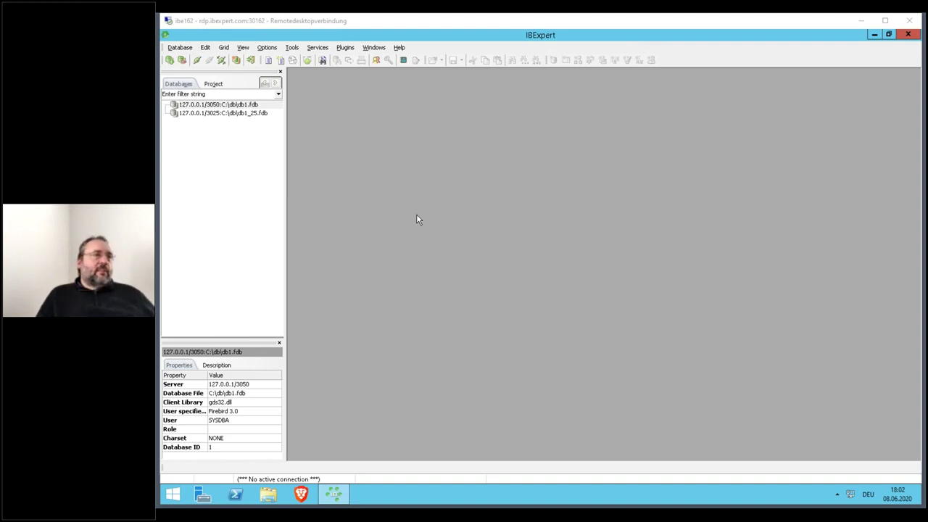
- Connect to db1.fdb and open an empty, maximized SQL Editor
{"action": "double_click", "coordinate": [257, 105]}
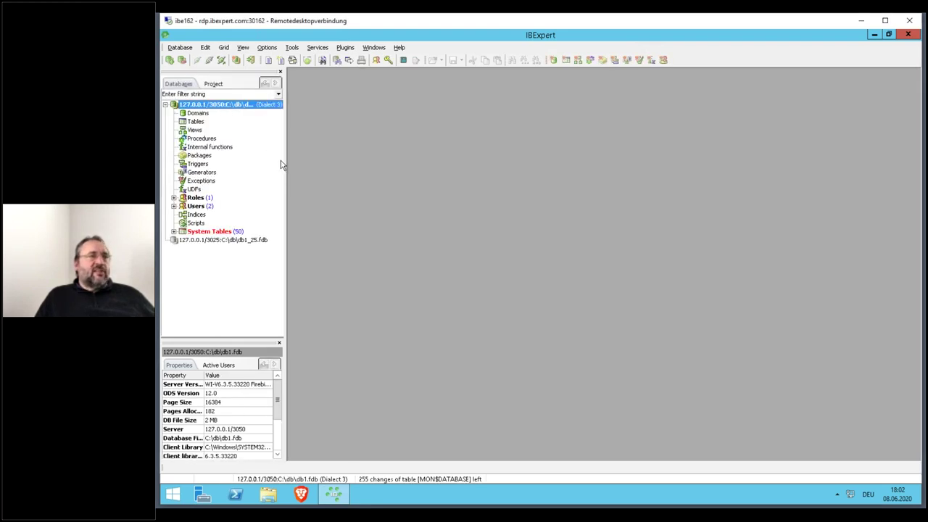
{"action": "left_click", "coordinate": [268, 60]}
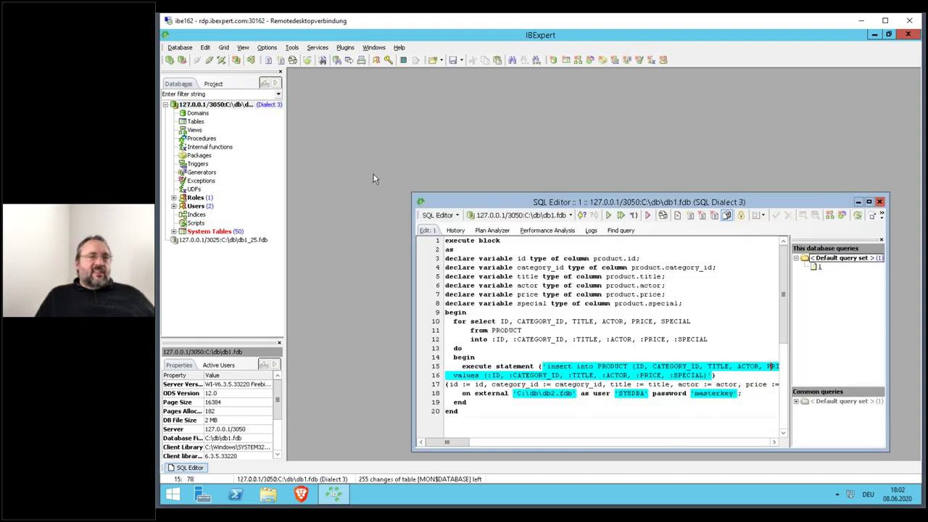
{"action": "key", "text": "ctrl+a"}
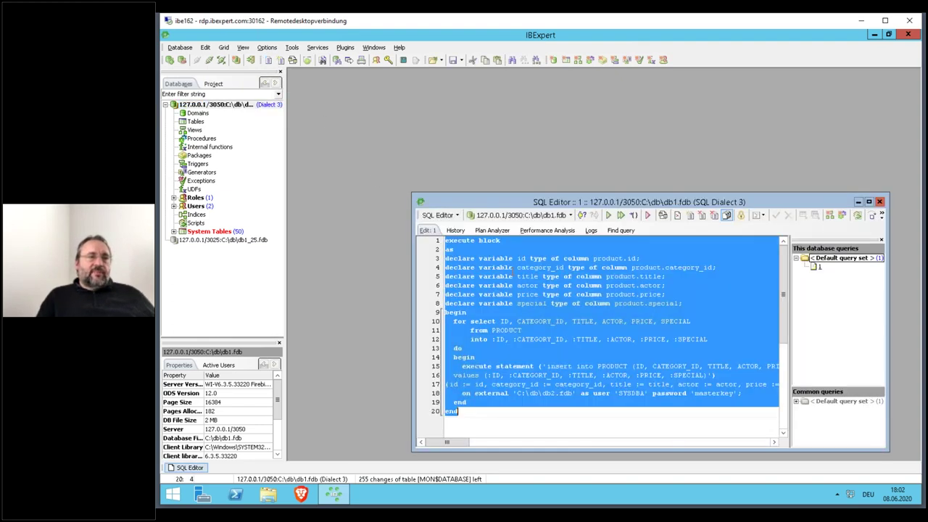
{"action": "key", "text": "Delete"}
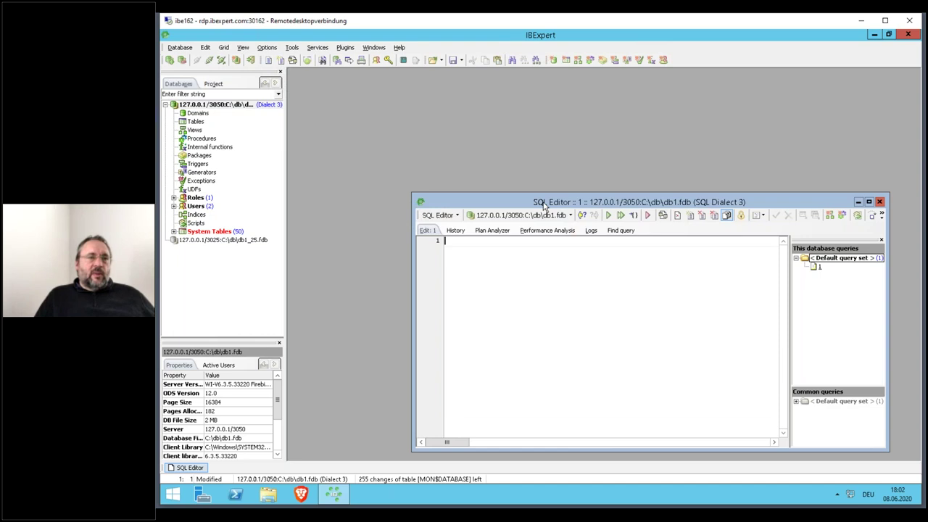
{"action": "double_click", "coordinate": [544, 203]}
- Write CREATE TABLE test (id bigint not null primary key, txt varchar(80))
{"action": "type", "text": "create table test"}
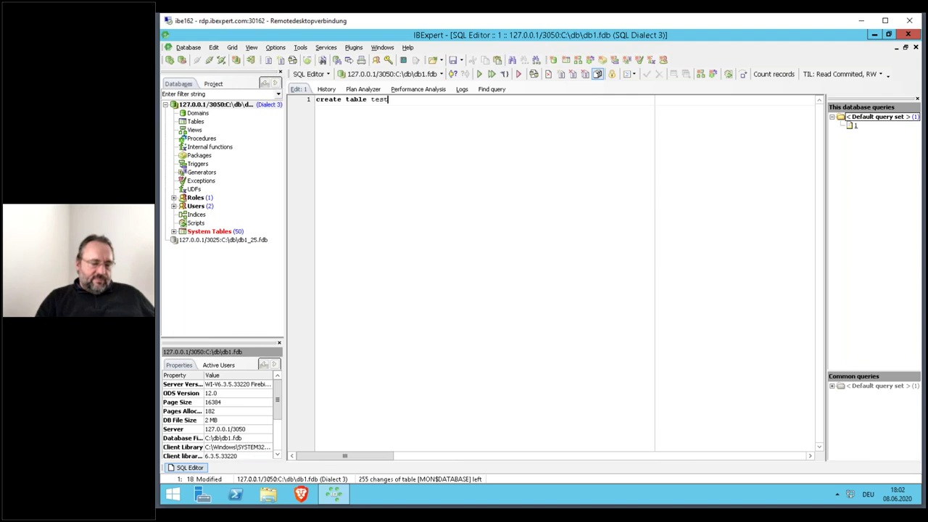
{"action": "key", "text": "Return"}
{"action": "type", "text": "(id b"}
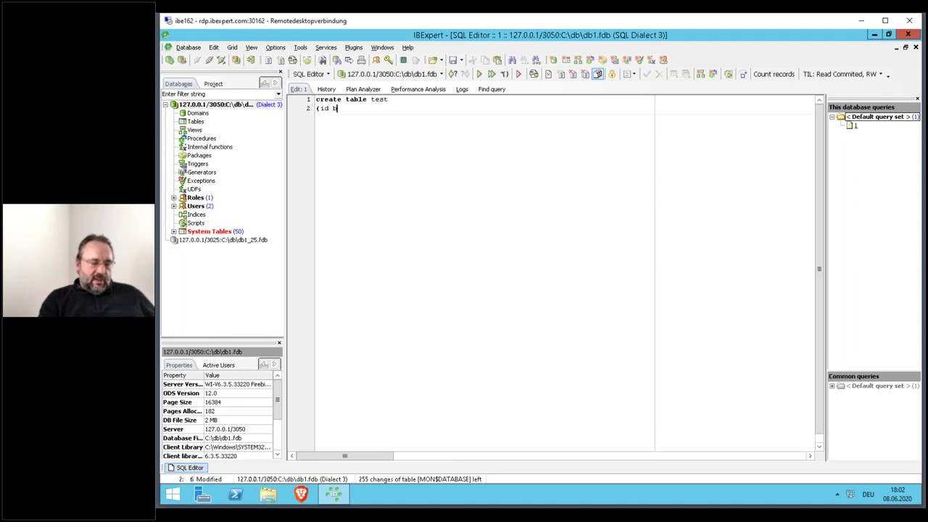
{"action": "type", "text": "igint not null primary key,"}
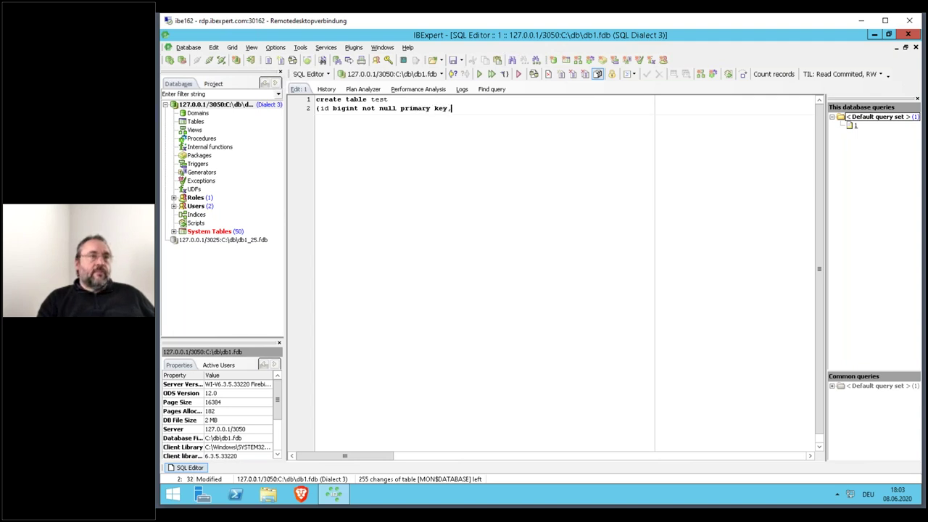
{"action": "key", "text": "Return"}
{"action": "type", "text": "tx"}
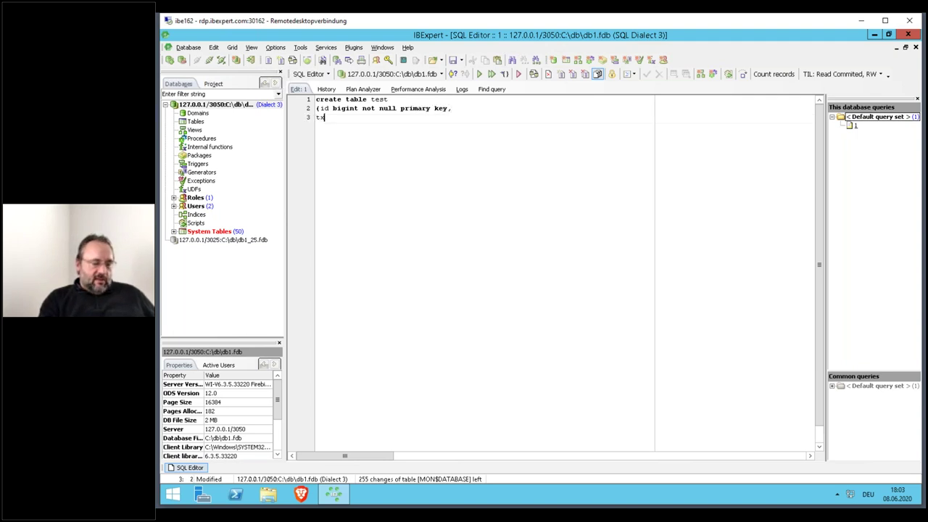
{"action": "type", "text": "t var"}
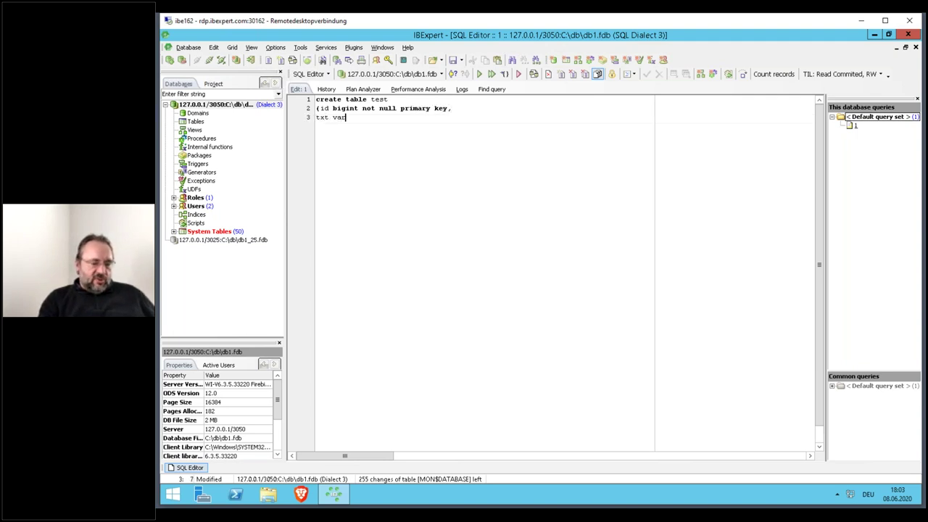
{"action": "type", "text": "char(80))"}
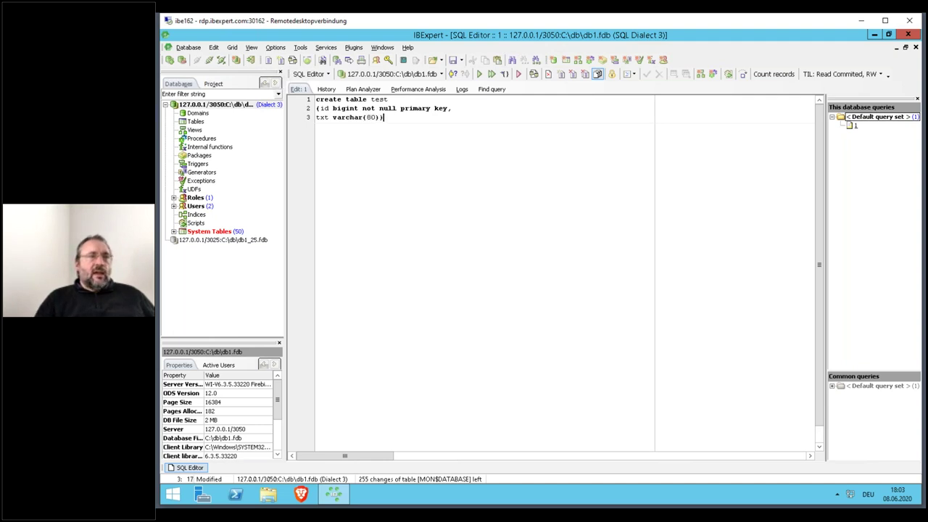
{"action": "key", "text": "Left"}
{"action": "key", "text": "Left"}
{"action": "key", "text": "shift+Left"}
{"action": "key", "text": "shift+Left"}
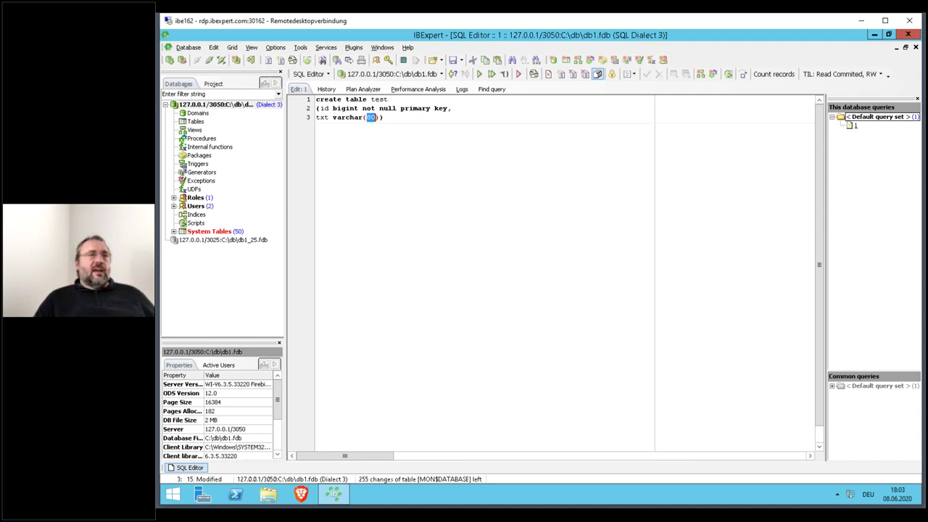
{"action": "key", "text": "End"}
{"action": "type", "text": ")"}
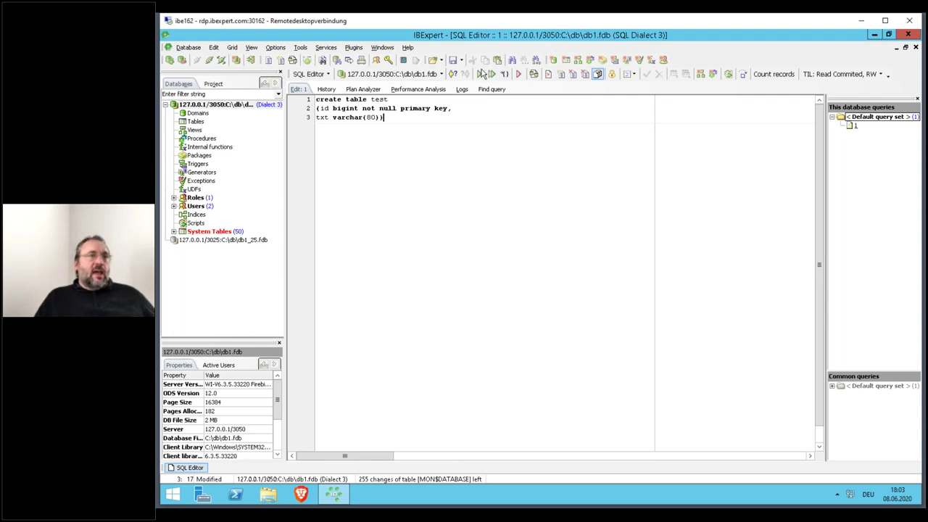
- Execute and commit the statement, then open the TEST table's definition
{"action": "left_click", "coordinate": [481, 75]}
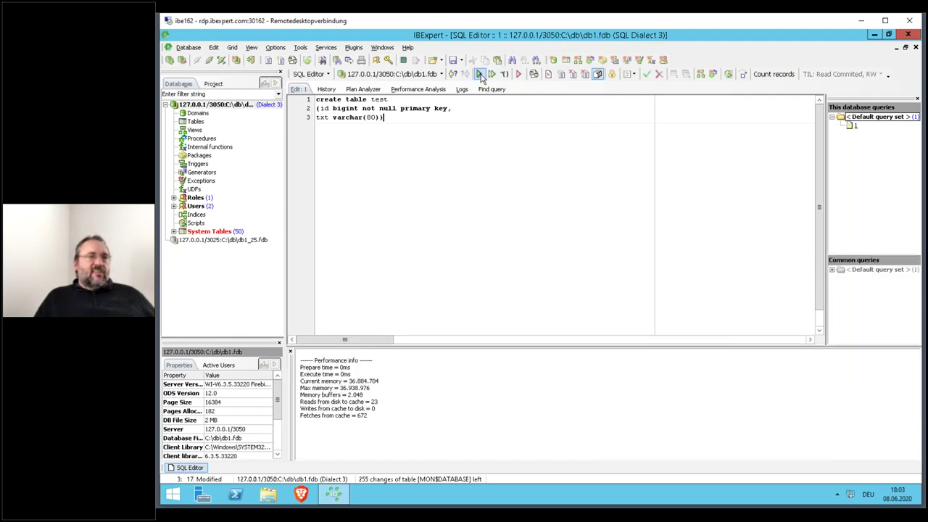
{"action": "left_click", "coordinate": [646, 75]}
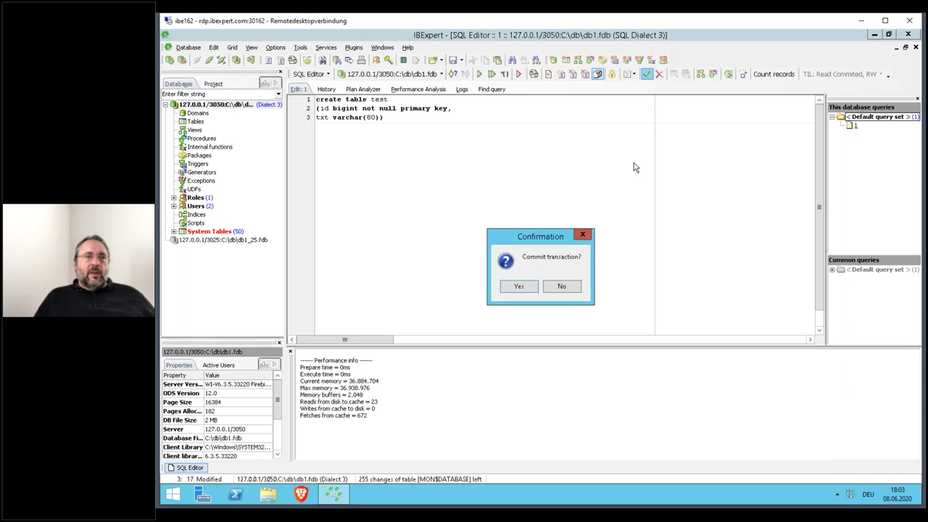
{"action": "left_click", "coordinate": [519, 286]}
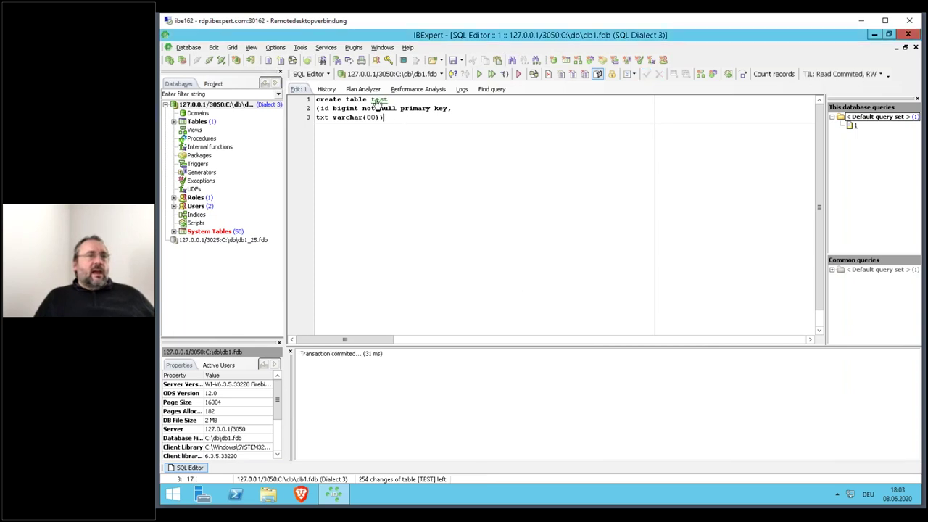
{"action": "left_click", "coordinate": [377, 101], "text": "ctrl"}
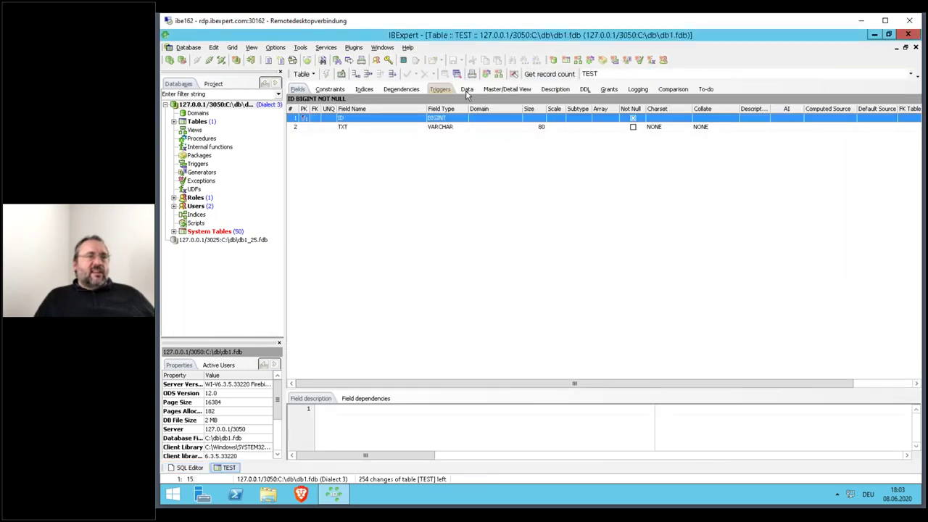
- On the Data tab, add rows and enter Borland, Lazarus and Delphi as TXT values
{"action": "left_click", "coordinate": [468, 90]}
{"action": "key", "text": "Down"}
{"action": "key", "text": "Down"}
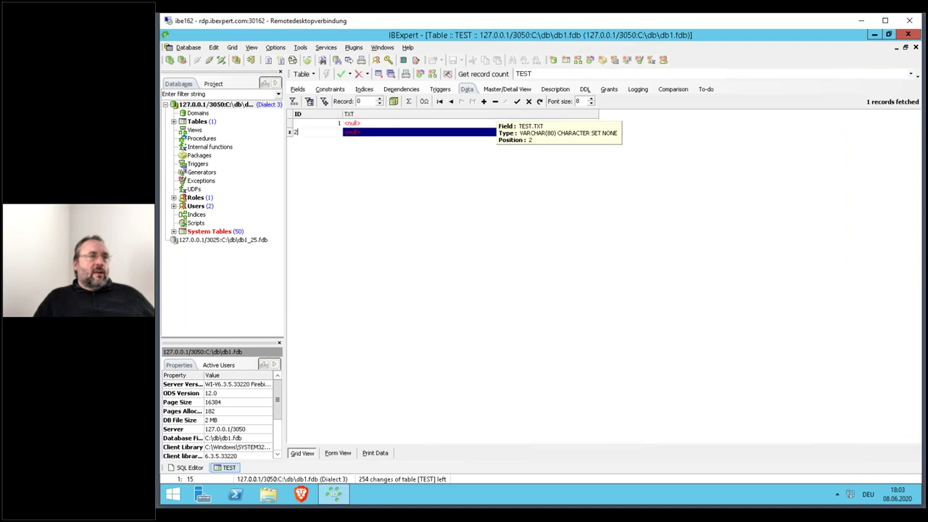
{"action": "key", "text": "Down"}
{"action": "key", "text": "Down"}
{"action": "key", "text": "Down"}
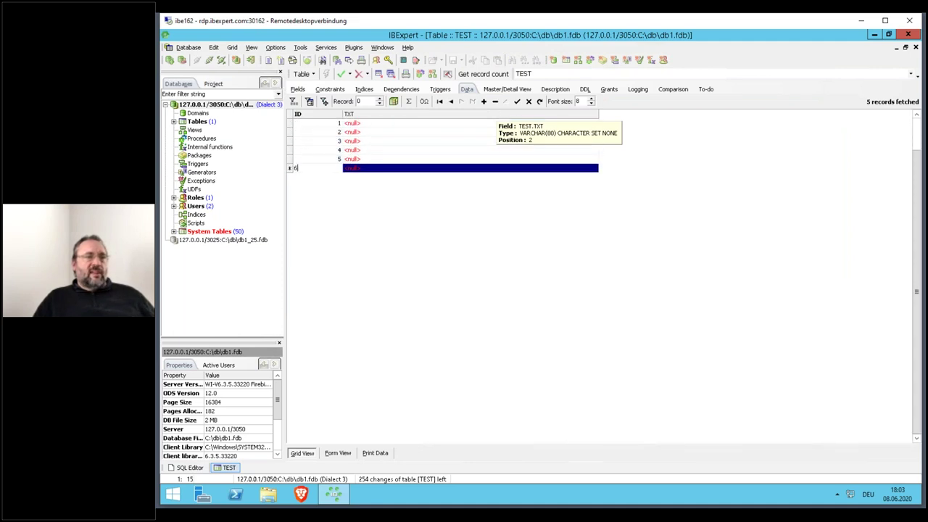
{"action": "key", "text": "Up"}
{"action": "key", "text": "Up"}
{"action": "key", "text": "Up"}
{"action": "key", "text": "Up"}
{"action": "key", "text": "Up"}
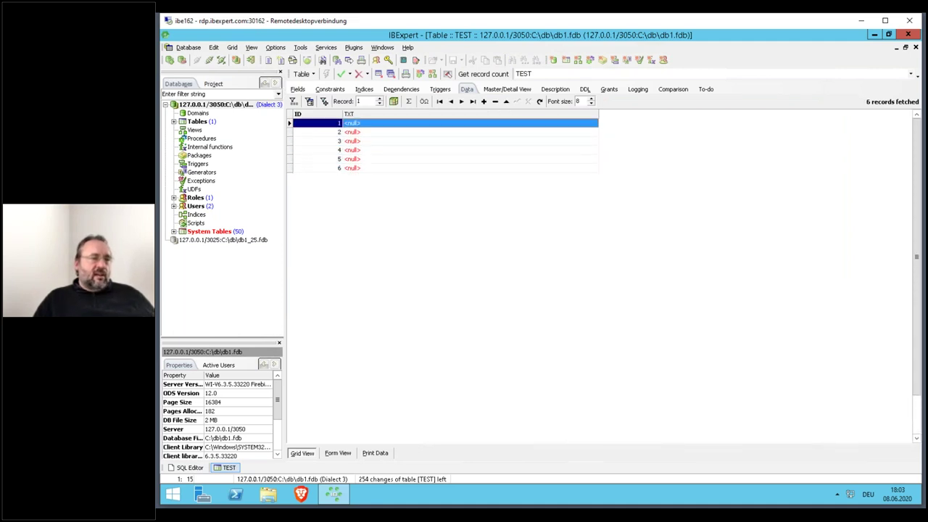
{"action": "type", "text": "Borland"}
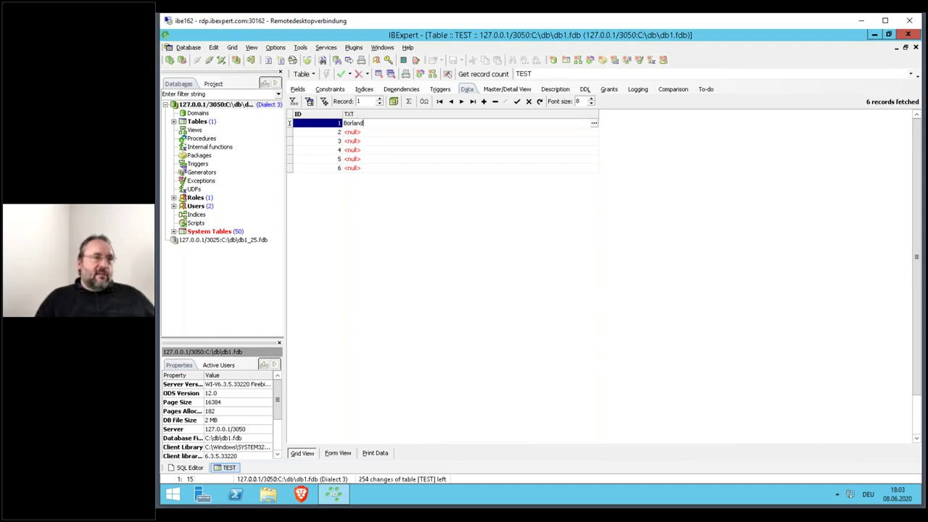
{"action": "key", "text": "Down"}
{"action": "type", "text": "Lazarus"}
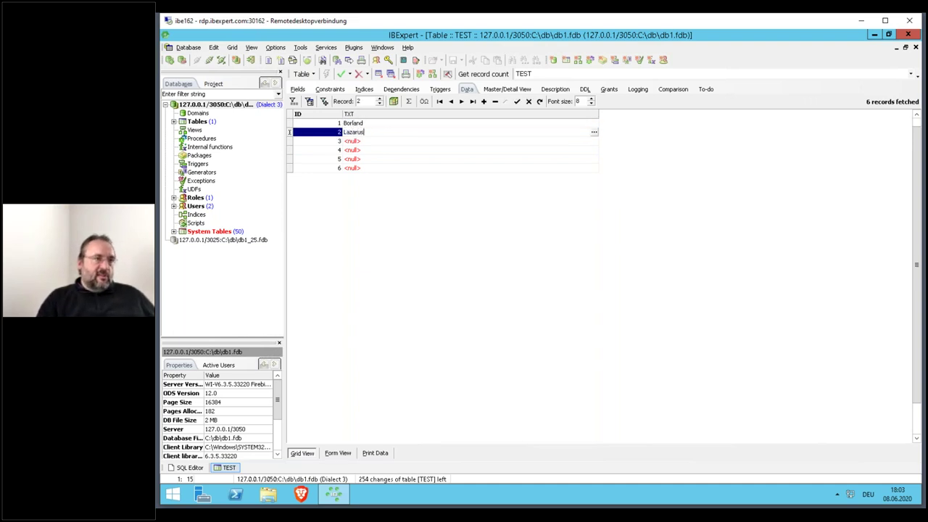
{"action": "key", "text": "Down"}
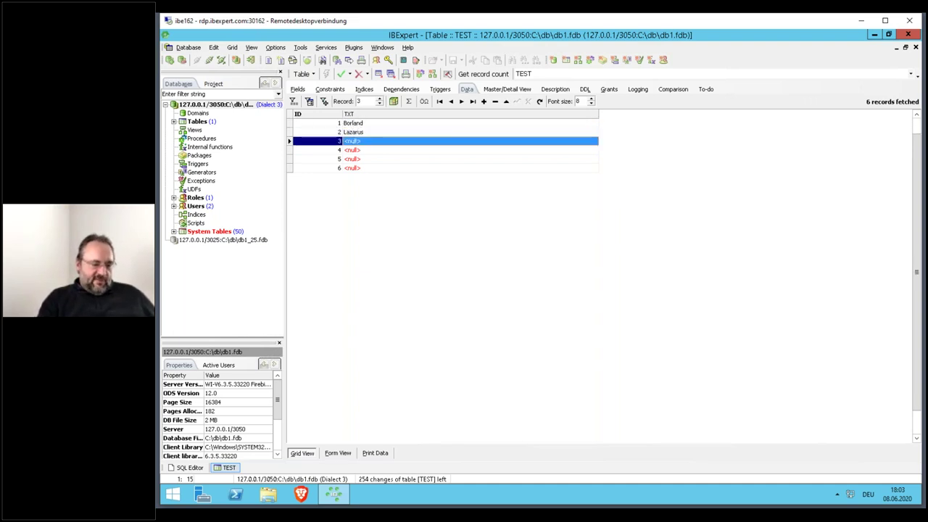
{"action": "type", "text": "Delphi"}
{"action": "key", "text": "Down"}
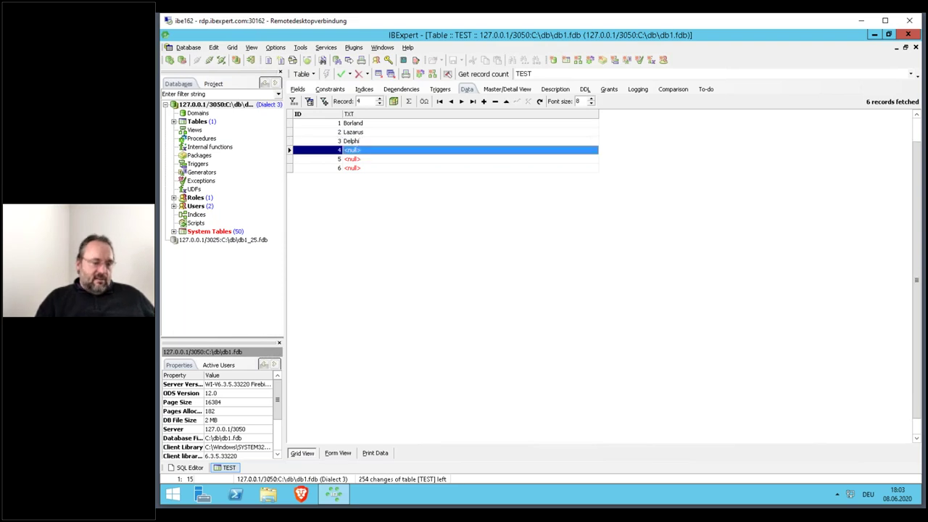
- Enter Firebird, Interbase and MSSQL in the remaining rows and commit them
{"action": "type", "text": "Firebird"}
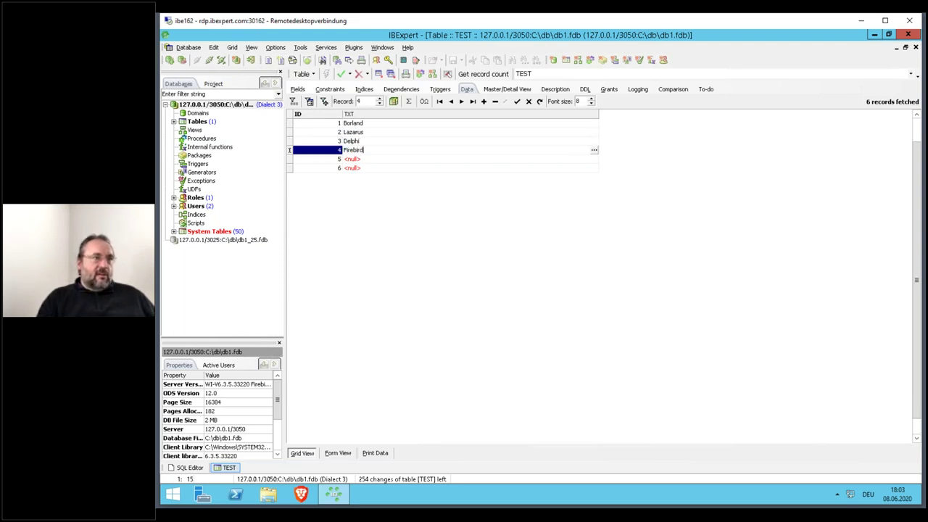
{"action": "key", "text": "Down"}
{"action": "type", "text": "Interbase"}
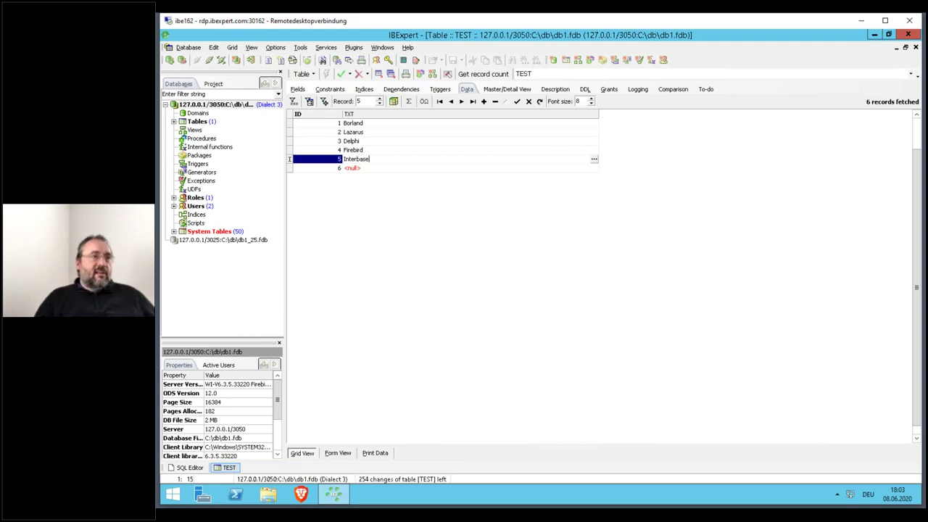
{"action": "key", "text": "Down"}
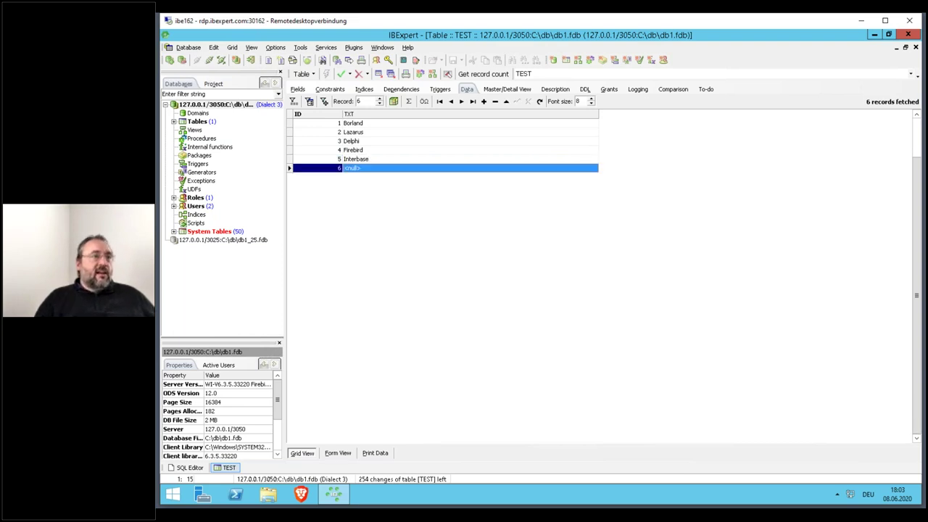
{"action": "type", "text": "MSSQ"}
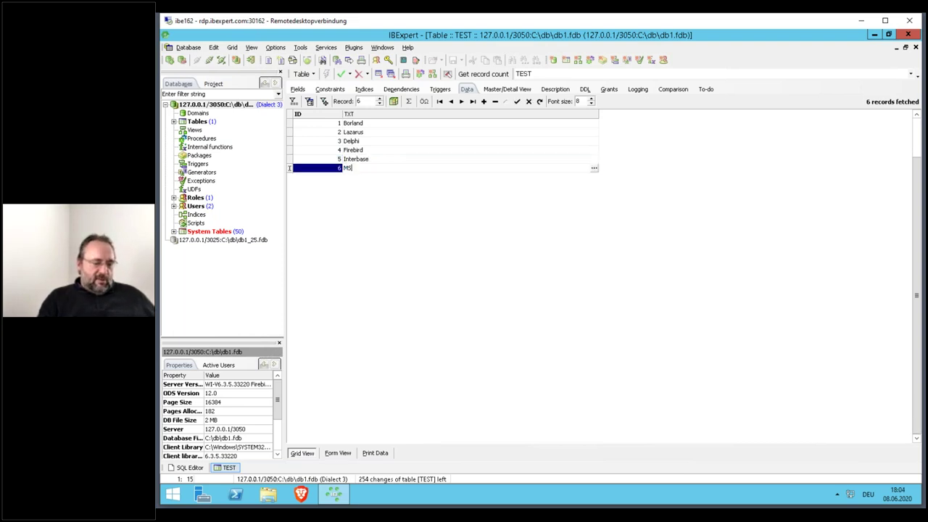
{"action": "key", "text": "Up"}
{"action": "key", "text": "Up"}
{"action": "key", "text": "Up"}
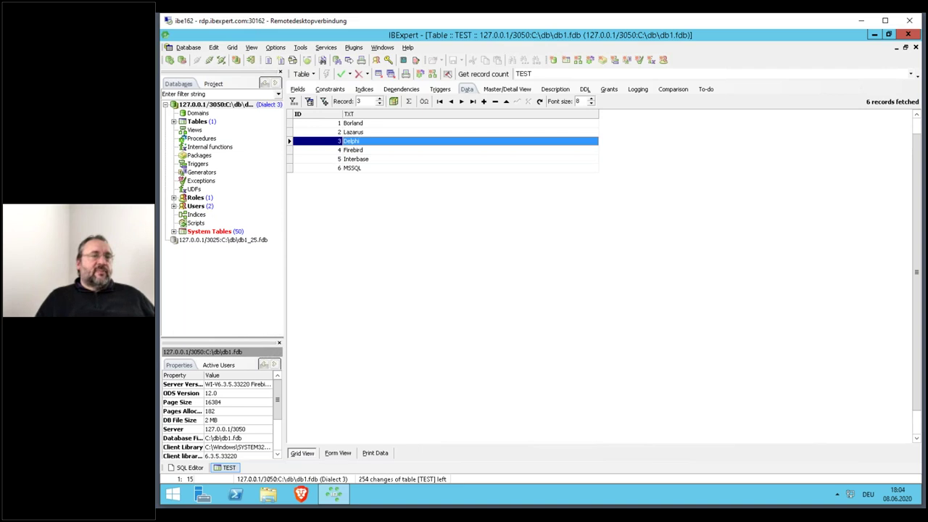
{"action": "left_click", "coordinate": [341, 75]}
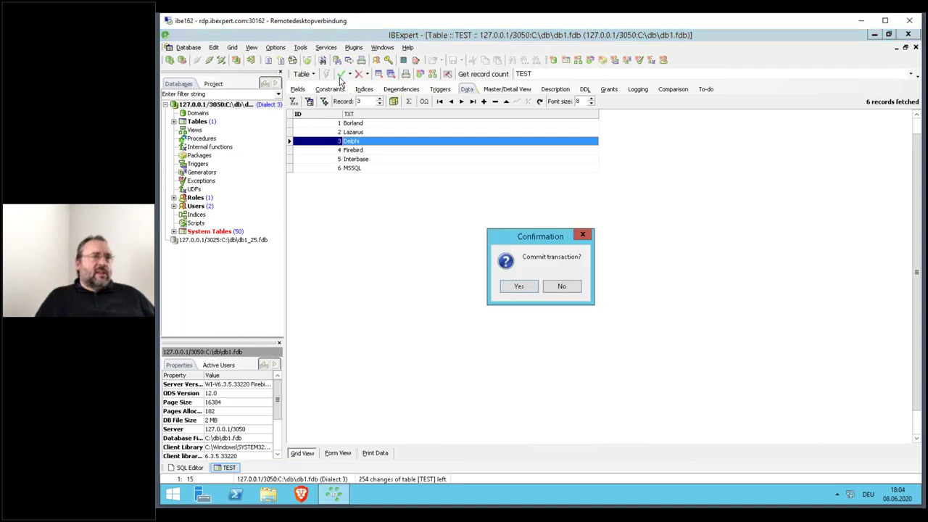
{"action": "key", "text": "Return"}
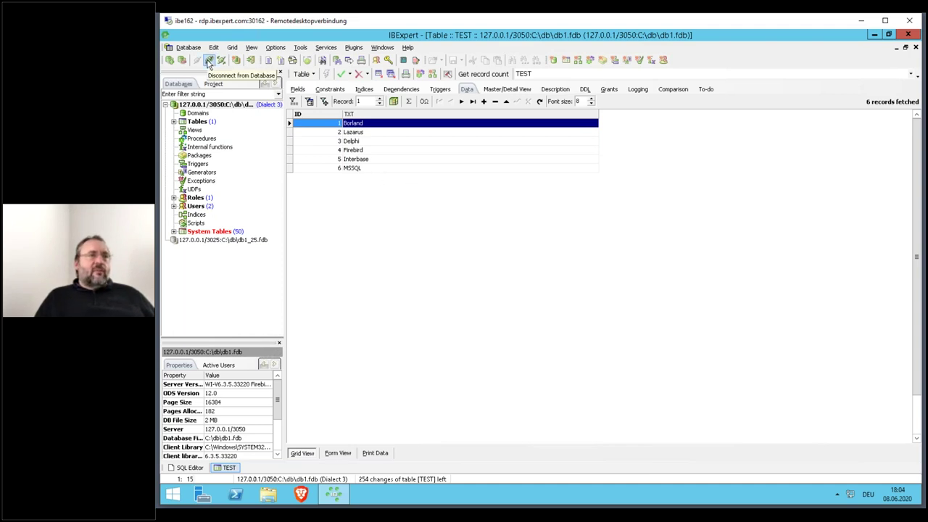
- Reconnect to db1.fdb and copy the TEST table to 127.0.0.1/3025:C:\db\db1_25.fdb
{"action": "left_click", "coordinate": [208, 62]}
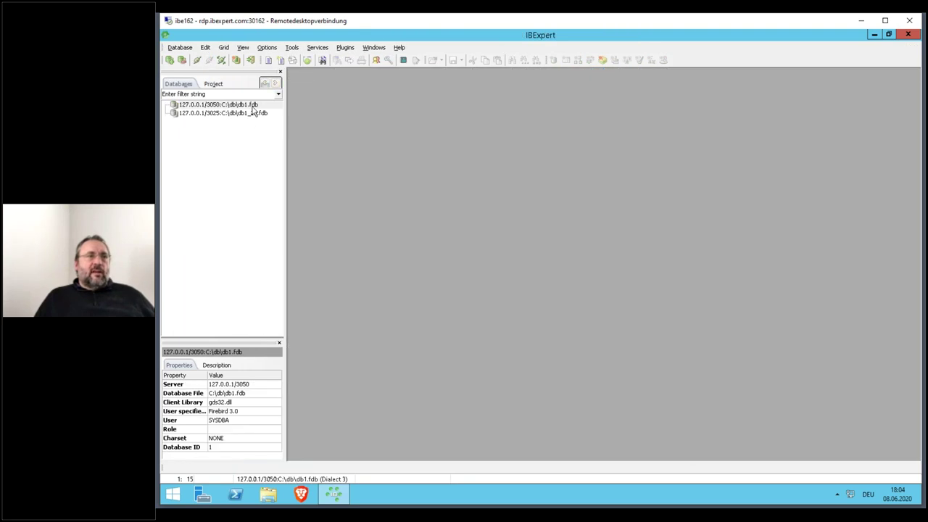
{"action": "left_click", "coordinate": [253, 106]}
{"action": "double_click", "coordinate": [253, 107]}
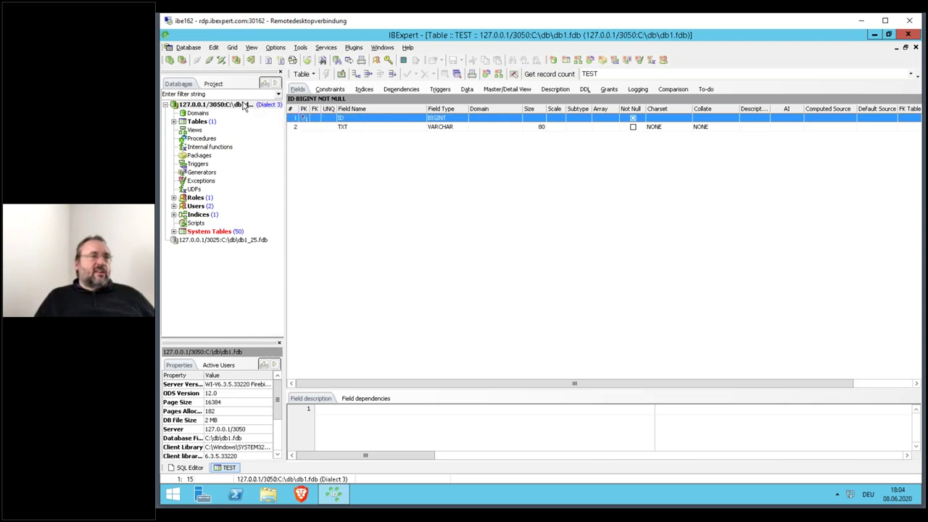
{"action": "double_click", "coordinate": [218, 122]}
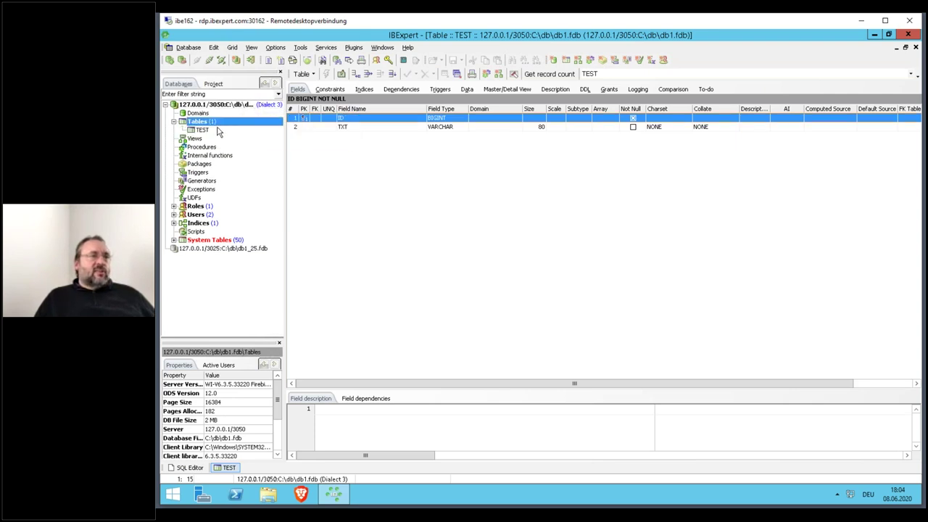
{"action": "left_click", "coordinate": [218, 129]}
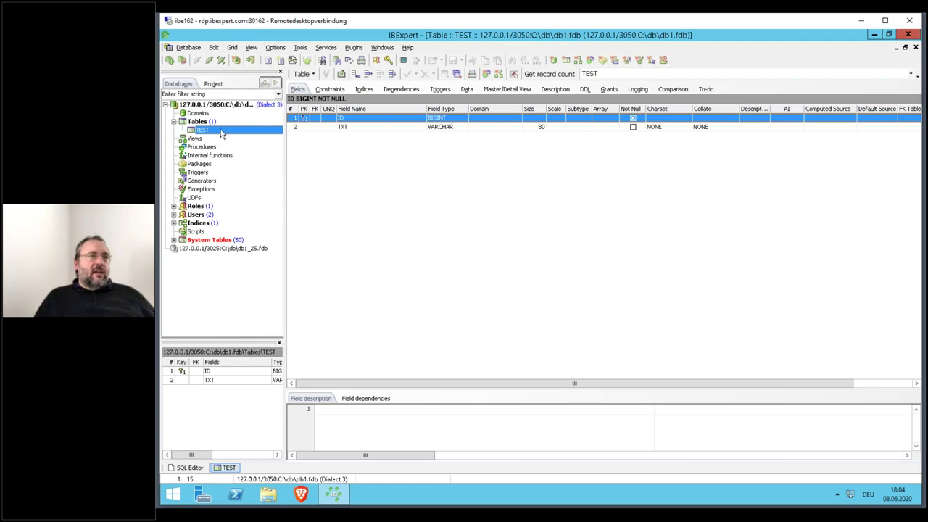
{"action": "right_click", "coordinate": [221, 134]}
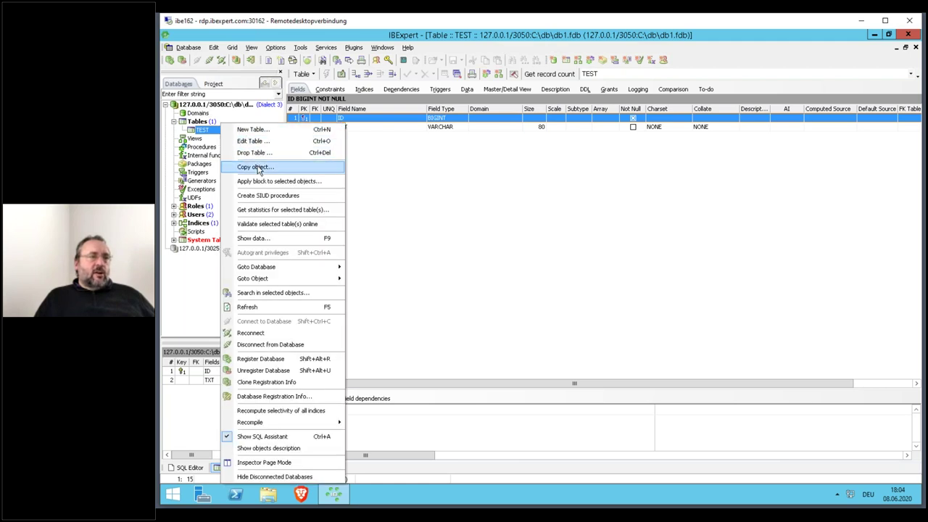
{"action": "left_click", "coordinate": [255, 166]}
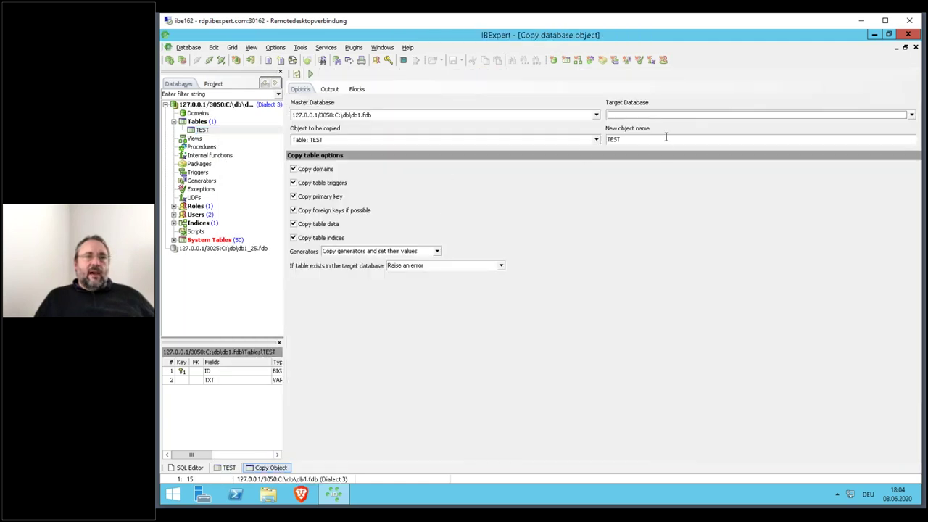
{"action": "left_click", "coordinate": [672, 116]}
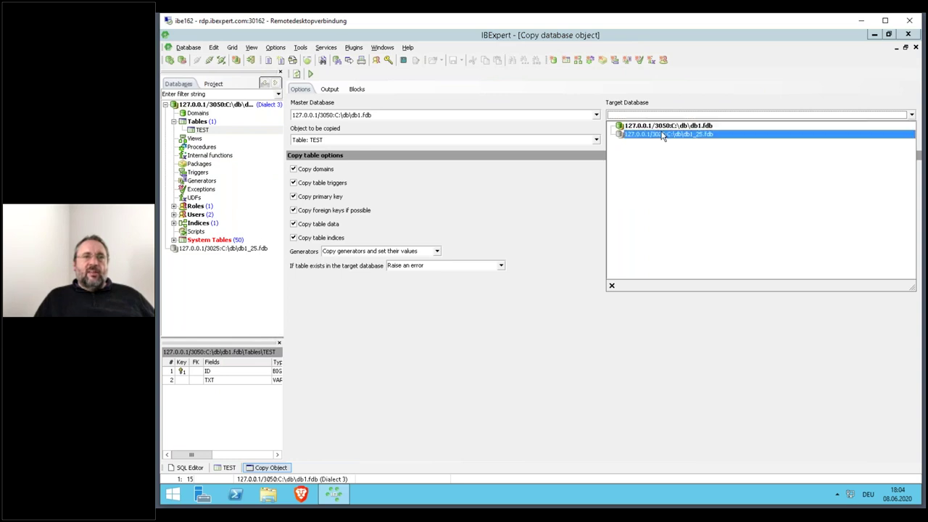
{"action": "left_click", "coordinate": [661, 135]}
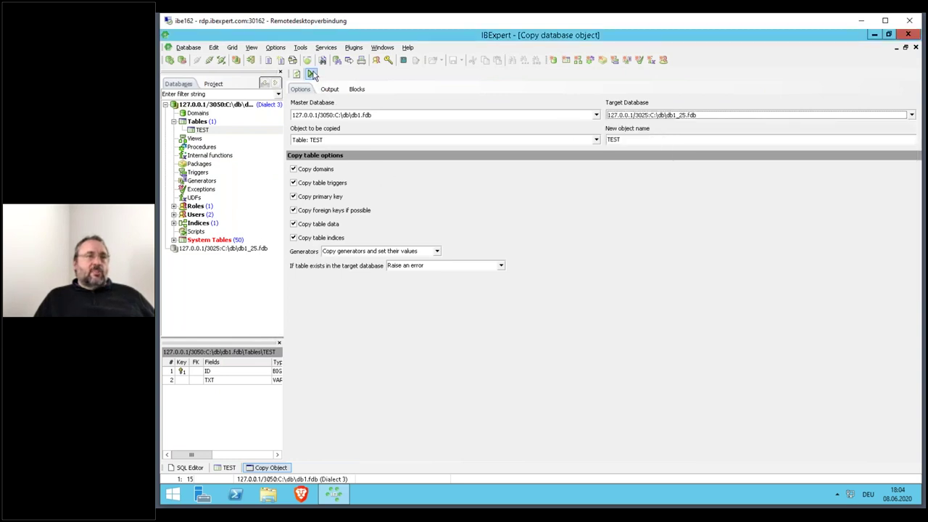
{"action": "left_click", "coordinate": [311, 74]}
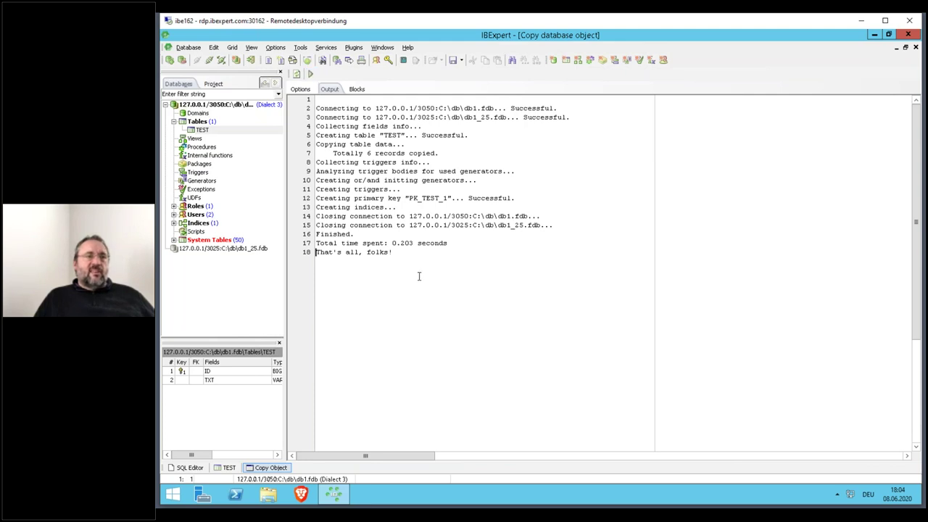
- Connect to db1_25.fdb, open the copied TEST table, then disconnect both databases
{"action": "left_click", "coordinate": [197, 249]}
{"action": "double_click", "coordinate": [202, 249]}
{"action": "left_click", "coordinate": [197, 265]}
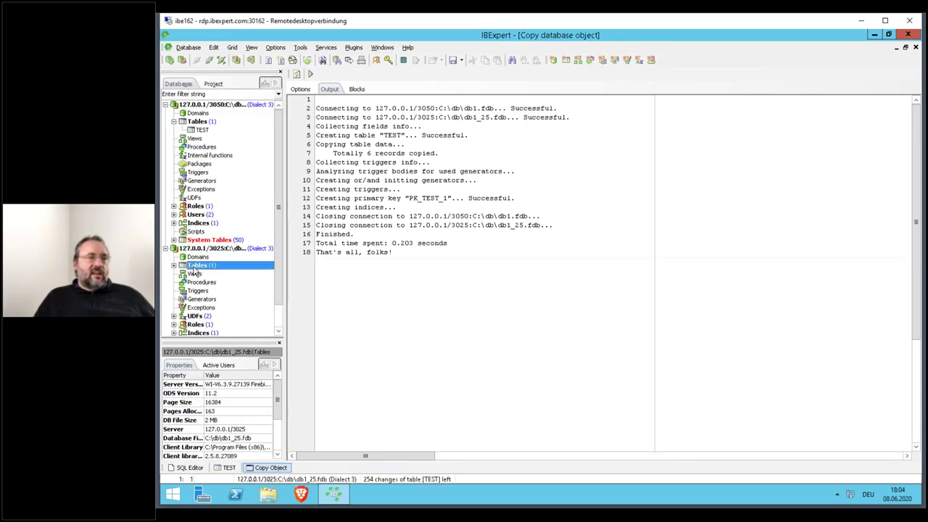
{"action": "double_click", "coordinate": [202, 274]}
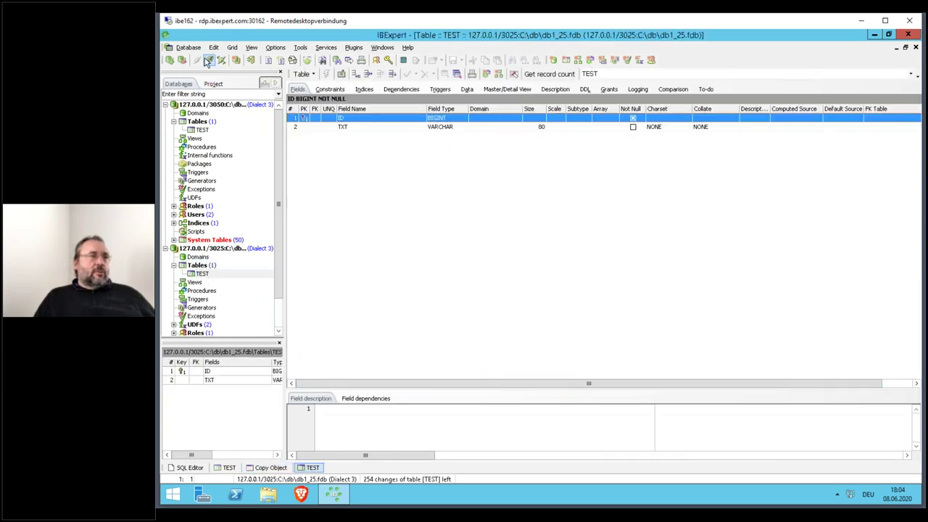
{"action": "left_click", "coordinate": [209, 60]}
{"action": "double_click", "coordinate": [214, 105]}
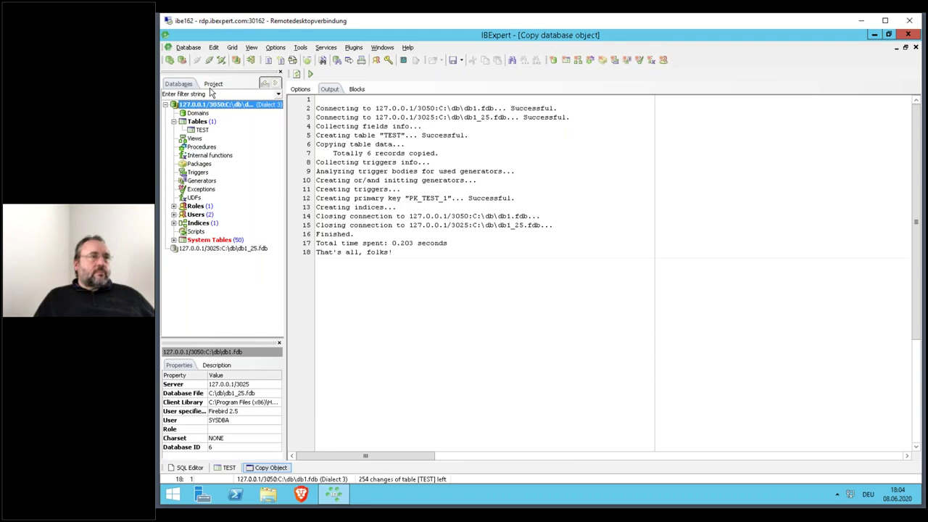
{"action": "left_click", "coordinate": [209, 60]}
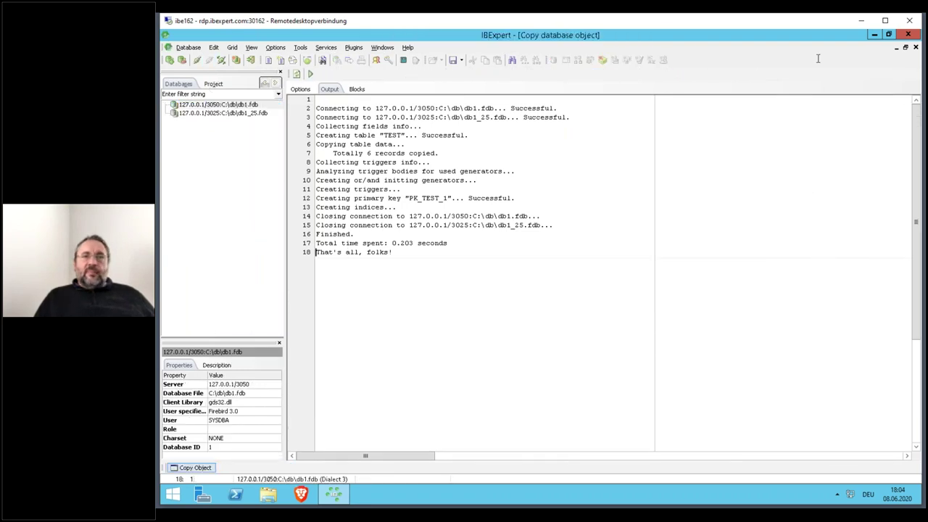
- Close the Copy database object window
{"action": "left_click", "coordinate": [916, 47]}
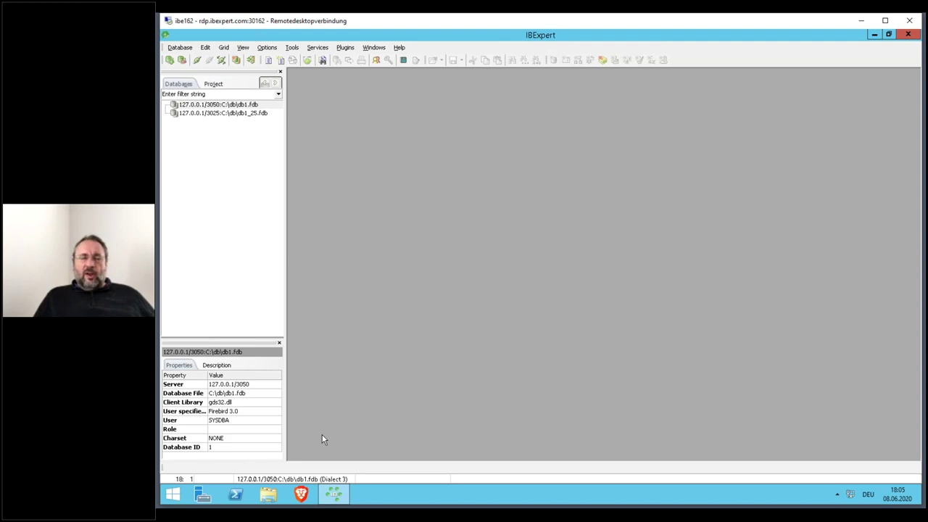
- In Brave, save tcpipe.zip from ibexpert.com/tcp into C:\gt, then close the browser
{"action": "left_click", "coordinate": [302, 493]}
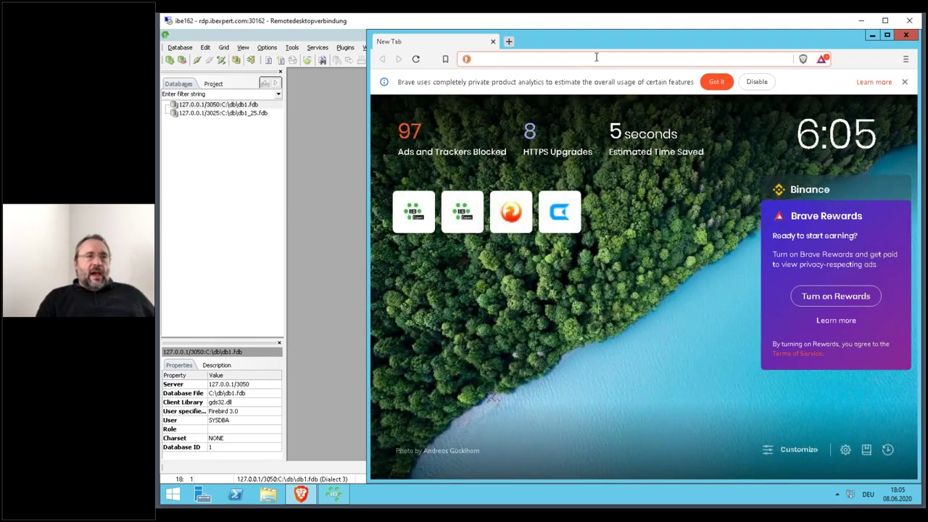
{"action": "type", "text": "ib"}
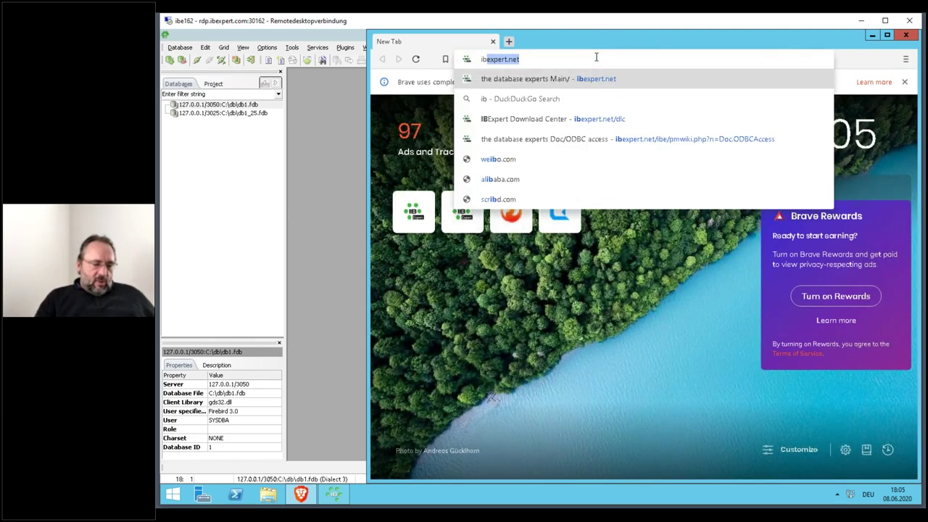
{"action": "type", "text": "expert.com/"}
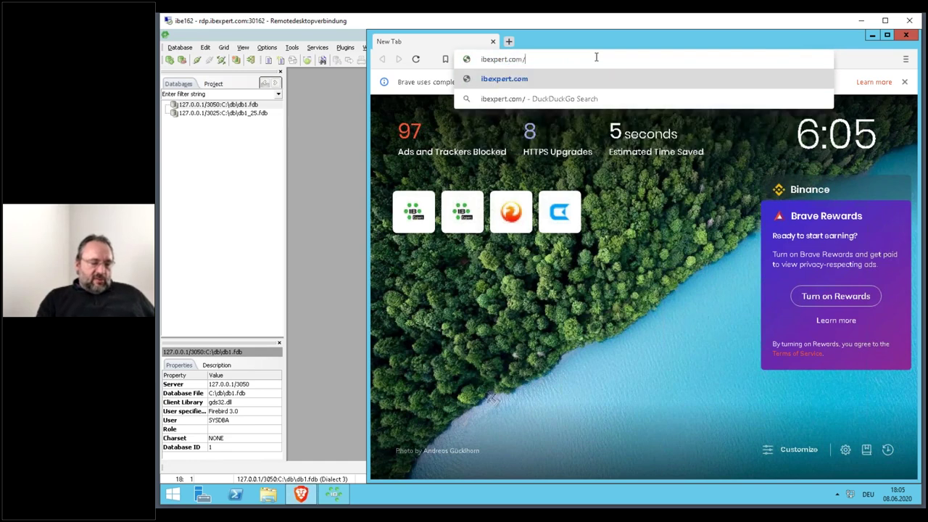
{"action": "type", "text": "tcp"}
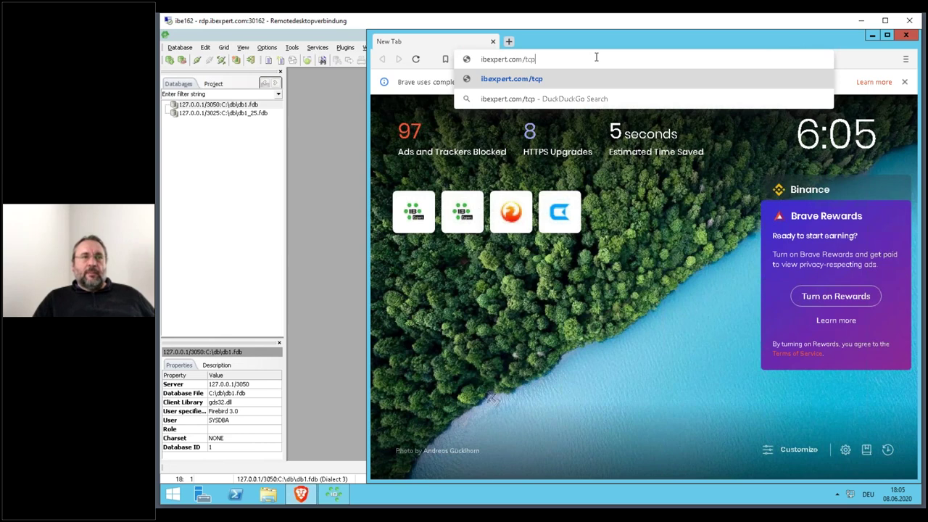
{"action": "key", "text": "Return"}
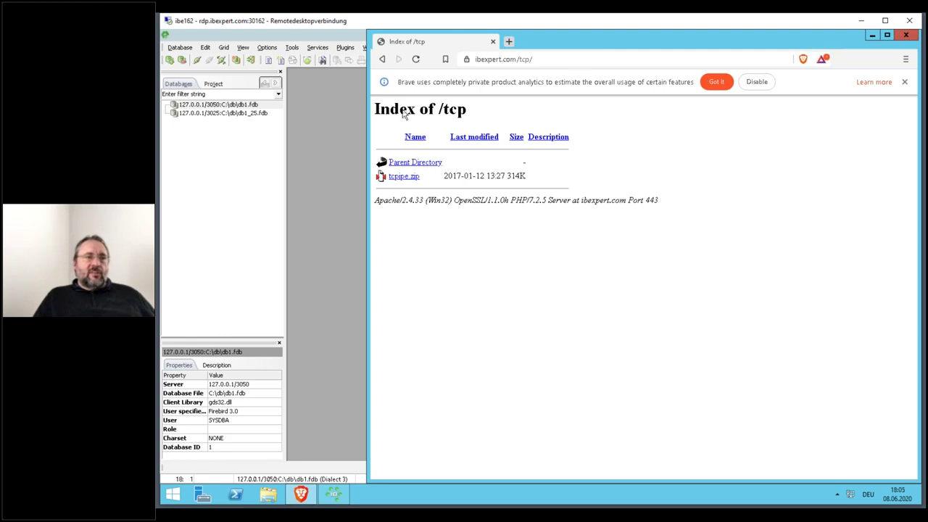
{"action": "left_click", "coordinate": [404, 178]}
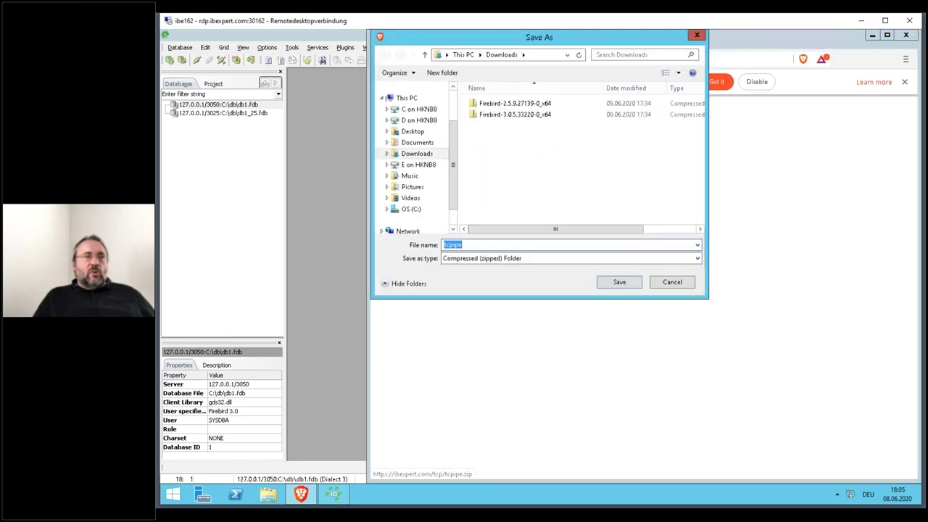
{"action": "left_click", "coordinate": [411, 209]}
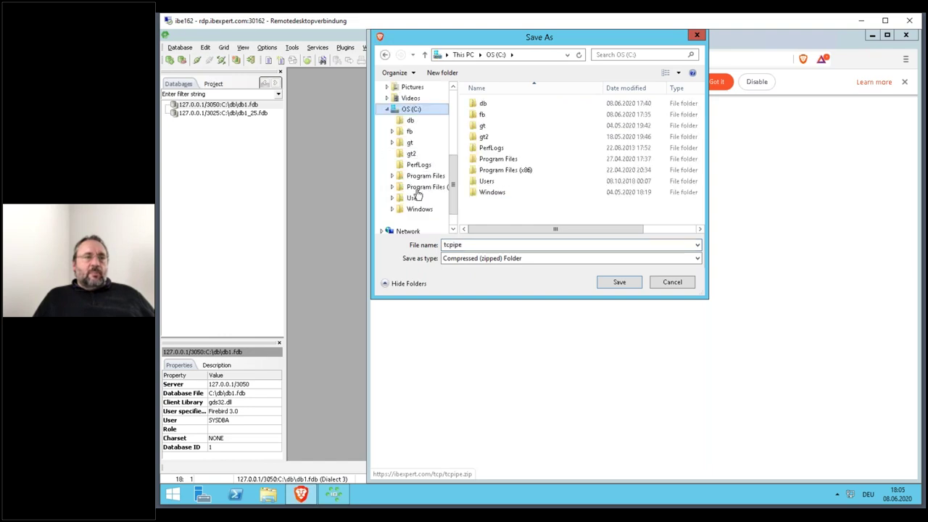
{"action": "left_click", "coordinate": [411, 144]}
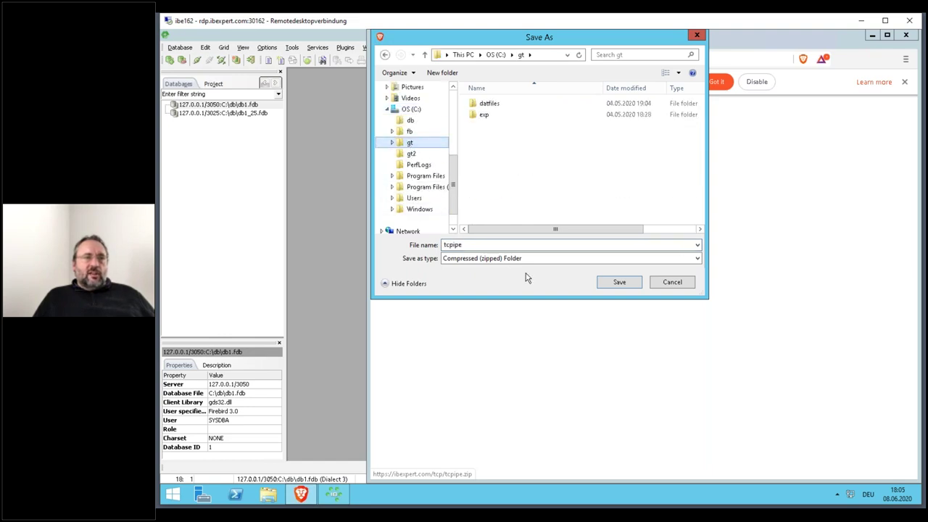
{"action": "left_click", "coordinate": [618, 282]}
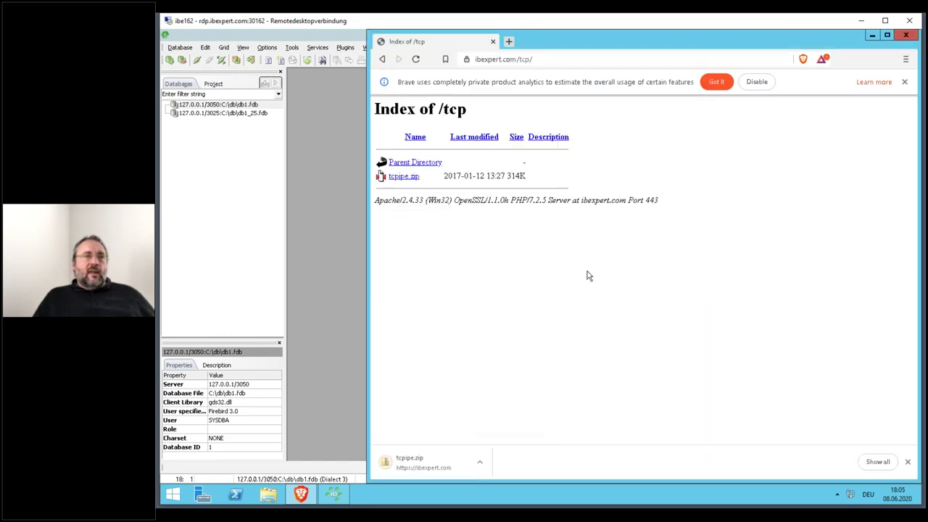
{"action": "left_click", "coordinate": [905, 36]}
- Extract tcpipe.zip in C:\gt and launch the extracted tcpipe.exe
{"action": "left_click", "coordinate": [267, 493]}
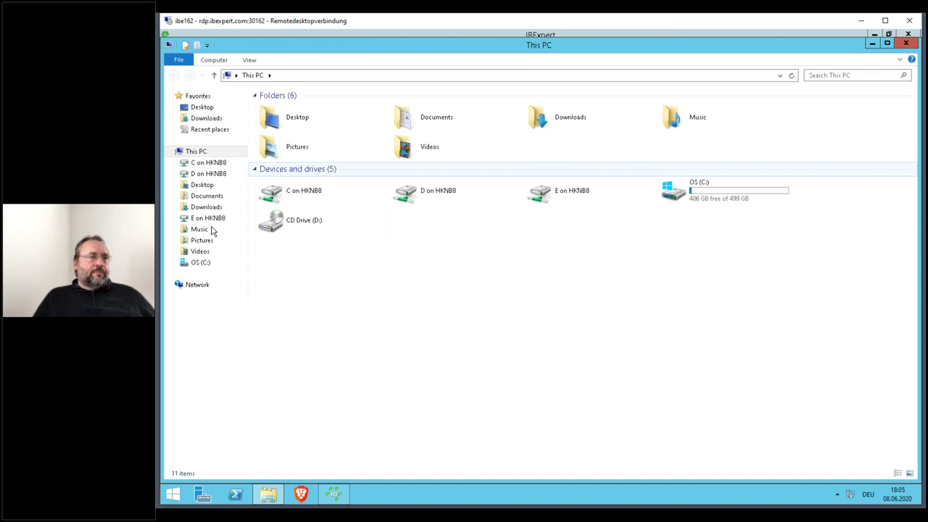
{"action": "left_click", "coordinate": [187, 263]}
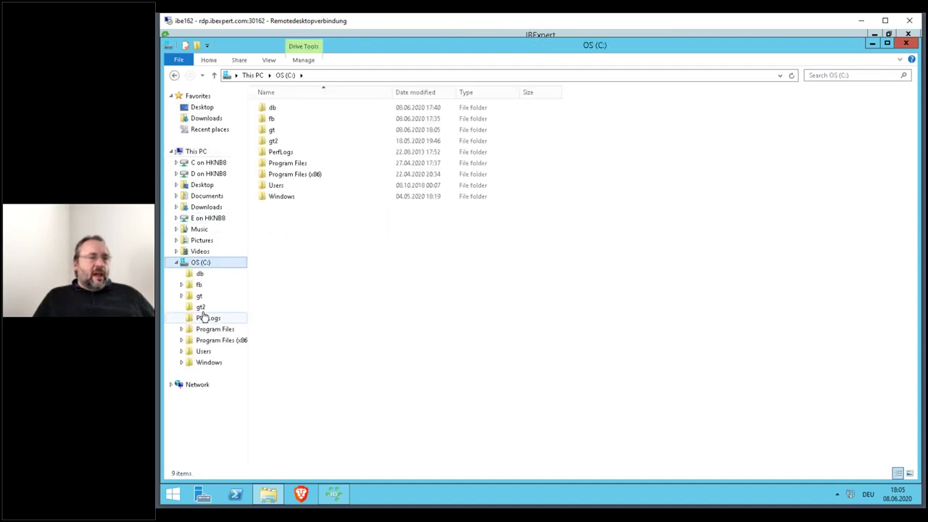
{"action": "left_click", "coordinate": [200, 298]}
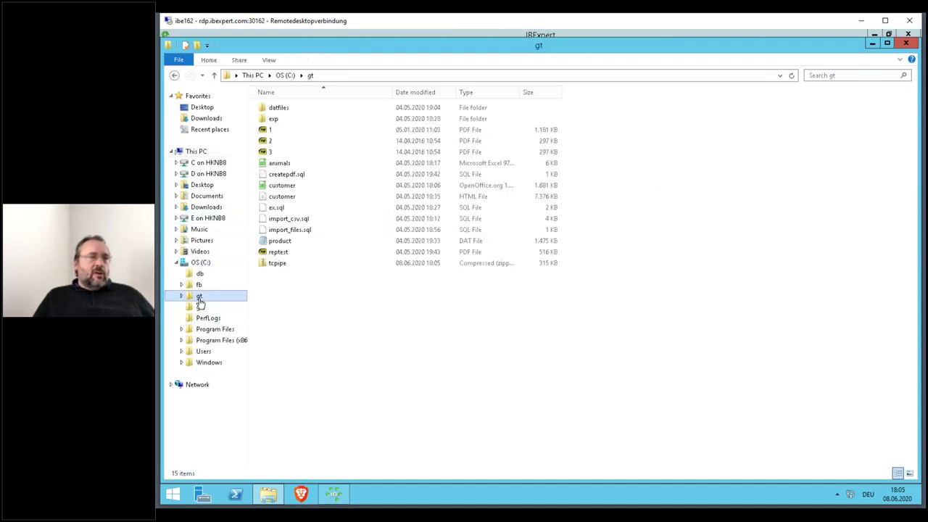
{"action": "left_click", "coordinate": [276, 265]}
{"action": "right_click", "coordinate": [275, 266]}
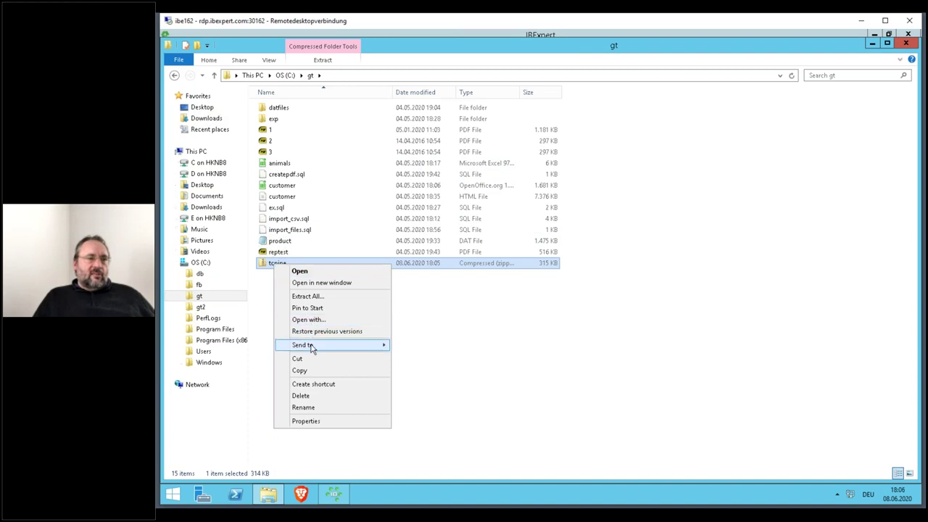
{"action": "left_click", "coordinate": [321, 301]}
{"action": "key", "text": "Return"}
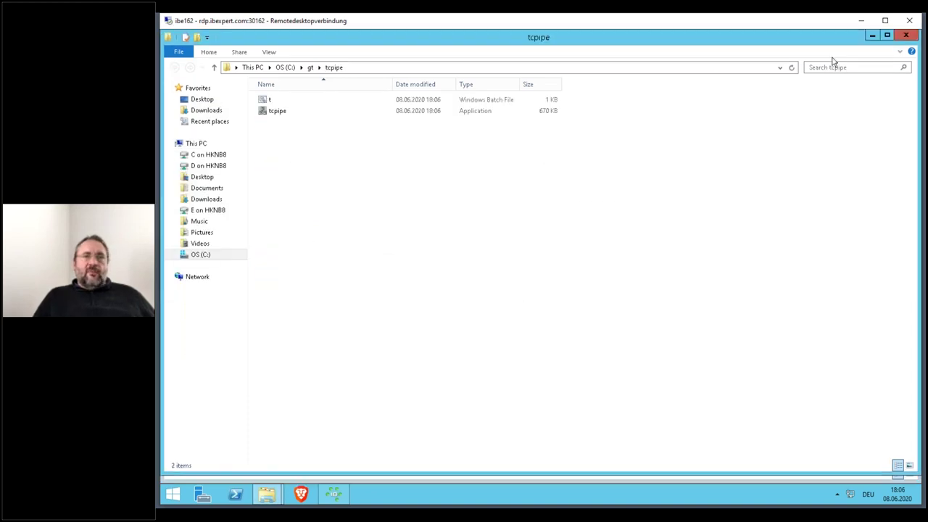
{"action": "left_click_drag", "start_coordinate": [308, 42], "coordinate": [375, 136]}
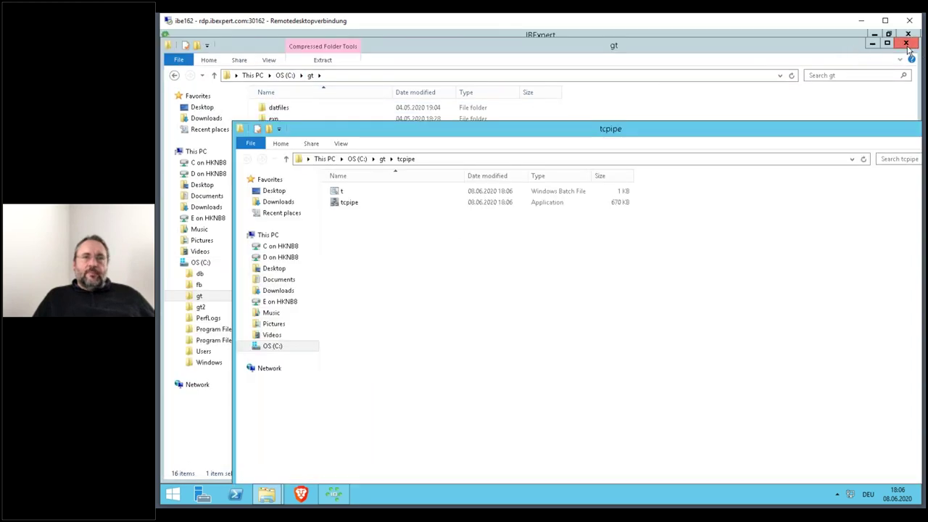
{"action": "left_click", "coordinate": [905, 43]}
{"action": "double_click", "coordinate": [351, 203]}
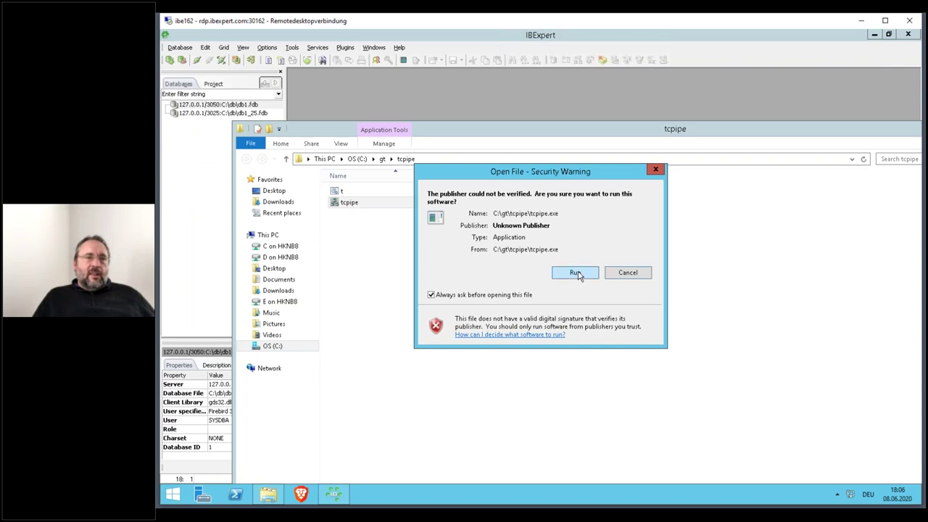
- Allow tcpipe to run despite the security warning and close the tcpipe folder window
{"action": "left_click", "coordinate": [577, 274]}
{"action": "left_click_drag", "start_coordinate": [414, 38], "coordinate": [561, 172]}
{"action": "left_click_drag", "start_coordinate": [790, 128], "coordinate": [805, 206]}
{"action": "left_click", "coordinate": [785, 198]}
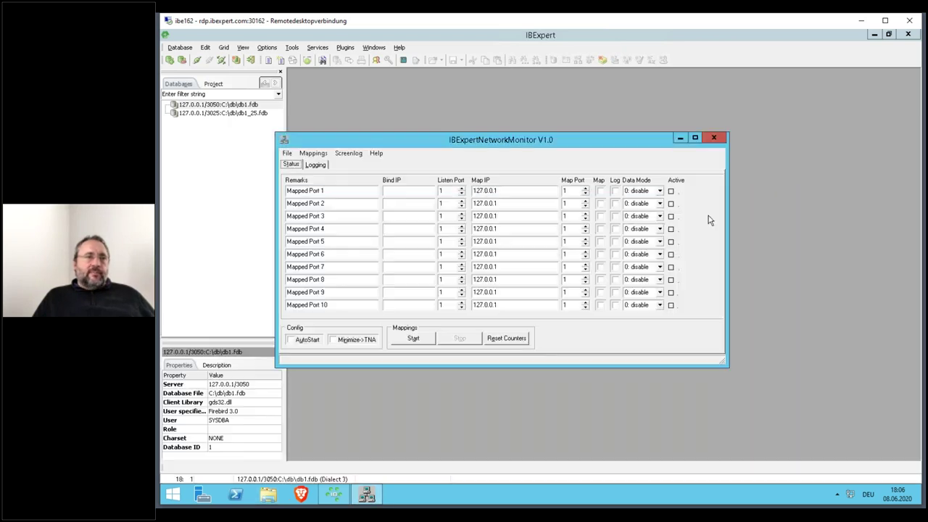
- Set Mapped Port 1 to listen on 127.0.0.1:3051, map to 3050, with Map, Log and 5: Auto
{"action": "left_click", "coordinate": [405, 197]}
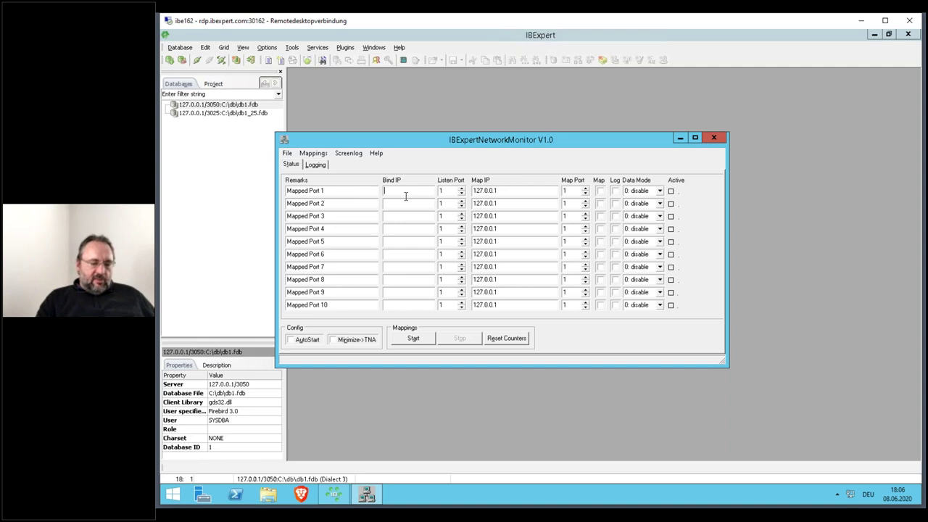
{"action": "type", "text": "127.0.0.1"}
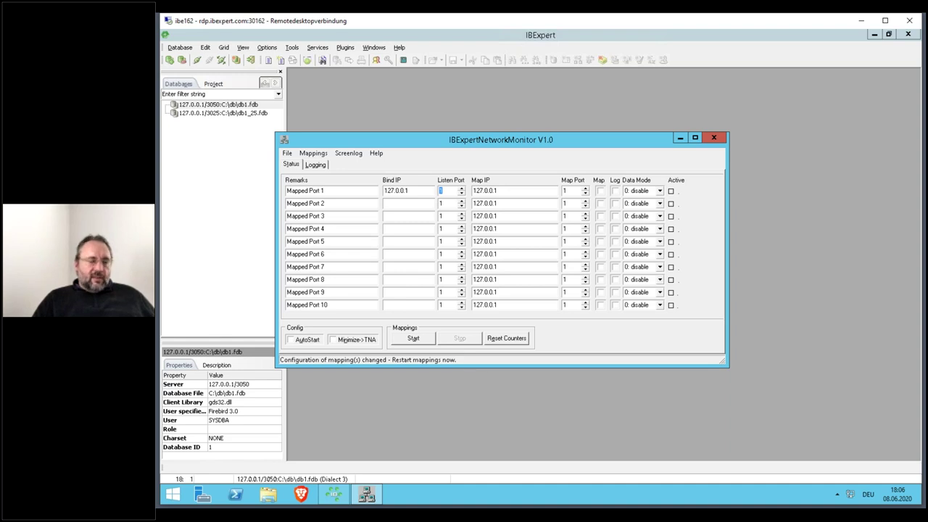
{"action": "type", "text": "3051"}
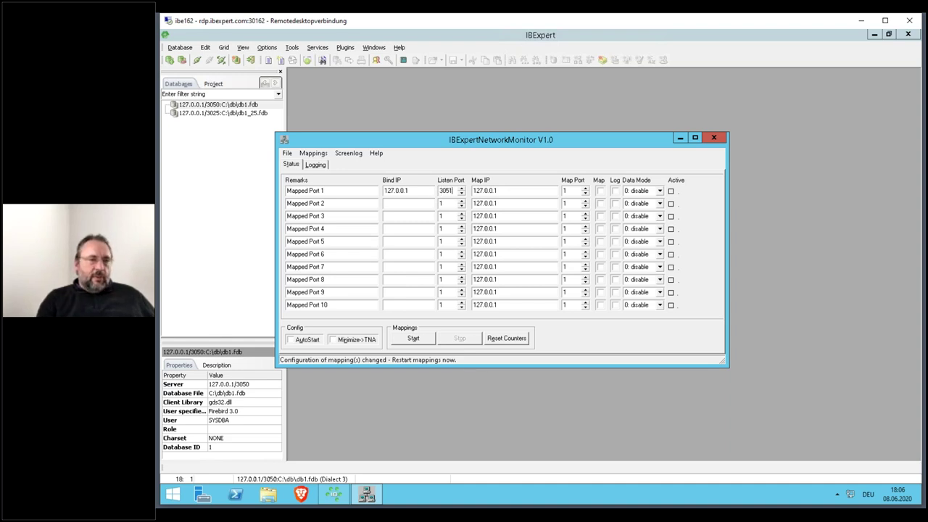
{"action": "left_click", "coordinate": [484, 189]}
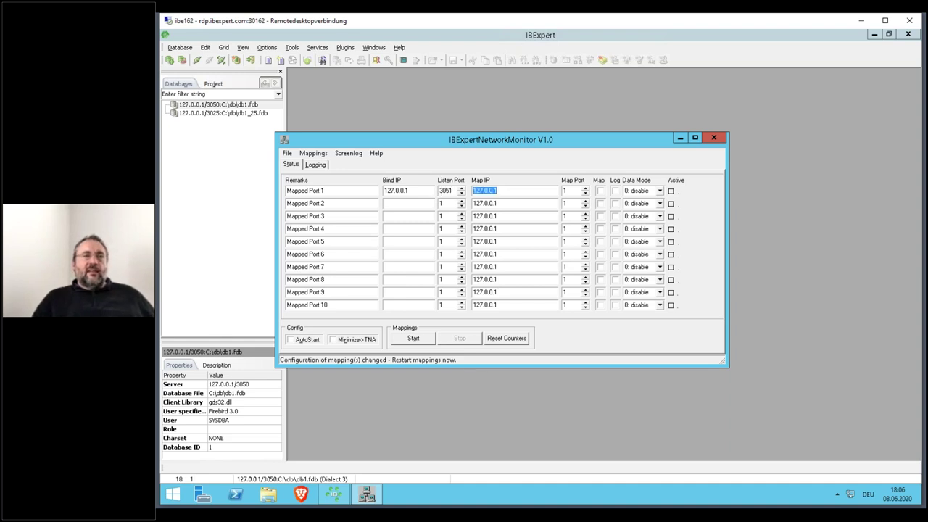
{"action": "left_click", "coordinate": [565, 190]}
{"action": "type", "text": "3050"}
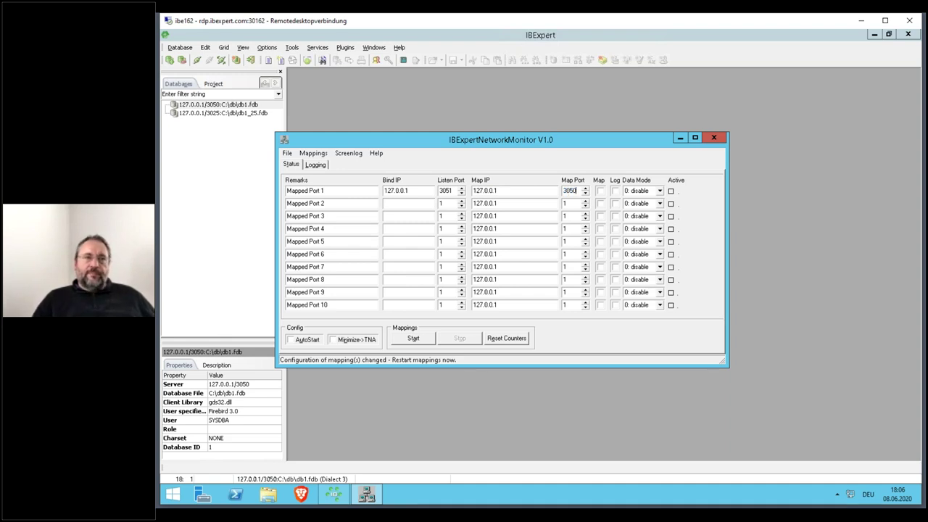
{"action": "left_click", "coordinate": [600, 191]}
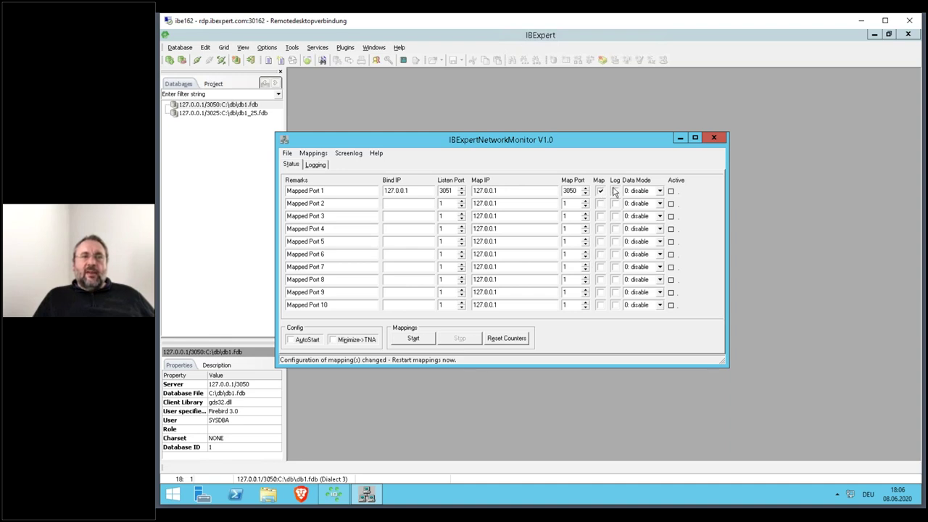
{"action": "left_click", "coordinate": [614, 191]}
{"action": "left_click", "coordinate": [660, 191]}
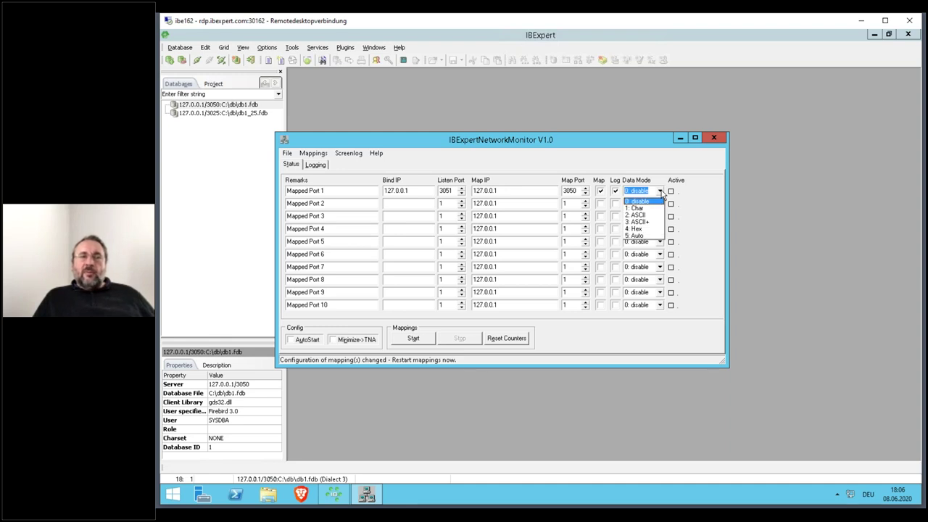
{"action": "left_click", "coordinate": [641, 241]}
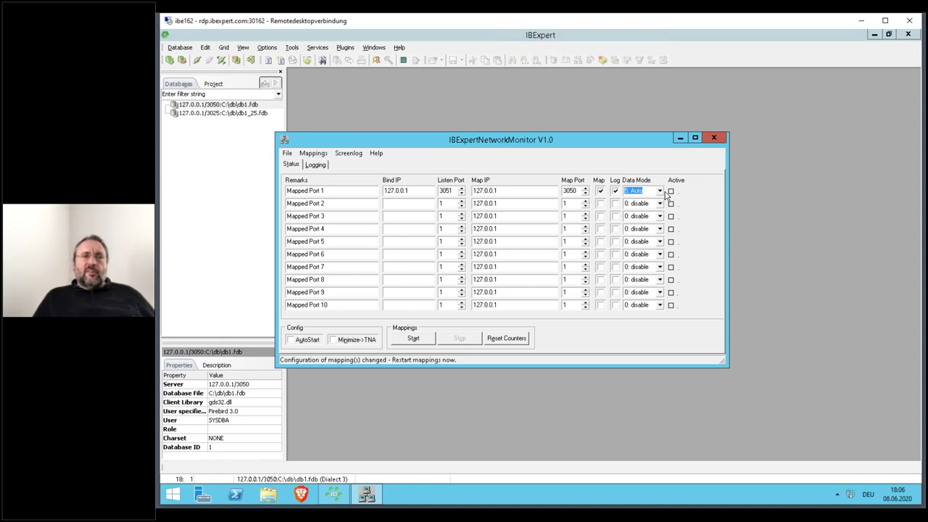
{"action": "left_click", "coordinate": [395, 205]}
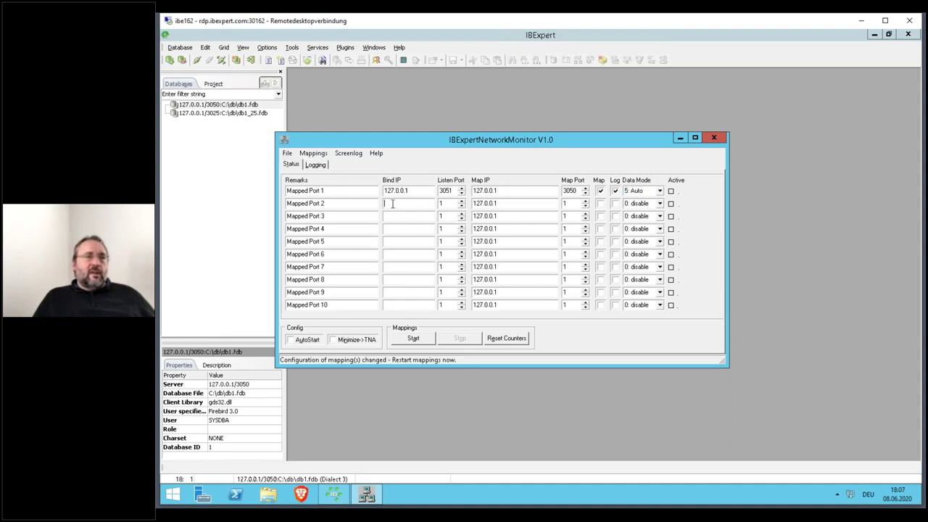
- Set Mapped Port 2 to listen on 127.0.0.1:3026, map to 3025, with Map and Auto mode
{"action": "type", "text": "127"}
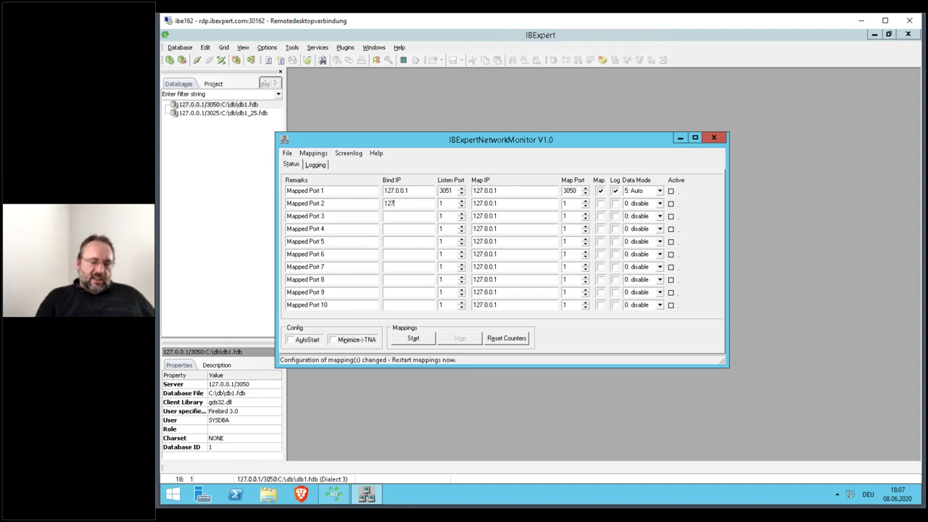
{"action": "type", "text": ".0.0.1"}
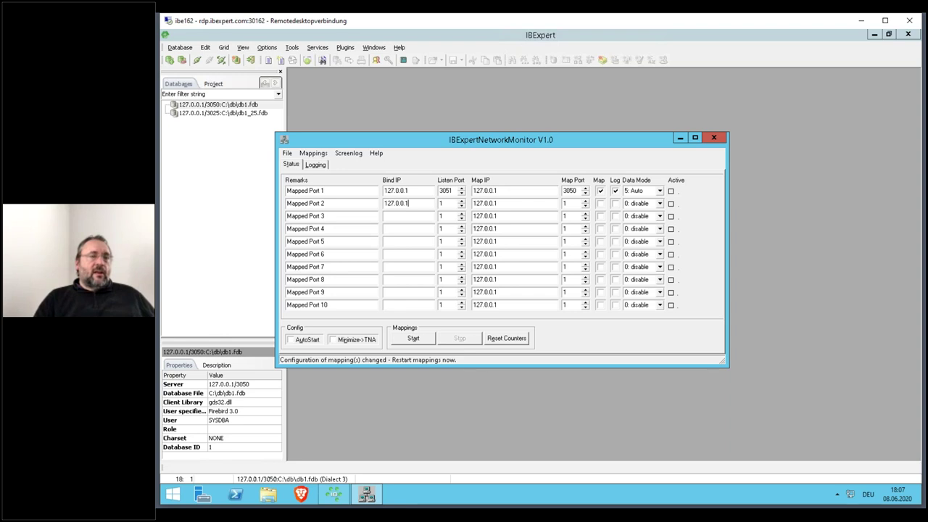
{"action": "type", "text": "3026"}
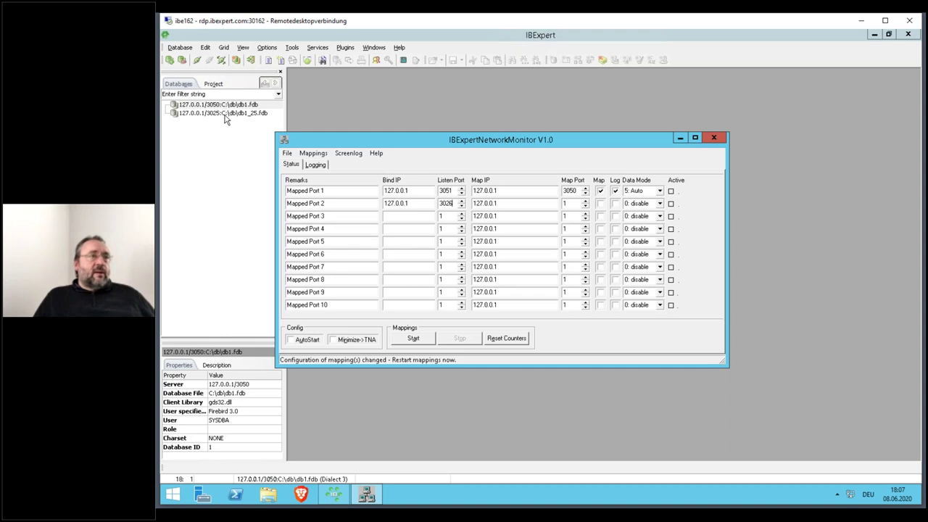
{"action": "key", "text": "Tab"}
{"action": "key", "text": "Tab"}
{"action": "type", "text": "3025"}
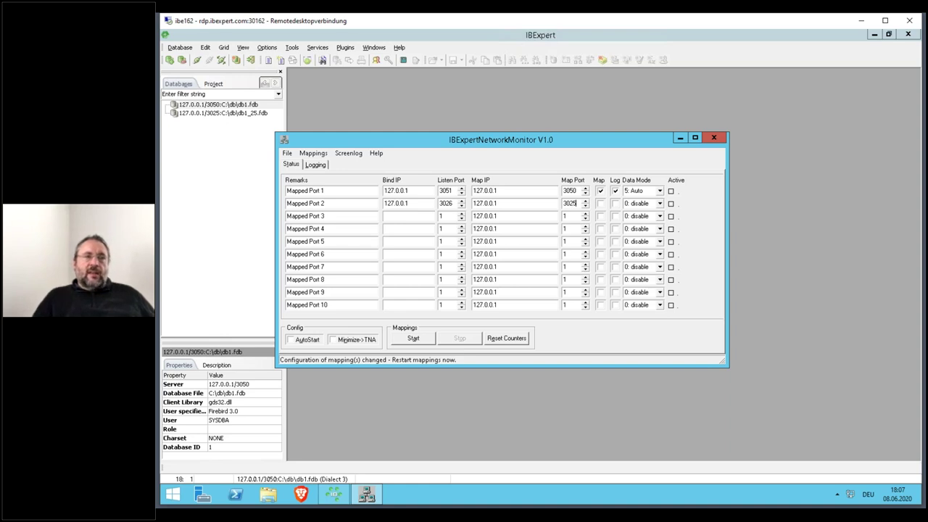
{"action": "left_click", "coordinate": [600, 205]}
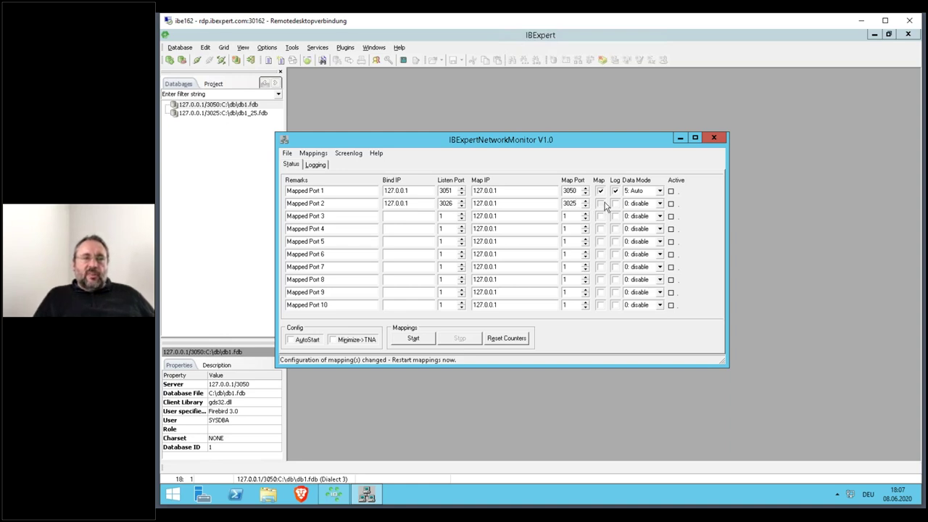
{"action": "left_click", "coordinate": [661, 203]}
{"action": "left_click", "coordinate": [638, 249]}
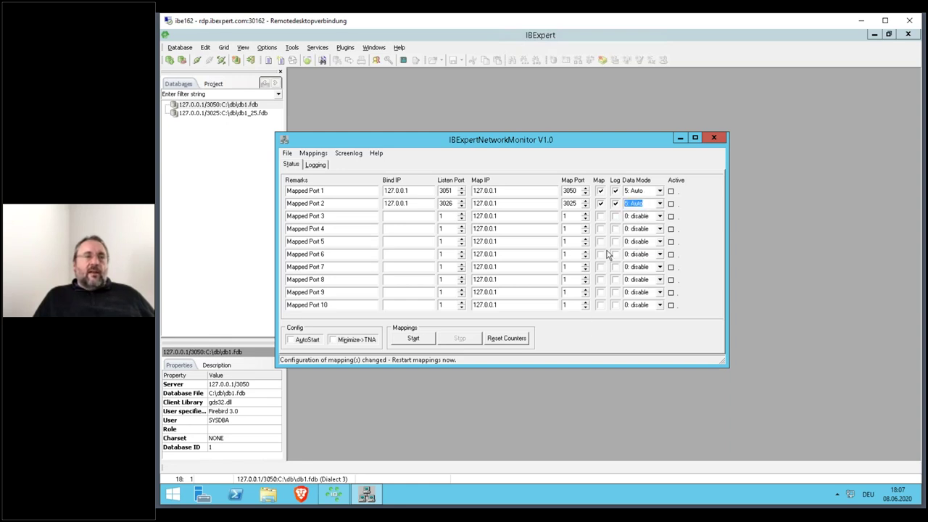
- Enable AutoStart and Minimize->TNA, then start the port mappings
{"action": "left_click", "coordinate": [294, 341]}
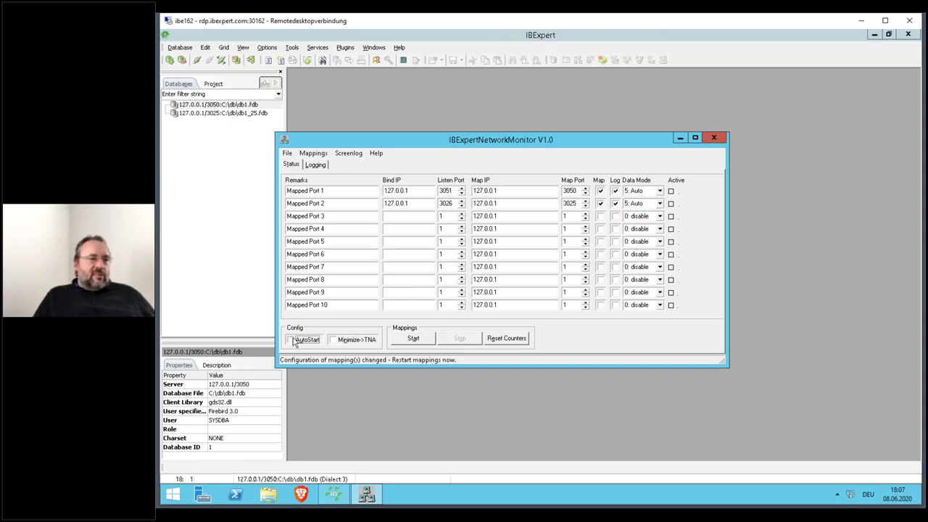
{"action": "left_click", "coordinate": [347, 340]}
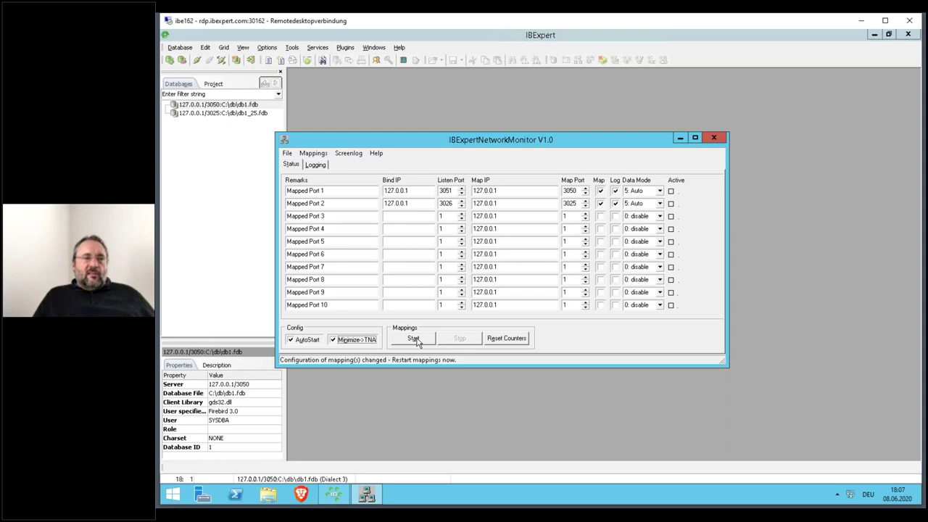
{"action": "left_click", "coordinate": [414, 339]}
- Save the mapping configuration, turn on Screen logging on the Logging tab, and move the window right
{"action": "left_click", "coordinate": [519, 288]}
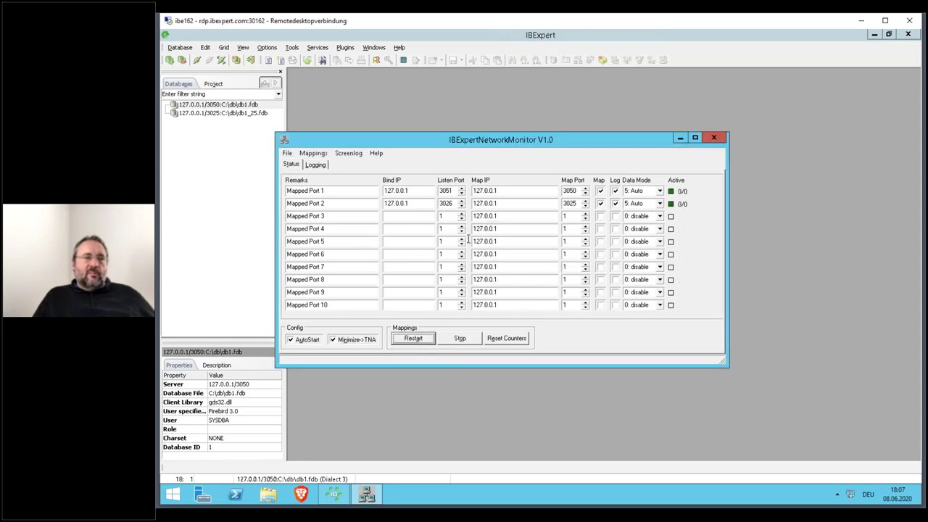
{"action": "left_click", "coordinate": [316, 165]}
{"action": "left_click", "coordinate": [305, 343]}
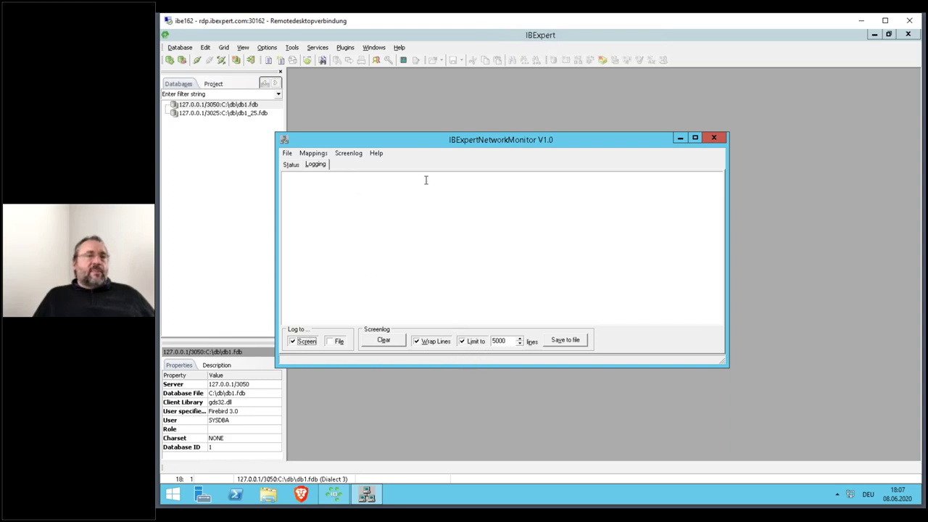
{"action": "left_click_drag", "start_coordinate": [418, 145], "coordinate": [609, 149]}
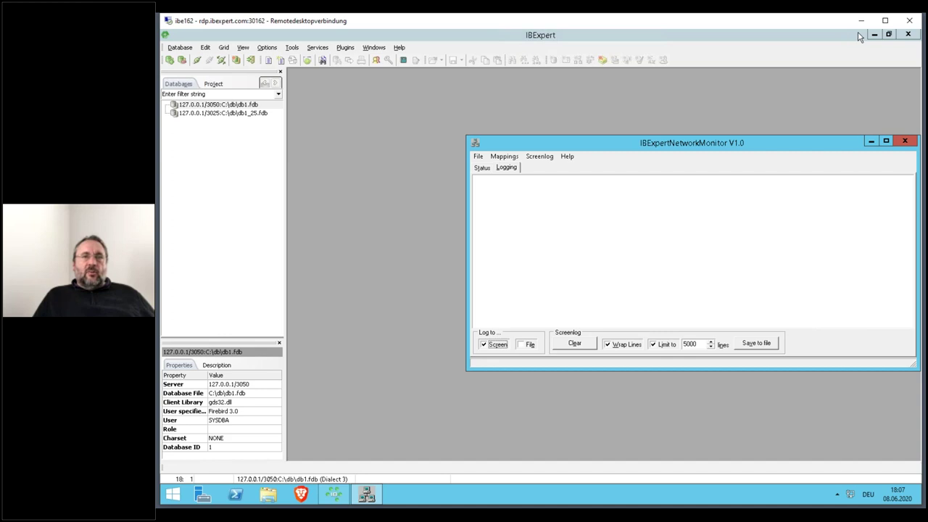
- Copy db1.fdb's connection string 127.0.0.1/3050:C:\db\db1.fdb from Registration Info, then minimize IBExpert
{"action": "right_click", "coordinate": [227, 106]}
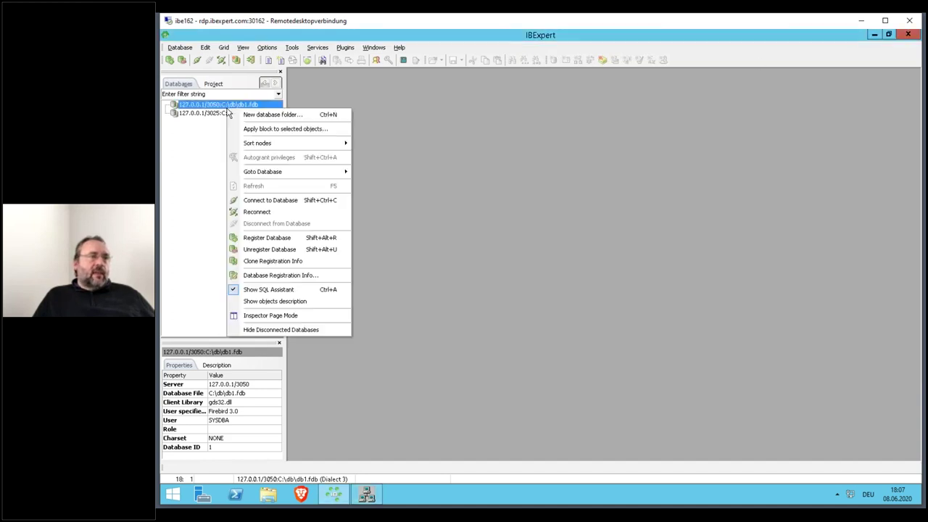
{"action": "left_click", "coordinate": [274, 276]}
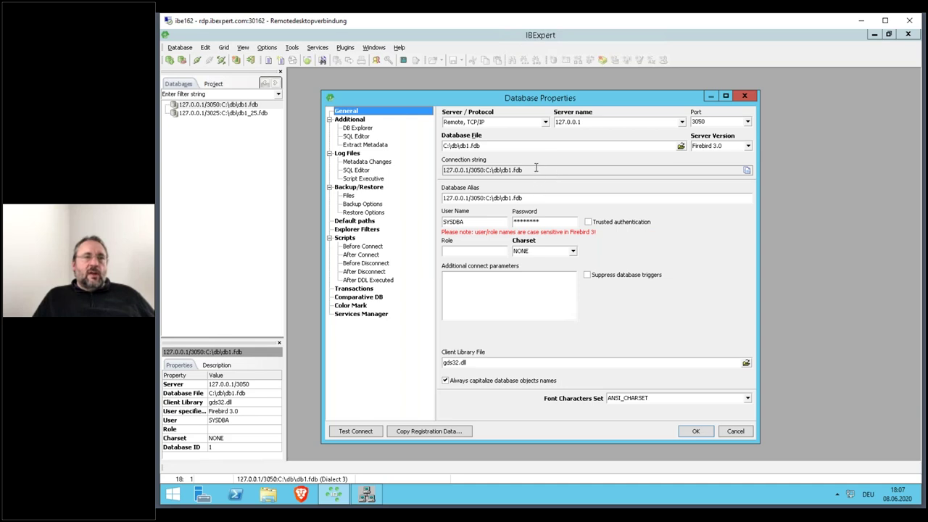
{"action": "double_click", "coordinate": [536, 168]}
{"action": "key", "text": "super+c"}
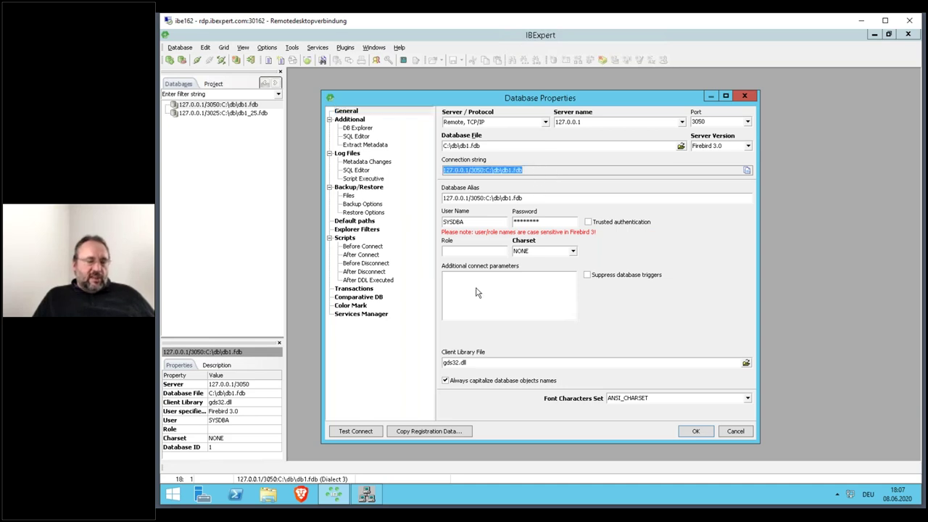
{"action": "key", "text": "Escape"}
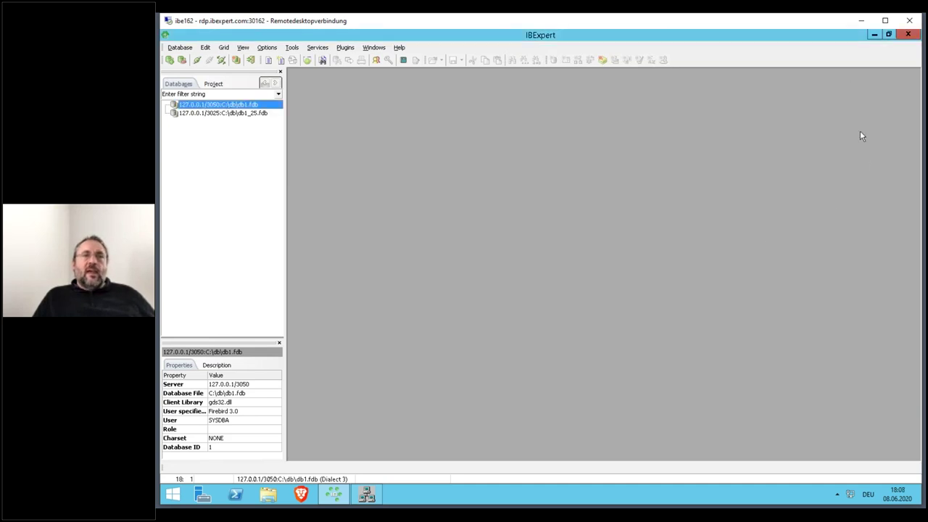
{"action": "left_click", "coordinate": [873, 36]}
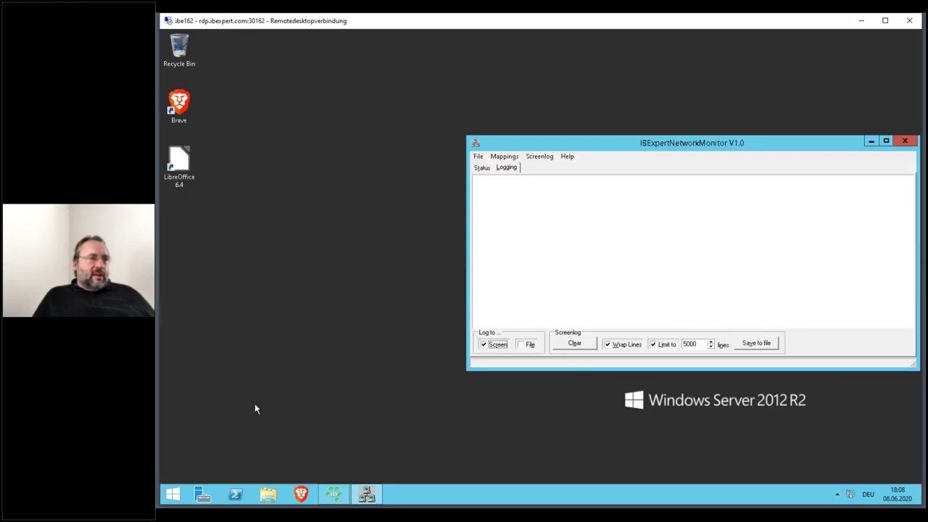
- Open an administrator Command Prompt and change into the C:\fb\fb30 folder
{"action": "right_click", "coordinate": [172, 494]}
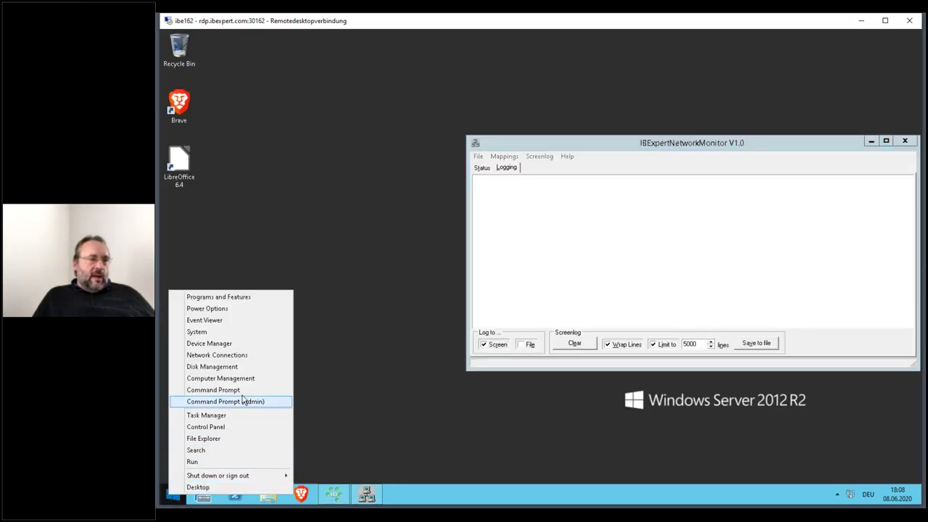
{"action": "left_click", "coordinate": [243, 389]}
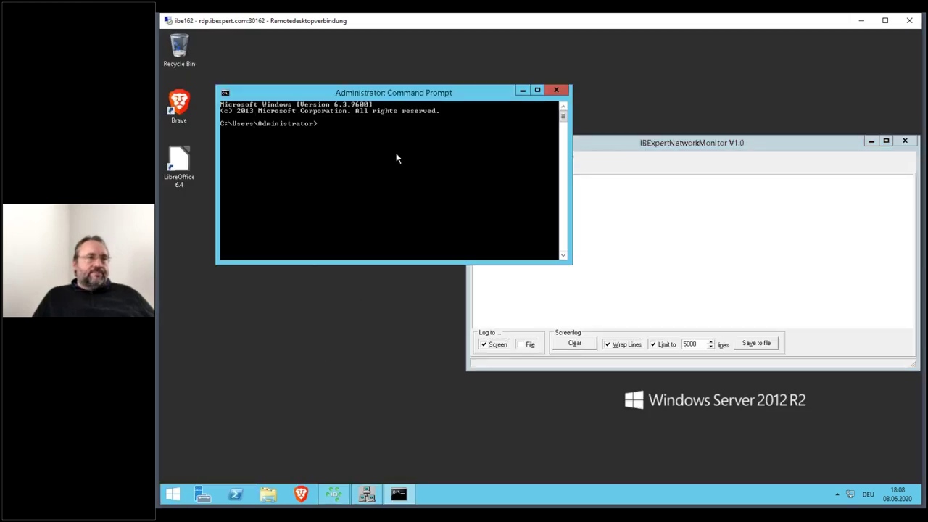
{"action": "type", "text": "cd \\fb\\fb30"}
{"action": "key", "text": "Return"}
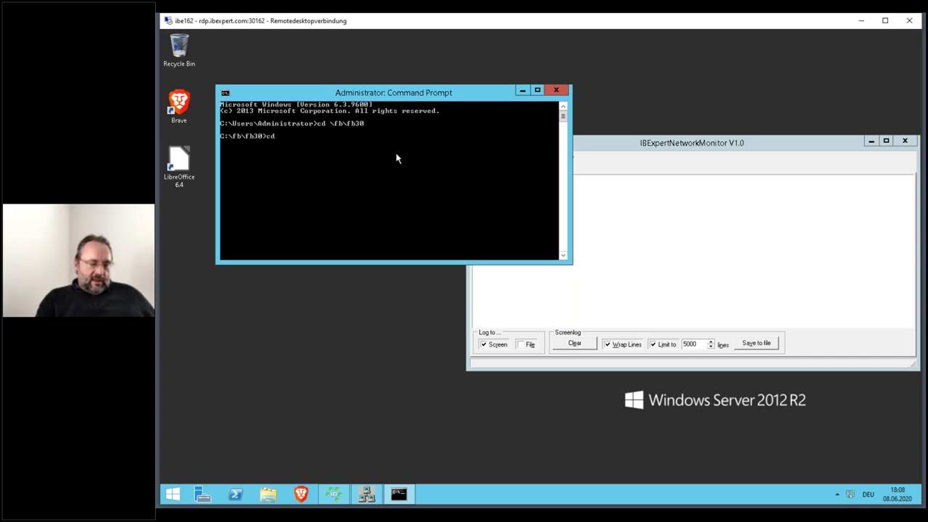
- Compose an isql login to 127.0.0.1/3051:C:\db\db1.fdb as sysdba with its password, monitor placed beside
{"action": "type", "text": "isql"}
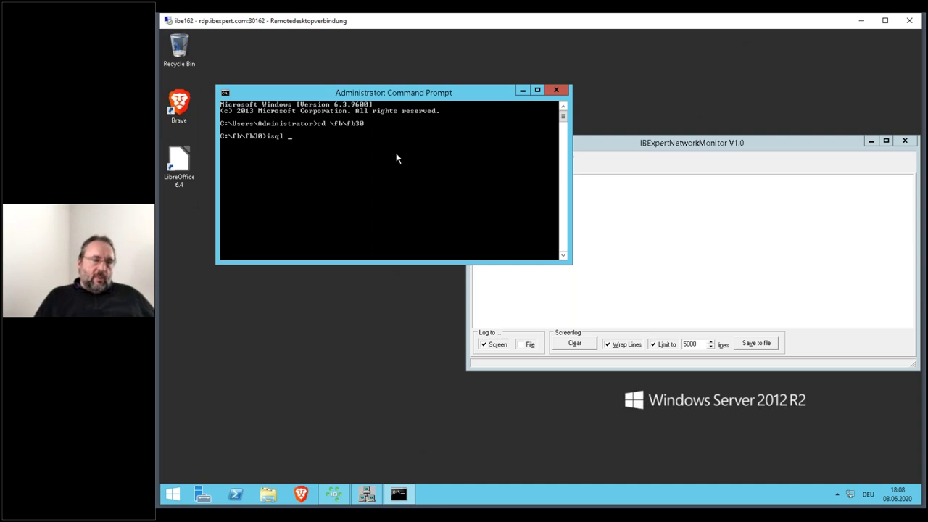
{"action": "right_click", "coordinate": [397, 158]}
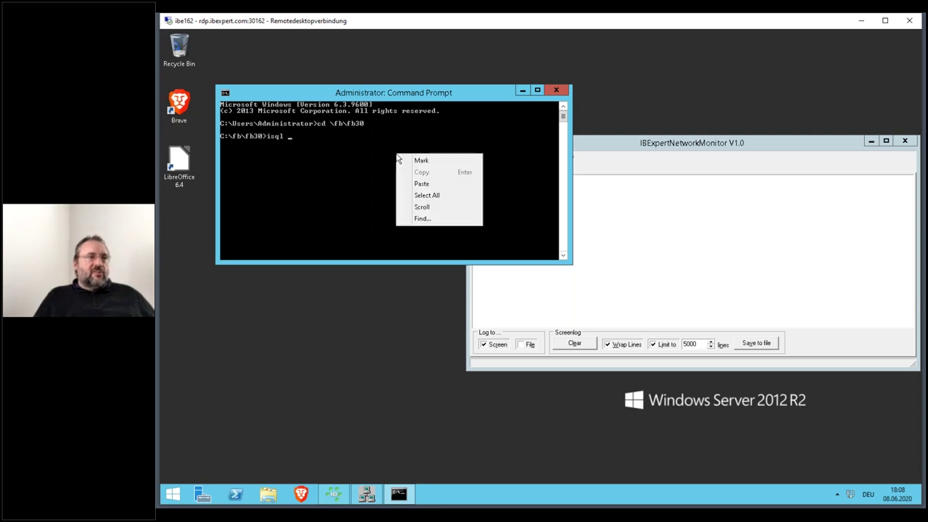
{"action": "left_click", "coordinate": [421, 186]}
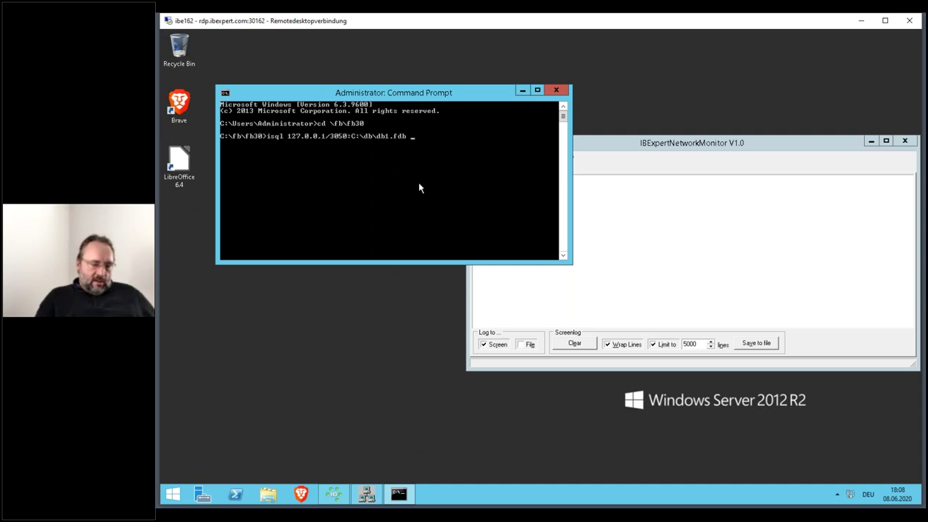
{"action": "type", "text": "-user sysdba"}
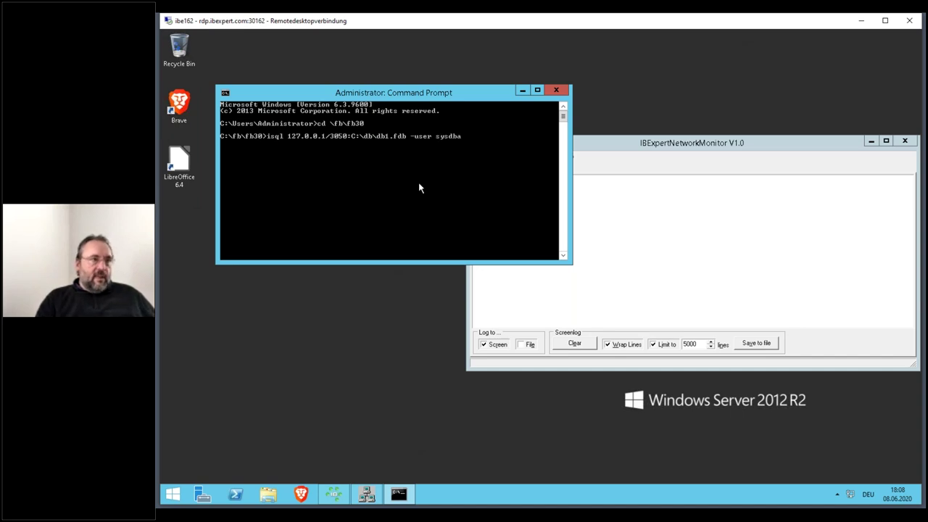
{"action": "type", "text": " -password masterkey"}
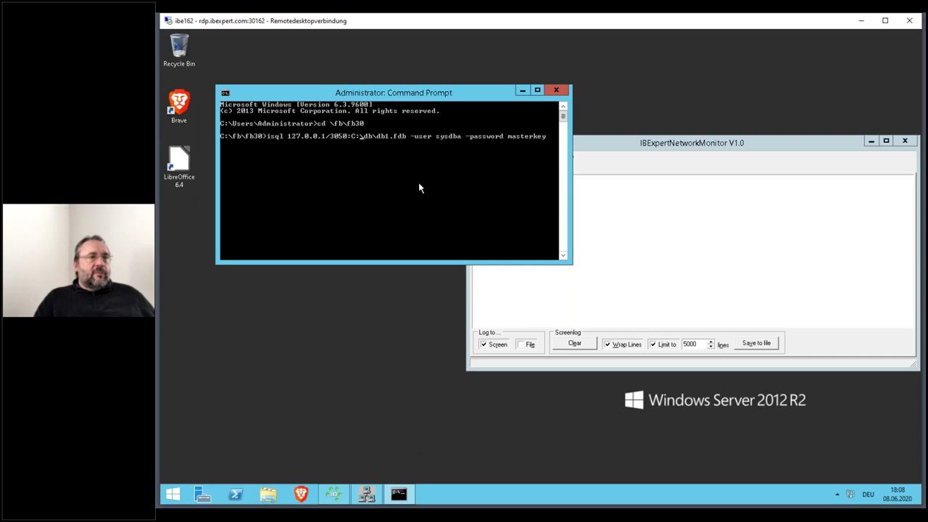
{"action": "key", "text": "Left"}
{"action": "key", "text": "Left"}
{"action": "key", "text": "Left"}
{"action": "key", "text": "Left"}
{"action": "key", "text": "Left"}
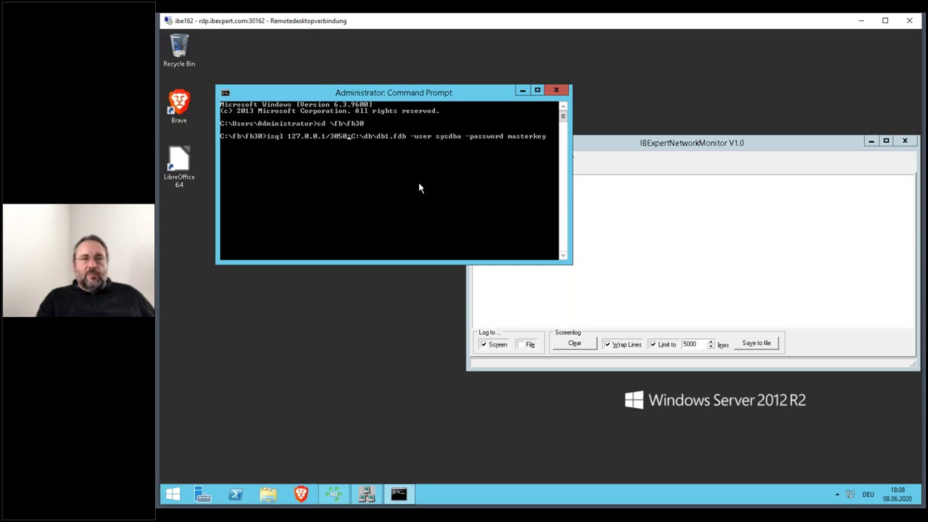
{"action": "key", "text": "BackSpace"}
{"action": "type", "text": "1"}
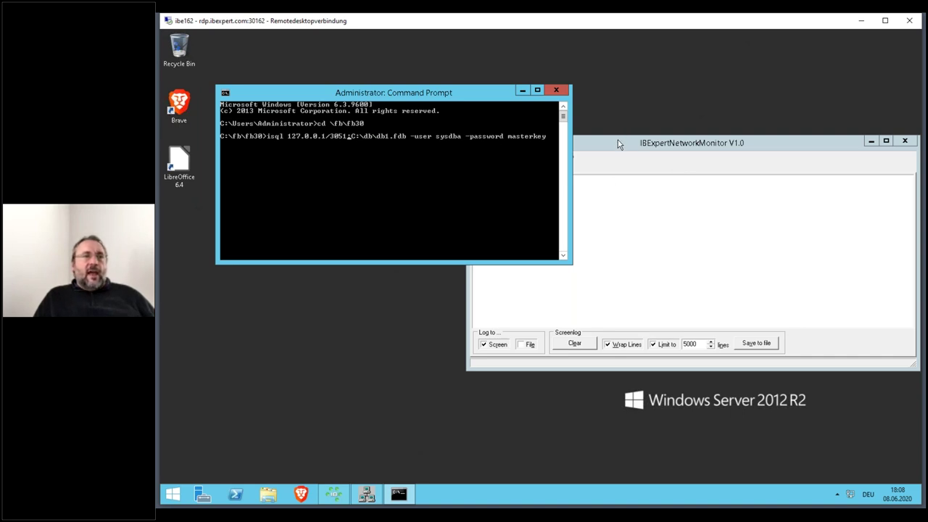
{"action": "left_click_drag", "start_coordinate": [651, 149], "coordinate": [684, 215]}
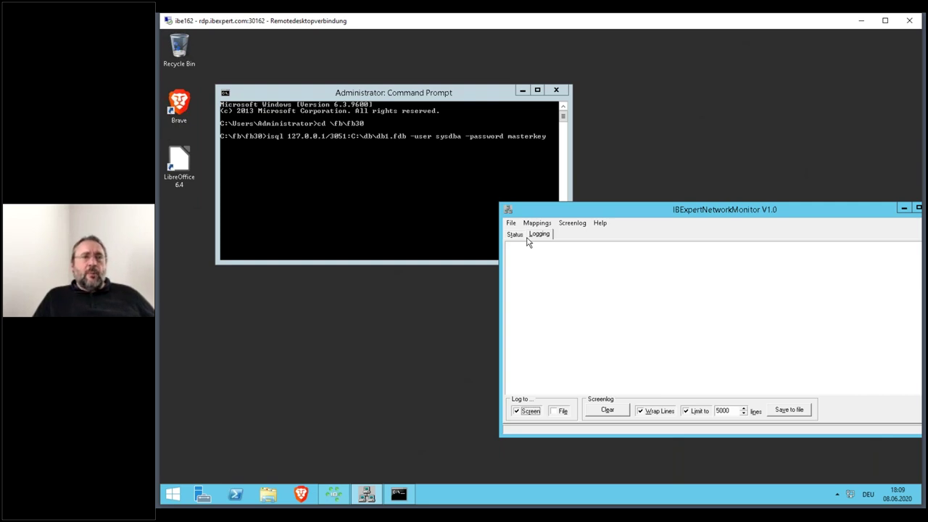
- Run the isql login and scroll the monitor log showing Legacy_Auth, Srp and Win_Sspi offered
{"action": "left_click", "coordinate": [329, 95]}
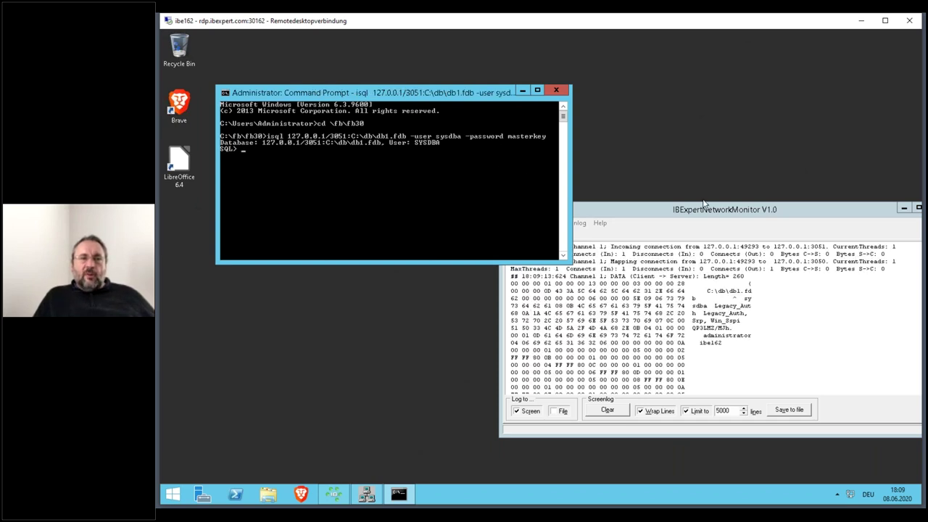
{"action": "left_click_drag", "start_coordinate": [703, 207], "coordinate": [703, 53]}
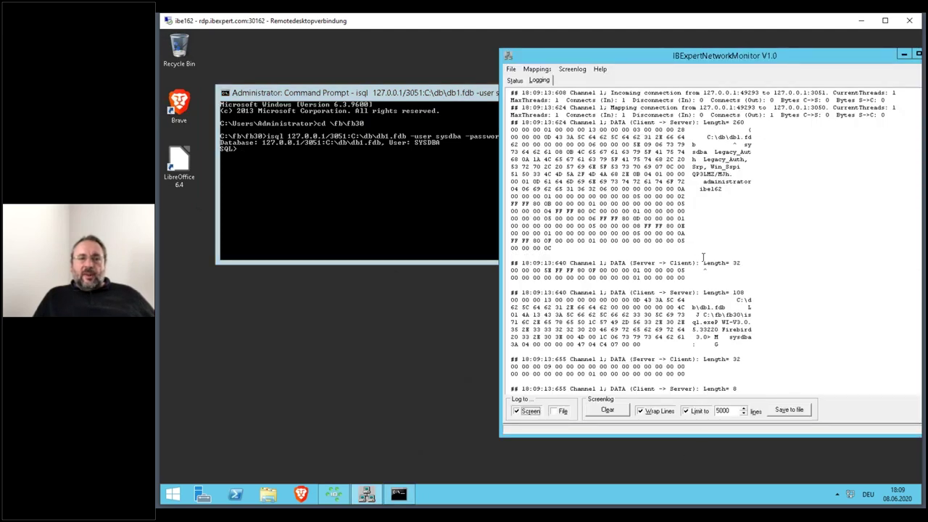
{"action": "scroll", "coordinate": [705, 247], "scroll_direction": "down", "scroll_amount": 7}
{"action": "scroll", "coordinate": [706, 240], "scroll_direction": "down", "scroll_amount": 10}
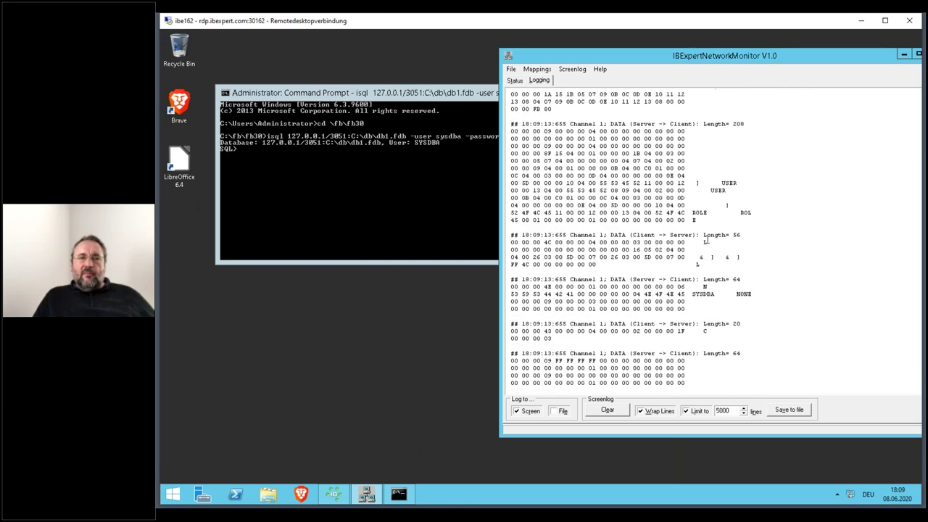
{"action": "scroll", "coordinate": [706, 241], "scroll_direction": "up", "scroll_amount": 10}
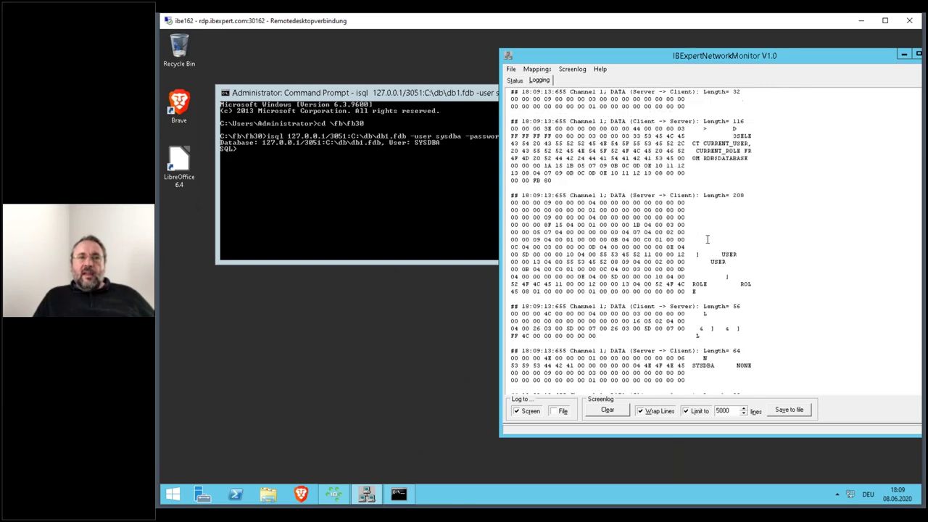
{"action": "scroll", "coordinate": [707, 239], "scroll_direction": "up", "scroll_amount": 6}
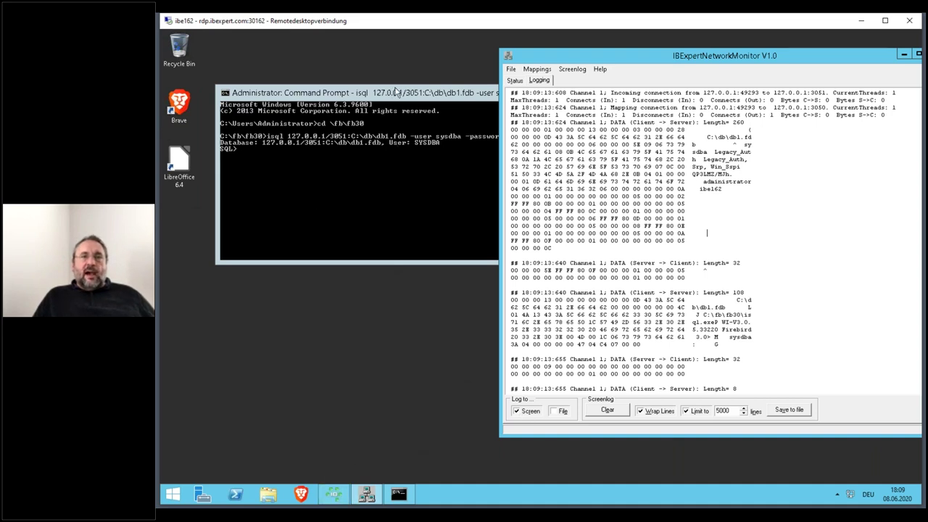
{"action": "scroll", "coordinate": [710, 232], "scroll_direction": "up", "scroll_amount": 1}
{"action": "scroll", "coordinate": [712, 188], "scroll_direction": "down", "scroll_amount": 1}
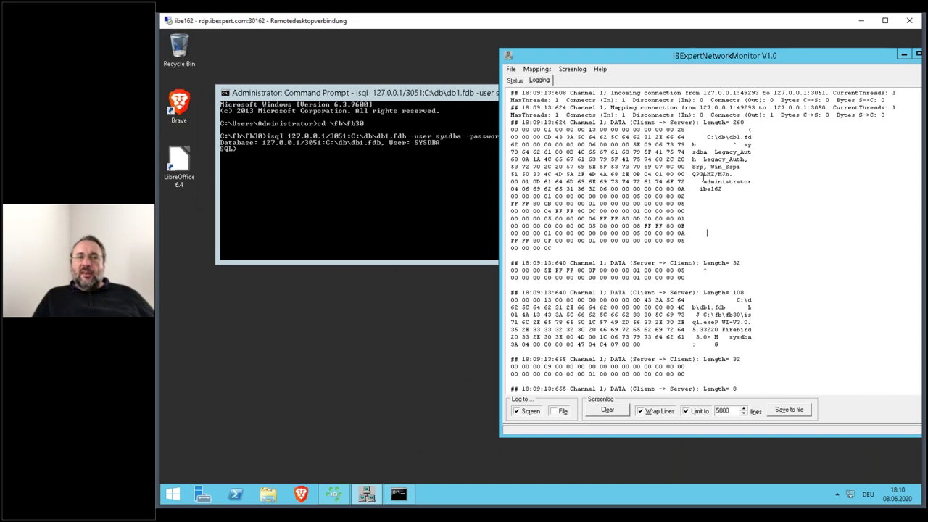
{"action": "left_click_drag", "start_coordinate": [693, 173], "coordinate": [732, 176]}
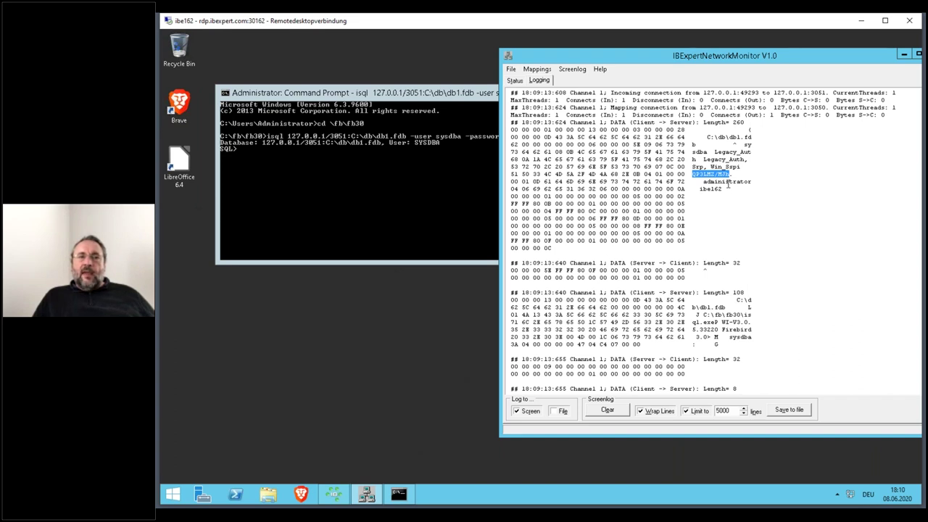
{"action": "double_click", "coordinate": [728, 182]}
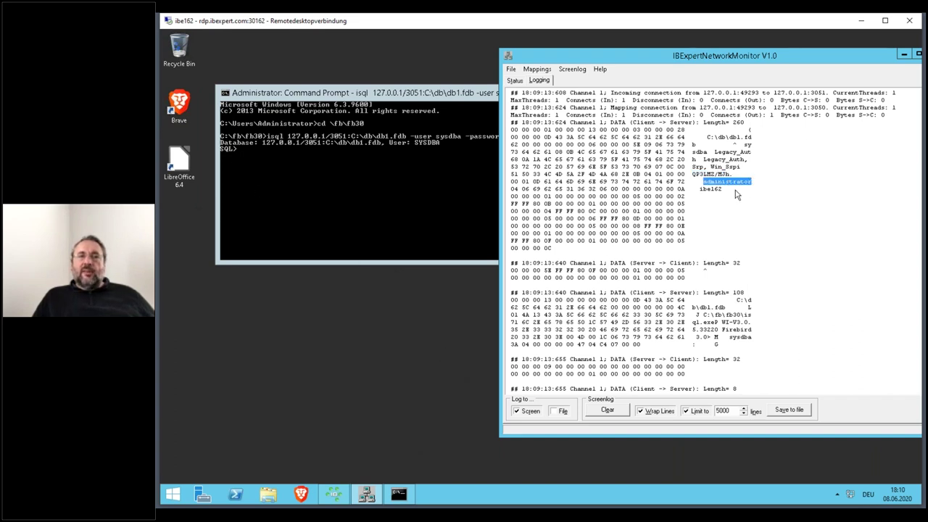
{"action": "double_click", "coordinate": [714, 188]}
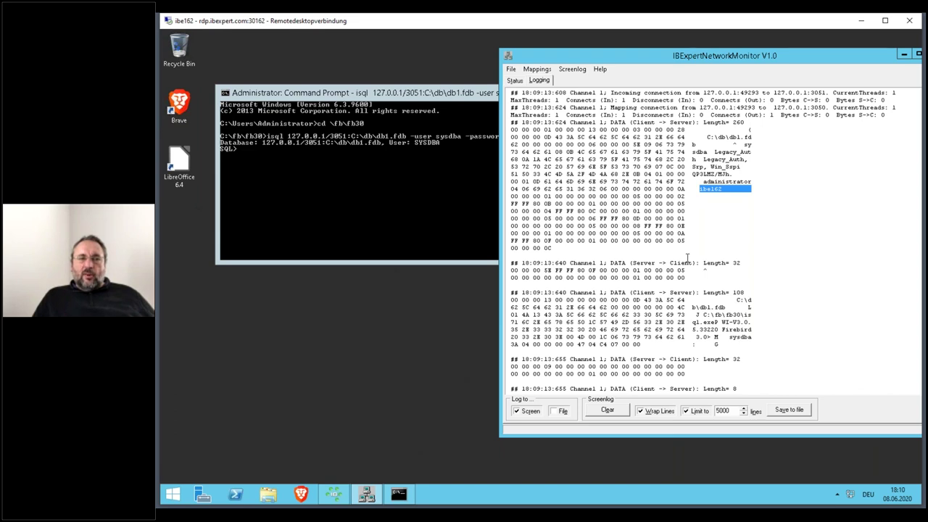
{"action": "scroll", "coordinate": [685, 262], "scroll_direction": "down", "scroll_amount": 1}
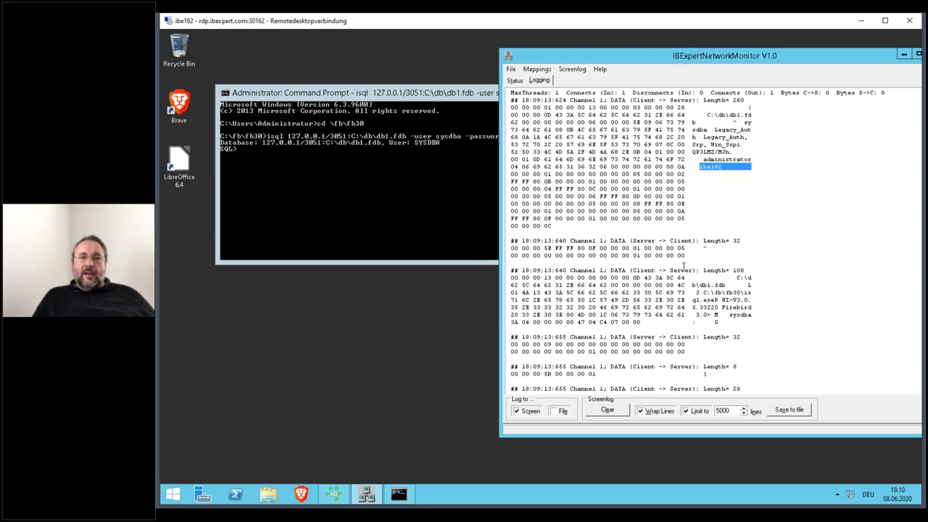
{"action": "scroll", "coordinate": [683, 265], "scroll_direction": "down", "scroll_amount": 2}
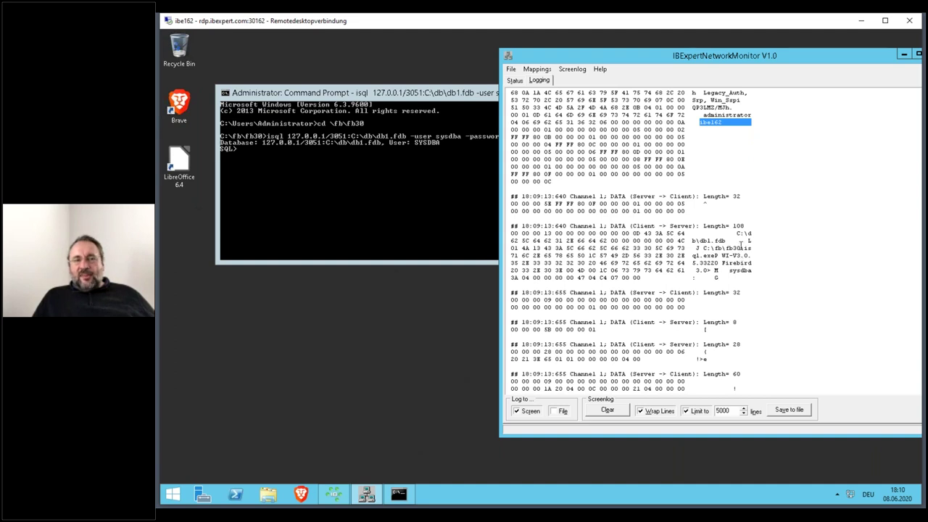
{"action": "scroll", "coordinate": [742, 248], "scroll_direction": "down", "scroll_amount": 1}
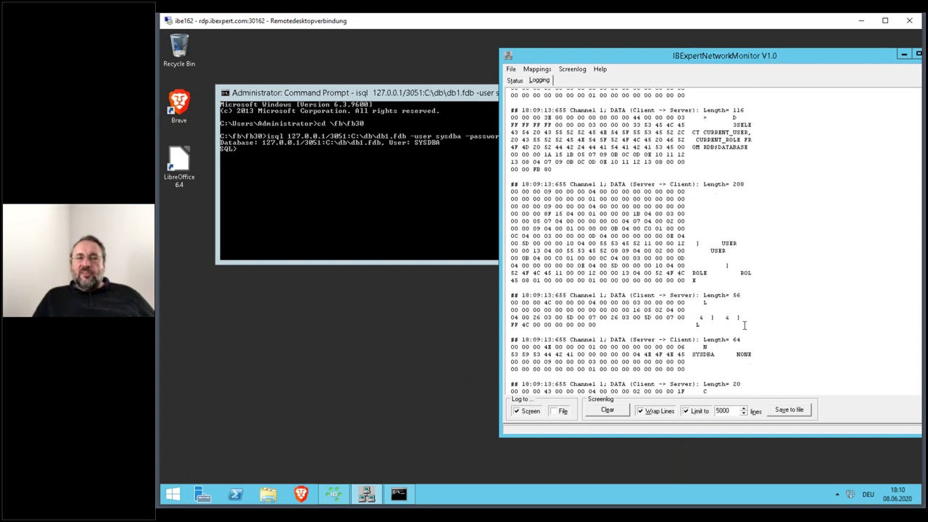
- Clear the monitor log, list the six TEST table rows with select *, then quit isql
{"action": "left_click", "coordinate": [607, 411]}
{"action": "left_click", "coordinate": [440, 95]}
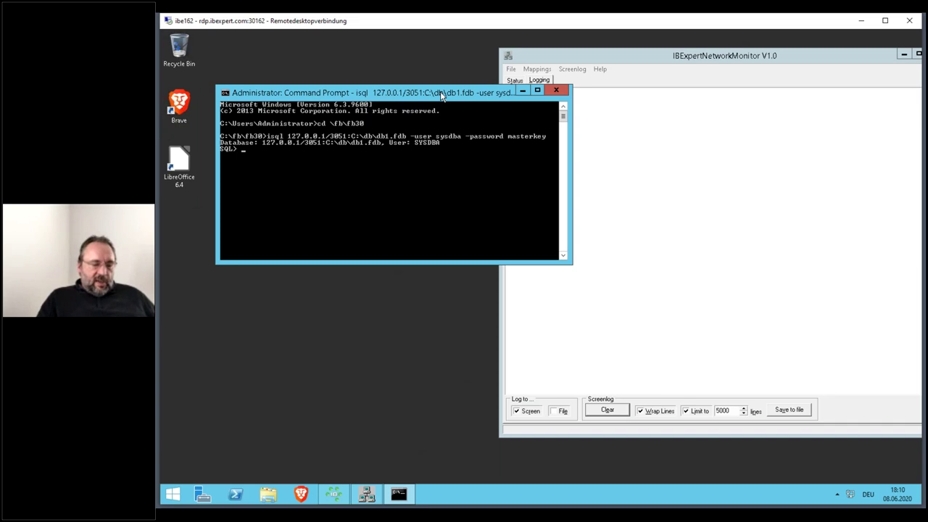
{"action": "type", "text": "select "}
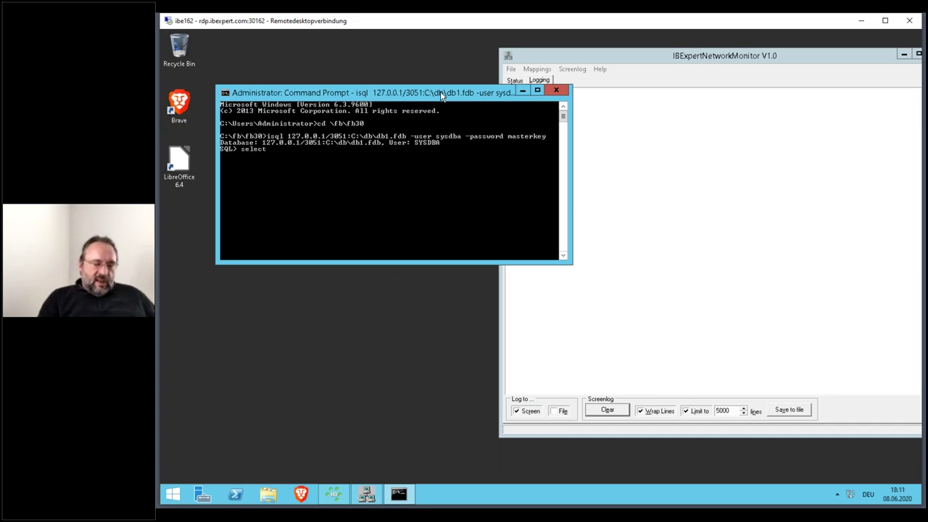
{"action": "type", "text": "*"}
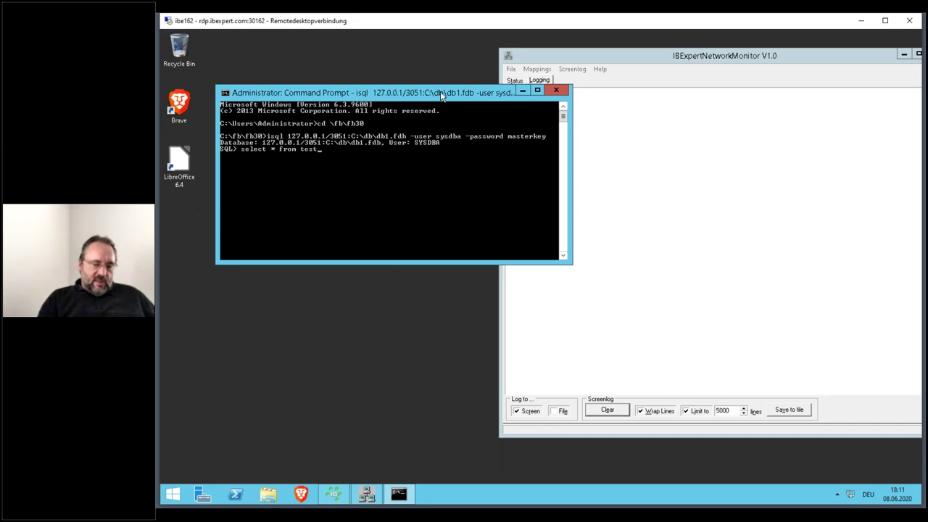
{"action": "key", "text": "Return"}
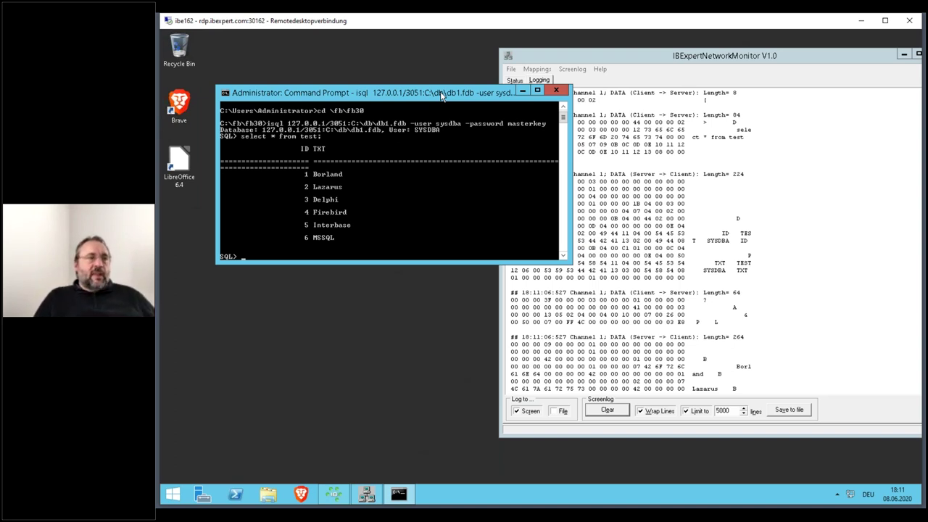
{"action": "type", "text": "quit"}
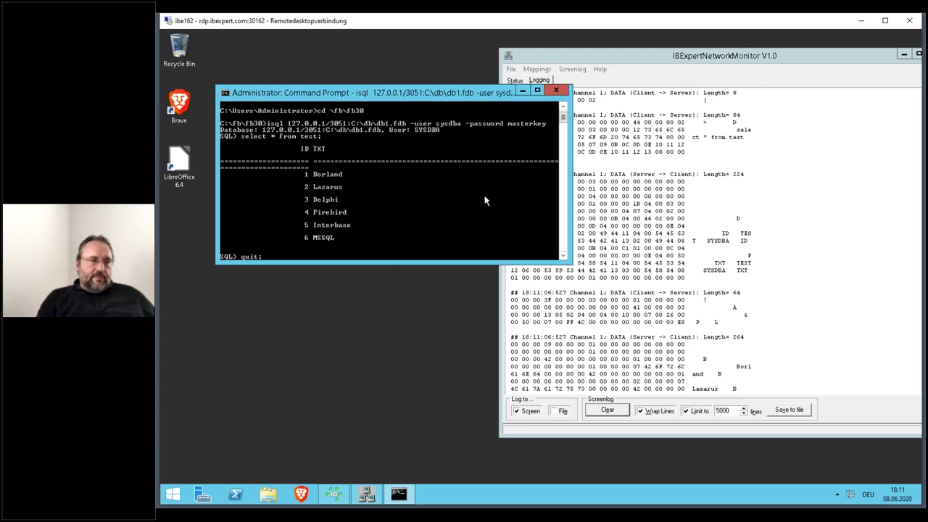
{"action": "type", "text": ";"}
{"action": "key", "text": "Return"}
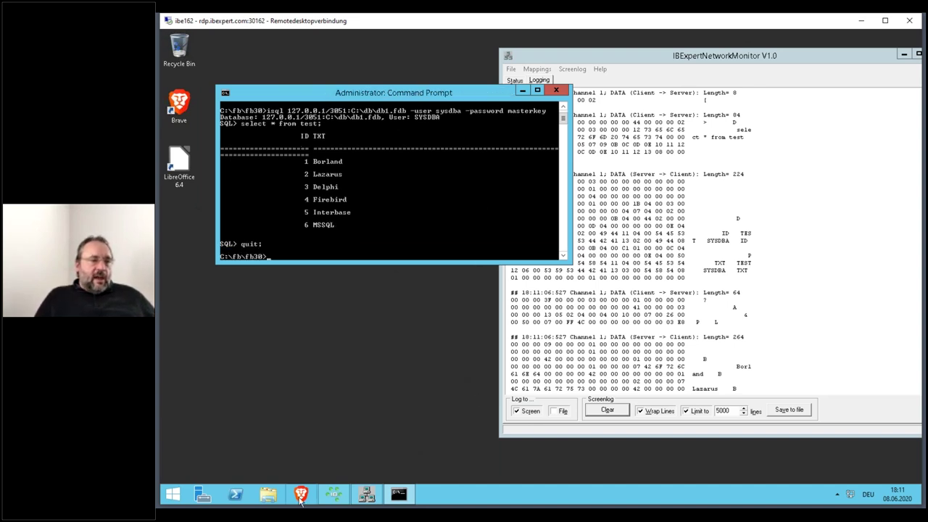
- Stop the FirebirdServerfb30 service from Task Manager's Services list
{"action": "right_click", "coordinate": [503, 497]}
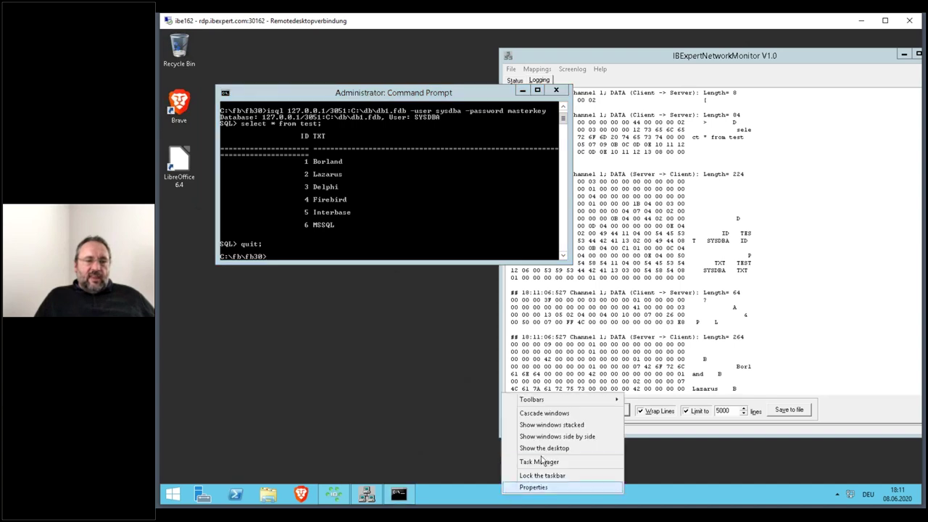
{"action": "left_click", "coordinate": [544, 468]}
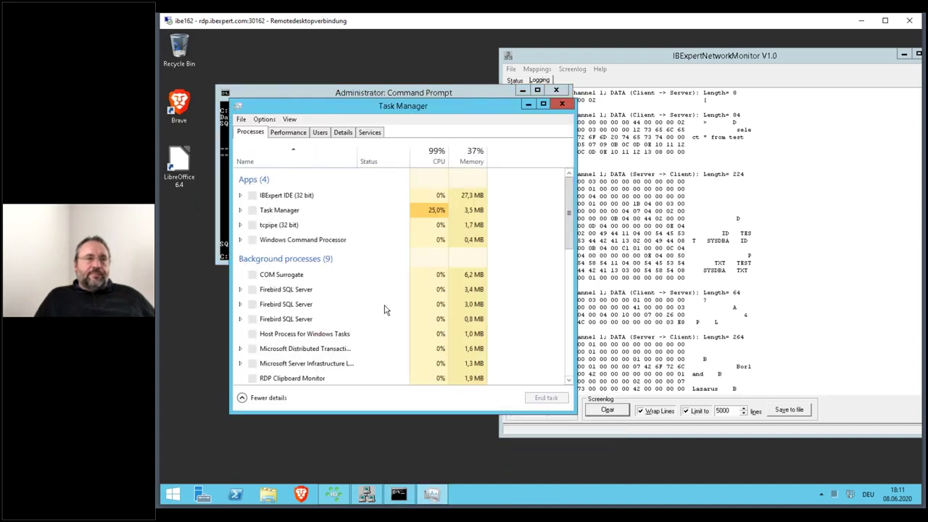
{"action": "left_click", "coordinate": [342, 133]}
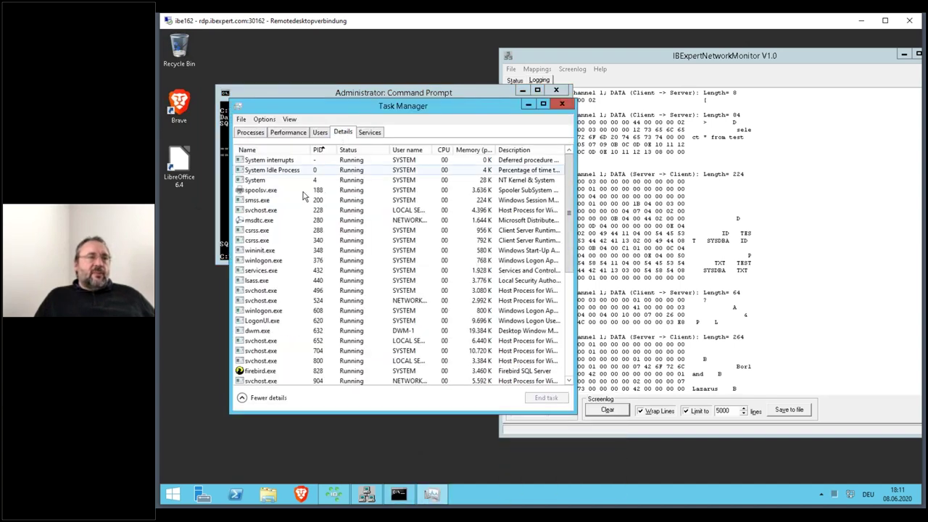
{"action": "left_click", "coordinate": [369, 132]}
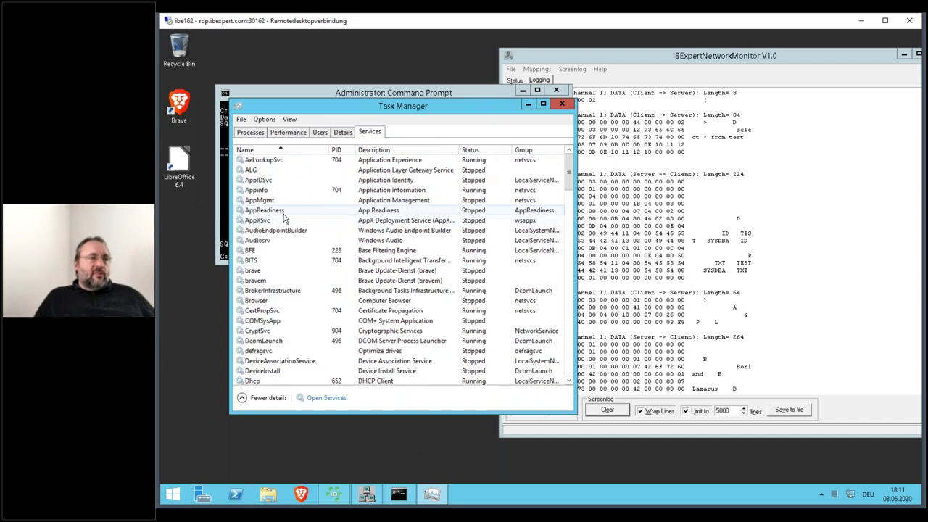
{"action": "scroll", "coordinate": [281, 230], "scroll_direction": "down", "scroll_amount": 15}
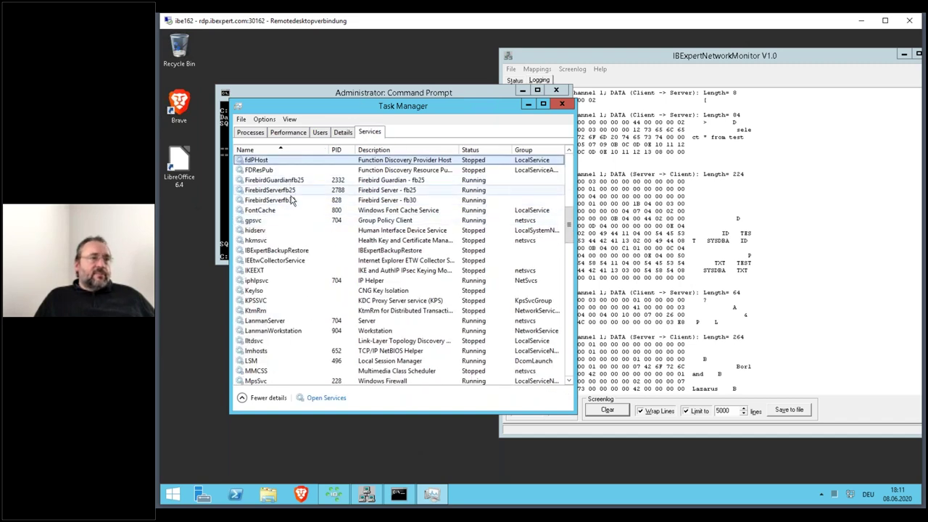
{"action": "right_click", "coordinate": [291, 200]}
{"action": "left_click", "coordinate": [310, 217]}
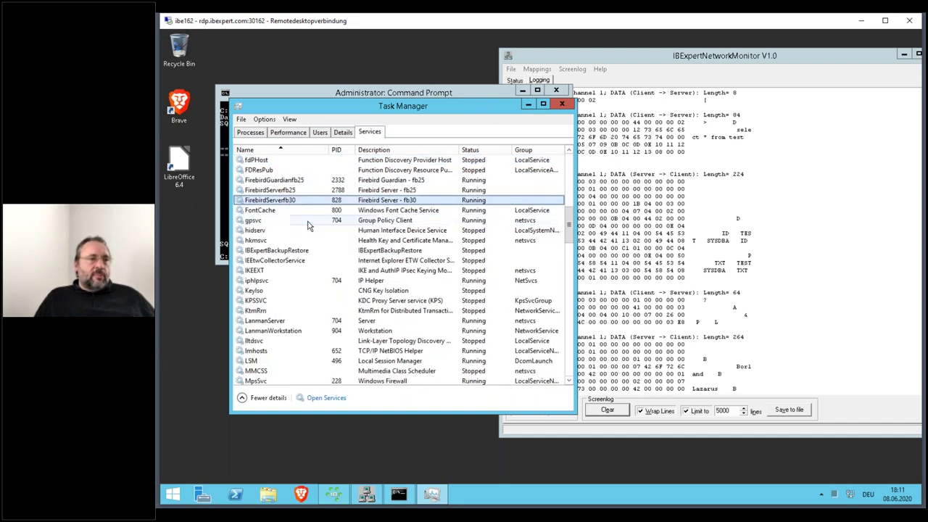
{"action": "left_click", "coordinate": [270, 494]}
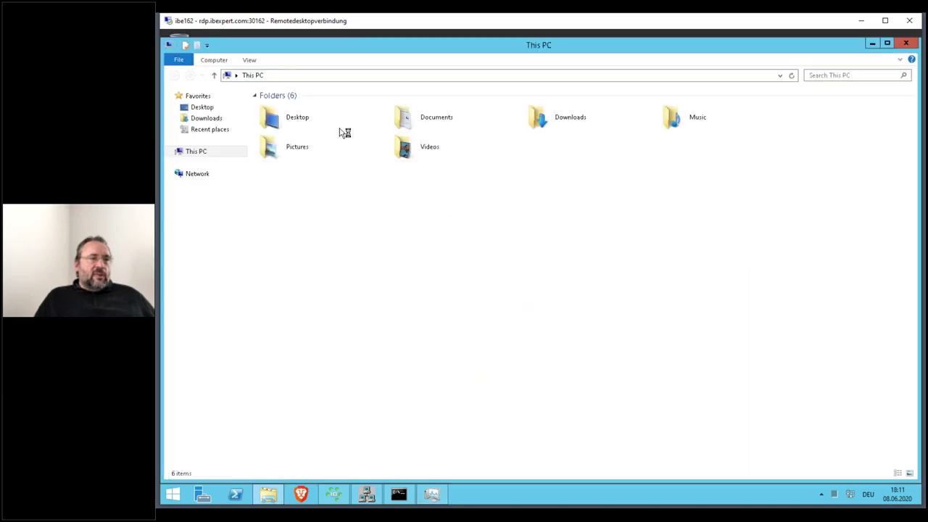
- Browse File Explorer to the C:\fb\fb30 folder
{"action": "left_click", "coordinate": [171, 150]}
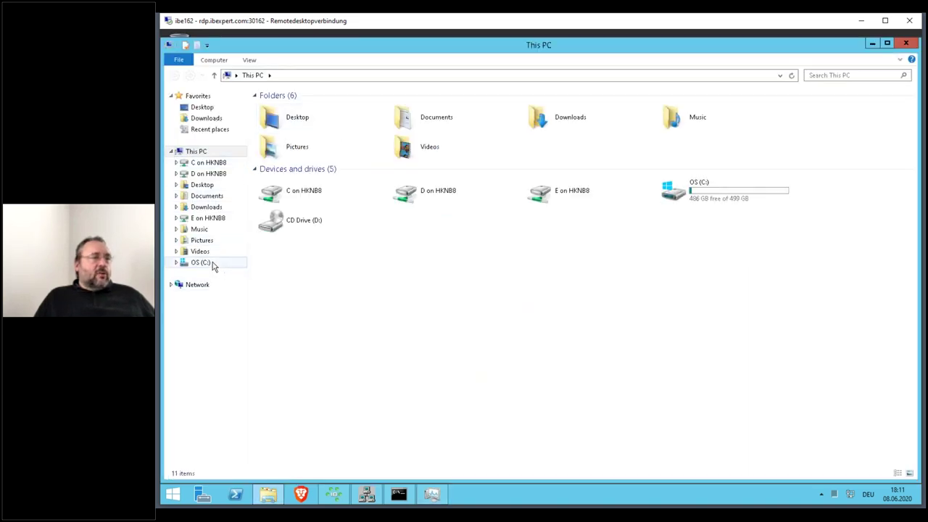
{"action": "left_click", "coordinate": [211, 265]}
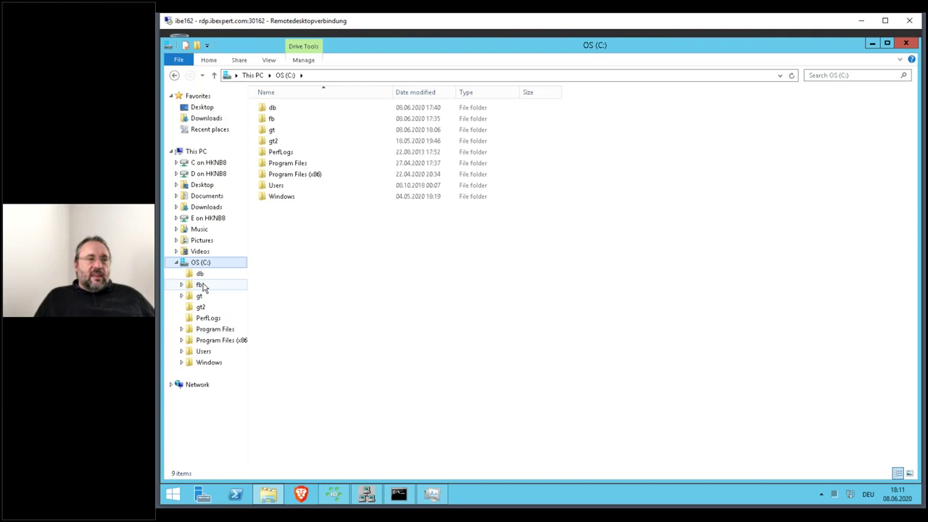
{"action": "left_click", "coordinate": [213, 286]}
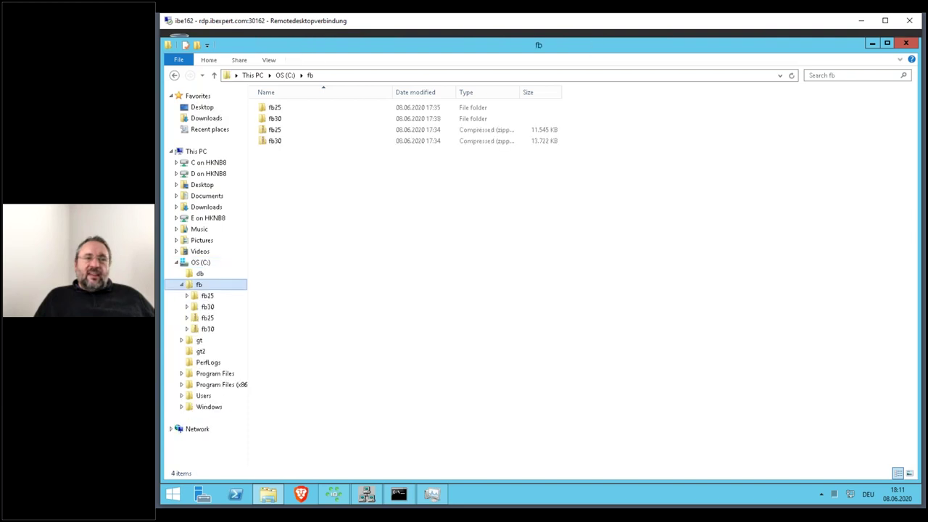
{"action": "left_click", "coordinate": [208, 307]}
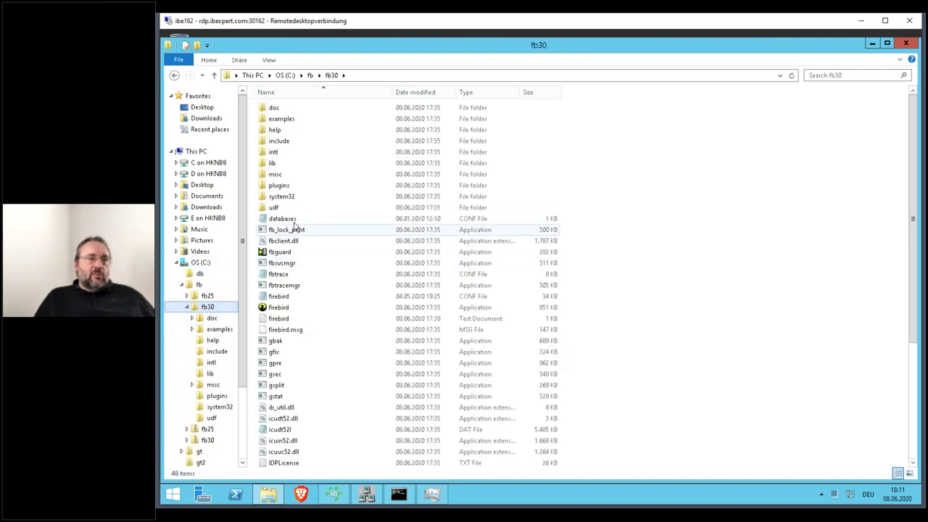
- Close the opened firebird.conf and duplicate it as a 'firebird - Copy' backup
{"action": "double_click", "coordinate": [278, 295]}
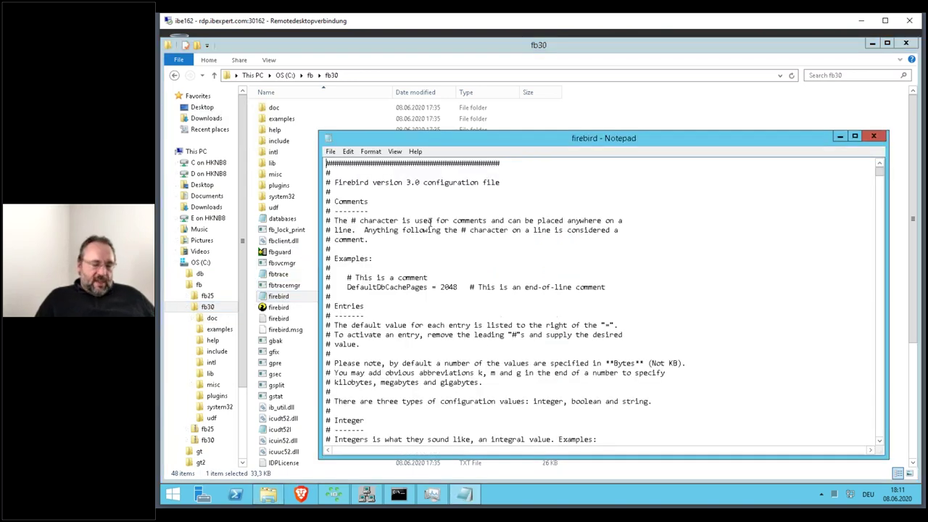
{"action": "key", "text": "ctrl+f"}
{"action": "type", "text": "lega"}
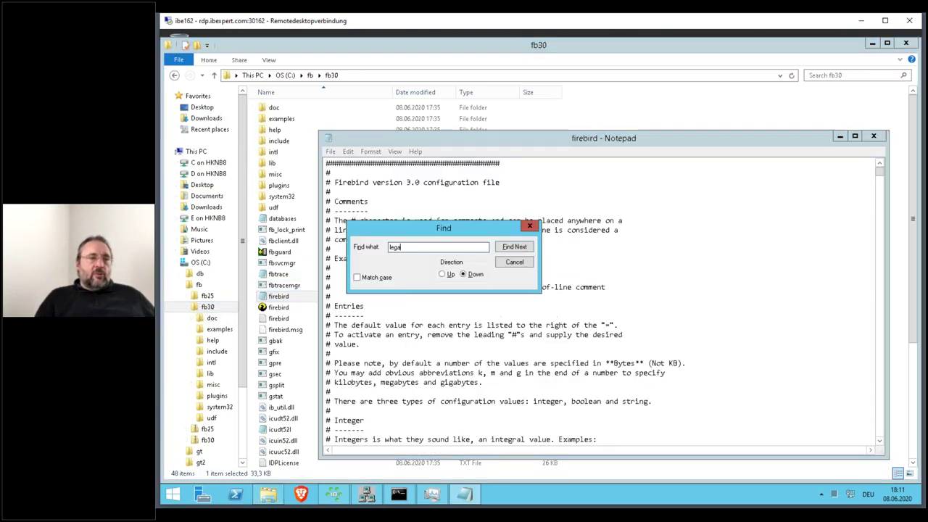
{"action": "key", "text": "Escape"}
{"action": "key", "text": "alt+F4"}
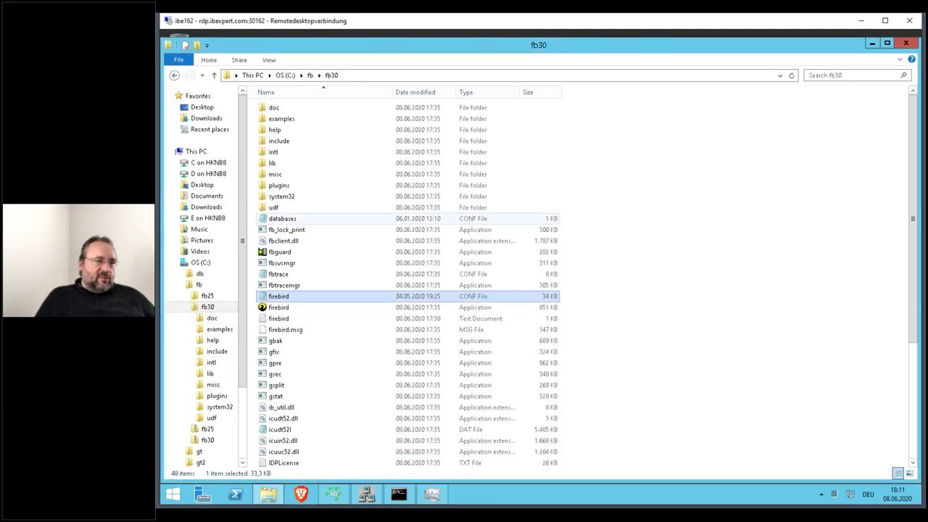
{"action": "key", "text": "ctrl+c"}
{"action": "key", "text": "ctrl+v"}
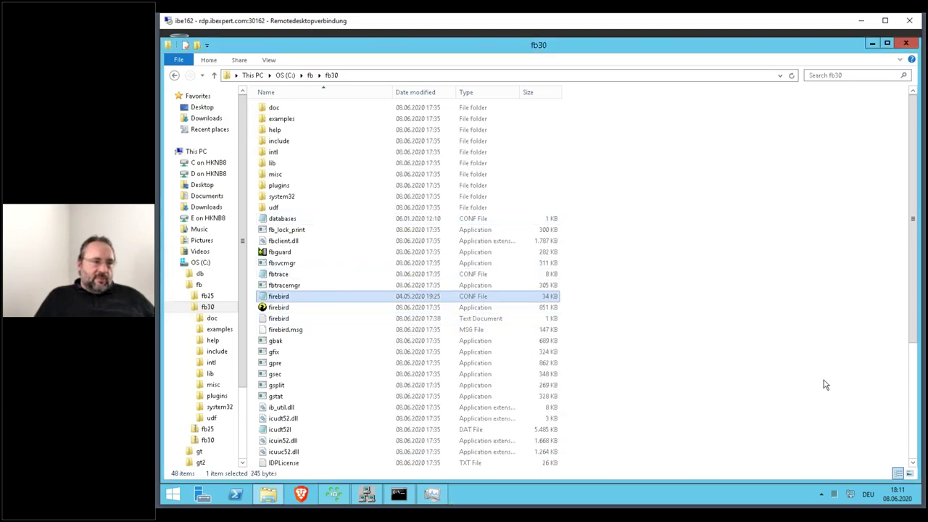
- Open firebird.conf, find 'legacy', and comment out the UserManager = Legacy_UserManager, Srp line with #
{"action": "double_click", "coordinate": [347, 310]}
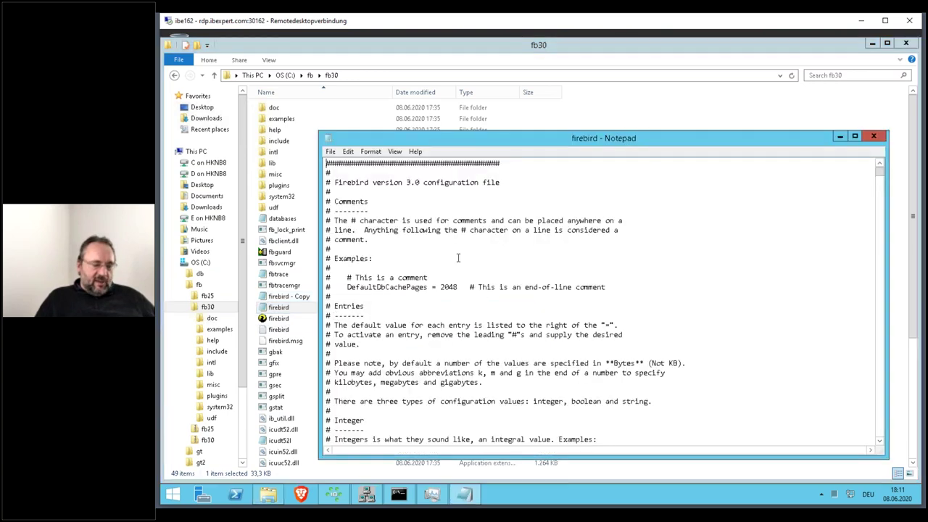
{"action": "key", "text": "ctrl+f"}
{"action": "type", "text": "legacy"}
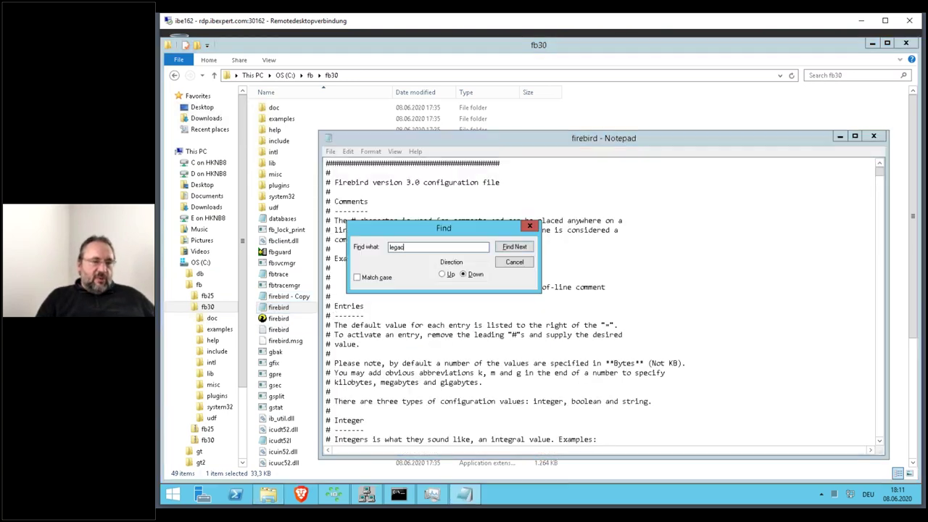
{"action": "key", "text": "Return"}
{"action": "key", "text": "Escape"}
{"action": "key", "text": "F3"}
{"action": "key", "text": "Down"}
{"action": "key", "text": "Down"}
{"action": "key", "text": "Down"}
{"action": "key", "text": "Down"}
{"action": "key", "text": "Down"}
{"action": "key", "text": "Down"}
{"action": "key", "text": "Down"}
{"action": "key", "text": "Down"}
{"action": "key", "text": "Down"}
{"action": "key", "text": "Down"}
{"action": "key", "text": "Down"}
{"action": "key", "text": "Down"}
{"action": "key", "text": "Down"}
{"action": "key", "text": "Down"}
{"action": "key", "text": "Down"}
{"action": "key", "text": "Down"}
{"action": "key", "text": "Down"}
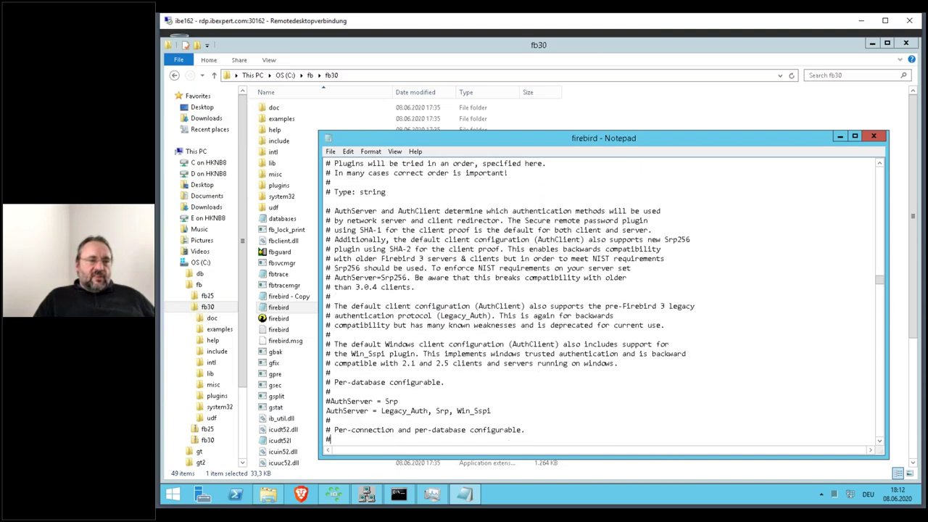
{"action": "key", "text": "Down"}
{"action": "key", "text": "Down"}
{"action": "key", "text": "Down"}
{"action": "key", "text": "Down"}
{"action": "key", "text": "Down"}
{"action": "key", "text": "Down"}
{"action": "key", "text": "Down"}
{"action": "key", "text": "Down"}
{"action": "key", "text": "Down"}
{"action": "key", "text": "Down"}
{"action": "key", "text": "Down"}
{"action": "key", "text": "Down"}
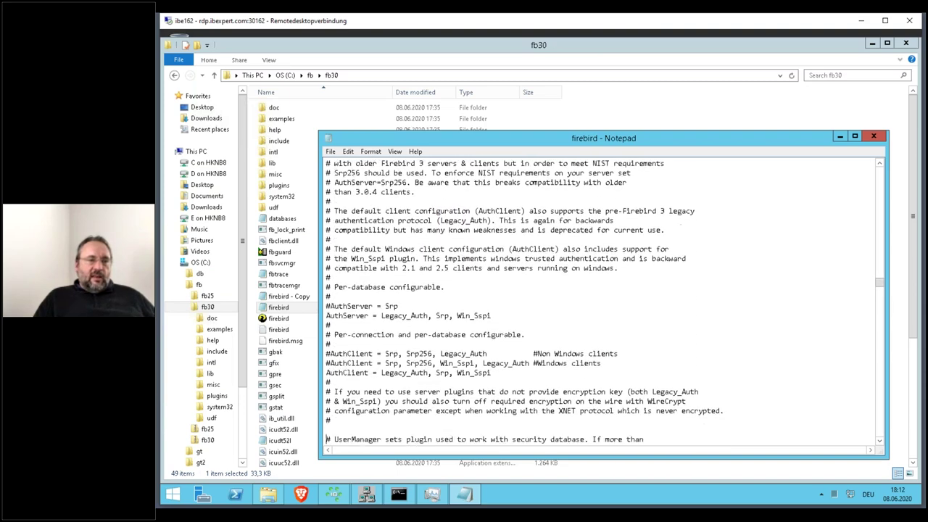
{"action": "key", "text": "Down"}
{"action": "key", "text": "Down"}
{"action": "key", "text": "Down"}
{"action": "key", "text": "Down"}
{"action": "key", "text": "Down"}
{"action": "key", "text": "Down"}
{"action": "key", "text": "Down"}
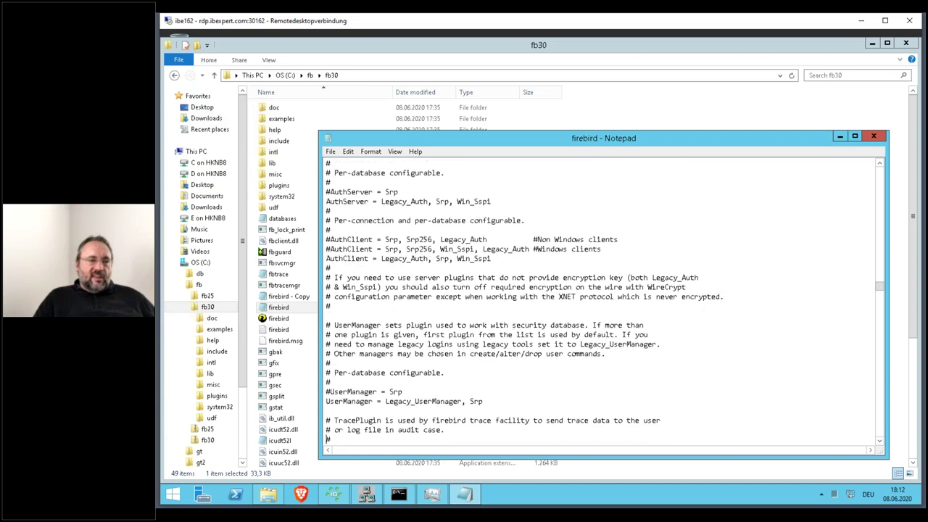
{"action": "key", "text": "Up"}
{"action": "key", "text": "Up"}
{"action": "key", "text": "Up"}
{"action": "key", "text": "Up"}
{"action": "key", "text": "Up"}
{"action": "key", "text": "Up"}
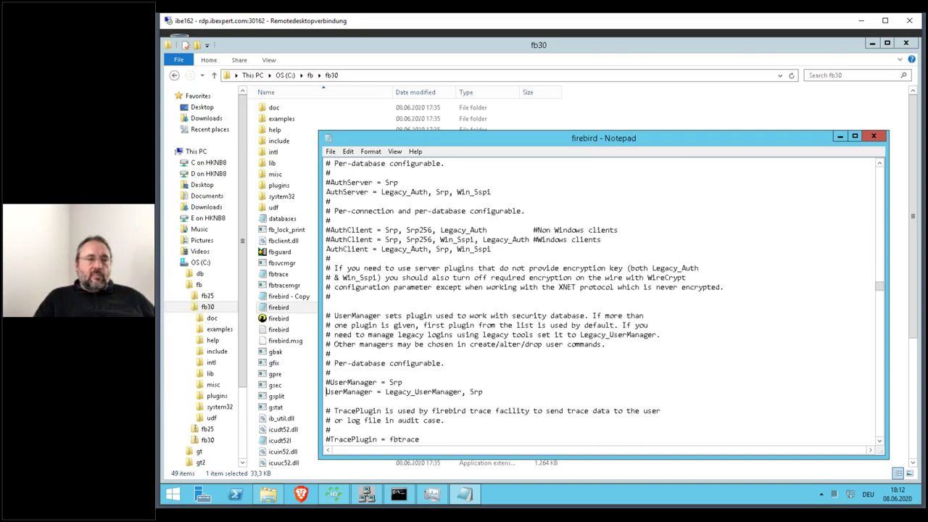
{"action": "key", "text": "shift+Down"}
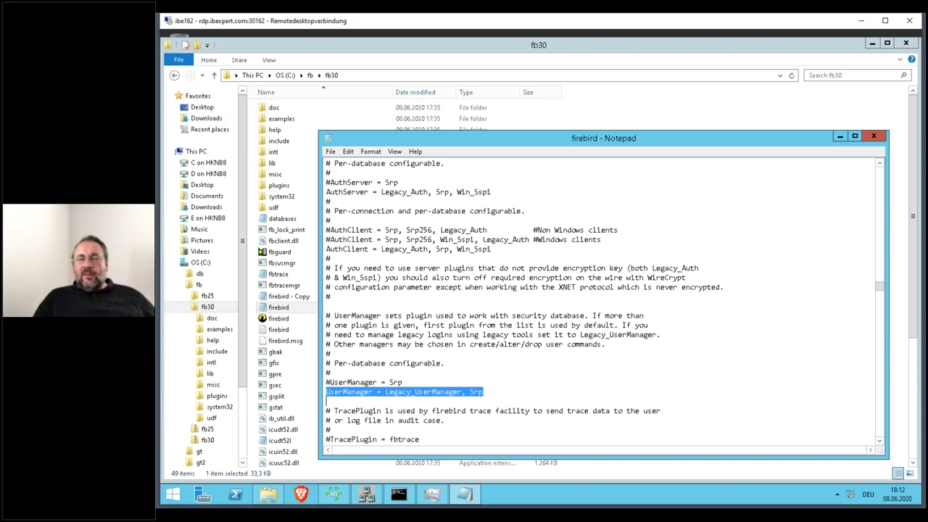
{"action": "key", "text": "Up"}
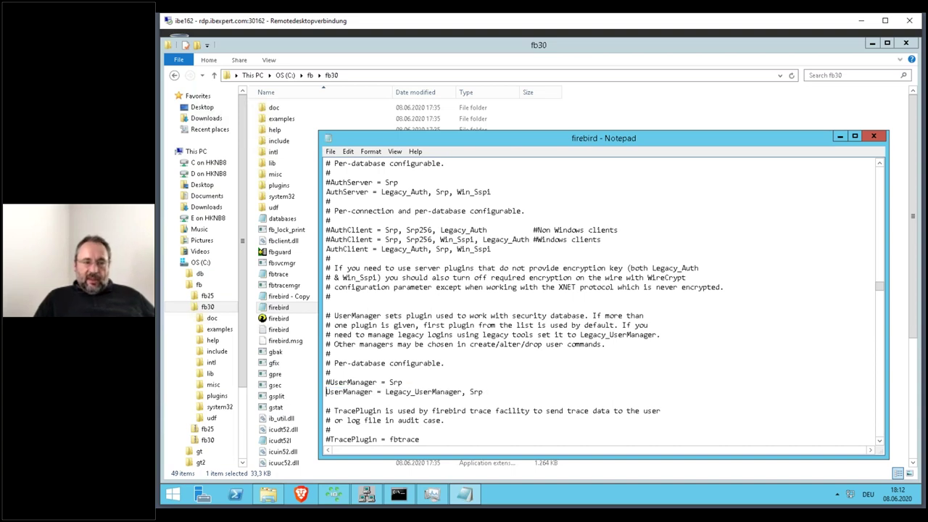
{"action": "type", "text": "#"}
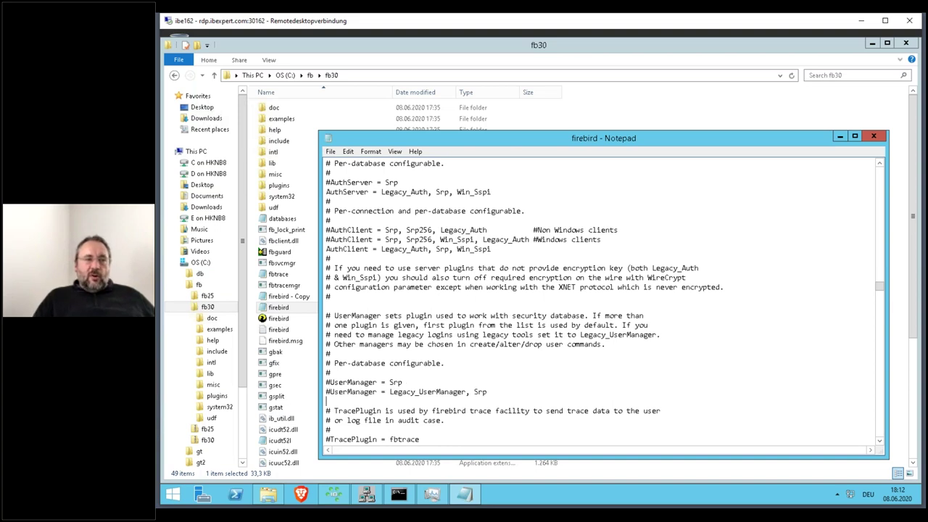
- Comment out the WireCrypt = enabled line with #
{"action": "key", "text": "Down"}
{"action": "key", "text": "Down"}
{"action": "key", "text": "Down"}
{"action": "key", "text": "Down"}
{"action": "key", "text": "Down"}
{"action": "key", "text": "Down"}
{"action": "key", "text": "Down"}
{"action": "key", "text": "Down"}
{"action": "key", "text": "Down"}
{"action": "key", "text": "Down"}
{"action": "key", "text": "Down"}
{"action": "key", "text": "Down"}
{"action": "key", "text": "Down"}
{"action": "key", "text": "Down"}
{"action": "key", "text": "Down"}
{"action": "key", "text": "Down"}
{"action": "key", "text": "Down"}
{"action": "key", "text": "Down"}
{"action": "key", "text": "Down"}
{"action": "key", "text": "Down"}
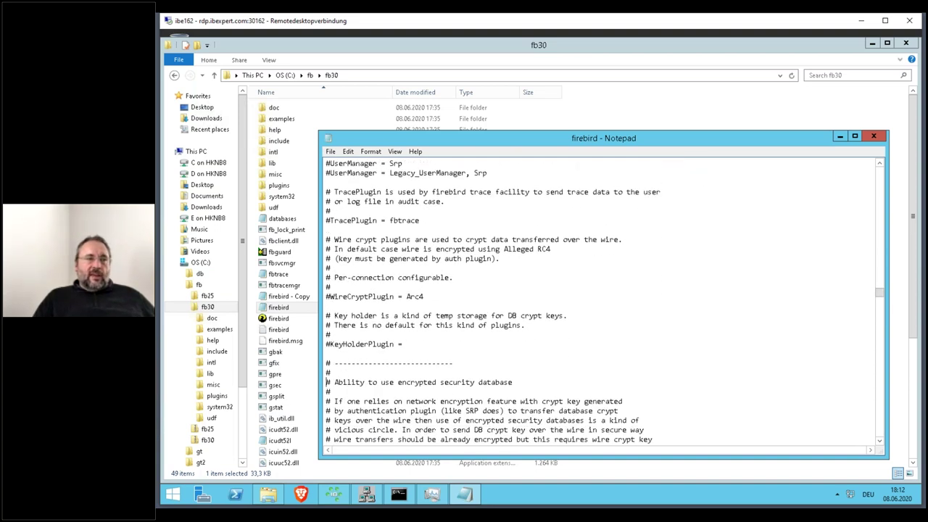
{"action": "key", "text": "Down"}
{"action": "key", "text": "Down"}
{"action": "key", "text": "Down"}
{"action": "key", "text": "Down"}
{"action": "key", "text": "Down"}
{"action": "key", "text": "Down"}
{"action": "key", "text": "Down"}
{"action": "key", "text": "Down"}
{"action": "key", "text": "Down"}
{"action": "key", "text": "Down"}
{"action": "key", "text": "Down"}
{"action": "key", "text": "Down"}
{"action": "key", "text": "Down"}
{"action": "key", "text": "Down"}
{"action": "key", "text": "Down"}
{"action": "key", "text": "Down"}
{"action": "key", "text": "Down"}
{"action": "key", "text": "Down"}
{"action": "key", "text": "Down"}
{"action": "key", "text": "Down"}
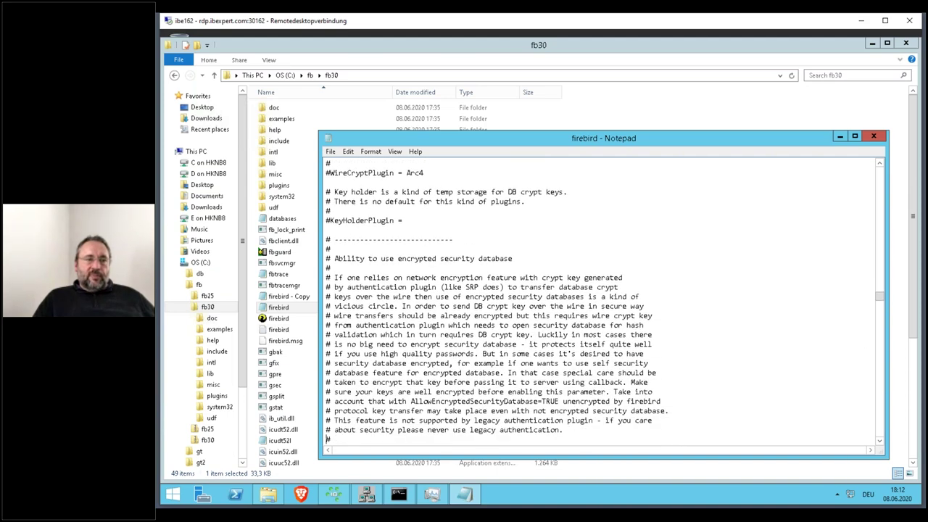
{"action": "key", "text": "Down"}
{"action": "key", "text": "Down"}
{"action": "key", "text": "Down"}
{"action": "key", "text": "Down"}
{"action": "key", "text": "Down"}
{"action": "key", "text": "Down"}
{"action": "key", "text": "Down"}
{"action": "key", "text": "Down"}
{"action": "key", "text": "Down"}
{"action": "key", "text": "Down"}
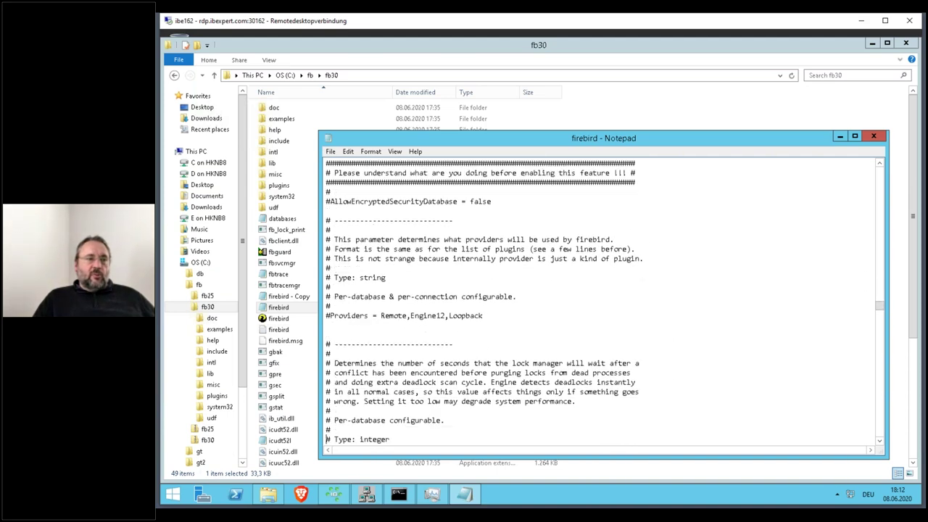
{"action": "key", "text": "Down"}
{"action": "key", "text": "Down"}
{"action": "key", "text": "Down"}
{"action": "key", "text": "Down"}
{"action": "key", "text": "Down"}
{"action": "key", "text": "Down"}
{"action": "key", "text": "Down"}
{"action": "key", "text": "Down"}
{"action": "key", "text": "Down"}
{"action": "key", "text": "Down"}
{"action": "key", "text": "Down"}
{"action": "key", "text": "Down"}
{"action": "key", "text": "Down"}
{"action": "key", "text": "Down"}
{"action": "key", "text": "Down"}
{"action": "key", "text": "Down"}
{"action": "key", "text": "Down"}
{"action": "key", "text": "Down"}
{"action": "key", "text": "Down"}
{"action": "key", "text": "Down"}
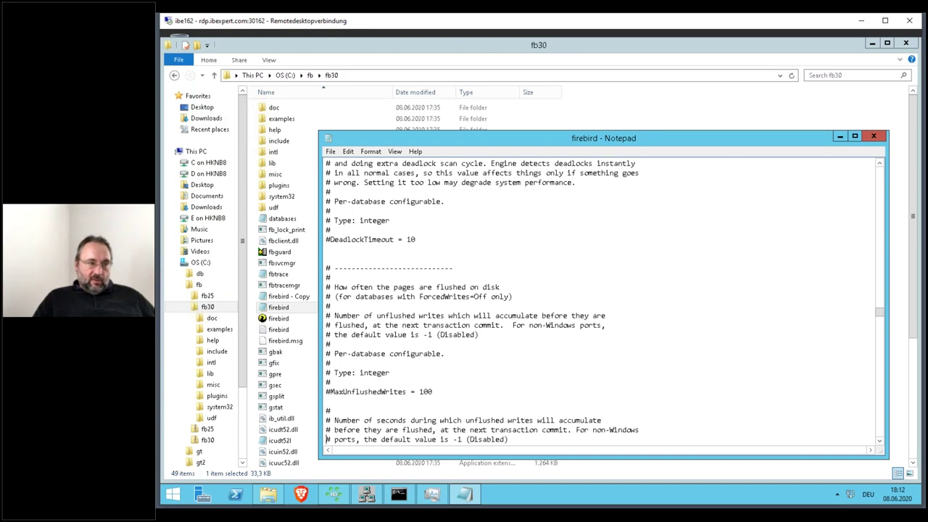
{"action": "key", "text": "Down"}
{"action": "key", "text": "Down"}
{"action": "key", "text": "Down"}
{"action": "key", "text": "Down"}
{"action": "key", "text": "Down"}
{"action": "key", "text": "Down"}
{"action": "key", "text": "Down"}
{"action": "key", "text": "Down"}
{"action": "key", "text": "Down"}
{"action": "key", "text": "Down"}
{"action": "key", "text": "Down"}
{"action": "key", "text": "Down"}
{"action": "key", "text": "Down"}
{"action": "key", "text": "Down"}
{"action": "key", "text": "Down"}
{"action": "key", "text": "Down"}
{"action": "key", "text": "Down"}
{"action": "key", "text": "Down"}
{"action": "key", "text": "Down"}
{"action": "key", "text": "Down"}
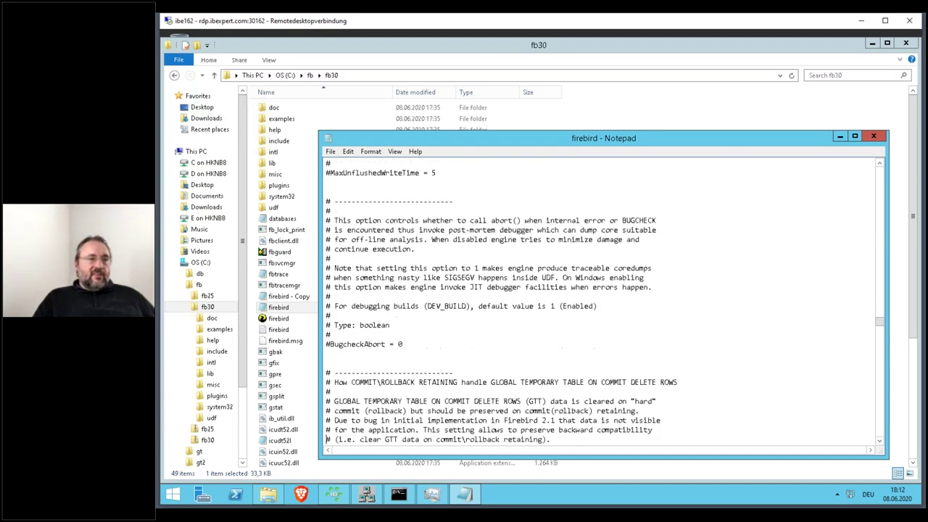
{"action": "key", "text": "F3"}
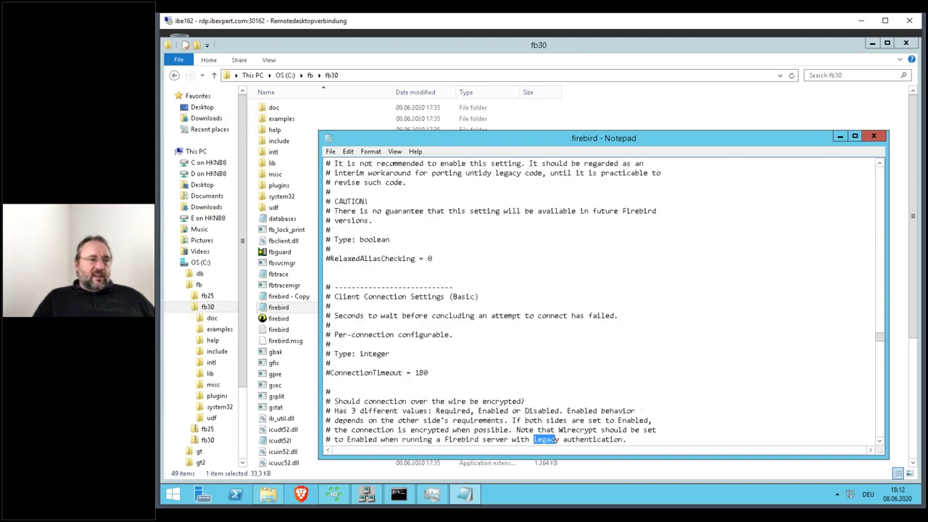
{"action": "key", "text": "Down"}
{"action": "key", "text": "Down"}
{"action": "key", "text": "Down"}
{"action": "key", "text": "Down"}
{"action": "key", "text": "Down"}
{"action": "key", "text": "Down"}
{"action": "key", "text": "Down"}
{"action": "key", "text": "Down"}
{"action": "key", "text": "Down"}
{"action": "key", "text": "Down"}
{"action": "key", "text": "Down"}
{"action": "key", "text": "Down"}
{"action": "key", "text": "Down"}
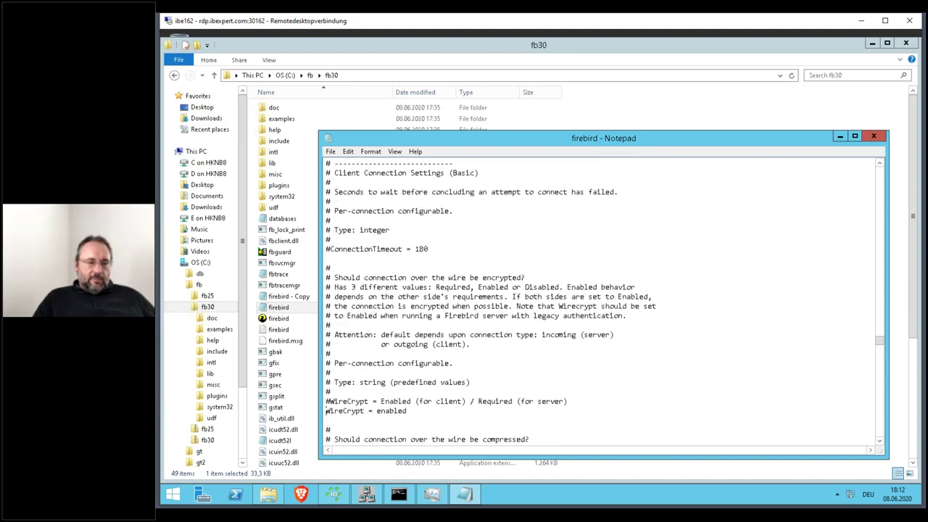
{"action": "type", "text": "#"}
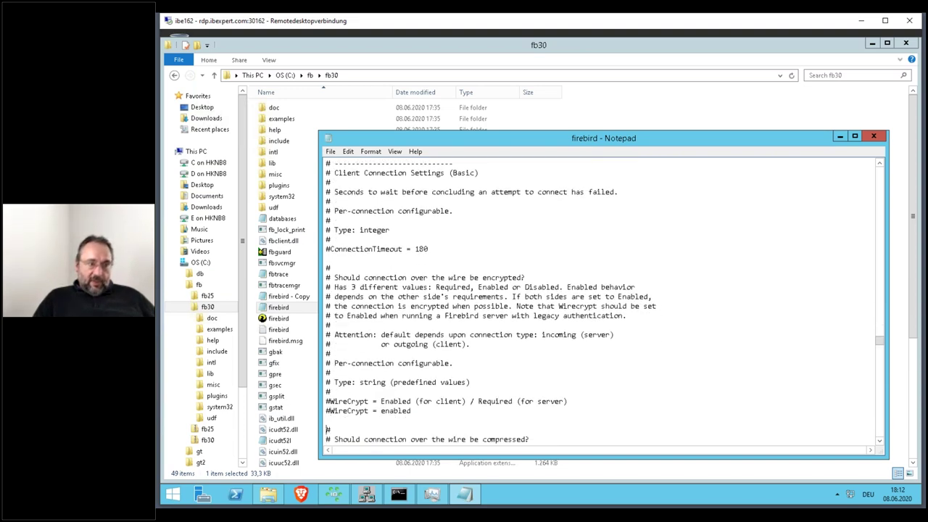
- Scroll through the rest of firebird.conf, return to the top, and save it
{"action": "key", "text": "Down"}
{"action": "key", "text": "Down"}
{"action": "key", "text": "Down"}
{"action": "key", "text": "Down"}
{"action": "key", "text": "Down"}
{"action": "key", "text": "Down"}
{"action": "key", "text": "Down"}
{"action": "key", "text": "Down"}
{"action": "key", "text": "Down"}
{"action": "key", "text": "Down"}
{"action": "key", "text": "Down"}
{"action": "key", "text": "Down"}
{"action": "key", "text": "Down"}
{"action": "key", "text": "Down"}
{"action": "key", "text": "Down"}
{"action": "key", "text": "Down"}
{"action": "key", "text": "Down"}
{"action": "key", "text": "Down"}
{"action": "key", "text": "Down"}
{"action": "key", "text": "Down"}
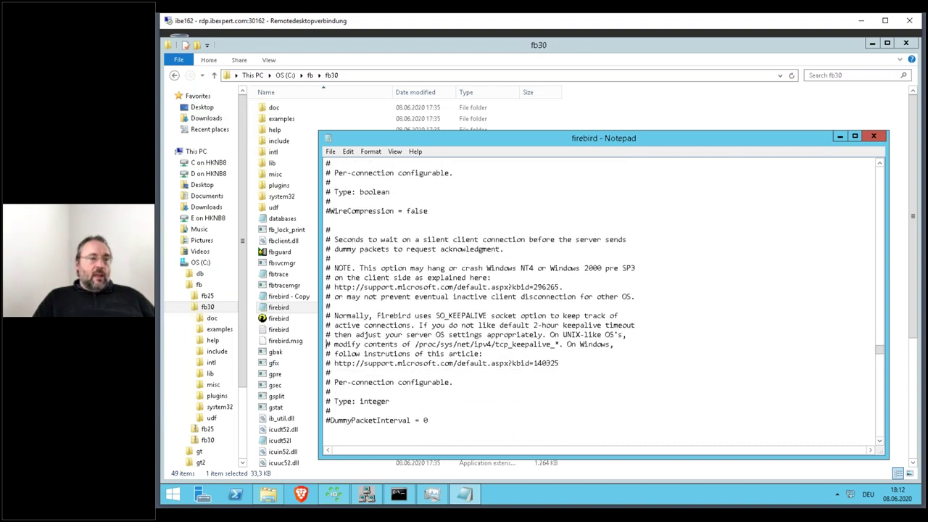
{"action": "key", "text": "Page_Down"}
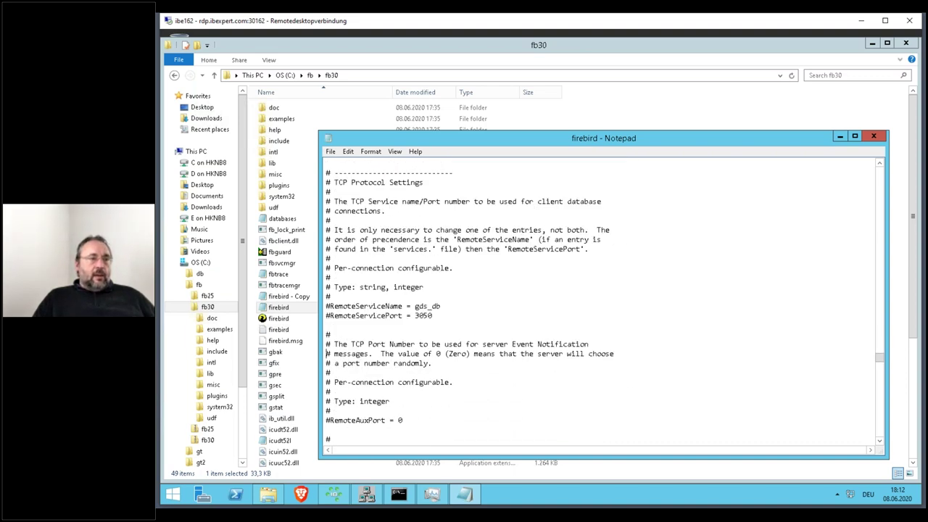
{"action": "key", "text": "Page_Down"}
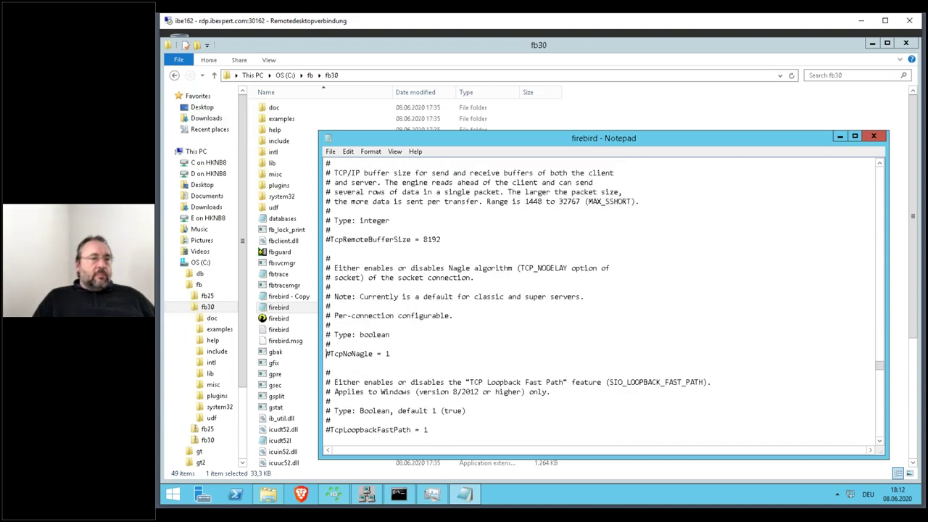
{"action": "key", "text": "Page_Down"}
{"action": "key", "text": "Page_Down"}
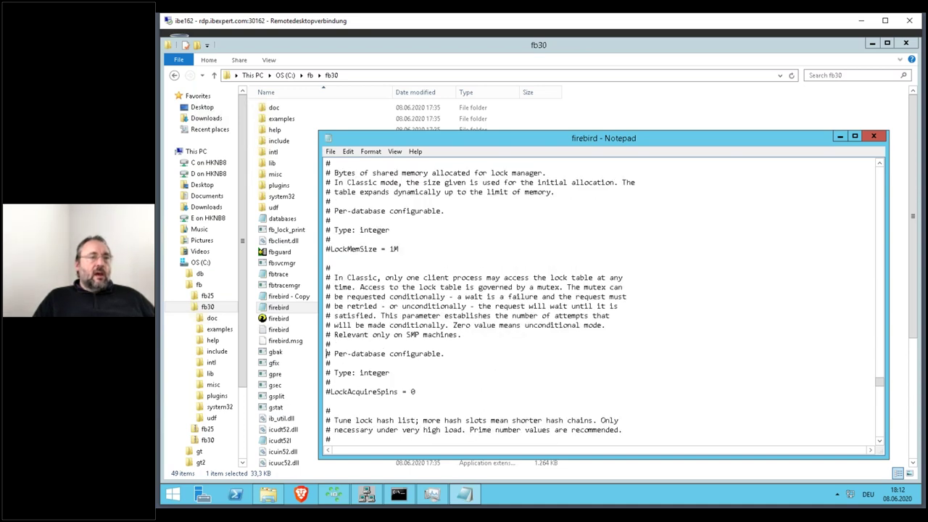
{"action": "key", "text": "Page_Down"}
{"action": "key", "text": "ctrl+Home"}
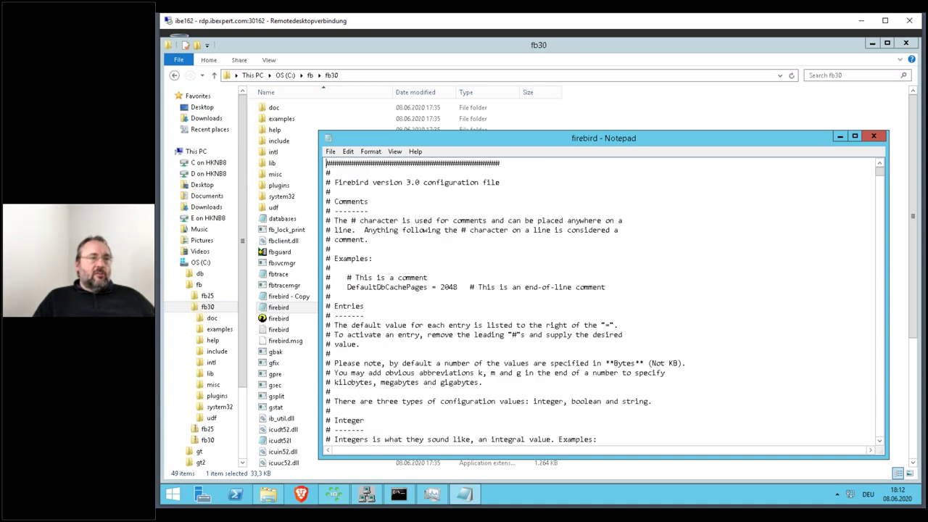
{"action": "key", "text": "alt+f"}
{"action": "key", "text": "Down"}
{"action": "key", "text": "Down"}
{"action": "key", "text": "Return"}
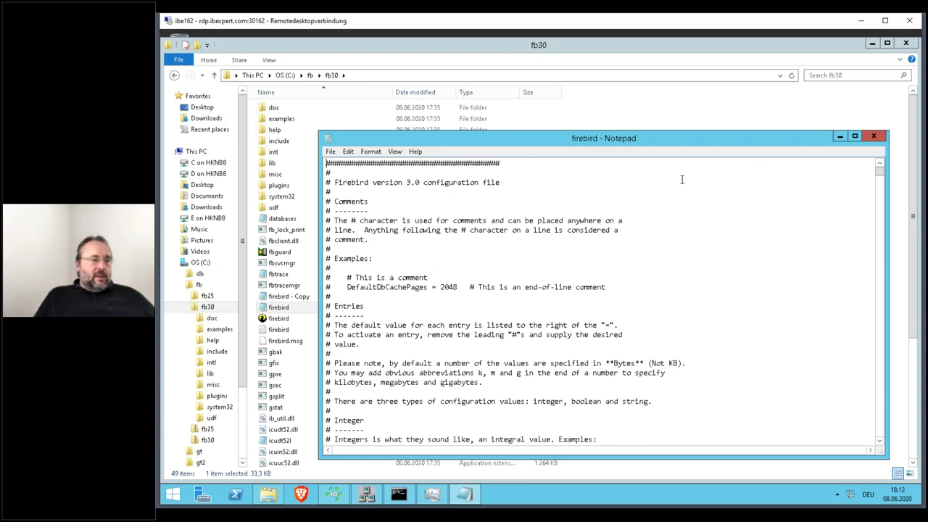
- Comment out the active AuthServer and AuthClient lines that include Legacy_Auth
{"action": "key", "text": "ctrl+f"}
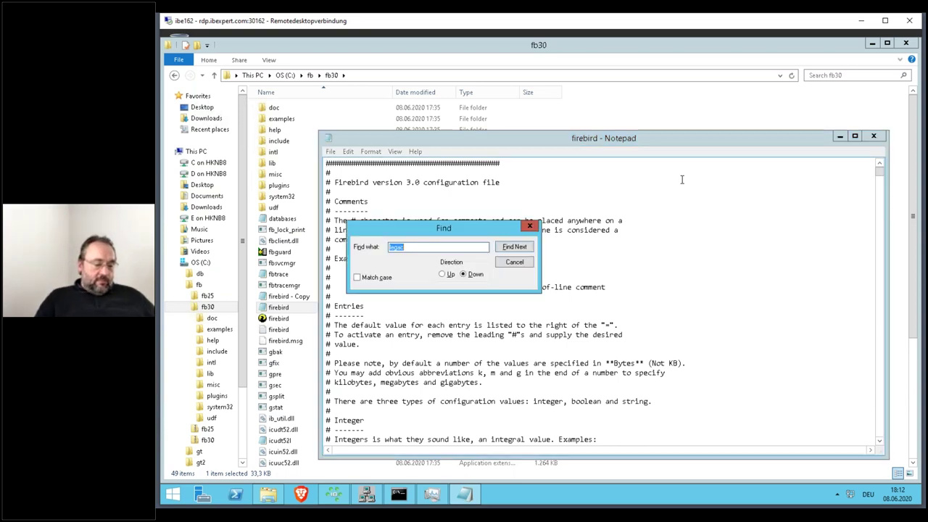
{"action": "type", "text": "legacy"}
{"action": "key", "text": "Return"}
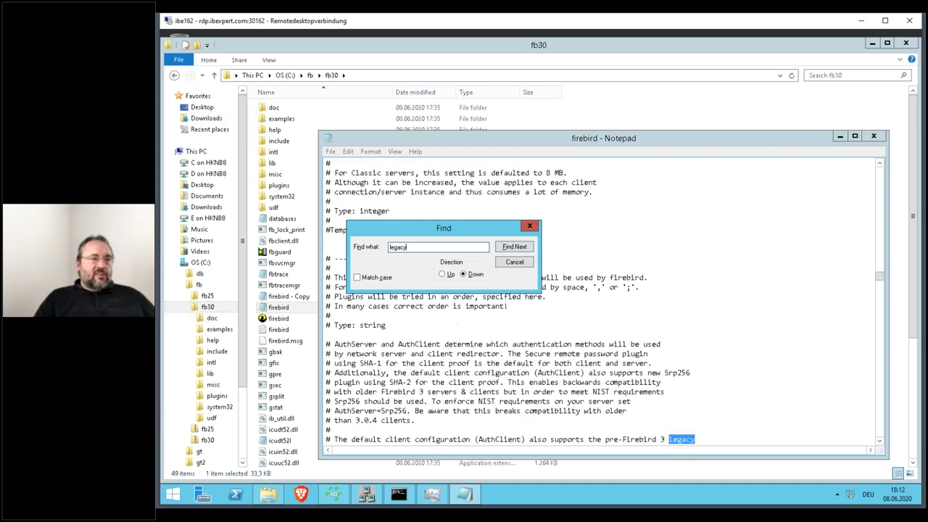
{"action": "key", "text": "Escape"}
{"action": "key", "text": "F3"}
{"action": "key", "text": "F3"}
{"action": "key", "text": "Home"}
{"action": "type", "text": "#"}
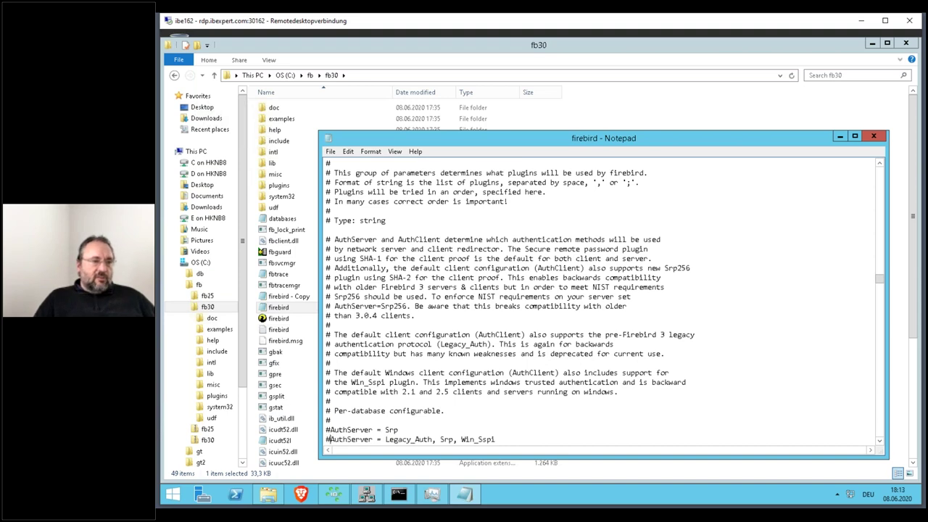
{"action": "key", "text": "F3"}
{"action": "key", "text": "F3"}
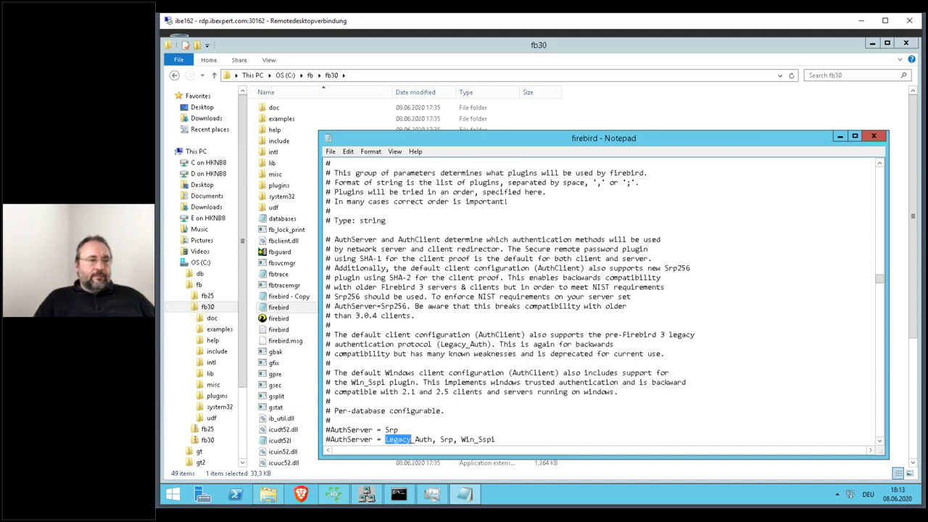
{"action": "key", "text": "F3"}
{"action": "key", "text": "F3"}
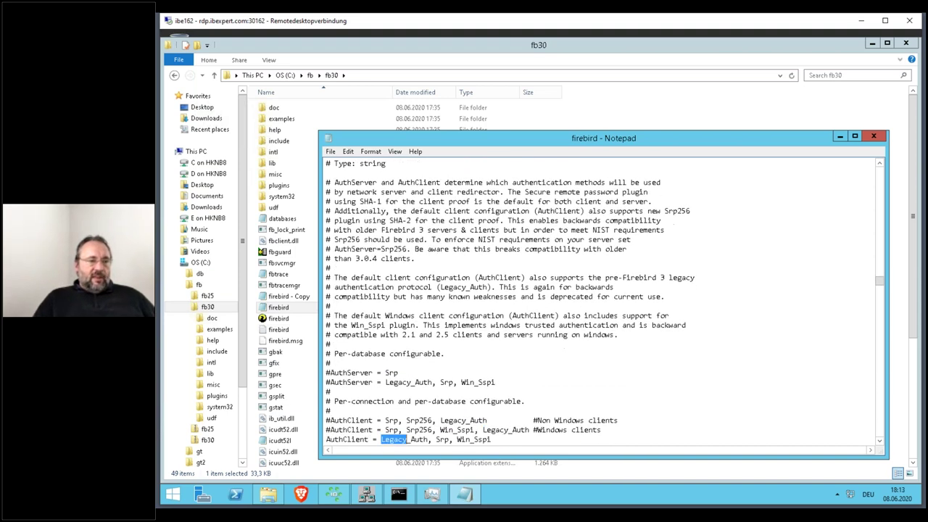
{"action": "key", "text": "Home"}
{"action": "type", "text": "#"}
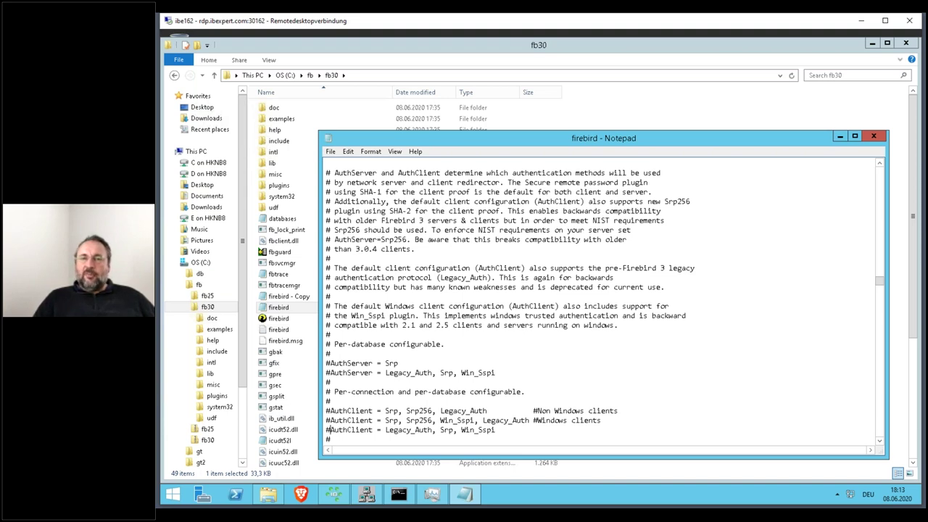
- Step through the remaining Legacy matches, then save and close firebird.conf
{"action": "key", "text": "F3"}
{"action": "key", "text": "F3"}
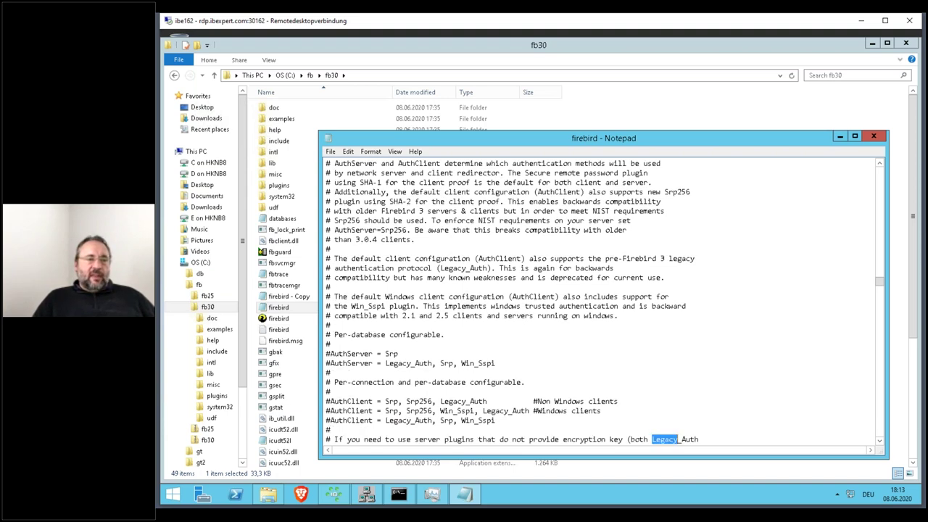
{"action": "key", "text": "F3"}
{"action": "key", "text": "F3"}
{"action": "key", "text": "F3"}
{"action": "key", "text": "F3"}
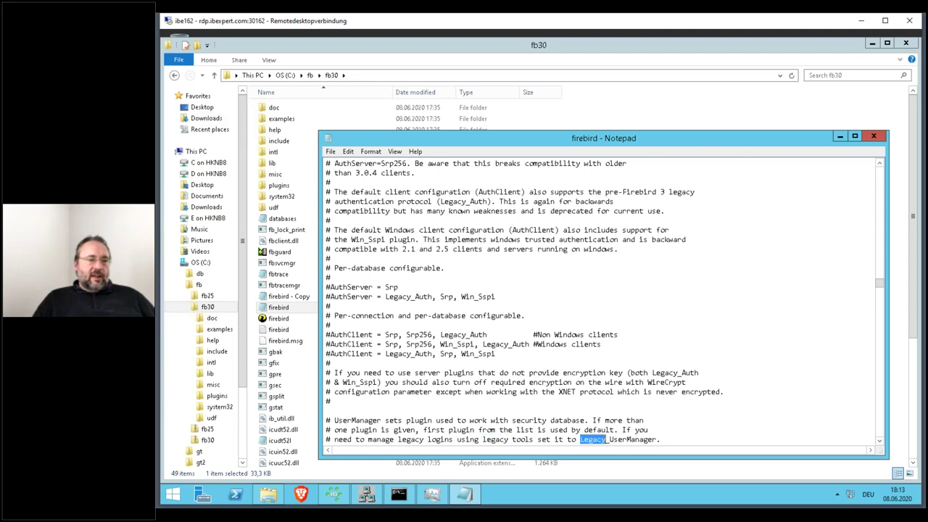
{"action": "key", "text": "F3"}
{"action": "key", "text": "F3"}
{"action": "key", "text": "F3"}
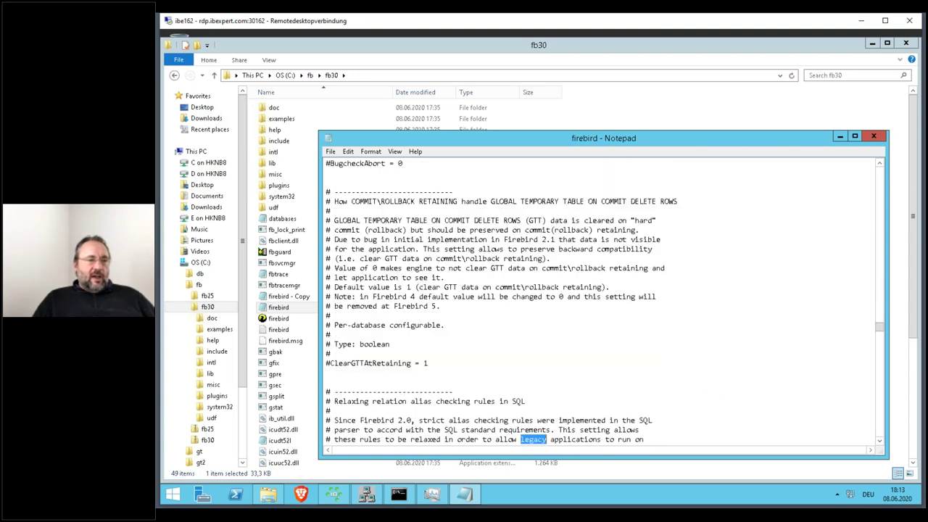
{"action": "key", "text": "F3"}
{"action": "key", "text": "F3"}
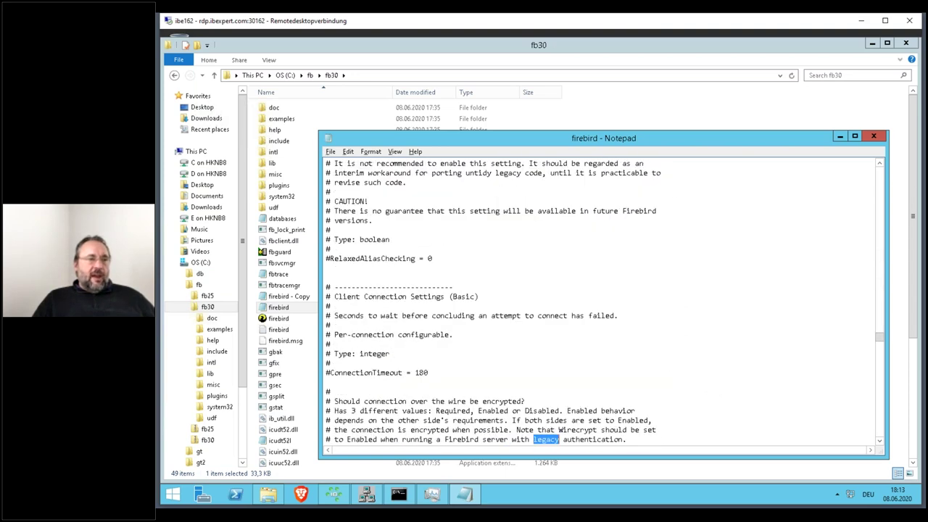
{"action": "key", "text": "alt+f"}
{"action": "key", "text": "Down"}
{"action": "key", "text": "Down"}
{"action": "key", "text": "Return"}
{"action": "key", "text": "alt+F4"}
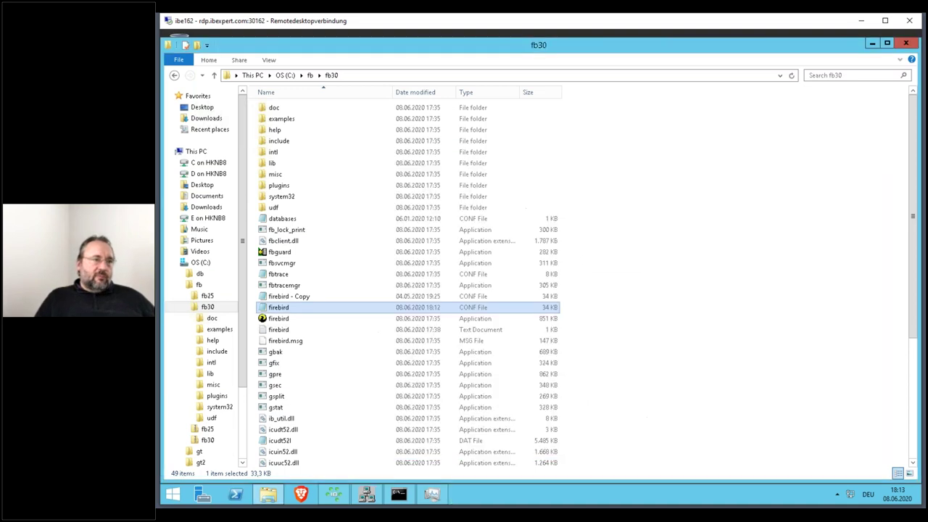
- Start the FirebirdServerfb30 service again and minimize the Explorer and Task Manager windows
{"action": "left_click", "coordinate": [431, 494]}
{"action": "right_click", "coordinate": [384, 204]}
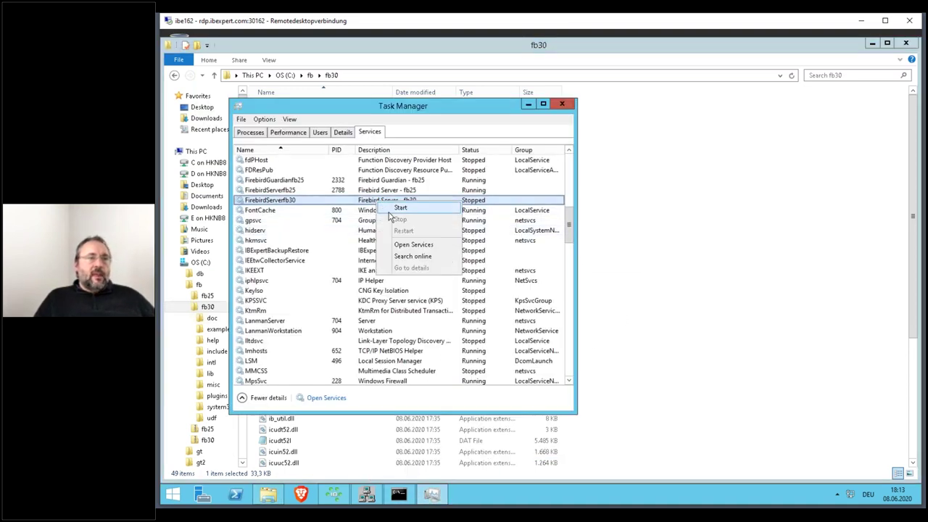
{"action": "left_click", "coordinate": [400, 210]}
{"action": "left_click", "coordinate": [872, 44]}
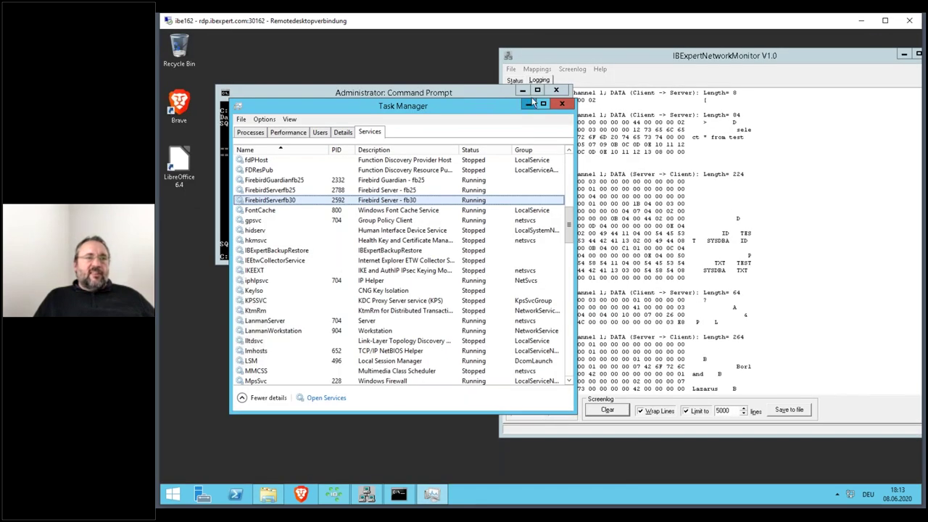
{"action": "left_click", "coordinate": [528, 104]}
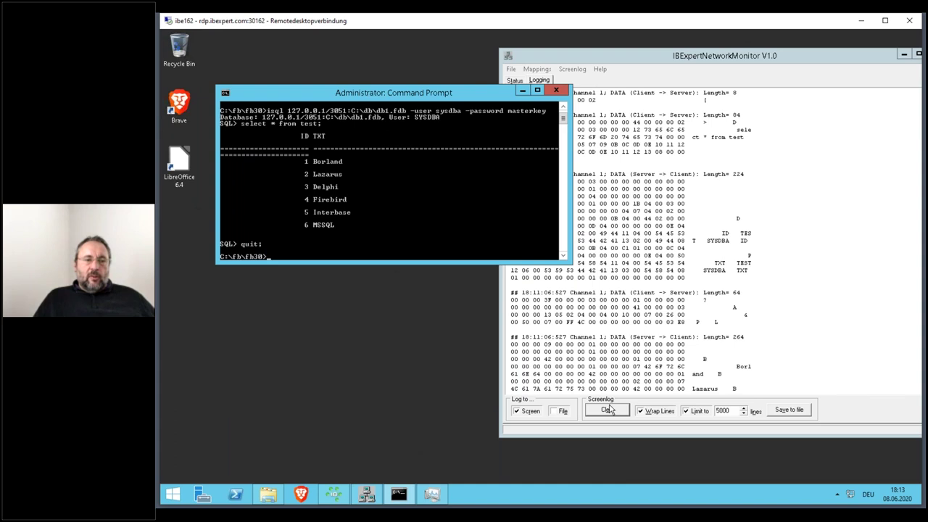
- Clear the monitor log and rerun the isql login, which fails with SQLSTATE 28000
{"action": "left_click", "coordinate": [608, 410]}
{"action": "left_click", "coordinate": [400, 88]}
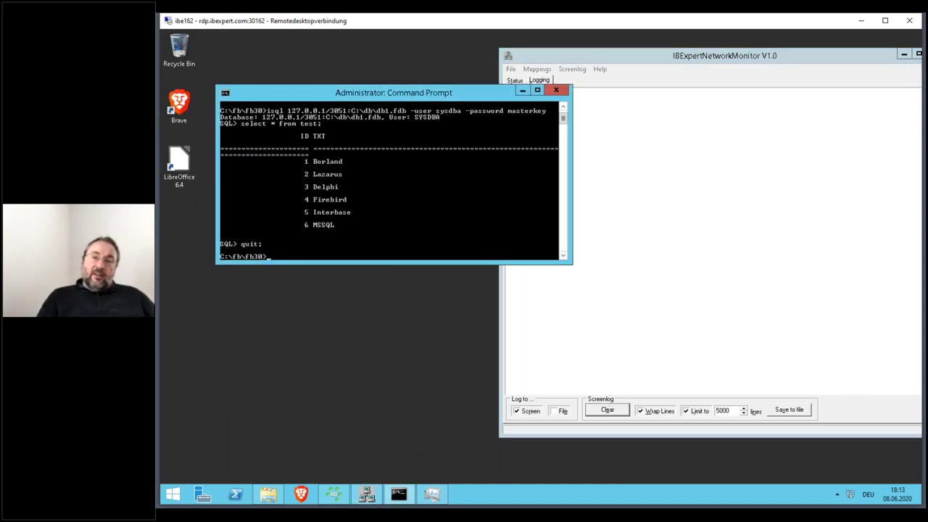
{"action": "key", "text": "Up"}
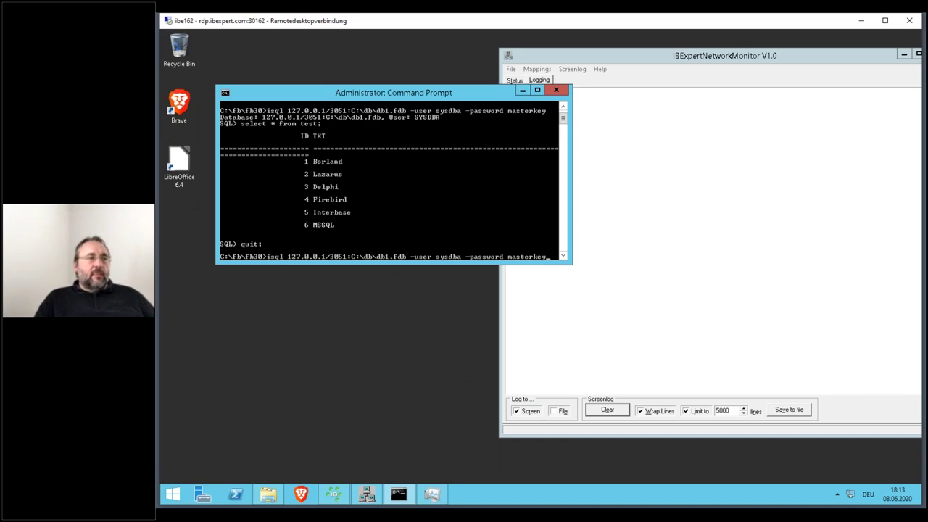
{"action": "key", "text": "Return"}
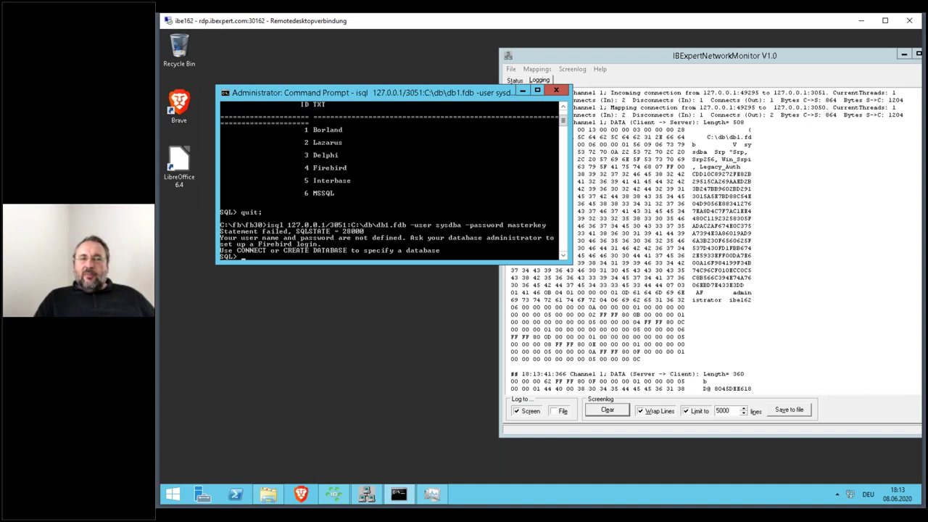
{"action": "left_click", "coordinate": [733, 52]}
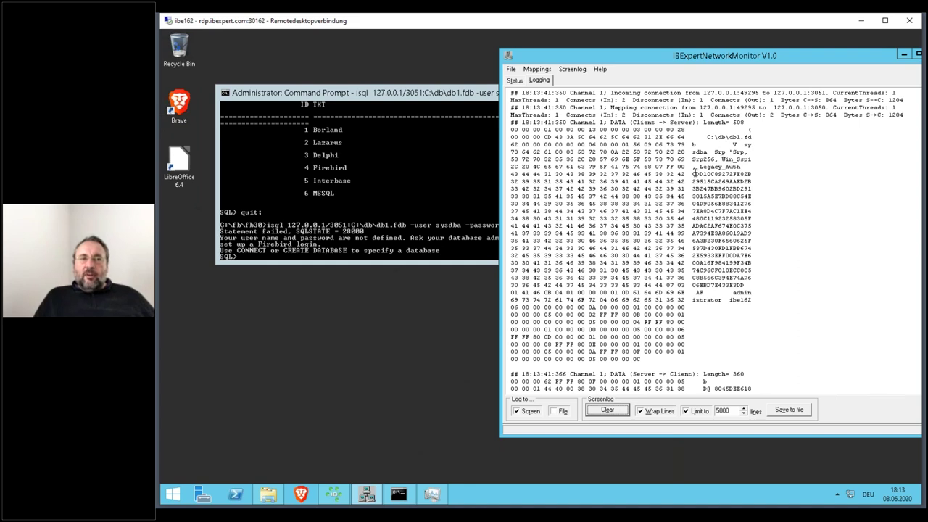
{"action": "left_click_drag", "start_coordinate": [693, 174], "coordinate": [746, 286]}
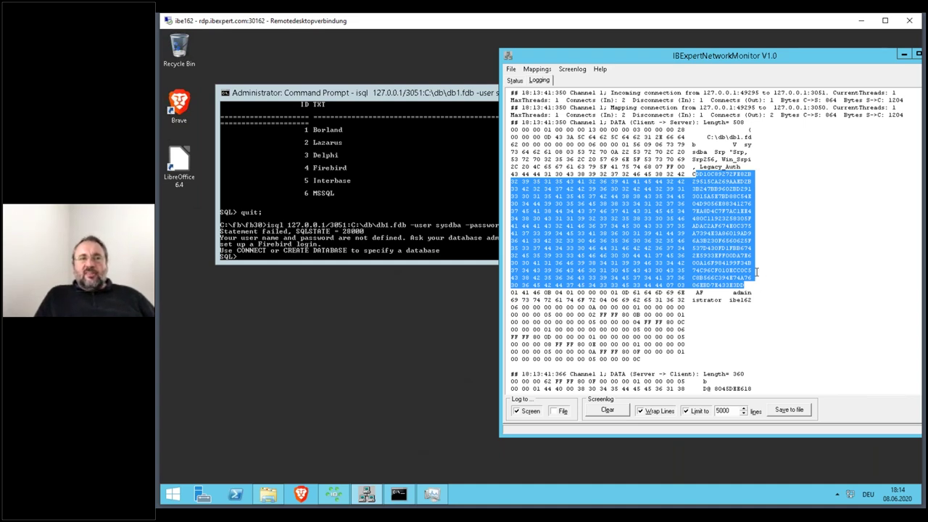
{"action": "scroll", "coordinate": [758, 272], "scroll_direction": "down", "scroll_amount": 1}
{"action": "scroll", "coordinate": [757, 271], "scroll_direction": "down", "scroll_amount": 3}
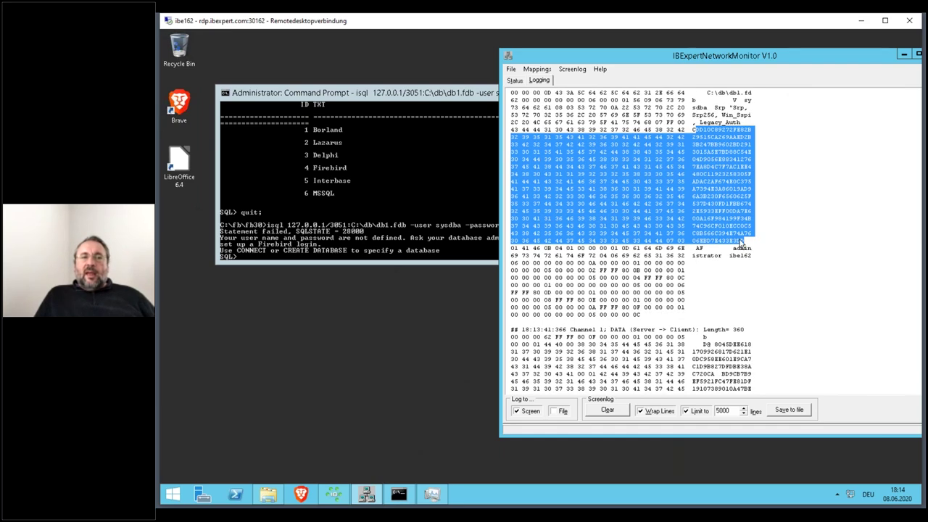
{"action": "scroll", "coordinate": [740, 247], "scroll_direction": "up", "scroll_amount": 4}
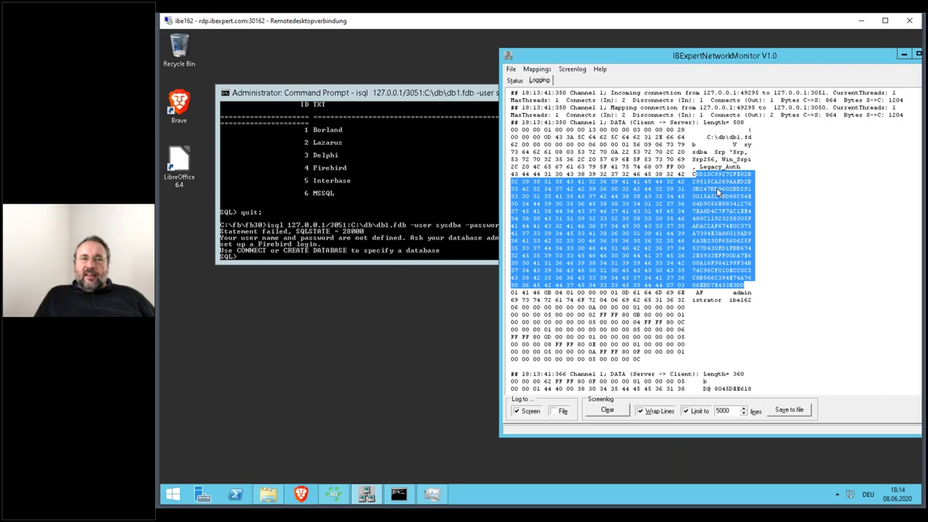
{"action": "scroll", "coordinate": [721, 265], "scroll_direction": "down", "scroll_amount": 5}
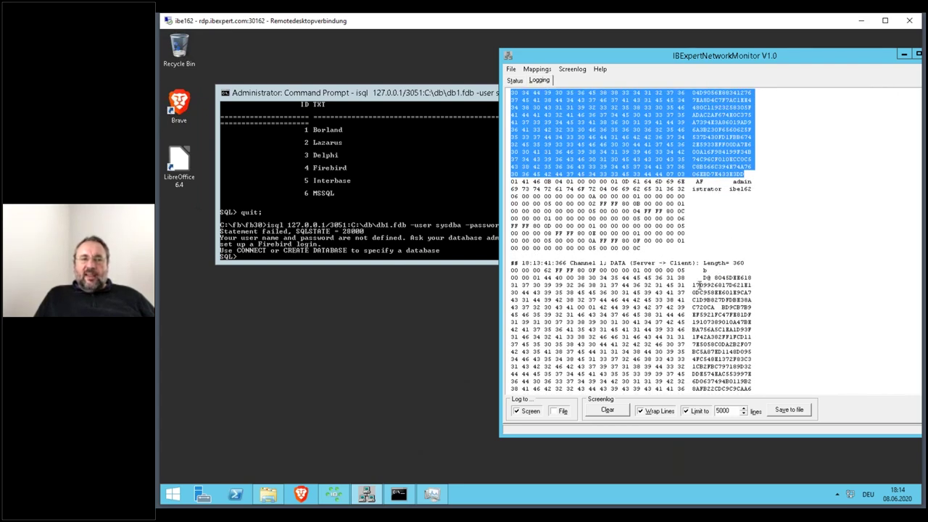
{"action": "scroll", "coordinate": [706, 320], "scroll_direction": "down", "scroll_amount": 5}
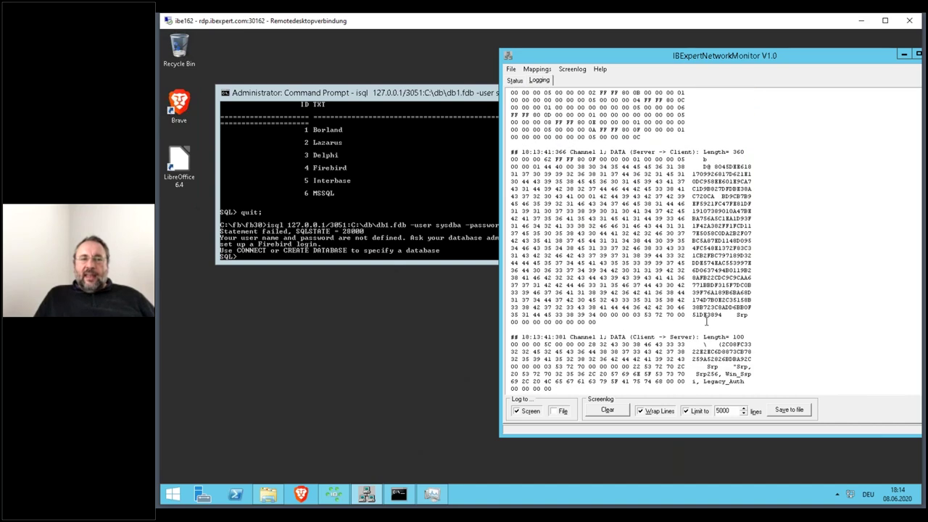
{"action": "scroll", "coordinate": [707, 320], "scroll_direction": "down", "scroll_amount": 1}
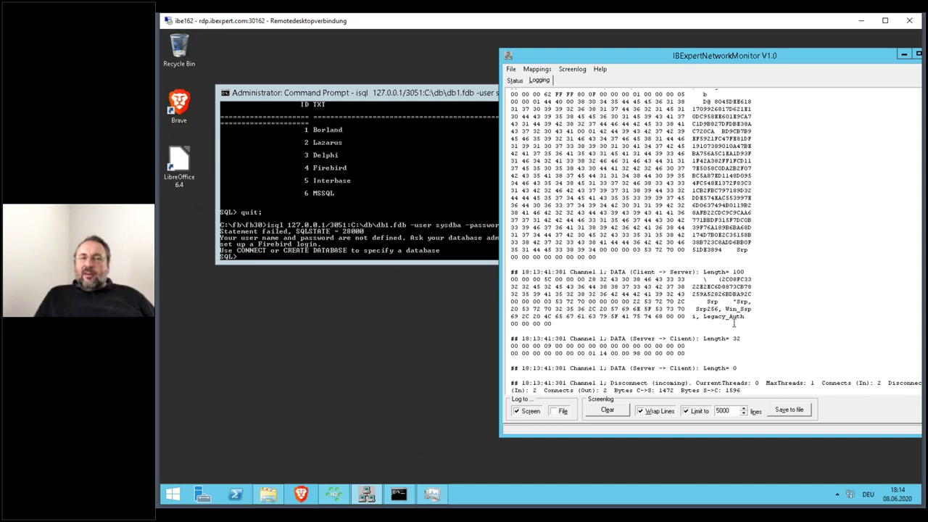
- Clear the monitor, exit the failed isql session, and rerun the login, failing again with SQLSTATE 28000
{"action": "left_click", "coordinate": [614, 416]}
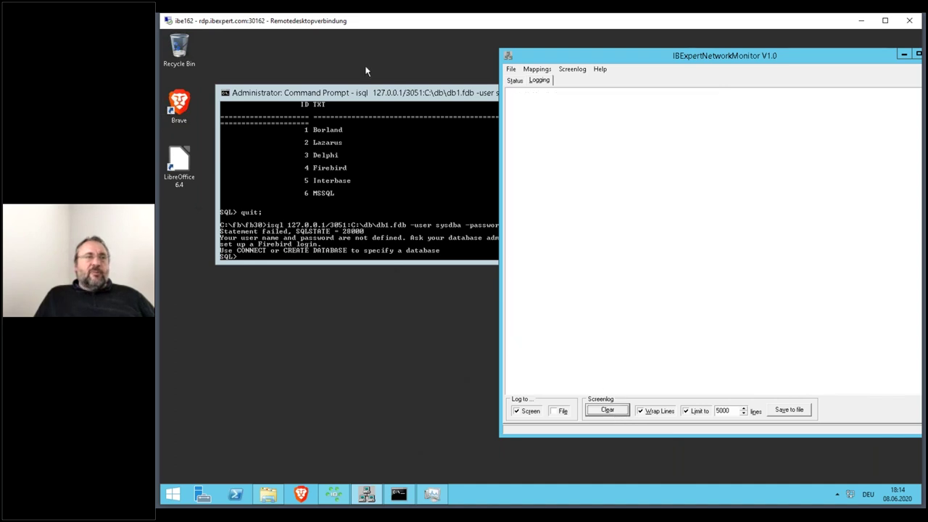
{"action": "left_click", "coordinate": [395, 92]}
{"action": "type", "text": "quit;"}
{"action": "key", "text": "Up"}
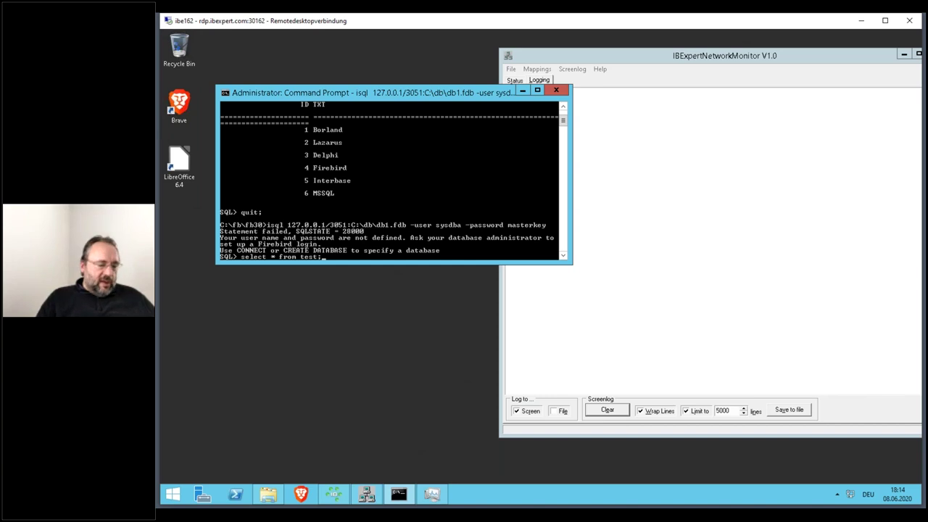
{"action": "key", "text": "BackSpace"}
{"action": "key", "text": "BackSpace"}
{"action": "key", "text": "BackSpace"}
{"action": "key", "text": "BackSpace"}
{"action": "key", "text": "BackSpace"}
{"action": "key", "text": "BackSpace"}
{"action": "key", "text": "BackSpace"}
{"action": "key", "text": "BackSpace"}
{"action": "key", "text": "BackSpace"}
{"action": "key", "text": "BackSpace"}
{"action": "key", "text": "BackSpace"}
{"action": "key", "text": "BackSpace"}
{"action": "key", "text": "BackSpace"}
{"action": "key", "text": "BackSpace"}
{"action": "key", "text": "BackSpace"}
{"action": "key", "text": "BackSpace"}
{"action": "key", "text": "BackSpace"}
{"action": "key", "text": "BackSpace"}
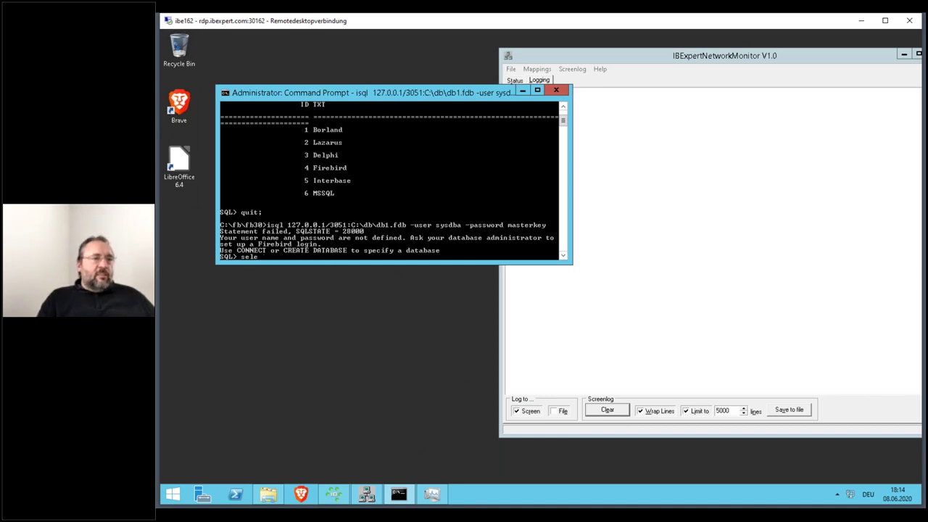
{"action": "type", "text": "exit"}
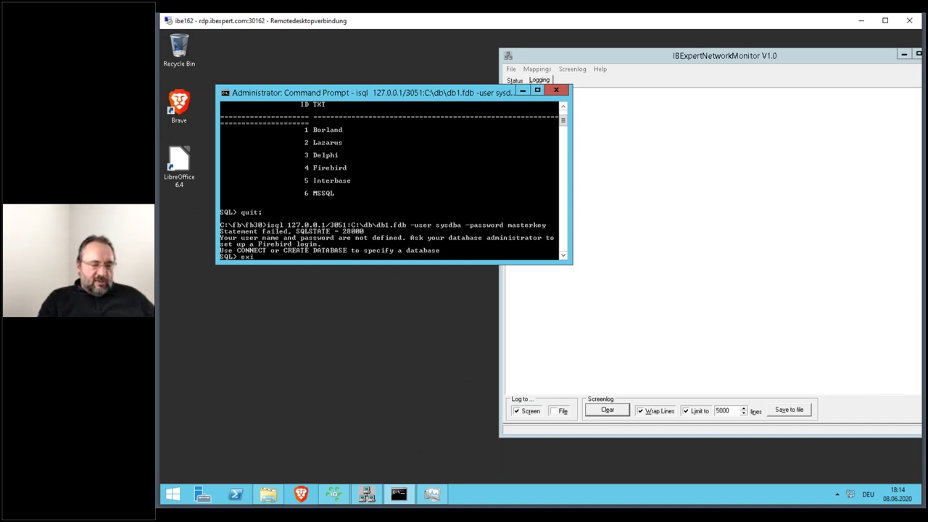
{"action": "key", "text": "Return"}
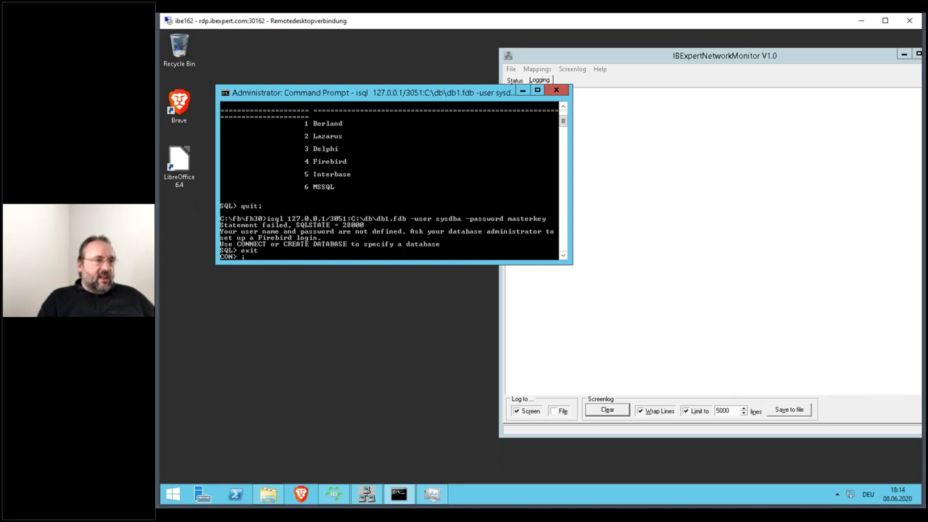
{"action": "type", "text": ";"}
{"action": "key", "text": "Return"}
{"action": "key", "text": "Up"}
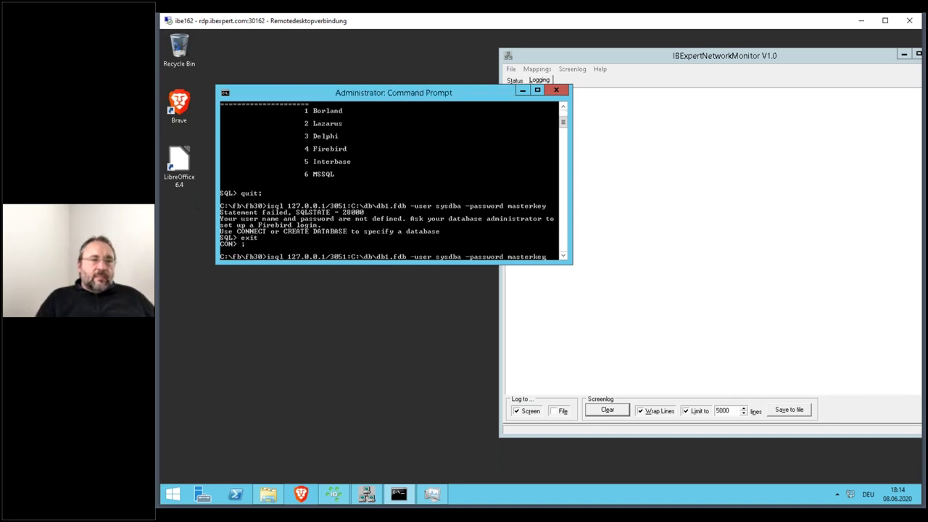
{"action": "key", "text": "Return"}
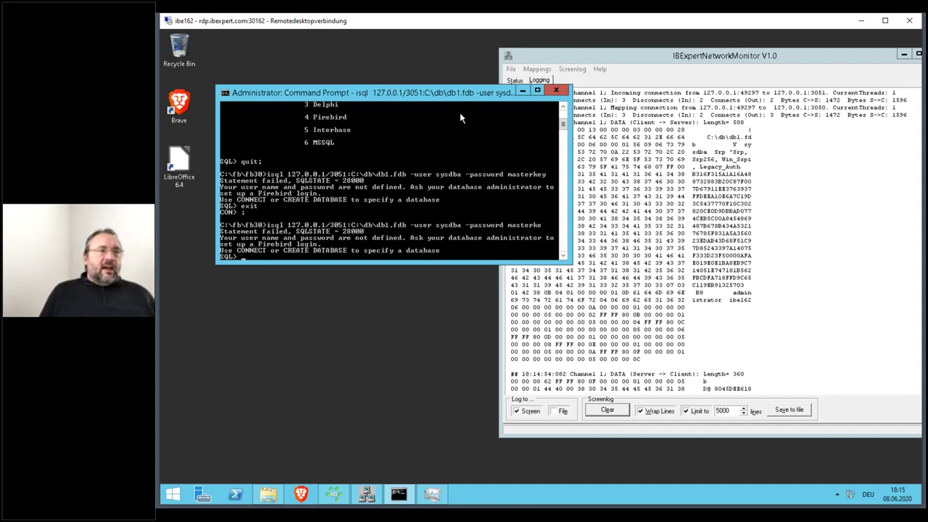
- Rerun the isql login on port 3051 as uppercase SYSDBA; it still fails with SQLSTATE 28000
{"action": "type", "text": "quit;"}
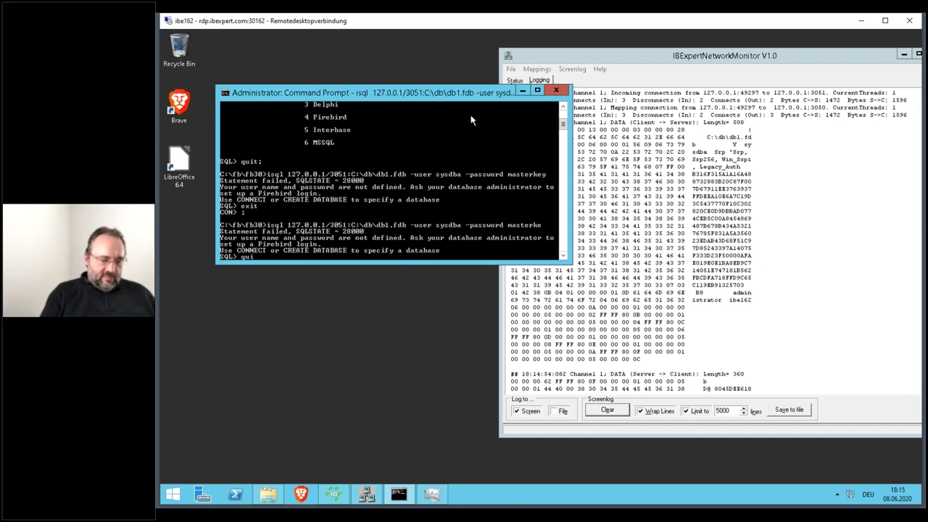
{"action": "key", "text": "Return"}
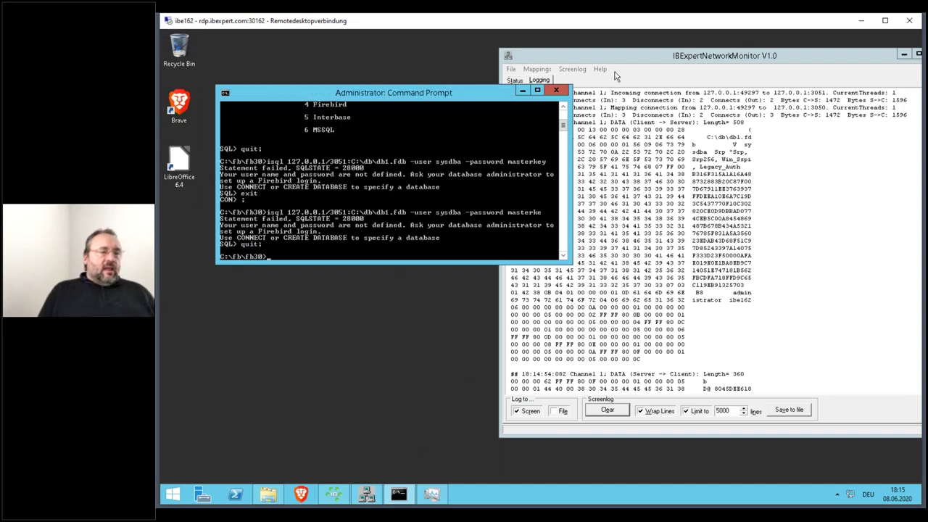
{"action": "key", "text": "Up"}
{"action": "key", "text": "Left"}
{"action": "key", "text": "Left"}
{"action": "key", "text": "Left"}
{"action": "key", "text": "Left"}
{"action": "key", "text": "Left"}
{"action": "key", "text": "Left"}
{"action": "key", "text": "Left"}
{"action": "key", "text": "Left"}
{"action": "key", "text": "Left"}
{"action": "key", "text": "Left"}
{"action": "key", "text": "Left"}
{"action": "key", "text": "Left"}
{"action": "key", "text": "Left"}
{"action": "key", "text": "Left"}
{"action": "key", "text": "Left"}
{"action": "key", "text": "Left"}
{"action": "key", "text": "Left"}
{"action": "key", "text": "Left"}
{"action": "key", "text": "Left"}
{"action": "key", "text": "BackSpace"}
{"action": "key", "text": "BackSpace"}
{"action": "key", "text": "BackSpace"}
{"action": "key", "text": "BackSpace"}
{"action": "key", "text": "BackSpace"}
{"action": "key", "text": "BackSpace"}
{"action": "type", "text": "SYSYDBA"}
{"action": "type", "text": "y"}
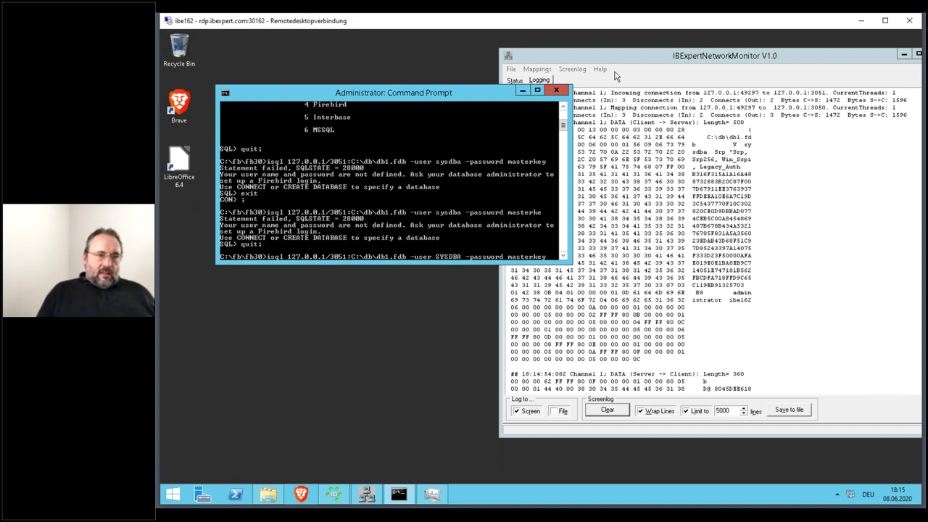
{"action": "key", "text": "Return"}
{"action": "type", "text": "quit;"}
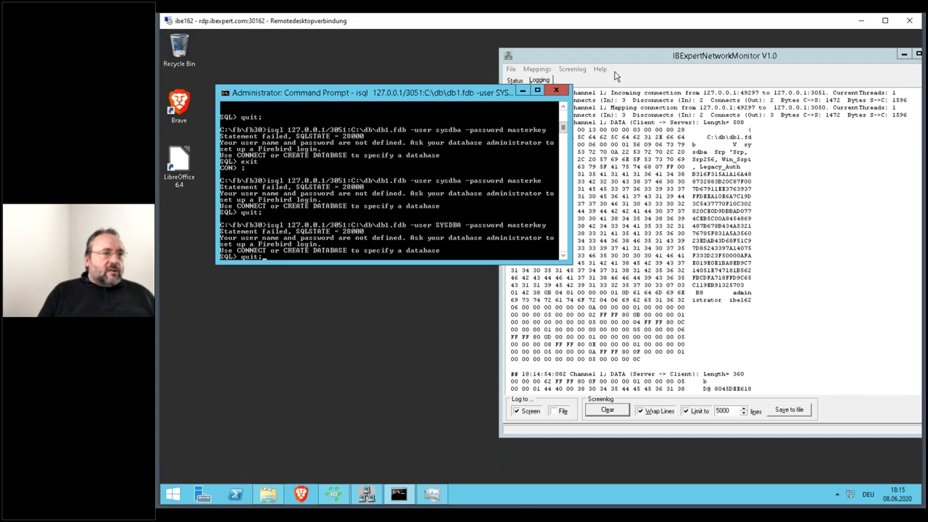
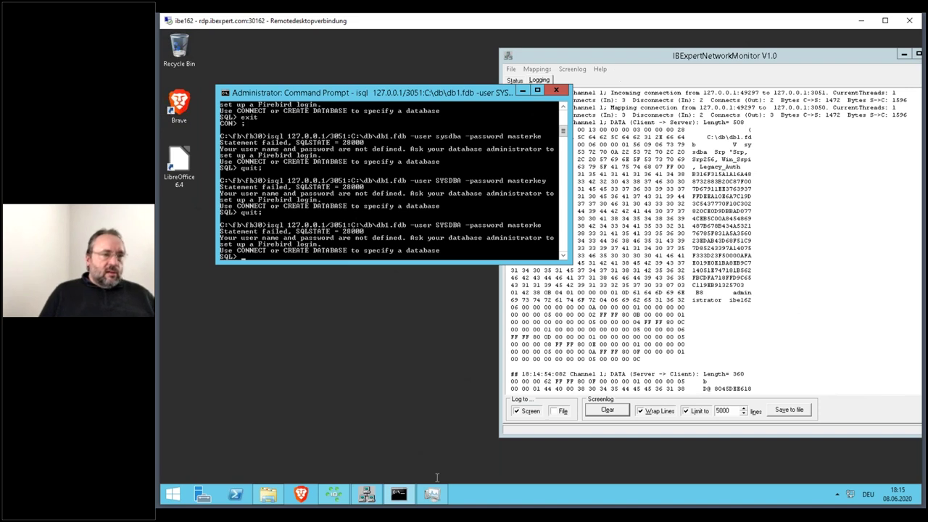
- Try connecting IBExpert to db1.fdb on port 3050, dismiss the login failure, and minimize IBExpert
{"action": "left_click", "coordinate": [346, 497]}
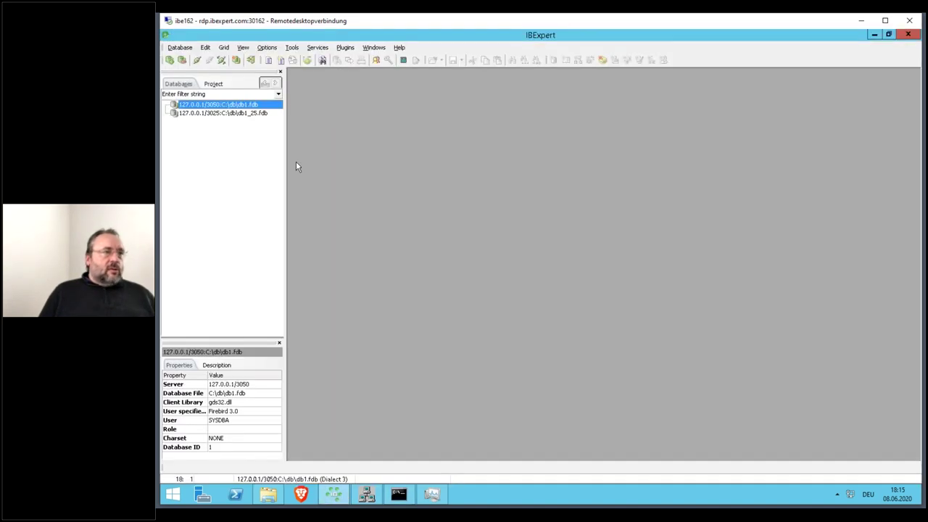
{"action": "double_click", "coordinate": [255, 106]}
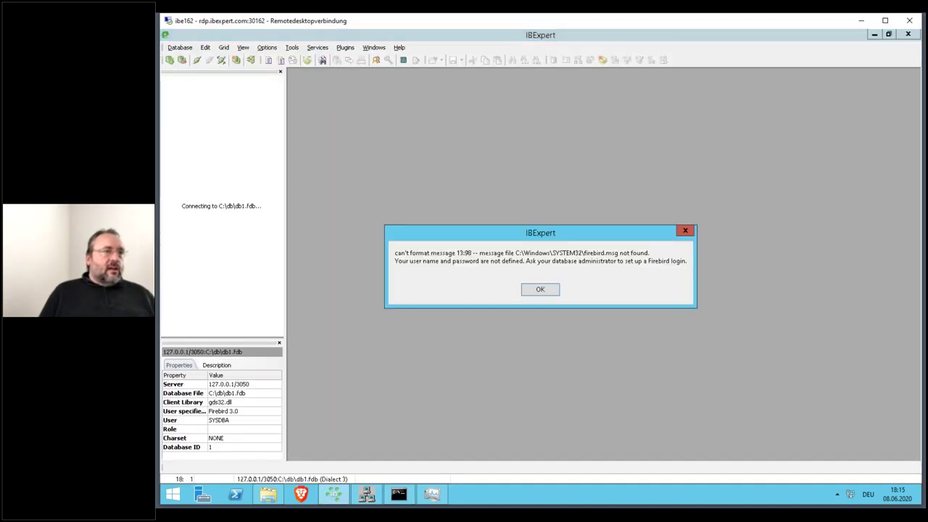
{"action": "left_click", "coordinate": [525, 290]}
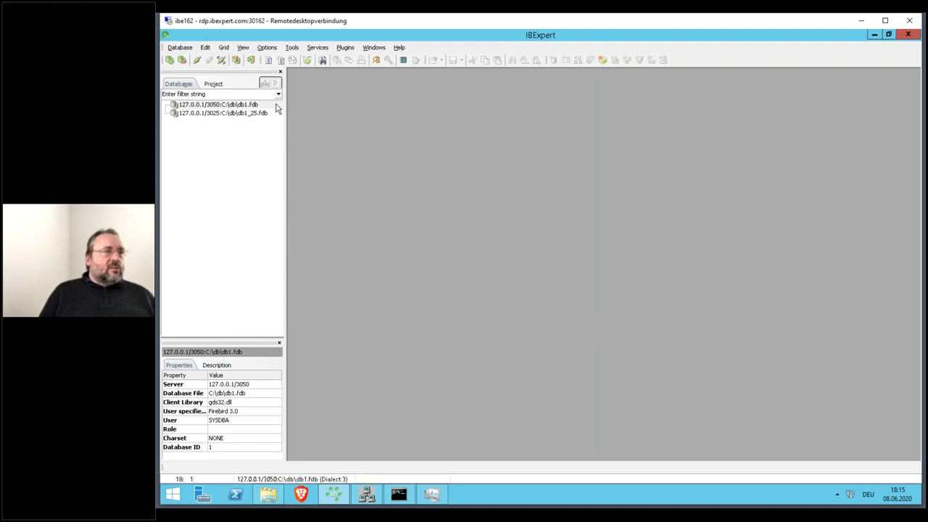
{"action": "left_click", "coordinate": [256, 109]}
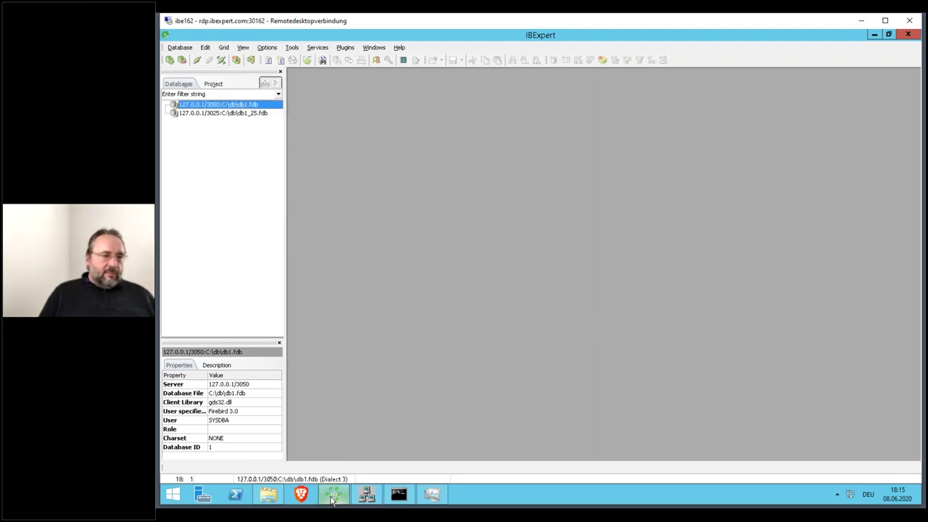
{"action": "left_click", "coordinate": [874, 34]}
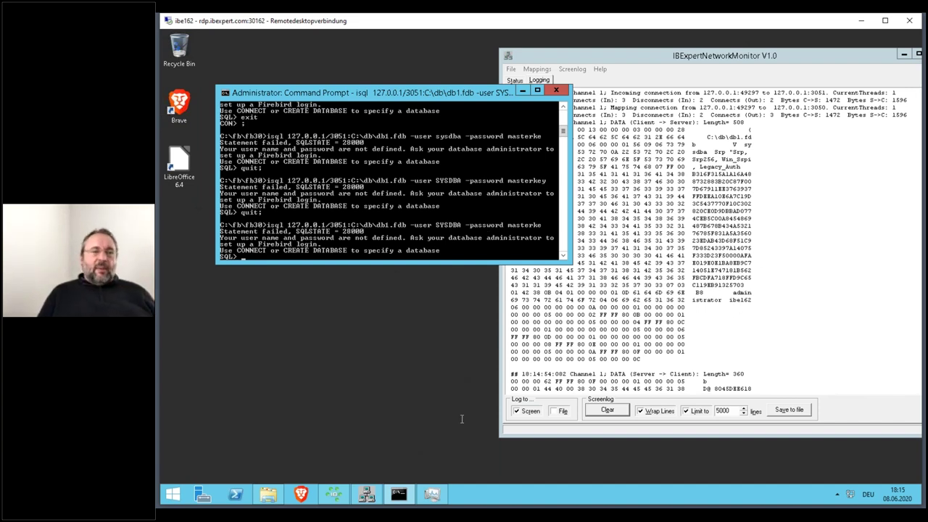
- Delete firebird.conf in the fb30 folder and rename 'firebird - Copy' back to firebird
{"action": "left_click", "coordinate": [269, 494]}
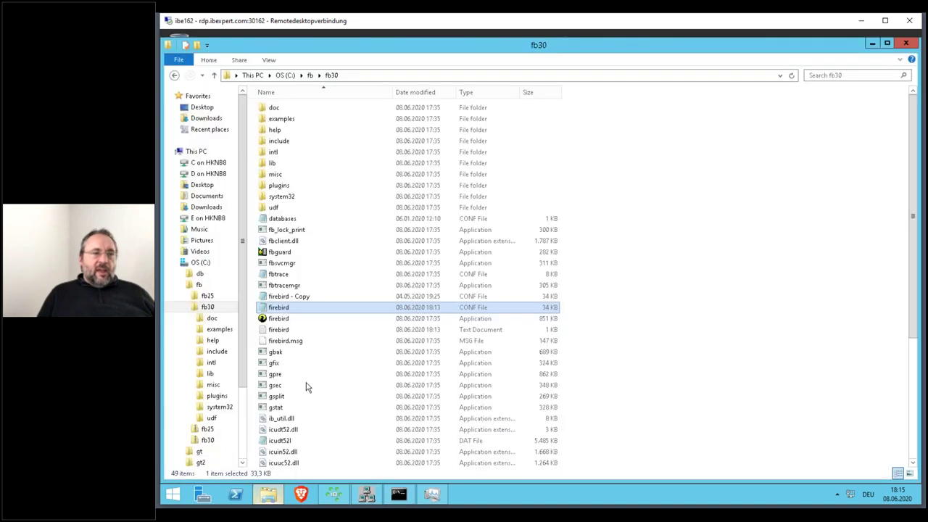
{"action": "left_click", "coordinate": [303, 299]}
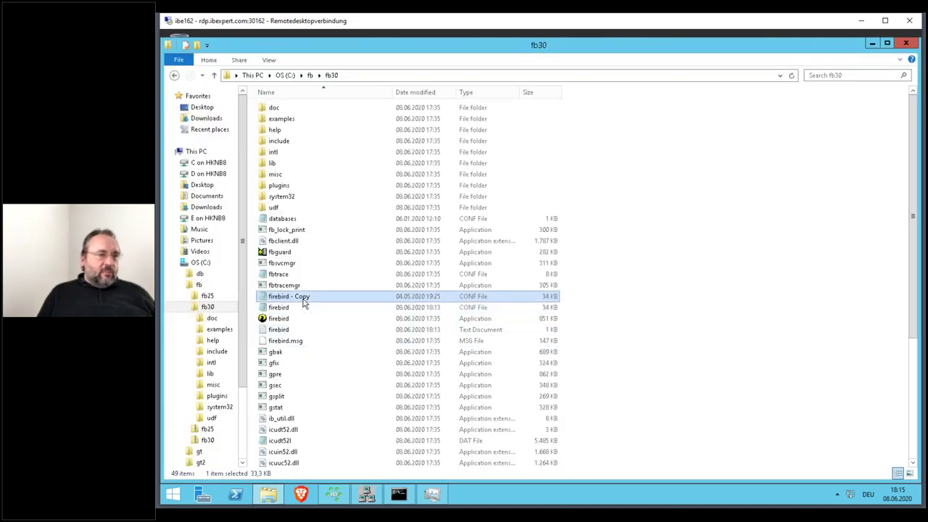
{"action": "left_click", "coordinate": [314, 309]}
{"action": "key", "text": "Delete"}
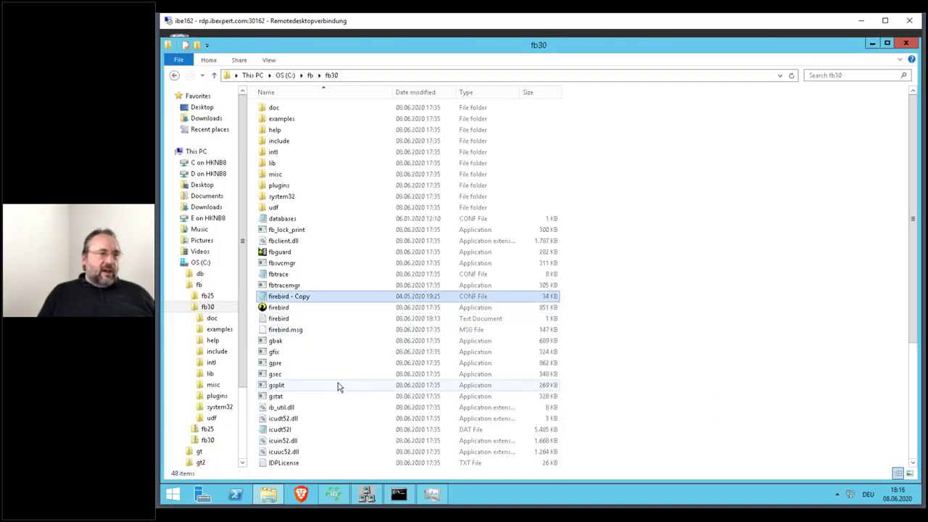
{"action": "key", "text": "F2"}
{"action": "key", "text": "End"}
{"action": "key", "text": "BackSpace"}
{"action": "key", "text": "BackSpace"}
{"action": "key", "text": "BackSpace"}
{"action": "key", "text": "BackSpace"}
{"action": "key", "text": "BackSpace"}
{"action": "key", "text": "BackSpace"}
{"action": "key", "text": "BackSpace"}
{"action": "key", "text": "Return"}
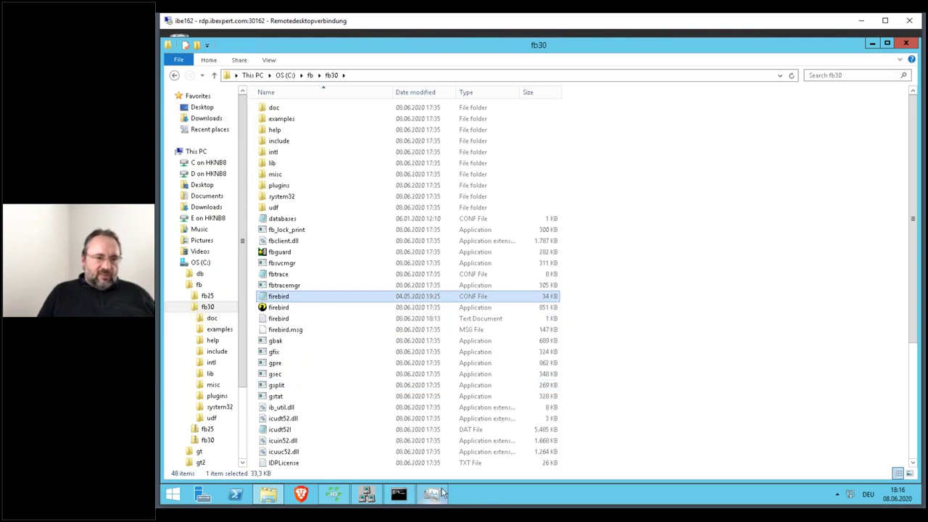
{"action": "left_click", "coordinate": [431, 494]}
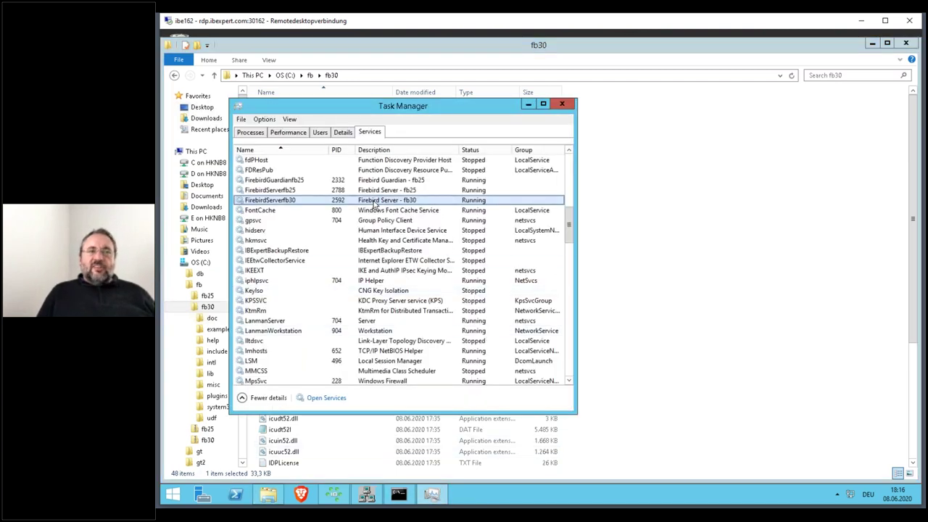
- Stop and start FirebirdServerfb30 from its context menu, close Task Manager, and minimize the fb30 folder
{"action": "right_click", "coordinate": [374, 203]}
{"action": "left_click", "coordinate": [390, 223]}
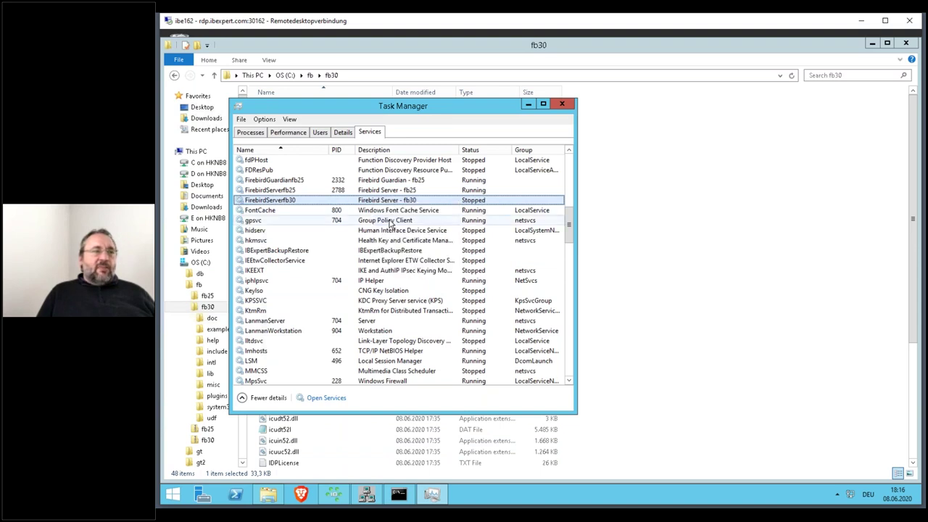
{"action": "right_click", "coordinate": [389, 208]}
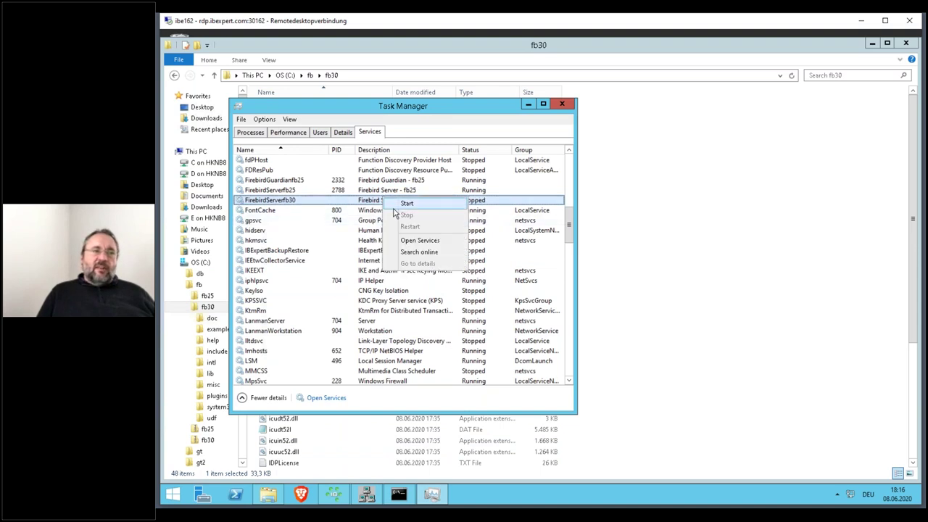
{"action": "left_click", "coordinate": [405, 204]}
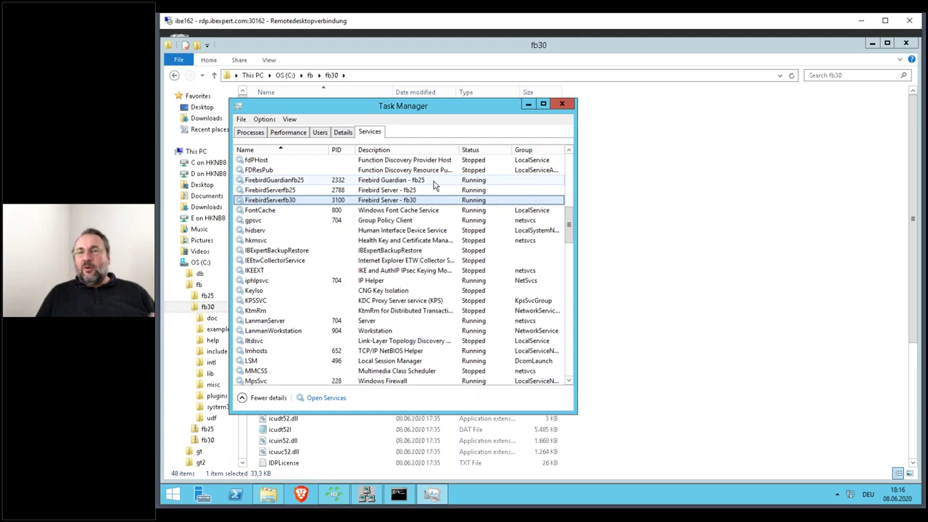
{"action": "left_click", "coordinate": [562, 103]}
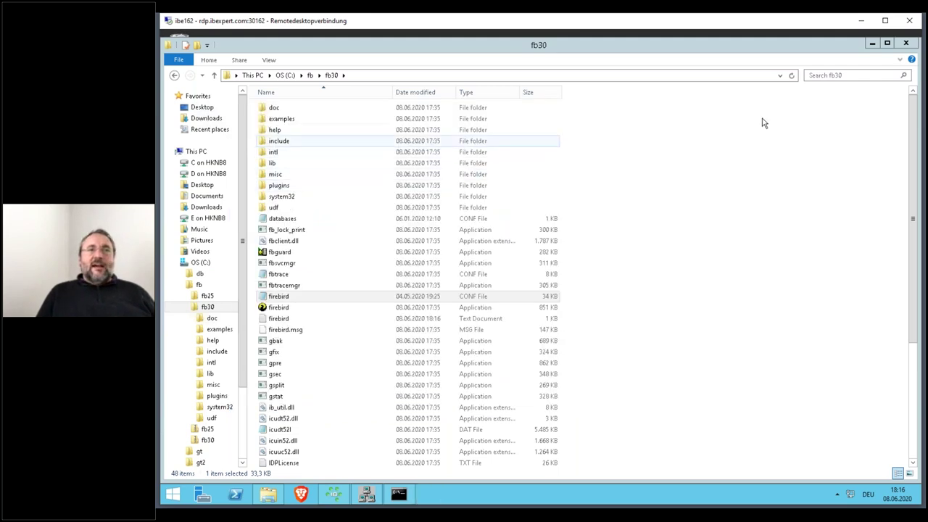
{"action": "left_click", "coordinate": [872, 43]}
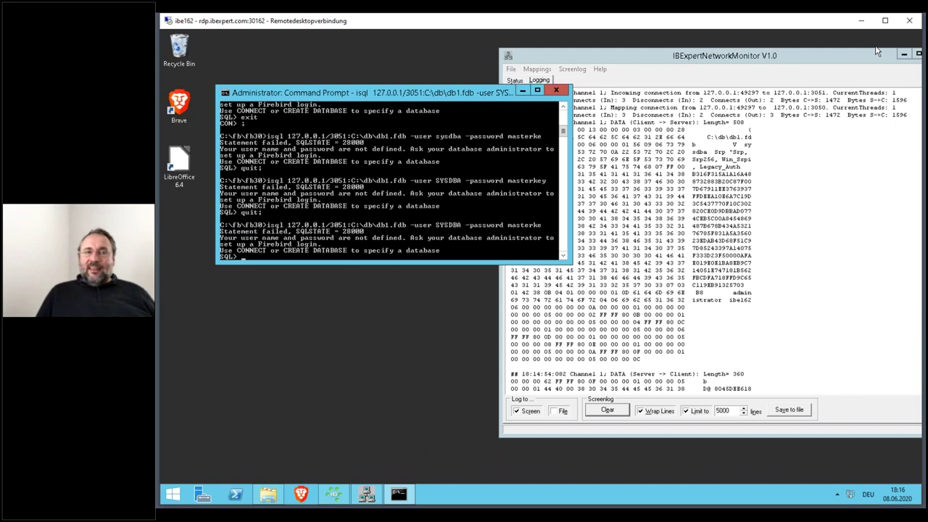
- Clear the network monitor's log and exit the failed isql session with 'quit;'
{"action": "left_click", "coordinate": [608, 410]}
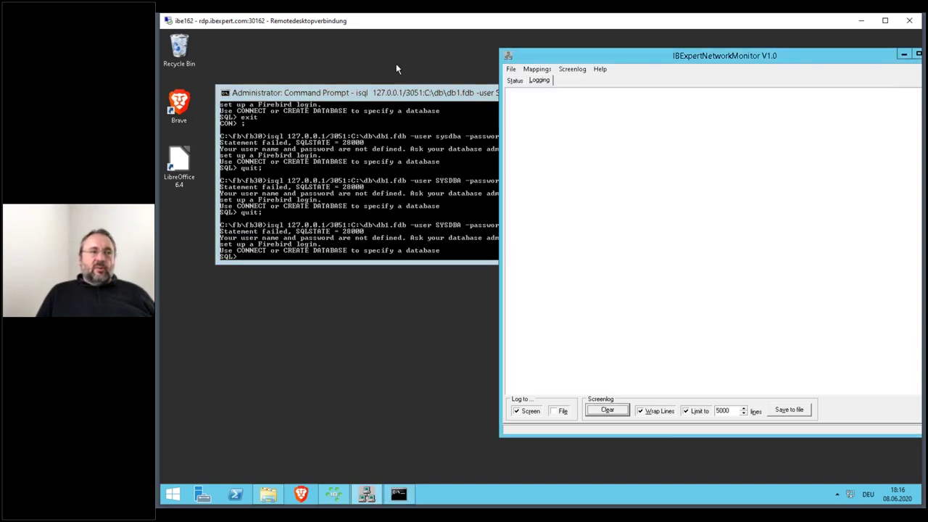
{"action": "left_click", "coordinate": [389, 93]}
{"action": "type", "text": "quit;"}
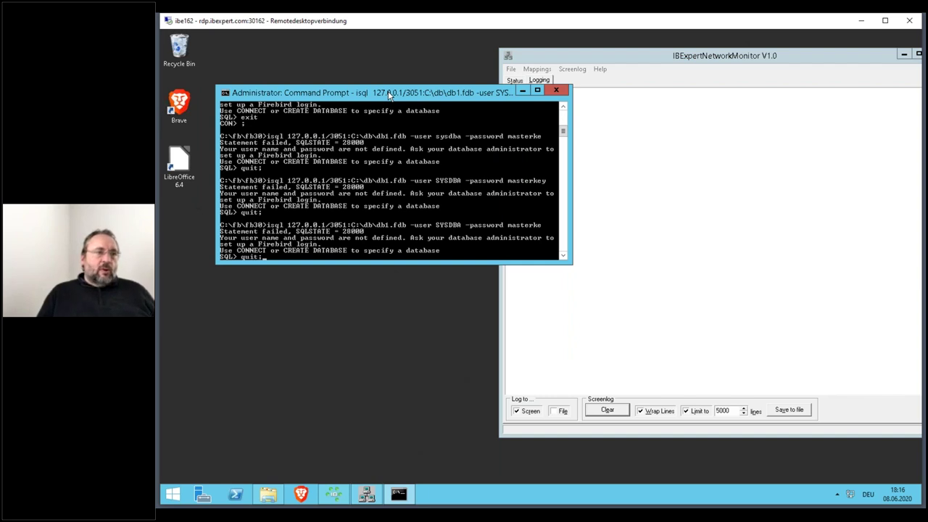
{"action": "key", "text": "Return"}
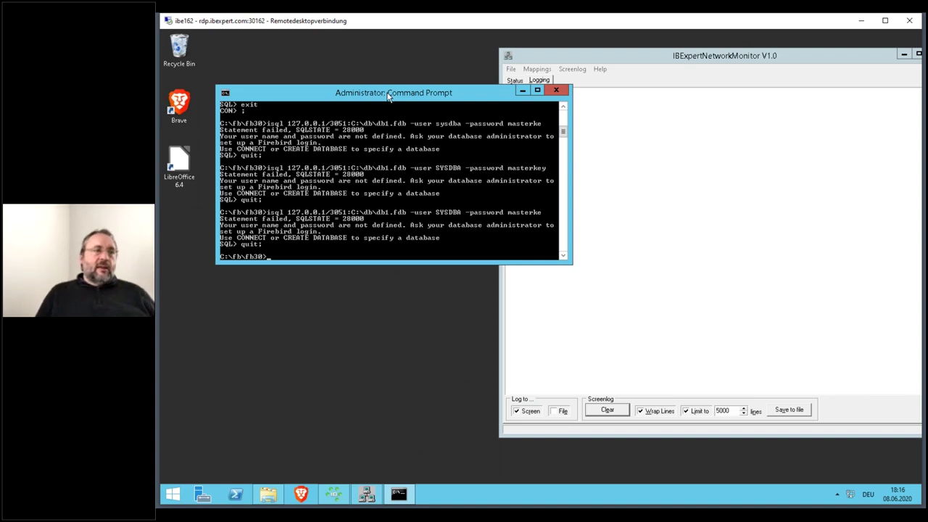
- Rerun the recalled isql connect to db1.fdb via 127.0.0.1/3051 as SYSDBA with the completed password
{"action": "key", "text": "Up"}
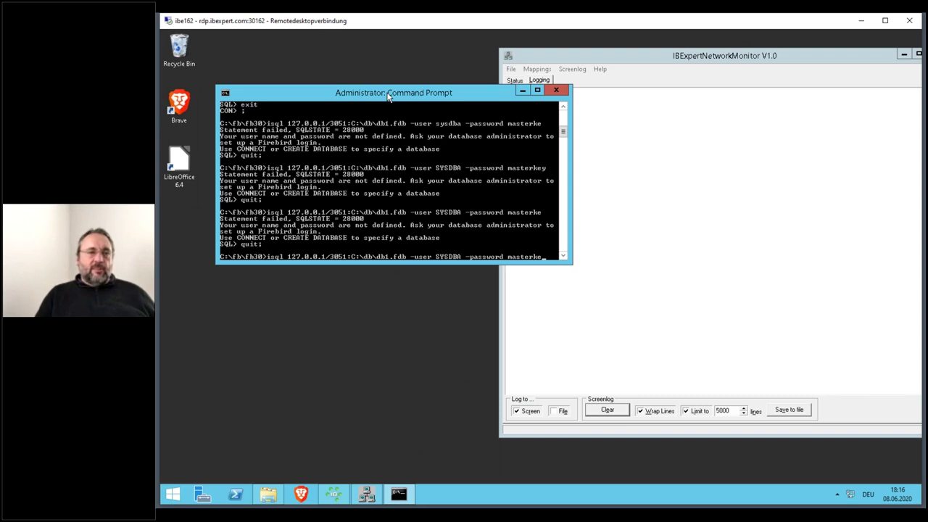
{"action": "type", "text": "y"}
{"action": "key", "text": "Return"}
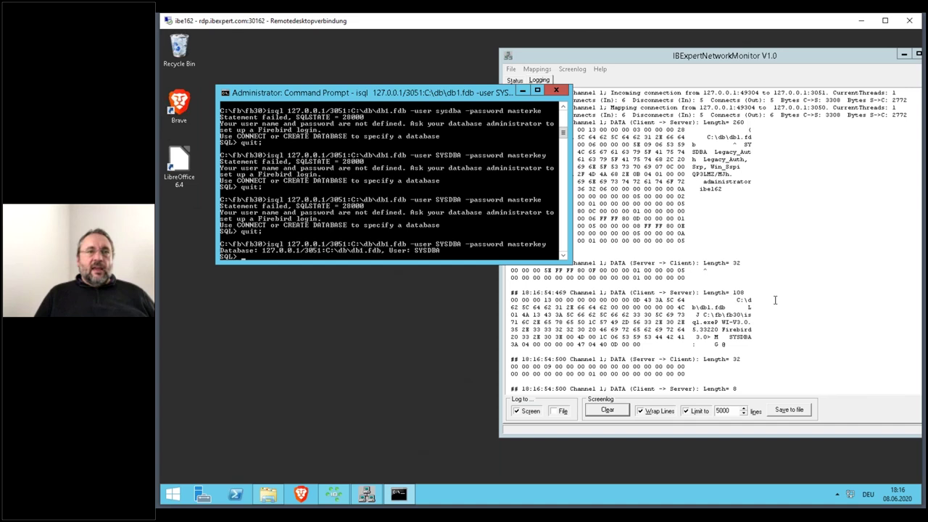
{"action": "scroll", "coordinate": [391, 181], "scroll_direction": "down", "scroll_amount": 4}
{"action": "left_click", "coordinate": [731, 322]}
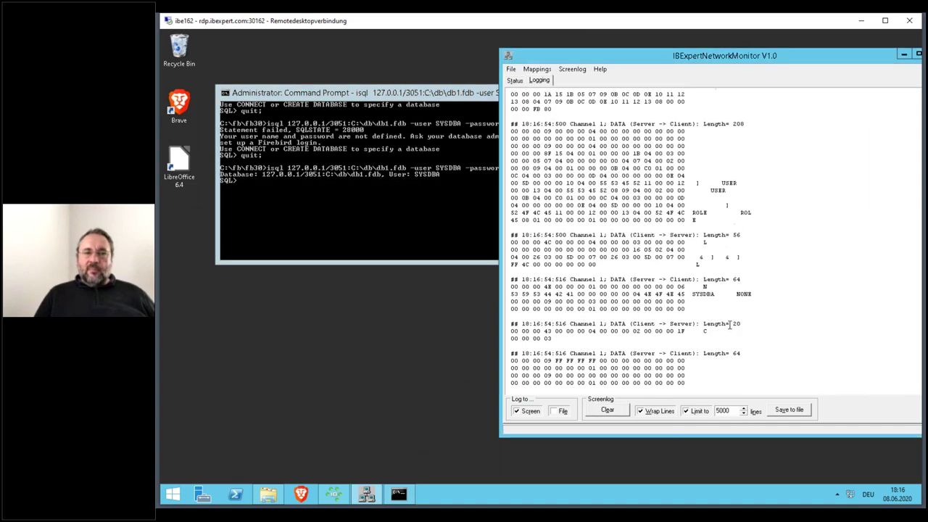
- Run 'select txt from tets;' in isql
{"action": "left_click", "coordinate": [461, 98]}
{"action": "type", "text": "select * fr"}
{"action": "key", "text": "BackSpace"}
{"action": "key", "text": "BackSpace"}
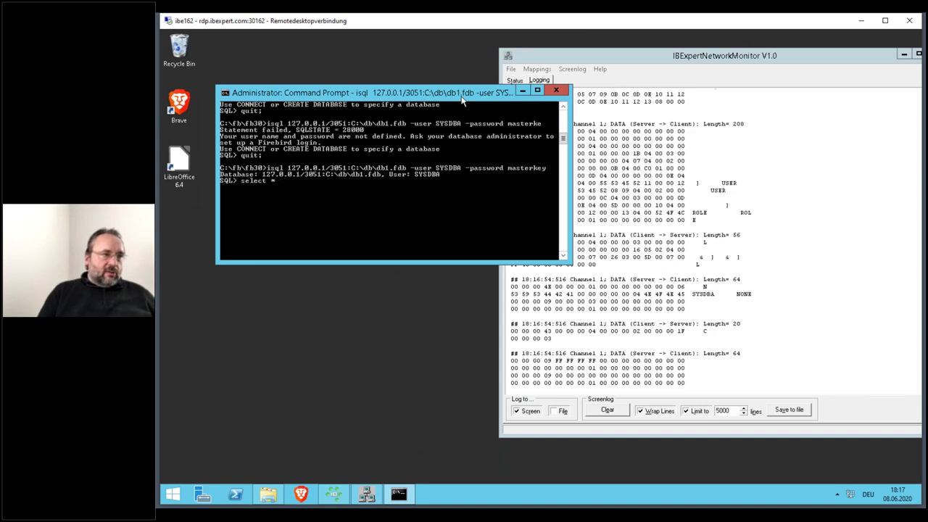
{"action": "type", "text": "txt from tets;"}
{"action": "key", "text": "Return"}
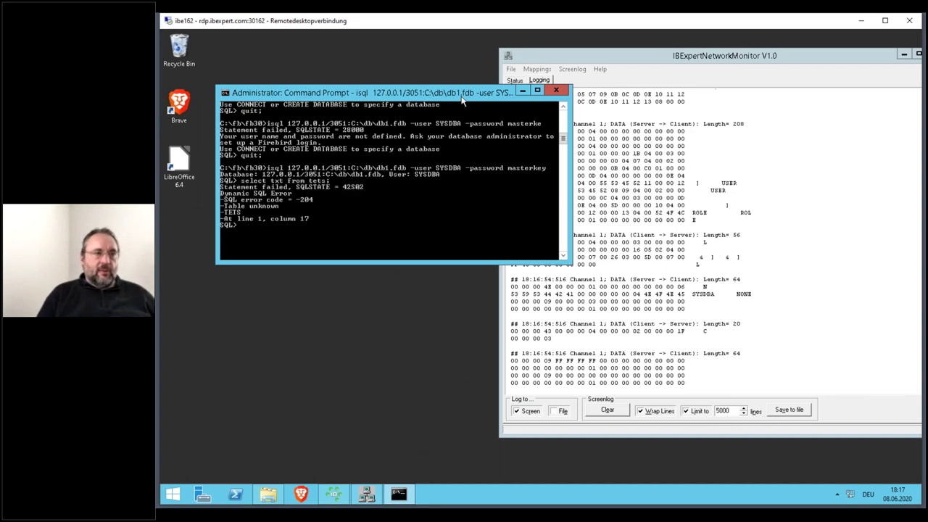
- Correct the table name to test, clear the monitor log, and rerun the query
{"action": "key", "text": "Up"}
{"action": "key", "text": "BackSpace"}
{"action": "type", "text": "t txt from test;"}
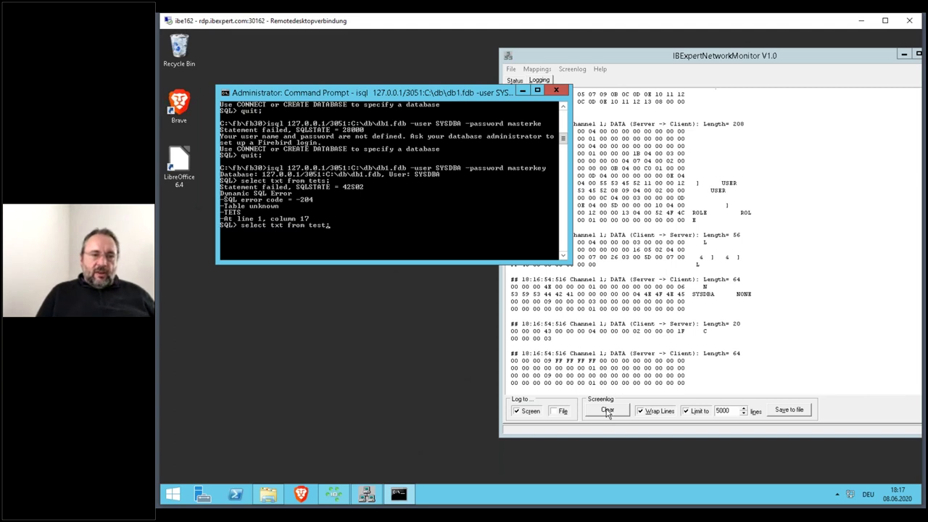
{"action": "left_click", "coordinate": [607, 410]}
{"action": "left_click", "coordinate": [439, 94]}
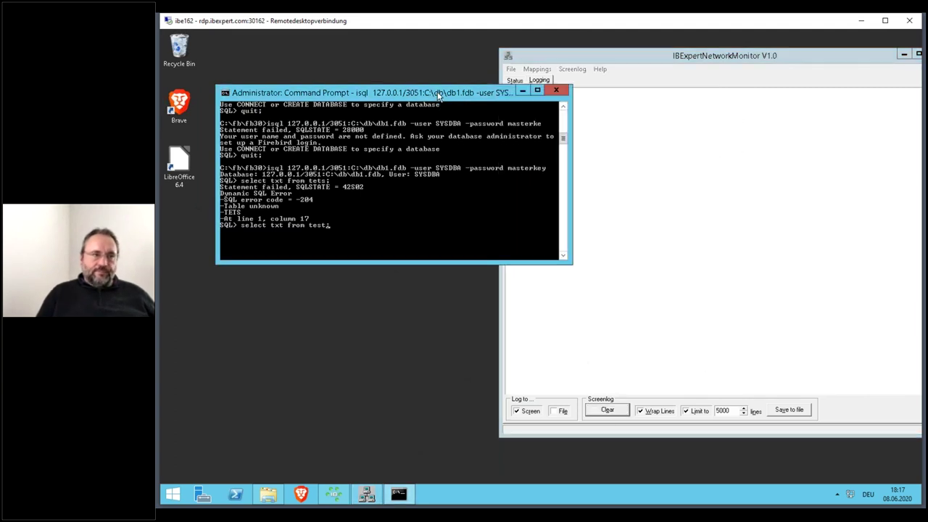
{"action": "key", "text": "Return"}
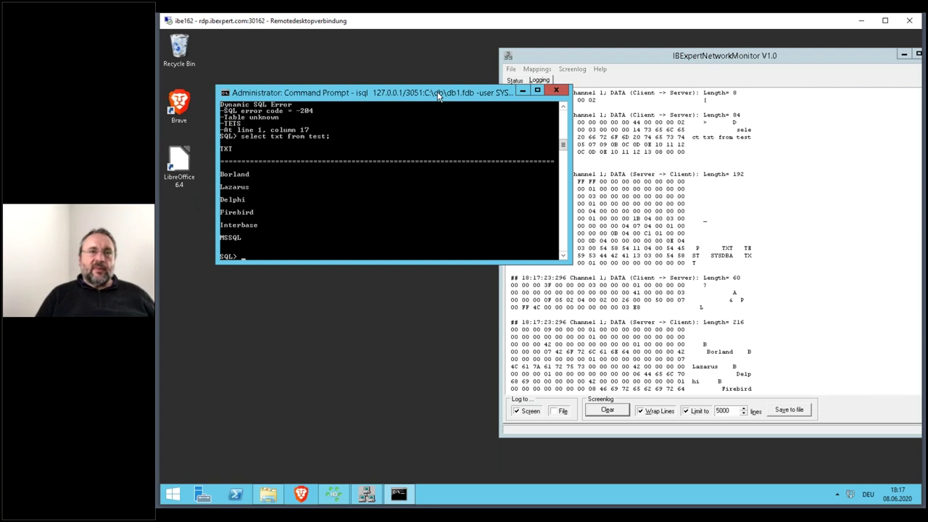
- Highlight the 'select txt from test' request and the TXT response packet in the monitor log
{"action": "left_click", "coordinate": [560, 58]}
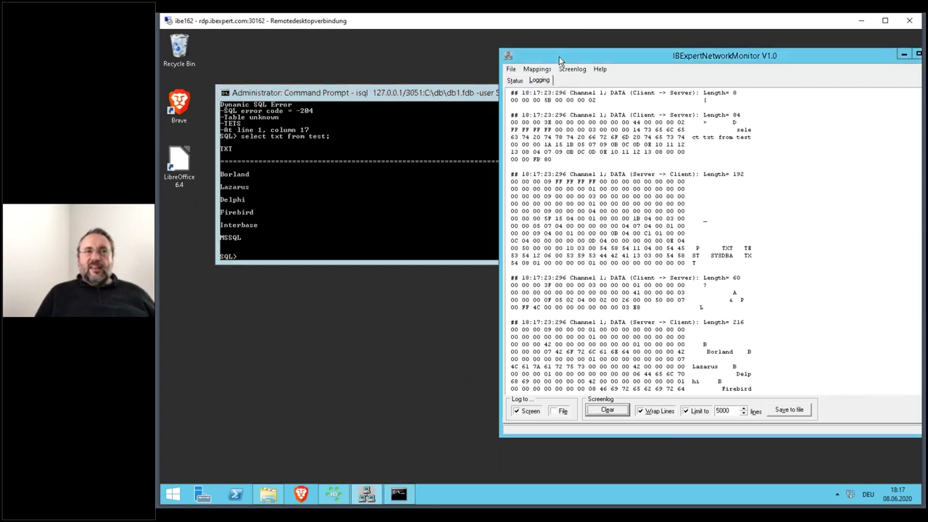
{"action": "left_click", "coordinate": [725, 131]}
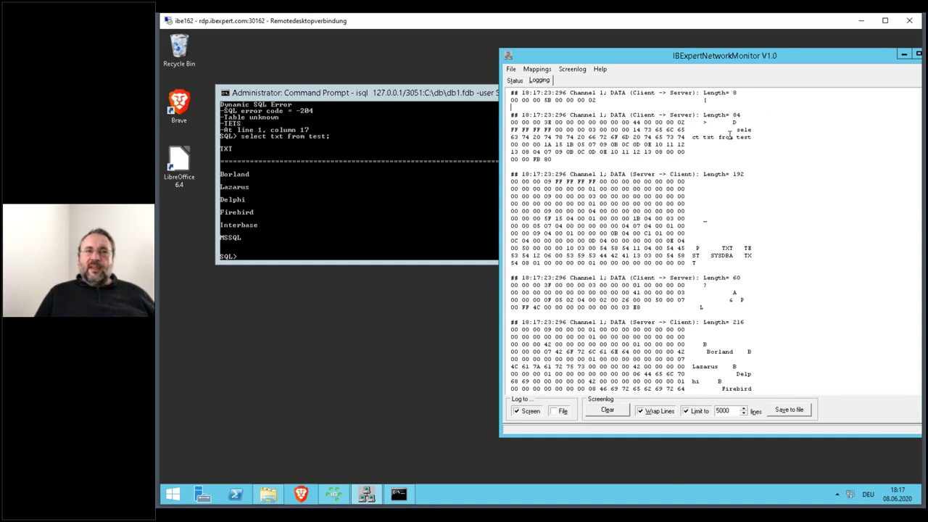
{"action": "left_click_drag", "start_coordinate": [737, 129], "coordinate": [754, 138]}
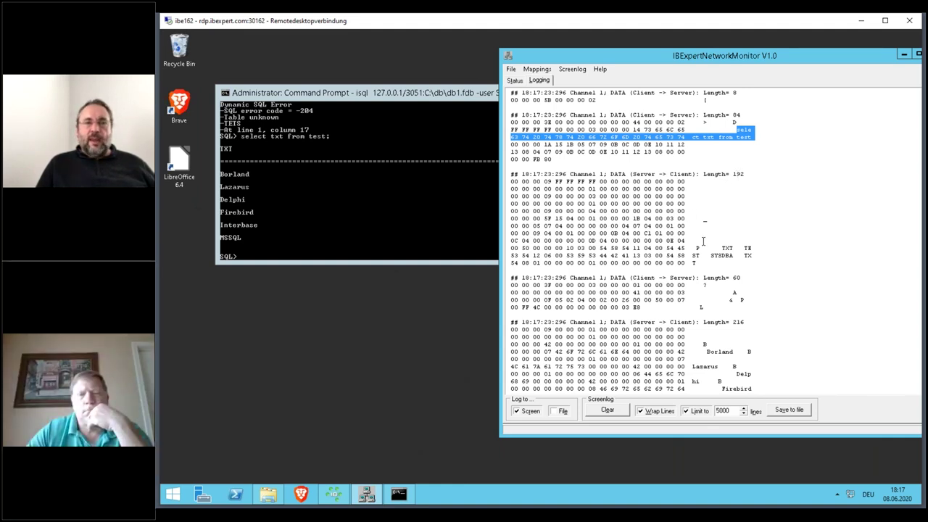
{"action": "left_click_drag", "start_coordinate": [718, 247], "coordinate": [738, 254]}
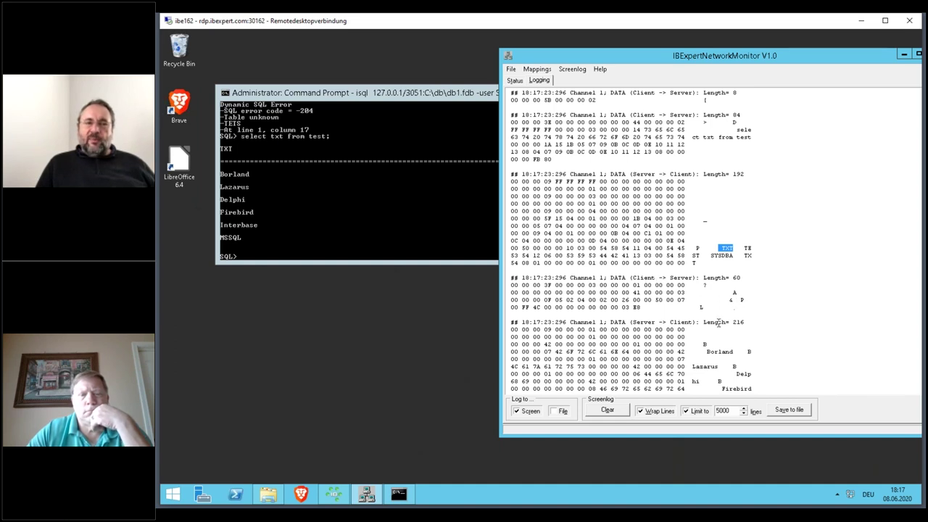
{"action": "scroll", "coordinate": [712, 324], "scroll_direction": "down", "scroll_amount": 2}
{"action": "scroll", "coordinate": [712, 326], "scroll_direction": "down", "scroll_amount": 3}
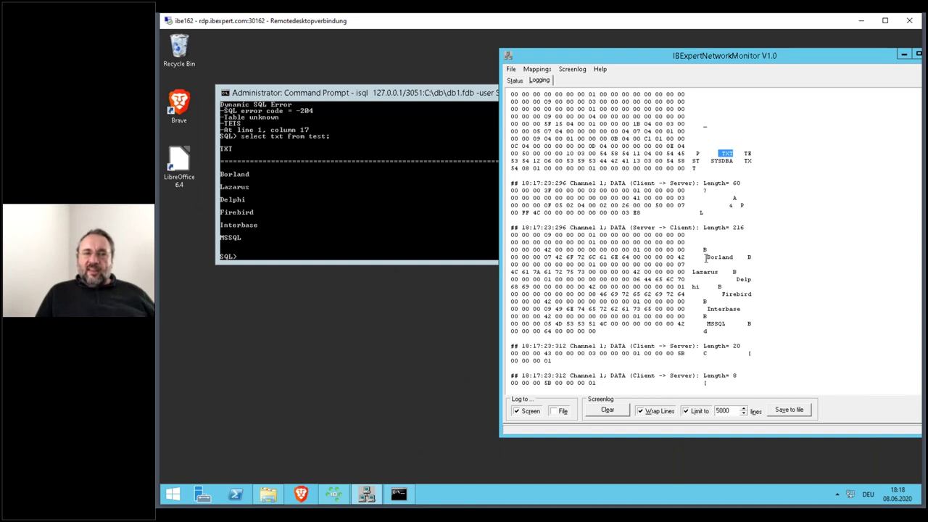
- Mark Borland, Firebird and the Length 216 in the reply packet, then clear the log
{"action": "left_click_drag", "start_coordinate": [707, 257], "coordinate": [719, 278]}
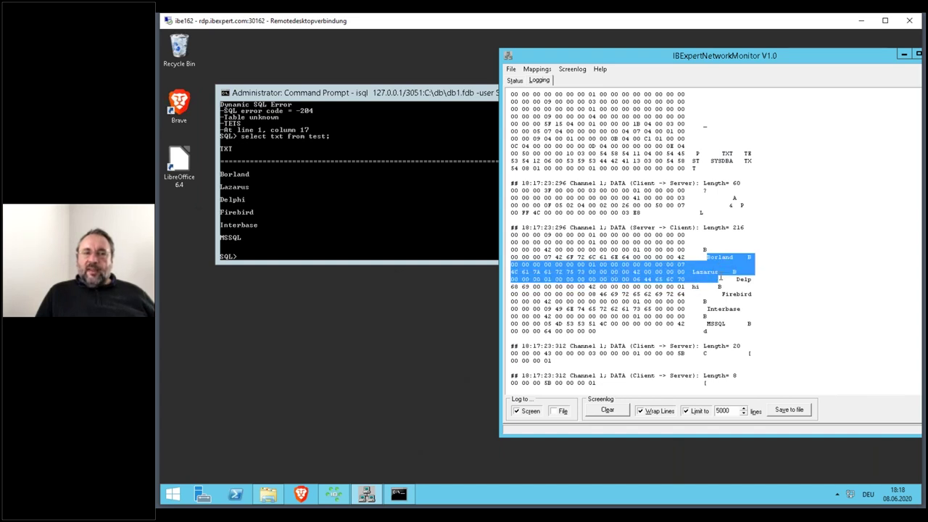
{"action": "double_click", "coordinate": [730, 295]}
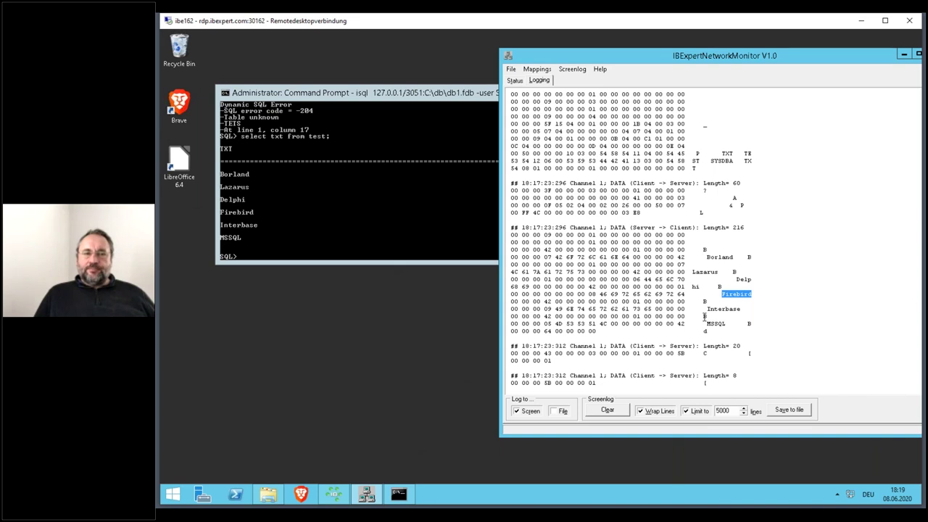
{"action": "double_click", "coordinate": [739, 227]}
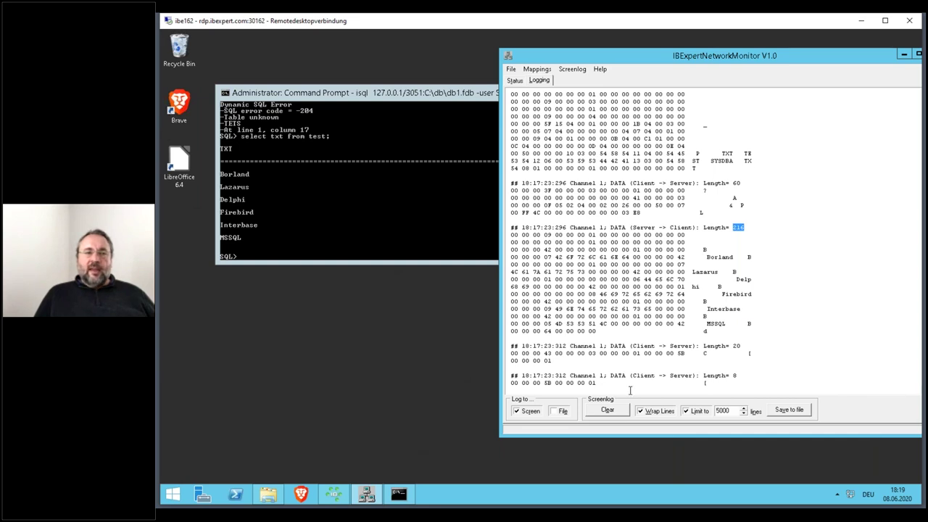
{"action": "left_click", "coordinate": [616, 410]}
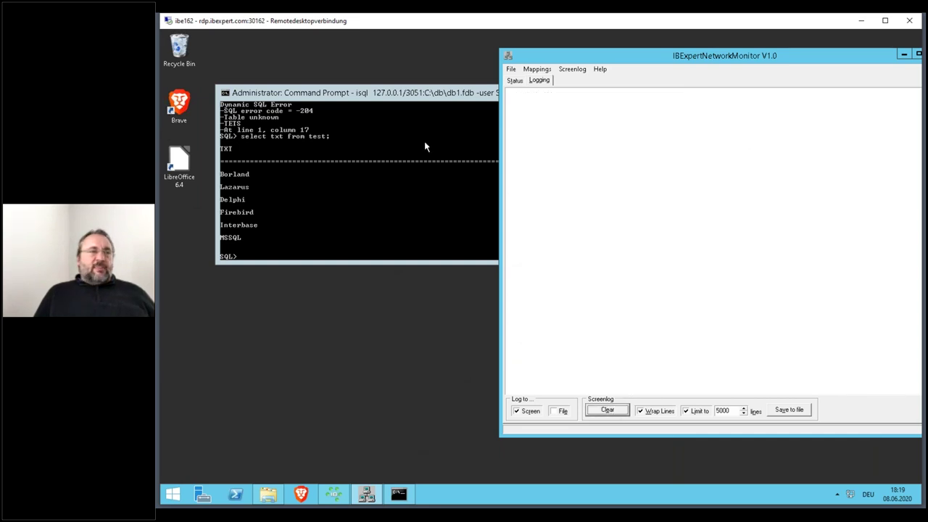
- Recall 'select txt from test' at the isql prompt, then switch to IBExpert
{"action": "left_click", "coordinate": [410, 96]}
{"action": "key", "text": "Up"}
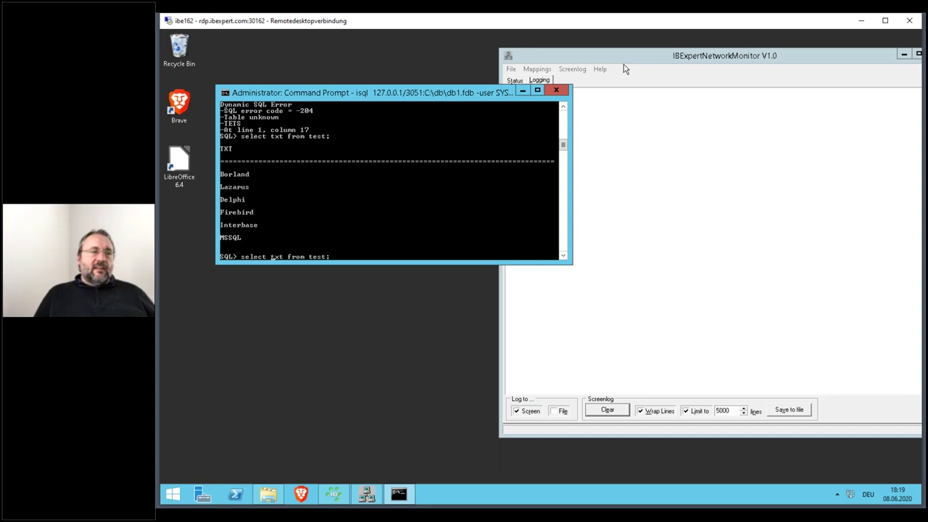
{"action": "left_click", "coordinate": [334, 496]}
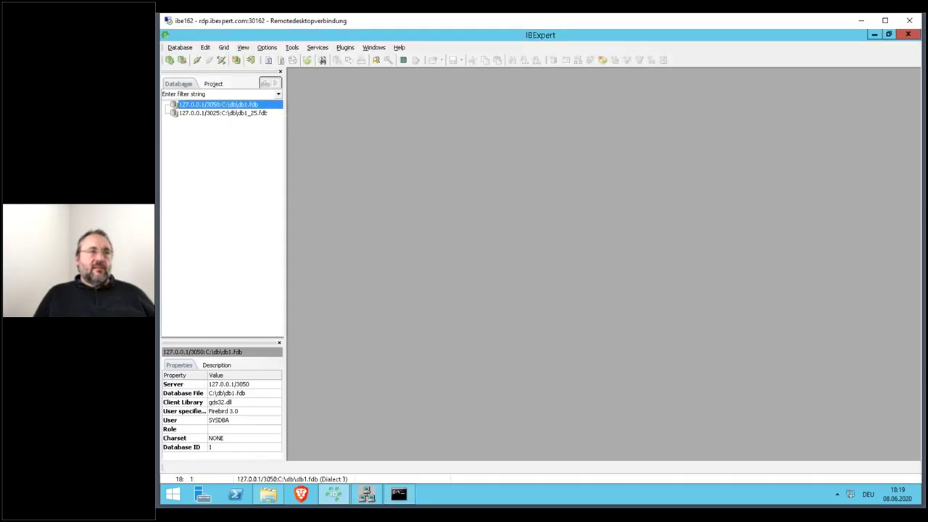
- Open db1.fdb's TEST table, view its six records, confirm TXT is VARCHAR(80), and minimize IBExpert
{"action": "double_click", "coordinate": [268, 106]}
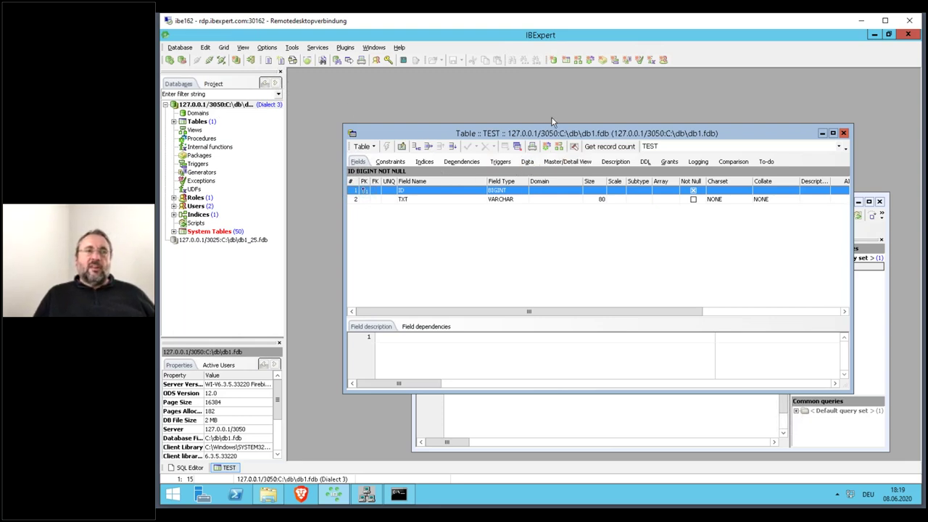
{"action": "left_click", "coordinate": [527, 162]}
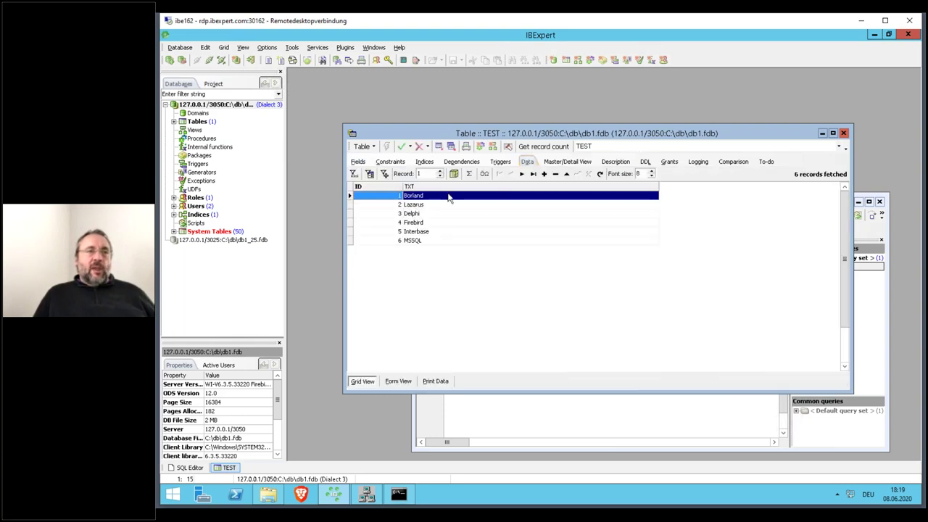
{"action": "left_click", "coordinate": [358, 161]}
{"action": "left_click", "coordinate": [500, 199]}
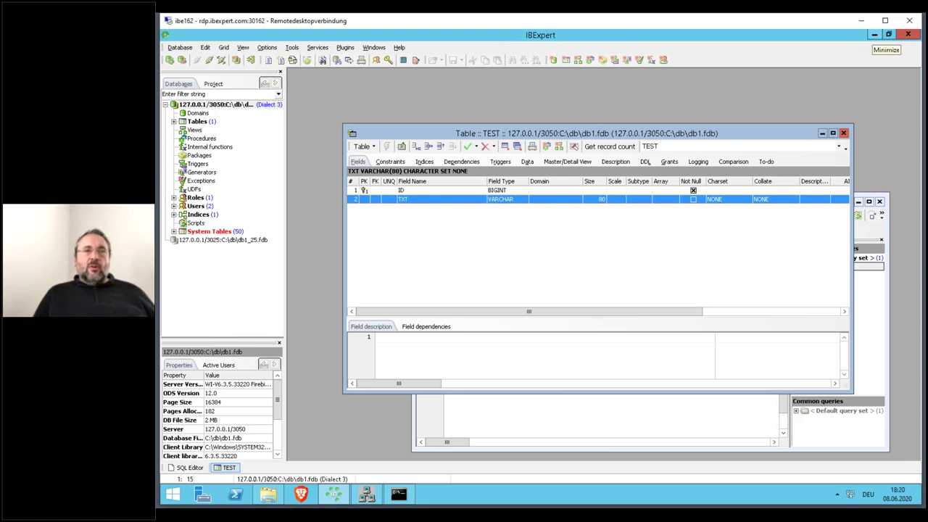
{"action": "left_click", "coordinate": [874, 35]}
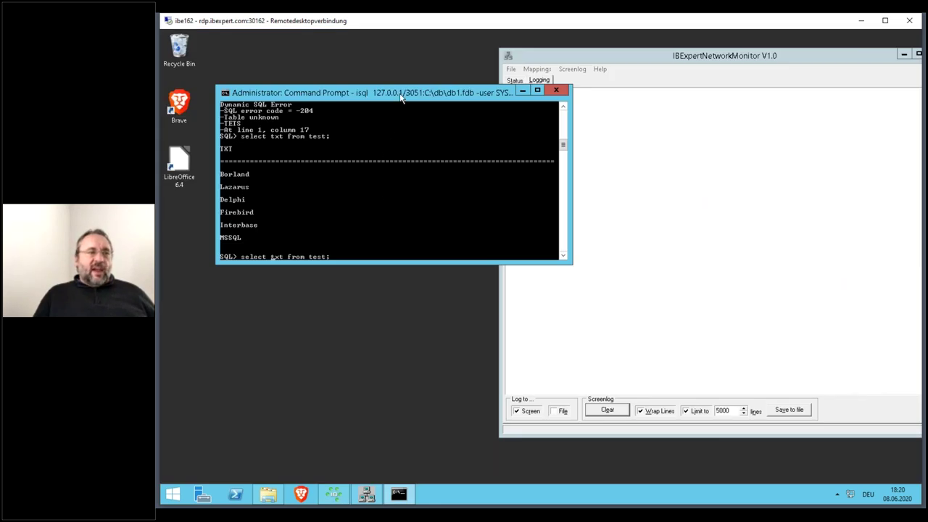
- Run 'select cast(txt as varchar(20)) txt from test;', fixing the alias from text to txt
{"action": "type", "text": "cast(txt"}
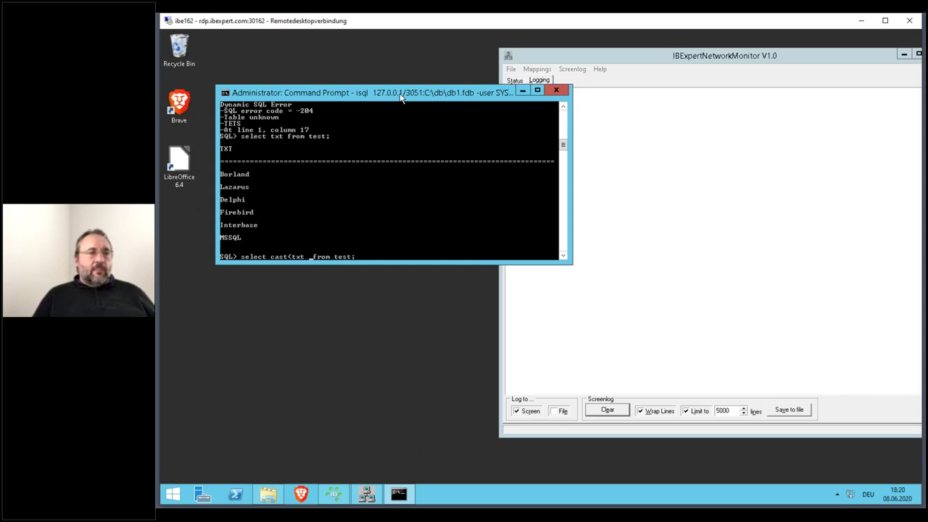
{"action": "type", "text": " as varcha"}
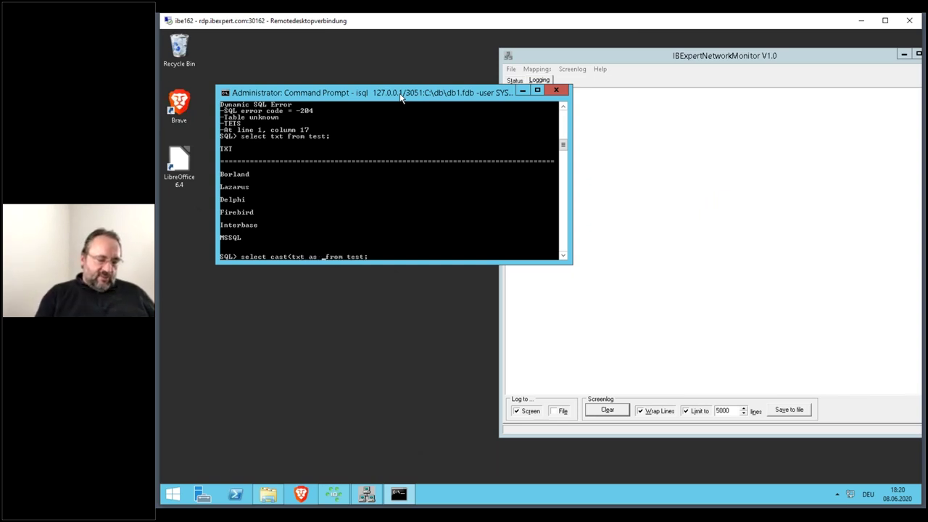
{"action": "type", "text": "r(20))"}
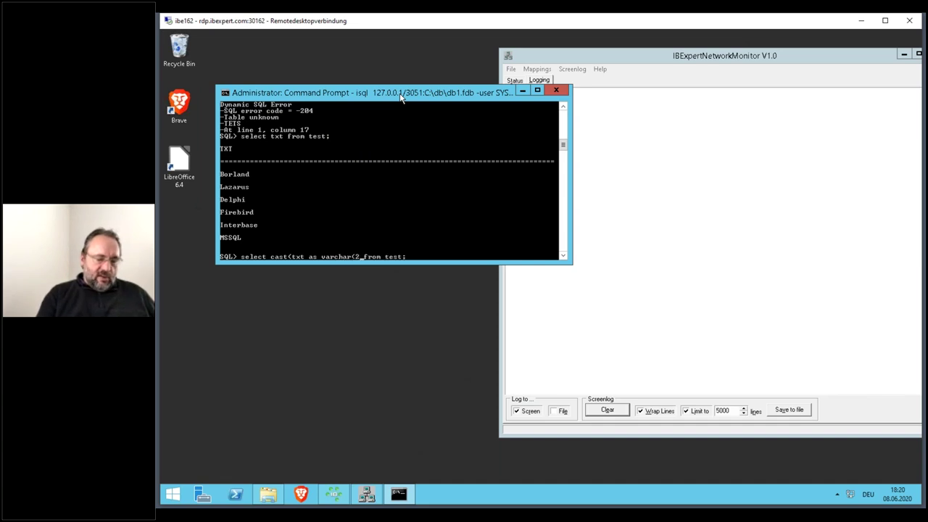
{"action": "type", "text": " text"}
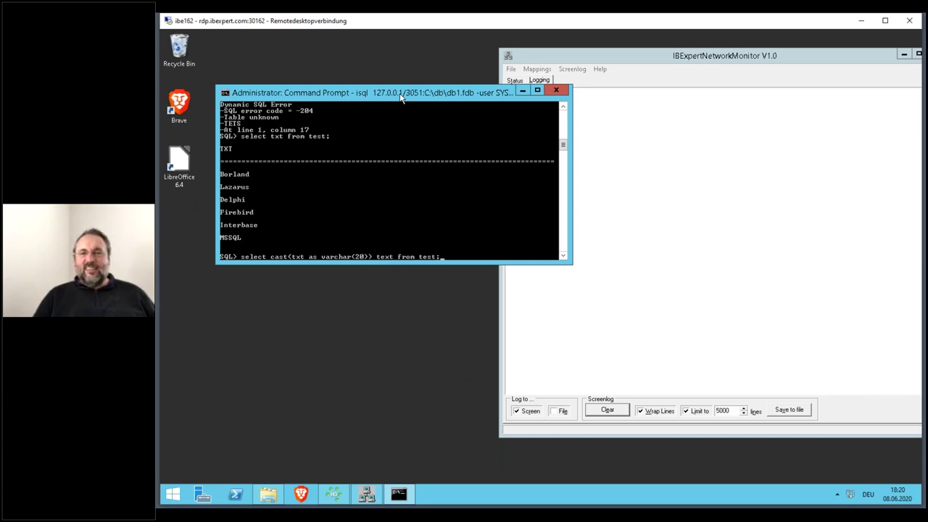
{"action": "key", "text": "Left"}
{"action": "key", "text": "Left"}
{"action": "key", "text": "Left"}
{"action": "key", "text": "Left"}
{"action": "key", "text": "Left"}
{"action": "key", "text": "Left"}
{"action": "key", "text": "Left"}
{"action": "key", "text": "Left"}
{"action": "key", "text": "Left"}
{"action": "key", "text": "Left"}
{"action": "key", "text": "Left"}
{"action": "key", "text": "Right"}
{"action": "key", "text": "Right"}
{"action": "key", "text": "BackSpace"}
{"action": "key", "text": "End"}
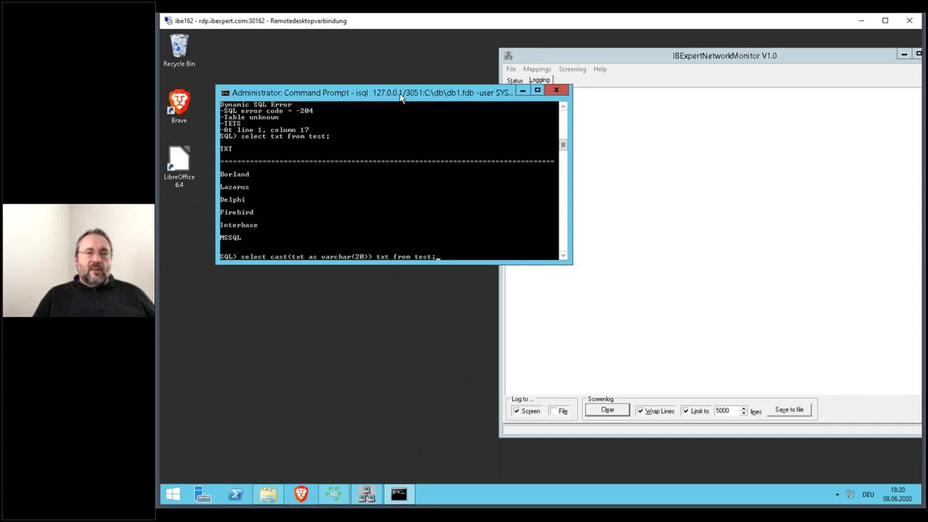
{"action": "key", "text": "Return"}
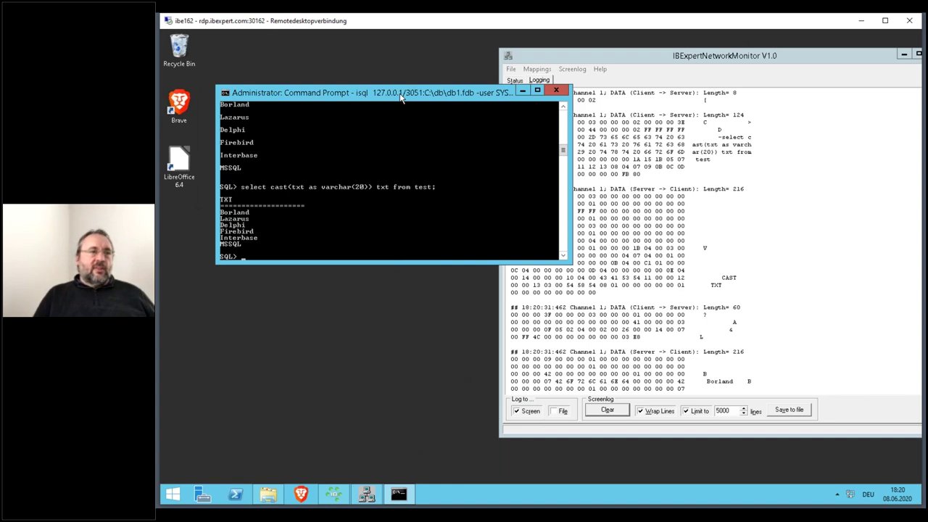
- Check in the monitor log that the reply packet length is still 216
{"action": "left_click", "coordinate": [689, 58]}
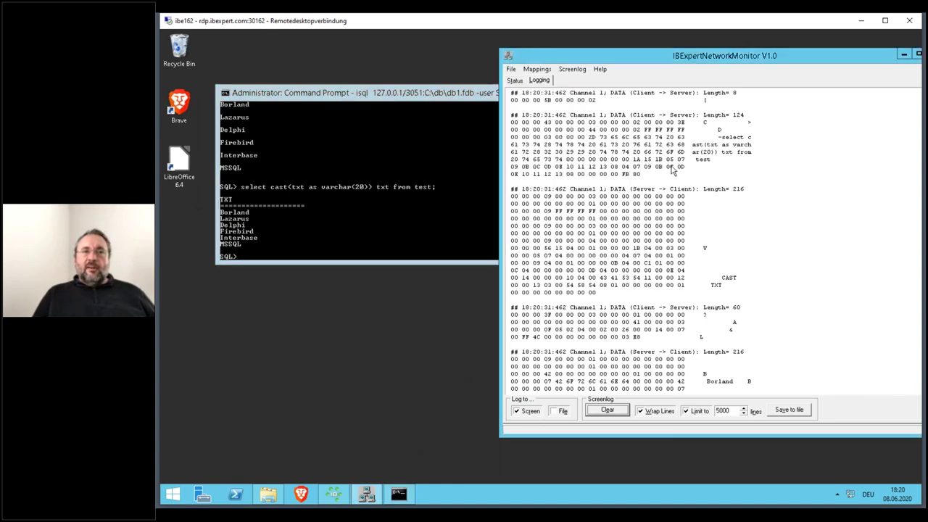
{"action": "scroll", "coordinate": [752, 237], "scroll_direction": "down", "scroll_amount": 4}
{"action": "scroll", "coordinate": [753, 238], "scroll_direction": "down", "scroll_amount": 2}
{"action": "double_click", "coordinate": [738, 227]}
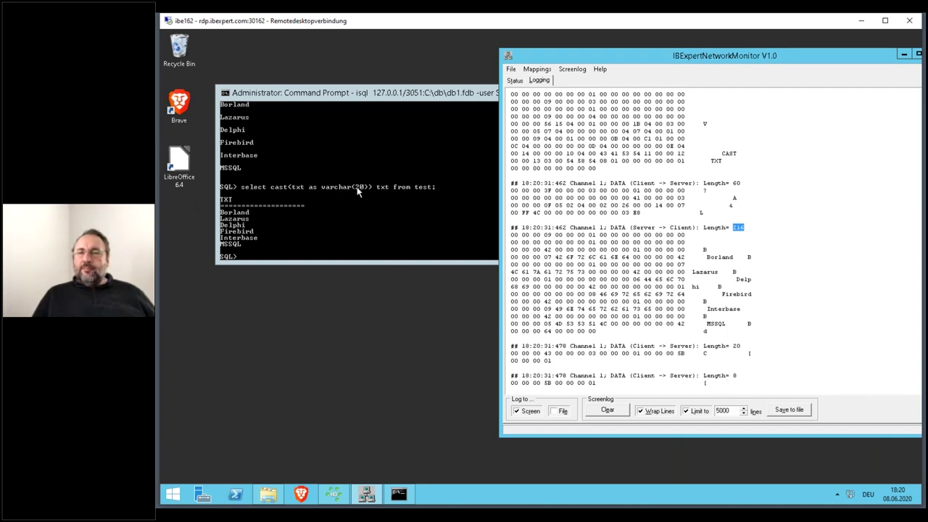
- Recall the cast query in isql, change varchar(20) to varchar(2000), and clear the monitor log
{"action": "left_click", "coordinate": [377, 99]}
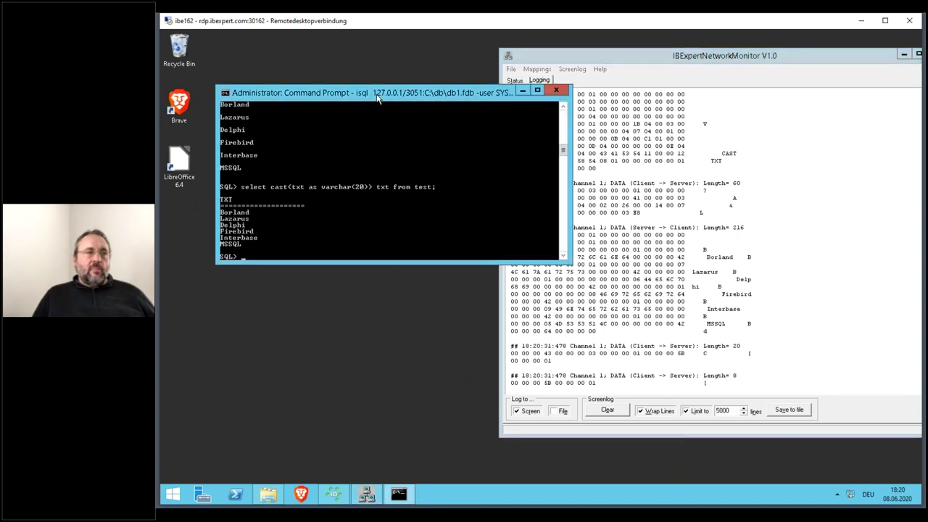
{"action": "key", "text": "Up"}
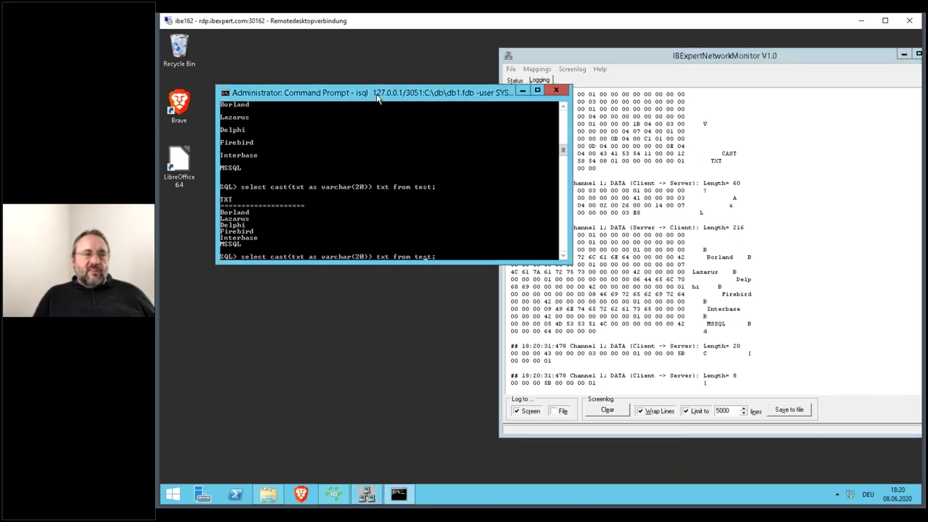
{"action": "type", "text": "00"}
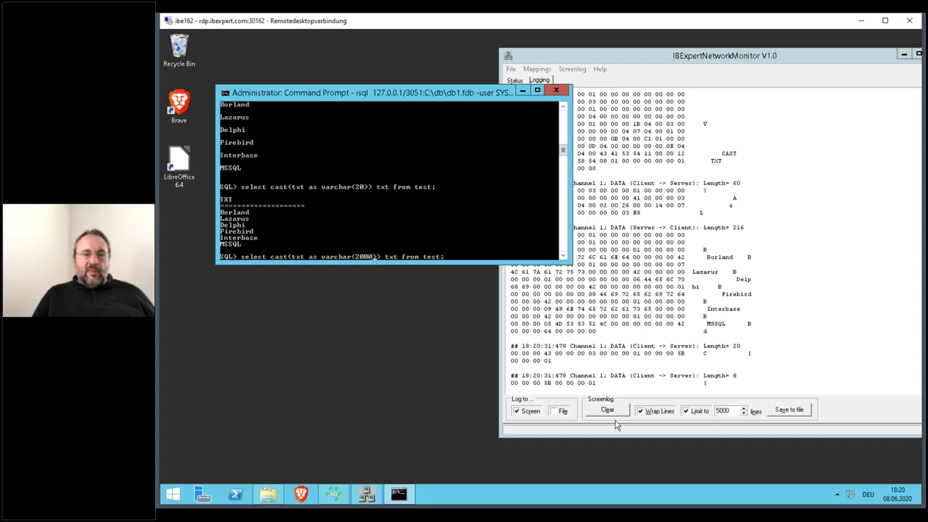
{"action": "left_click", "coordinate": [613, 412]}
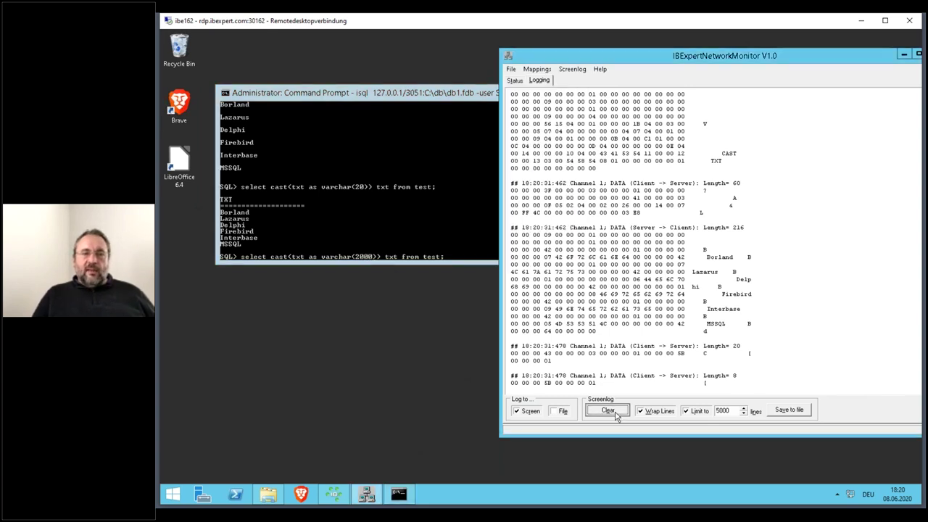
- Run the isql query casting TXT to varchar(2000)
{"action": "left_click", "coordinate": [419, 98]}
{"action": "key", "text": "Return"}
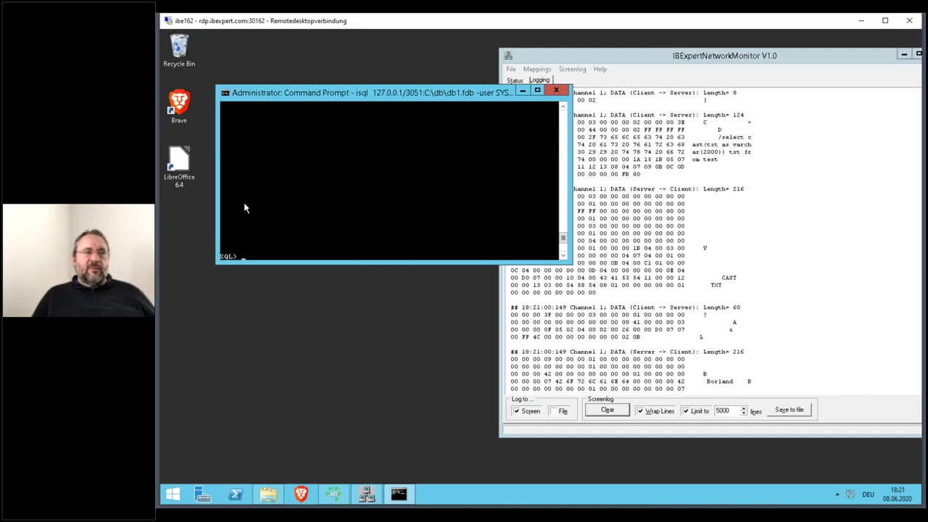
{"action": "scroll", "coordinate": [265, 169], "scroll_direction": "up", "scroll_amount": 2}
{"action": "scroll", "coordinate": [265, 169], "scroll_direction": "up", "scroll_amount": 6}
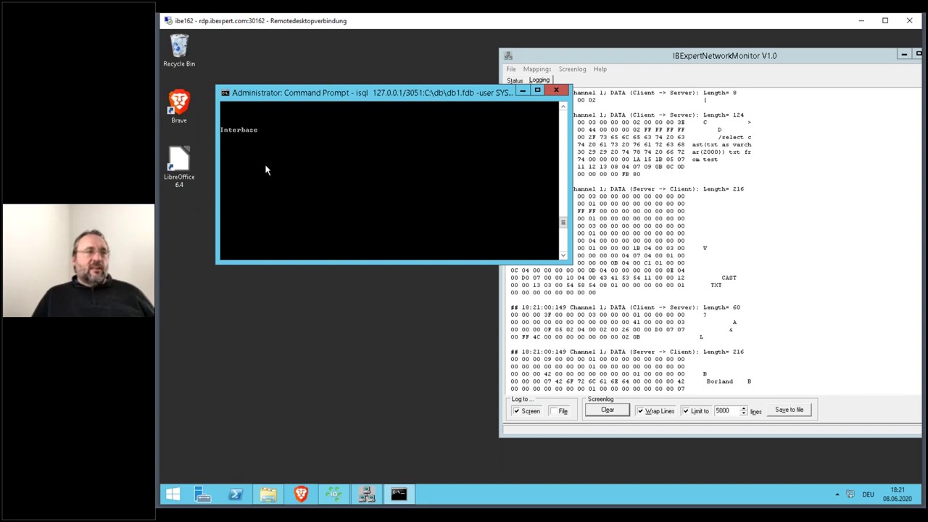
{"action": "scroll", "coordinate": [265, 170], "scroll_direction": "down", "scroll_amount": 8}
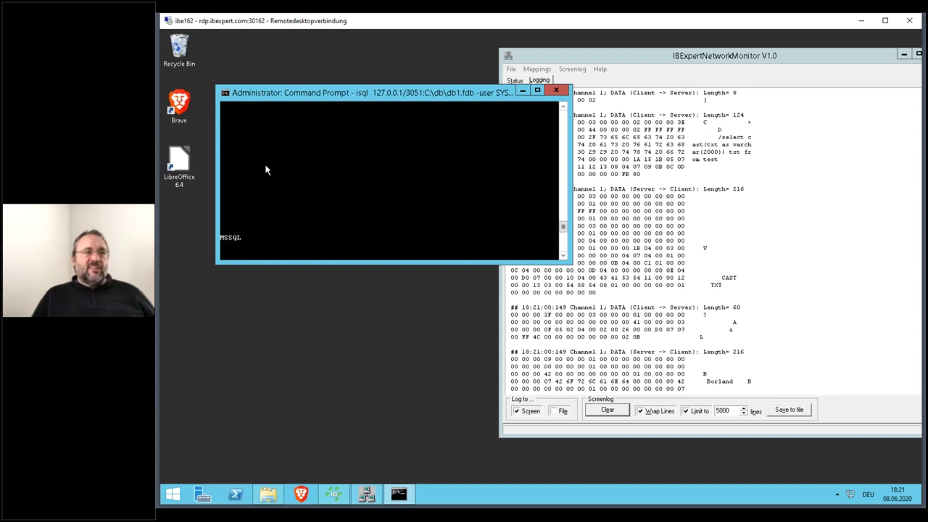
{"action": "scroll", "coordinate": [265, 170], "scroll_direction": "down", "scroll_amount": 3}
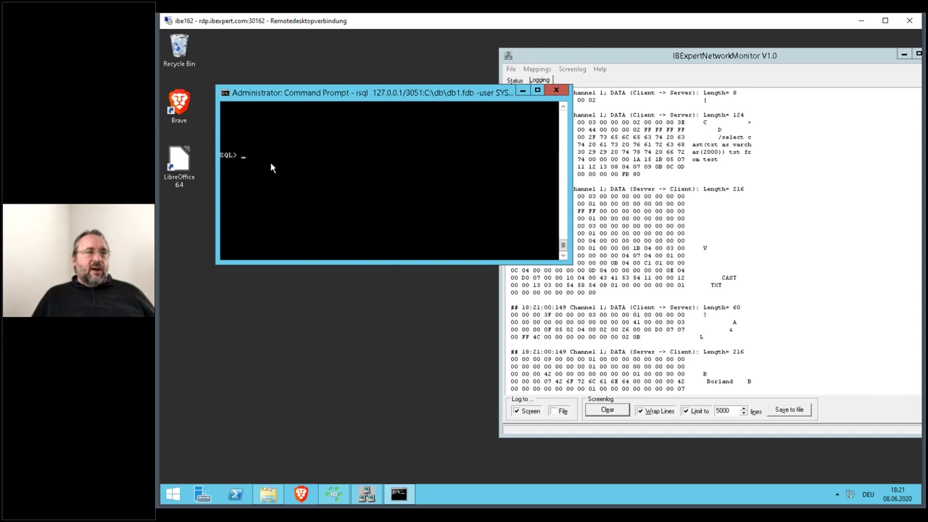
- In the packet log, select the 216-byte Server -> Client reply packet
{"action": "left_click", "coordinate": [627, 52]}
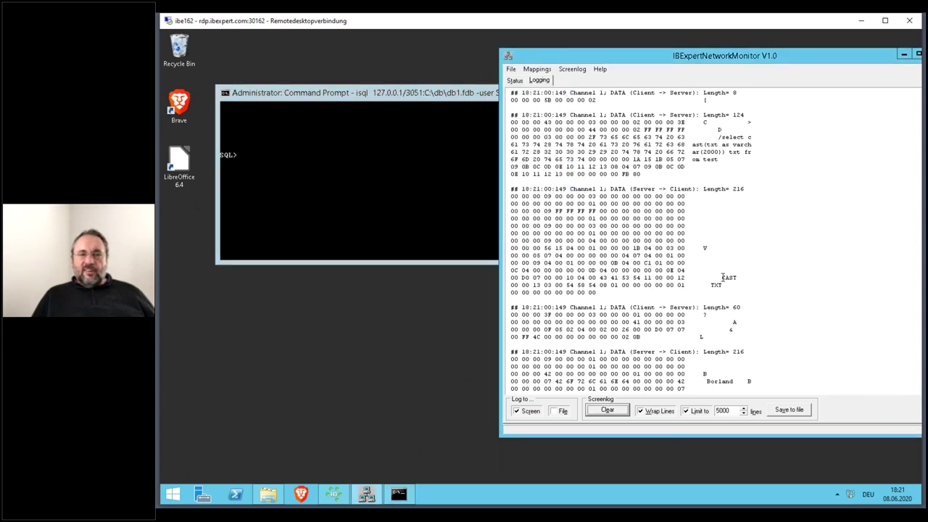
{"action": "scroll", "coordinate": [695, 279], "scroll_direction": "down", "scroll_amount": 6}
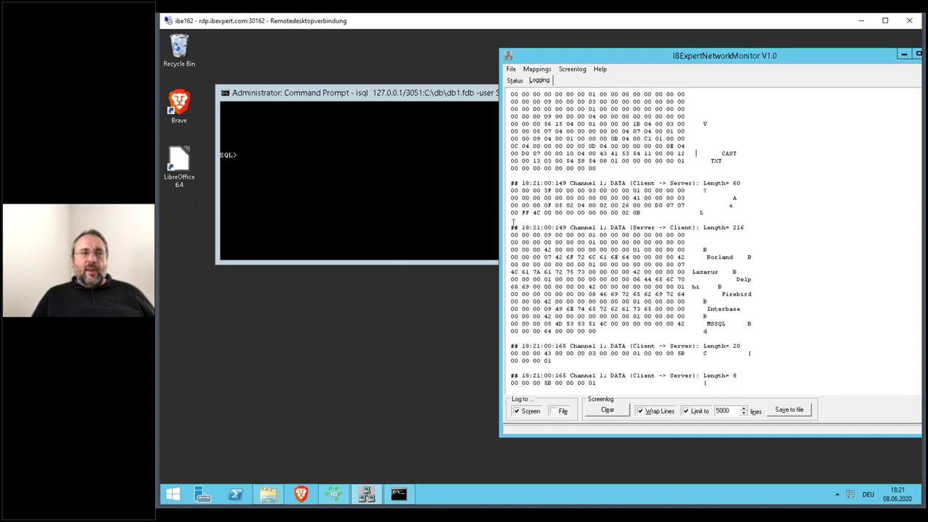
{"action": "left_click_drag", "start_coordinate": [512, 227], "coordinate": [767, 334]}
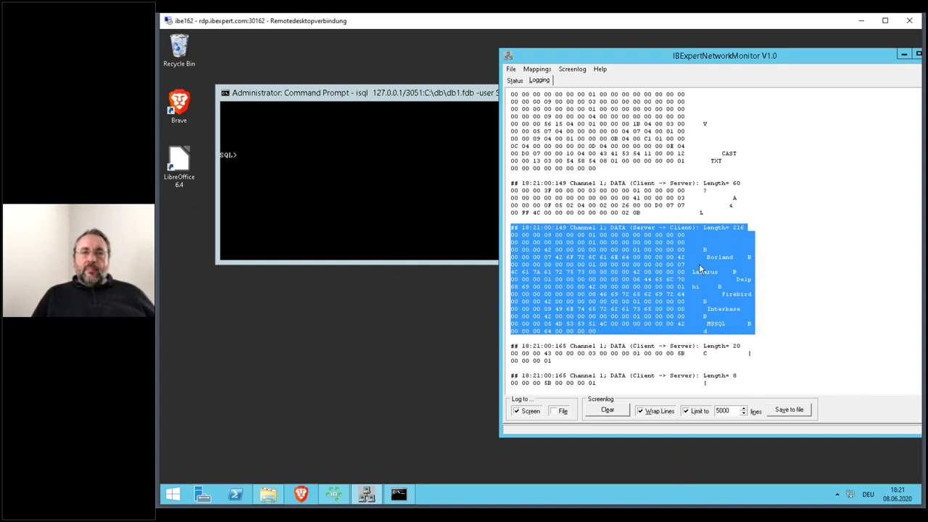
- Edit the recalled varchar(2000) query in isql to cast TXT as char(20)
{"action": "left_click", "coordinate": [323, 92]}
{"action": "key", "text": "Up"}
{"action": "key", "text": "Home"}
{"action": "key", "text": "Right"}
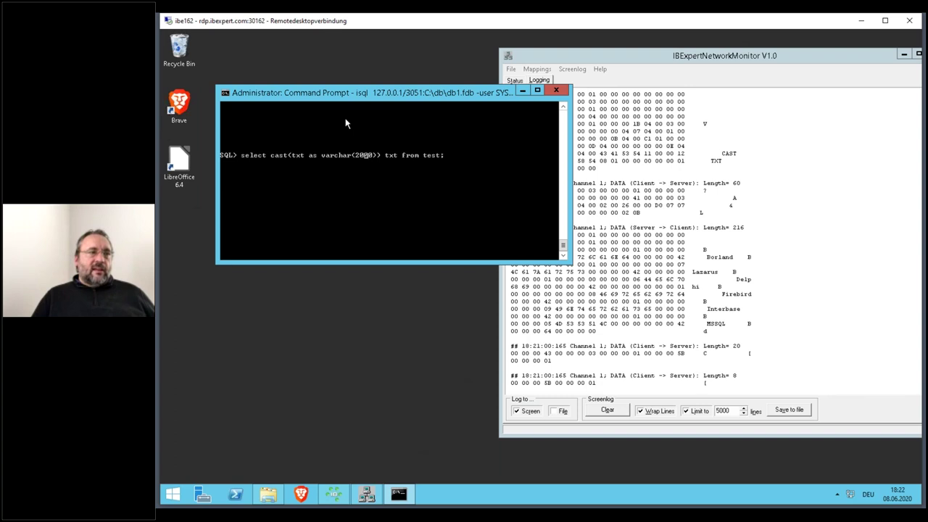
{"action": "key", "text": "Left"}
{"action": "key", "text": "BackSpace"}
{"action": "key", "text": "BackSpace"}
{"action": "key", "text": "Left"}
{"action": "key", "text": "BackSpace"}
{"action": "key", "text": "BackSpace"}
{"action": "key", "text": "BackSpace"}
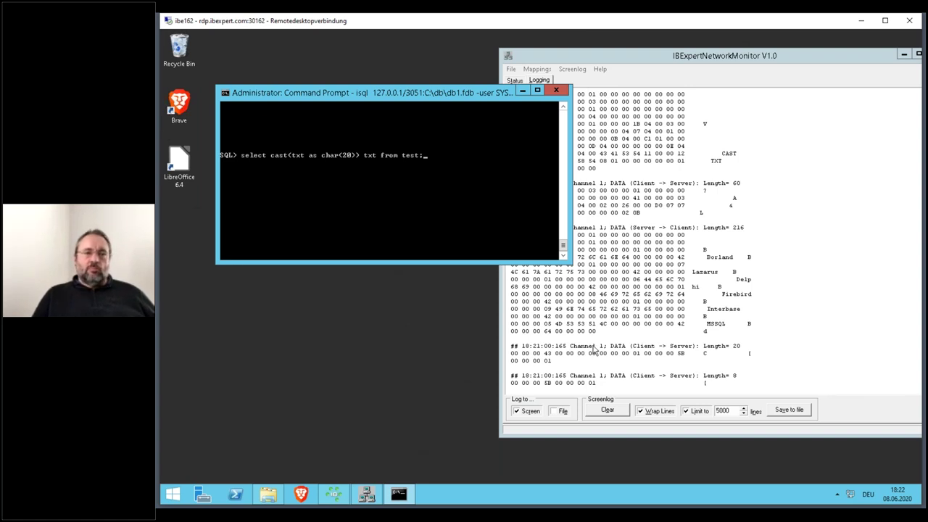
- Clear the packet log and run the char(20) cast query
{"action": "left_click", "coordinate": [621, 411]}
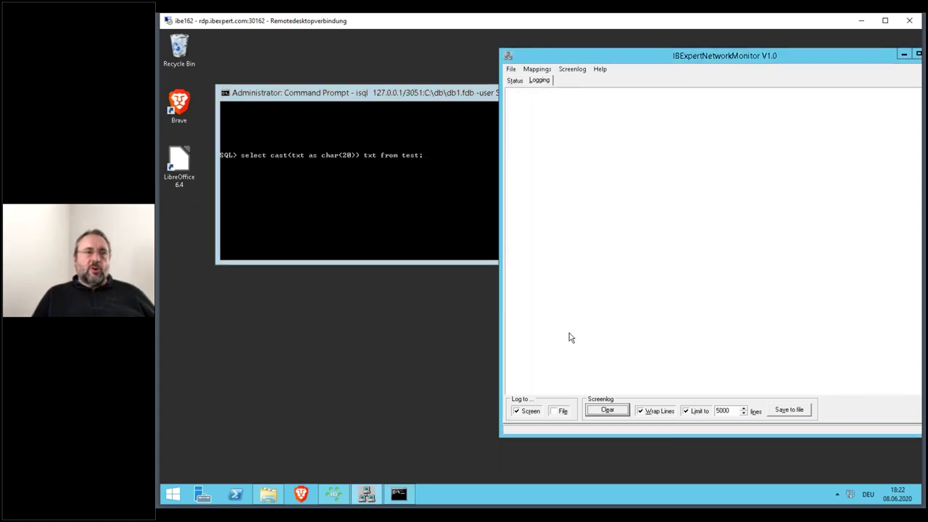
{"action": "left_click", "coordinate": [415, 94]}
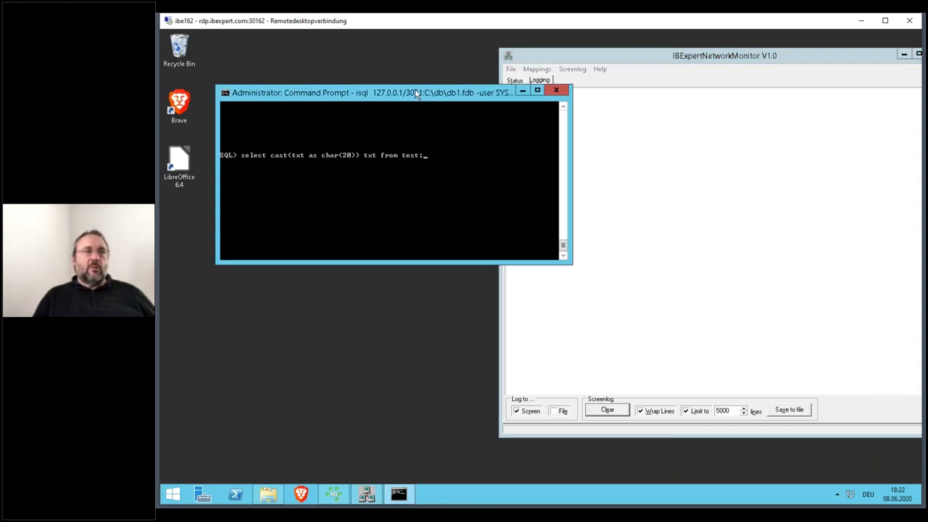
{"action": "key", "text": "Return"}
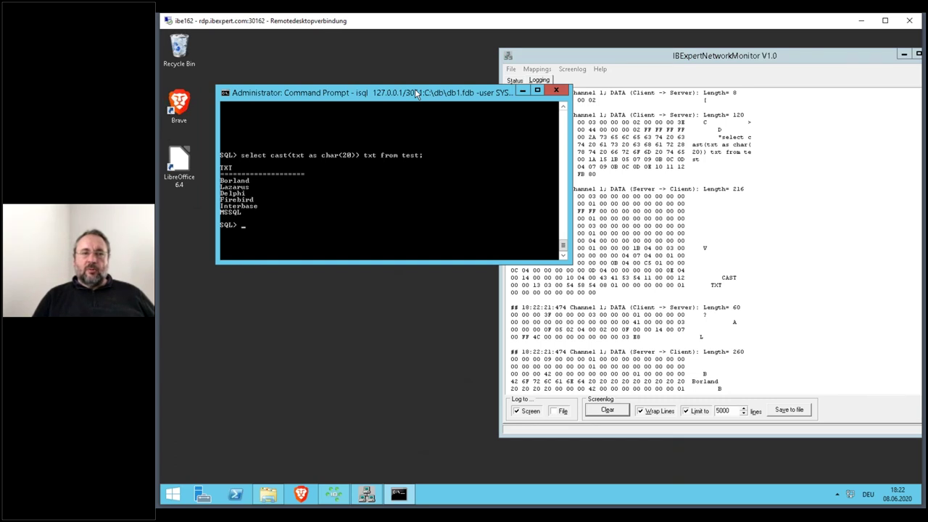
- Select the Length=260 reply value and the padding spaces after Lazarus, then clear the log
{"action": "left_click", "coordinate": [665, 175]}
{"action": "scroll", "coordinate": [665, 175], "scroll_direction": "down", "scroll_amount": 7}
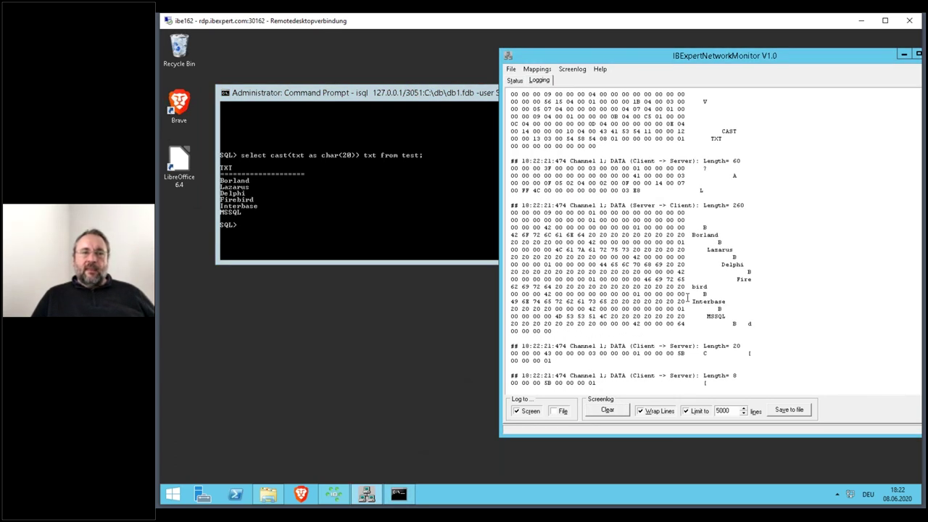
{"action": "scroll", "coordinate": [685, 297], "scroll_direction": "up", "scroll_amount": 1}
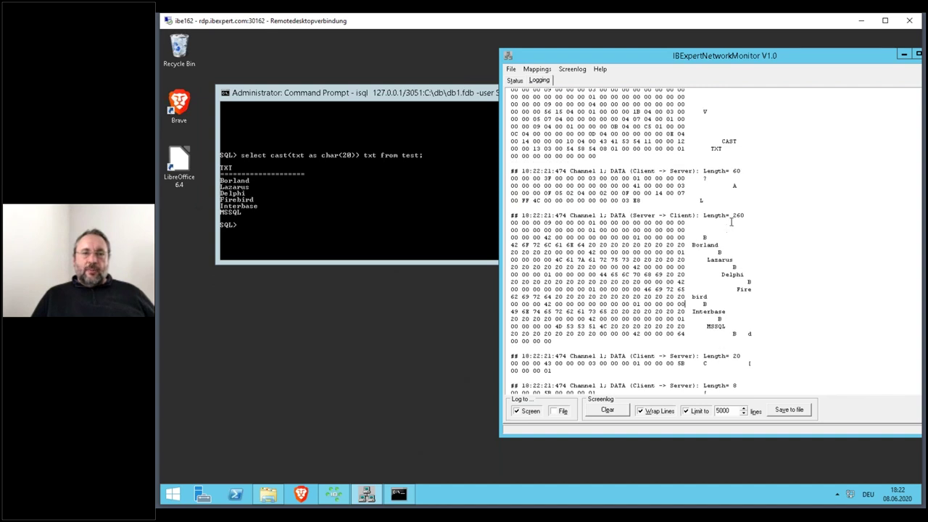
{"action": "double_click", "coordinate": [737, 214]}
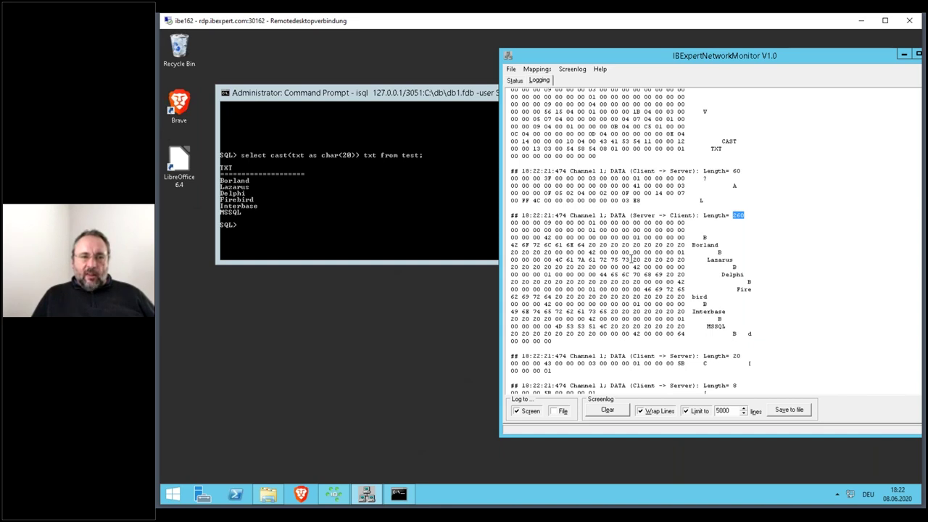
{"action": "left_click_drag", "start_coordinate": [632, 259], "coordinate": [677, 260]}
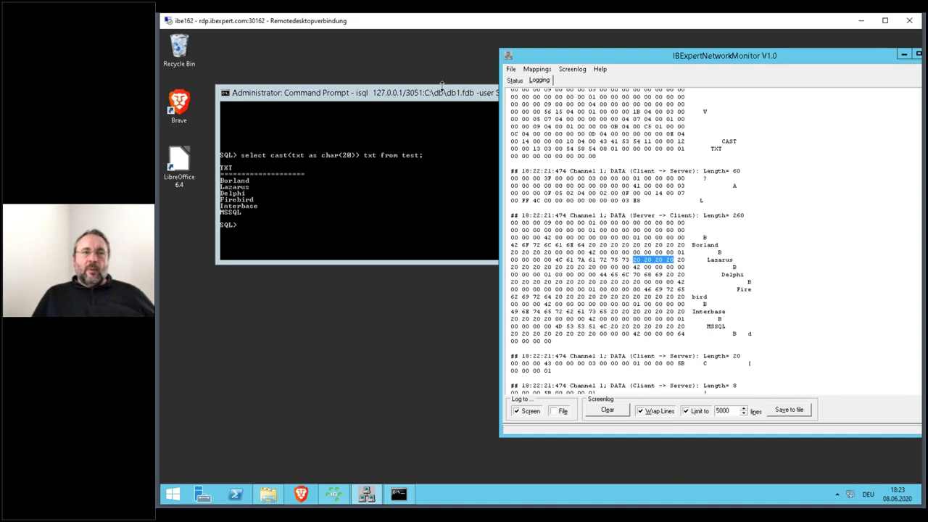
{"action": "left_click", "coordinate": [607, 410]}
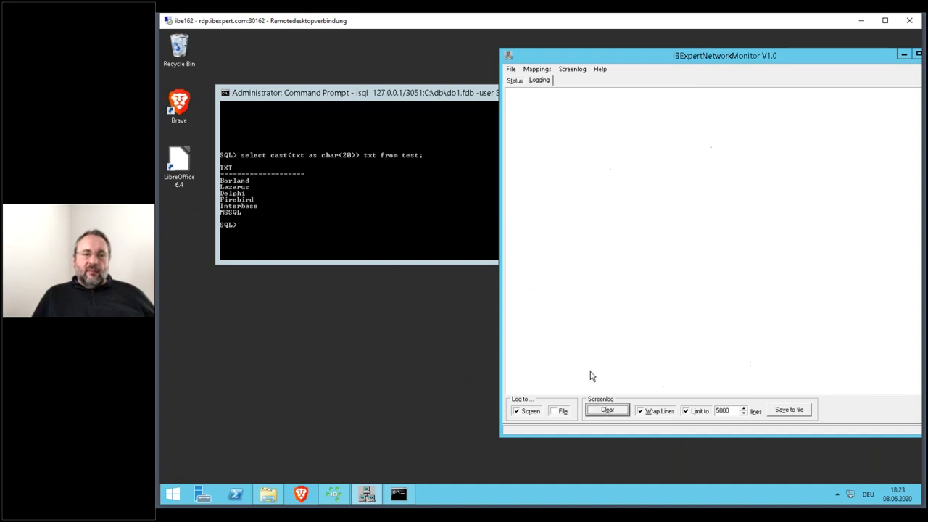
- Recall and rerun the varchar(2000) cast query in isql
{"action": "left_click", "coordinate": [445, 94]}
{"action": "key", "text": "Up"}
{"action": "key", "text": "Up"}
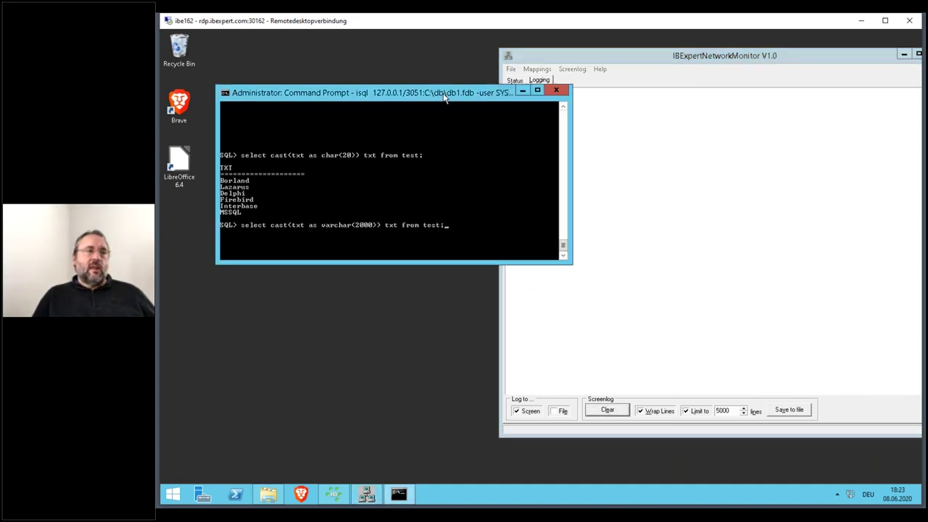
{"action": "key", "text": "Return"}
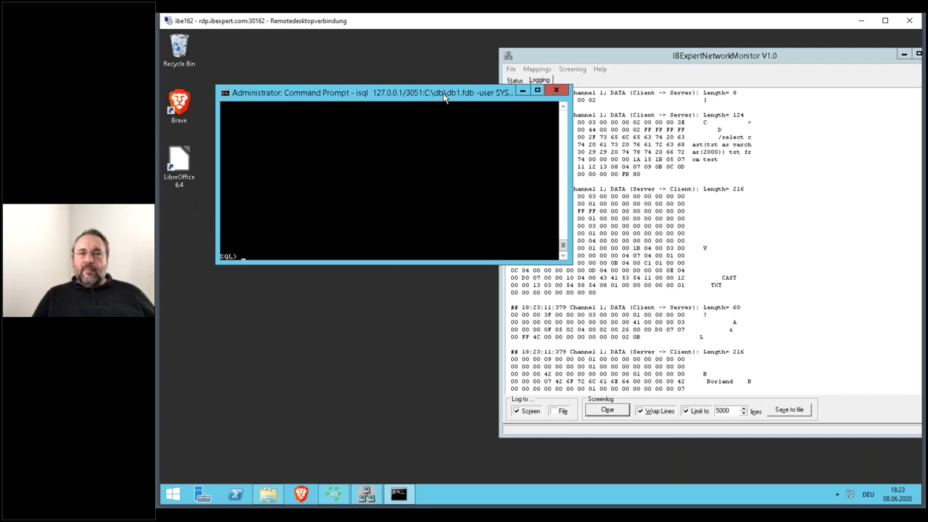
- Highlight the reply bytes between Borland and Lazarus, then between Delphi and Firebird, and recall the query
{"action": "left_click", "coordinate": [710, 212]}
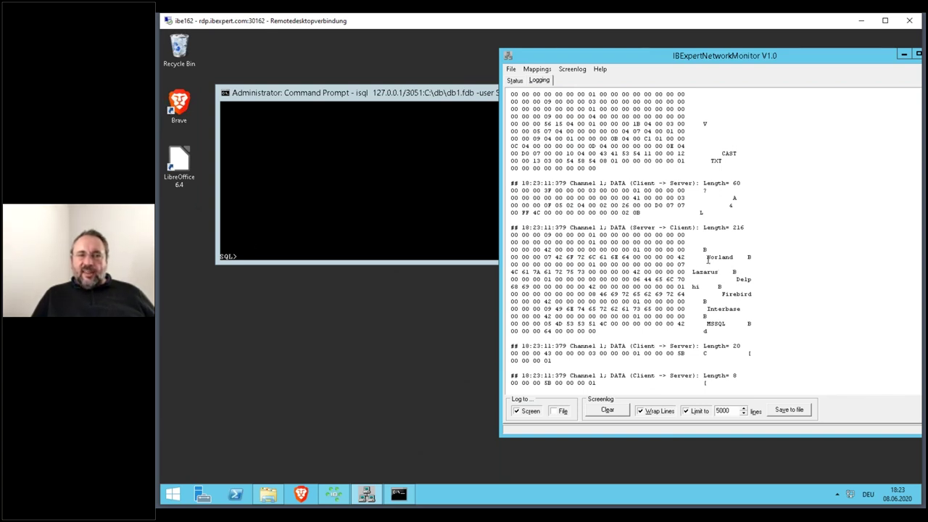
{"action": "left_click_drag", "start_coordinate": [707, 258], "coordinate": [695, 273]}
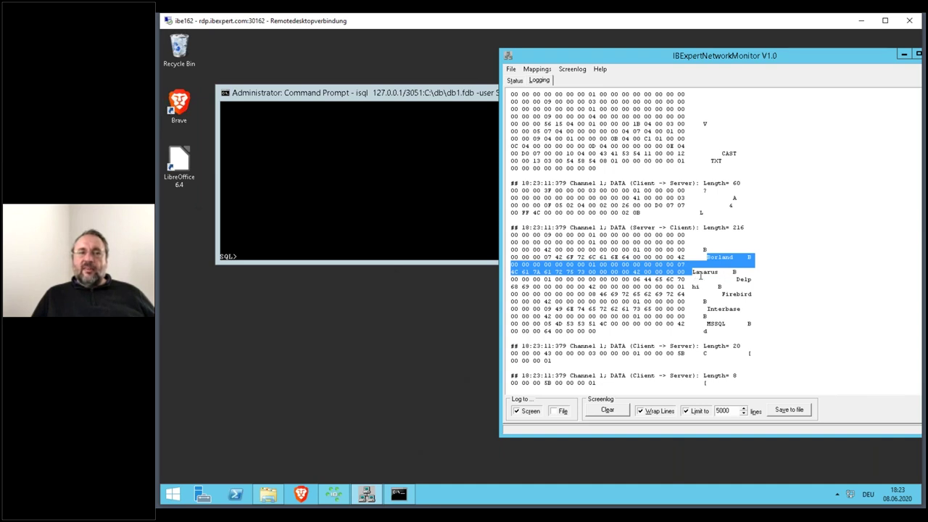
{"action": "left_click", "coordinate": [738, 279]}
{"action": "left_click_drag", "start_coordinate": [738, 279], "coordinate": [722, 294]}
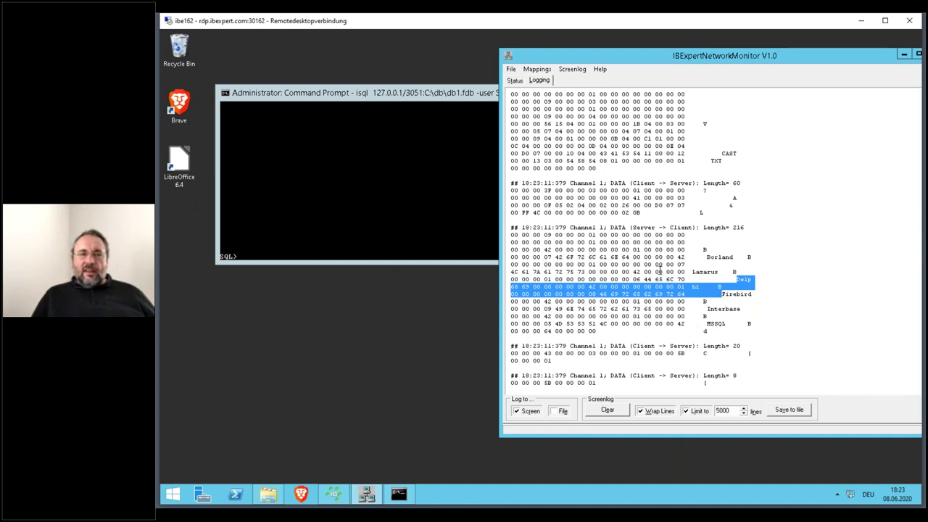
{"action": "left_click", "coordinate": [603, 265]}
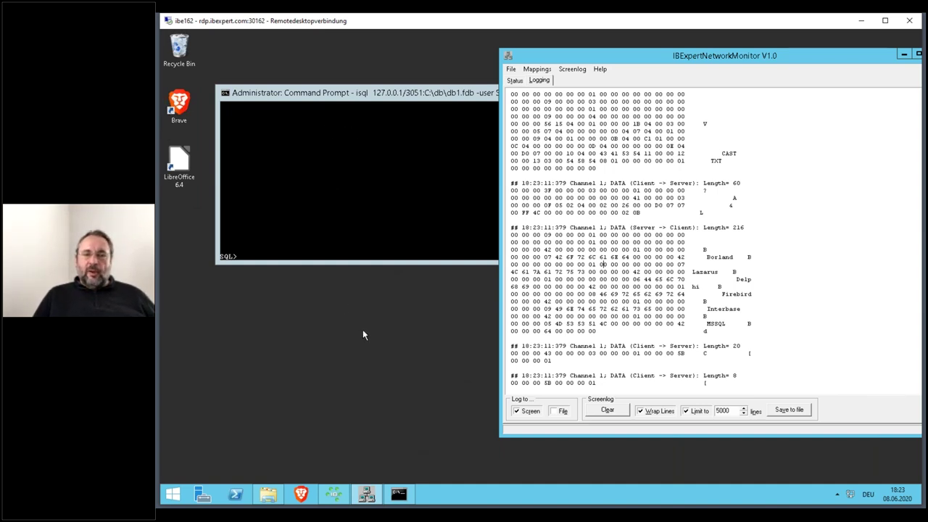
{"action": "left_click", "coordinate": [372, 95]}
{"action": "type", "text": "select cast(txt as varchar(2000)) txt from test;"}
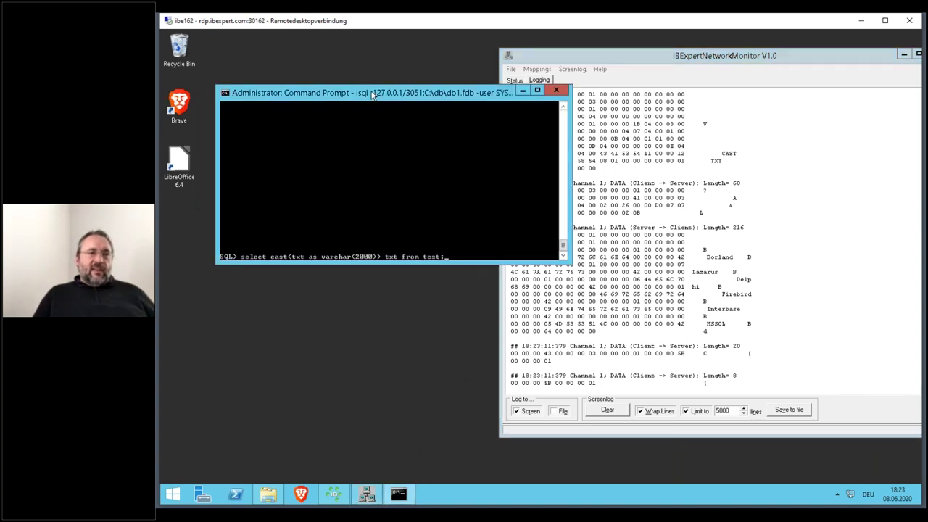
- Clear the log and edit the isql query to cast TXT as char(80)
{"action": "left_click", "coordinate": [618, 410]}
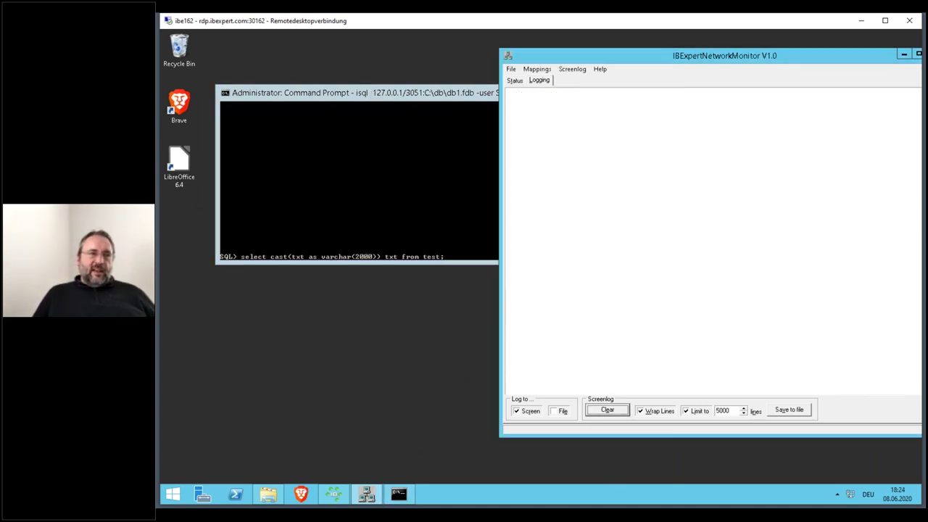
{"action": "left_click", "coordinate": [416, 96]}
{"action": "key", "text": "Left"}
{"action": "key", "text": "Left"}
{"action": "key", "text": "Left"}
{"action": "key", "text": "Left"}
{"action": "key", "text": "Left"}
{"action": "key", "text": "Left"}
{"action": "key", "text": "Left"}
{"action": "key", "text": "Left"}
{"action": "key", "text": "Left"}
{"action": "key", "text": "Left"}
{"action": "key", "text": "Left"}
{"action": "key", "text": "Left"}
{"action": "key", "text": "Left"}
{"action": "key", "text": "Left"}
{"action": "key", "text": "Left"}
{"action": "key", "text": "Left"}
{"action": "key", "text": "Left"}
{"action": "key", "text": "BackSpace"}
{"action": "key", "text": "BackSpace"}
{"action": "key", "text": "Left"}
{"action": "key", "text": "Left"}
{"action": "key", "text": "Left"}
{"action": "key", "text": "Left"}
{"action": "key", "text": "Left"}
{"action": "key", "text": "Left"}
{"action": "key", "text": "Left"}
{"action": "key", "text": "BackSpace"}
{"action": "key", "text": "BackSpace"}
{"action": "key", "text": "BackSpace"}
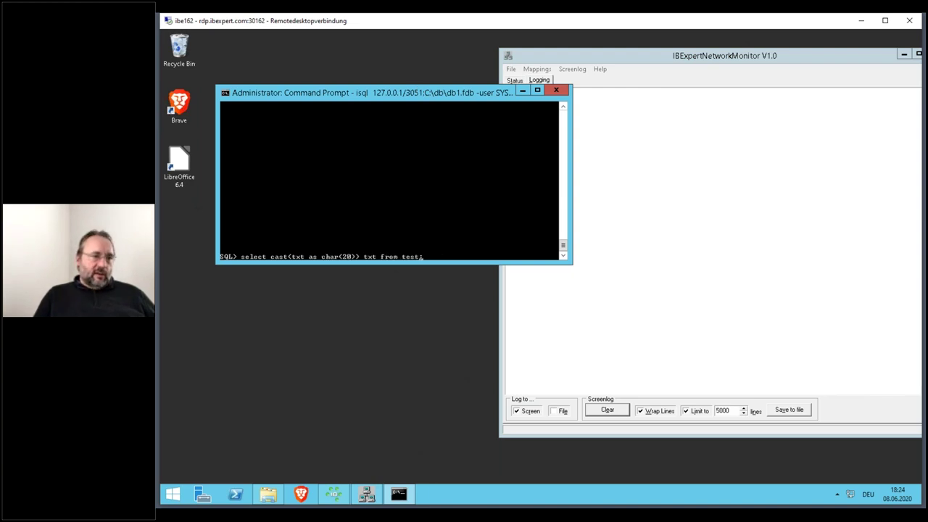
{"action": "key", "text": "BackSpace"}
{"action": "type", "text": "8"}
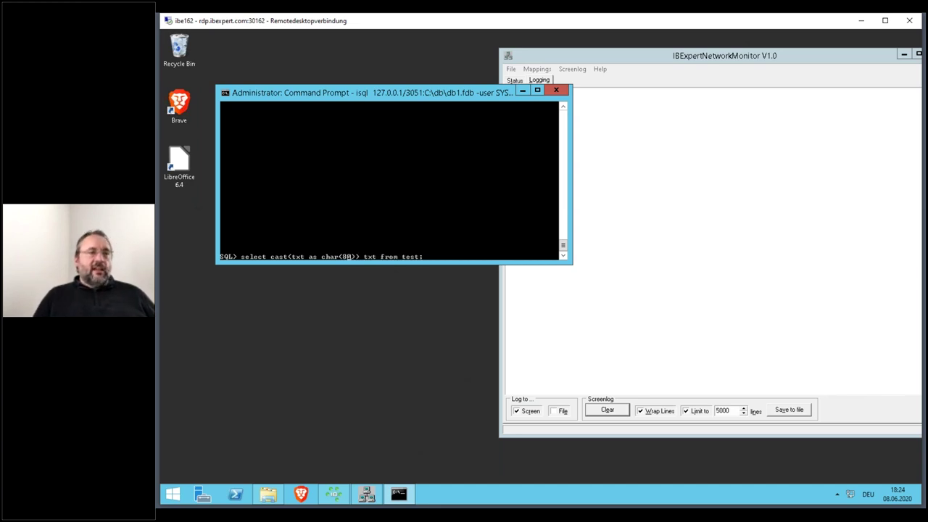
- Run the char(80) query, scroll through its 620-byte space-padded reply, then clear the log
{"action": "key", "text": "Return"}
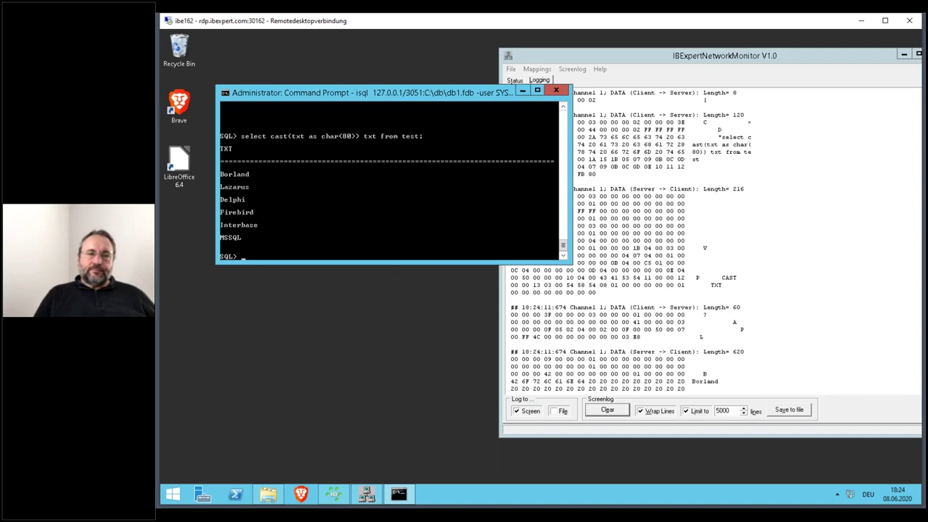
{"action": "left_click", "coordinate": [733, 355]}
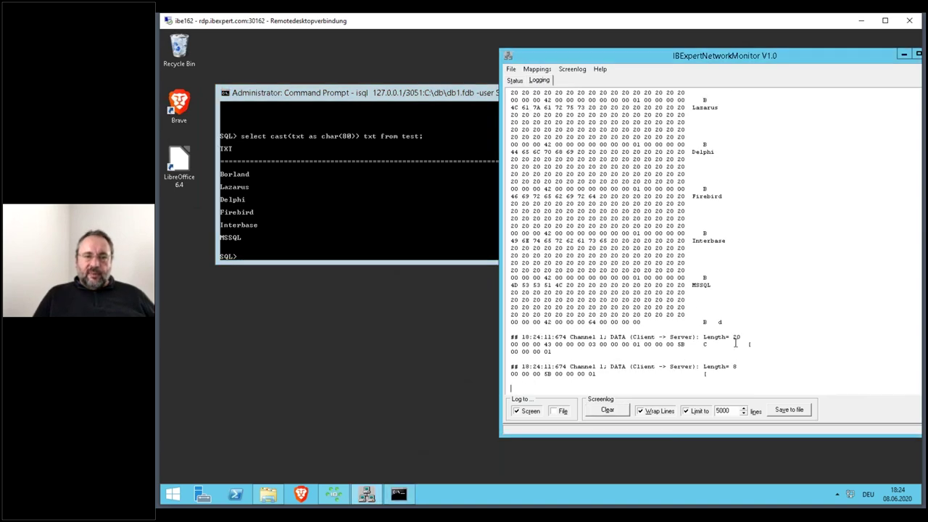
{"action": "scroll", "coordinate": [732, 253], "scroll_direction": "up", "scroll_amount": 4}
{"action": "scroll", "coordinate": [732, 253], "scroll_direction": "up", "scroll_amount": 6}
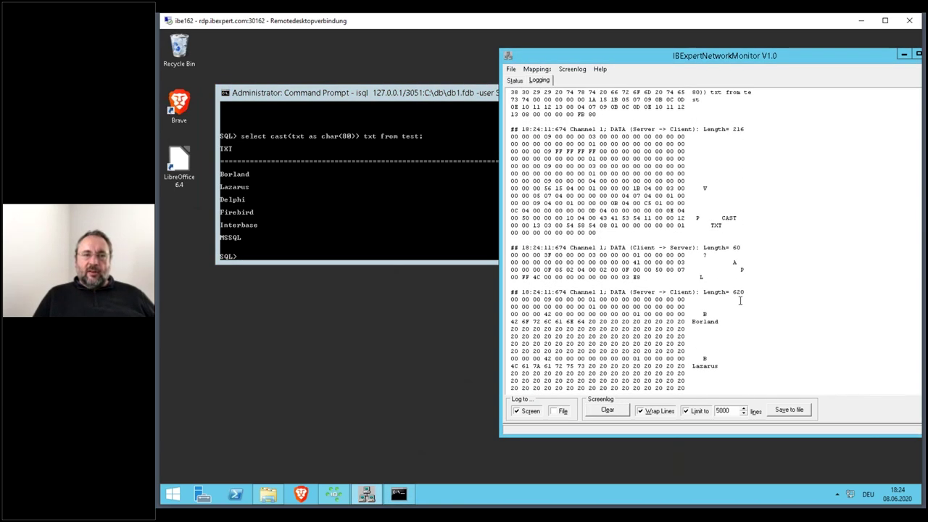
{"action": "scroll", "coordinate": [720, 317], "scroll_direction": "down", "scroll_amount": 1}
{"action": "scroll", "coordinate": [717, 283], "scroll_direction": "down", "scroll_amount": 2}
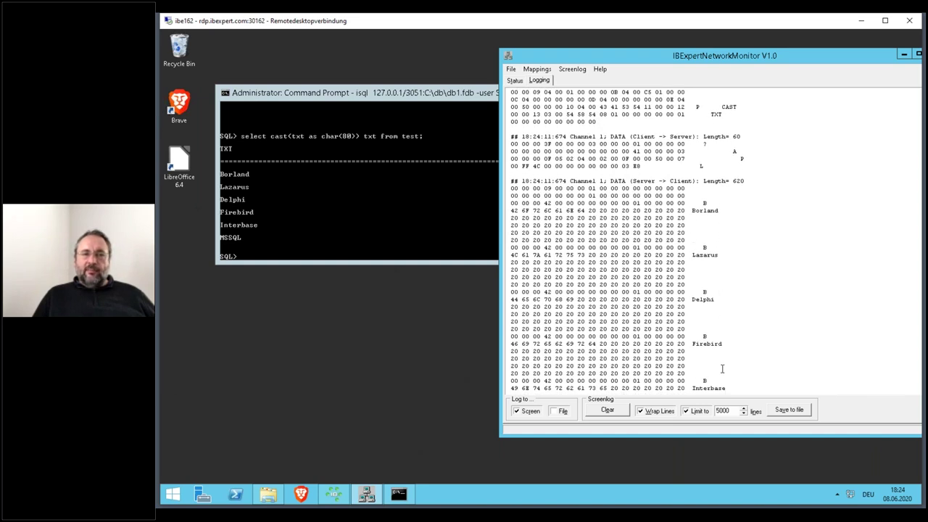
{"action": "scroll", "coordinate": [730, 341], "scroll_direction": "down", "scroll_amount": 1}
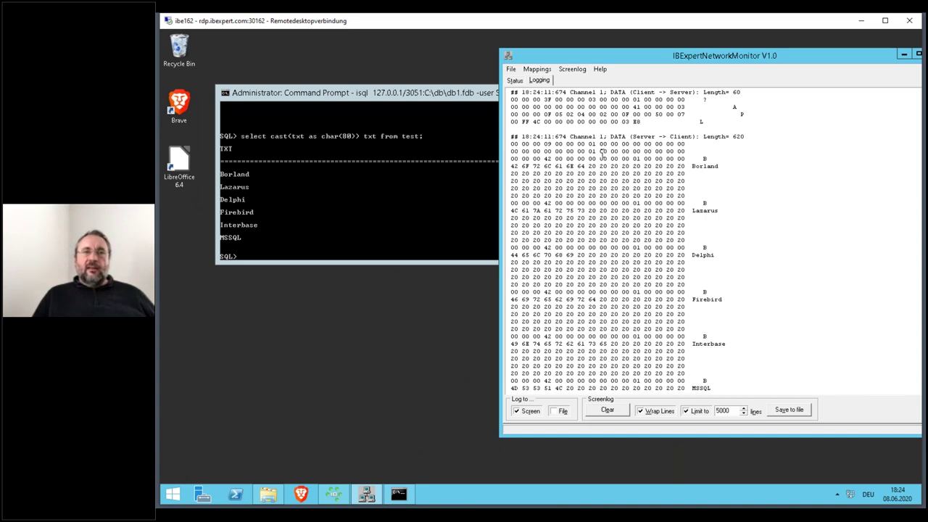
{"action": "left_click", "coordinate": [608, 410]}
- Change the recalled char(80) query to char(8000) and run it
{"action": "left_click", "coordinate": [450, 93]}
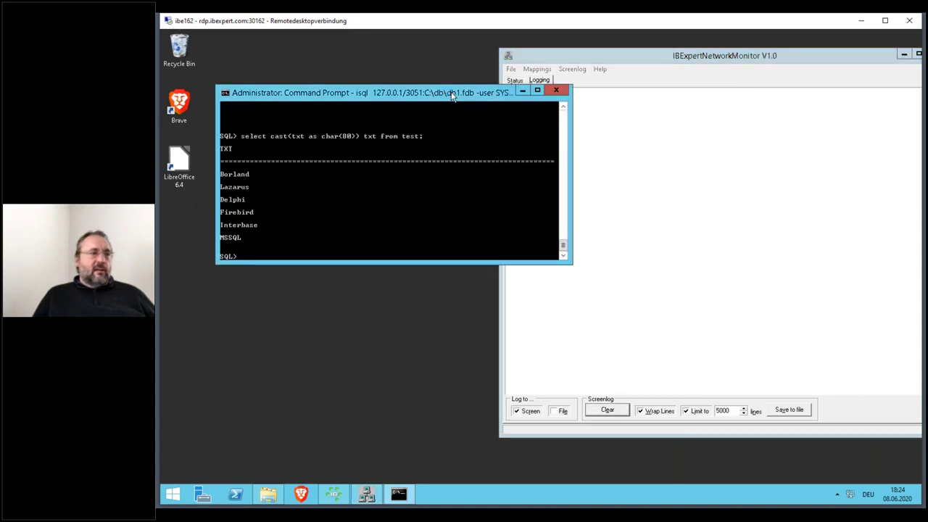
{"action": "key", "text": "Up"}
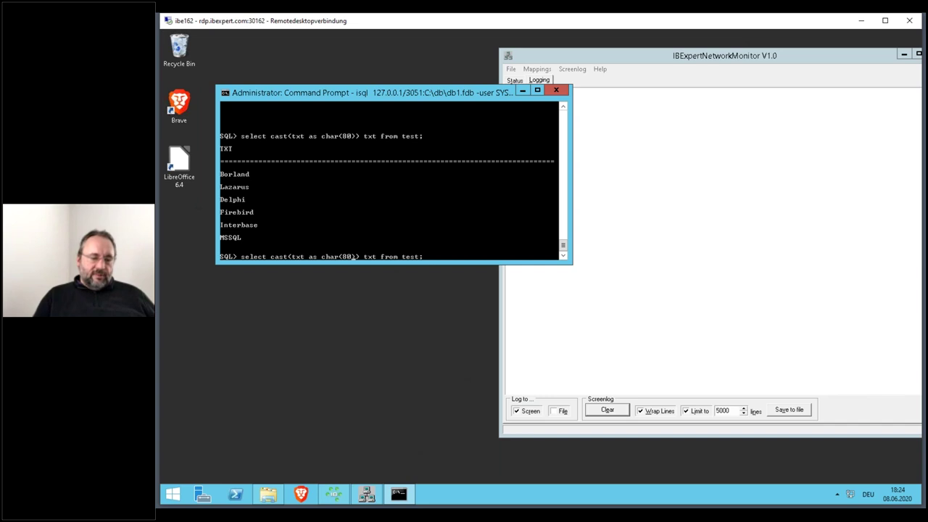
{"action": "type", "text": "00"}
{"action": "key", "text": "Return"}
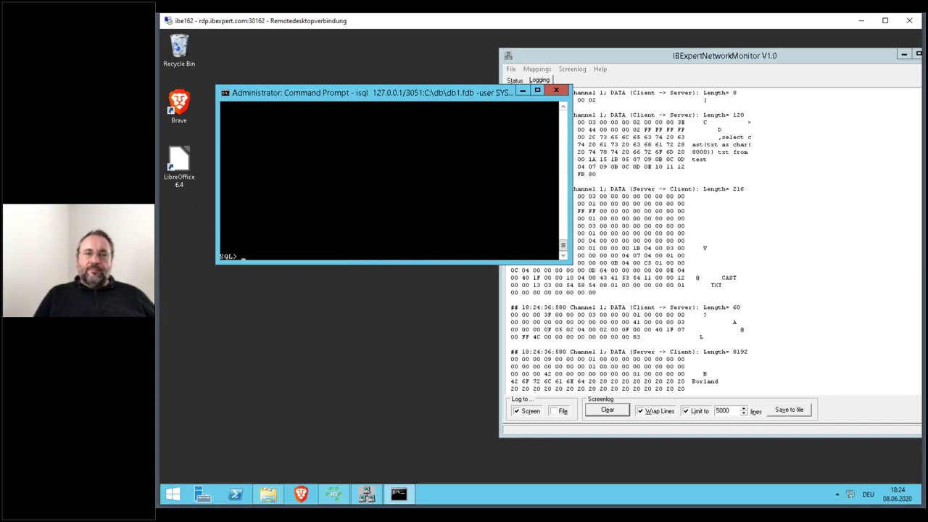
- Shift the monitor window left and scroll its log to the top of the 8192-byte reply
{"action": "left_click", "coordinate": [665, 198]}
{"action": "scroll", "coordinate": [665, 198], "scroll_direction": "up", "scroll_amount": 3}
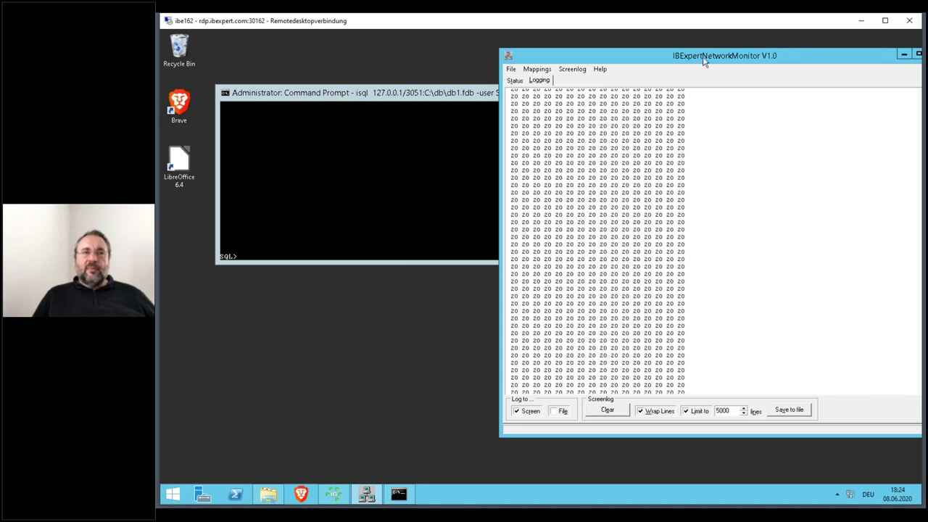
{"action": "left_click_drag", "start_coordinate": [698, 64], "coordinate": [652, 59]}
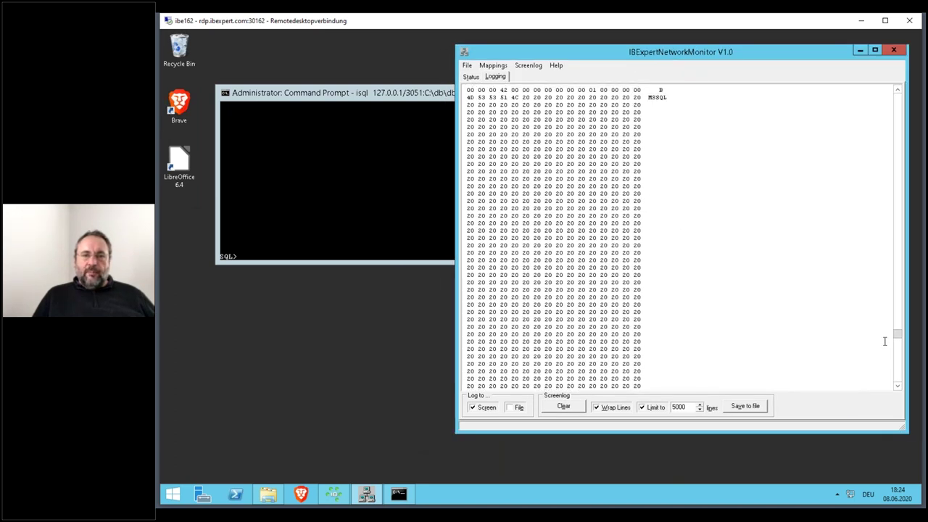
{"action": "left_click_drag", "start_coordinate": [898, 337], "coordinate": [899, 96]}
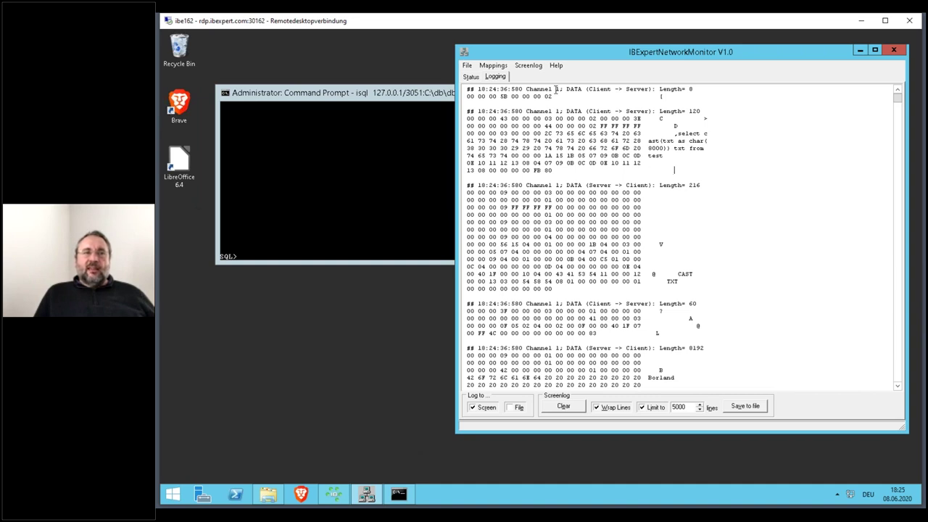
- Empty the network monitor's packet log
{"action": "left_click", "coordinate": [413, 101]}
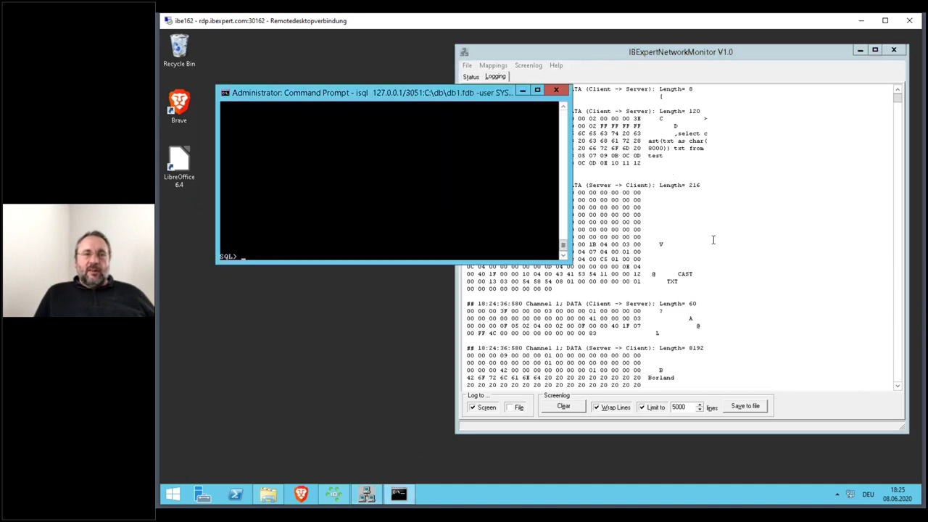
{"action": "left_click", "coordinate": [591, 400]}
{"action": "left_click", "coordinate": [563, 406]}
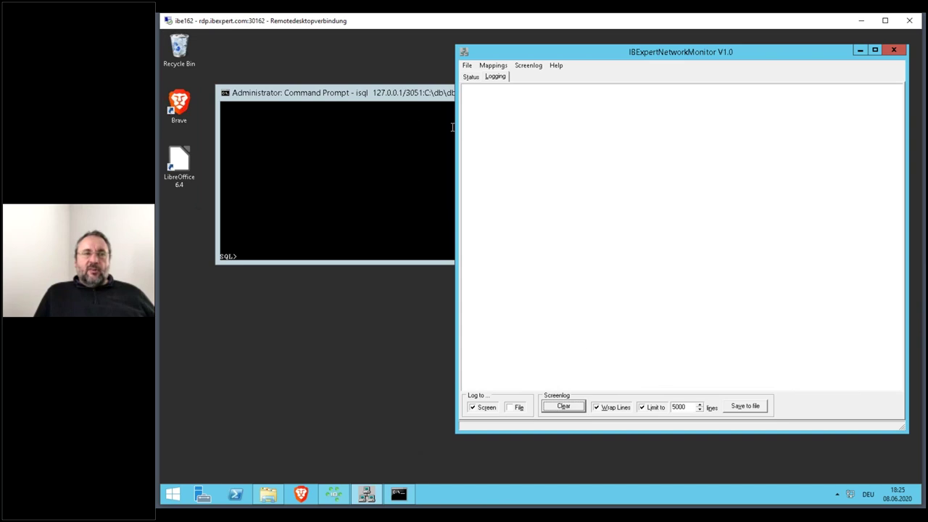
- Edit the recalled query to cast TXT as varchar(80) and run it
{"action": "left_click", "coordinate": [410, 92]}
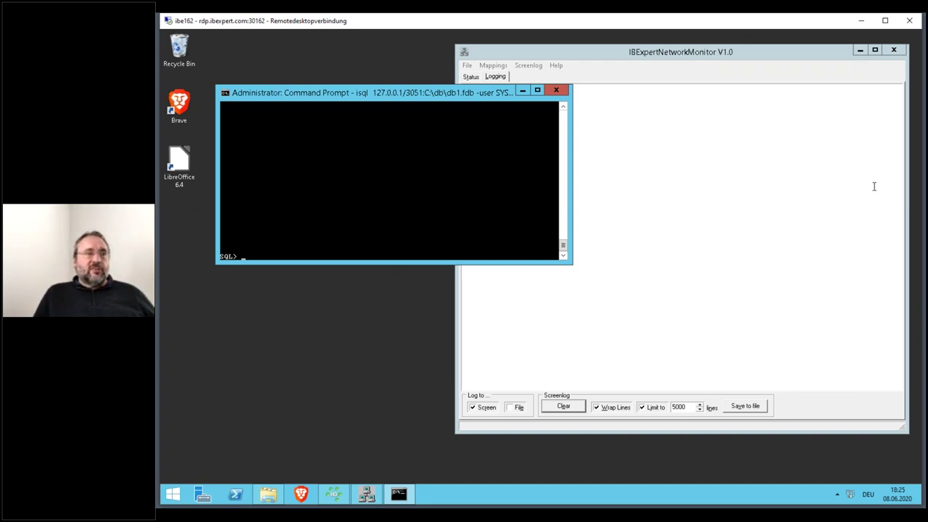
{"action": "key", "text": "Up"}
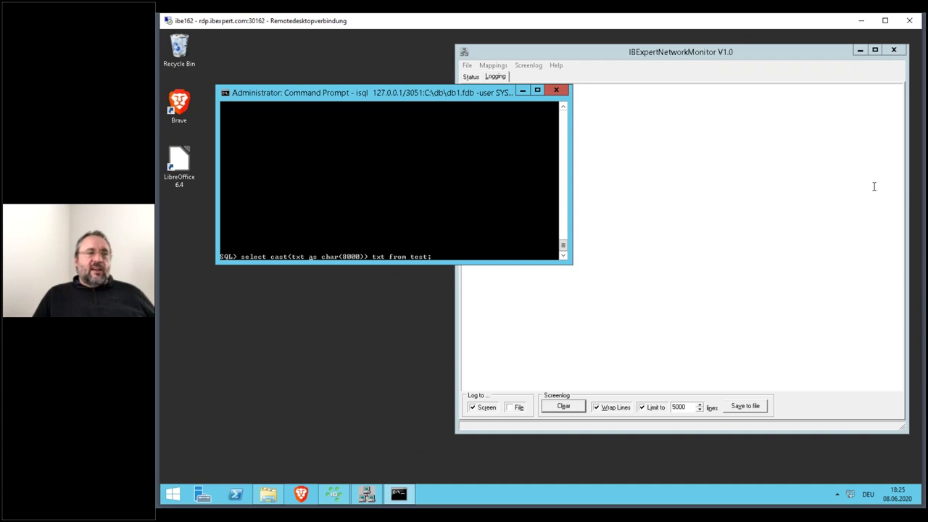
{"action": "key", "text": "Right"}
{"action": "key", "text": "Right"}
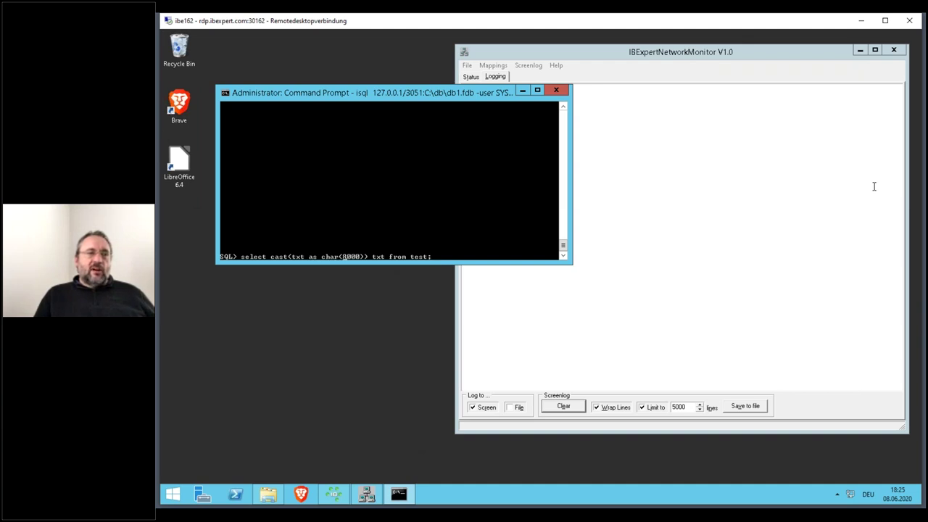
{"action": "type", "text": "varc"}
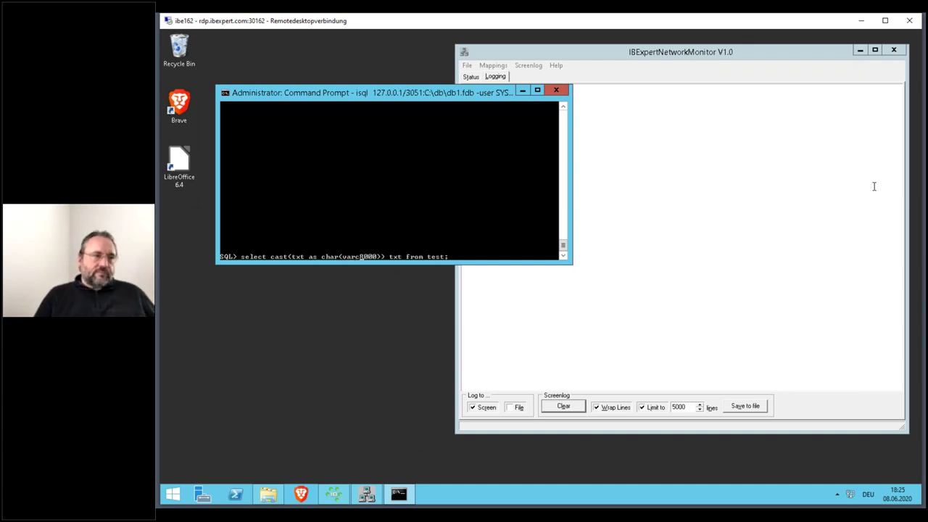
{"action": "key", "text": "BackSpace"}
{"action": "key", "text": "BackSpace"}
{"action": "key", "text": "BackSpace"}
{"action": "key", "text": "BackSpace"}
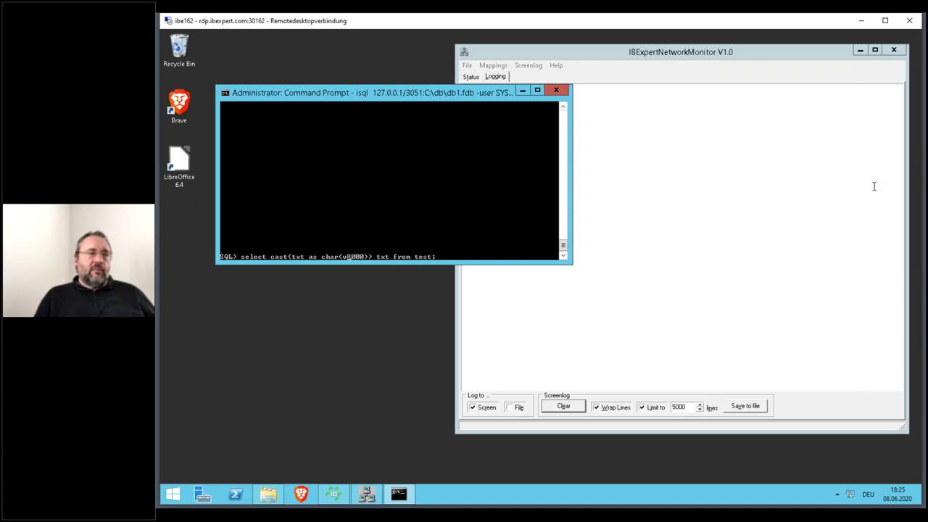
{"action": "key", "text": "Left"}
{"action": "key", "text": "Left"}
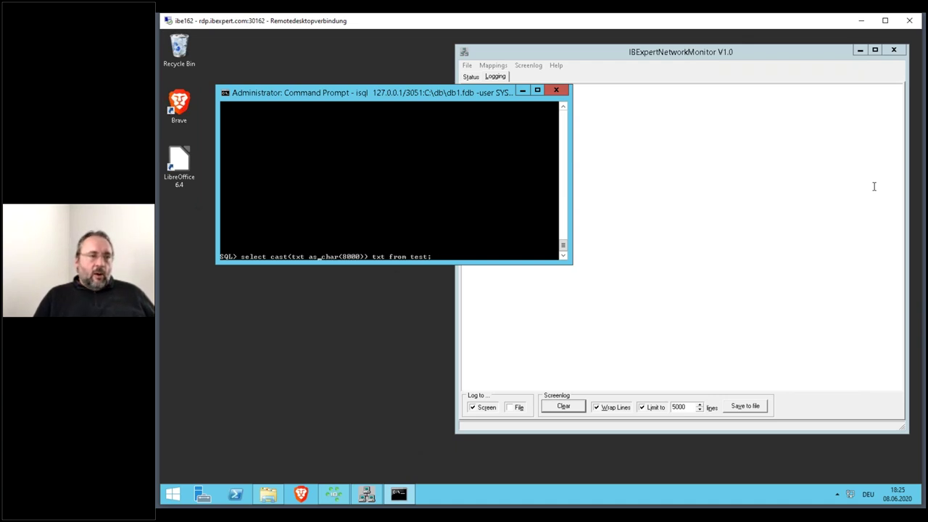
{"action": "type", "text": "var"}
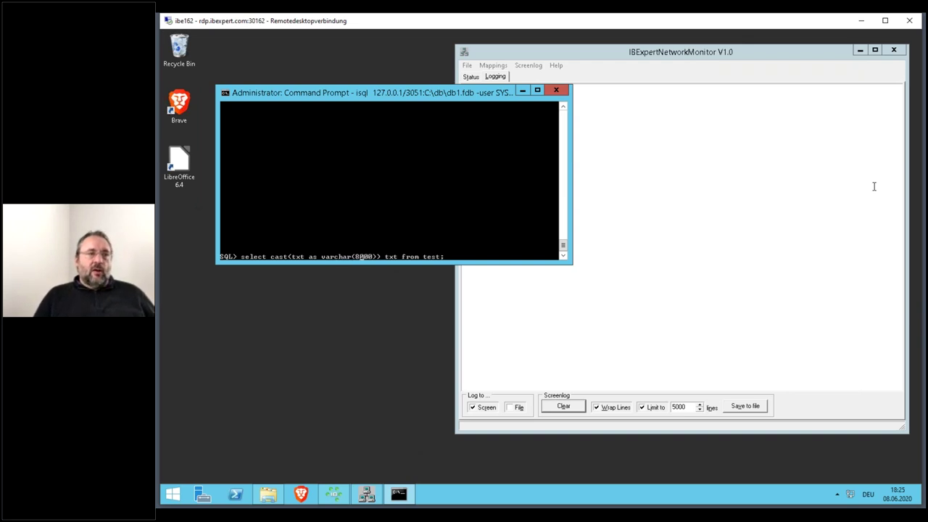
{"action": "key", "text": "Delete"}
{"action": "key", "text": "Delete"}
{"action": "key", "text": "Delete"}
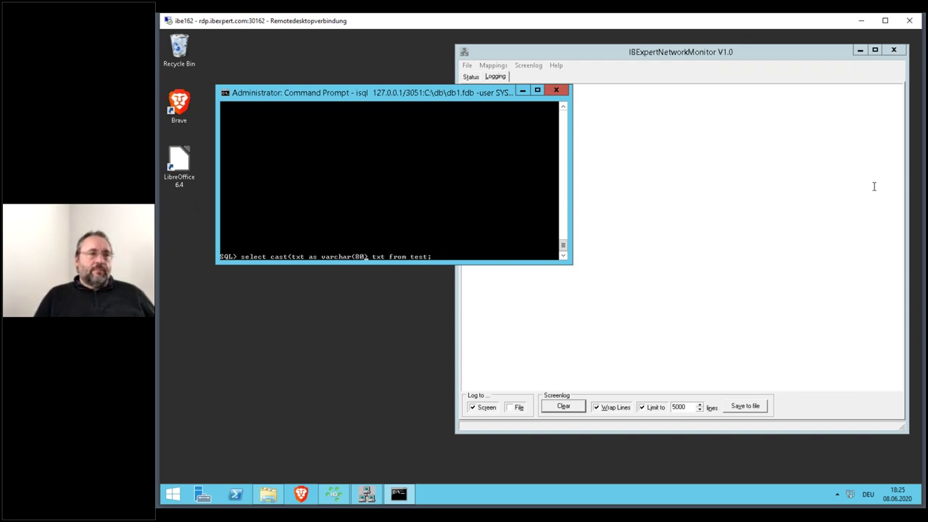
{"action": "key", "text": "Return"}
- Add the missing closing parenthesis, rerun the query, then clear the packet log
{"action": "key", "text": "Up"}
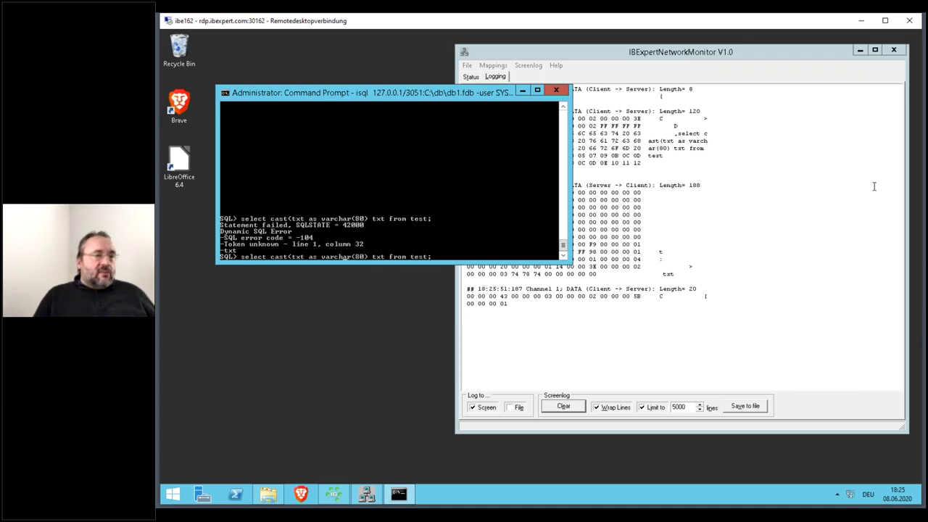
{"action": "type", "text": ")"}
{"action": "key", "text": "Return"}
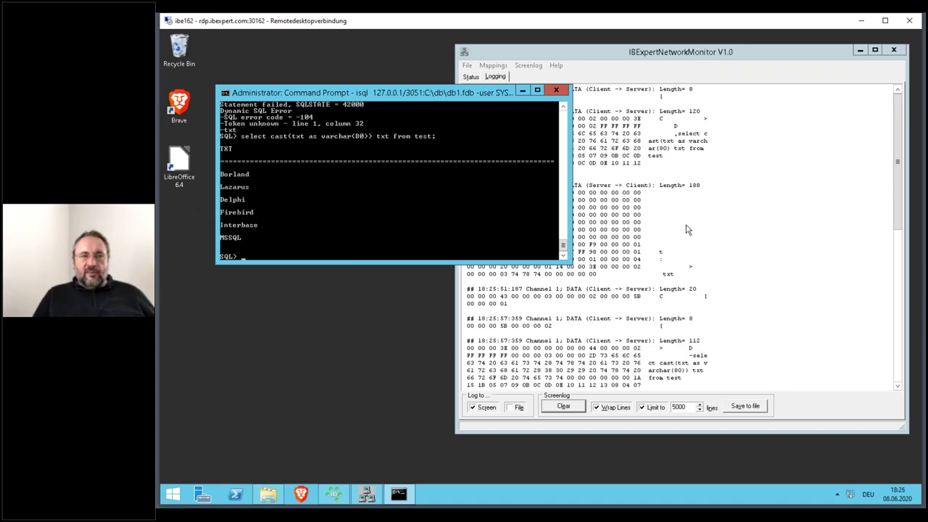
{"action": "left_click", "coordinate": [719, 264]}
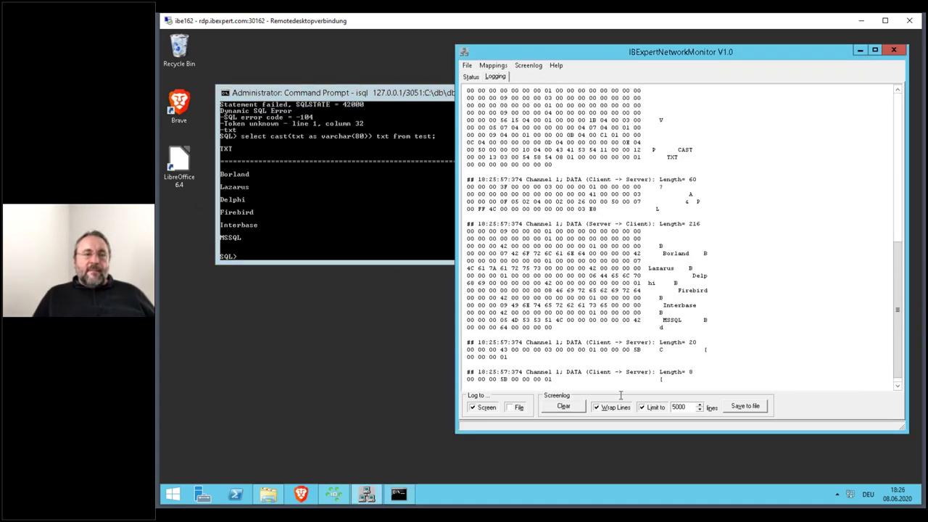
{"action": "left_click", "coordinate": [561, 406]}
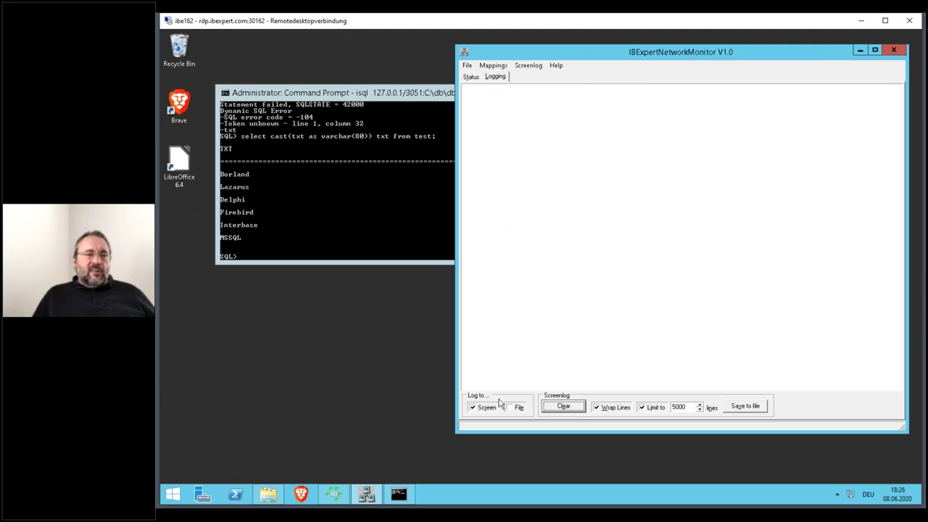
- Rerun the varchar(80) select query in isql
{"action": "left_click", "coordinate": [395, 89]}
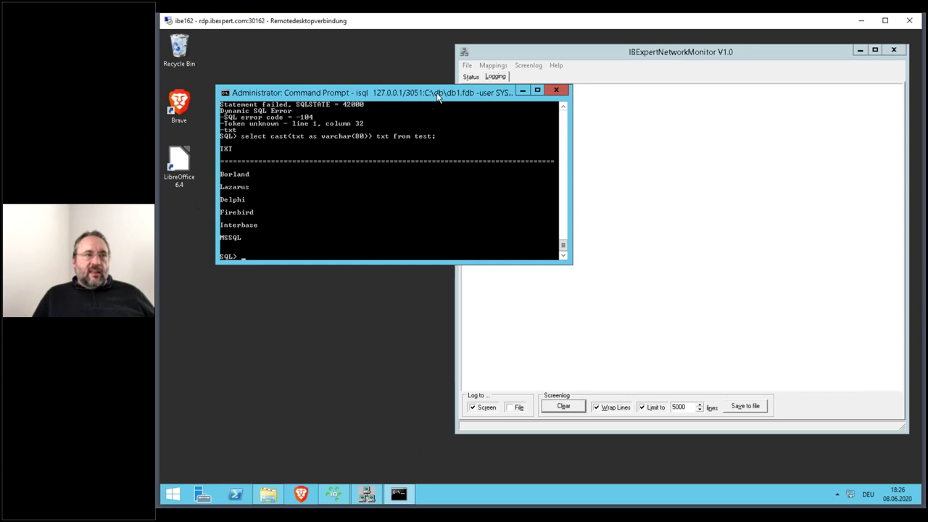
{"action": "key", "text": "Up"}
{"action": "key", "text": "Return"}
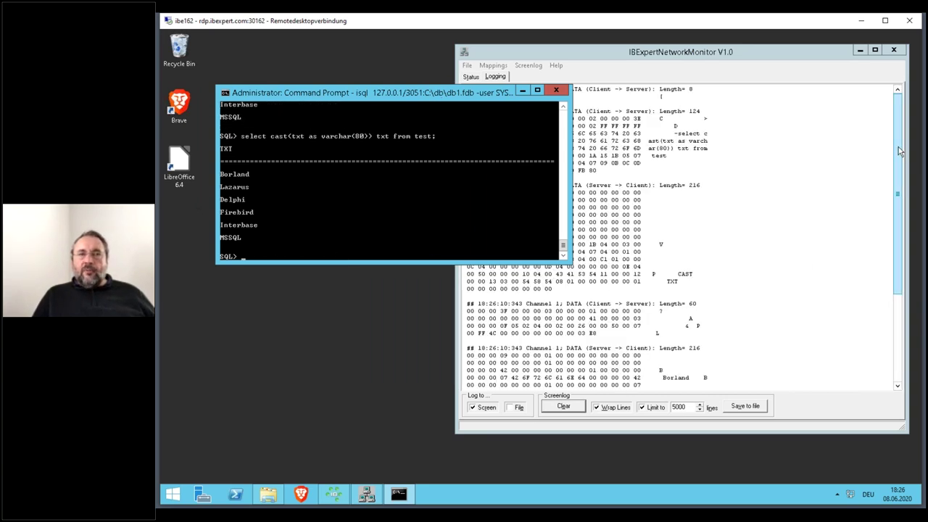
- Stretch the monitor window taller at top and bottom to view the packets, then clear the log
{"action": "left_click", "coordinate": [854, 120]}
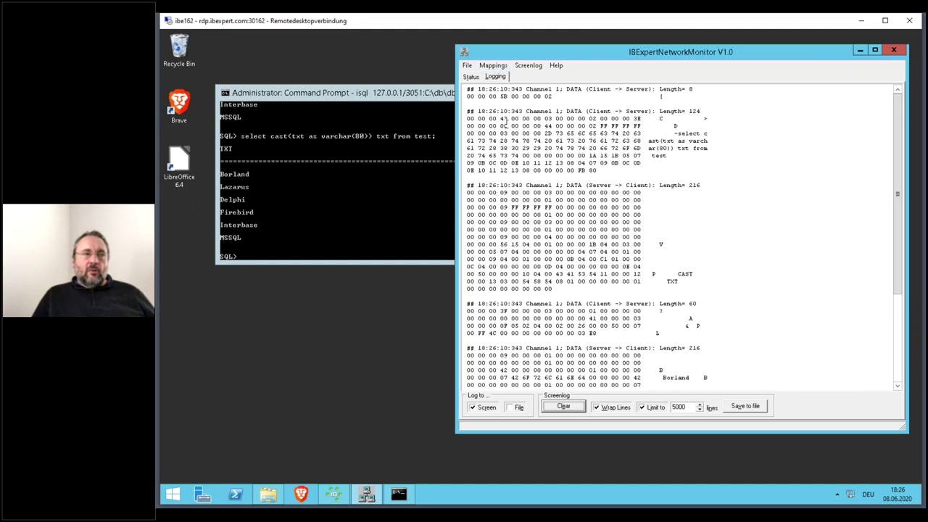
{"action": "scroll", "coordinate": [537, 359], "scroll_direction": "down", "scroll_amount": 6}
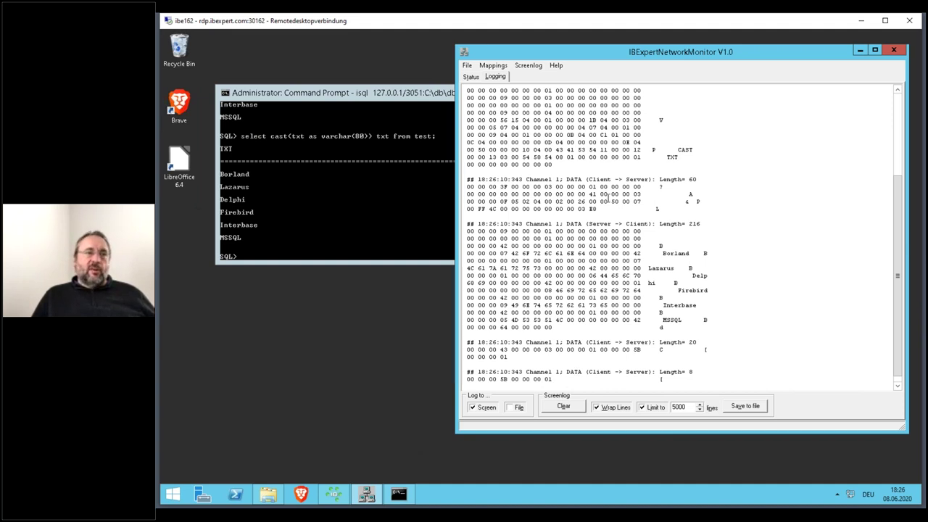
{"action": "scroll", "coordinate": [607, 199], "scroll_direction": "up", "scroll_amount": 4}
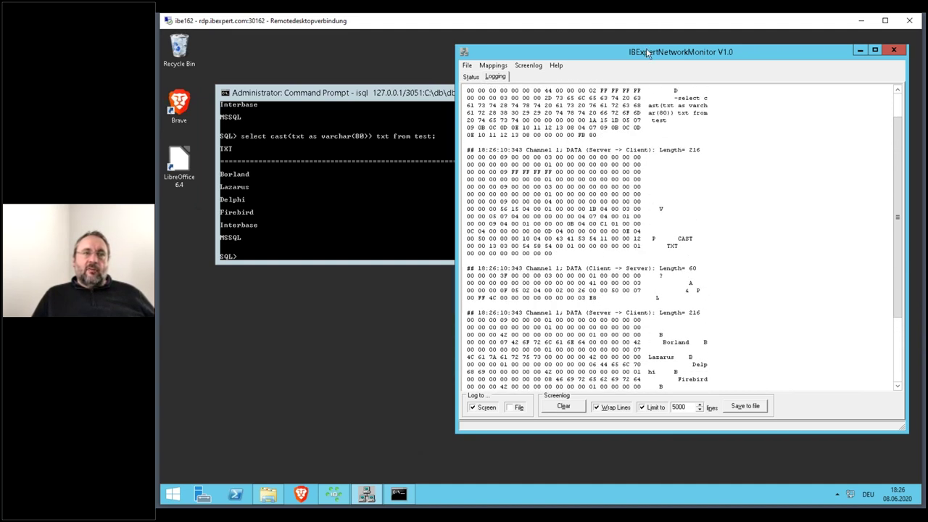
{"action": "left_click_drag", "start_coordinate": [647, 43], "coordinate": [655, 29]}
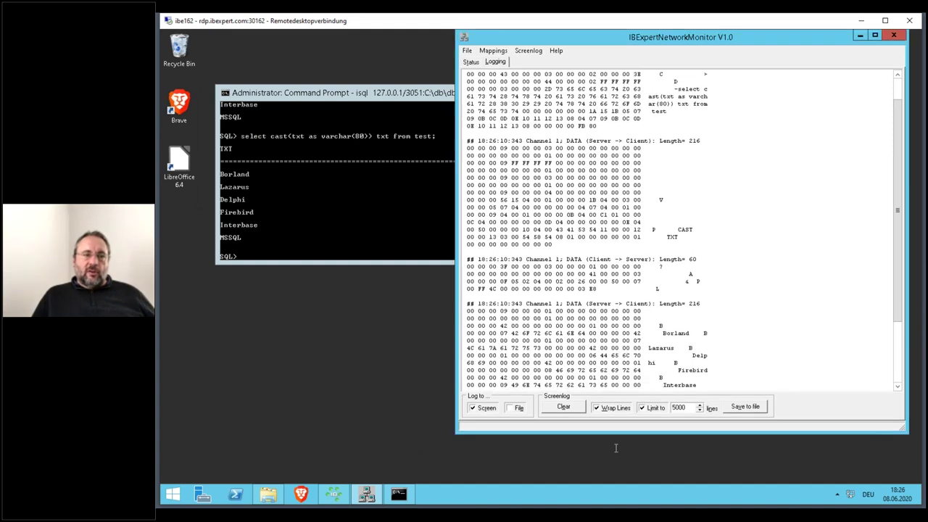
{"action": "left_click_drag", "start_coordinate": [633, 433], "coordinate": [621, 483]}
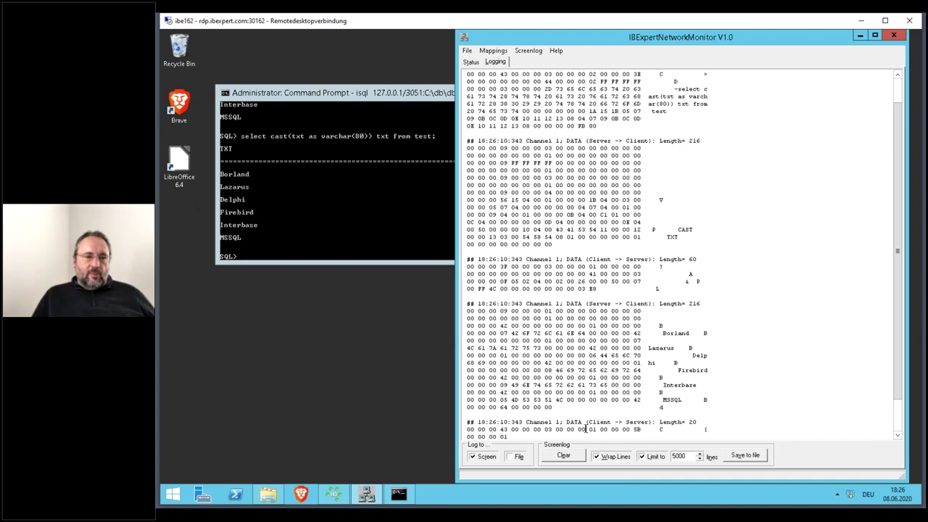
{"action": "scroll", "coordinate": [571, 426], "scroll_direction": "up", "scroll_amount": 3}
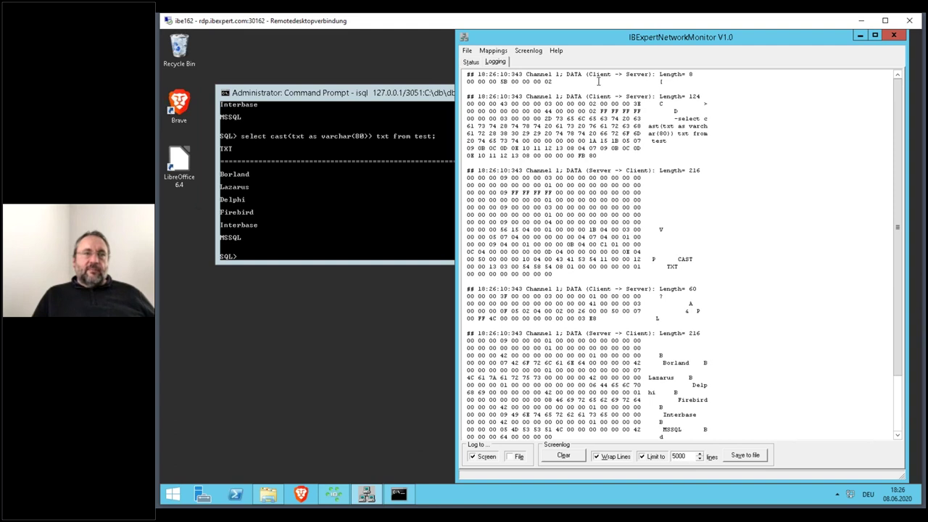
{"action": "left_click", "coordinate": [567, 455]}
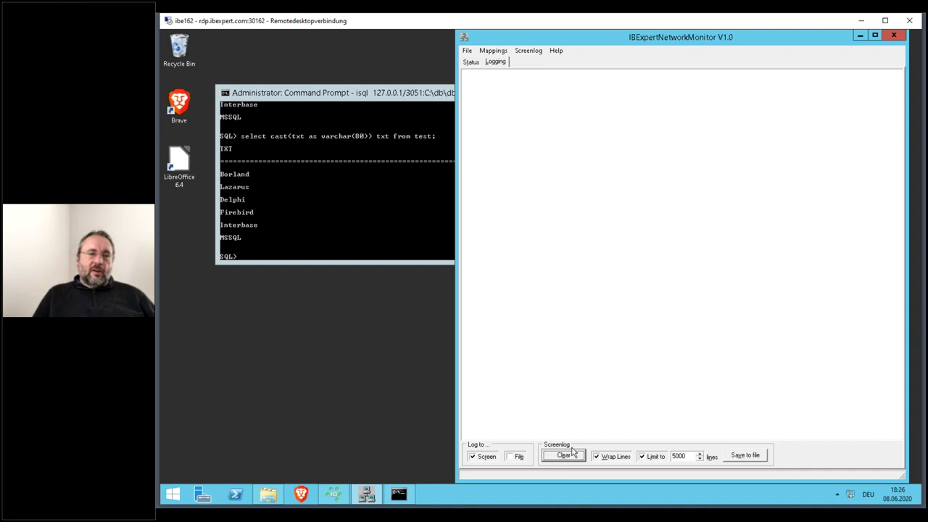
- Rerun the varchar(80) query, review its 216-byte reply in the monitor, then return to isql
{"action": "left_click", "coordinate": [375, 98]}
{"action": "key", "text": "Up"}
{"action": "key", "text": "Return"}
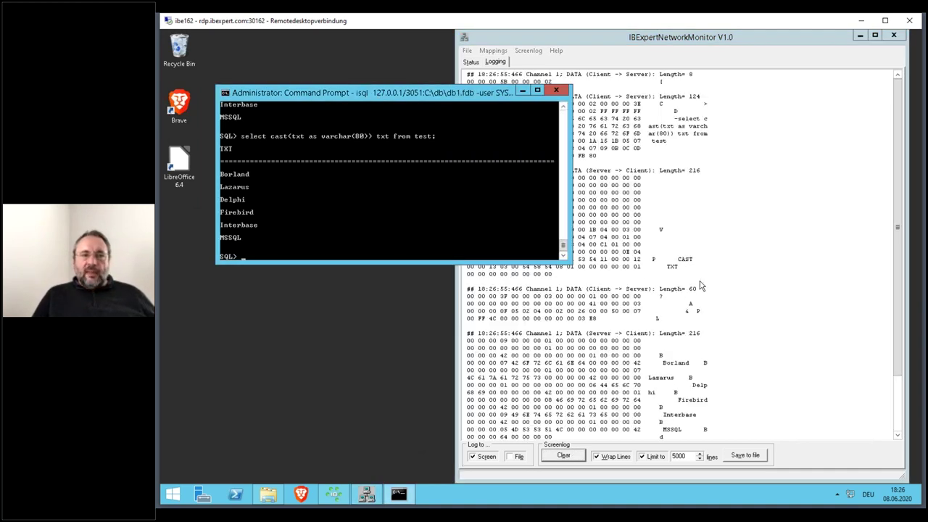
{"action": "left_click", "coordinate": [754, 269]}
{"action": "scroll", "coordinate": [750, 270], "scroll_direction": "up", "scroll_amount": 4}
{"action": "scroll", "coordinate": [750, 269], "scroll_direction": "up", "scroll_amount": 1}
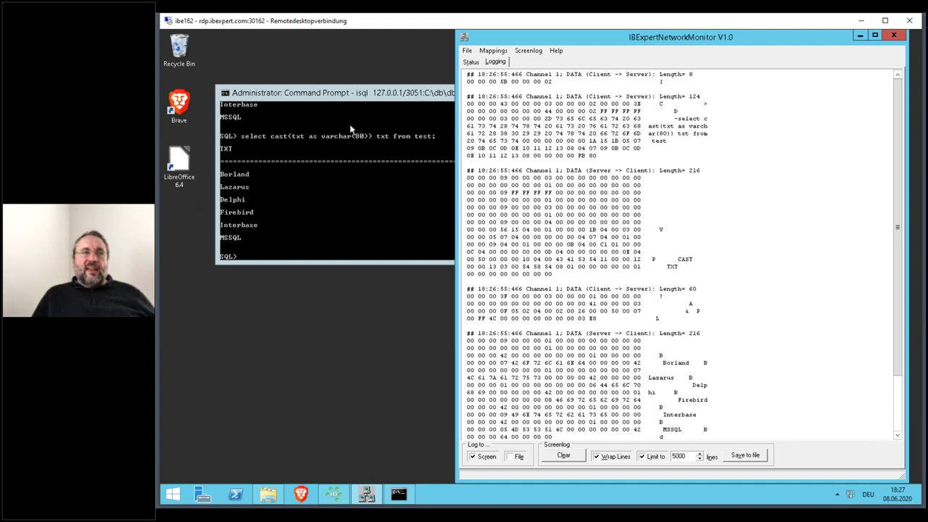
{"action": "left_click", "coordinate": [360, 94]}
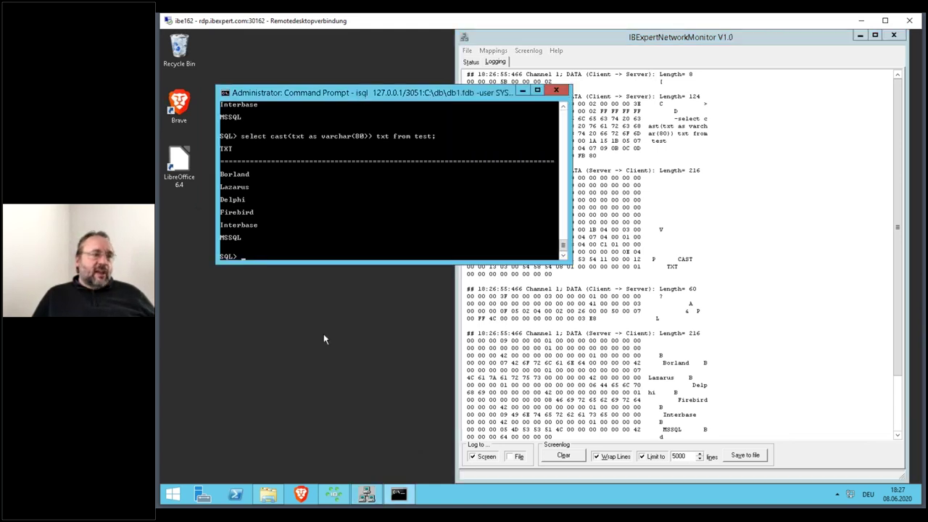
- Open a new administrator Command Prompt and place it below the isql console
{"action": "right_click", "coordinate": [176, 494]}
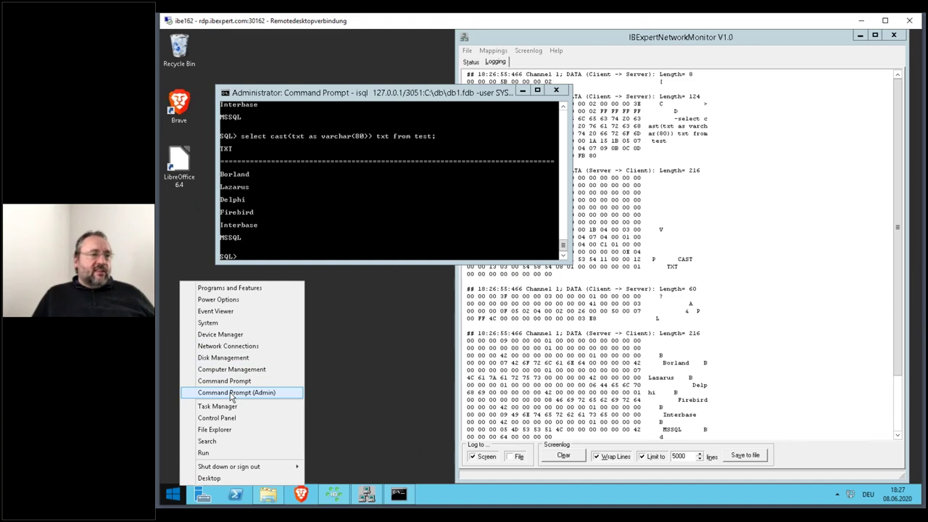
{"action": "left_click", "coordinate": [236, 387]}
{"action": "left_click_drag", "start_coordinate": [356, 152], "coordinate": [297, 293]}
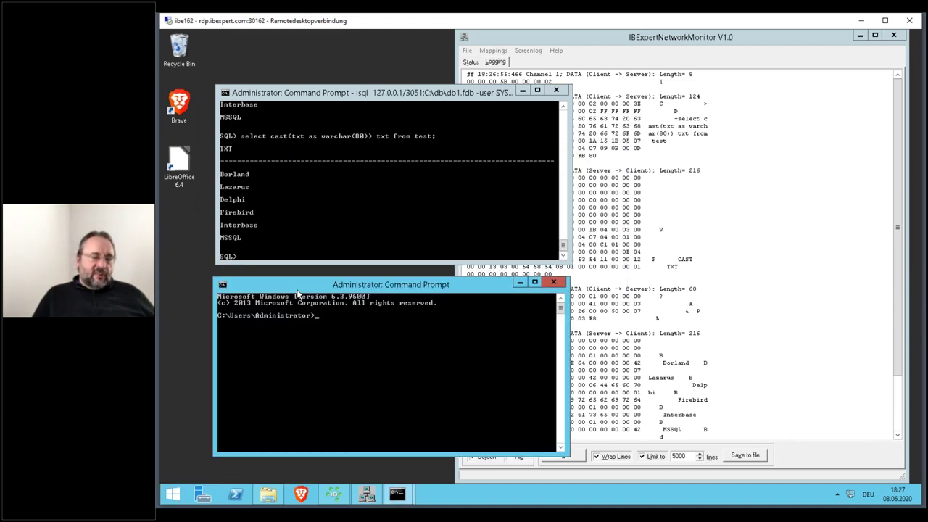
- Ping yahoo.com and interrupt it with Ctrl+C
{"action": "type", "text": "ping"}
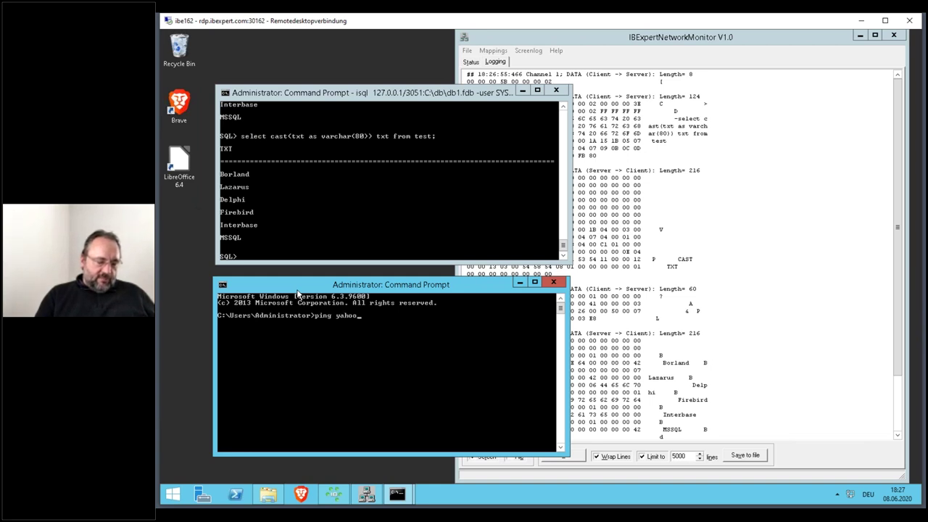
{"action": "type", "text": "yahoo.com"}
{"action": "key", "text": "Return"}
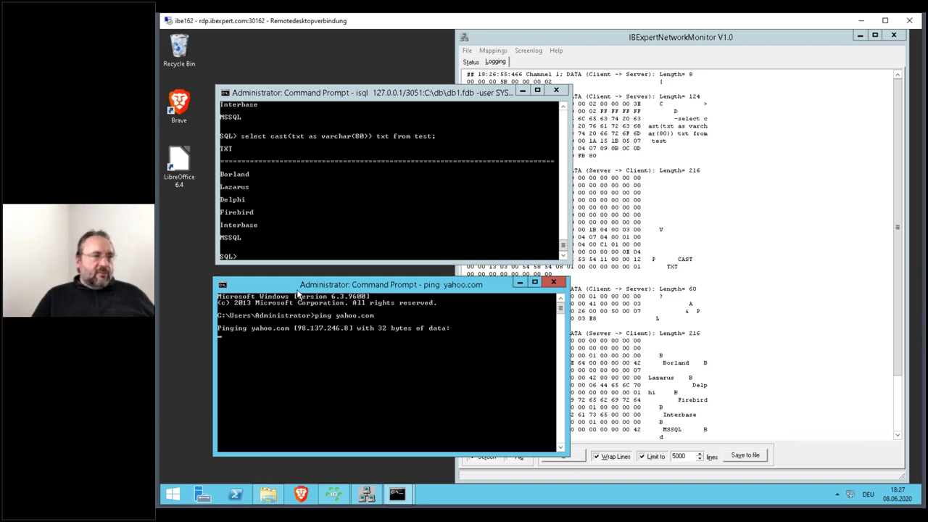
{"action": "key", "text": "ctrl+c"}
- Ping 8.8.8.8 and interrupt it after 100% packet loss
{"action": "type", "text": "ping yahoo.c"}
{"action": "key", "text": "BackSpace"}
{"action": "key", "text": "BackSpace"}
{"action": "key", "text": "BackSpace"}
{"action": "key", "text": "BackSpace"}
{"action": "key", "text": "BackSpace"}
{"action": "key", "text": "BackSpace"}
{"action": "key", "text": "BackSpace"}
{"action": "type", "text": "8.8."}
{"action": "key", "text": "Return"}
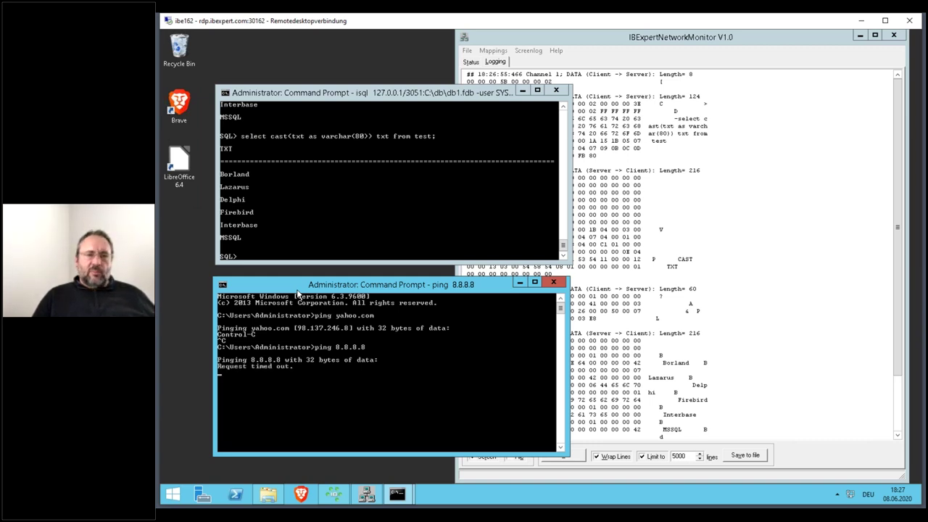
{"action": "key", "text": "ctrl+c"}
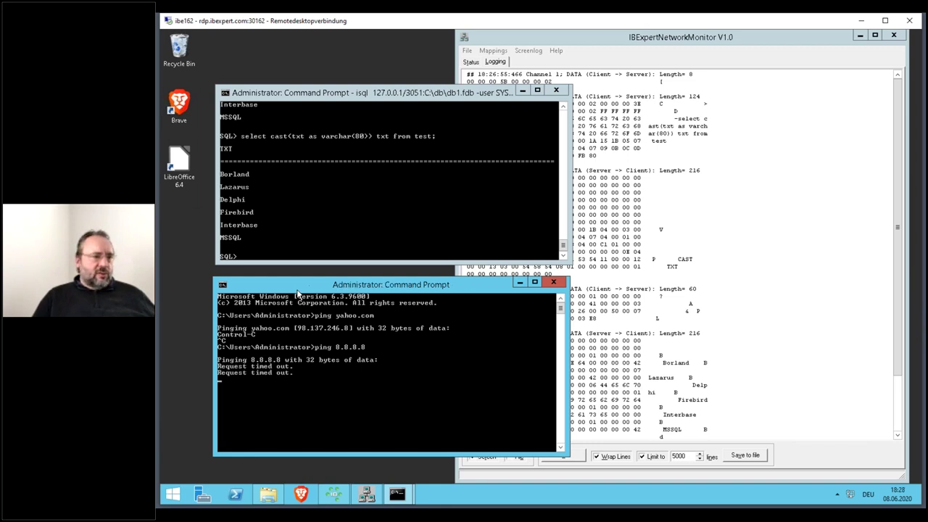
- Ping ibexpert.com, resolving to 88.198.183.232, then interrupt it
{"action": "key", "text": "Up"}
{"action": "key", "text": "BackSpace"}
{"action": "key", "text": "BackSpace"}
{"action": "key", "text": "BackSpace"}
{"action": "key", "text": "BackSpace"}
{"action": "key", "text": "BackSpace"}
{"action": "key", "text": "BackSpace"}
{"action": "key", "text": "BackSpace"}
{"action": "type", "text": "i"}
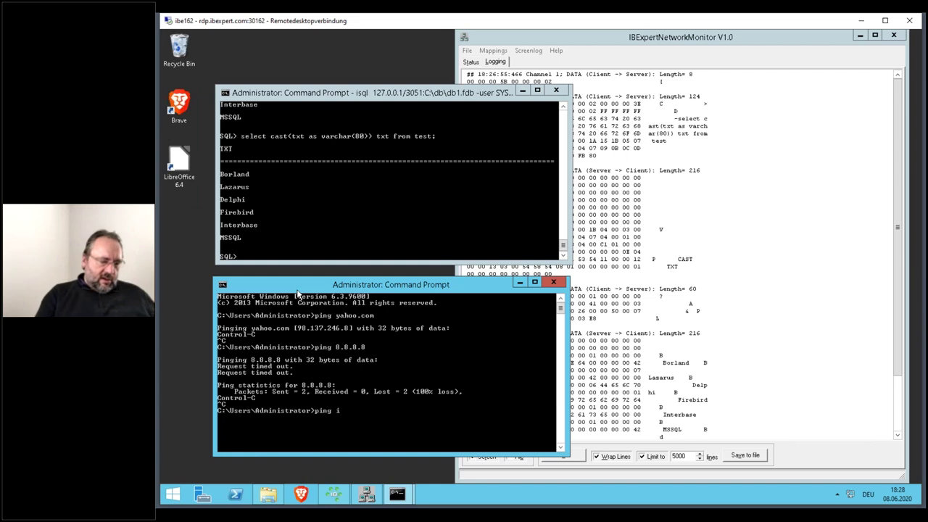
{"action": "type", "text": "bexpert.com"}
{"action": "key", "text": "Return"}
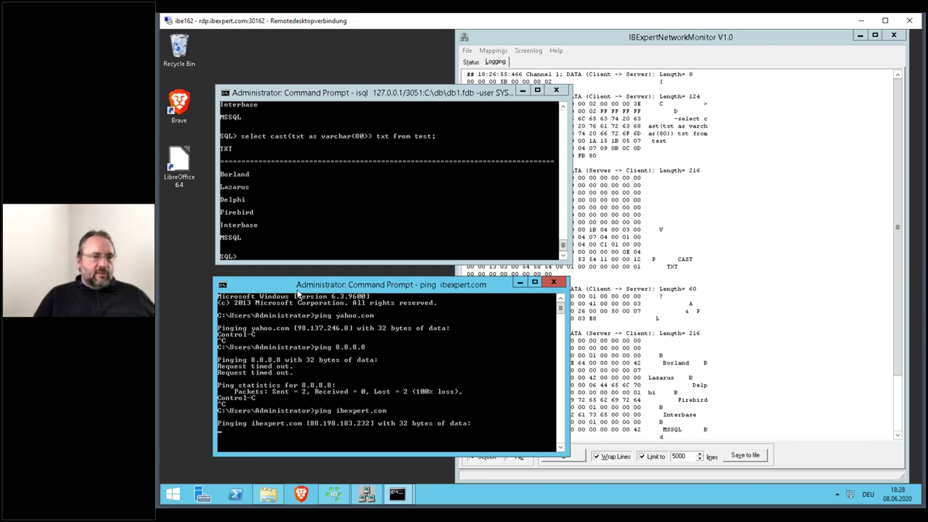
{"action": "key", "text": "ctrl+c"}
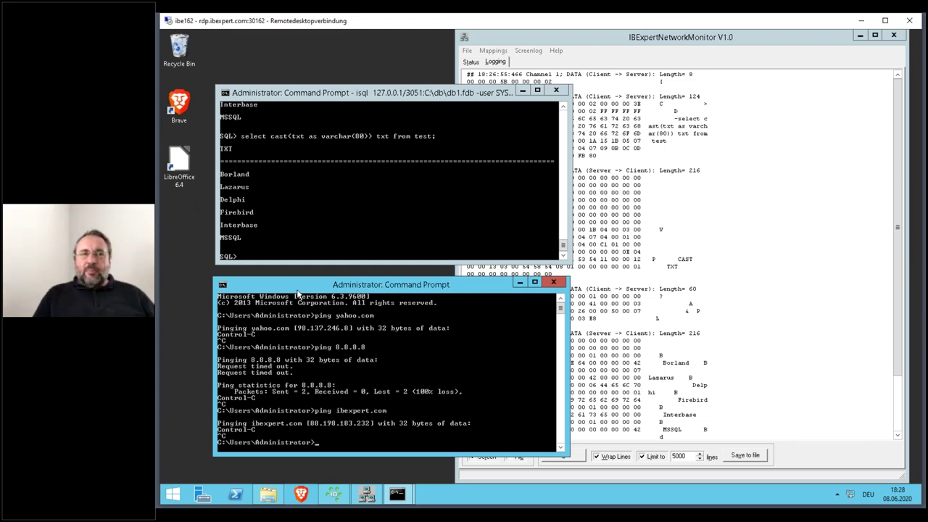
- Clear the monitor's log via Screenlog Clear on the Logging tab, then bring the ping console forward
{"action": "left_click", "coordinate": [769, 40]}
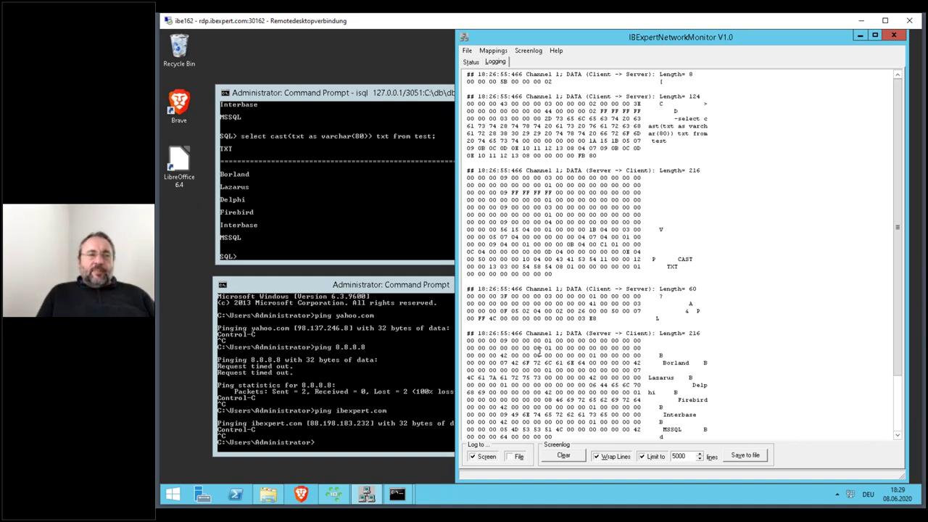
{"action": "left_click", "coordinate": [569, 455]}
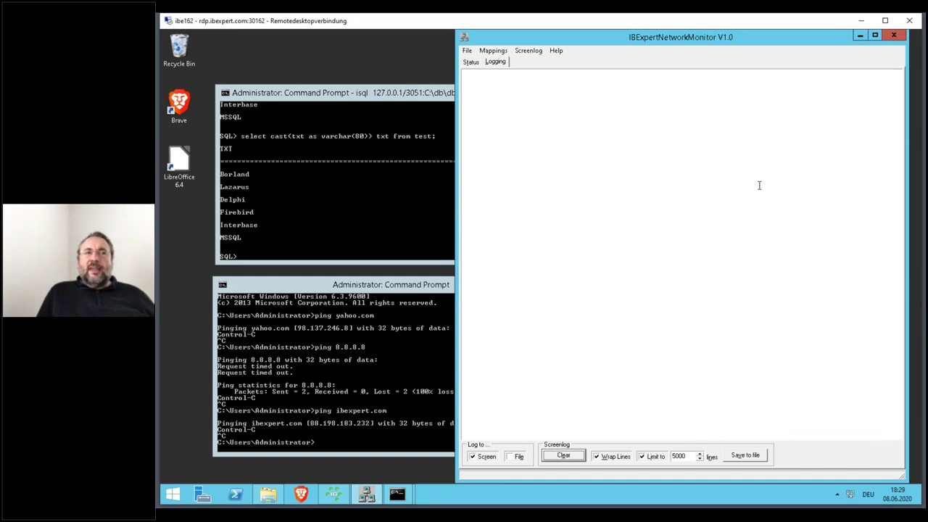
{"action": "left_click", "coordinate": [408, 291]}
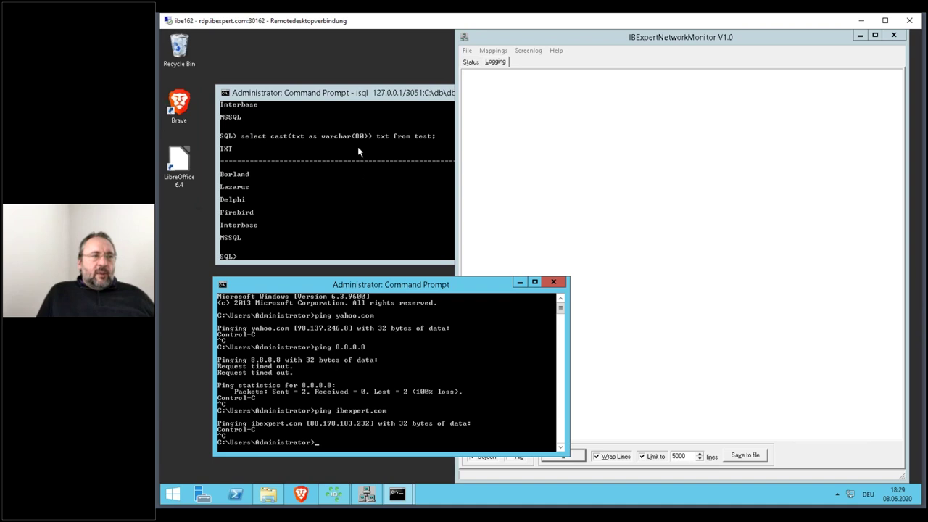
- Recall the last select, replace varchar(80) in the cast with blob sub_type text, and run it
{"action": "left_click", "coordinate": [367, 95]}
{"action": "key", "text": "Up"}
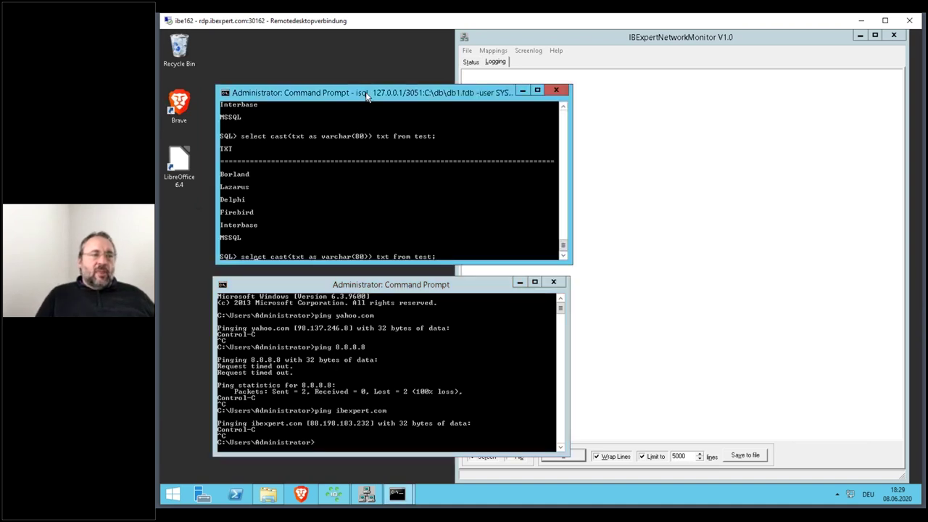
{"action": "key", "text": "Right"}
{"action": "key", "text": "Right"}
{"action": "key", "text": "Right"}
{"action": "key", "text": "Right"}
{"action": "key", "text": "Right"}
{"action": "key", "text": "Right"}
{"action": "key", "text": "Right"}
{"action": "key", "text": "Right"}
{"action": "key", "text": "Right"}
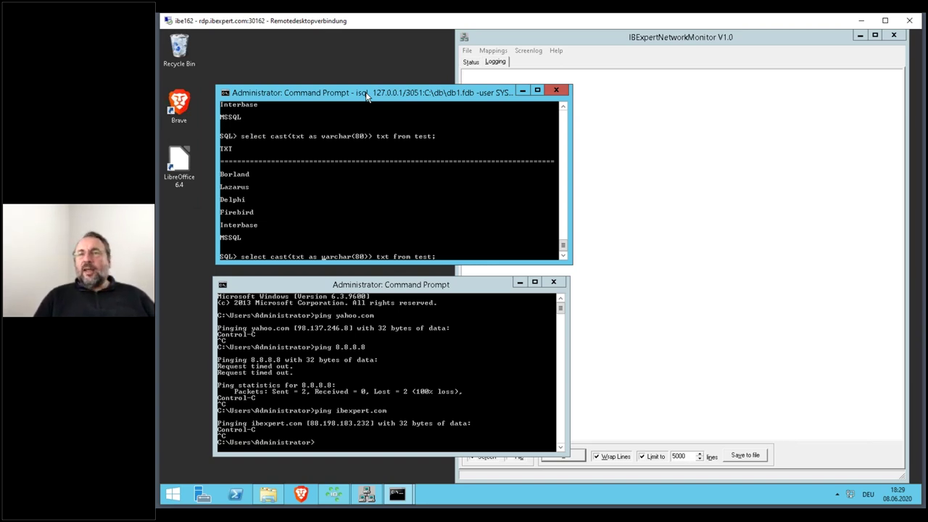
{"action": "key", "text": "Delete"}
{"action": "key", "text": "Delete"}
{"action": "key", "text": "Delete"}
{"action": "key", "text": "Delete"}
{"action": "key", "text": "Delete"}
{"action": "key", "text": "Delete"}
{"action": "key", "text": "Delete"}
{"action": "key", "text": "Delete"}
{"action": "key", "text": "Delete"}
{"action": "key", "text": "Delete"}
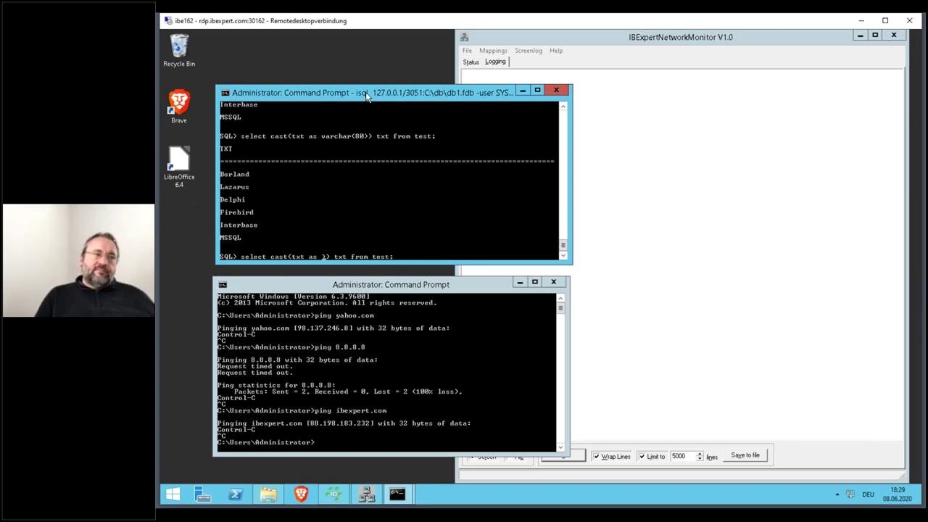
{"action": "key", "text": "Delete"}
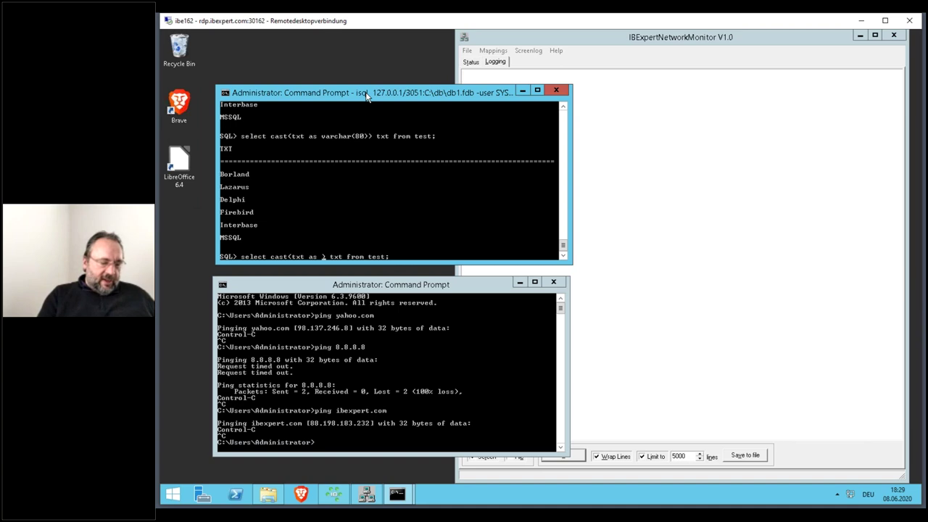
{"action": "type", "text": "c"}
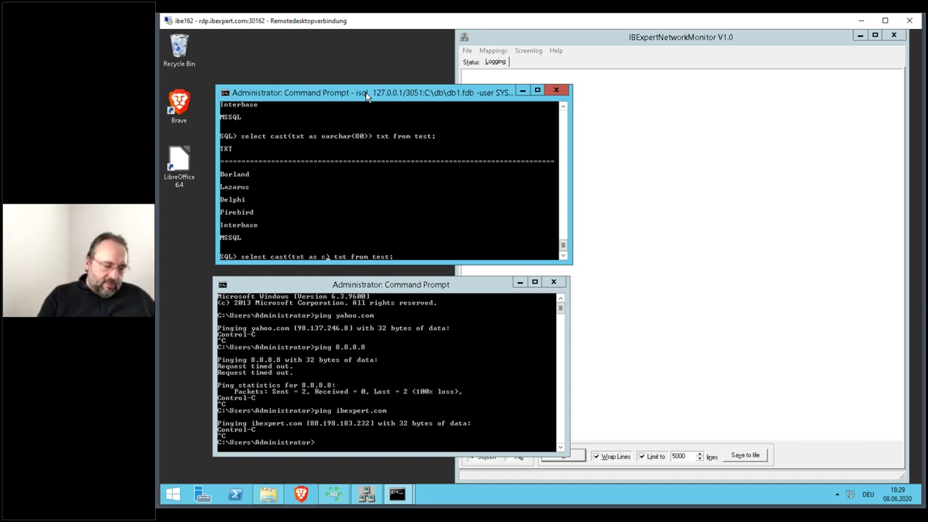
{"action": "key", "text": "BackSpace"}
{"action": "type", "text": "blob su"}
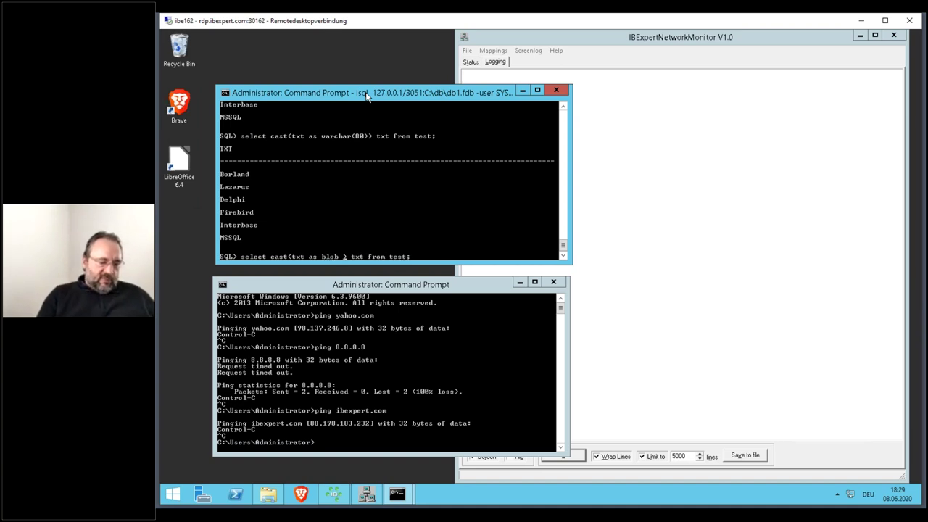
{"action": "type", "text": "b"}
{"action": "type", "text": "_type "}
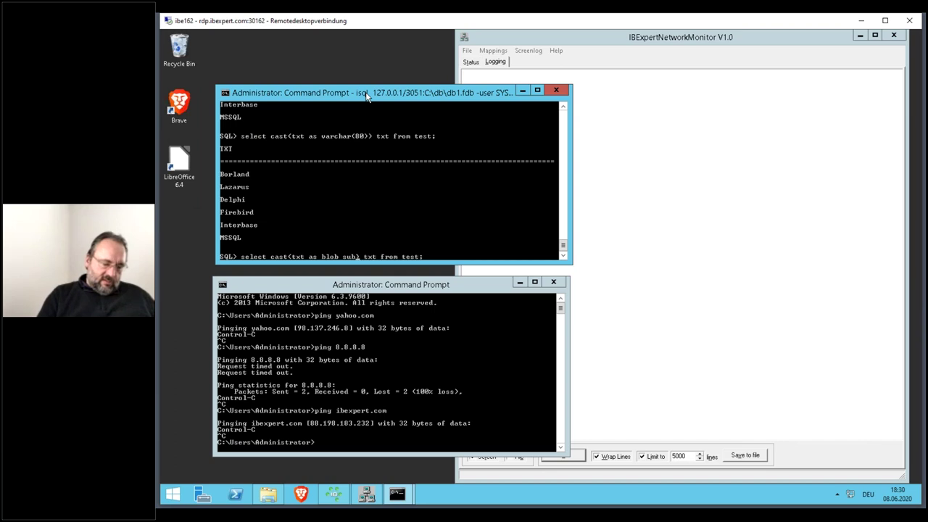
{"action": "type", "text": "text"}
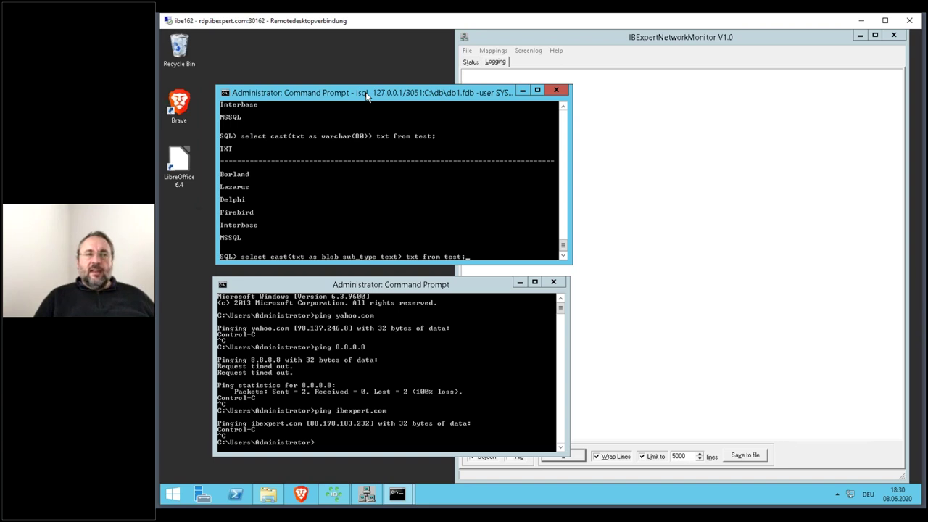
{"action": "key", "text": "Return"}
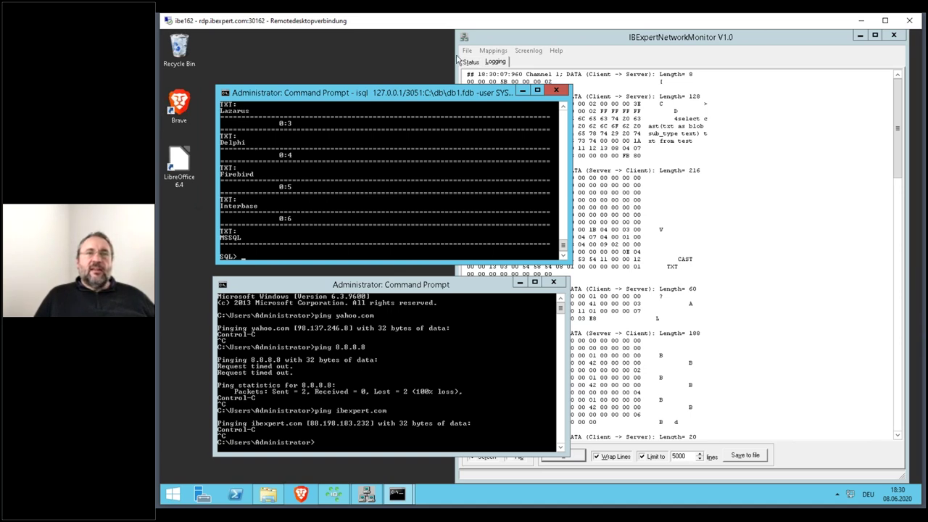
- Scroll the monitor log to the blob query's replies and highlight the Borland and Lazarus values
{"action": "left_click", "coordinate": [759, 32]}
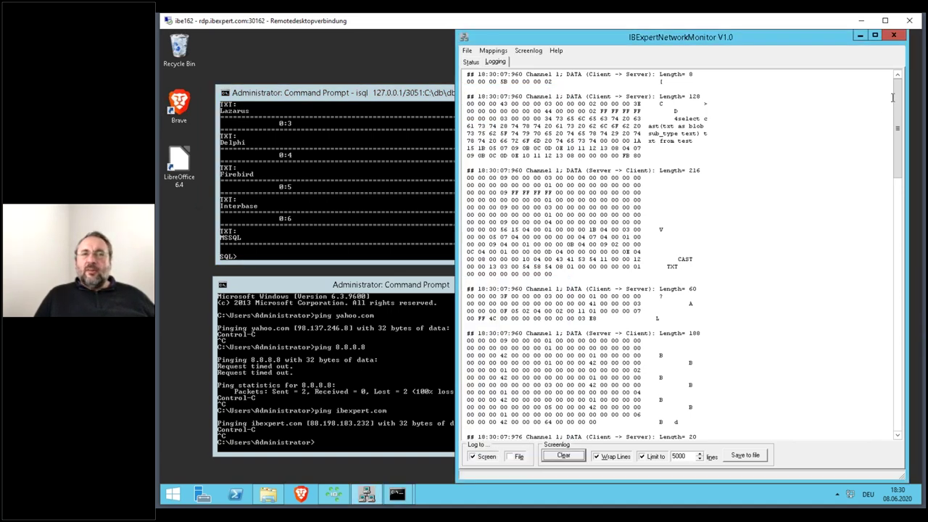
{"action": "left_click_drag", "start_coordinate": [901, 101], "coordinate": [924, 366]}
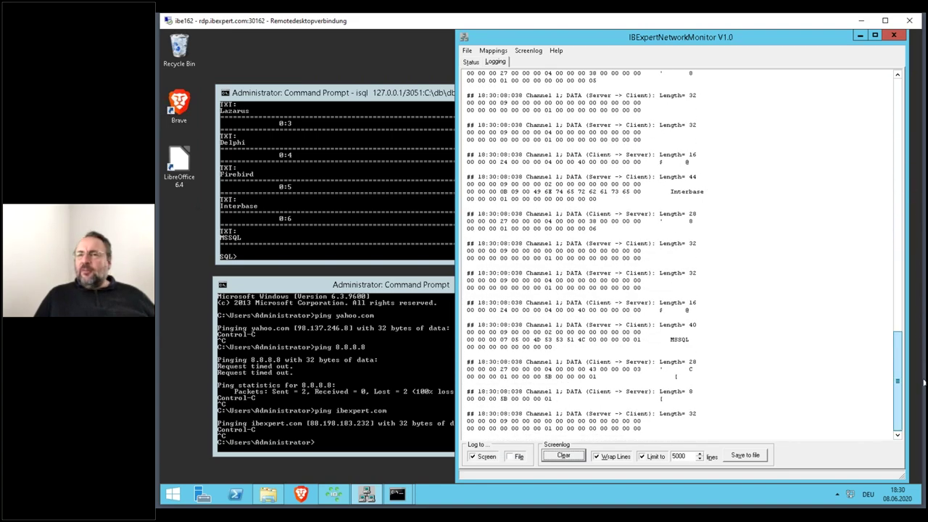
{"action": "left_click_drag", "start_coordinate": [924, 382], "coordinate": [903, 93]}
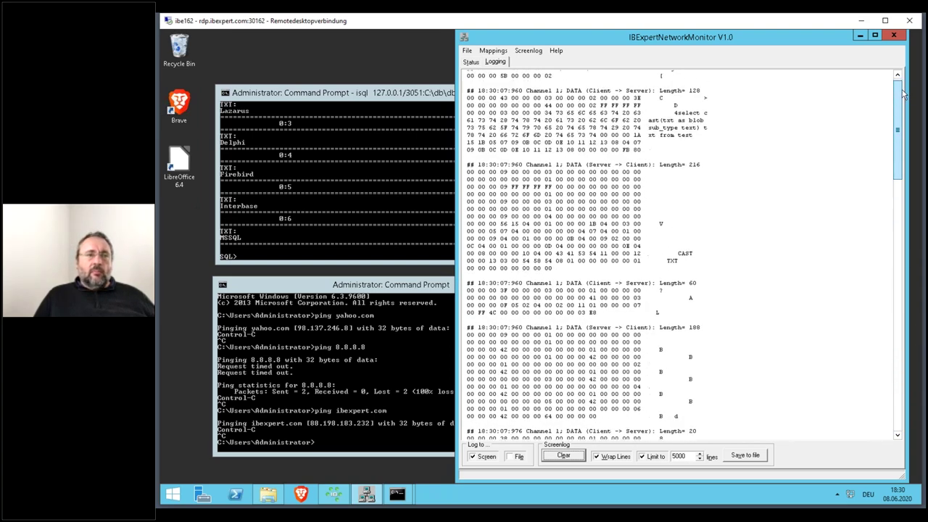
{"action": "left_click_drag", "start_coordinate": [897, 150], "coordinate": [884, 226]}
{"action": "double_click", "coordinate": [681, 226]}
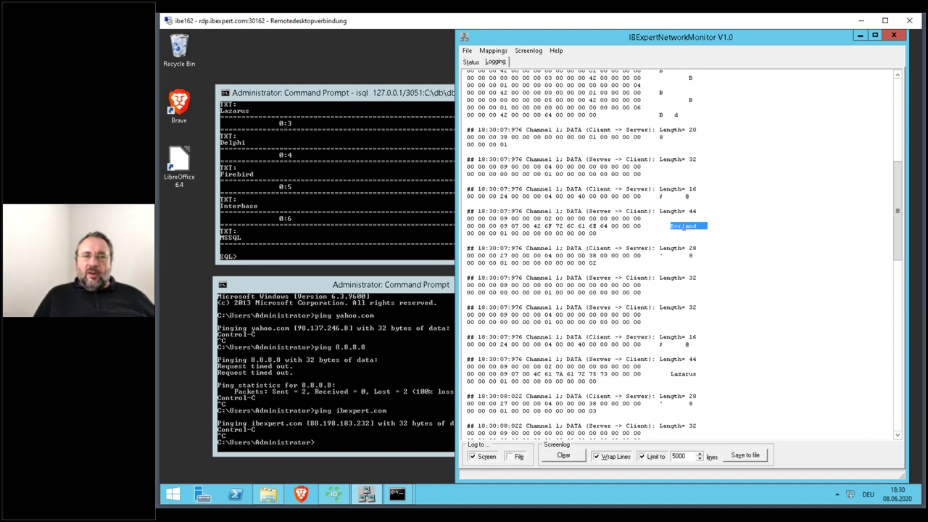
{"action": "double_click", "coordinate": [687, 378]}
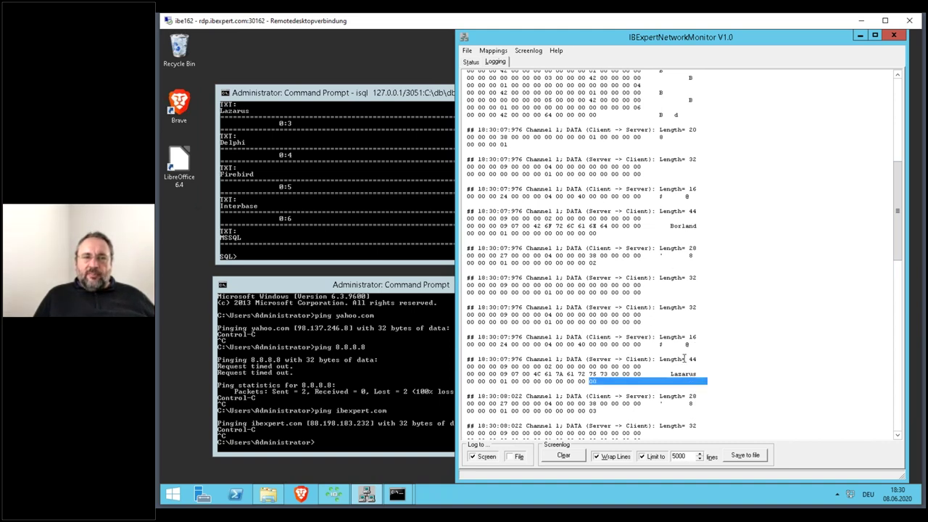
{"action": "left_click", "coordinate": [682, 227]}
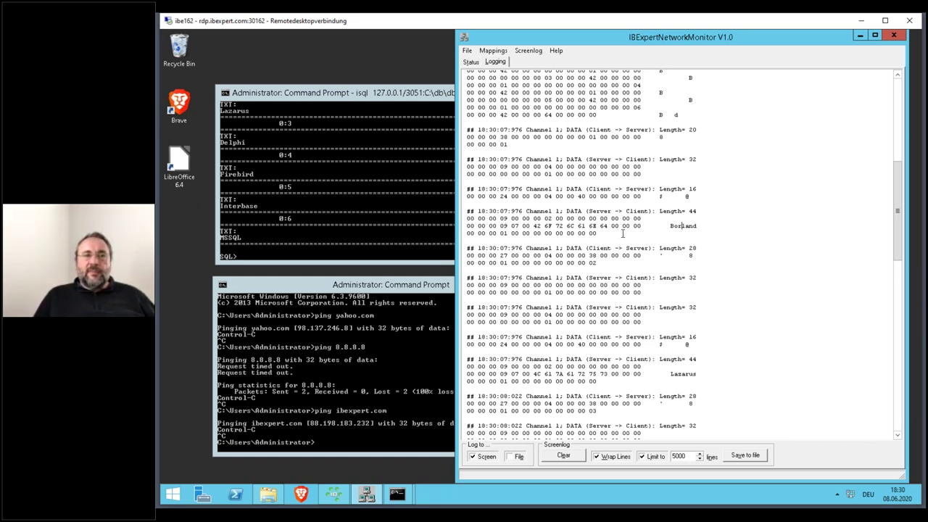
{"action": "double_click", "coordinate": [682, 227]}
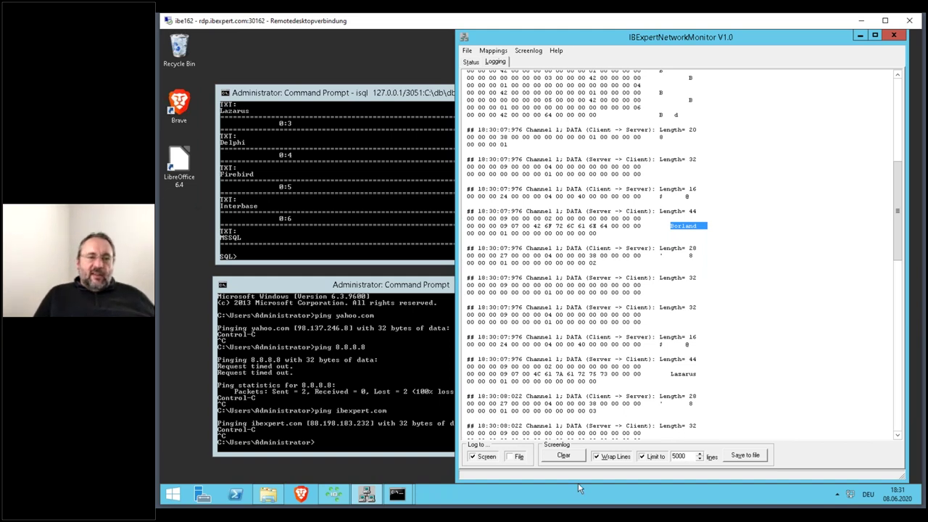
- Clear the packet log and extend the recalled query with ', cast(txt as blob sub_type text) txt2'
{"action": "left_click", "coordinate": [582, 459]}
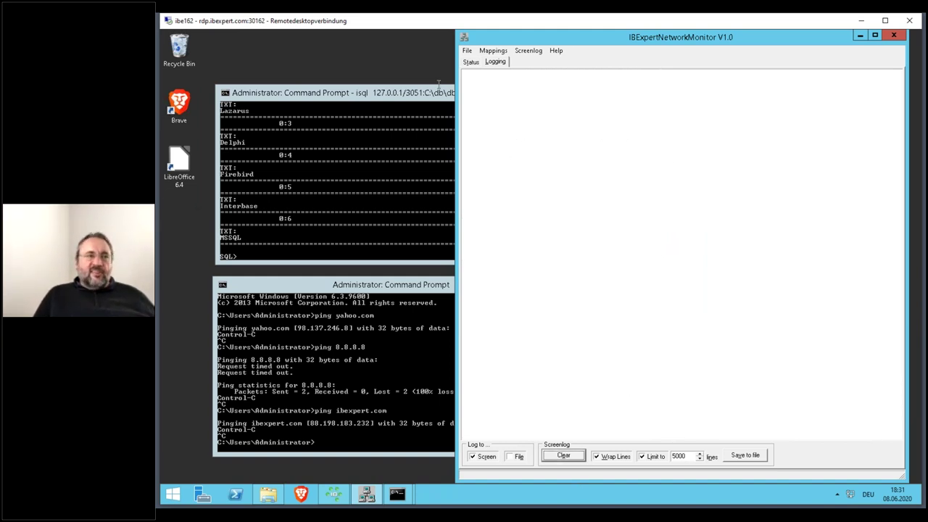
{"action": "left_click", "coordinate": [354, 93]}
{"action": "key", "text": "Up"}
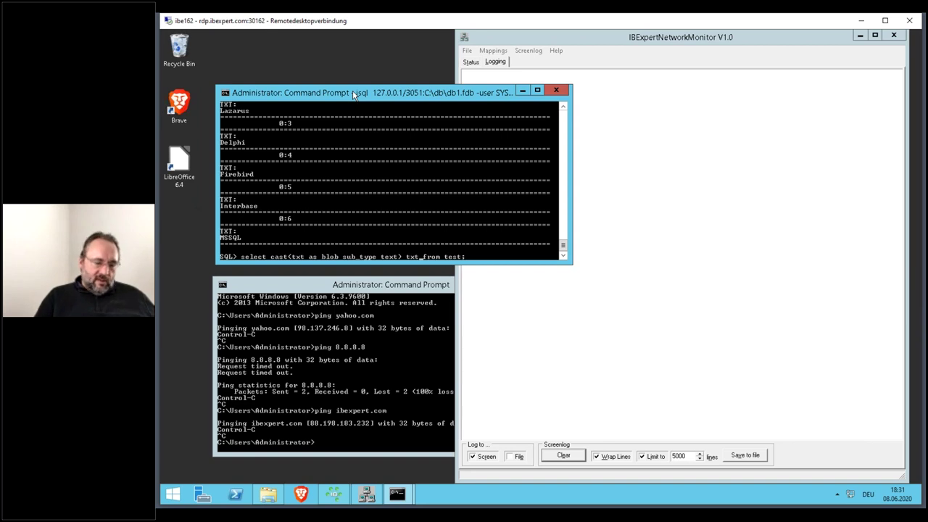
{"action": "type", "text": ", "}
{"action": "type", "text": "cast"}
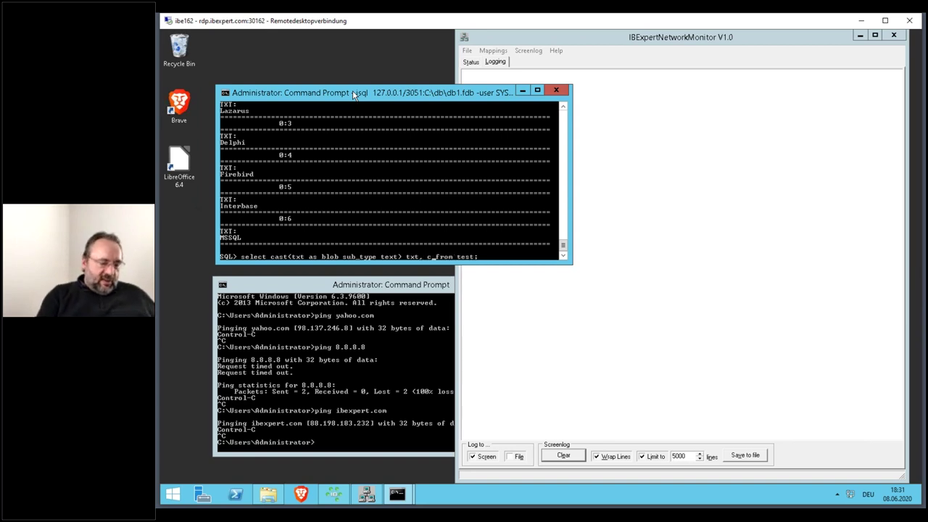
{"action": "type", "text": "("}
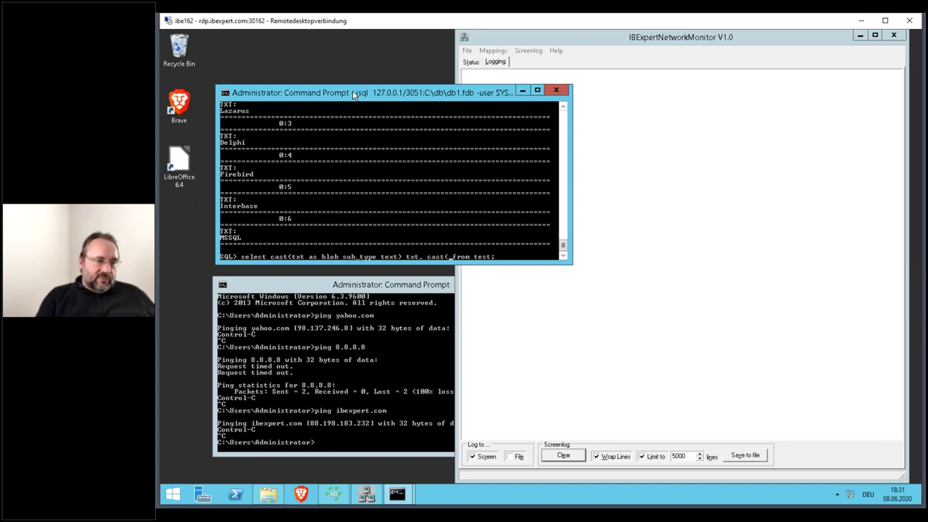
{"action": "type", "text": "txt as "}
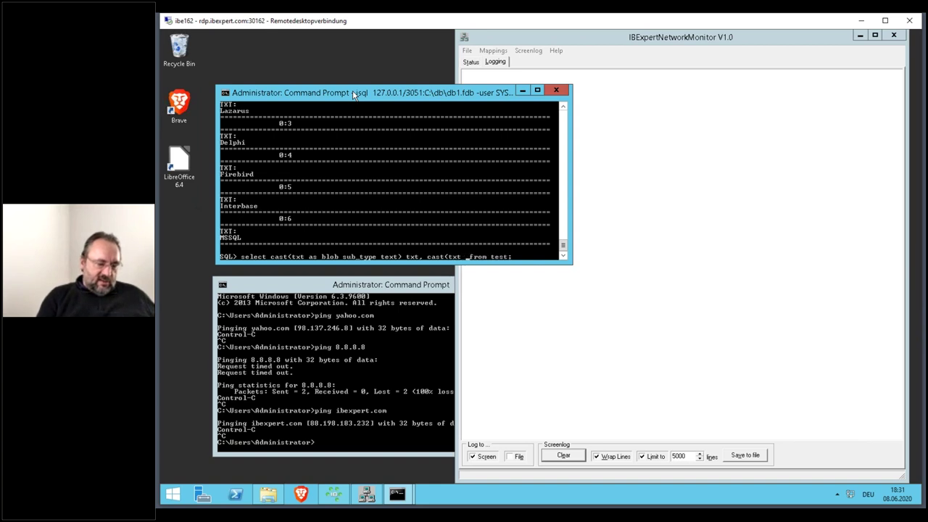
{"action": "type", "text": "blob"}
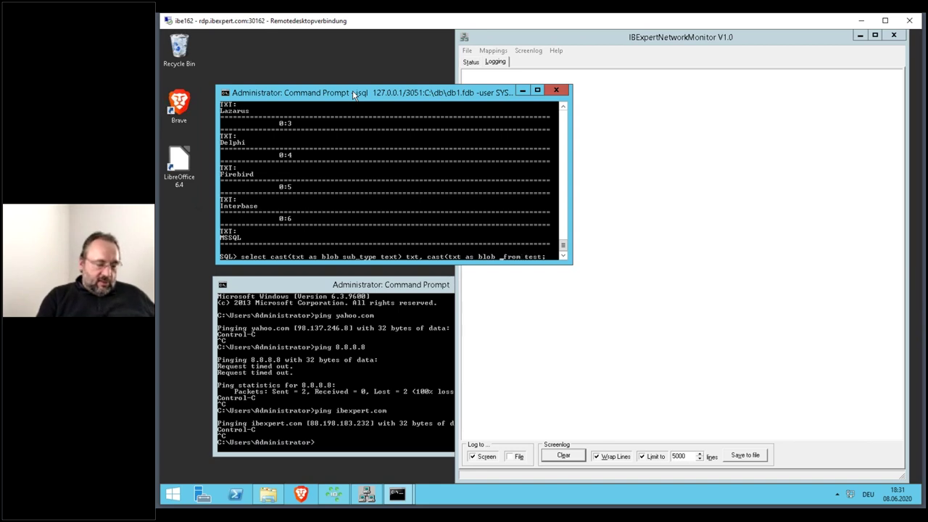
{"action": "type", "text": " sub_t "}
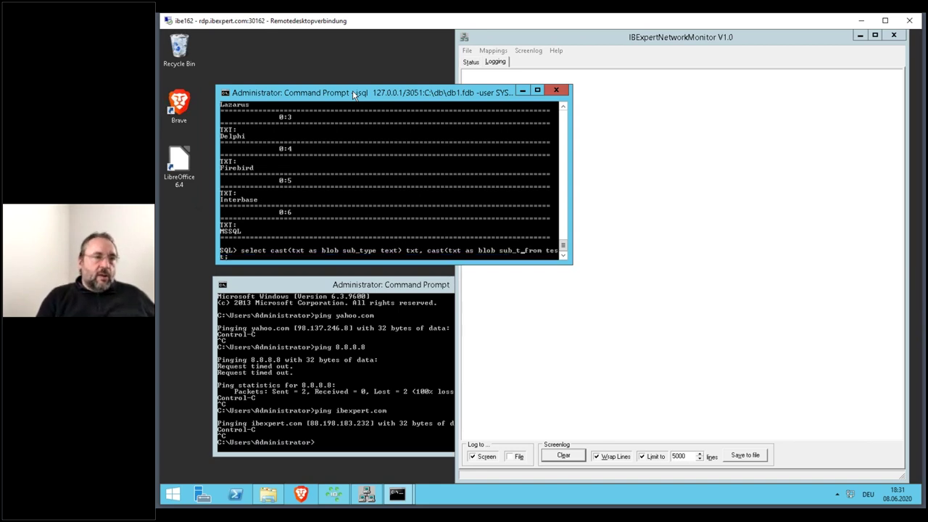
{"action": "type", "text": "y"}
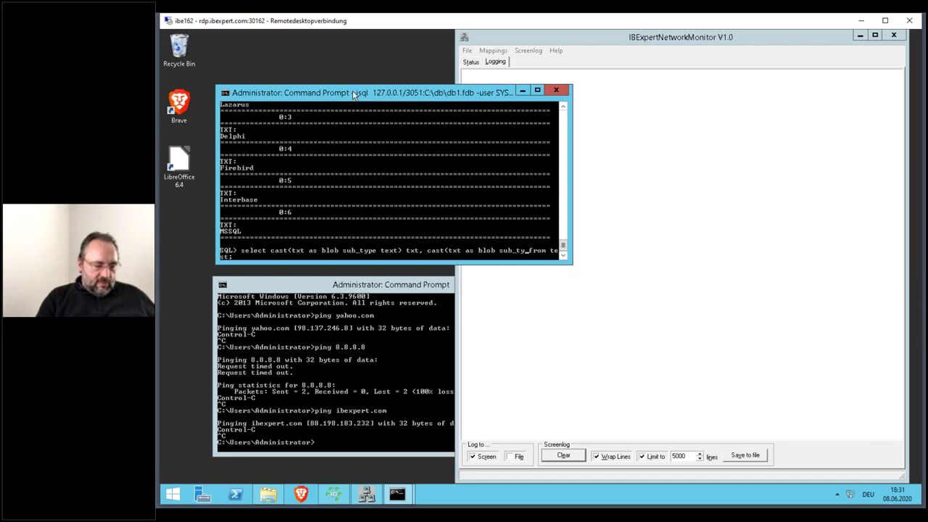
{"action": "type", "text": "pe text"}
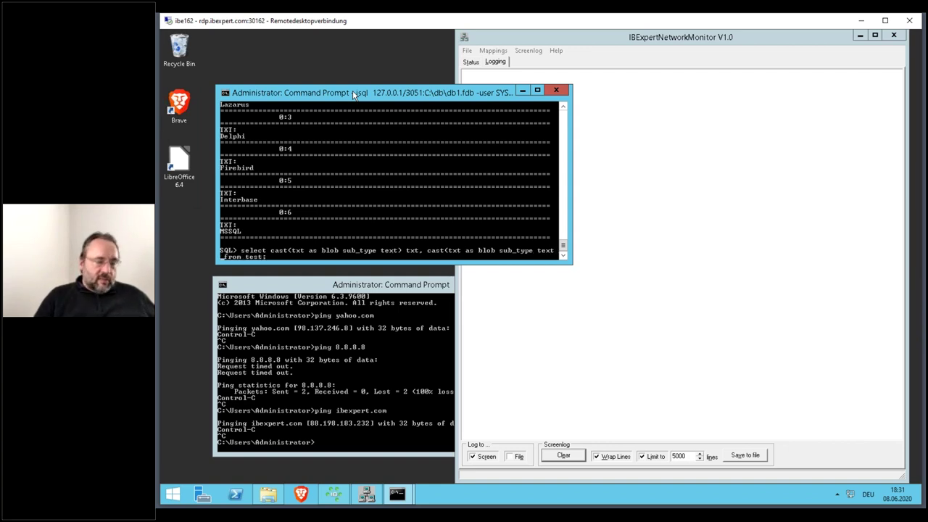
{"action": "type", "text": ") txt2"}
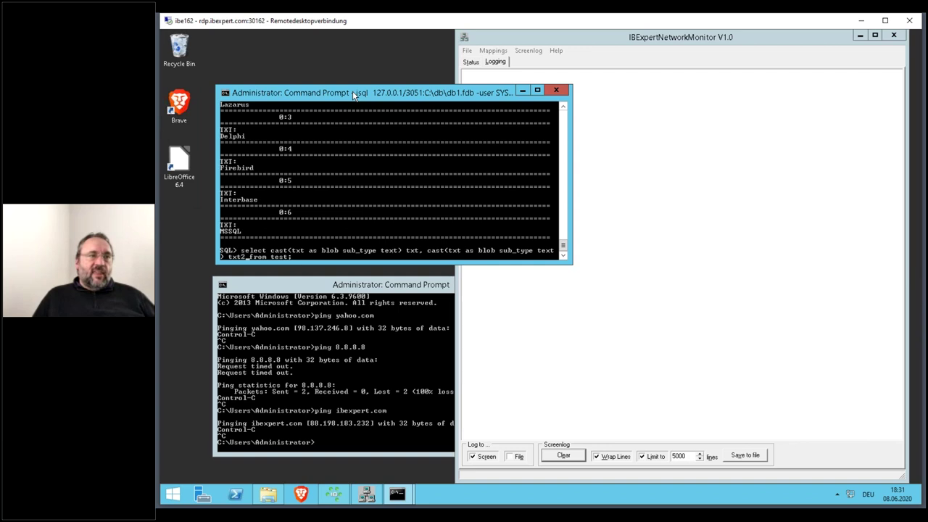
- Execute the txt/txt2 blob query and scroll the monitor log through its Lazarus and Delphi packets
{"action": "key", "text": "Return"}
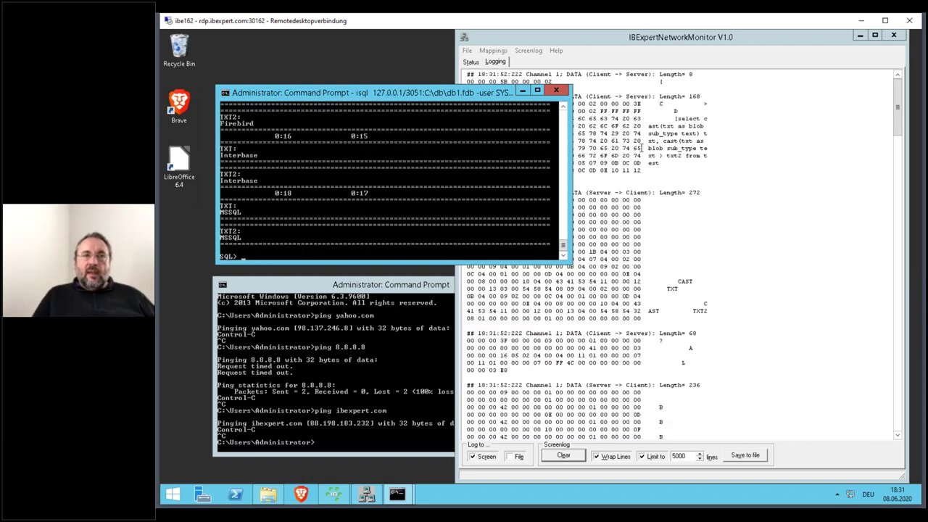
{"action": "left_click_drag", "start_coordinate": [895, 101], "coordinate": [872, 181]}
{"action": "left_click_drag", "start_coordinate": [690, 111], "coordinate": [682, 111]}
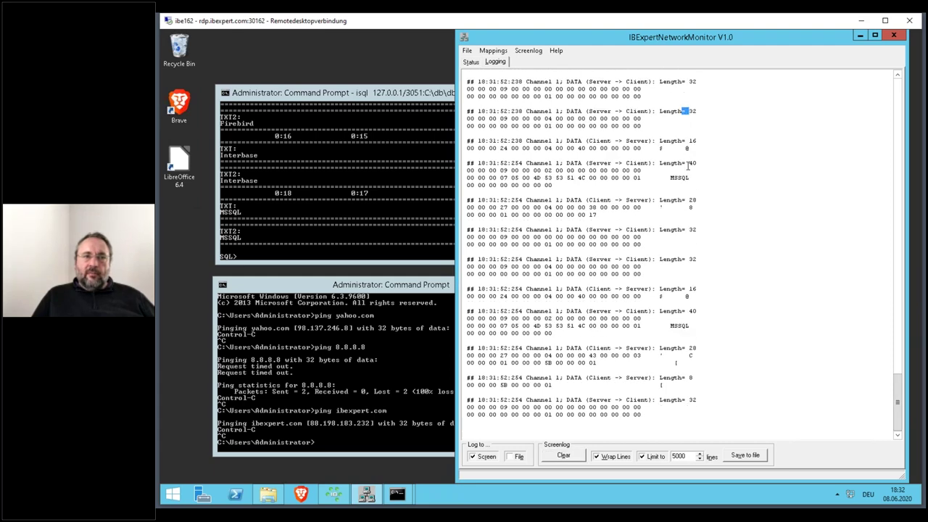
{"action": "scroll", "coordinate": [714, 138], "scroll_direction": "up", "scroll_amount": 10}
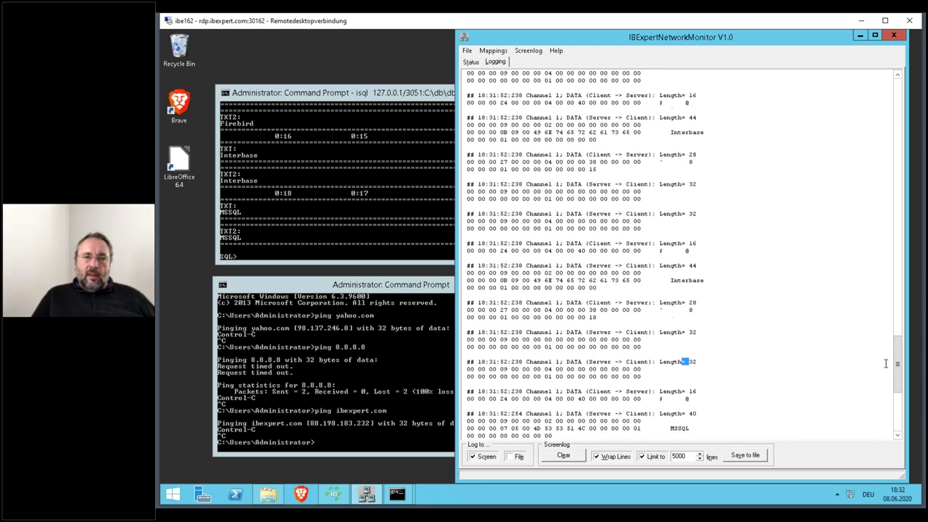
{"action": "left_click_drag", "start_coordinate": [898, 362], "coordinate": [905, 153]}
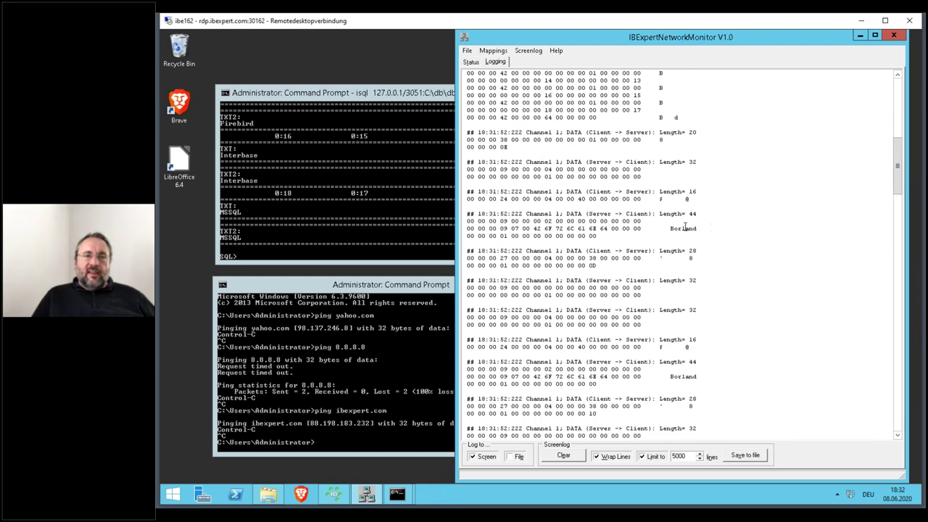
{"action": "left_click", "coordinate": [685, 382]}
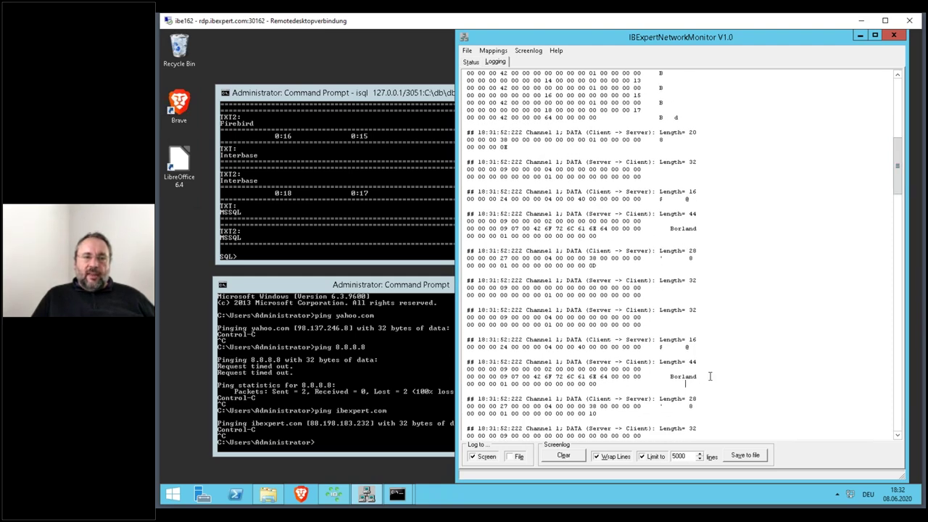
{"action": "scroll", "coordinate": [710, 376], "scroll_direction": "down", "scroll_amount": 10}
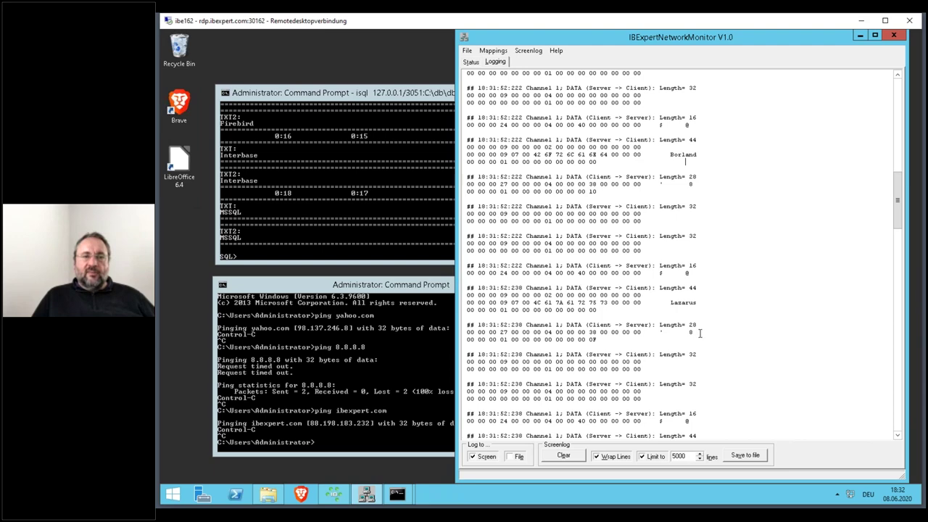
{"action": "scroll", "coordinate": [697, 340], "scroll_direction": "down", "scroll_amount": 4}
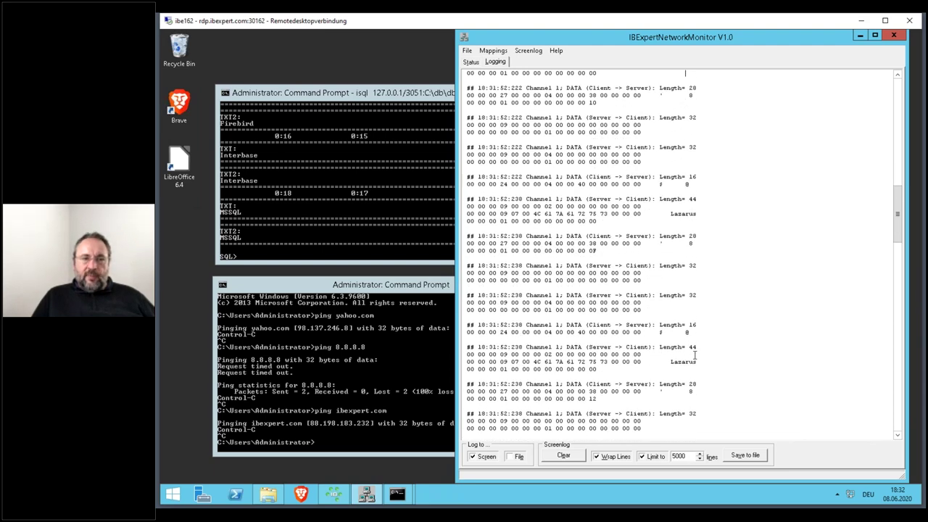
{"action": "scroll", "coordinate": [707, 359], "scroll_direction": "down", "scroll_amount": 5}
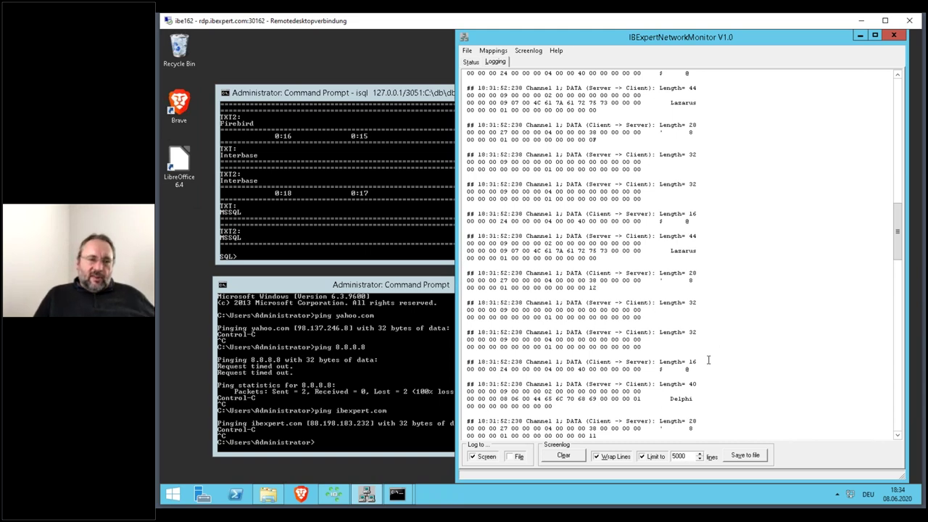
- Clear the log, turn off the 5000-line limit and Wrap Lines, then recall ping 8.8.8.8
{"action": "left_click", "coordinate": [582, 455]}
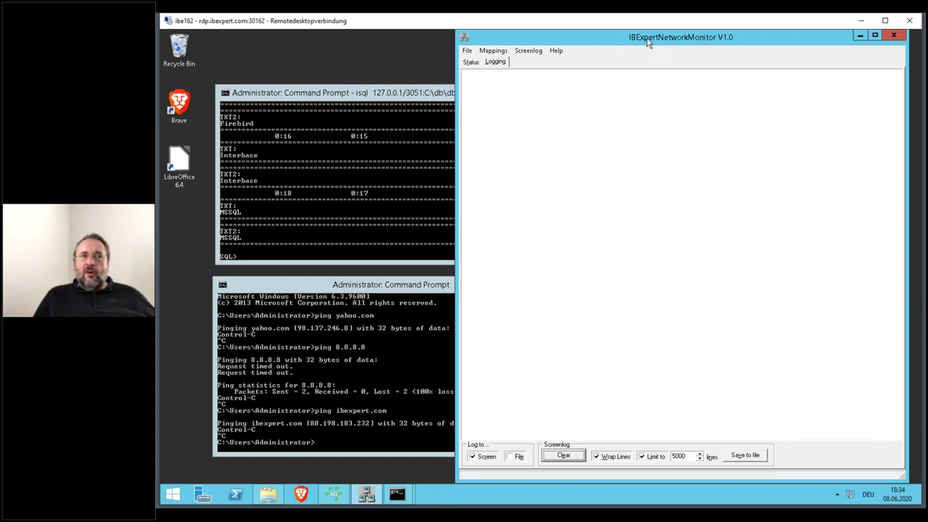
{"action": "left_click", "coordinate": [476, 65]}
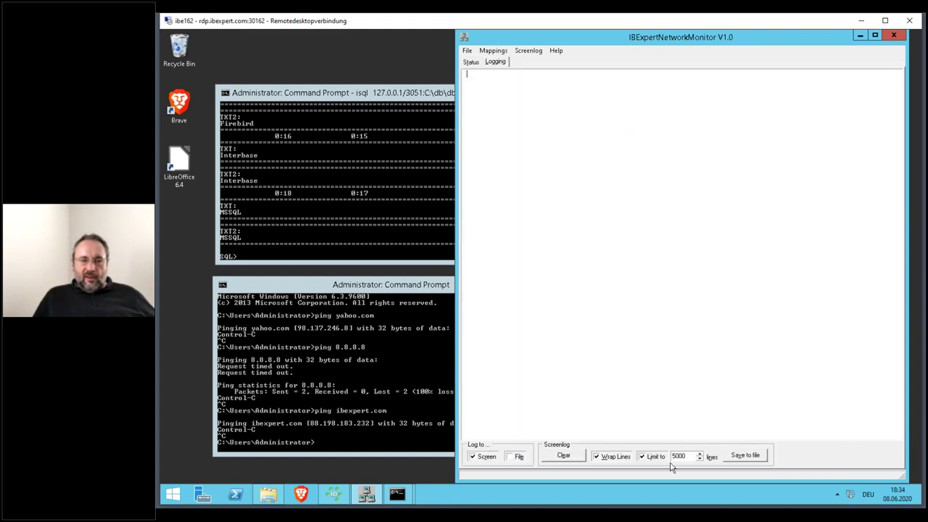
{"action": "left_click", "coordinate": [657, 459]}
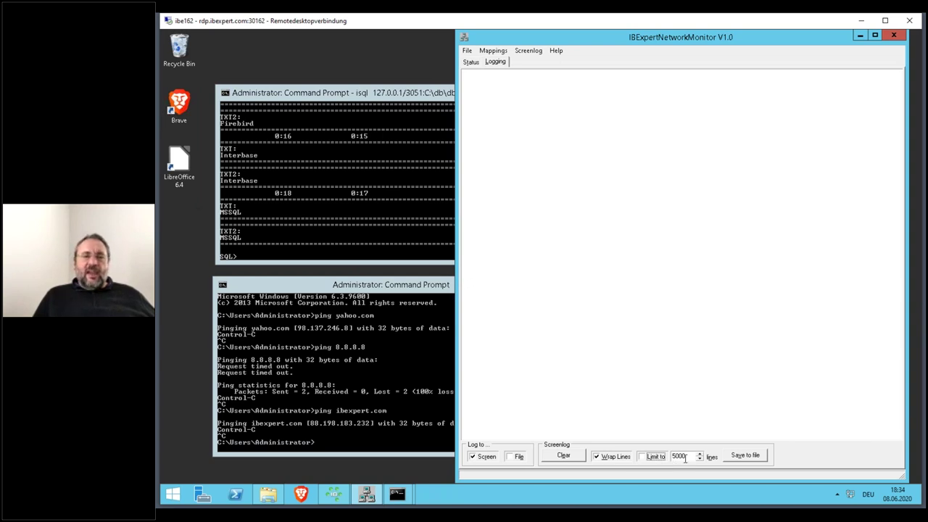
{"action": "left_click_drag", "start_coordinate": [689, 455], "coordinate": [665, 470]}
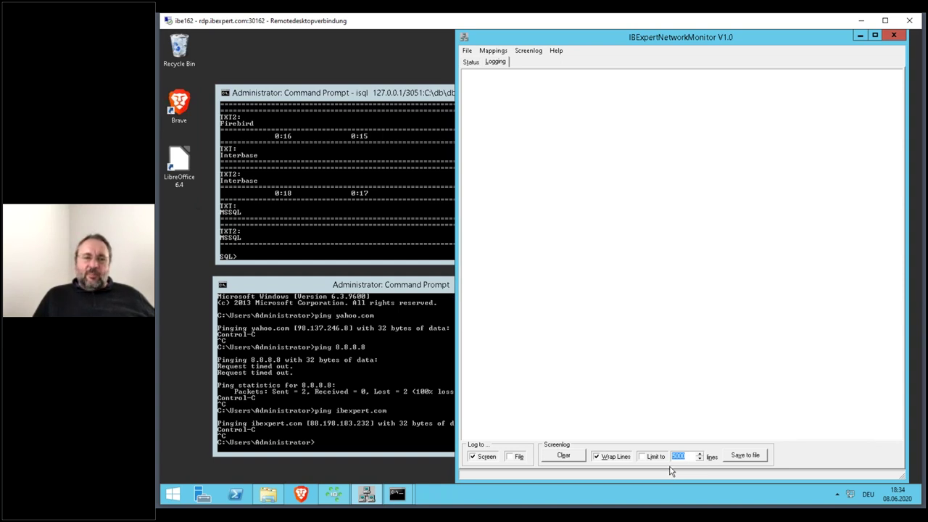
{"action": "left_click", "coordinate": [614, 458]}
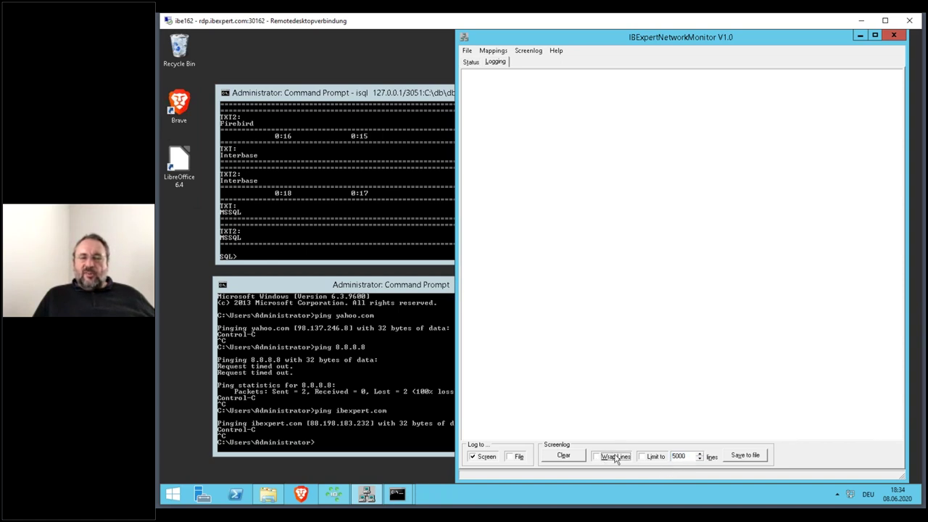
{"action": "left_click", "coordinate": [395, 287]}
{"action": "key", "text": "Up"}
{"action": "key", "text": "Up"}
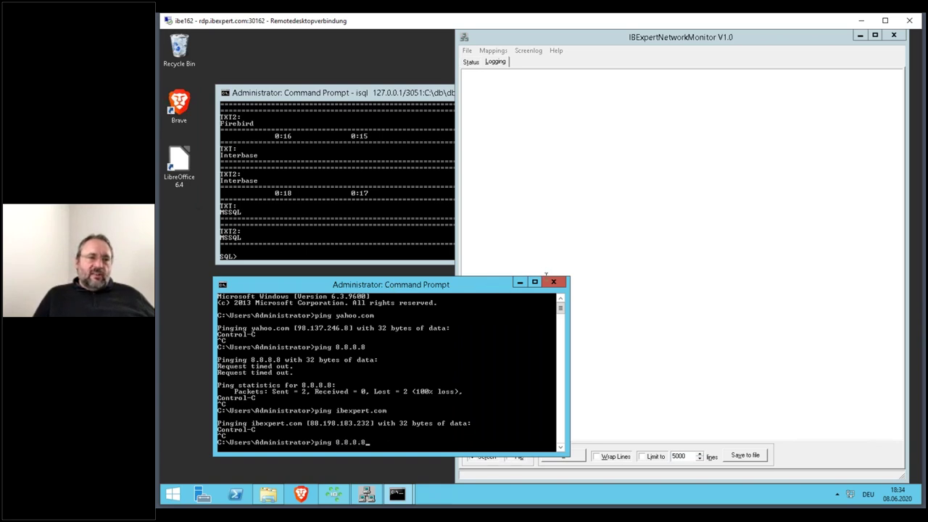
- Close the spare console, rerun the recalled blob query in isql, and scroll through its new packets
{"action": "left_click", "coordinate": [553, 282]}
{"action": "left_click", "coordinate": [397, 104]}
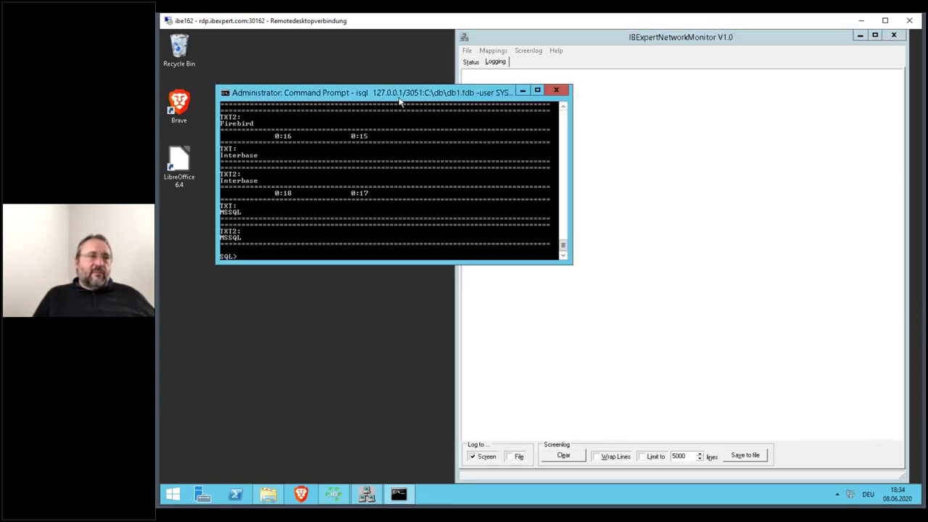
{"action": "key", "text": "Up"}
{"action": "key", "text": "Up"}
{"action": "key", "text": "Return"}
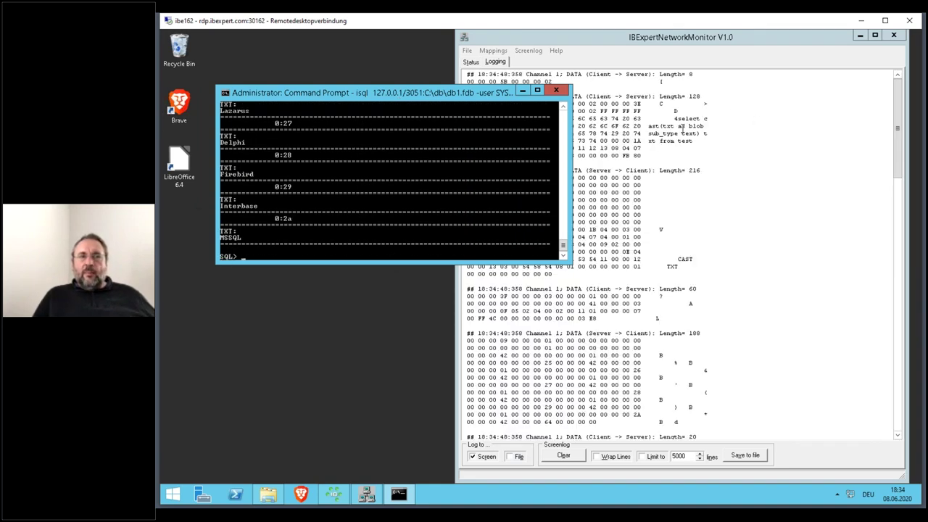
{"action": "left_click", "coordinate": [684, 191]}
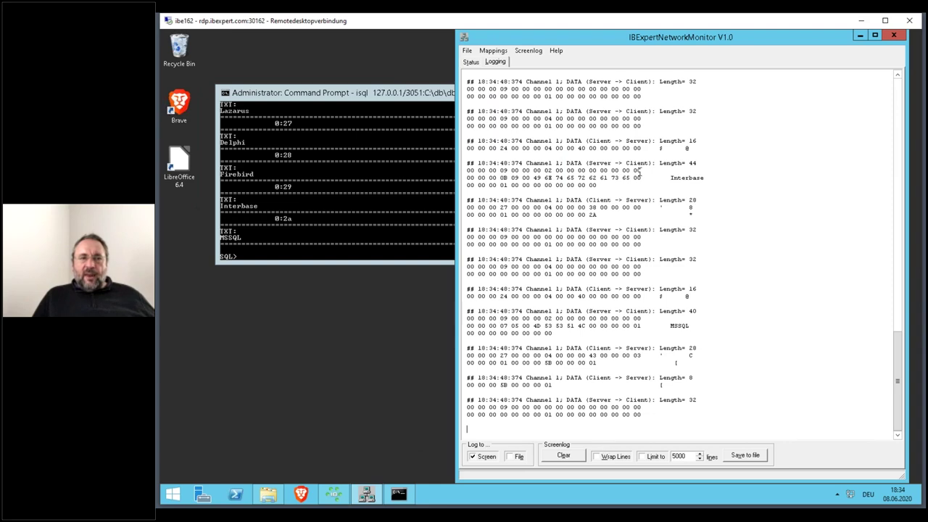
{"action": "scroll", "coordinate": [688, 296], "scroll_direction": "up", "scroll_amount": 15}
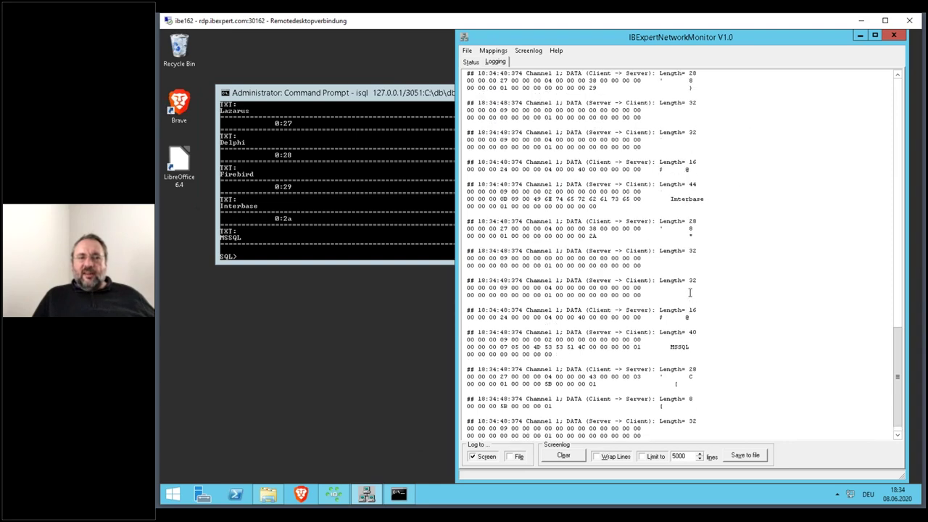
{"action": "scroll", "coordinate": [652, 192], "scroll_direction": "up", "scroll_amount": 1}
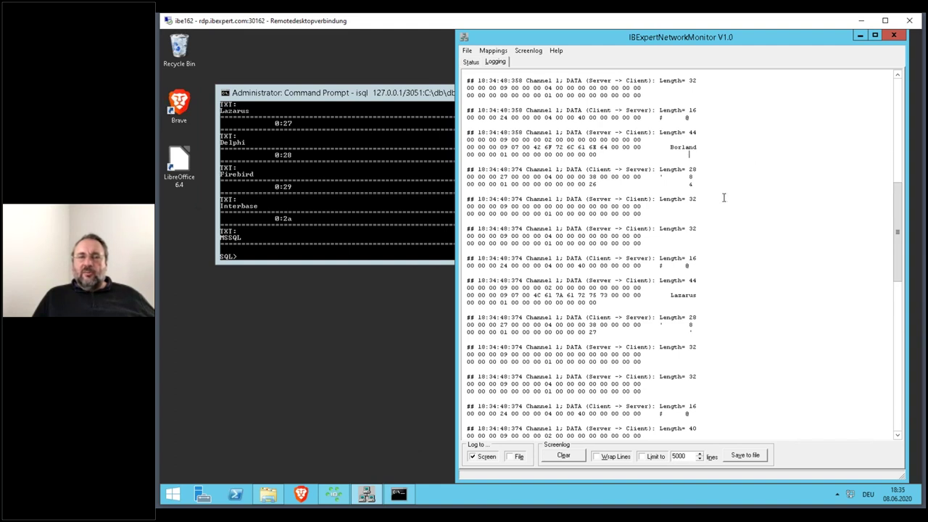
{"action": "scroll", "coordinate": [655, 227], "scroll_direction": "down", "scroll_amount": 3}
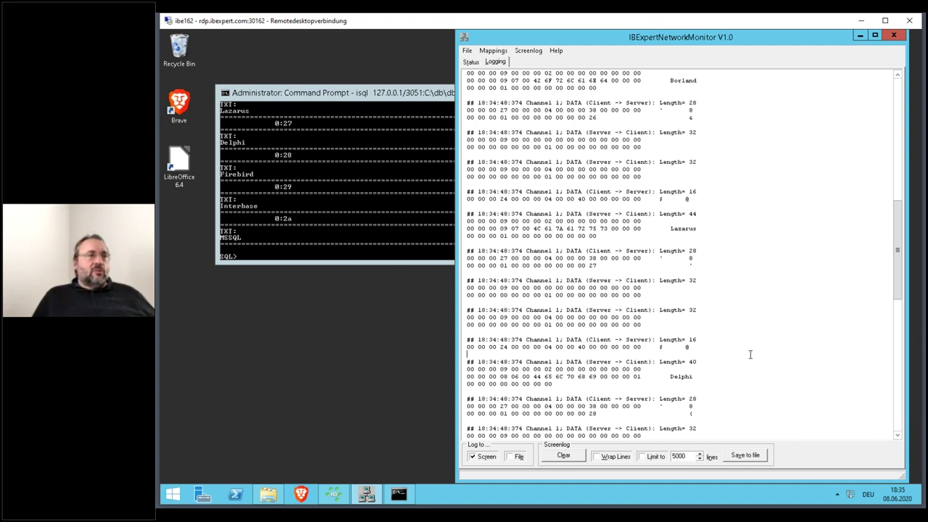
- Disconnect the db1.fdb database on port 3050 and clear the monitor's packet log
{"action": "left_click", "coordinate": [337, 501]}
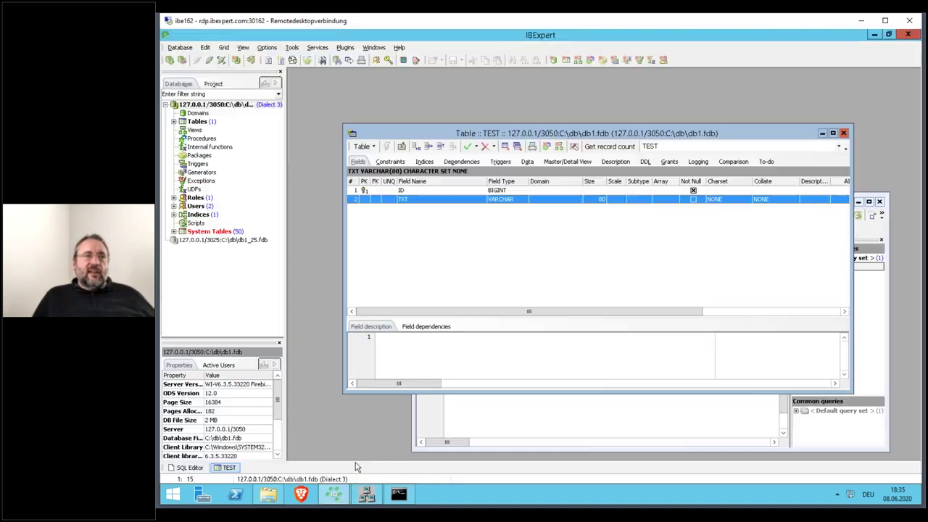
{"action": "left_click", "coordinate": [222, 107]}
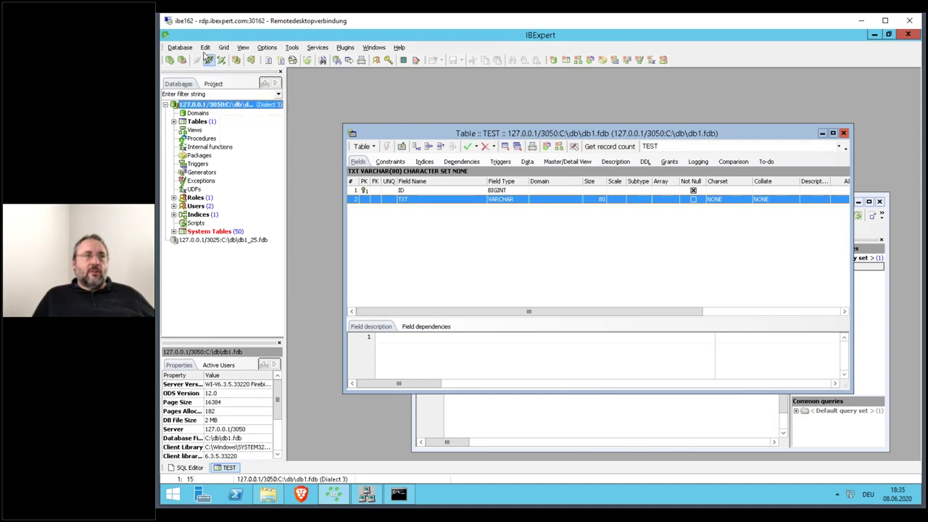
{"action": "left_click", "coordinate": [209, 61]}
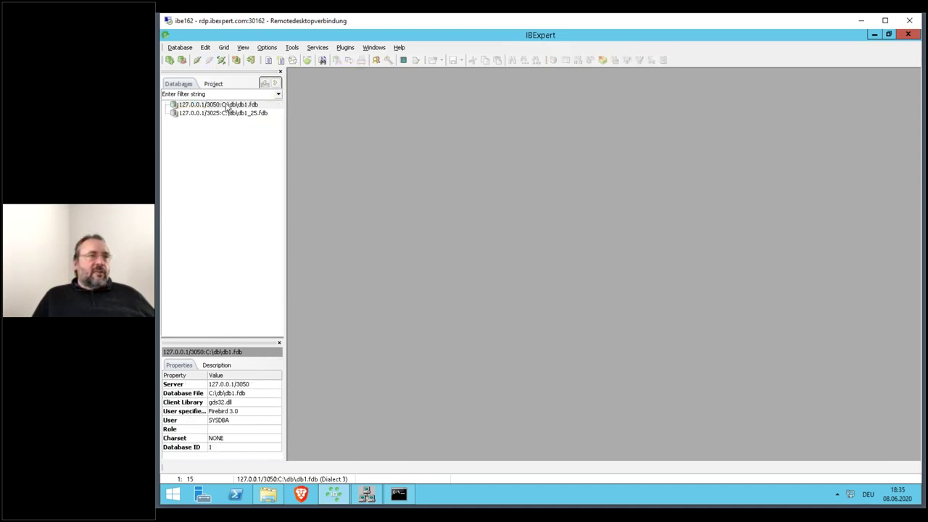
{"action": "left_click_drag", "start_coordinate": [529, 38], "coordinate": [570, 247]}
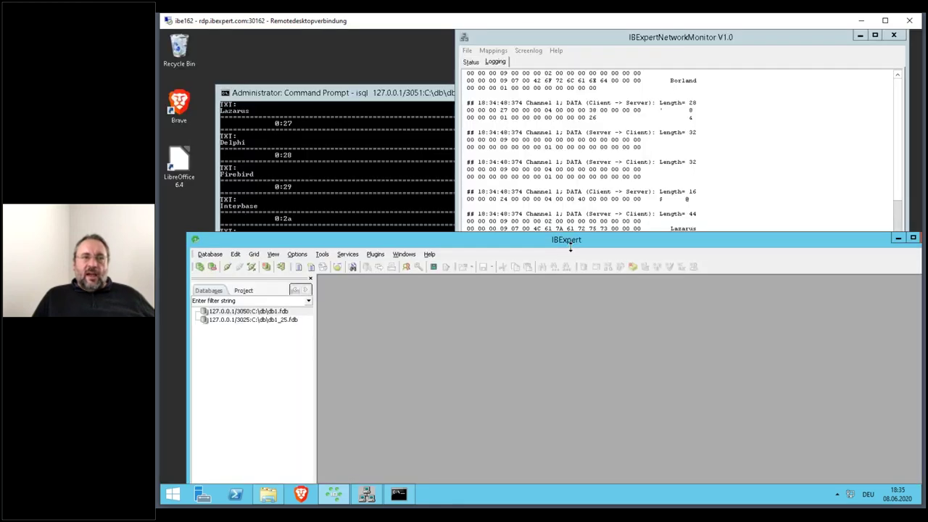
{"action": "left_click", "coordinate": [561, 33]}
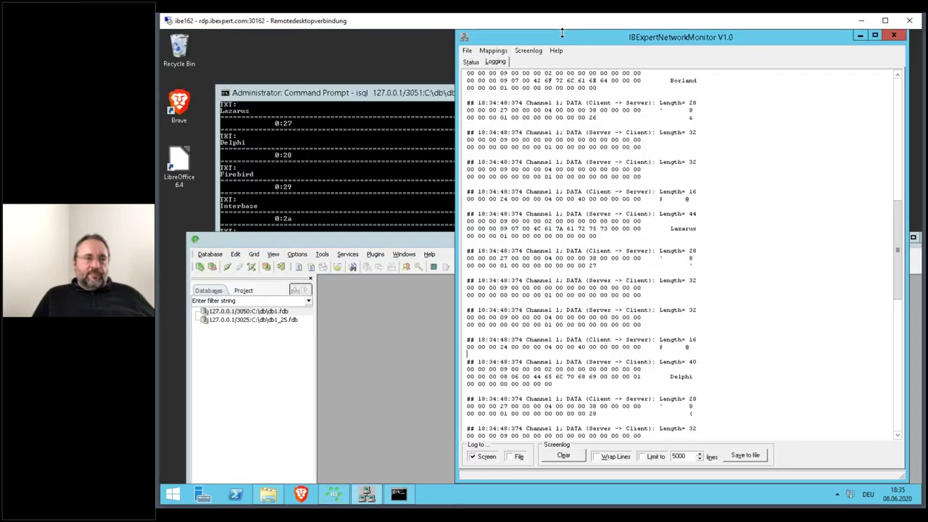
{"action": "left_click", "coordinate": [563, 455]}
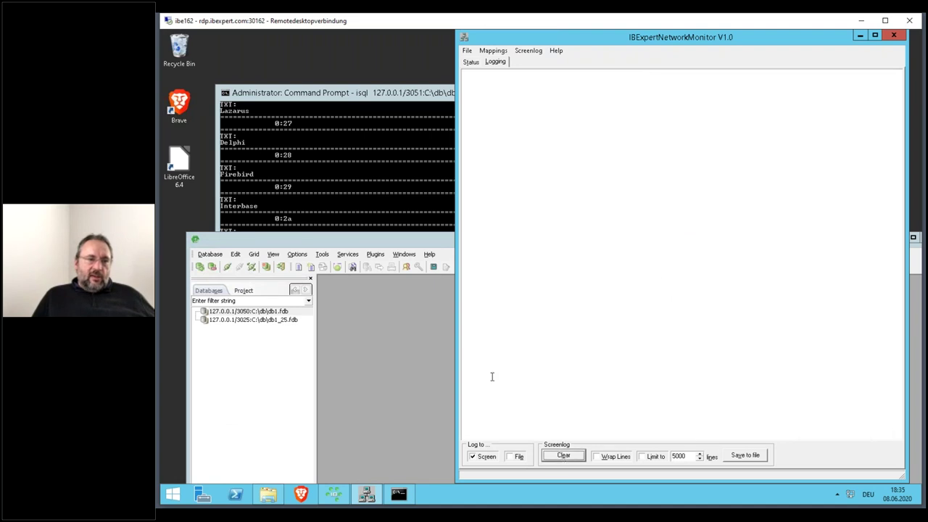
- Clone the db1.fdb registration with port 3051 and an empty alias, then connect to it
{"action": "right_click", "coordinate": [288, 314]}
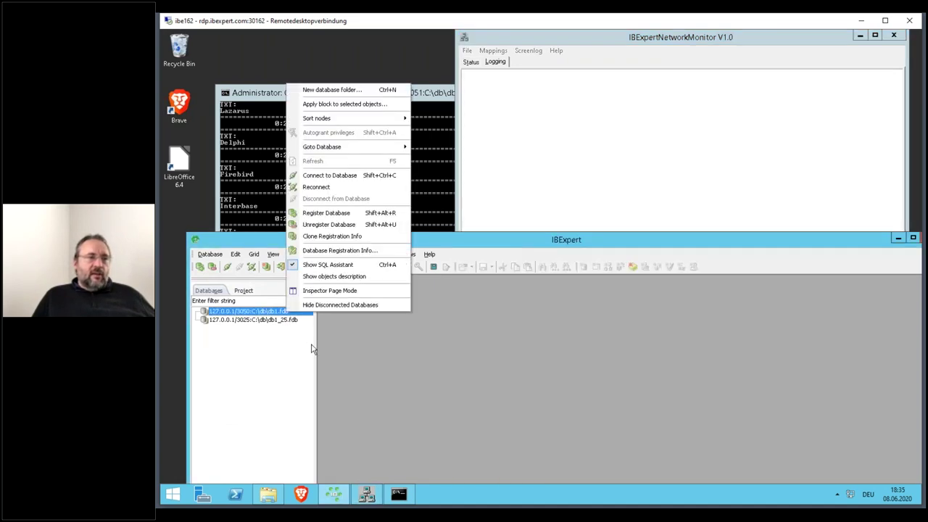
{"action": "key", "text": "Escape"}
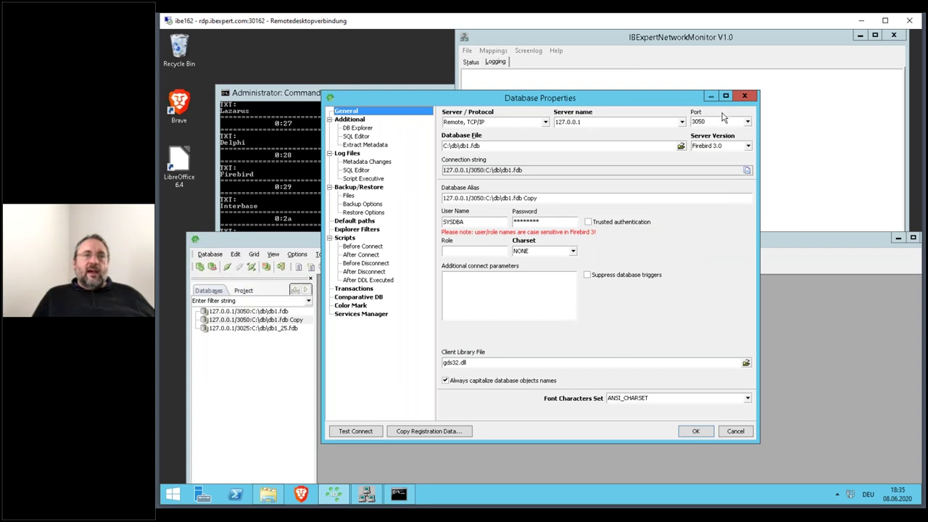
{"action": "left_click", "coordinate": [720, 121]}
{"action": "key", "text": "BackSpace"}
{"action": "type", "text": "1"}
{"action": "key", "text": "Tab"}
{"action": "key", "text": "Tab"}
{"action": "key", "text": "Tab"}
{"action": "key", "text": "Delete"}
{"action": "key", "text": "Return"}
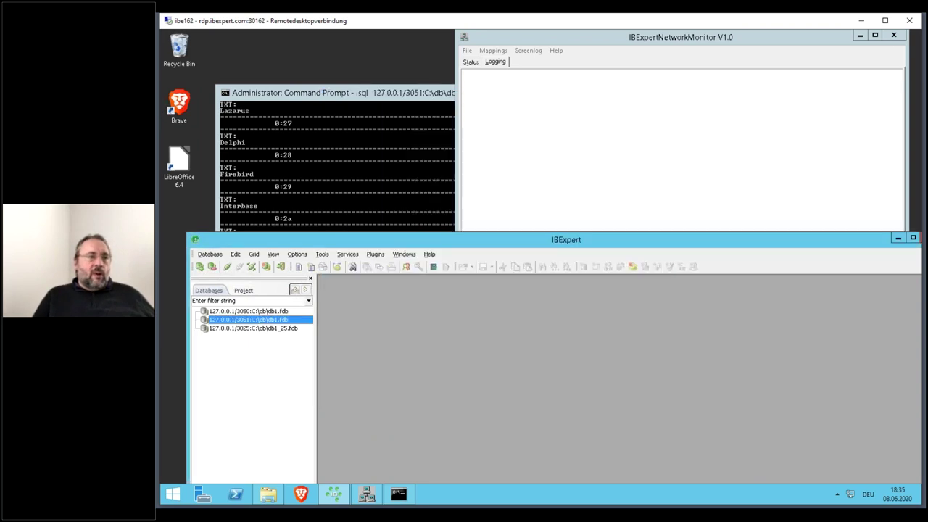
{"action": "double_click", "coordinate": [286, 323]}
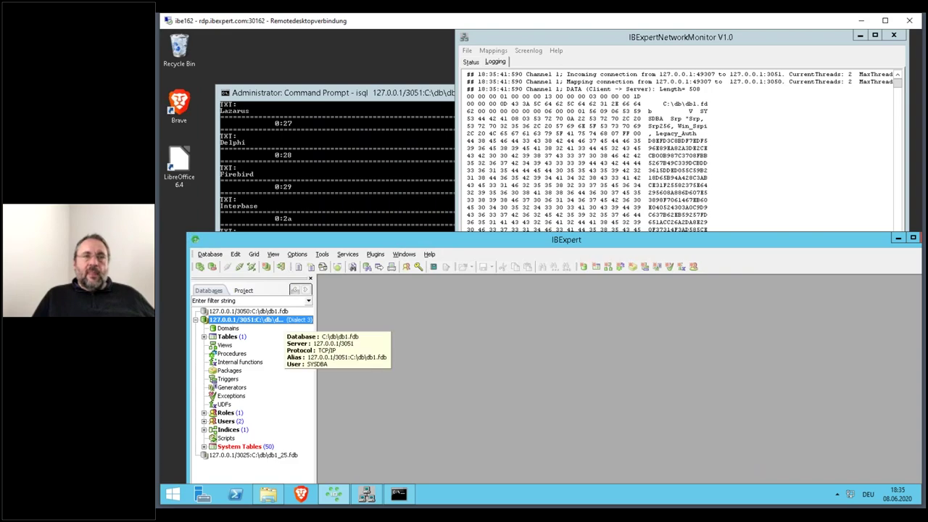
- Review the logged 3051 connection traffic, including MON$ATTACHMENTS queries, then clear the log
{"action": "left_click", "coordinate": [652, 120]}
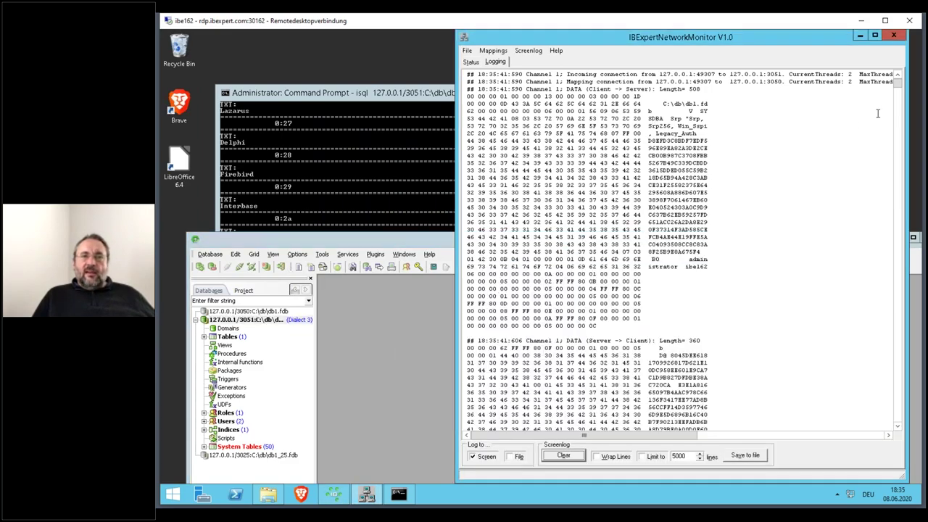
{"action": "left_click_drag", "start_coordinate": [899, 87], "coordinate": [880, 444]}
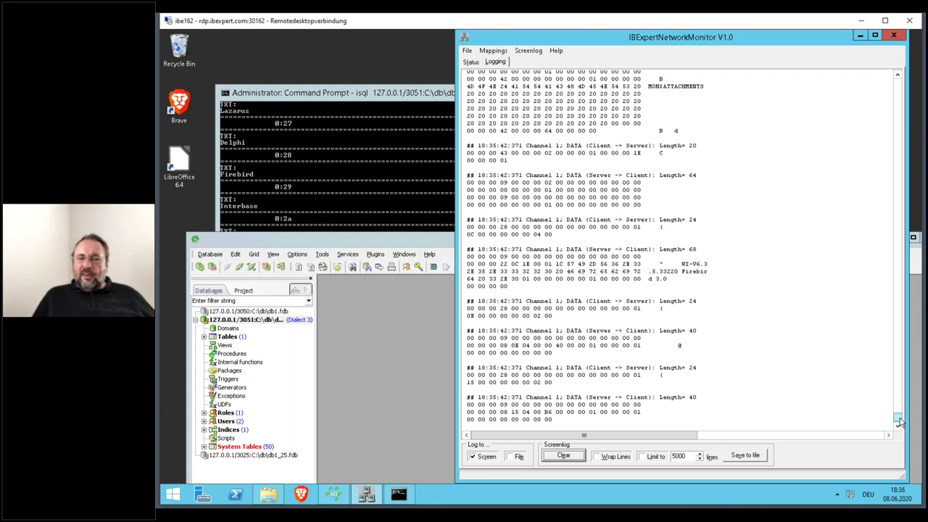
{"action": "left_click_drag", "start_coordinate": [897, 419], "coordinate": [898, 76]}
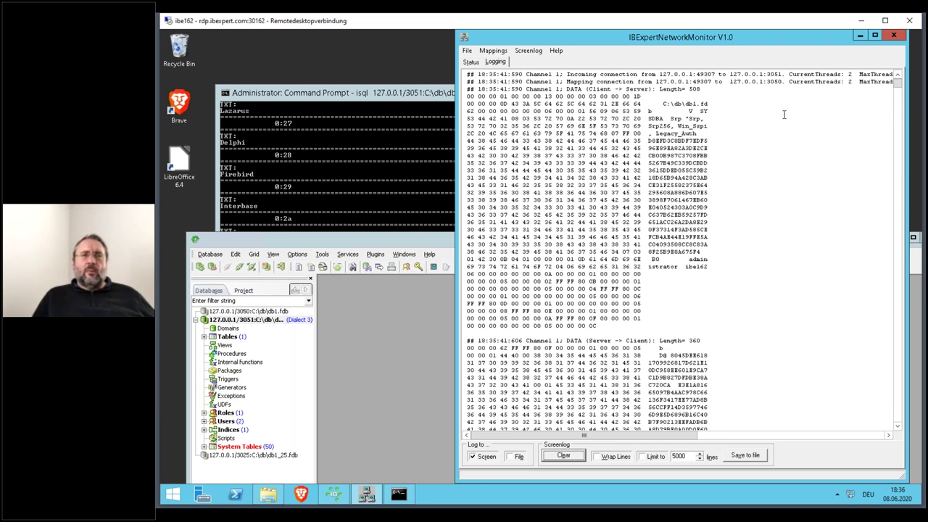
{"action": "left_click", "coordinate": [573, 456]}
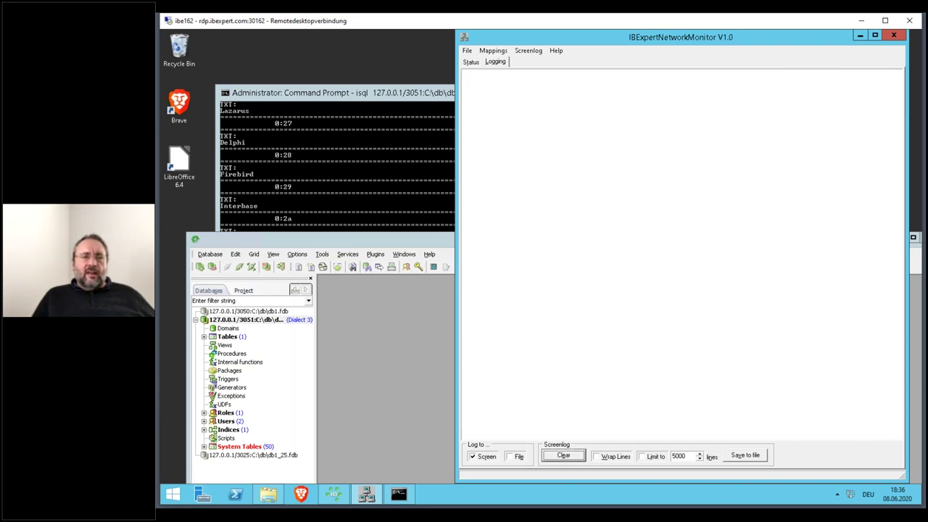
- Open table TEST in IBExpert and highlight its metadata SQL in the monitor log
{"action": "double_click", "coordinate": [254, 337]}
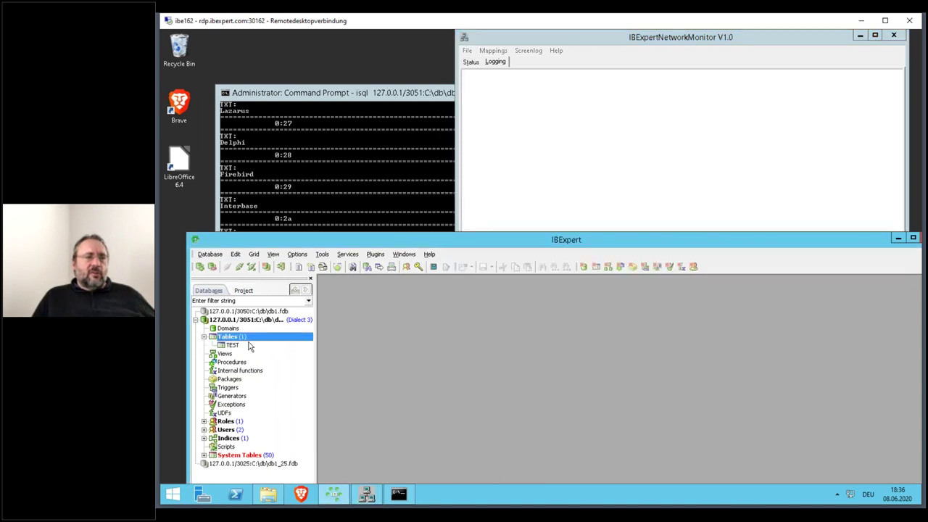
{"action": "double_click", "coordinate": [234, 346]}
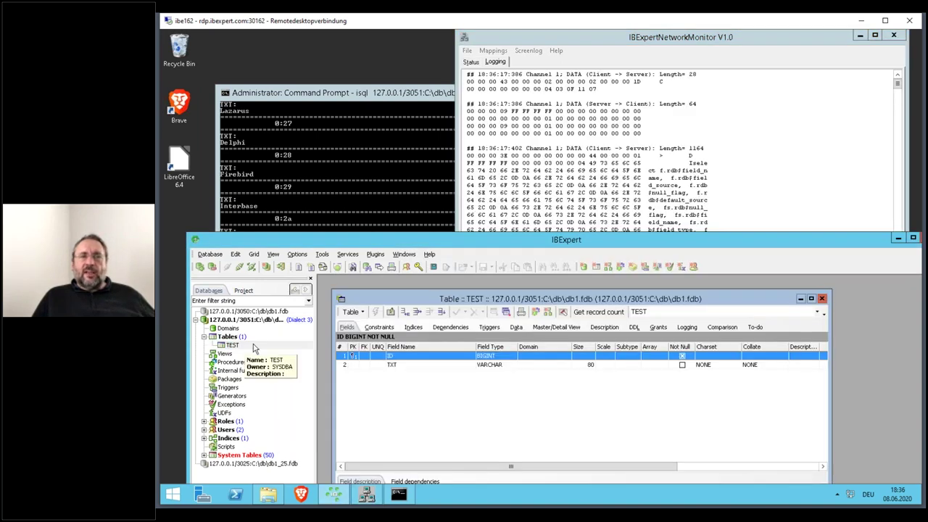
{"action": "left_click", "coordinate": [637, 101]}
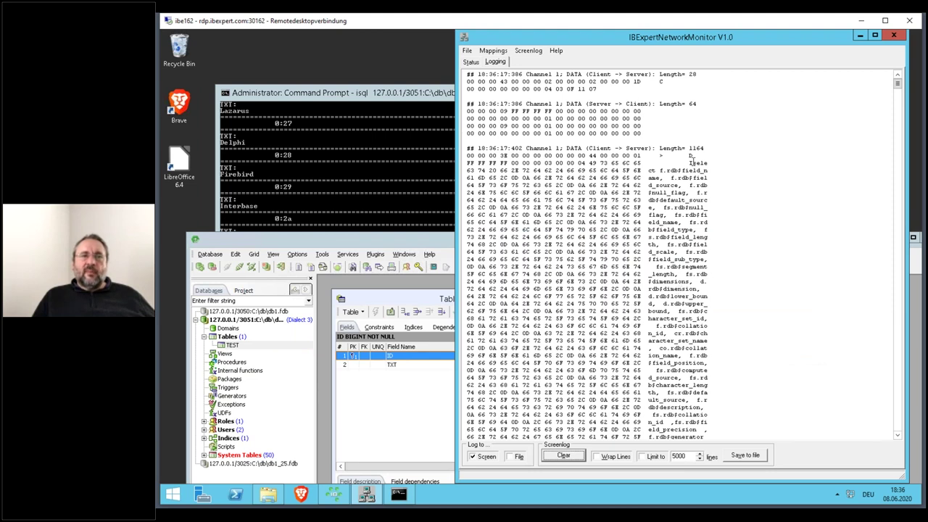
{"action": "left_click_drag", "start_coordinate": [694, 164], "coordinate": [694, 326]}
- Scroll through the logged metadata queries, then clear the packet log
{"action": "scroll", "coordinate": [745, 323], "scroll_direction": "down", "scroll_amount": 4}
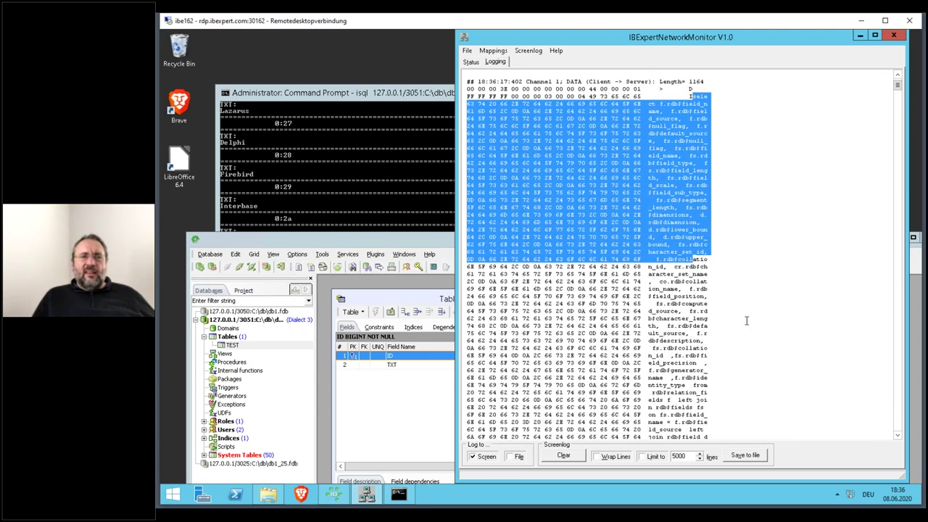
{"action": "scroll", "coordinate": [749, 314], "scroll_direction": "down", "scroll_amount": 10}
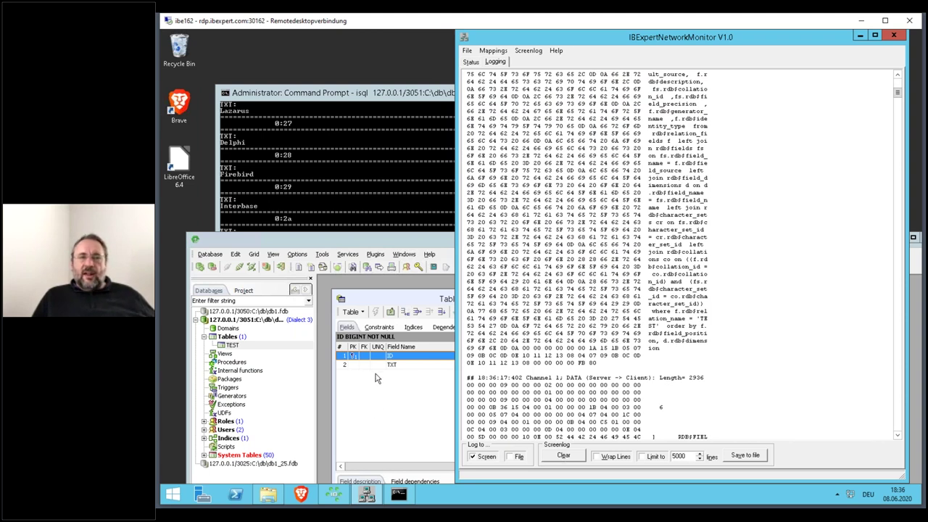
{"action": "scroll", "coordinate": [748, 293], "scroll_direction": "down", "scroll_amount": 10}
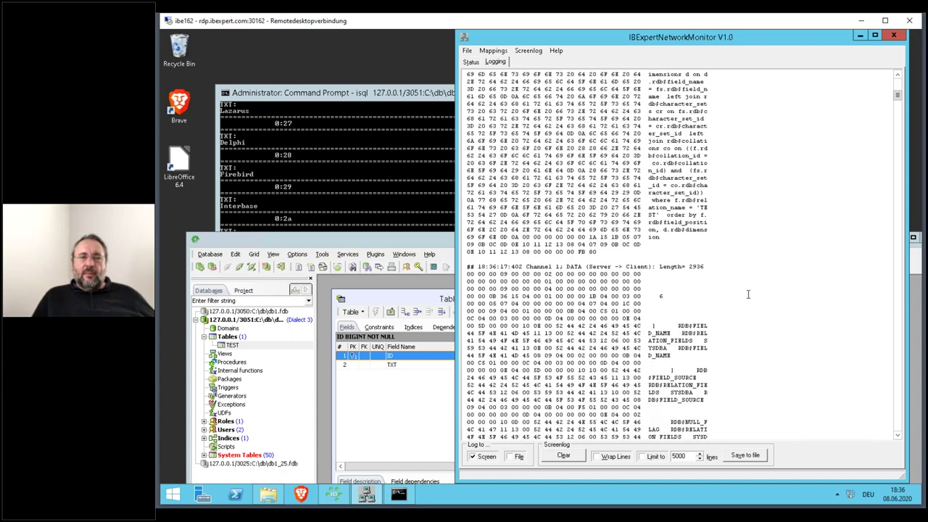
{"action": "scroll", "coordinate": [748, 294], "scroll_direction": "down", "scroll_amount": 15}
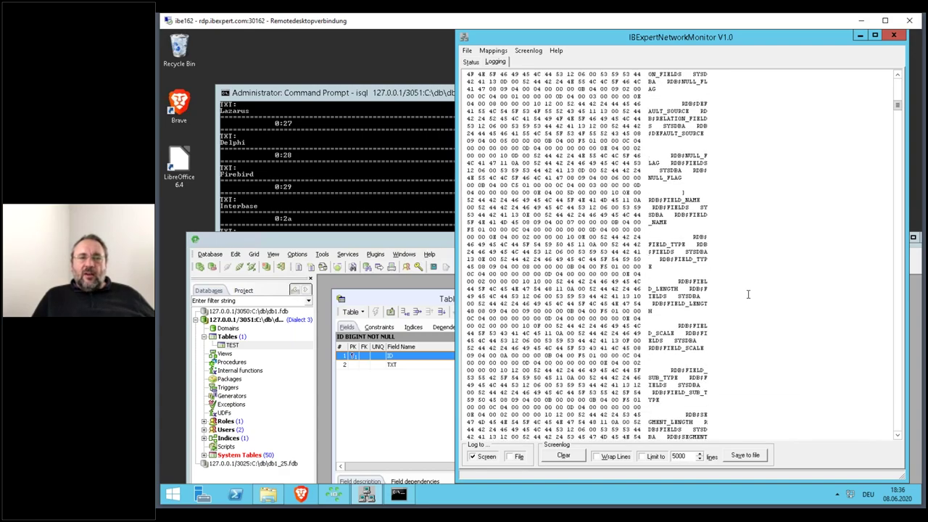
{"action": "scroll", "coordinate": [748, 294], "scroll_direction": "down", "scroll_amount": 15}
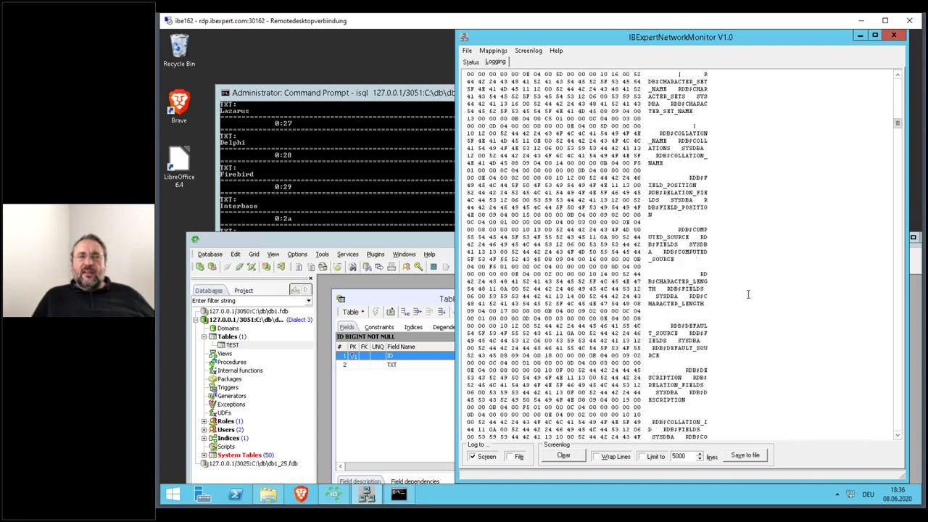
{"action": "scroll", "coordinate": [754, 287], "scroll_direction": "down", "scroll_amount": 5}
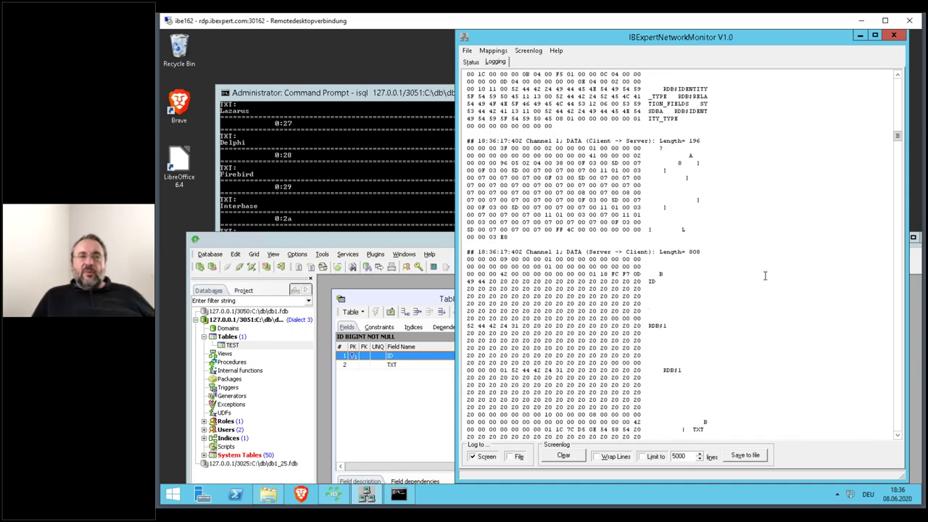
{"action": "scroll", "coordinate": [765, 276], "scroll_direction": "down", "scroll_amount": 6}
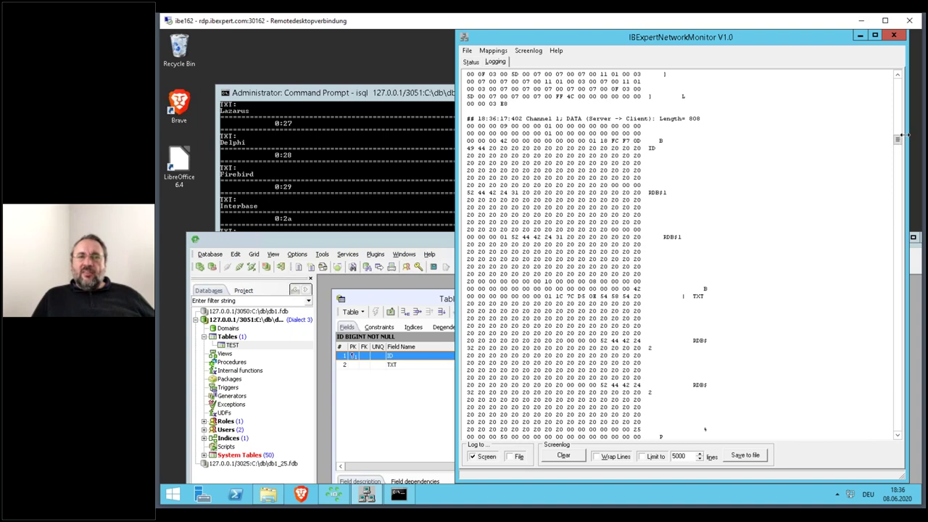
{"action": "left_click_drag", "start_coordinate": [898, 142], "coordinate": [897, 177]}
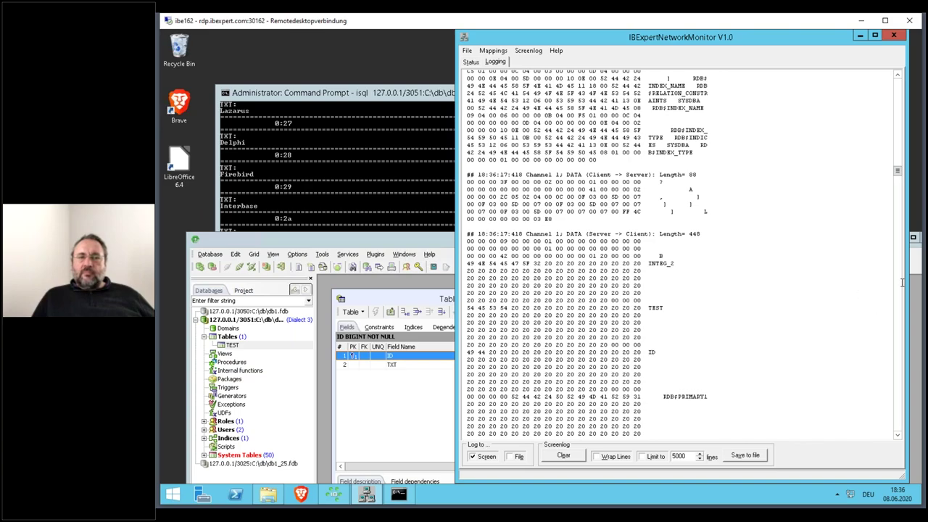
{"action": "left_click_drag", "start_coordinate": [897, 172], "coordinate": [854, 448]}
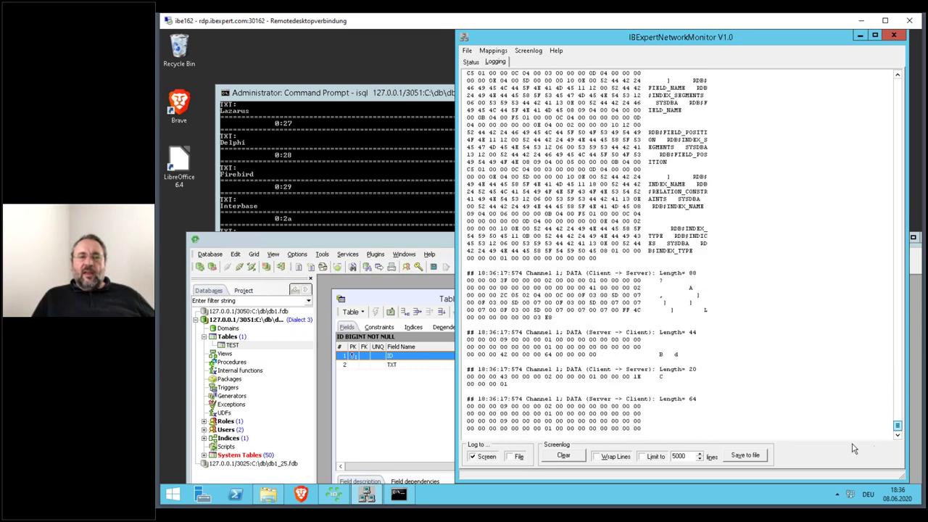
{"action": "left_click", "coordinate": [579, 458]}
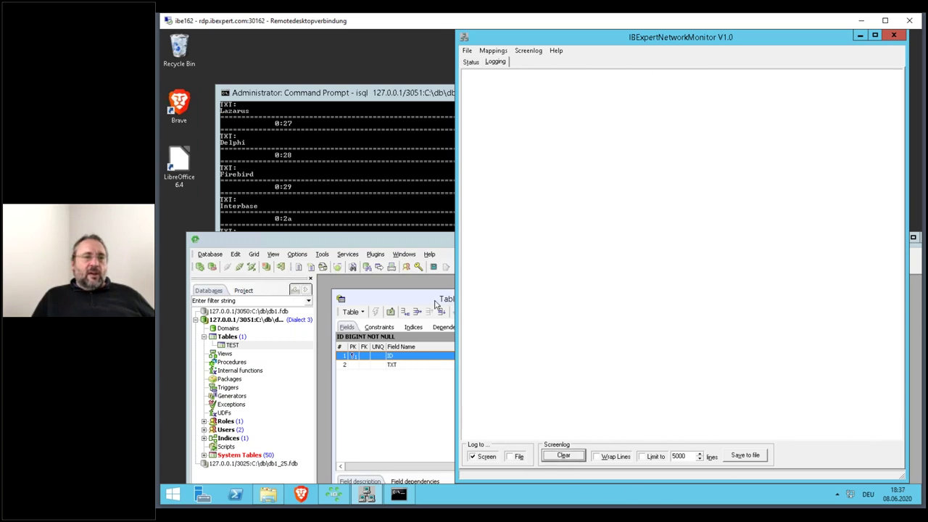
- Display TEST's six records on the Data tab and scroll through the resulting data packets
{"action": "left_click", "coordinate": [438, 306]}
{"action": "left_click", "coordinate": [514, 327]}
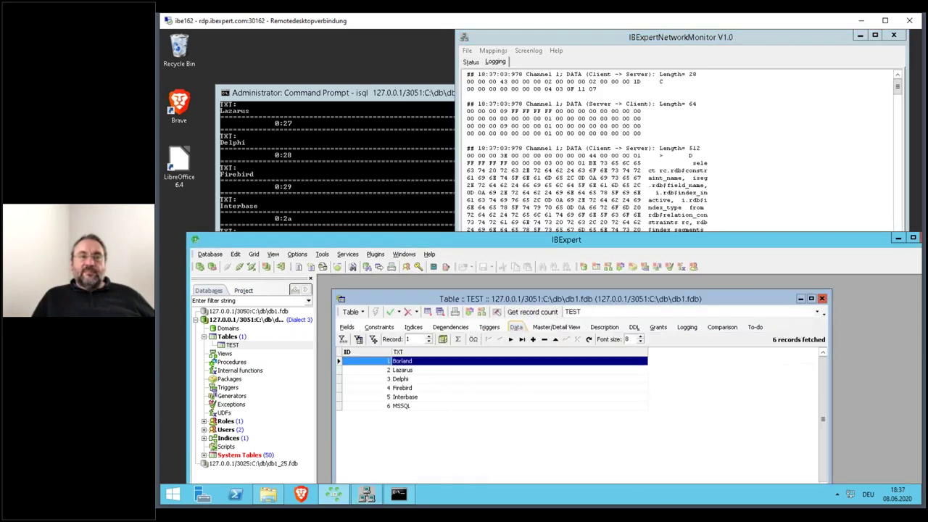
{"action": "left_click", "coordinate": [639, 46]}
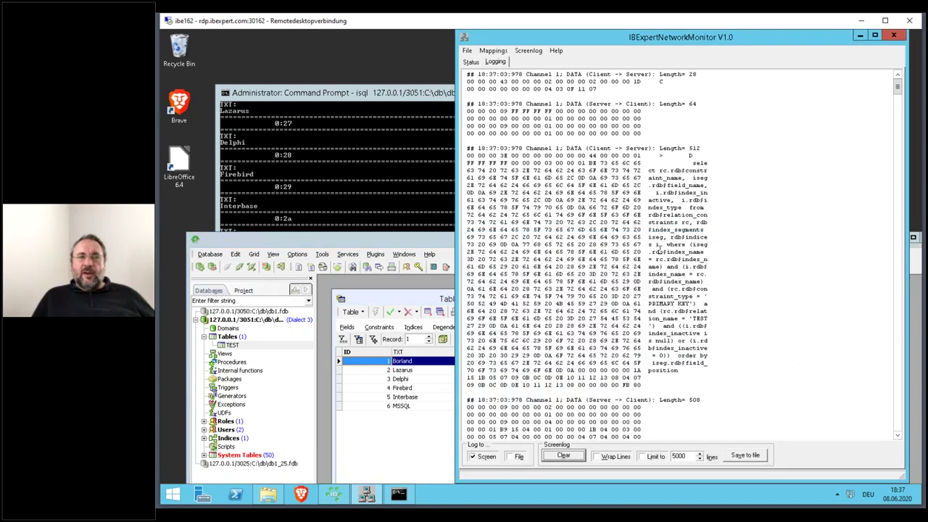
{"action": "scroll", "coordinate": [684, 294], "scroll_direction": "down", "scroll_amount": 15}
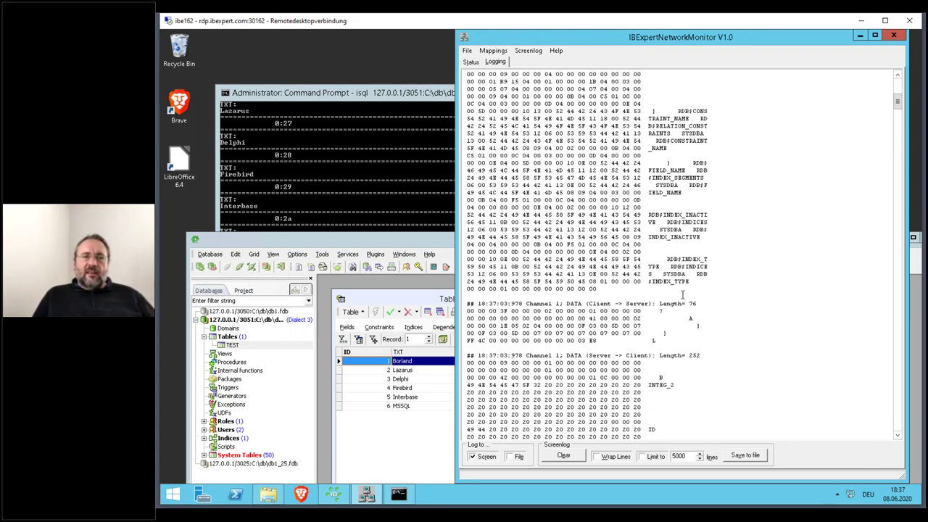
{"action": "scroll", "coordinate": [682, 293], "scroll_direction": "down", "scroll_amount": 6}
{"action": "scroll", "coordinate": [682, 294], "scroll_direction": "down", "scroll_amount": 13}
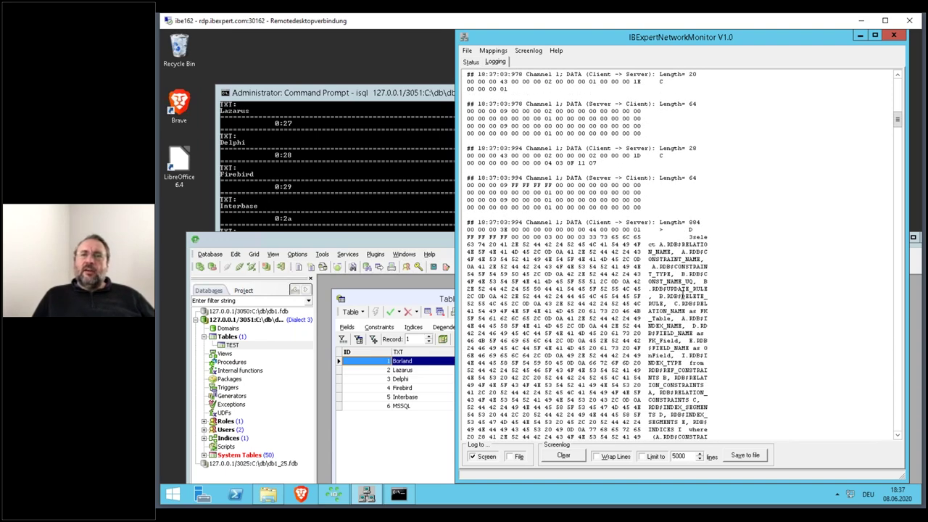
{"action": "scroll", "coordinate": [684, 288], "scroll_direction": "down", "scroll_amount": 15}
{"action": "scroll", "coordinate": [685, 274], "scroll_direction": "down", "scroll_amount": 14}
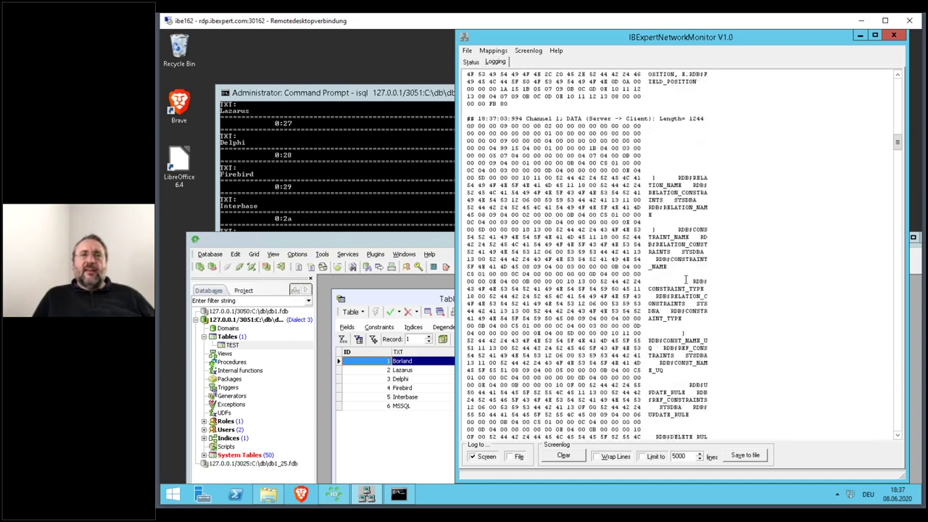
{"action": "scroll", "coordinate": [687, 279], "scroll_direction": "down", "scroll_amount": 7}
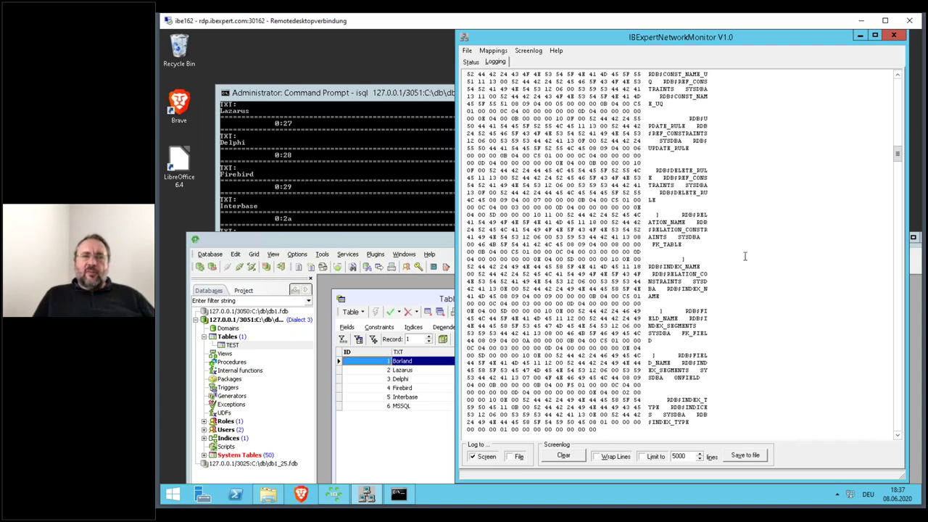
{"action": "left_click_drag", "start_coordinate": [897, 154], "coordinate": [870, 424]}
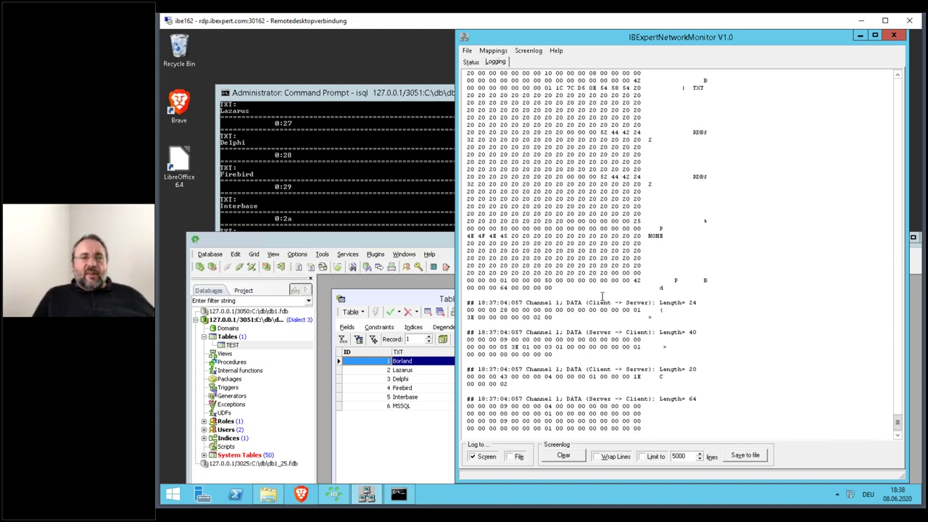
- Clear the packet log, quit IBExpert confirming Yes, then clear the resulting disconnect packets
{"action": "left_click", "coordinate": [563, 456]}
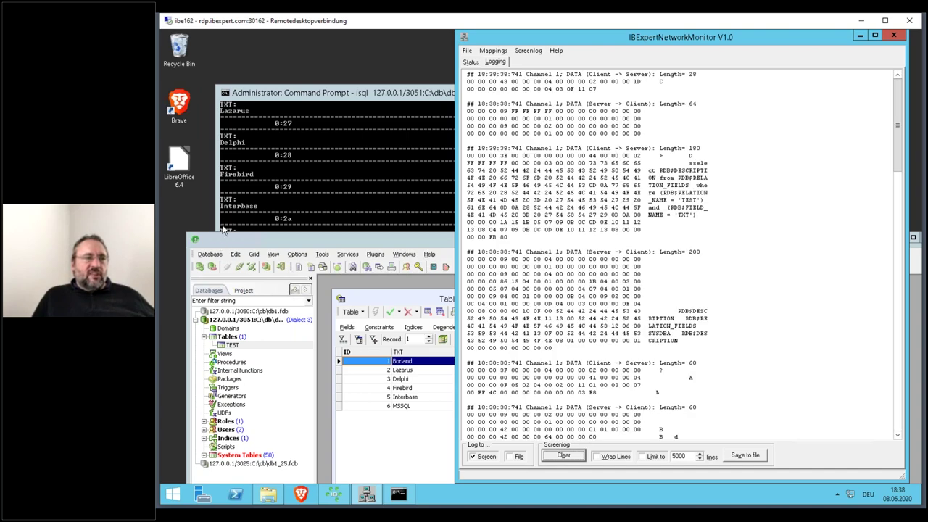
{"action": "double_click", "coordinate": [196, 241]}
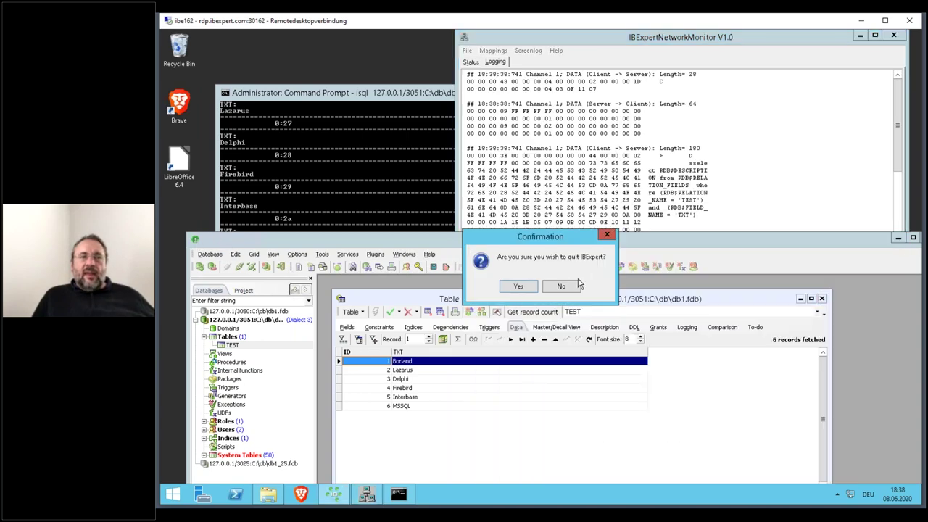
{"action": "left_click", "coordinate": [537, 290]}
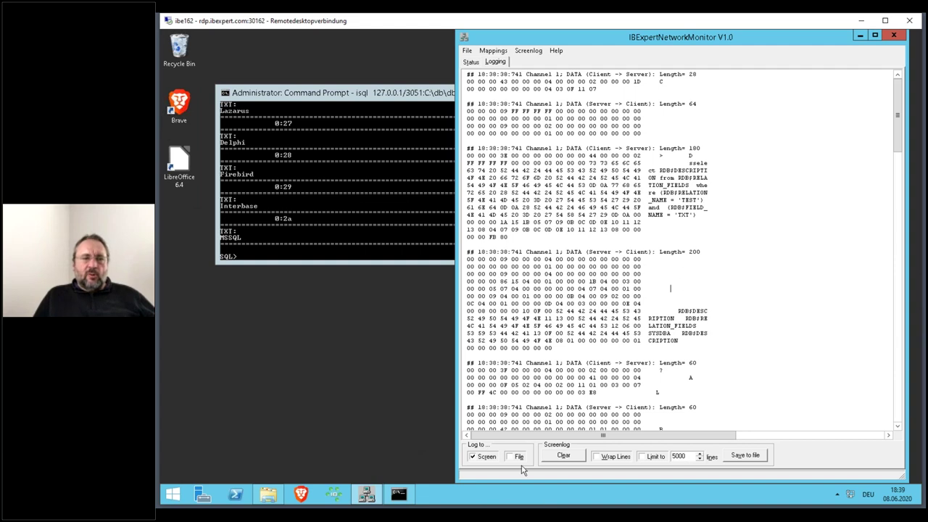
{"action": "left_click", "coordinate": [573, 458]}
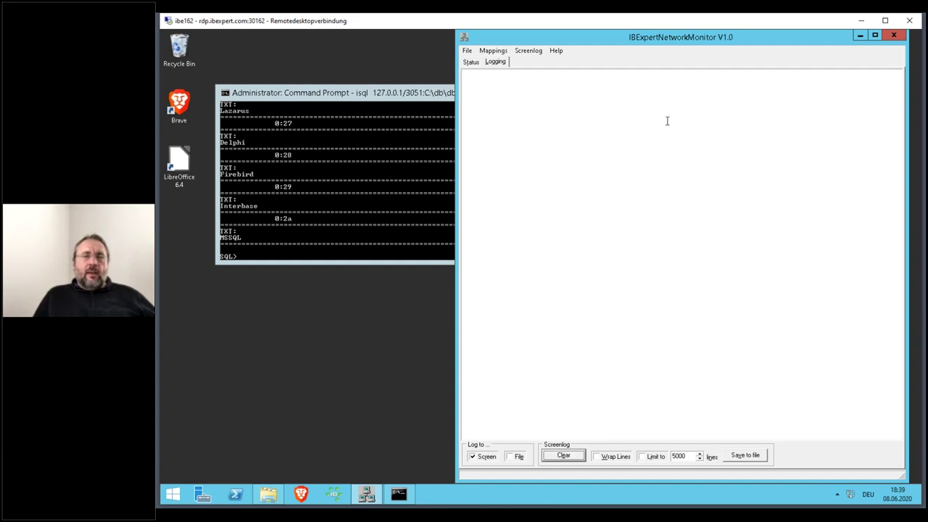
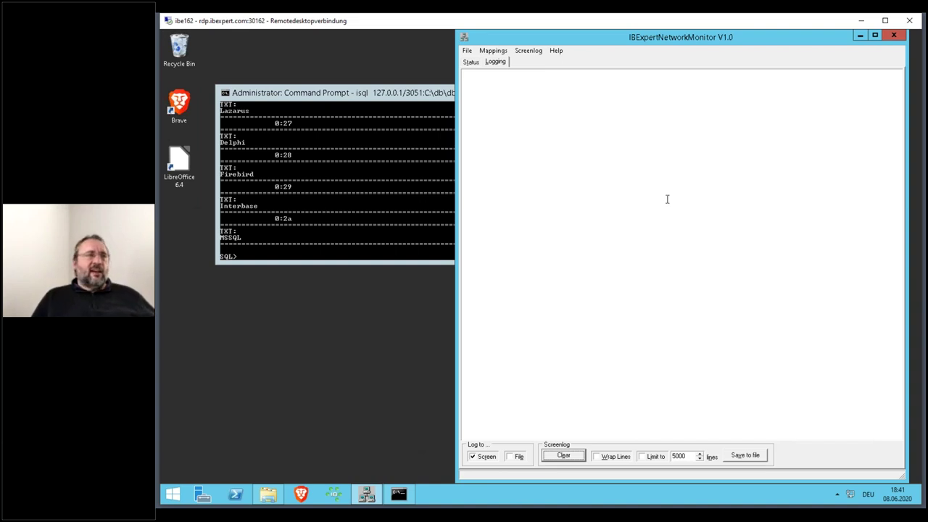
- Rerun the cast-to-text query on the test table in the isql console
{"action": "left_click_drag", "start_coordinate": [413, 98], "coordinate": [375, 140]}
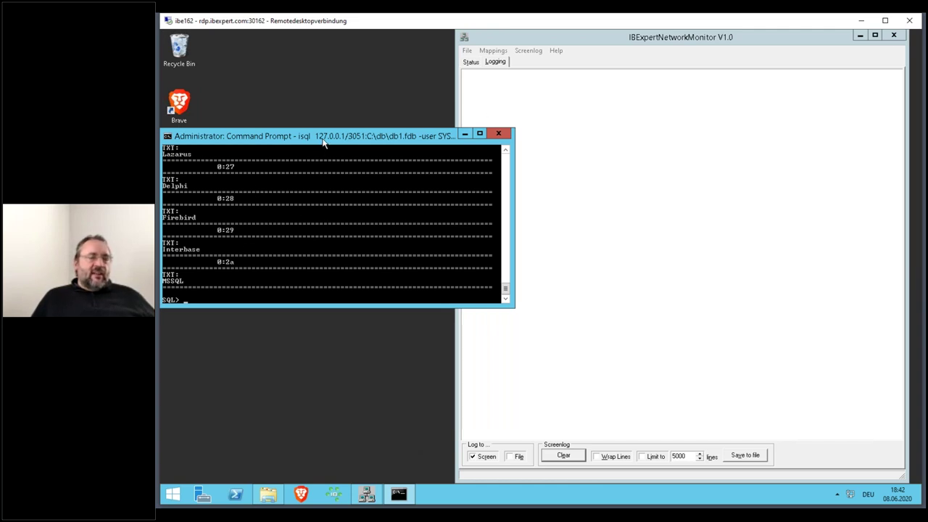
{"action": "type", "text": "select cast(txt as blob sub_type text) txt from test;"}
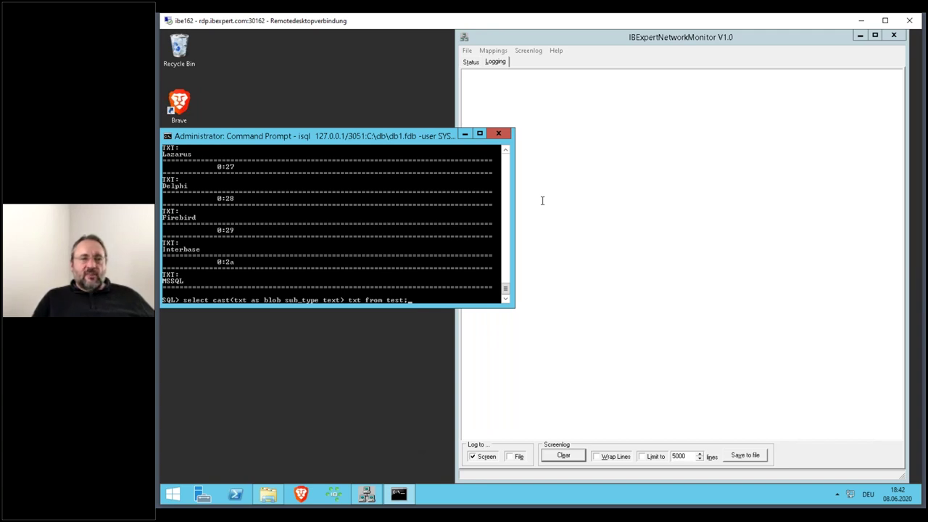
{"action": "key", "text": "Return"}
- Find and highlight Borland in the captured server-to-client packet dump
{"action": "left_click", "coordinate": [541, 200]}
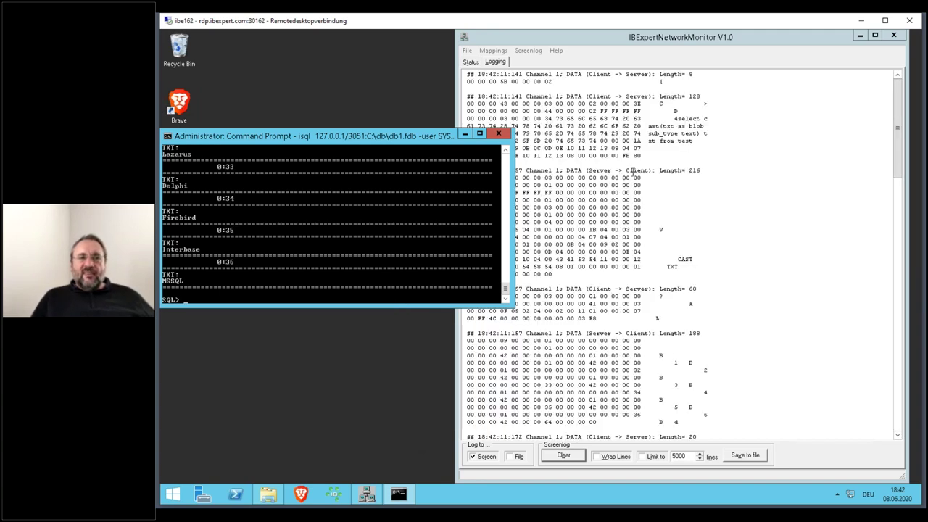
{"action": "scroll", "coordinate": [633, 171], "scroll_direction": "up", "scroll_amount": 10}
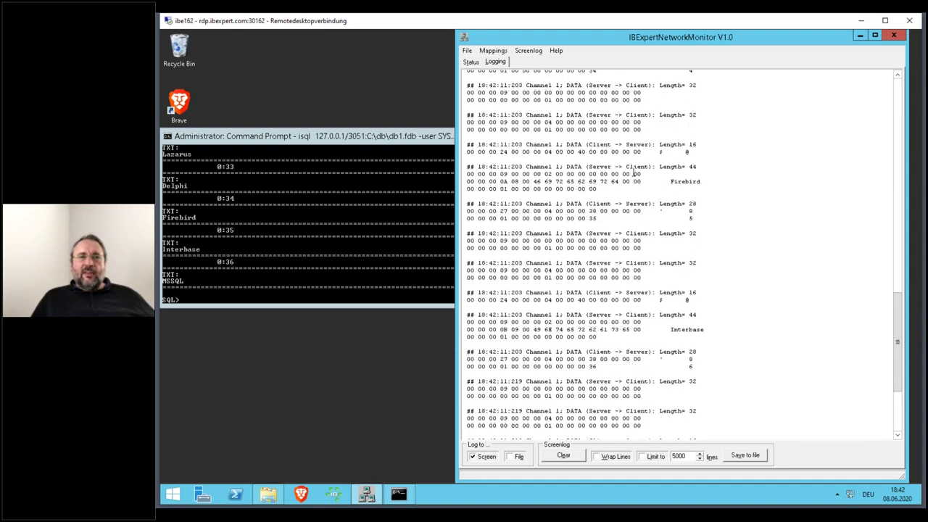
{"action": "scroll", "coordinate": [633, 171], "scroll_direction": "up", "scroll_amount": 13}
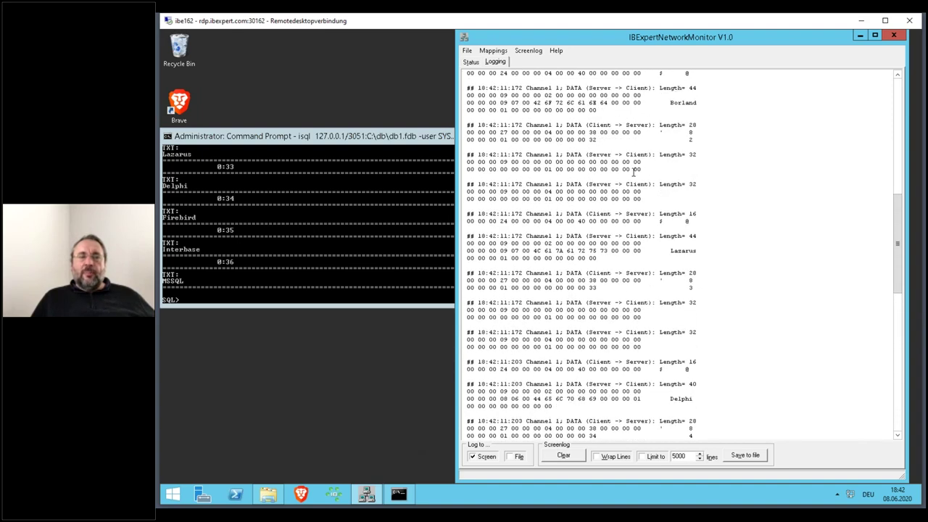
{"action": "scroll", "coordinate": [633, 171], "scroll_direction": "up", "scroll_amount": 4}
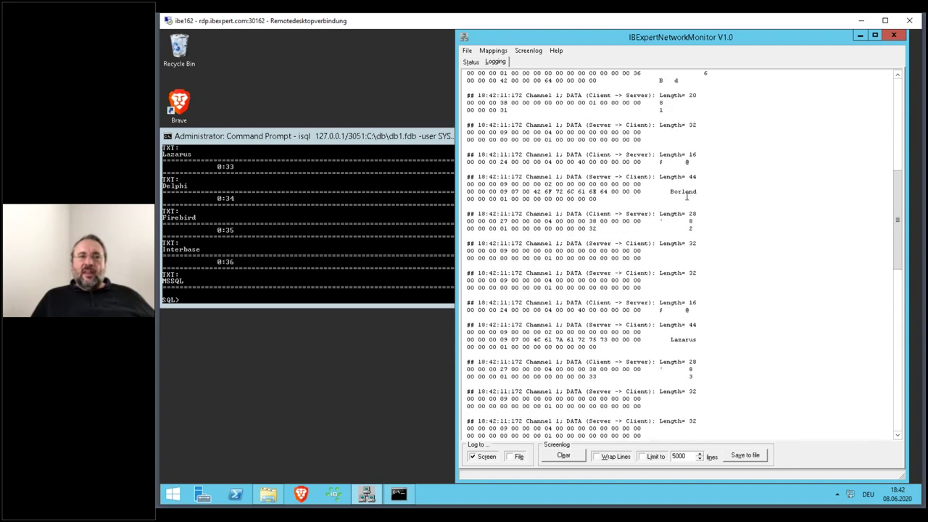
{"action": "double_click", "coordinate": [686, 197]}
{"action": "double_click", "coordinate": [685, 192]}
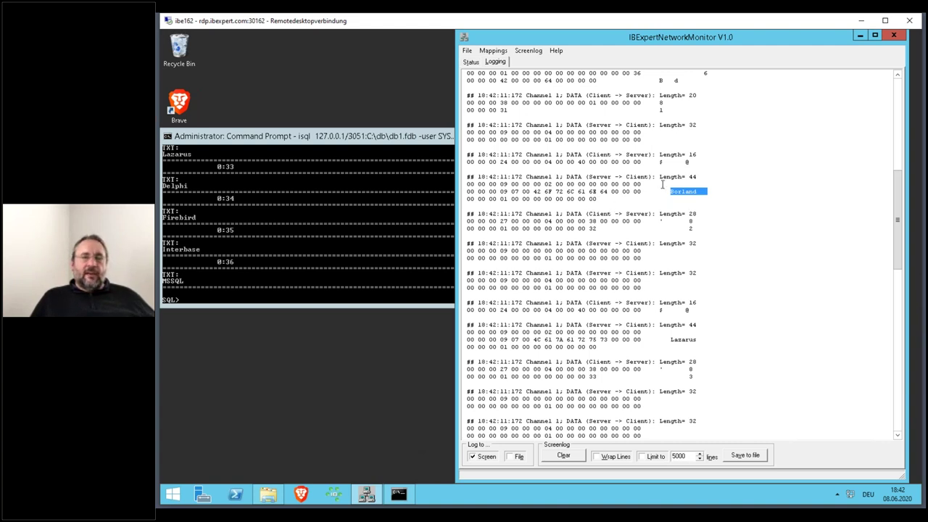
- Clear the packet log, then run select list(txt) txt from test in isql
{"action": "left_click", "coordinate": [571, 459]}
{"action": "left_click", "coordinate": [409, 145]}
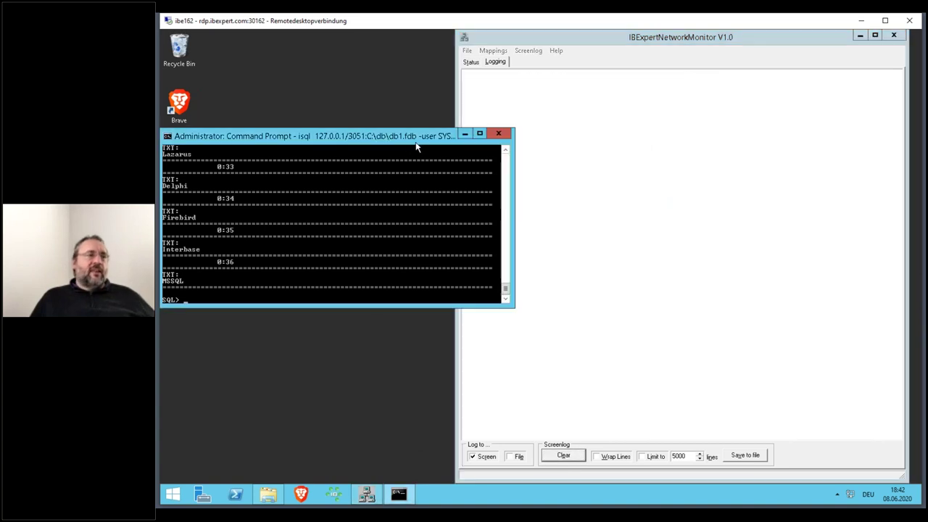
{"action": "type", "text": "select cast(txt as blob sub_type text) txt from test;"}
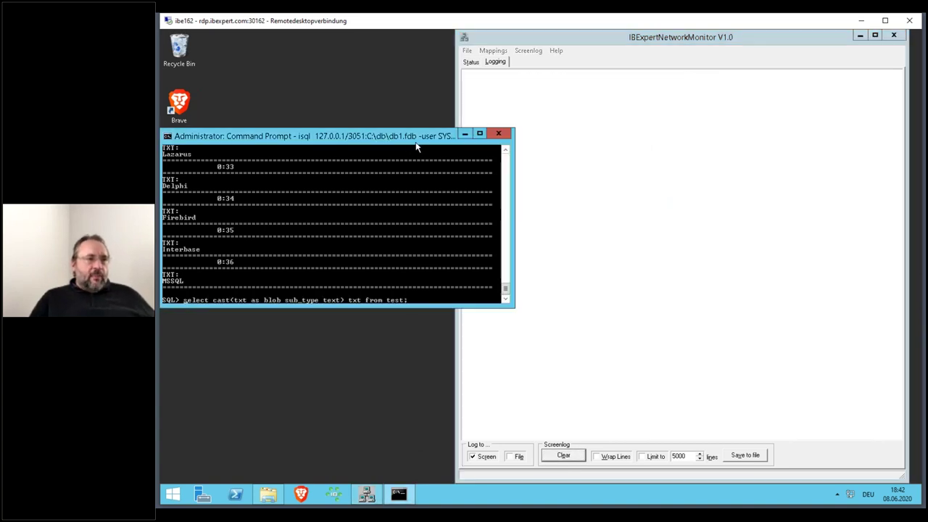
{"action": "key", "text": "Left"}
{"action": "key", "text": "Left"}
{"action": "key", "text": "Left"}
{"action": "key", "text": "Delete"}
{"action": "key", "text": "Delete"}
{"action": "key", "text": "Delete"}
{"action": "key", "text": "Delete"}
{"action": "key", "text": "Delete"}
{"action": "key", "text": "Delete"}
{"action": "key", "text": "Delete"}
{"action": "key", "text": "Delete"}
{"action": "key", "text": "Delete"}
{"action": "key", "text": "Delete"}
{"action": "key", "text": "Delete"}
{"action": "key", "text": "Delete"}
{"action": "key", "text": "Delete"}
{"action": "key", "text": "Delete"}
{"action": "key", "text": "Delete"}
{"action": "key", "text": "Delete"}
{"action": "key", "text": "Delete"}
{"action": "key", "text": "Delete"}
{"action": "key", "text": "Delete"}
{"action": "key", "text": "Delete"}
{"action": "key", "text": "Delete"}
{"action": "key", "text": "Delete"}
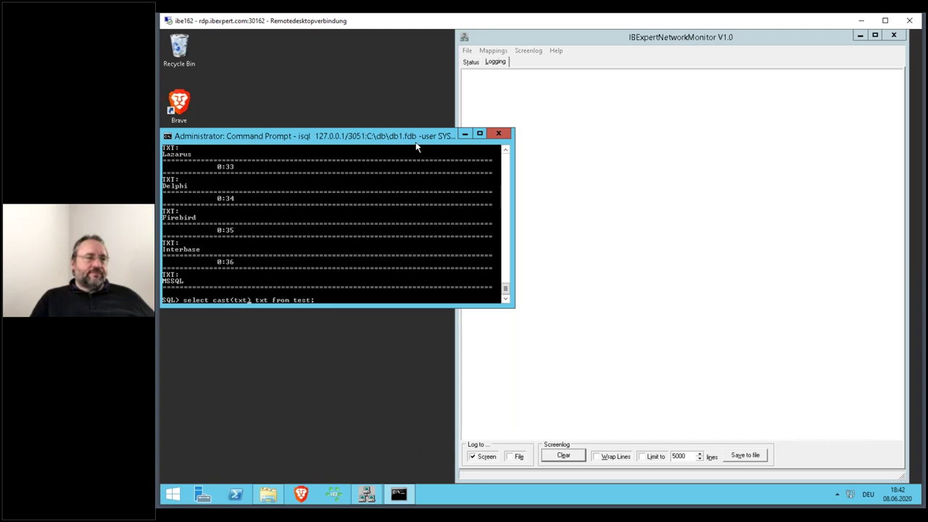
{"action": "key", "text": "Left"}
{"action": "key", "text": "Left"}
{"action": "key", "text": "Left"}
{"action": "key", "text": "Left"}
{"action": "key", "text": "Left"}
{"action": "key", "text": "Left"}
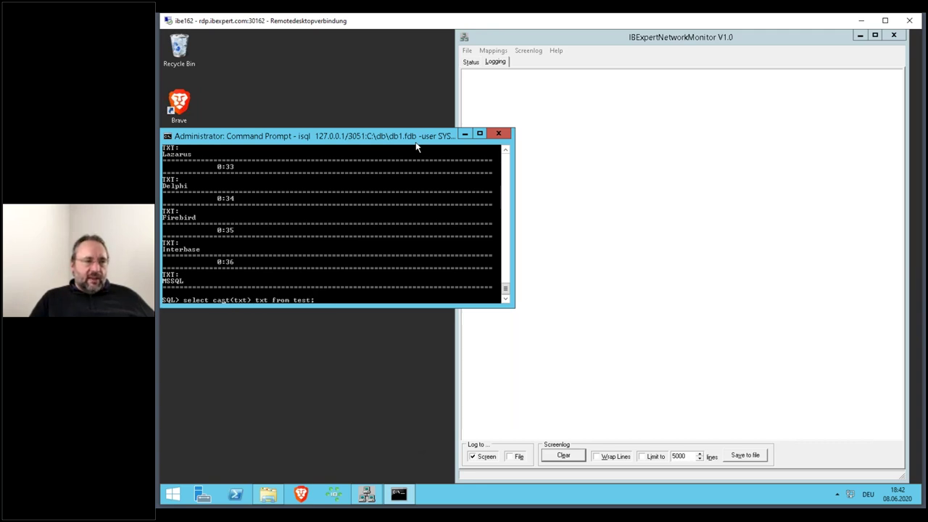
{"action": "key", "text": "Delete"}
{"action": "key", "text": "Delete"}
{"action": "key", "text": "Delete"}
{"action": "key", "text": "Delete"}
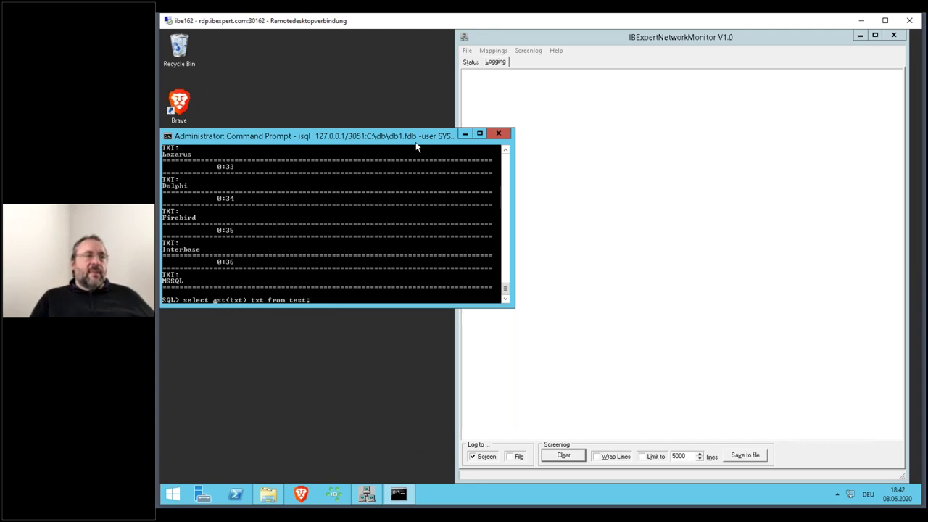
{"action": "type", "text": "list"}
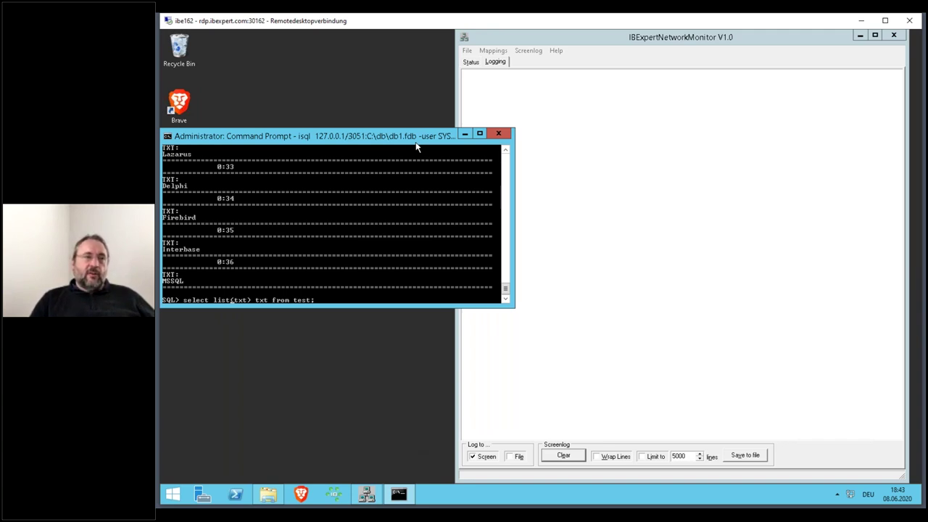
{"action": "key", "text": "Return"}
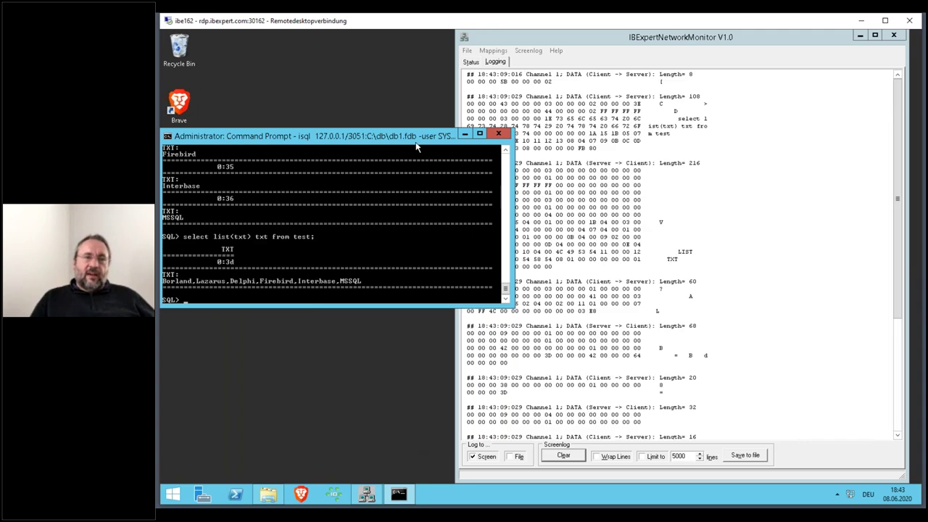
- Highlight the 104-byte reply packet and its length value in the monitor log
{"action": "left_click", "coordinate": [726, 245]}
{"action": "scroll", "coordinate": [728, 248], "scroll_direction": "down", "scroll_amount": 7}
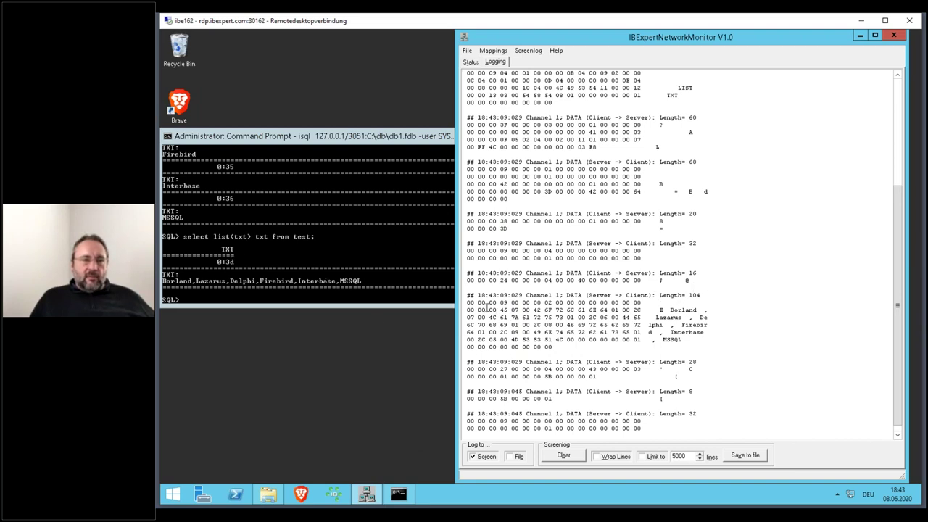
{"action": "left_click_drag", "start_coordinate": [466, 303], "coordinate": [704, 347]}
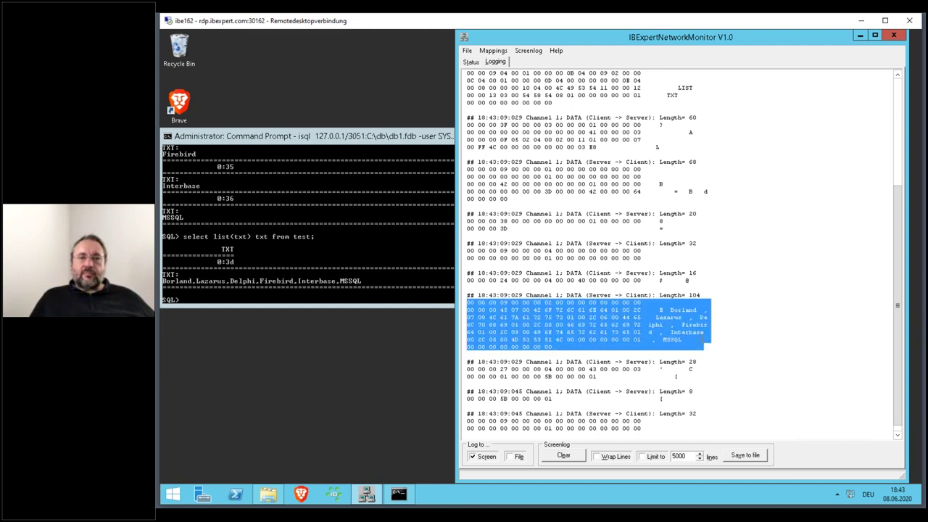
{"action": "double_click", "coordinate": [694, 295]}
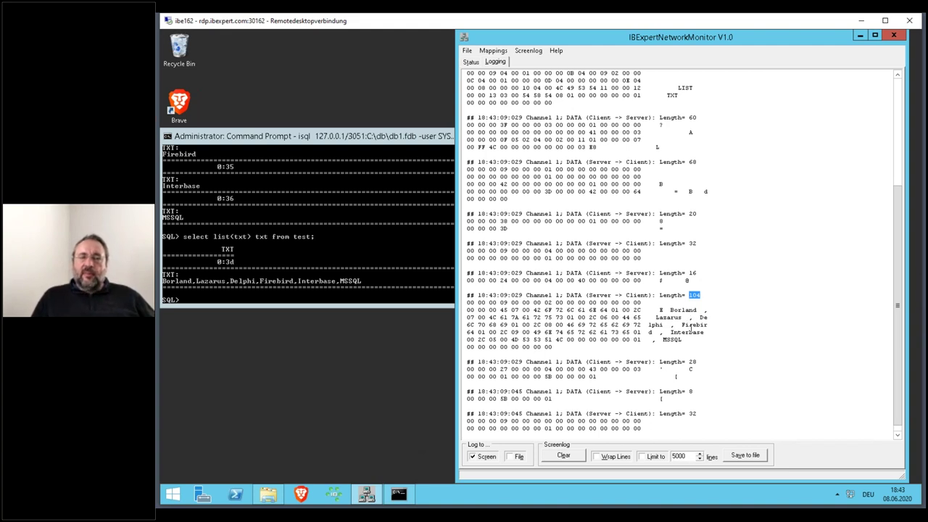
- Run select list(txt,'#') txt from test and highlight a # separator in the reply packet
{"action": "left_click", "coordinate": [366, 141]}
{"action": "key", "text": "Up"}
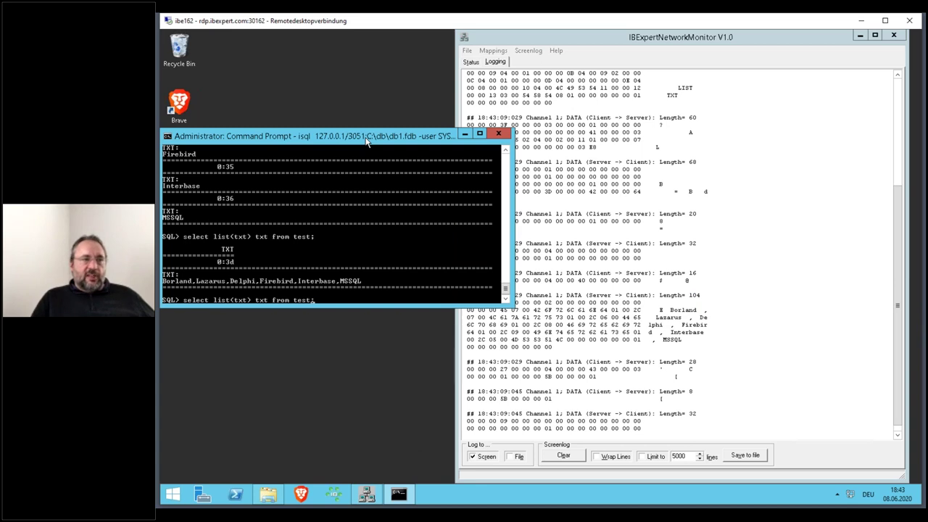
{"action": "key", "text": "Right"}
{"action": "key", "text": "Right"}
{"action": "key", "text": "Right"}
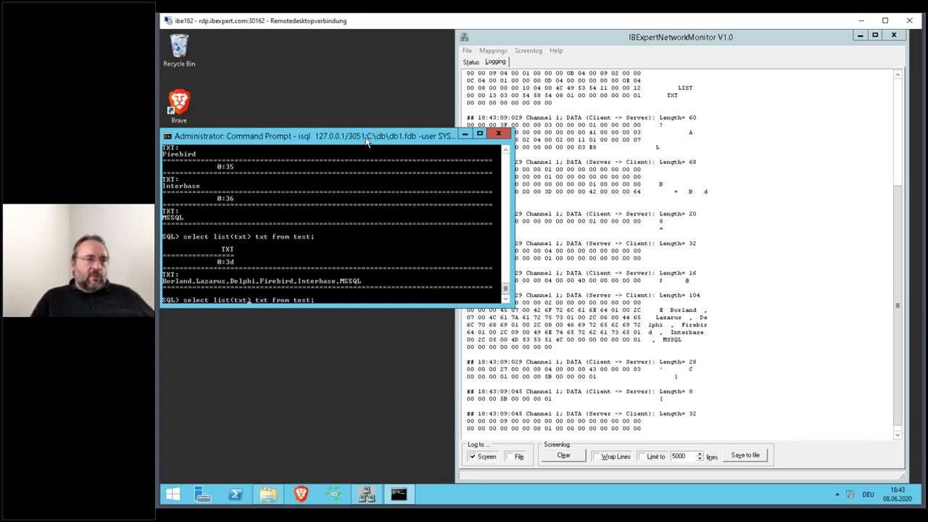
{"action": "type", "text": ",'#'"}
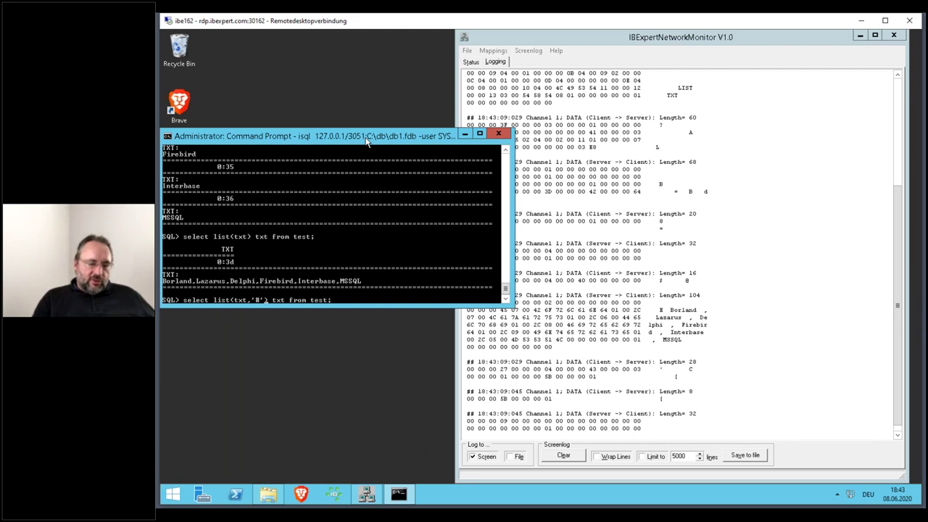
{"action": "key", "text": "Return"}
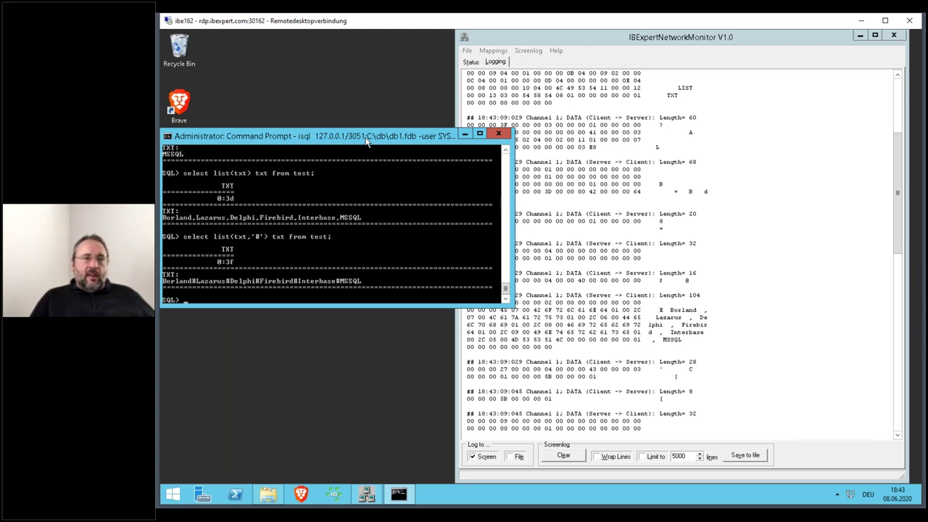
{"action": "left_click", "coordinate": [682, 364]}
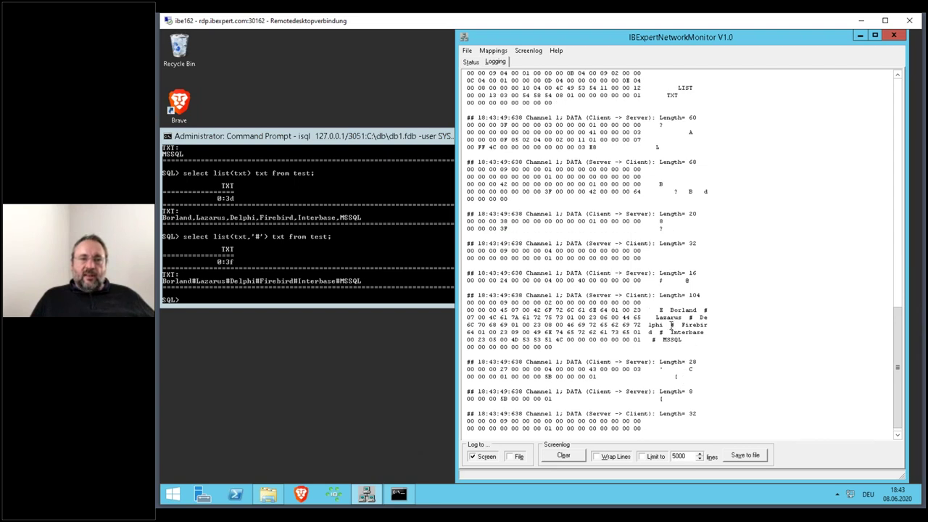
{"action": "left_click_drag", "start_coordinate": [669, 325], "coordinate": [675, 326]}
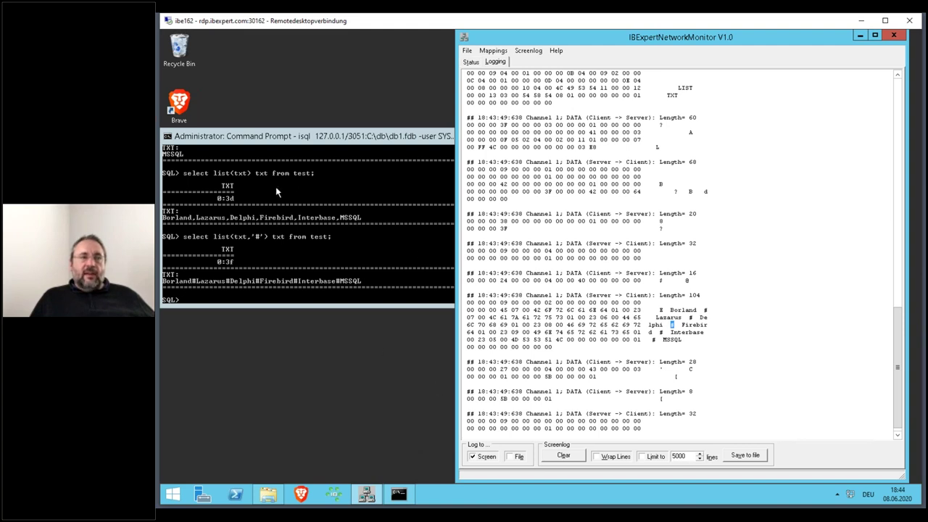
- Change the list separator to a line break and run the query in isql
{"action": "left_click", "coordinate": [328, 137]}
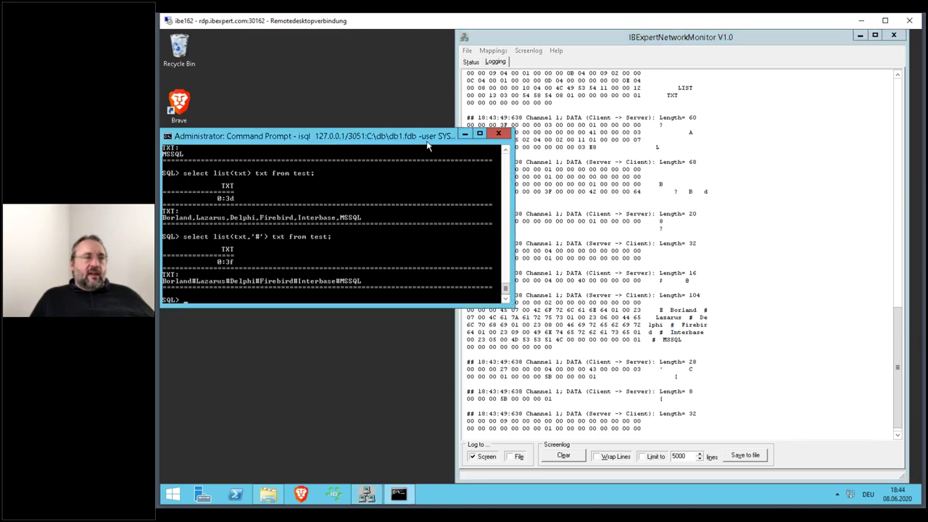
{"action": "key", "text": "Up"}
{"action": "key", "text": "Left"}
{"action": "key", "text": "Left"}
{"action": "key", "text": "Left"}
{"action": "key", "text": "Left"}
{"action": "key", "text": "Left"}
{"action": "key", "text": "Left"}
{"action": "key", "text": "Left"}
{"action": "key", "text": "Left"}
{"action": "key", "text": "Left"}
{"action": "key", "text": "Left"}
{"action": "key", "text": "Left"}
{"action": "key", "text": "Delete"}
{"action": "key", "text": "Delete"}
{"action": "key", "text": "Delete"}
{"action": "key", "text": "Delete"}
{"action": "key", "text": "Delete"}
{"action": "key", "text": "Delete"}
{"action": "key", "text": "Delete"}
{"action": "key", "text": "Delete"}
{"action": "key", "text": "Delete"}
{"action": "key", "text": "Delete"}
{"action": "key", "text": "Delete"}
{"action": "key", "text": "Delete"}
{"action": "key", "text": "Delete"}
{"action": "key", "text": "Delete"}
{"action": "key", "text": "Delete"}
{"action": "key", "text": "Delete"}
{"action": "key", "text": "Delete"}
{"action": "key", "text": "Delete"}
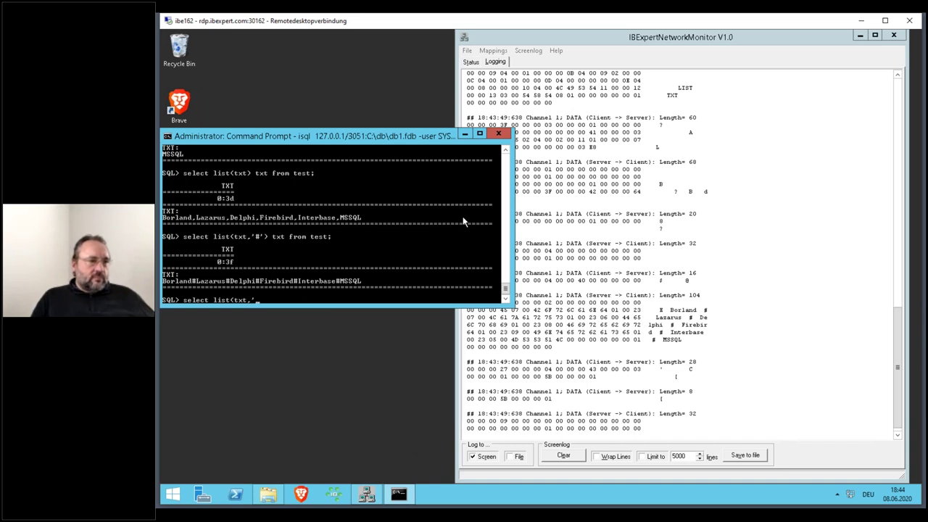
{"action": "key", "text": "Return"}
{"action": "key", "text": "Up"}
{"action": "key", "text": "Up"}
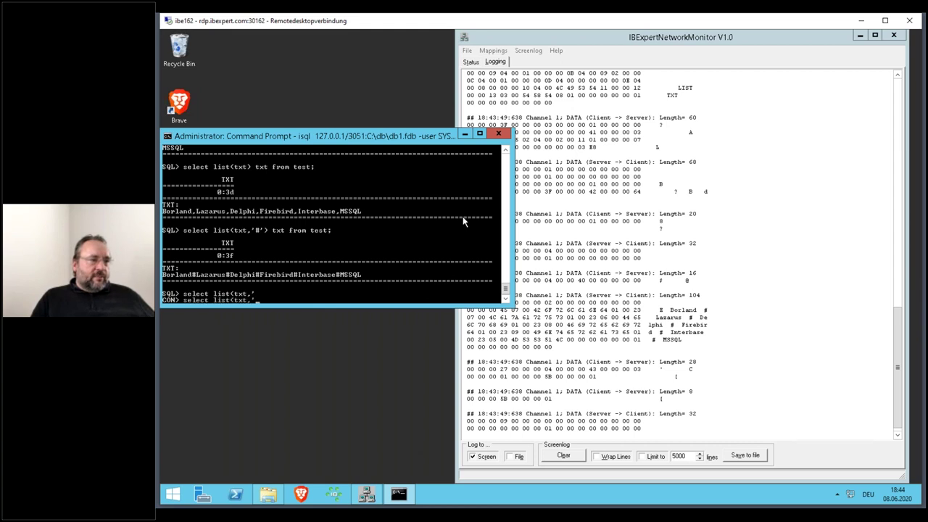
{"action": "key", "text": "Home"}
{"action": "key", "text": "Delete"}
{"action": "key", "text": "Delete"}
{"action": "key", "text": "Delete"}
{"action": "key", "text": "Delete"}
{"action": "key", "text": "Delete"}
{"action": "key", "text": "Delete"}
{"action": "key", "text": "Delete"}
{"action": "key", "text": "Delete"}
{"action": "key", "text": "Delete"}
{"action": "key", "text": "Delete"}
{"action": "key", "text": "Delete"}
{"action": "key", "text": "Delete"}
{"action": "key", "text": "Delete"}
{"action": "key", "text": "Delete"}
{"action": "key", "text": "Delete"}
{"action": "key", "text": "Delete"}
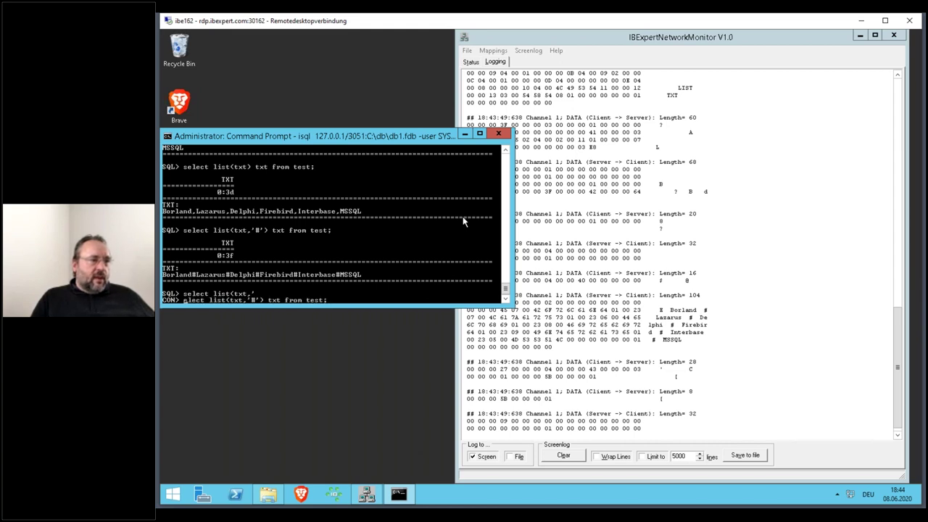
{"action": "key", "text": "Delete"}
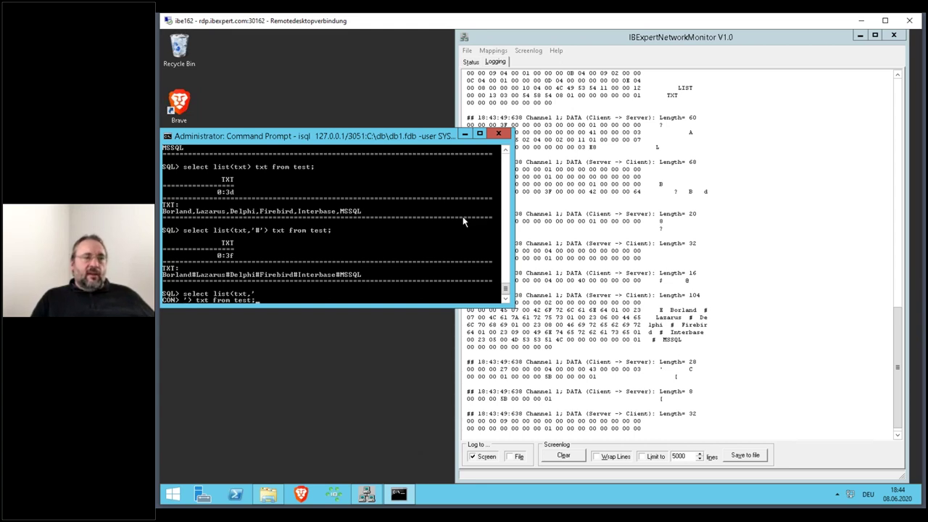
{"action": "key", "text": "Return"}
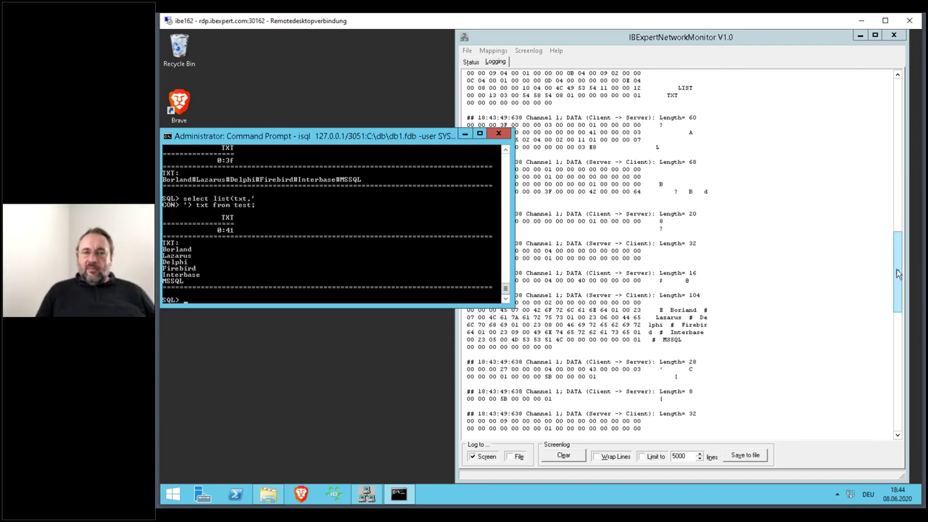
- Mark the 104-byte server reply length and clear the monitor's traffic log
{"action": "left_click_drag", "start_coordinate": [897, 273], "coordinate": [905, 310]}
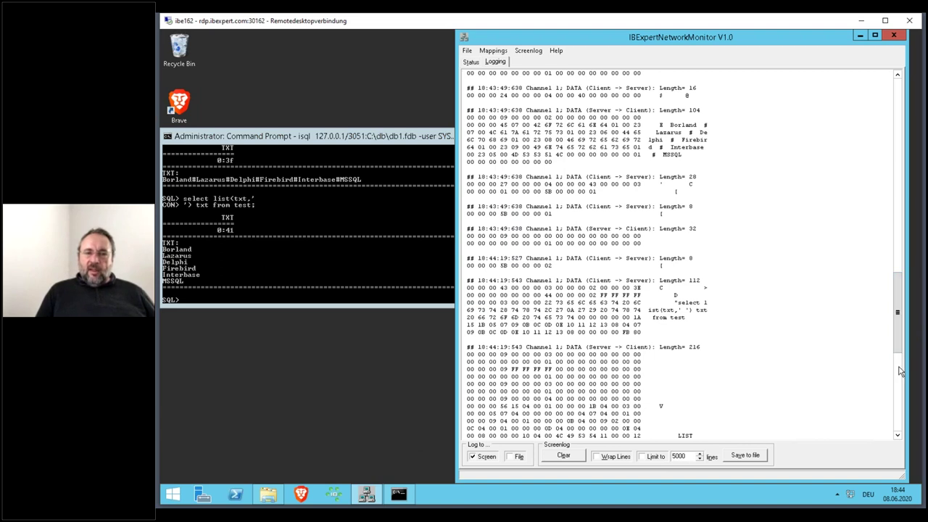
{"action": "left_click", "coordinate": [900, 370]}
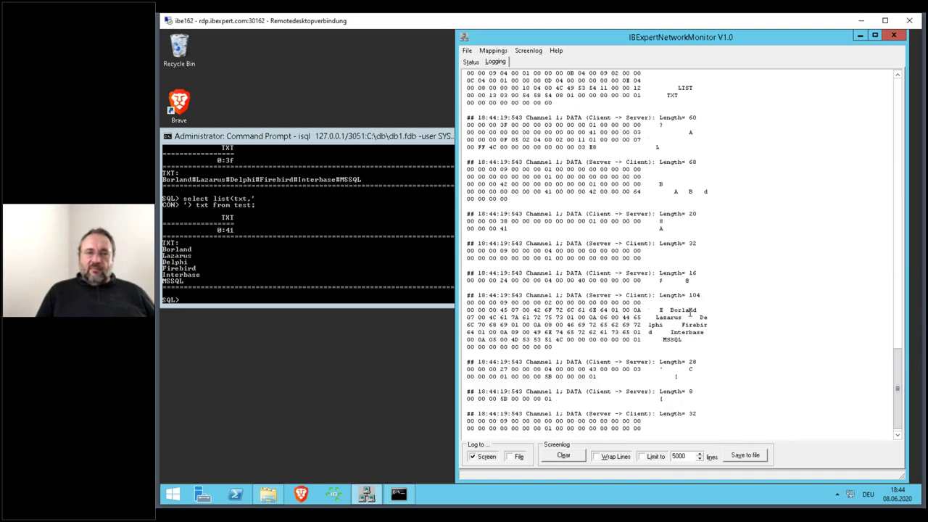
{"action": "double_click", "coordinate": [694, 295]}
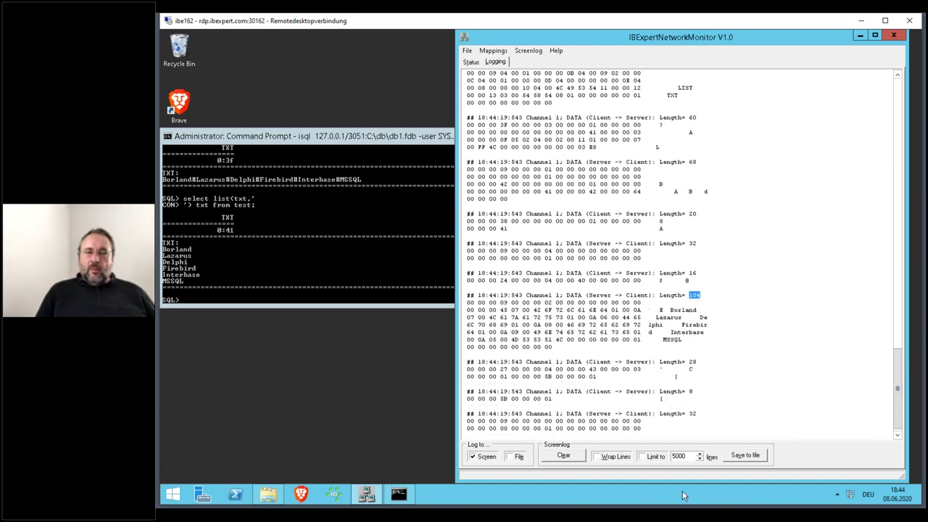
{"action": "left_click", "coordinate": [562, 455]}
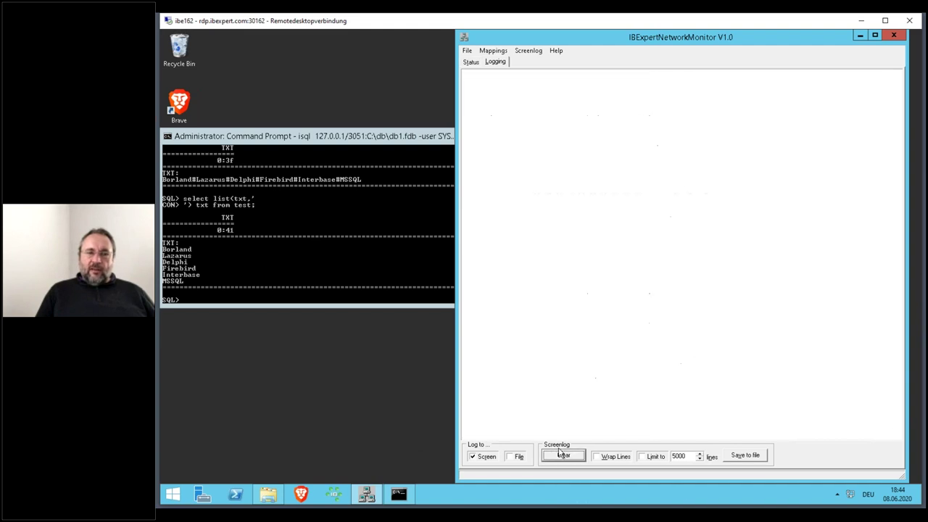
- Rerun the two-line list query with the line-break separator and review the captured reply
{"action": "left_click", "coordinate": [382, 133]}
{"action": "key", "text": "Up"}
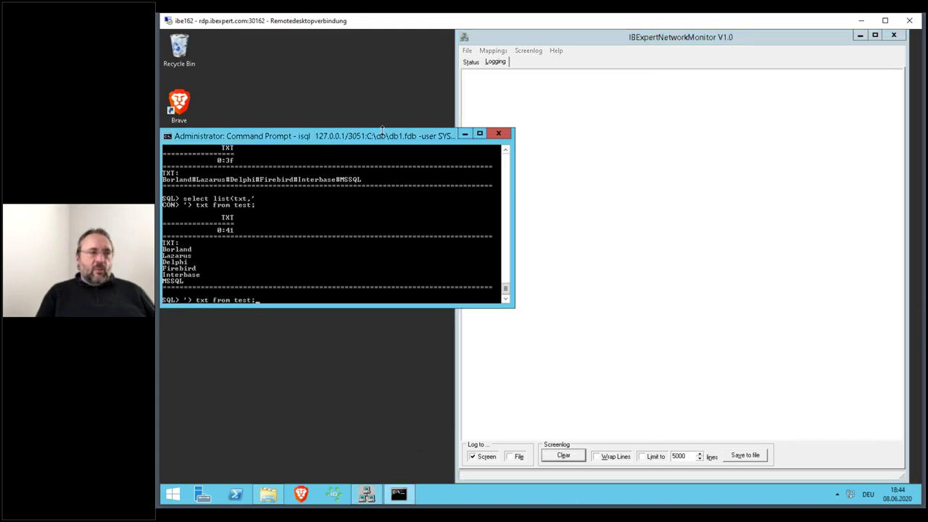
{"action": "key", "text": "Up"}
{"action": "key", "text": "Return"}
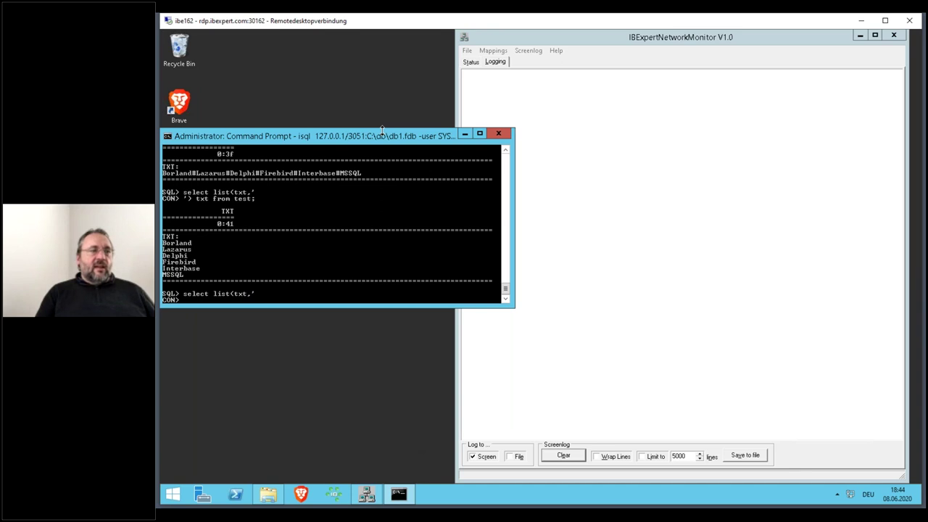
{"action": "key", "text": "Up"}
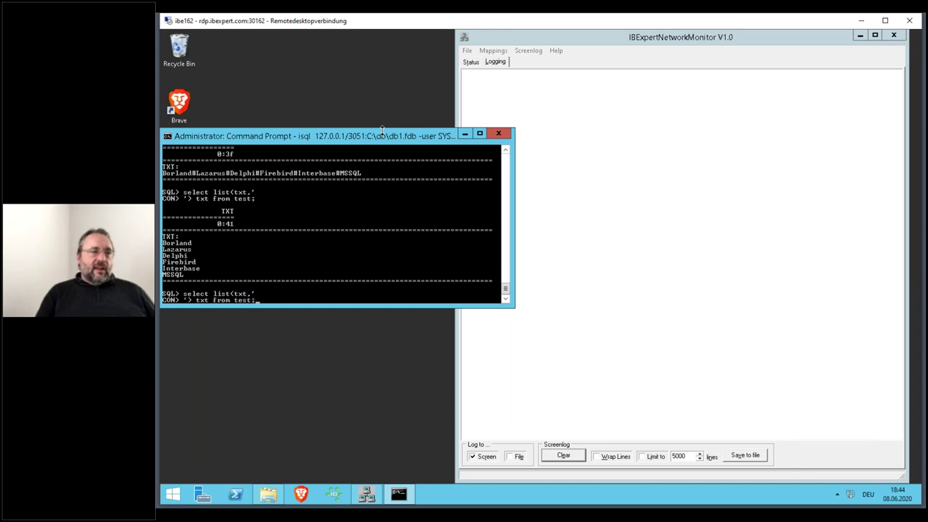
{"action": "key", "text": "Return"}
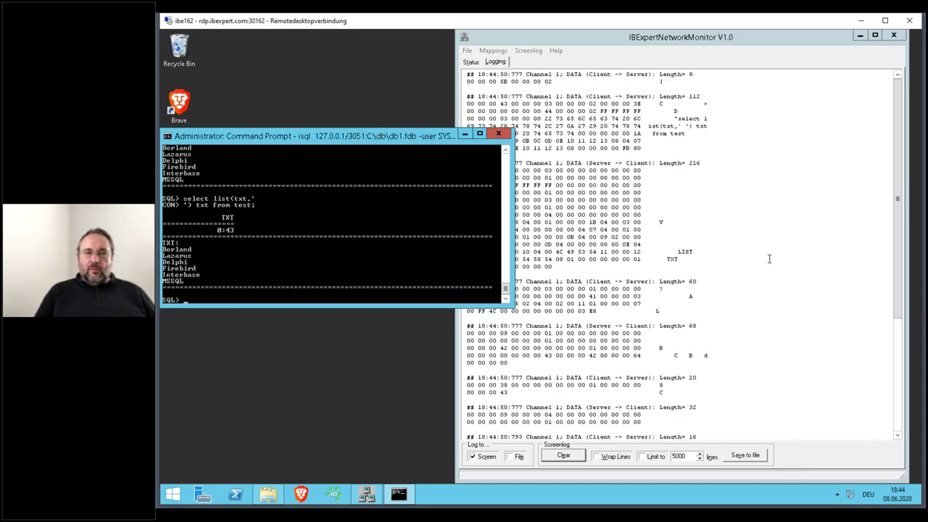
{"action": "left_click_drag", "start_coordinate": [901, 203], "coordinate": [901, 308]}
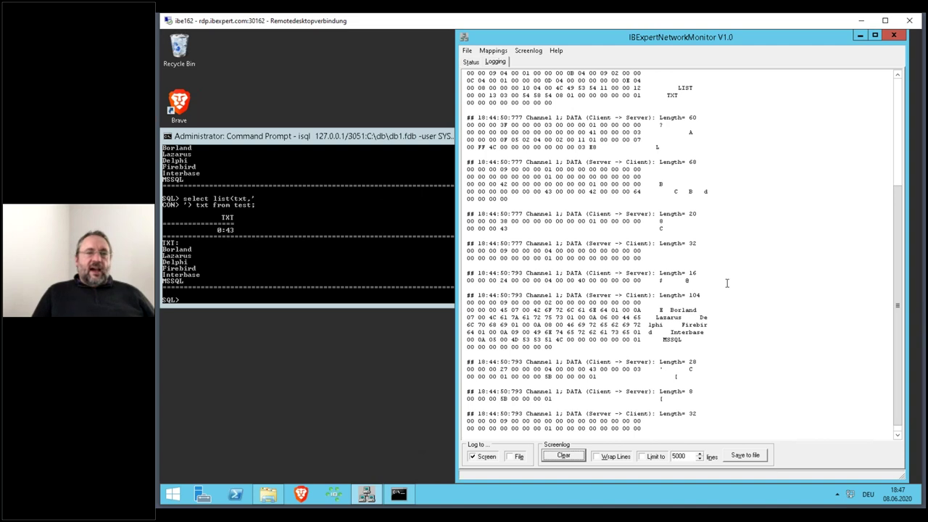
- Empty the captured traffic log and close IBExpertNetworkMonitor
{"action": "left_click", "coordinate": [565, 456]}
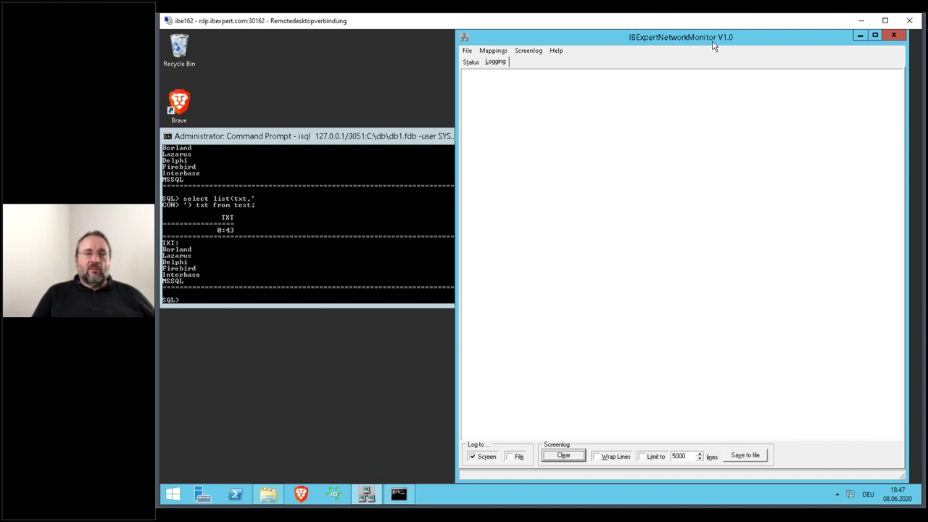
{"action": "left_click", "coordinate": [899, 40]}
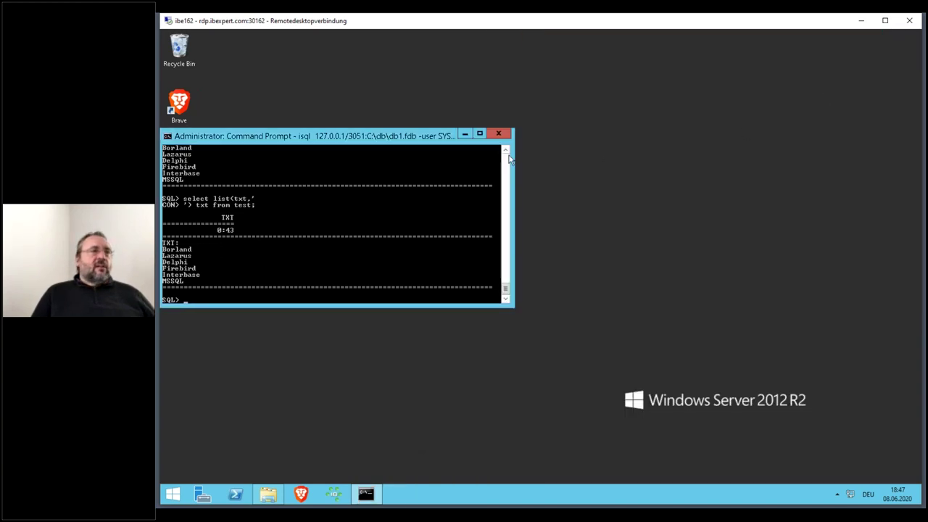
- Move the isql console window up and to the right on the desktop
{"action": "left_click_drag", "start_coordinate": [360, 136], "coordinate": [535, 68]}
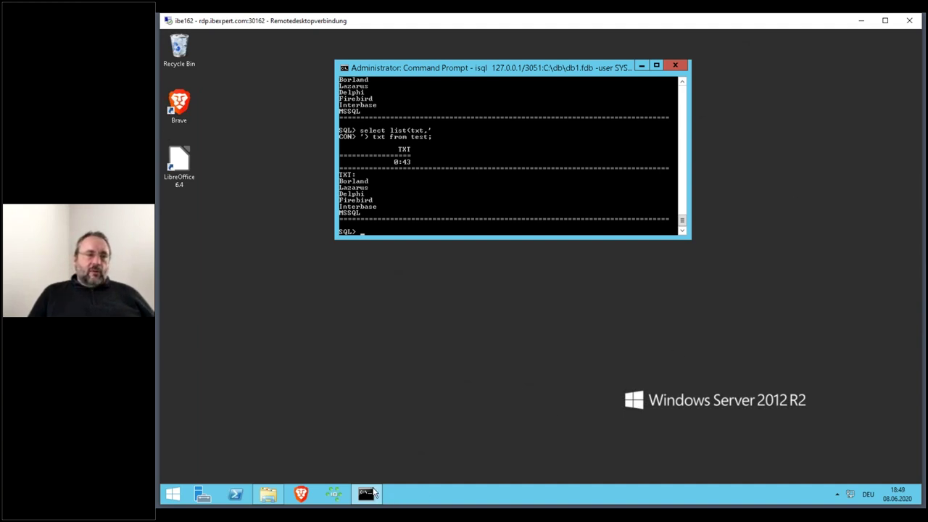
- Switch to IBExpert, close the TEST table editor and maximize the SQL Editor
{"action": "left_click", "coordinate": [335, 494]}
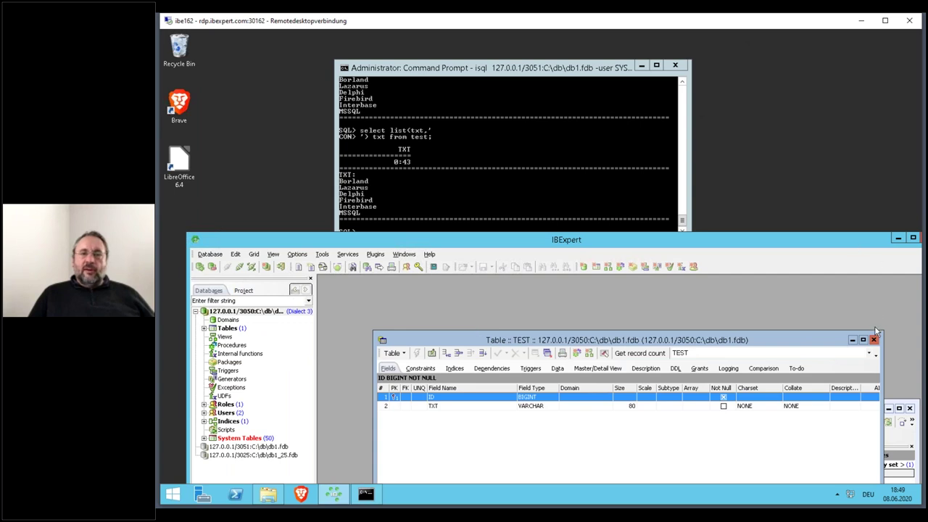
{"action": "left_click", "coordinate": [875, 338]}
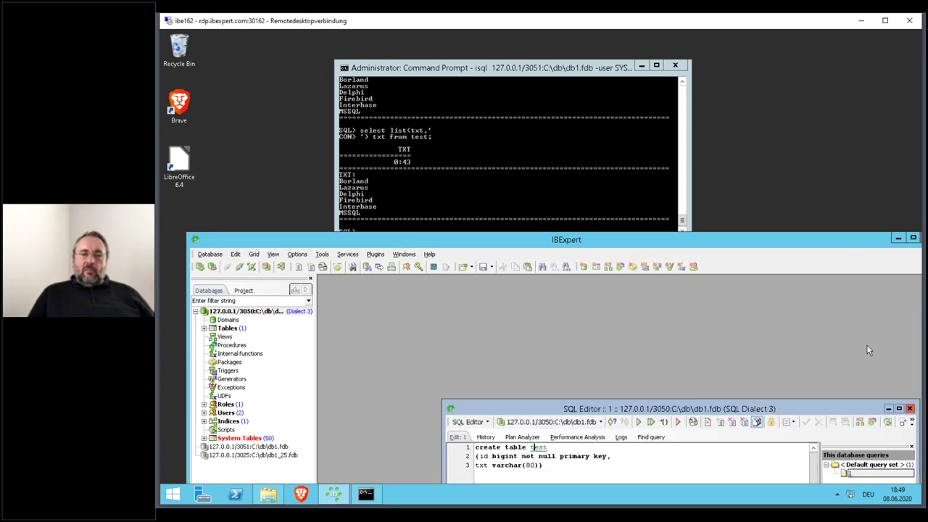
{"action": "double_click", "coordinate": [703, 410]}
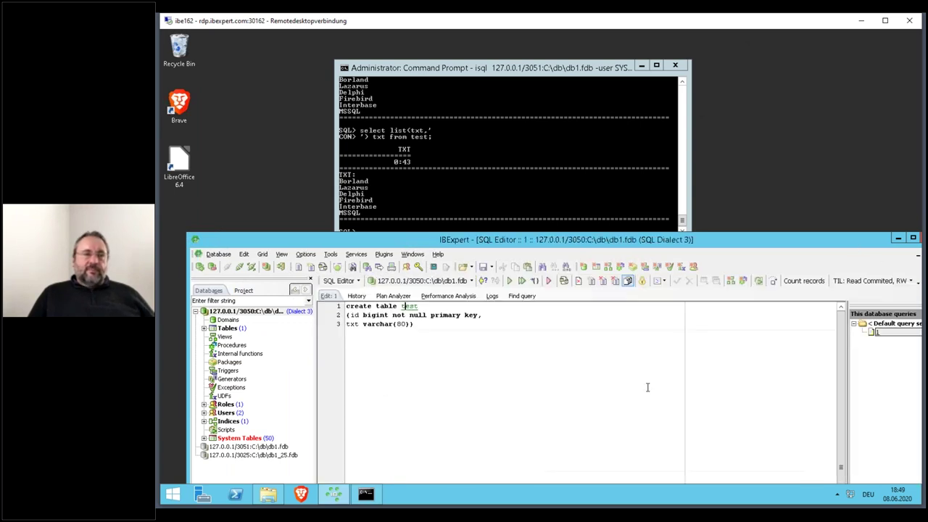
- Replace the editor text with select * from test and execute it, returning six rows
{"action": "key", "text": "ctrl+a"}
{"action": "type", "text": "sel"}
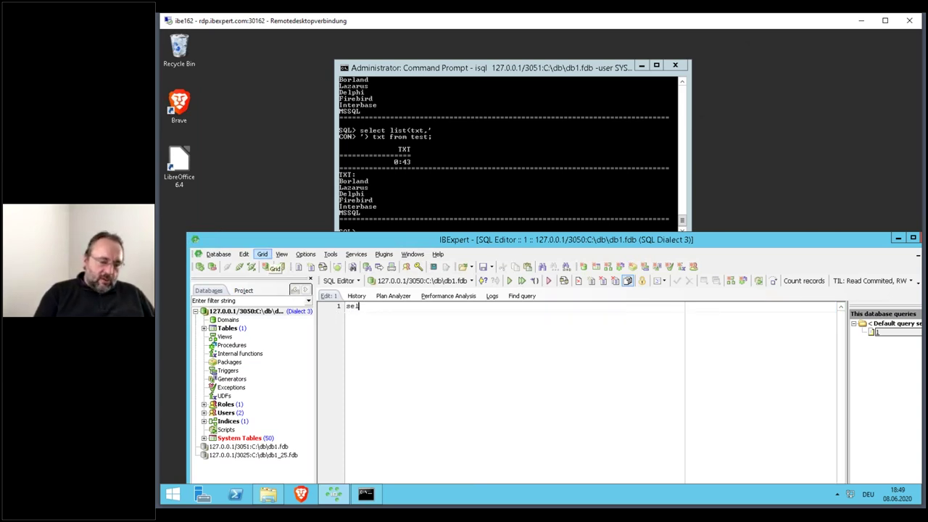
{"action": "type", "text": "ect * fro"}
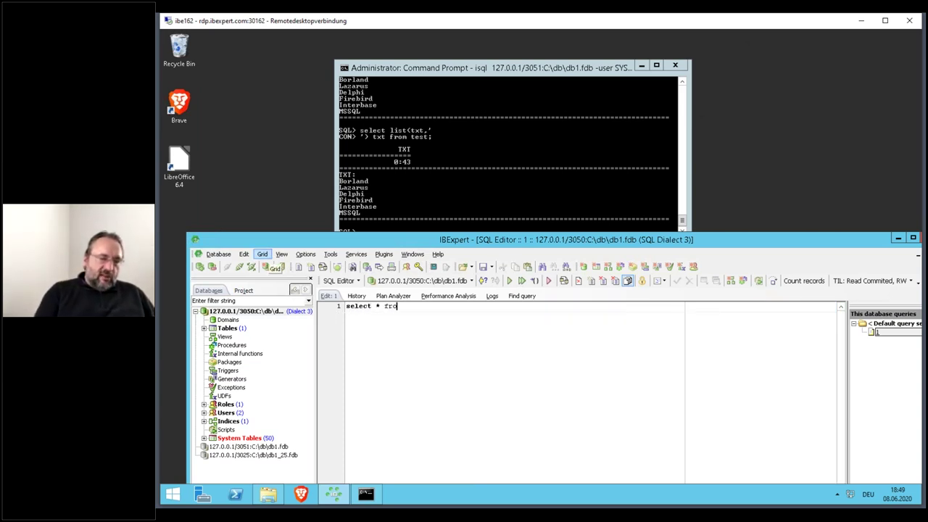
{"action": "type", "text": "m test"}
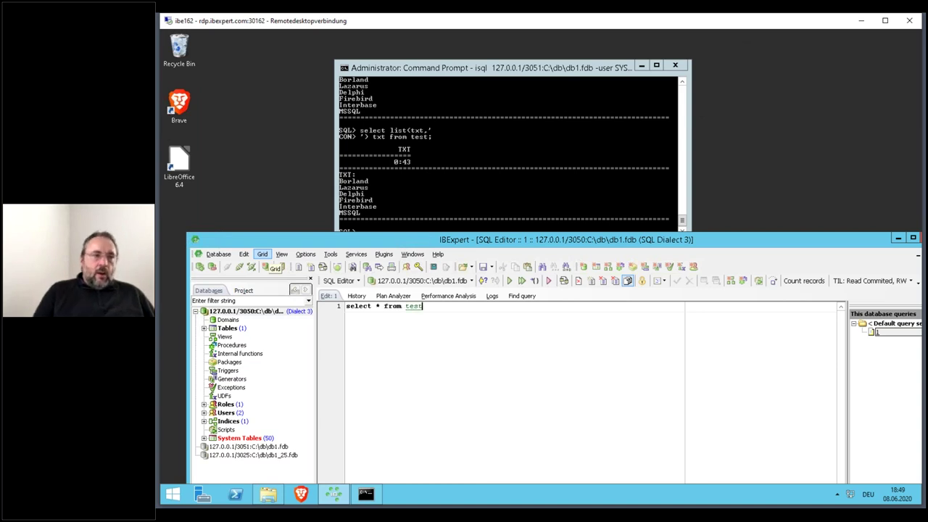
{"action": "left_click", "coordinate": [521, 282]}
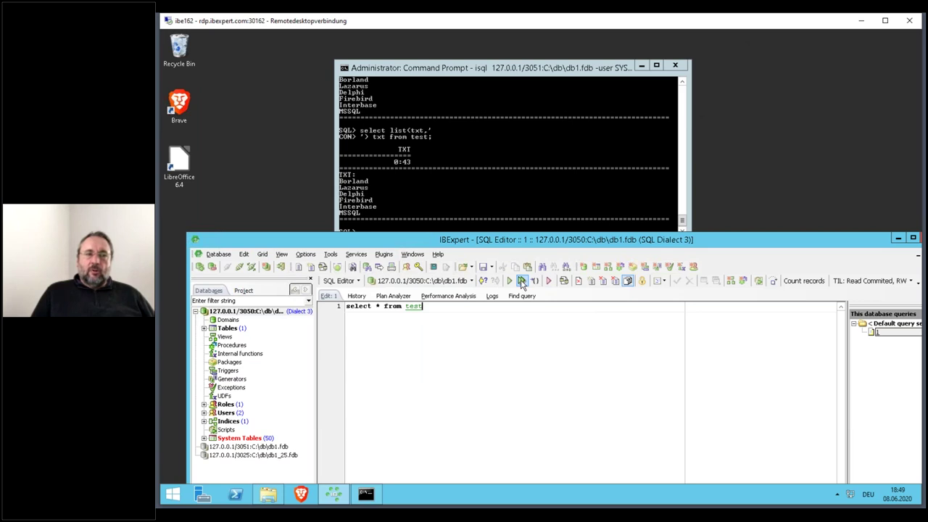
{"action": "left_click", "coordinate": [521, 281]}
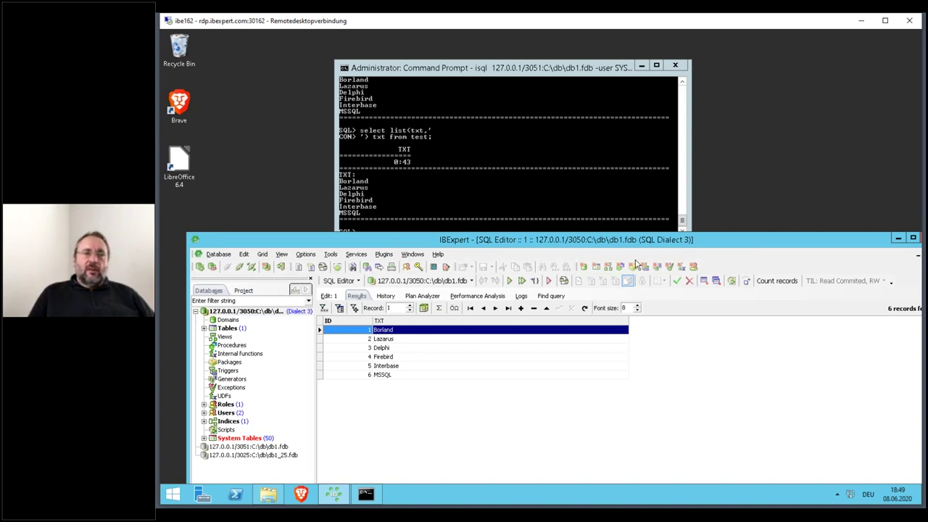
- Exit the isql session with quit;
{"action": "left_click_drag", "start_coordinate": [651, 241], "coordinate": [669, 94]}
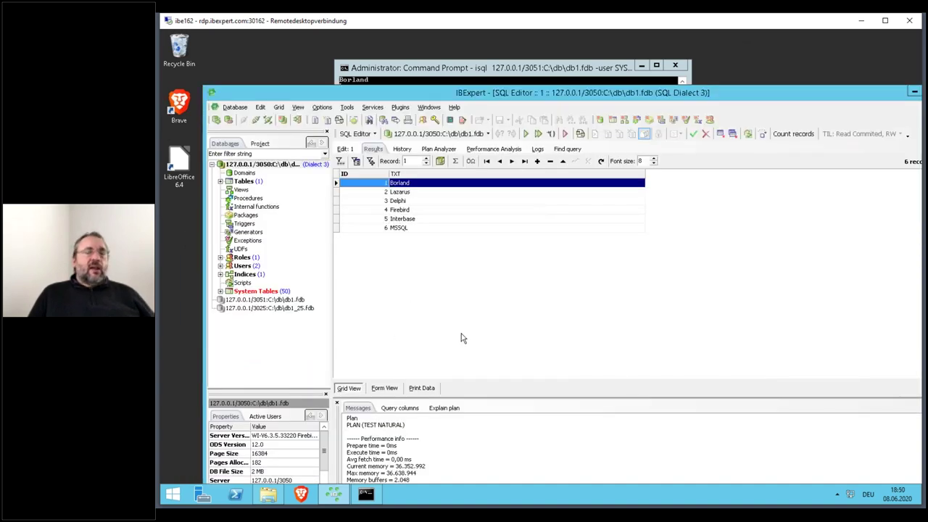
{"action": "left_click", "coordinate": [604, 64]}
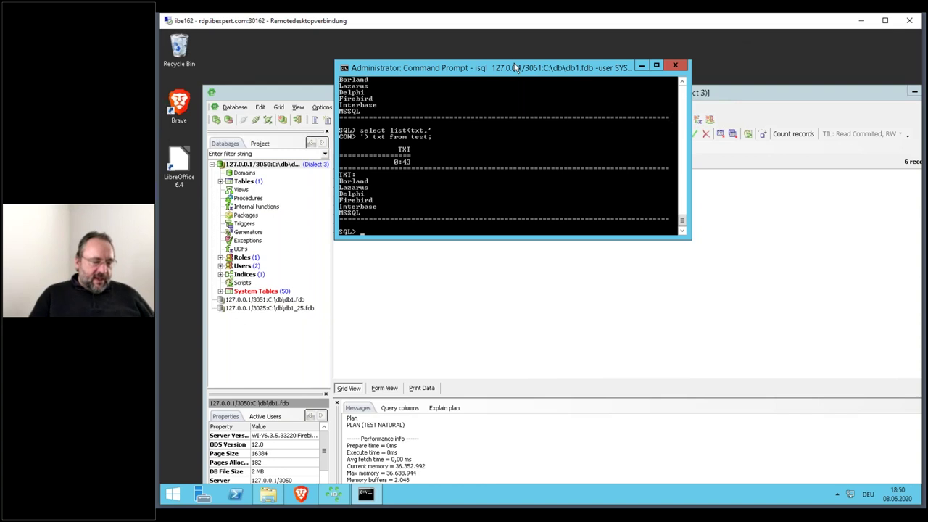
{"action": "type", "text": "quit;"}
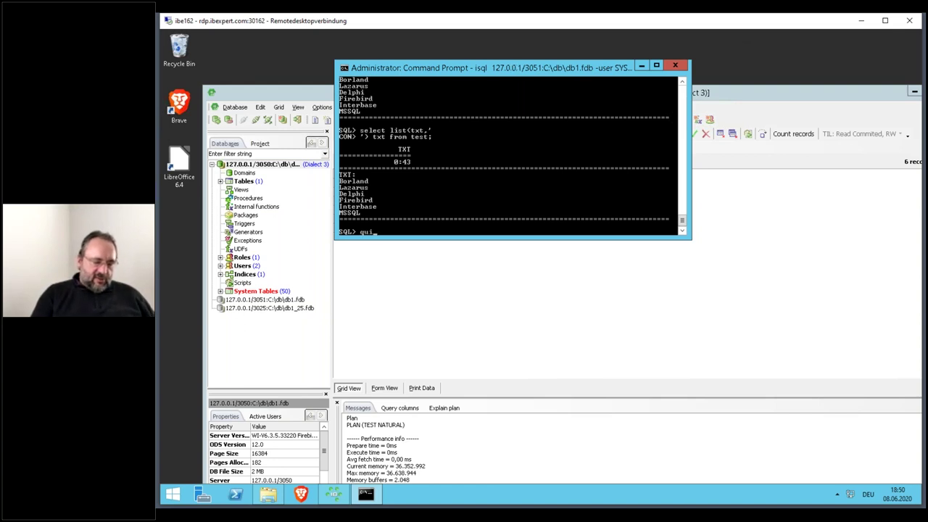
{"action": "key", "text": "Return"}
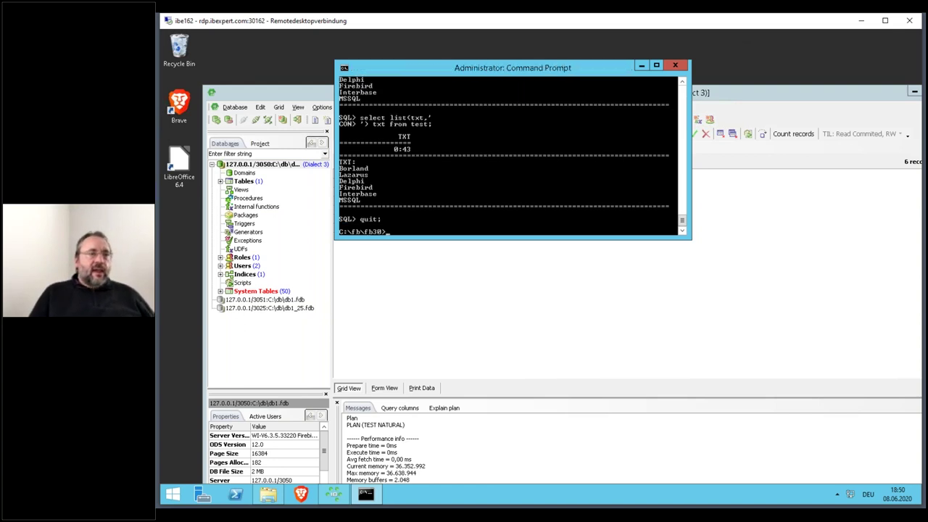
- Close the SQL Editor, committing its open transaction
{"action": "left_click", "coordinate": [520, 304]}
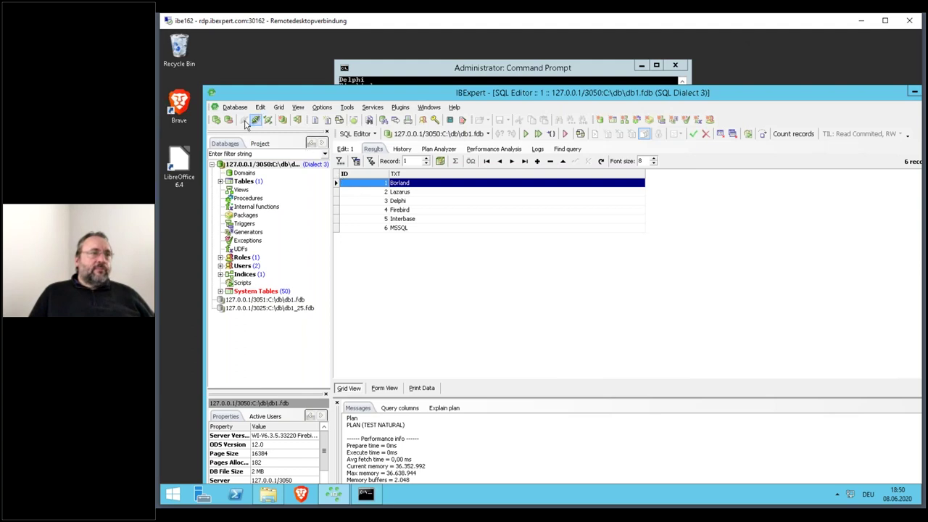
{"action": "left_click", "coordinate": [258, 125]}
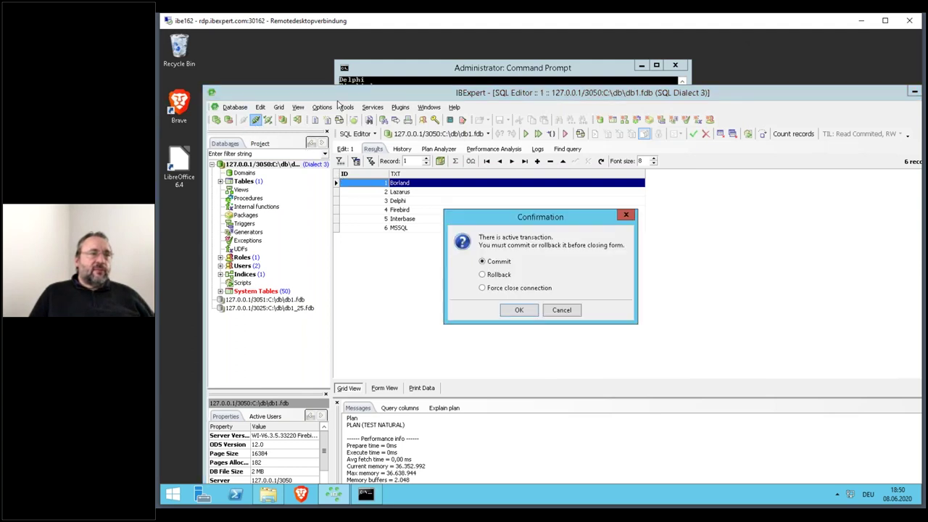
{"action": "left_click", "coordinate": [518, 310]}
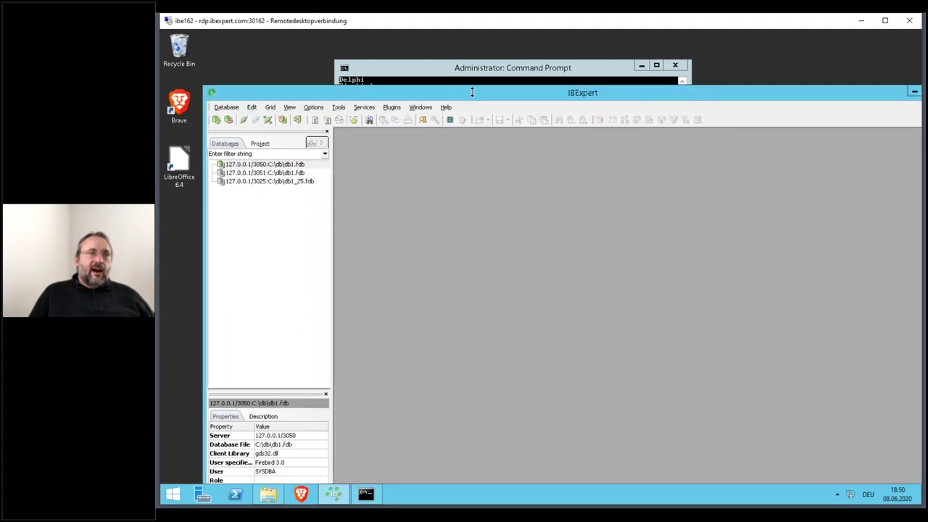
- Relaunch the recalled isql command for db1.fdb in a separate console with start
{"action": "left_click_drag", "start_coordinate": [461, 95], "coordinate": [767, 67]}
{"action": "left_click_drag", "start_coordinate": [404, 63], "coordinate": [300, 53]}
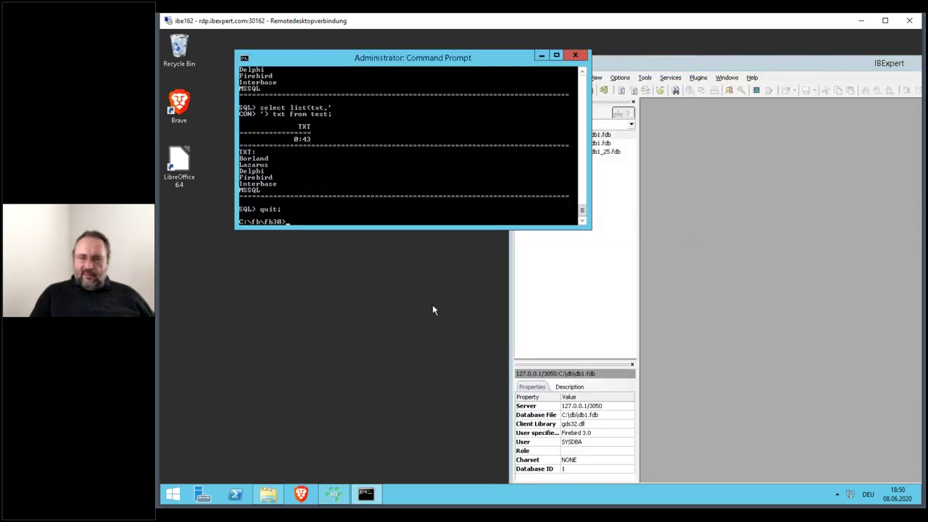
{"action": "key", "text": "Up"}
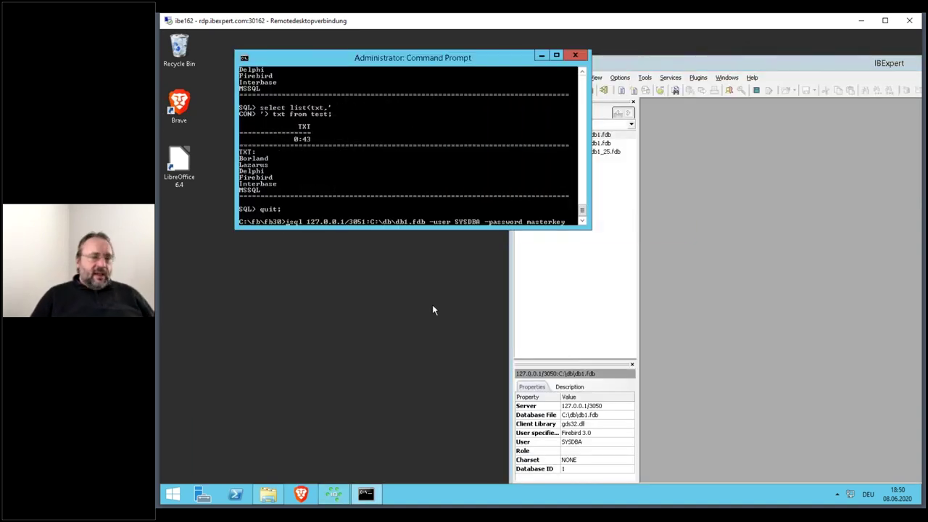
{"action": "key", "text": "Home"}
{"action": "type", "text": "start"}
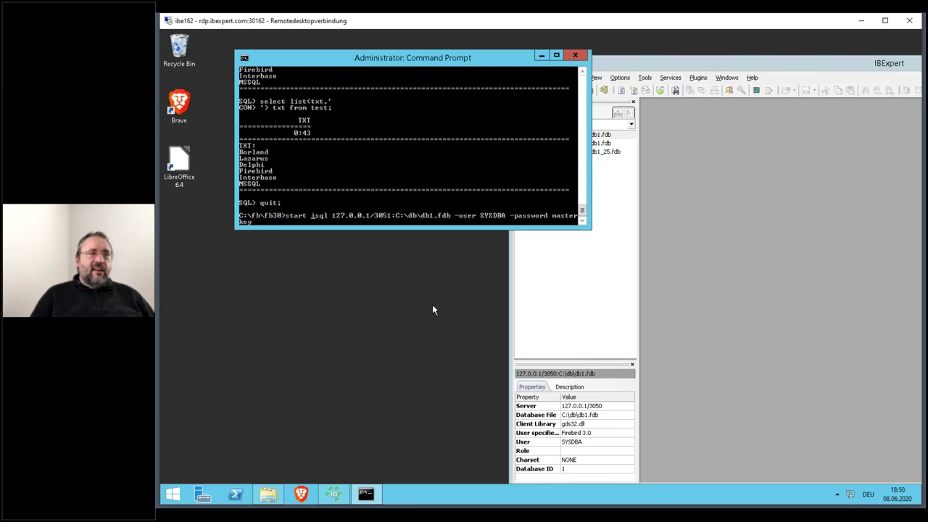
{"action": "key", "text": "Return"}
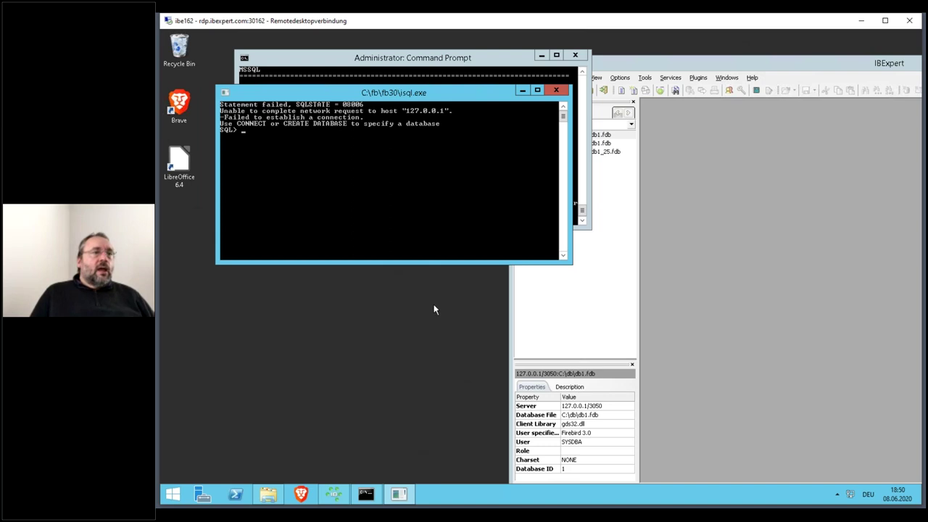
- Close the failed port-3051 console and relaunch isql on db1.fdb using port 3050
{"action": "left_click", "coordinate": [557, 92]}
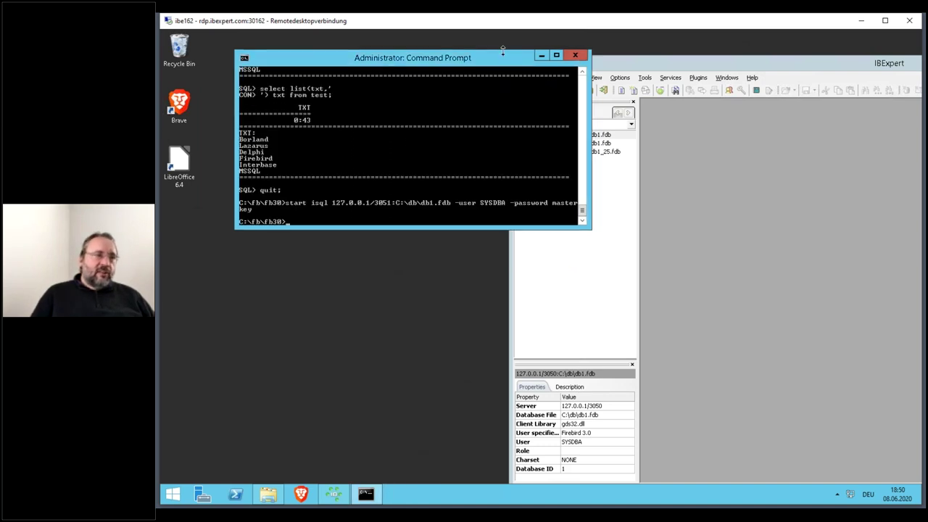
{"action": "key", "text": "Up"}
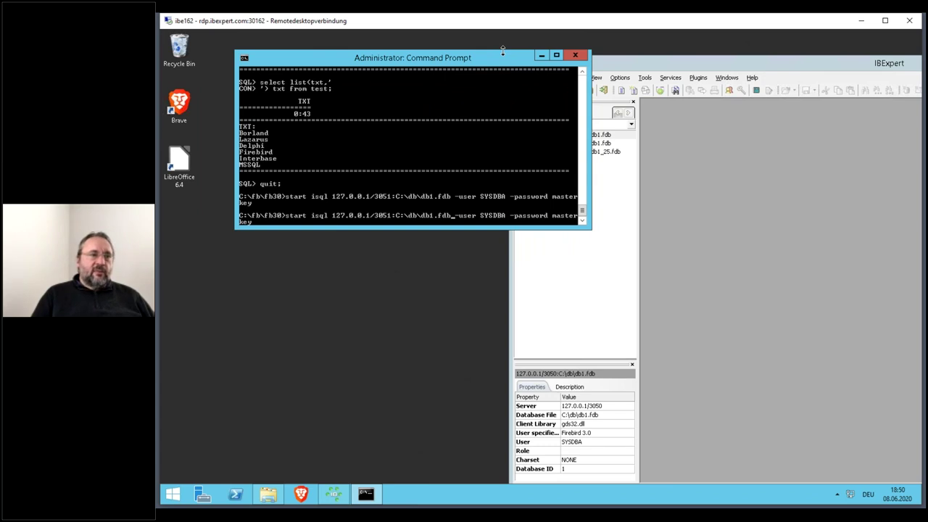
{"action": "key", "text": "BackSpace"}
{"action": "type", "text": "0"}
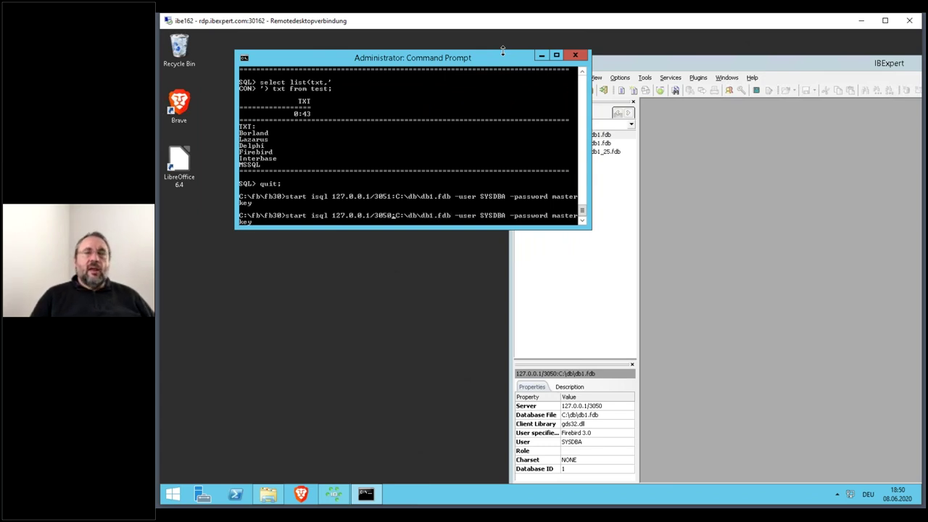
{"action": "key", "text": "Return"}
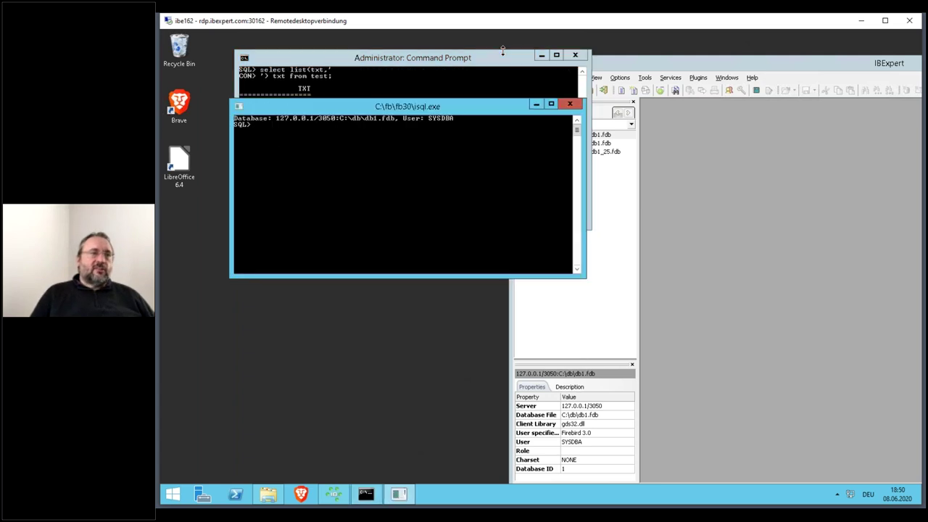
- Run select txt from test where id=1; in the new isql session, which returns Borland
{"action": "left_click_drag", "start_coordinate": [428, 113], "coordinate": [407, 224]}
{"action": "type", "text": "select t"}
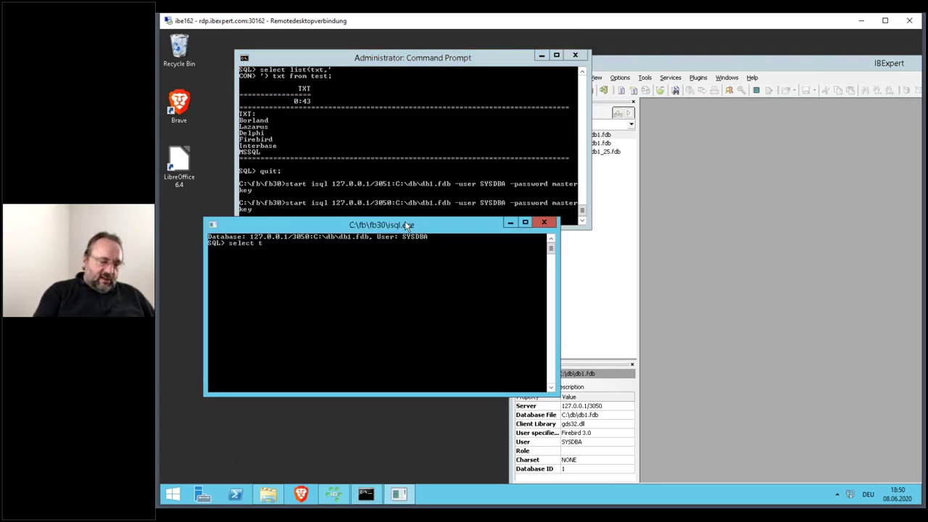
{"action": "type", "text": "xt from test where id=1"}
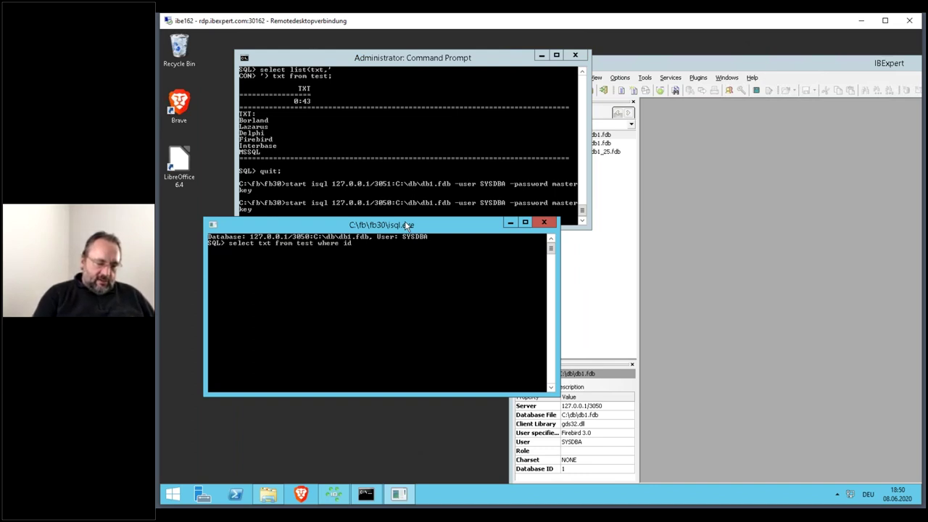
{"action": "type", "text": ";"}
{"action": "key", "text": "Return"}
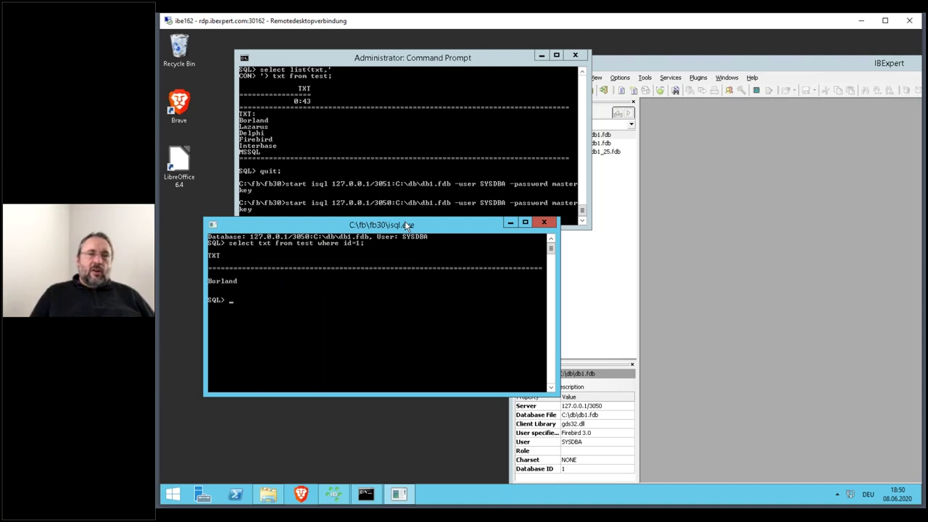
{"action": "left_click", "coordinate": [492, 55]}
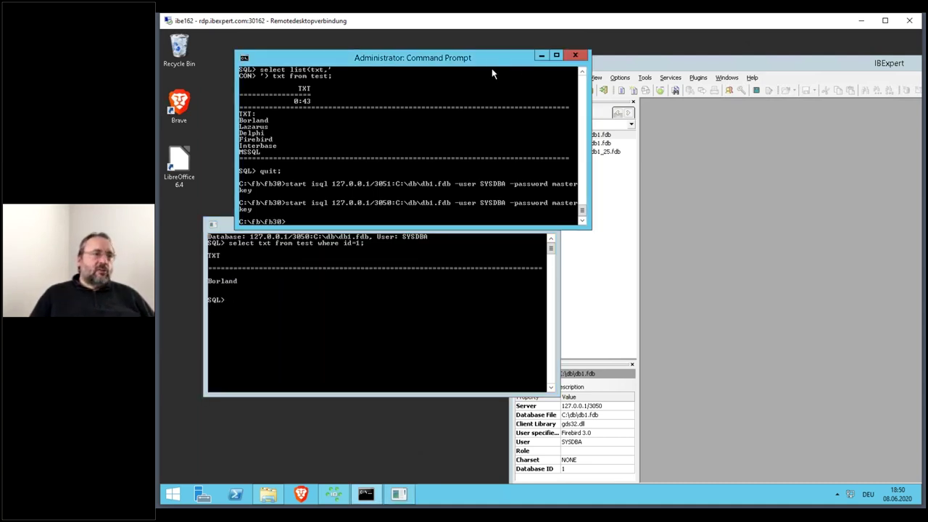
- Start a second isql session on db1.fdb and run select txt from test where id=1;, getting Borland
{"action": "key", "text": "Up"}
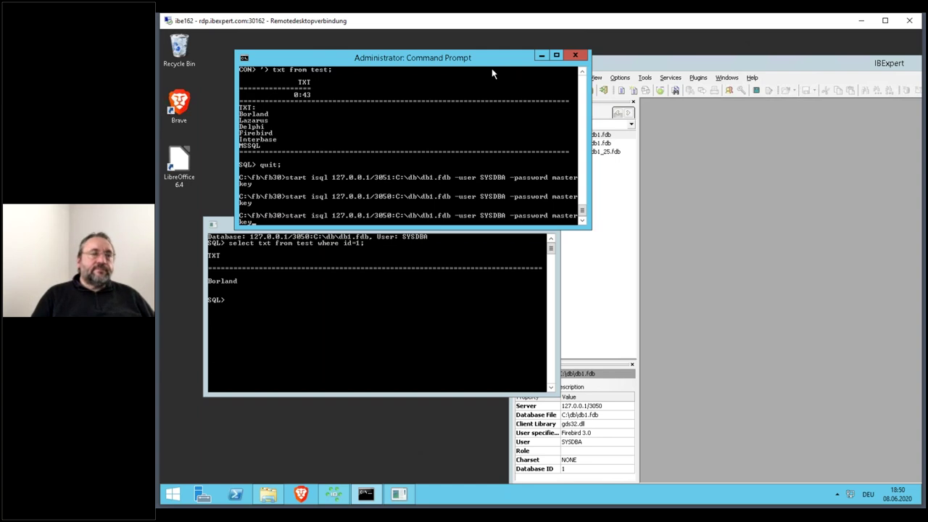
{"action": "key", "text": "Return"}
{"action": "type", "text": "select txt from"}
{"action": "type", "text": "t"}
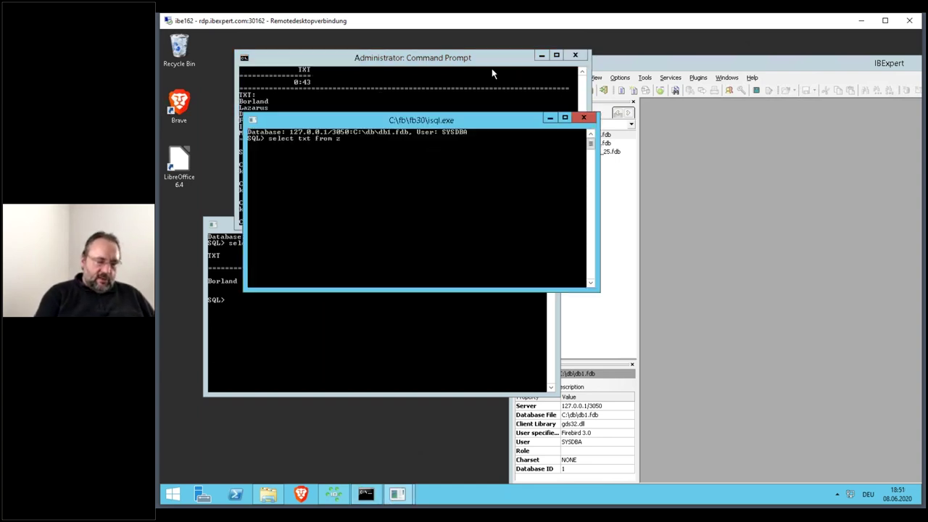
{"action": "type", "text": "est w"}
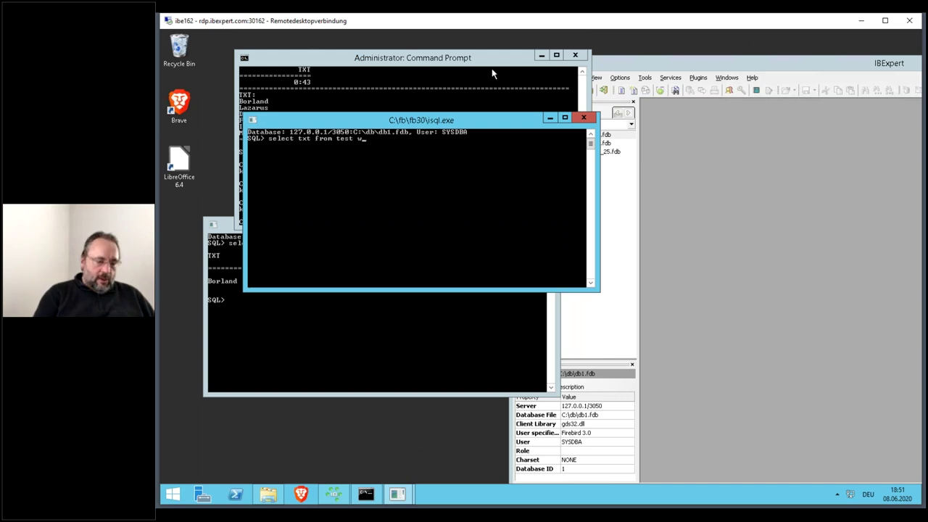
{"action": "type", "text": "here id=1;"}
{"action": "key", "text": "Return"}
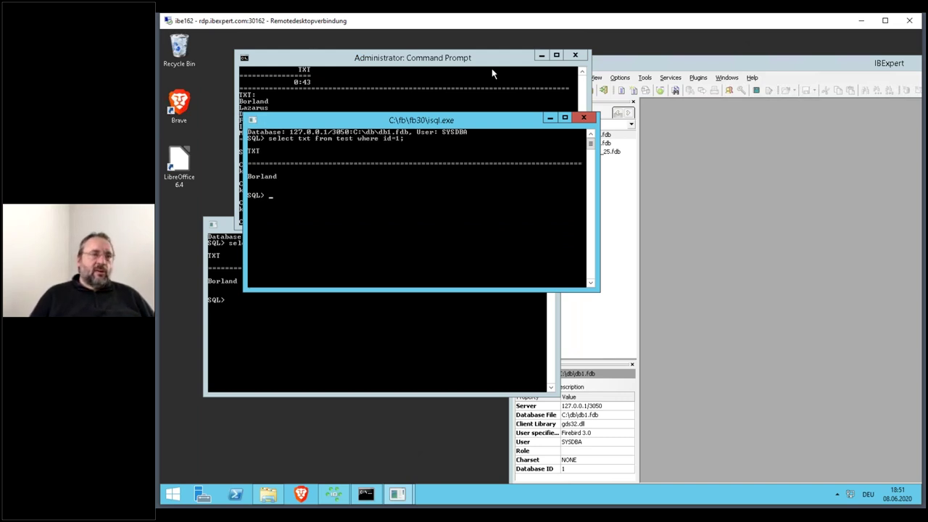
{"action": "left_click_drag", "start_coordinate": [401, 124], "coordinate": [442, 344]}
{"action": "left_click", "coordinate": [399, 134]}
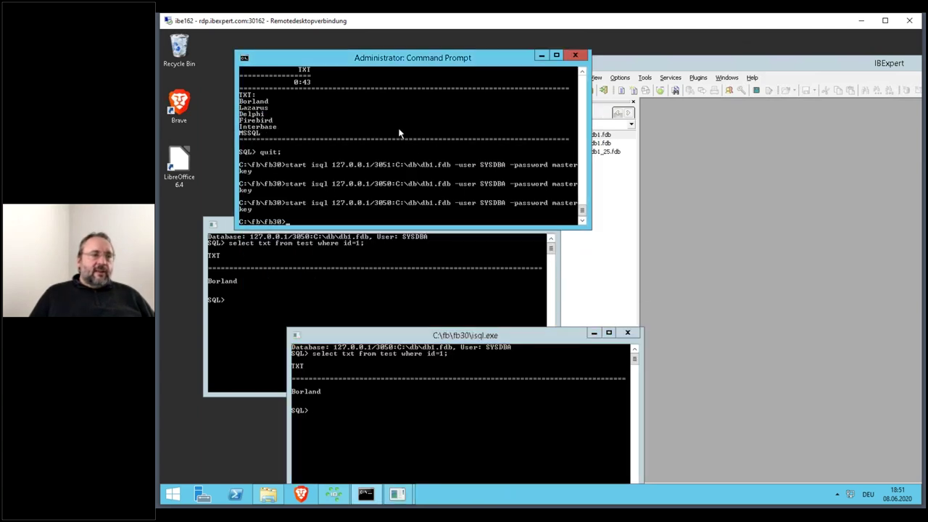
- In the second isql session, run update test set txt='bor2020' where id=1; without committing
{"action": "left_click", "coordinate": [461, 342]}
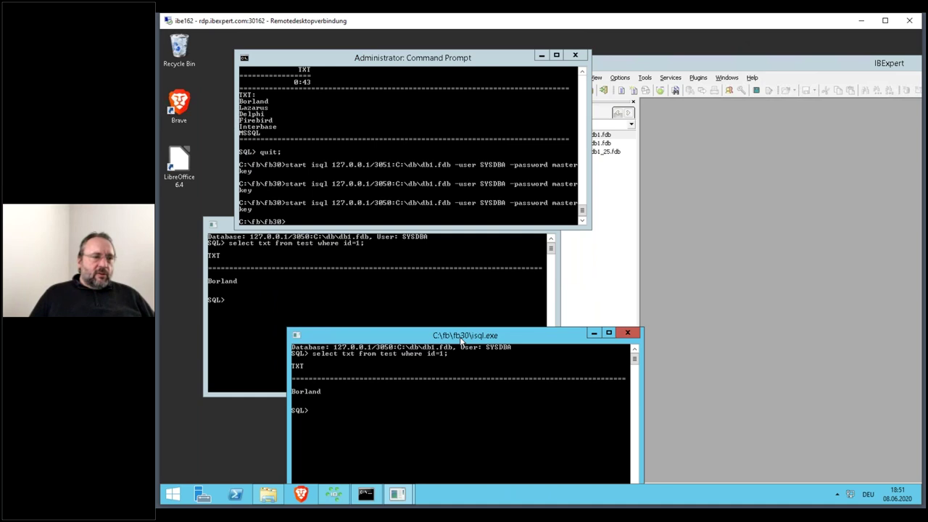
{"action": "key", "text": "Up"}
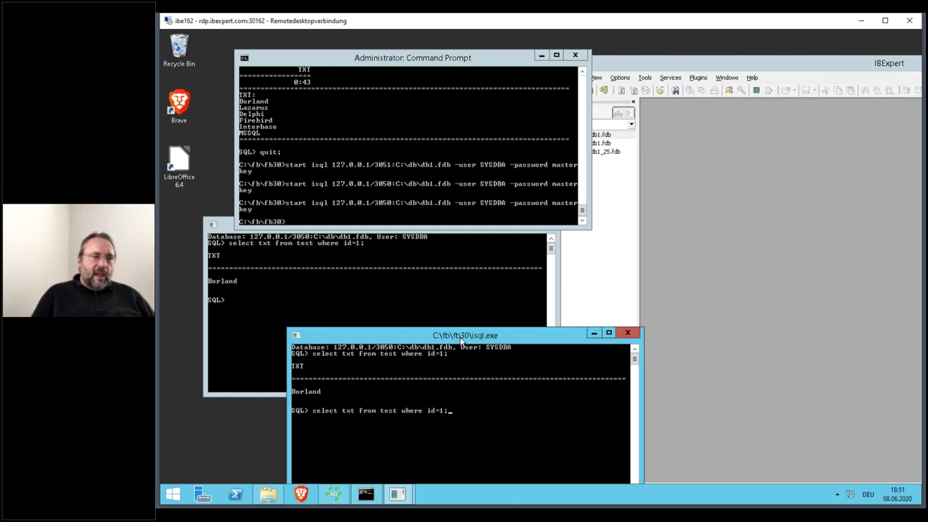
{"action": "key", "text": "BackSpace"}
{"action": "key", "text": "BackSpace"}
{"action": "key", "text": "BackSpace"}
{"action": "key", "text": "BackSpace"}
{"action": "key", "text": "BackSpace"}
{"action": "key", "text": "BackSpace"}
{"action": "key", "text": "BackSpace"}
{"action": "key", "text": "BackSpace"}
{"action": "key", "text": "BackSpace"}
{"action": "key", "text": "BackSpace"}
{"action": "key", "text": "BackSpace"}
{"action": "key", "text": "BackSpace"}
{"action": "key", "text": "BackSpace"}
{"action": "key", "text": "BackSpace"}
{"action": "key", "text": "BackSpace"}
{"action": "key", "text": "BackSpace"}
{"action": "key", "text": "BackSpace"}
{"action": "key", "text": "BackSpace"}
{"action": "key", "text": "BackSpace"}
{"action": "key", "text": "BackSpace"}
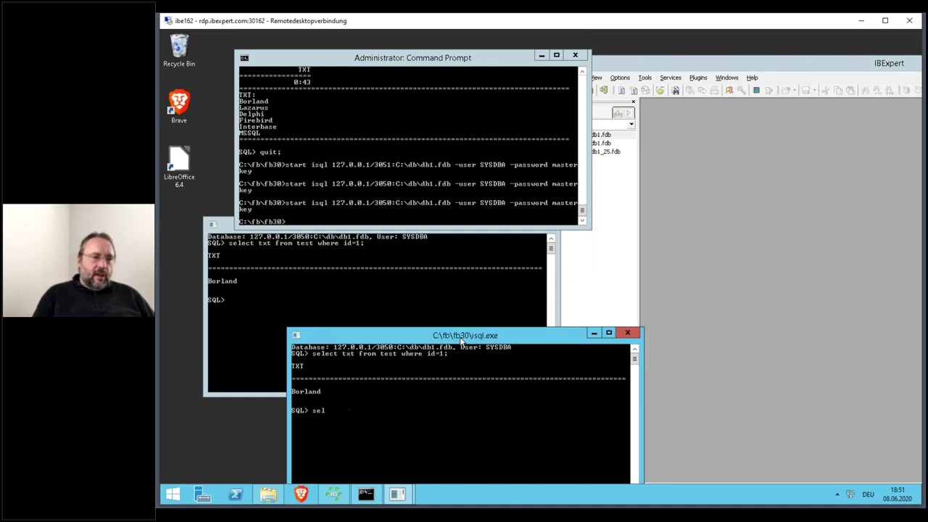
{"action": "type", "text": "update test set tx"}
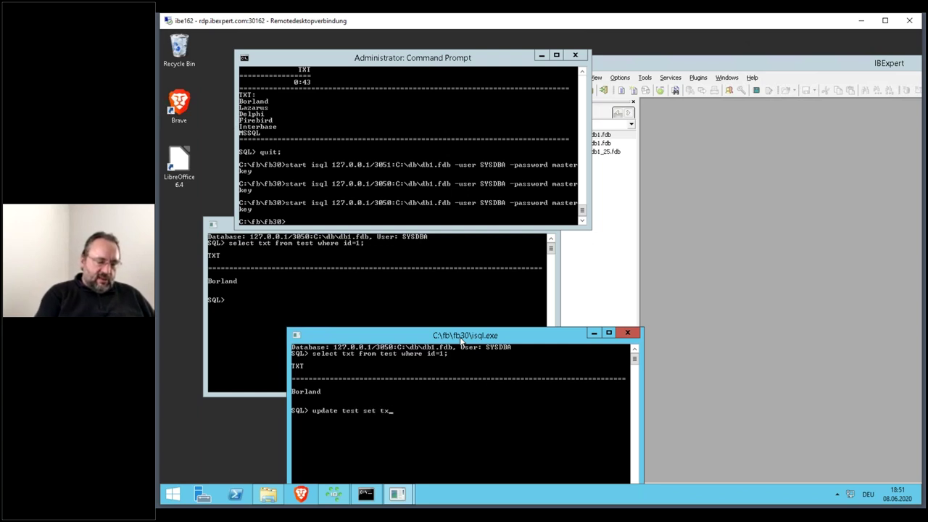
{"action": "type", "text": "t="}
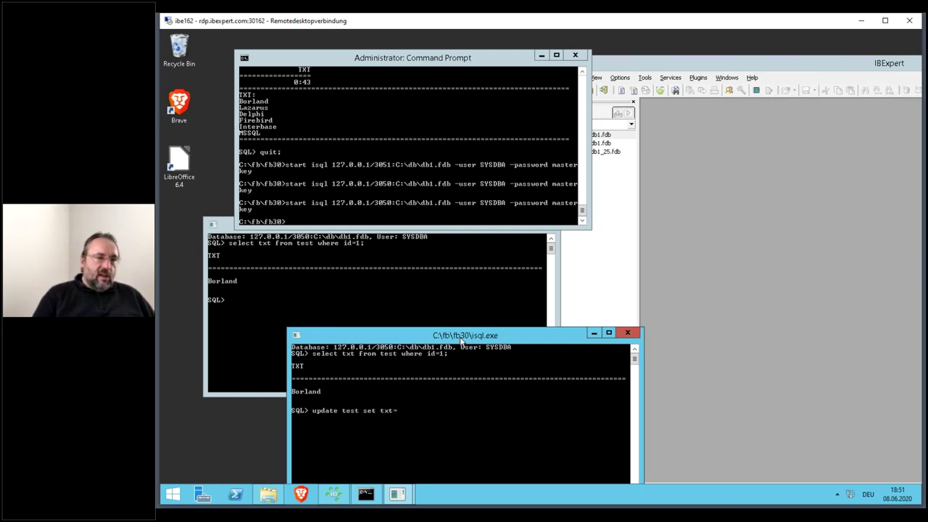
{"action": "type", "text": "'borl"}
{"action": "key", "text": "BackSpace"}
{"action": "type", "text": "2020"}
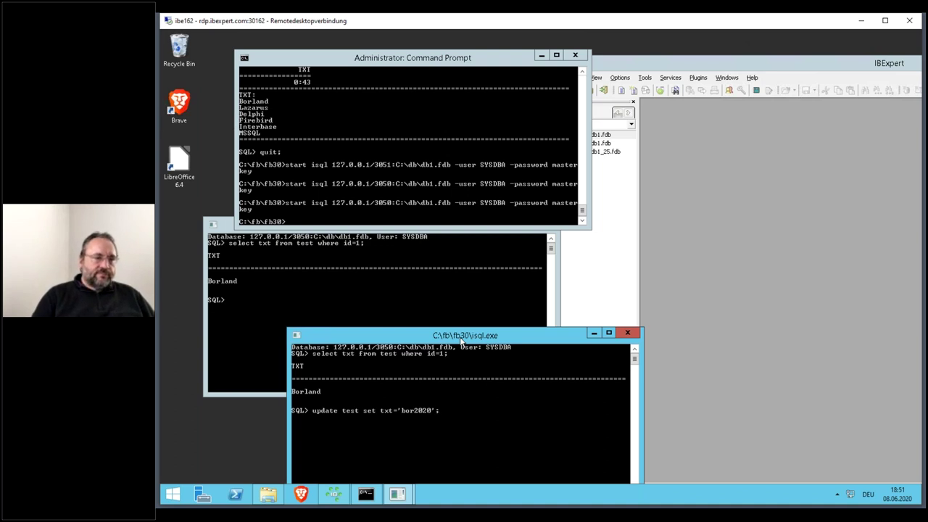
{"action": "type", "text": "';"}
{"action": "key", "text": "BackSpace"}
{"action": "type", "text": "w"}
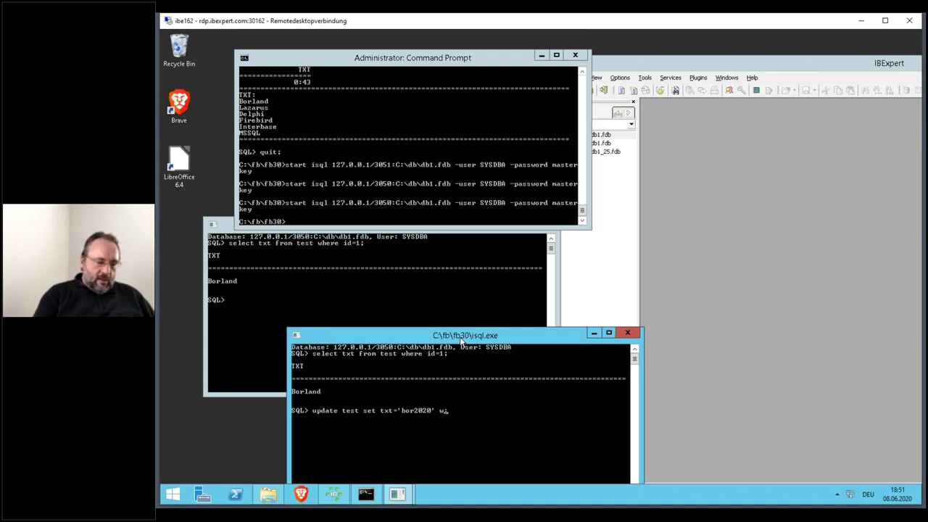
{"action": "type", "text": "here id="}
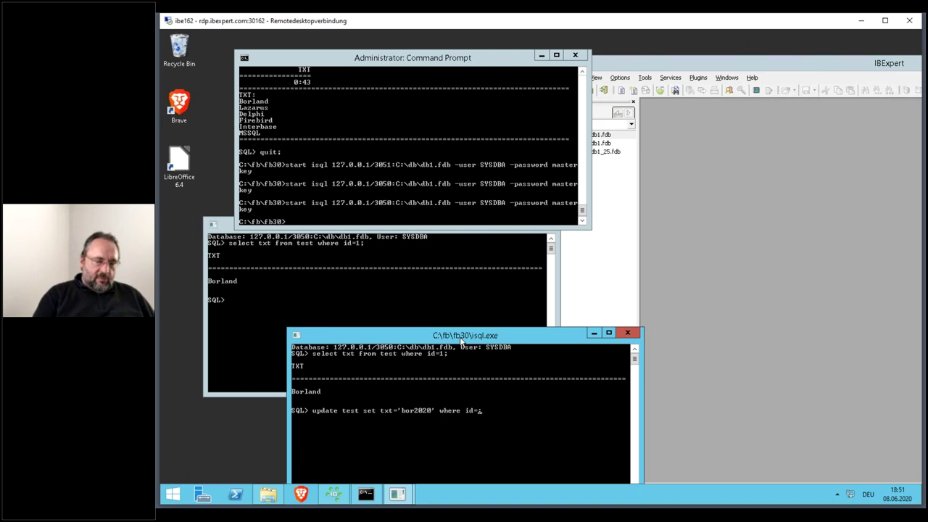
{"action": "type", "text": "1;"}
{"action": "key", "text": "Return"}
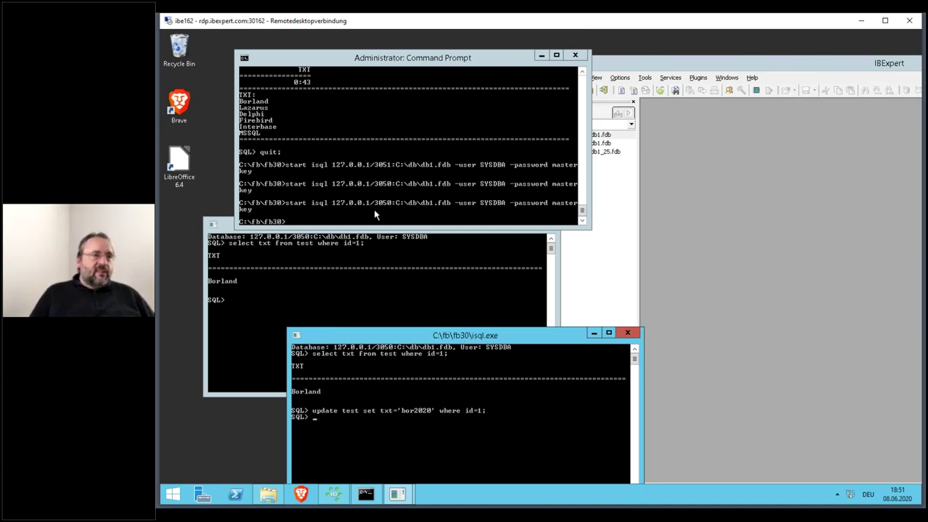
- Rerun the id=1 select in the first isql session to check row 1's value
{"action": "left_click", "coordinate": [379, 247]}
{"action": "key", "text": "Up"}
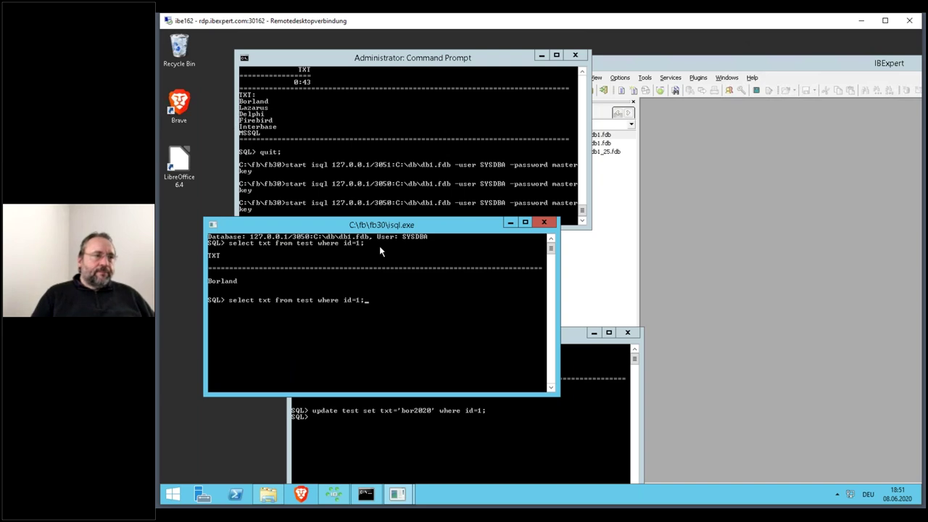
{"action": "key", "text": "Return"}
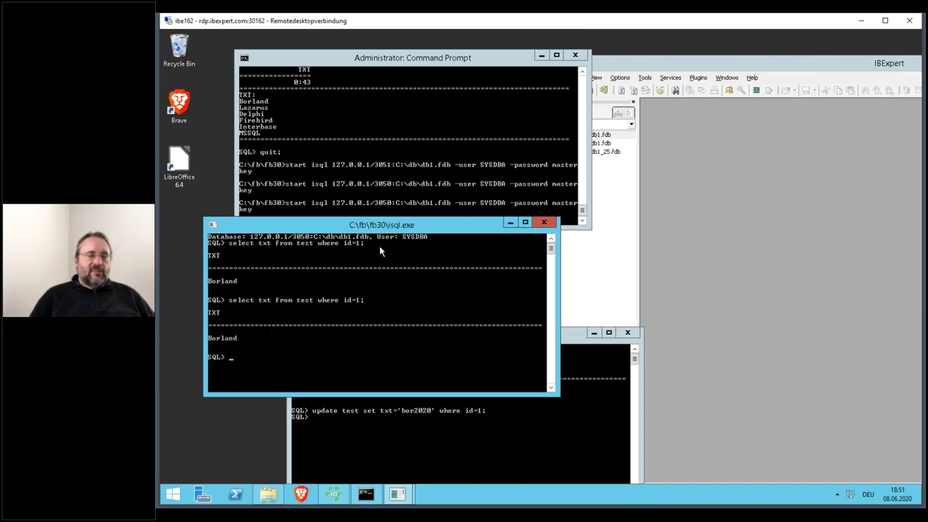
- Commit the bor2020 update in the second session and confirm its select returns bor2020
{"action": "left_click", "coordinate": [580, 339]}
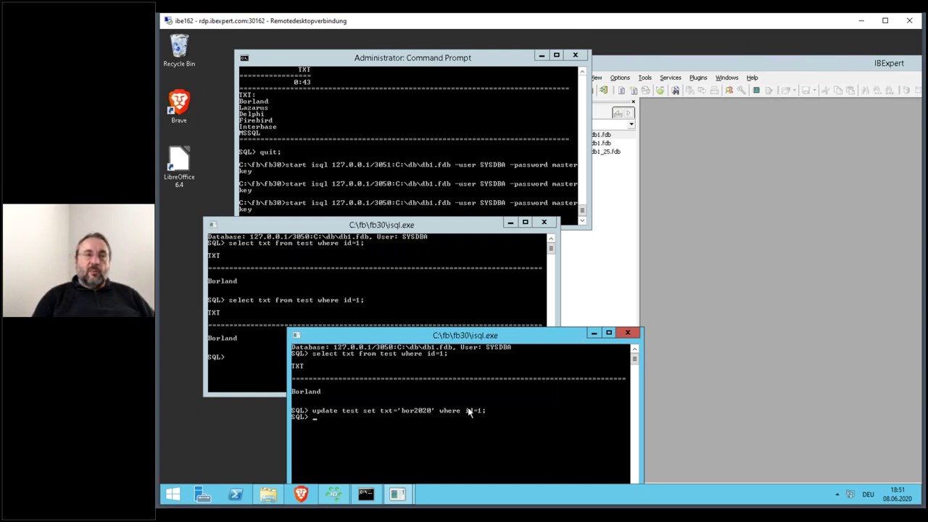
{"action": "type", "text": "comm"}
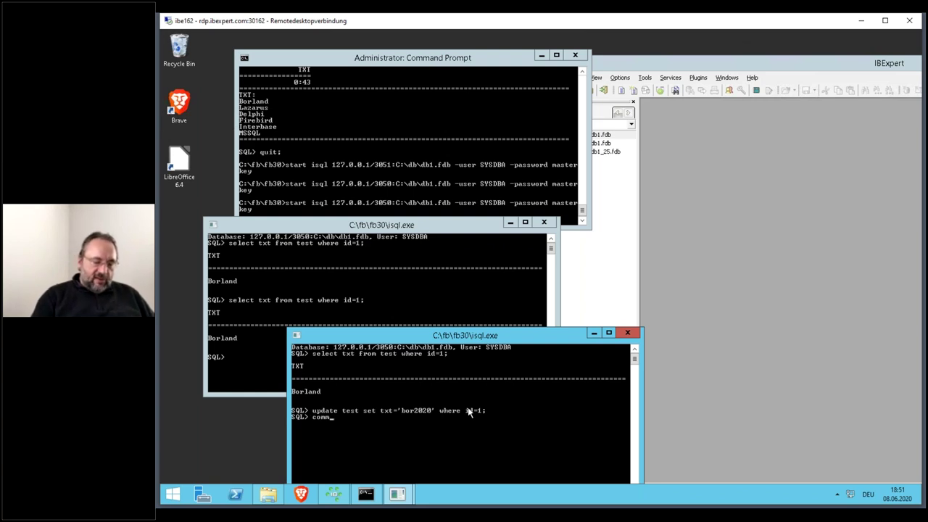
{"action": "type", "text": "it;"}
{"action": "key", "text": "Return"}
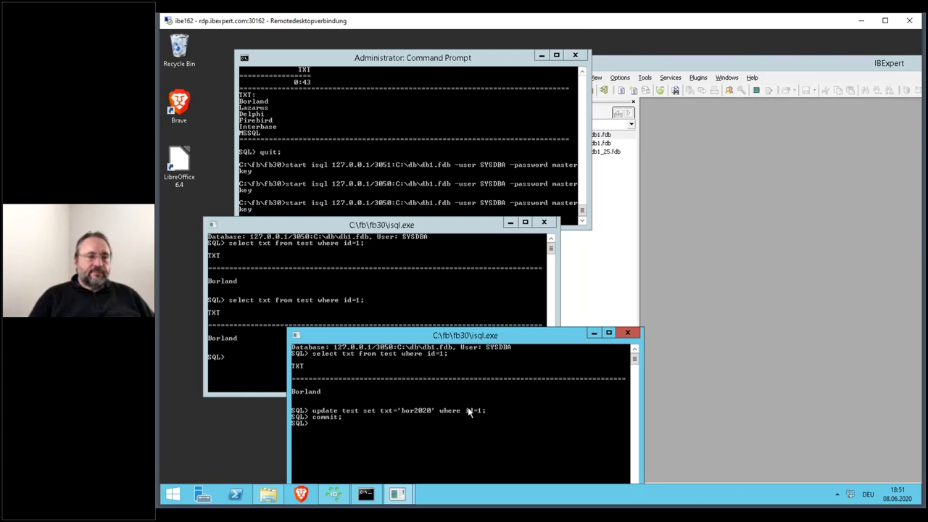
{"action": "key", "text": "Up"}
{"action": "key", "text": "Up"}
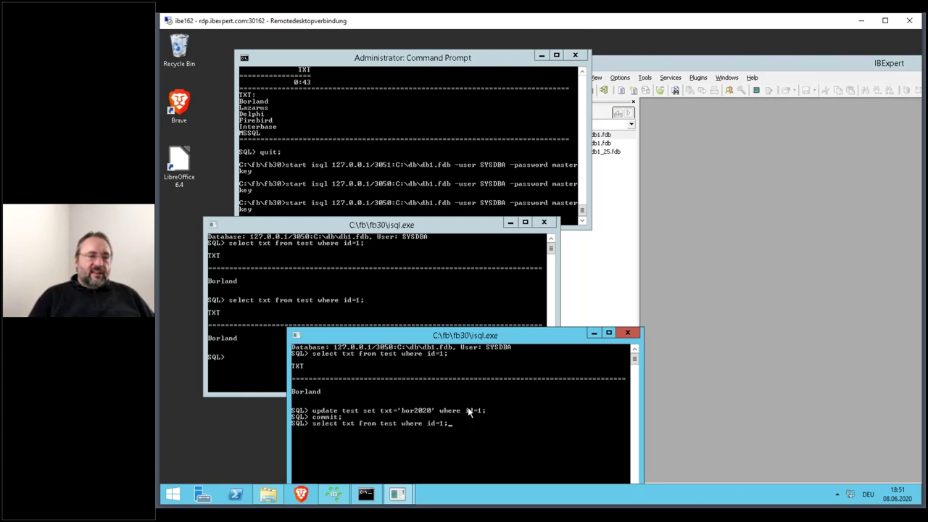
{"action": "key", "text": "Return"}
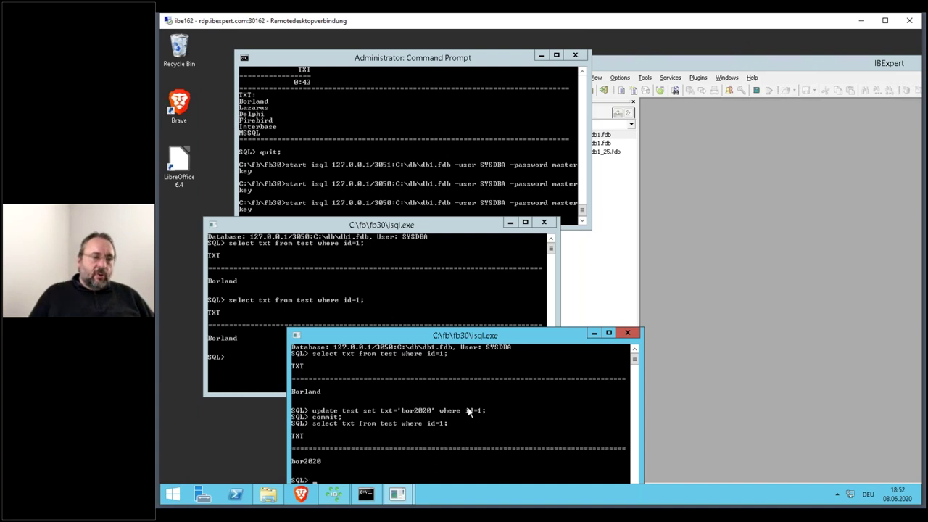
- Rerun the id=1 select in the first session, still Borland, then return to the administrator console
{"action": "left_click", "coordinate": [391, 229]}
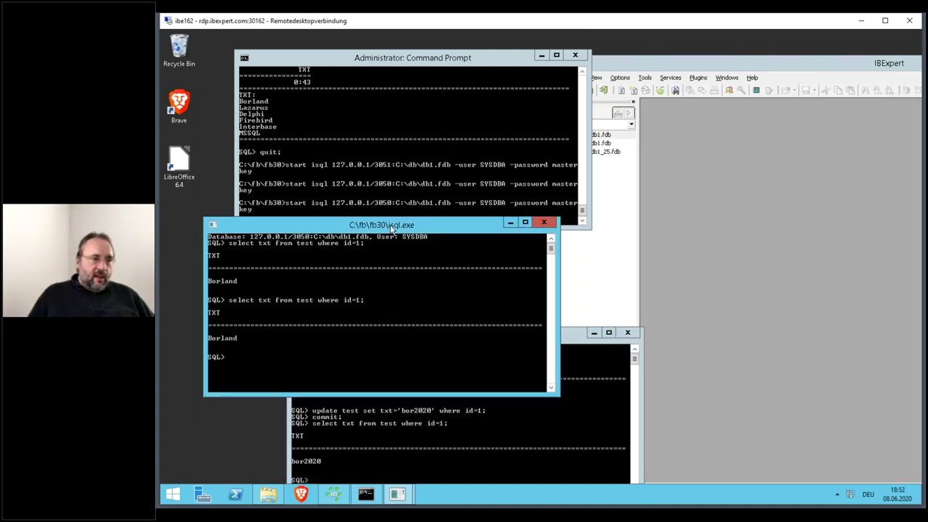
{"action": "key", "text": "Up"}
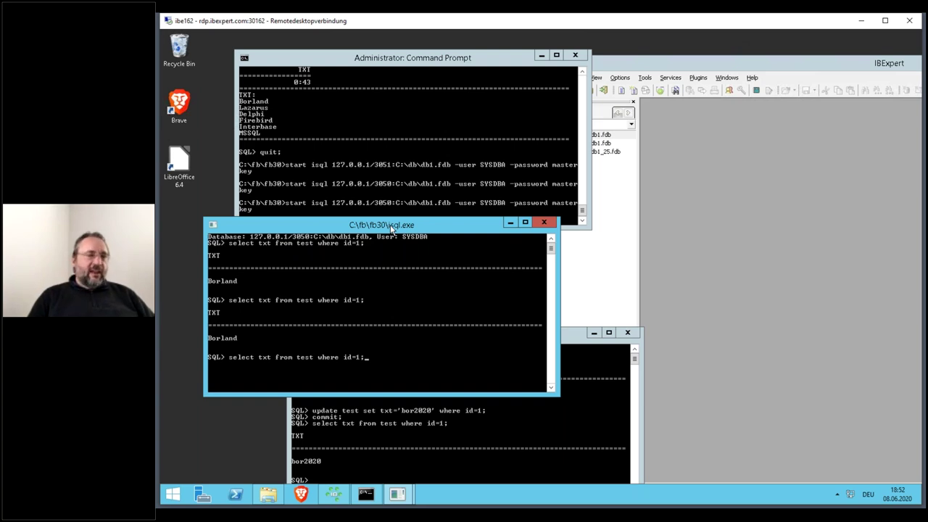
{"action": "key", "text": "Return"}
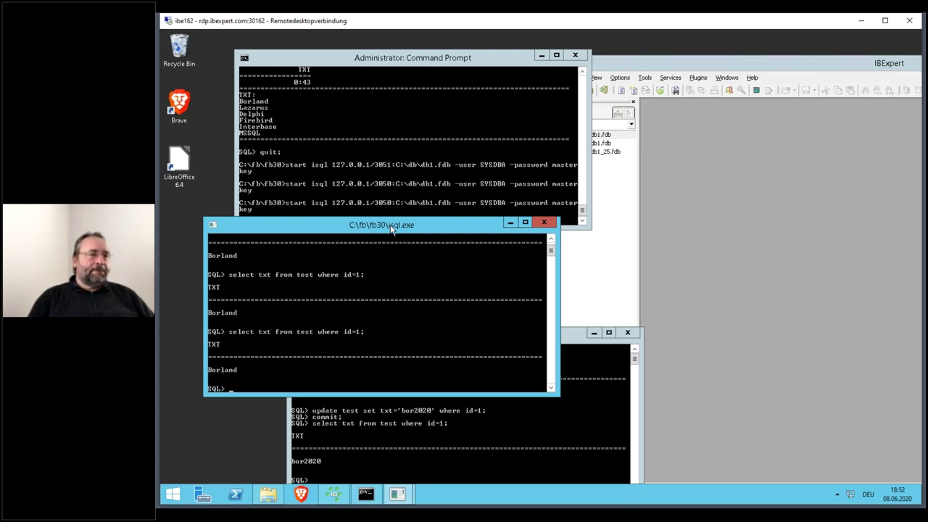
{"action": "left_click", "coordinate": [567, 338]}
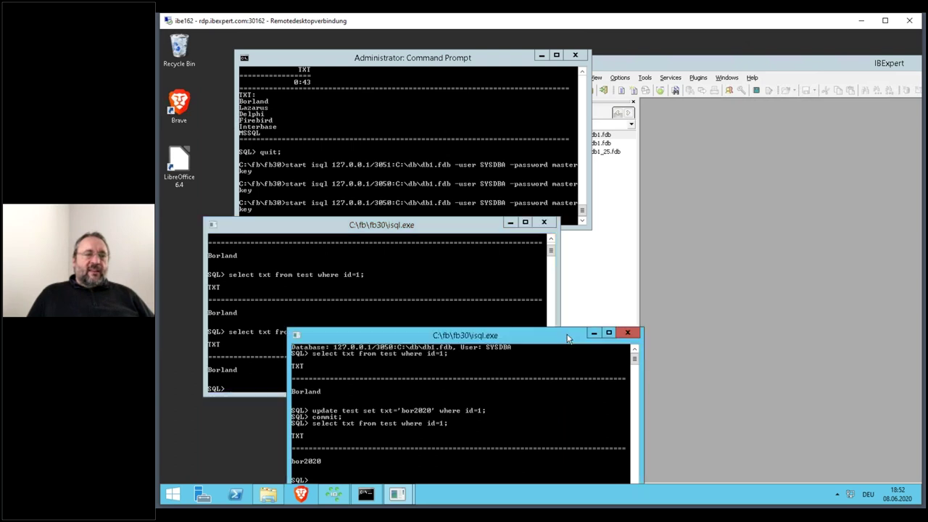
{"action": "left_click", "coordinate": [387, 63]}
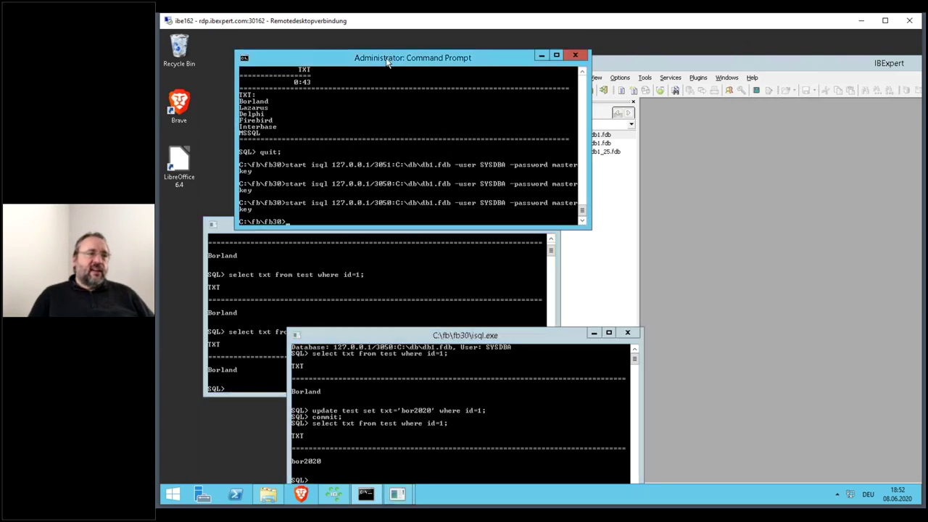
- Launch a third isql session on db1.fdb port 3050 and run select txt from test where id=1;
{"action": "key", "text": "Up"}
{"action": "key", "text": "Return"}
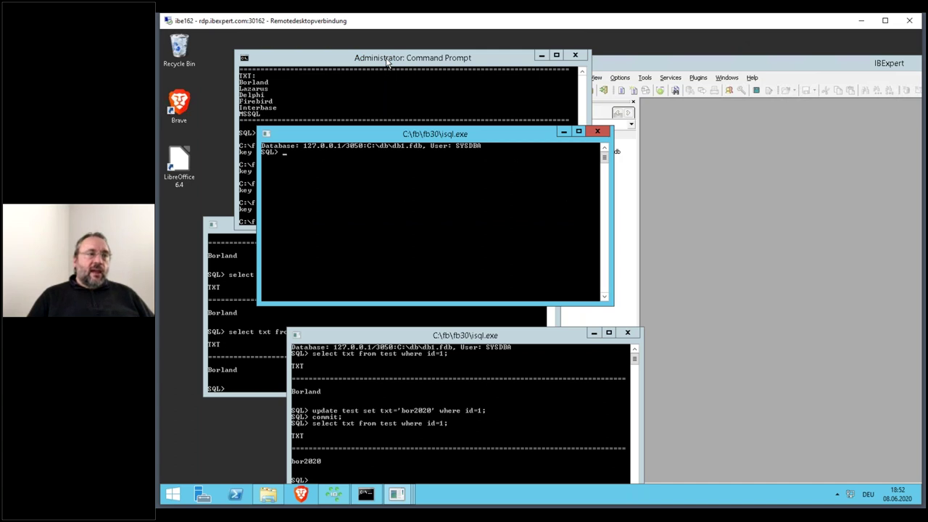
{"action": "type", "text": "select t"}
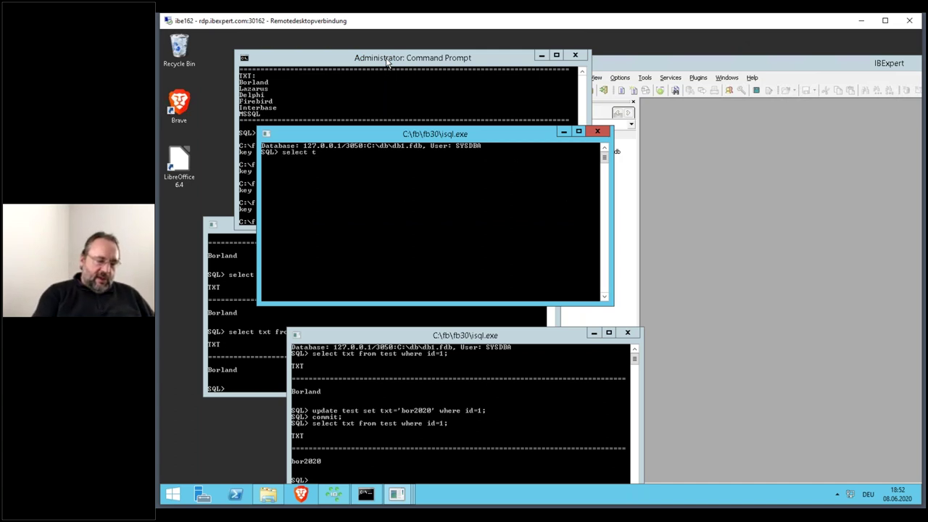
{"action": "type", "text": "xt from tes"}
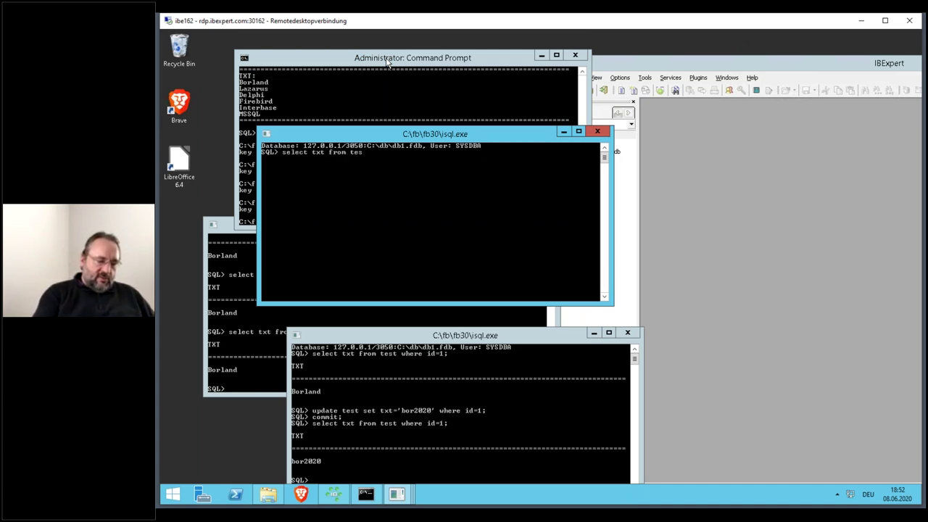
{"action": "type", "text": "t where id"}
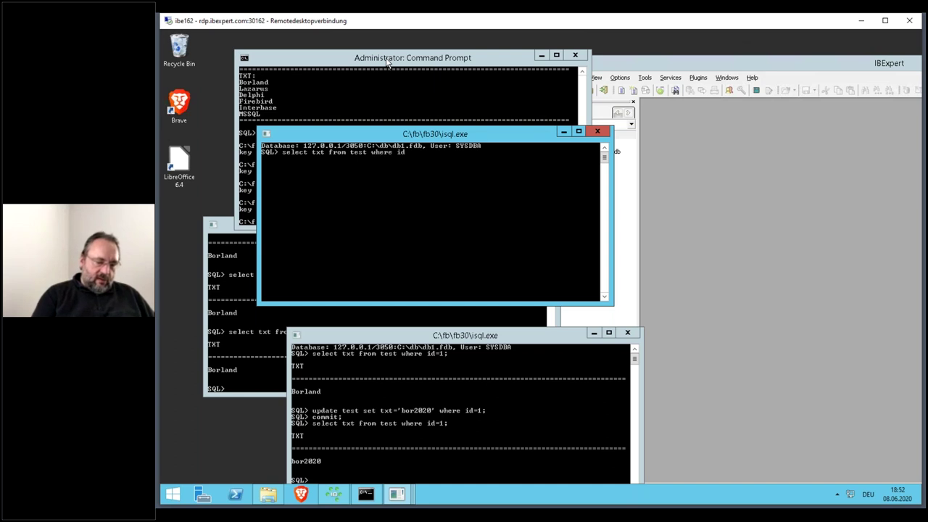
{"action": "type", "text": "=1;"}
{"action": "key", "text": "Return"}
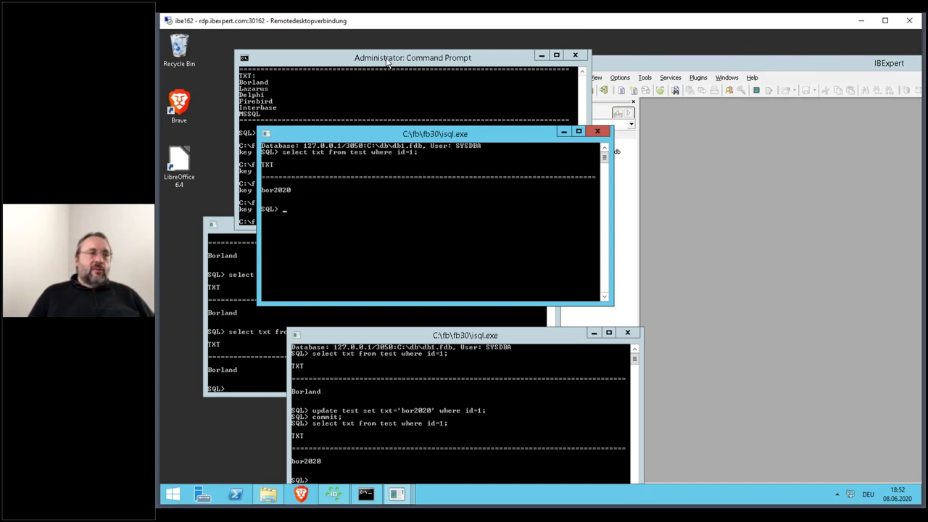
- Recheck the Borland session, then run update test set txt='bor2021' where id=1; in the newest session
{"action": "left_click", "coordinate": [233, 274]}
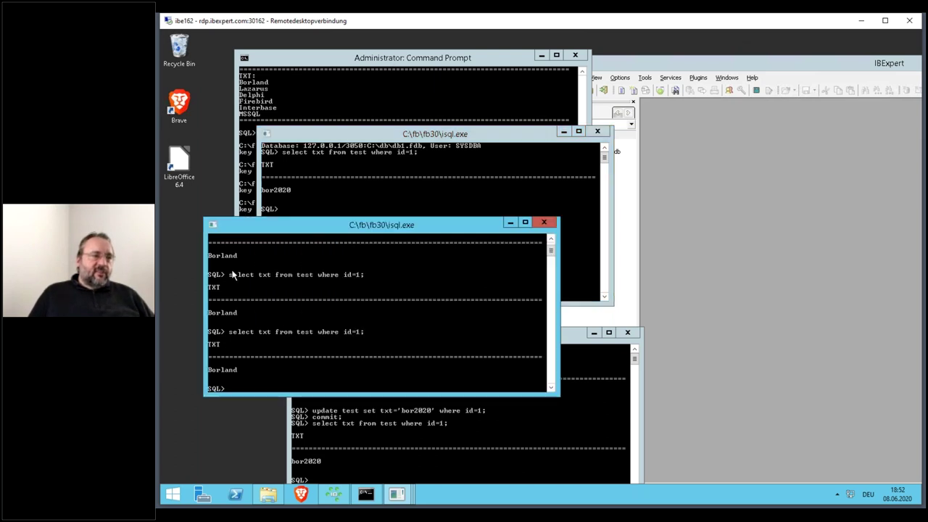
{"action": "key", "text": "Up"}
{"action": "key", "text": "Return"}
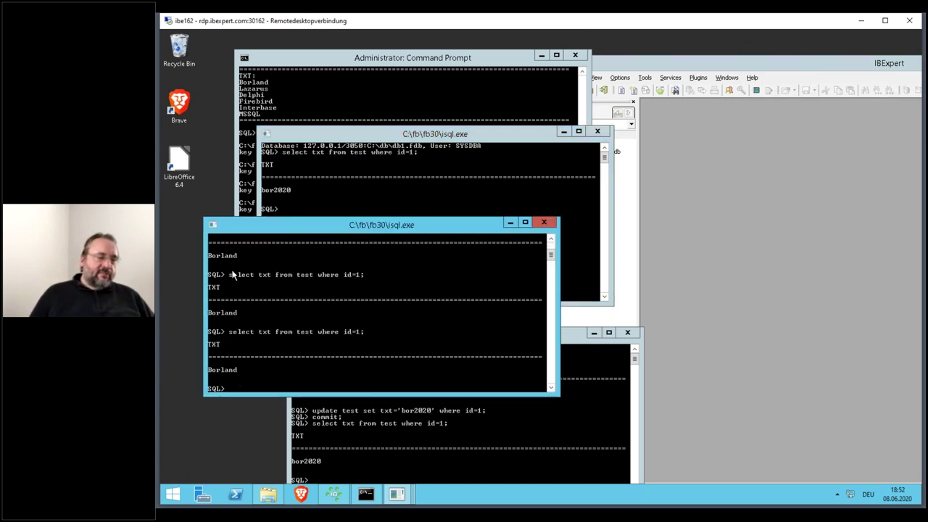
{"action": "left_click", "coordinate": [393, 177]}
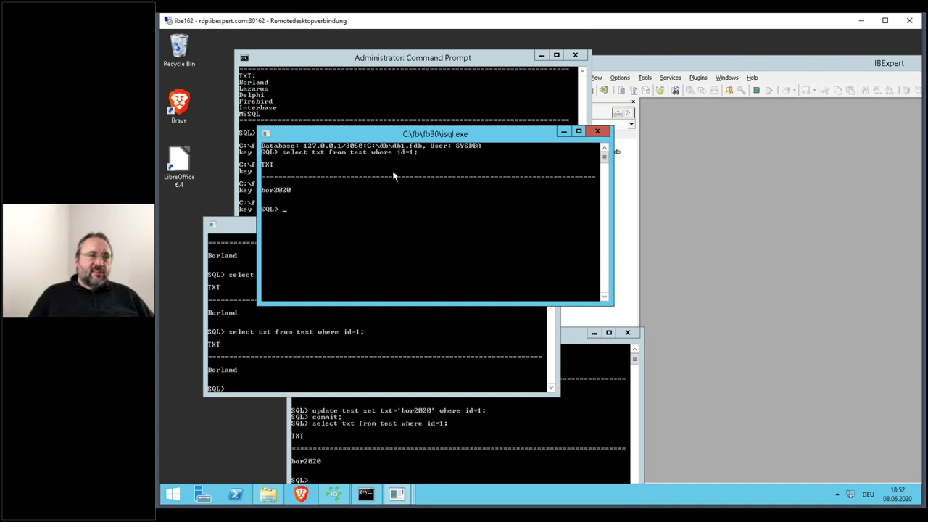
{"action": "type", "text": "update"}
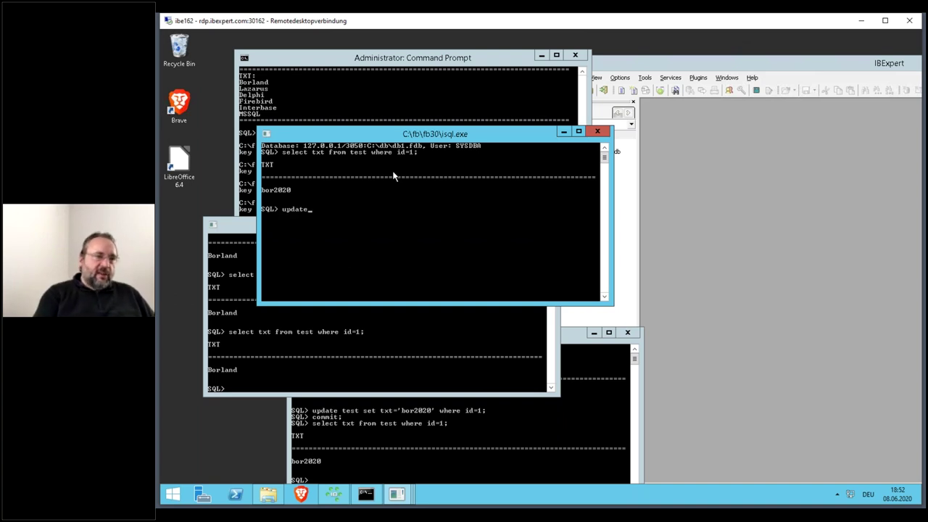
{"action": "type", "text": " te"}
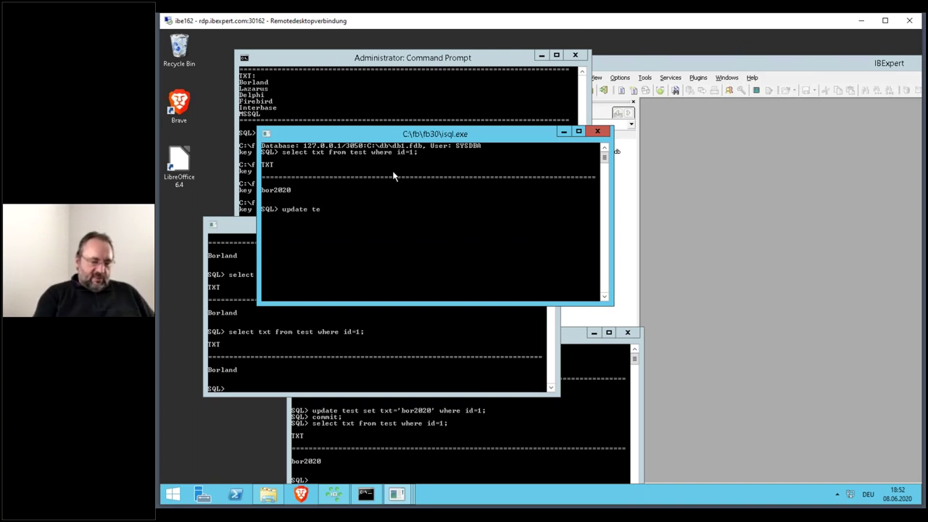
{"action": "type", "text": "st set txt"}
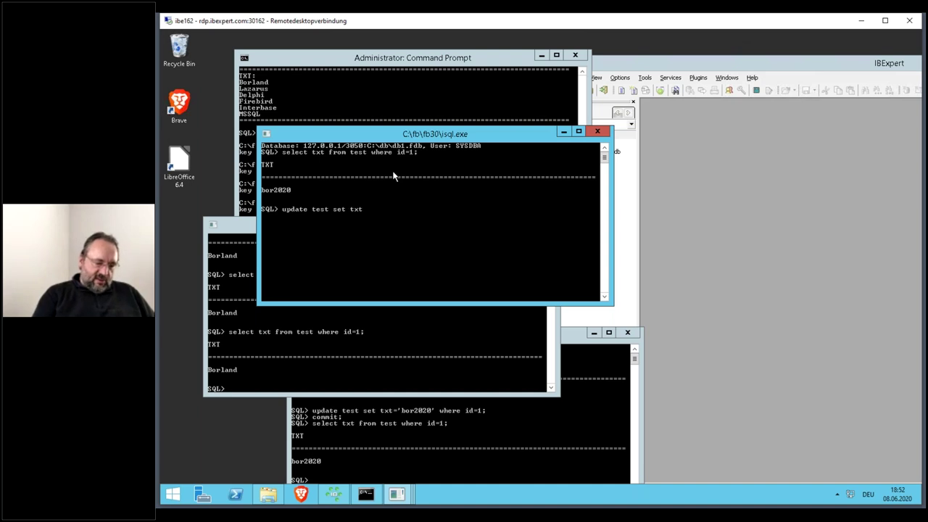
{"action": "type", "text": "='"}
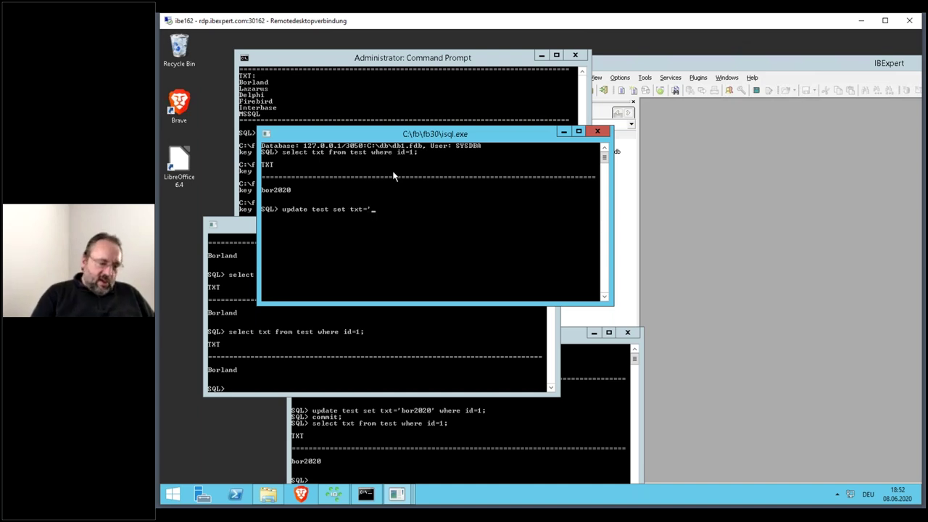
{"action": "type", "text": "bor2021"}
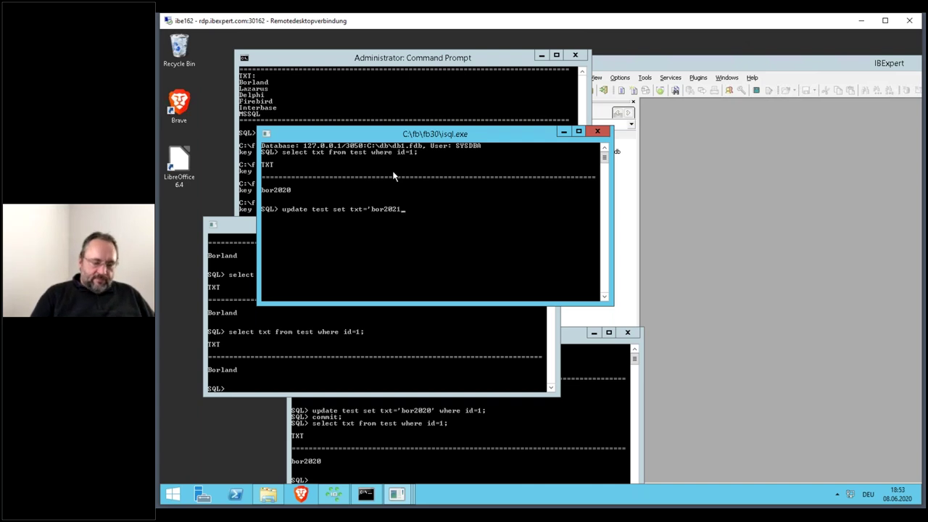
{"action": "type", "text": "' where"}
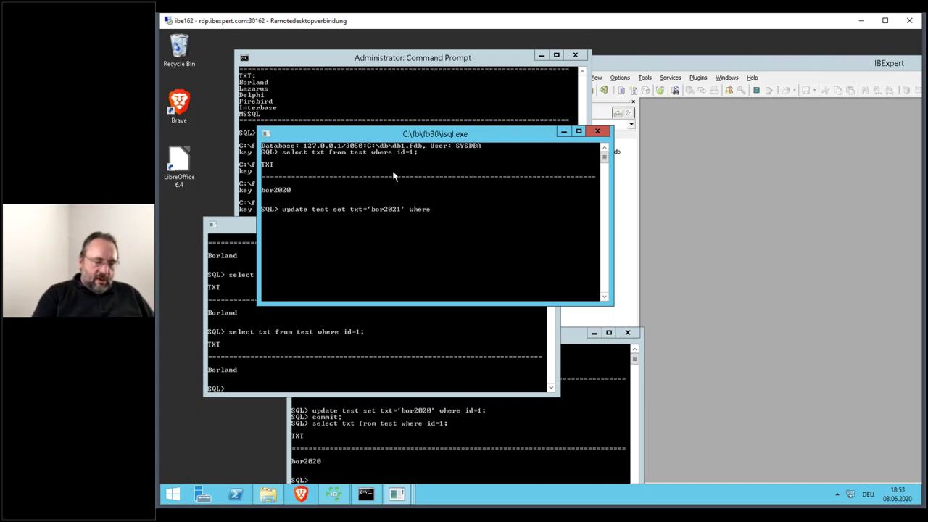
{"action": "type", "text": " id=1;"}
{"action": "key", "text": "Return"}
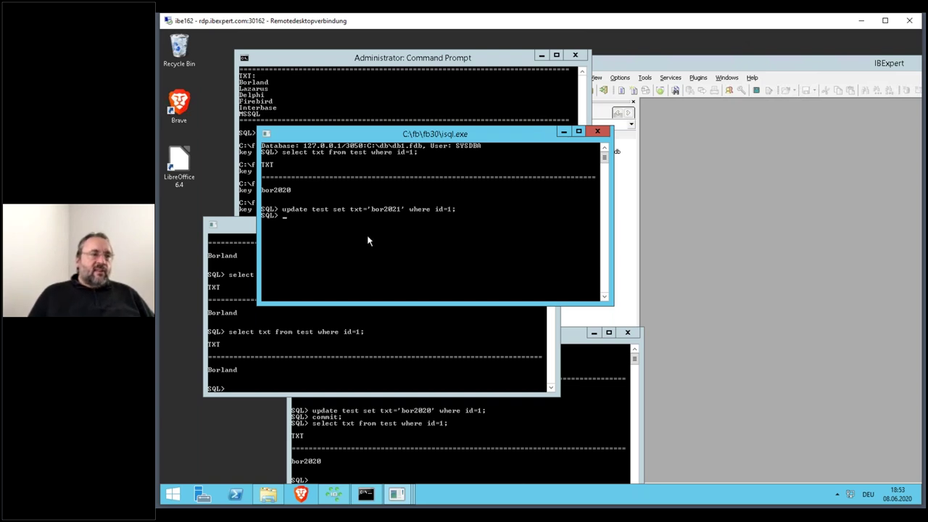
- Before committing, rerun the id=1 select in the bor2020 session, which still shows bor2020
{"action": "left_click", "coordinate": [332, 358]}
{"action": "key", "text": "Up"}
{"action": "key", "text": "Escape"}
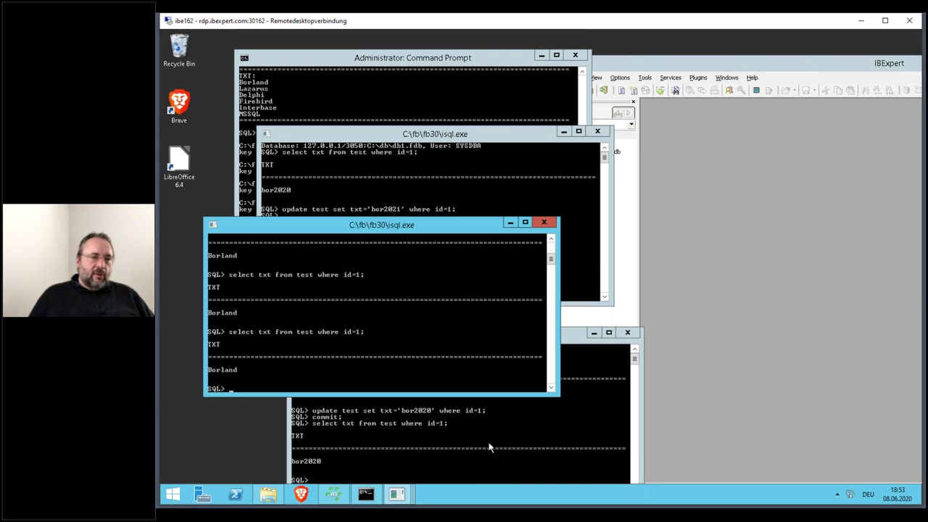
{"action": "left_click", "coordinate": [492, 438]}
{"action": "key", "text": "Up"}
{"action": "key", "text": "Return"}
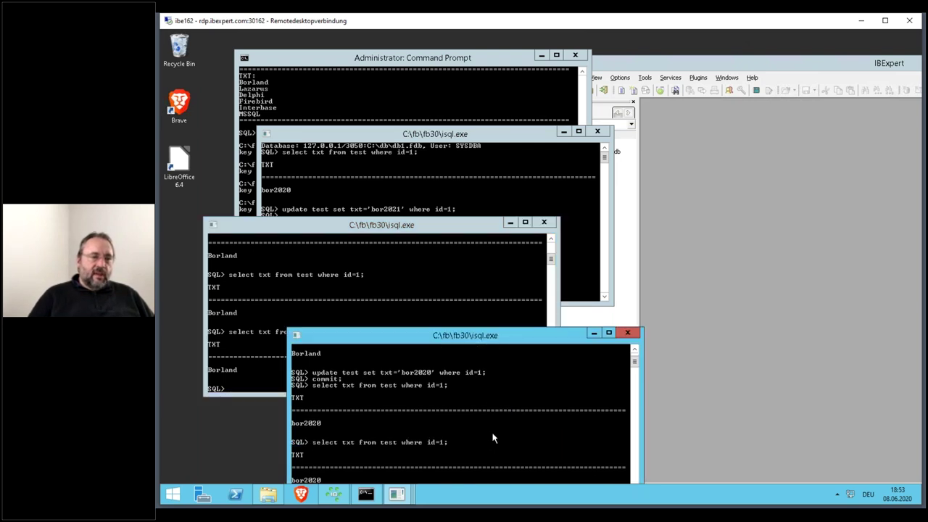
{"action": "left_click_drag", "start_coordinate": [451, 336], "coordinate": [447, 278]}
- Commit the bor2021 update and confirm the newest session now returns bor2021
{"action": "left_click", "coordinate": [465, 160]}
{"action": "type", "text": "commit;"}
{"action": "key", "text": "Return"}
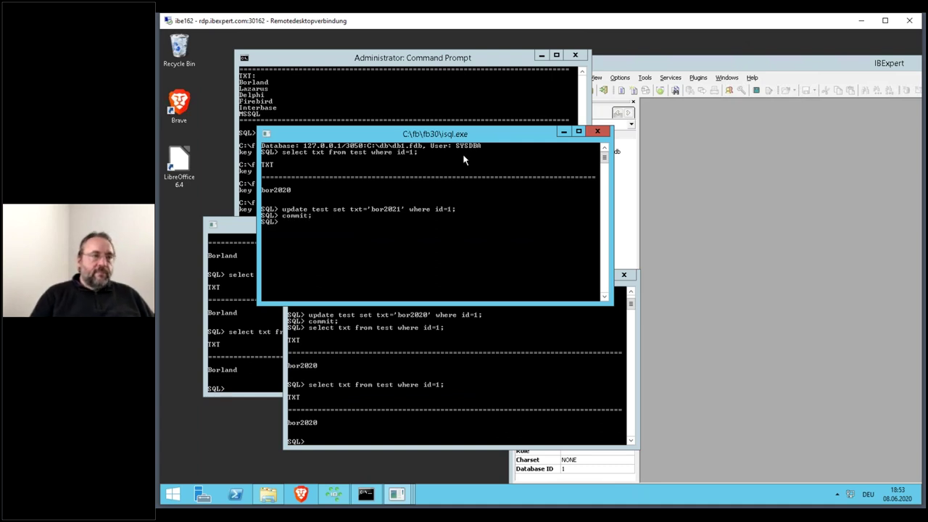
{"action": "key", "text": "Up"}
{"action": "key", "text": "Up"}
{"action": "key", "text": "Up"}
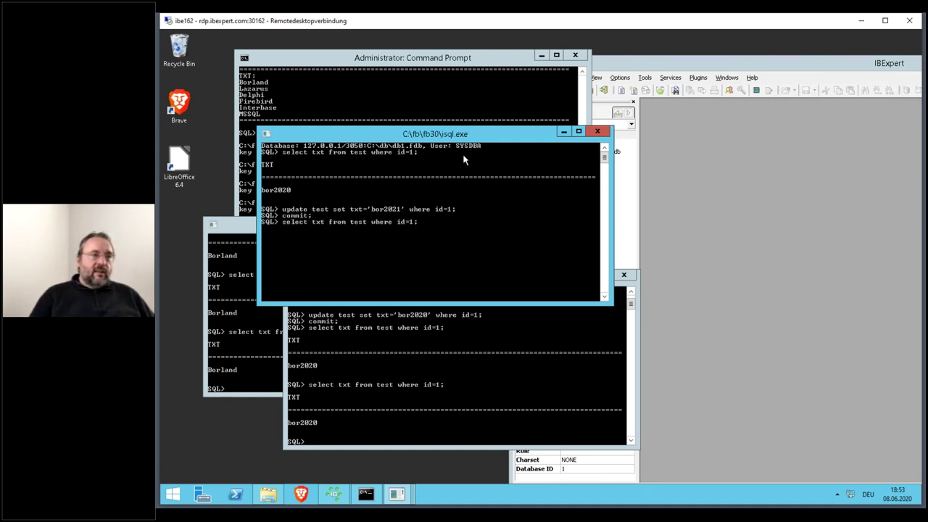
{"action": "key", "text": "Return"}
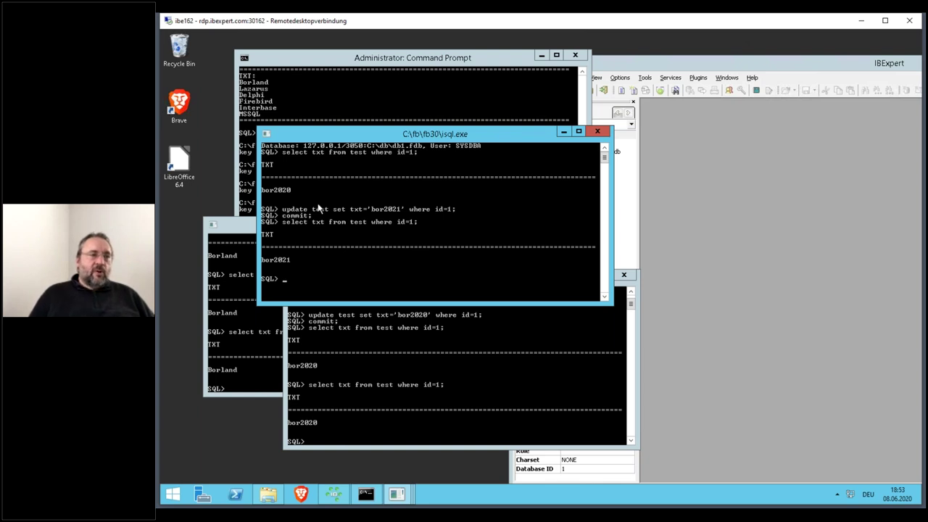
- Rerun the id=1 select in the older sessions, which still return bor2020 and Borland
{"action": "left_click", "coordinate": [379, 407]}
{"action": "key", "text": "Up"}
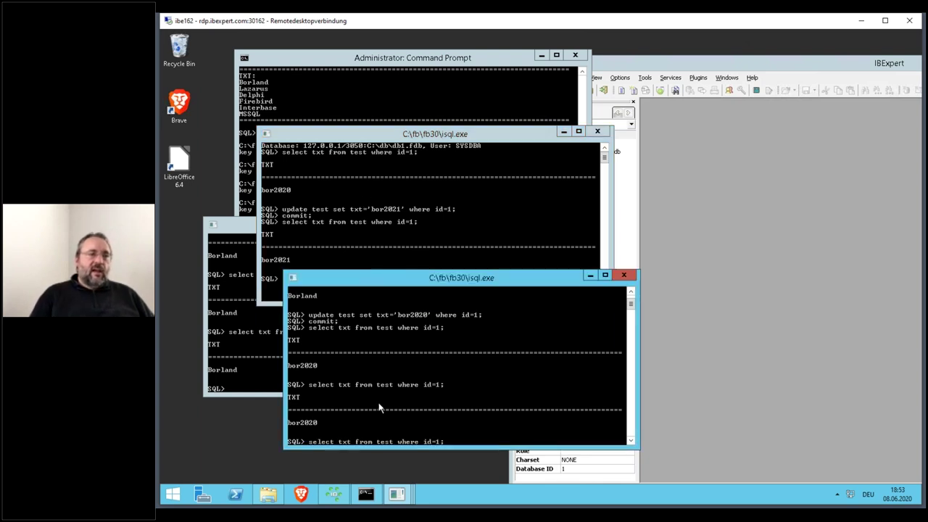
{"action": "key", "text": "Return"}
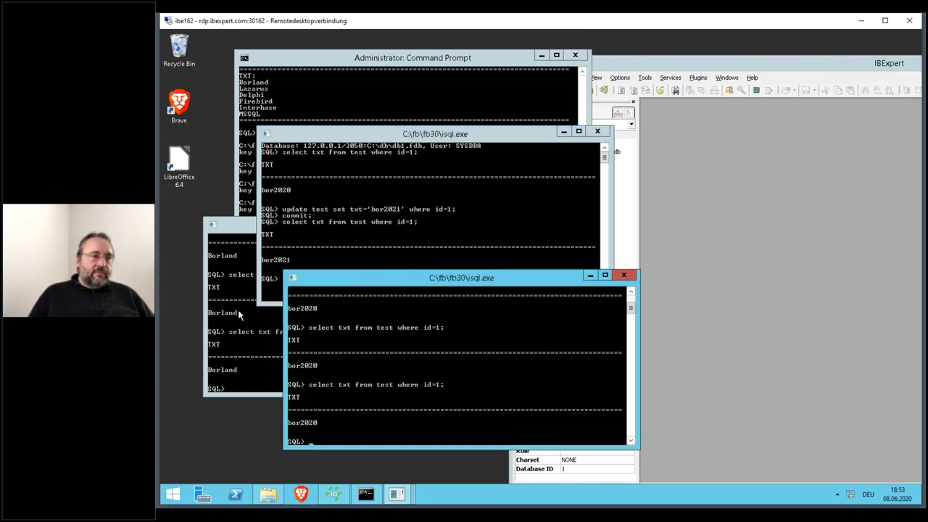
{"action": "left_click", "coordinate": [240, 309]}
{"action": "key", "text": "Up"}
{"action": "key", "text": "Return"}
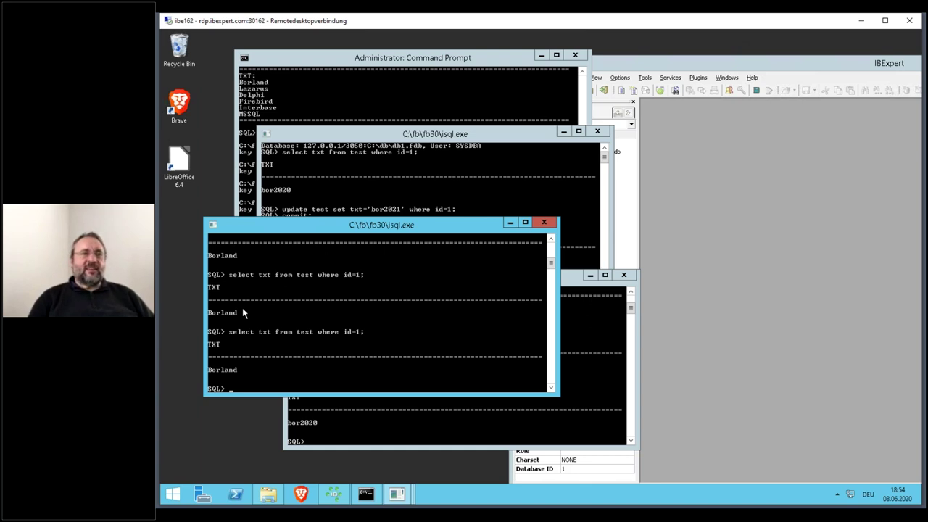
- Bring IBExpert forward and select the 127.0.0.1/3050:C:\db\db1.fdb registration in Database Explorer
{"action": "left_click", "coordinate": [661, 65]}
{"action": "left_click", "coordinate": [601, 136]}
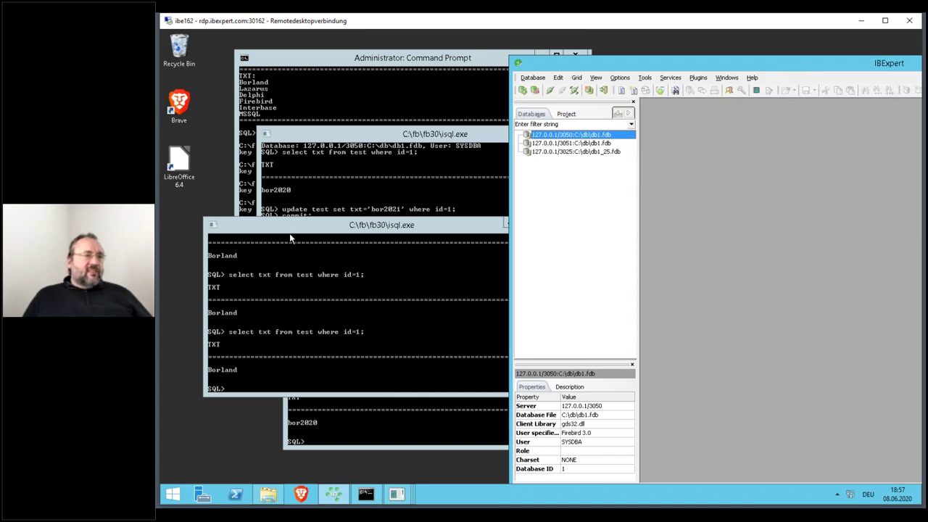
- Rerun the id=1 select in the bor2020 isql session, which still returns bor2020
{"action": "left_click", "coordinate": [336, 423]}
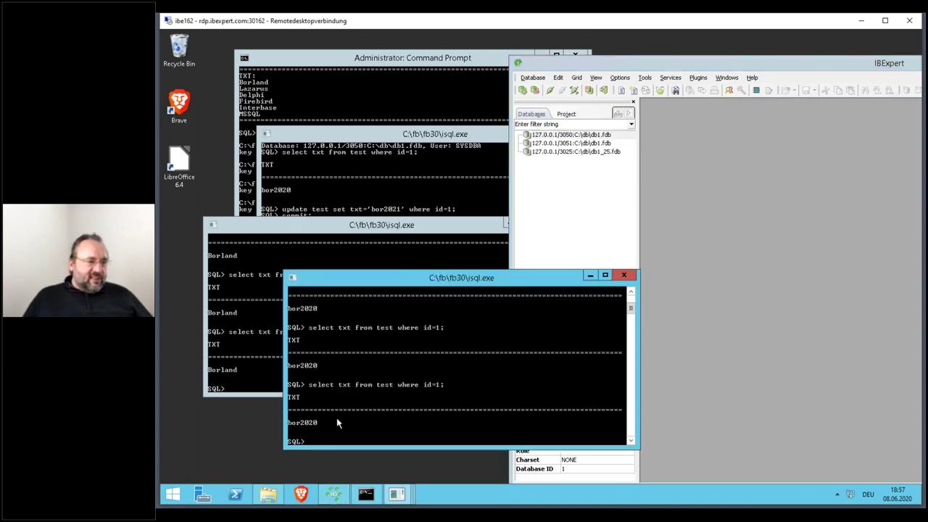
{"action": "key", "text": "Up"}
{"action": "key", "text": "Escape"}
{"action": "key", "text": "Return"}
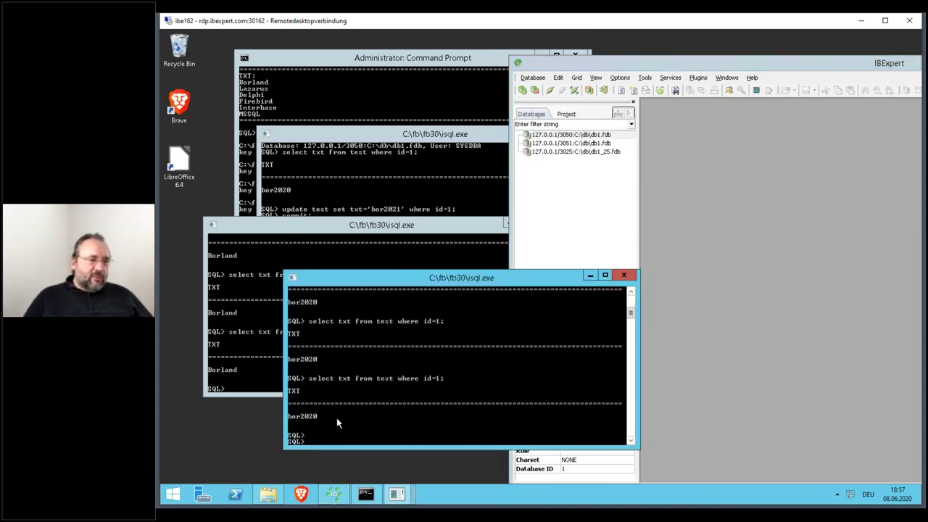
{"action": "key", "text": "Up"}
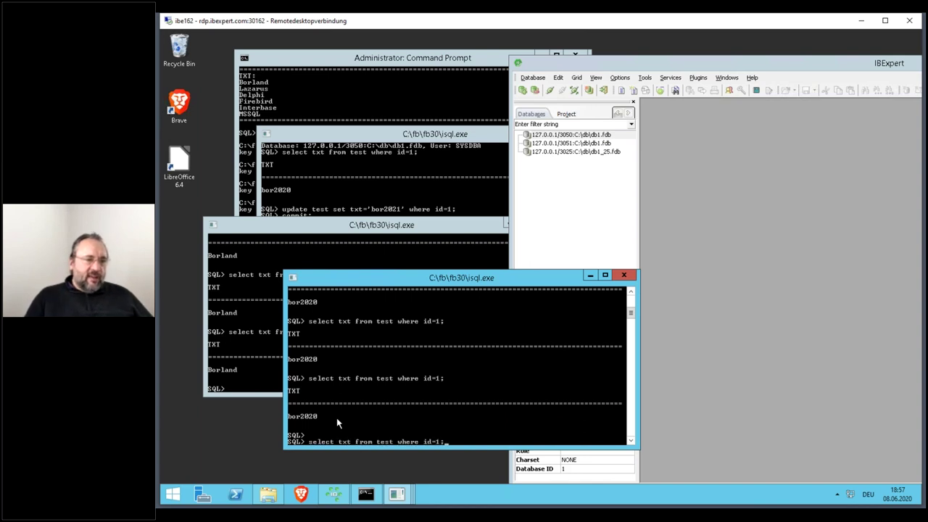
{"action": "key", "text": "Return"}
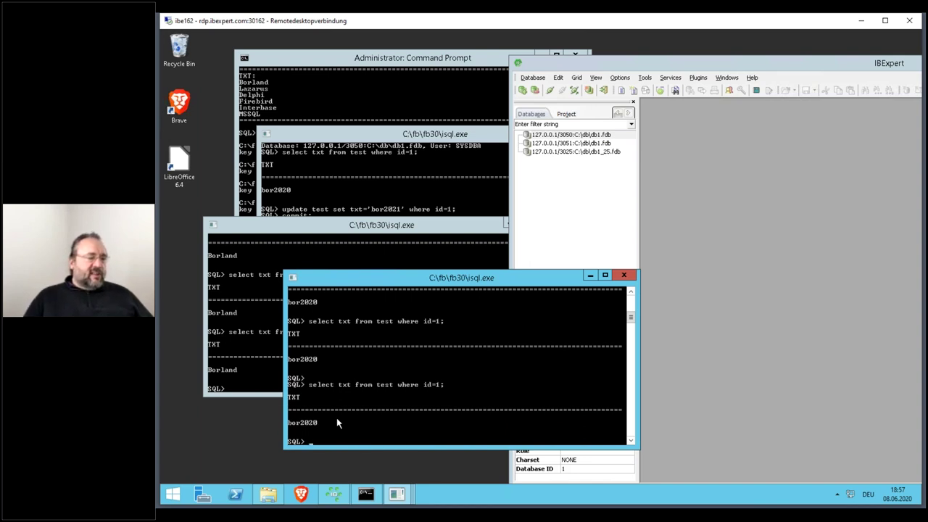
- Connect IBExpert to 127.0.0.1/3050:C:\db\db1.fdb and open an SQL Editor with select * from test
{"action": "left_click", "coordinate": [722, 168]}
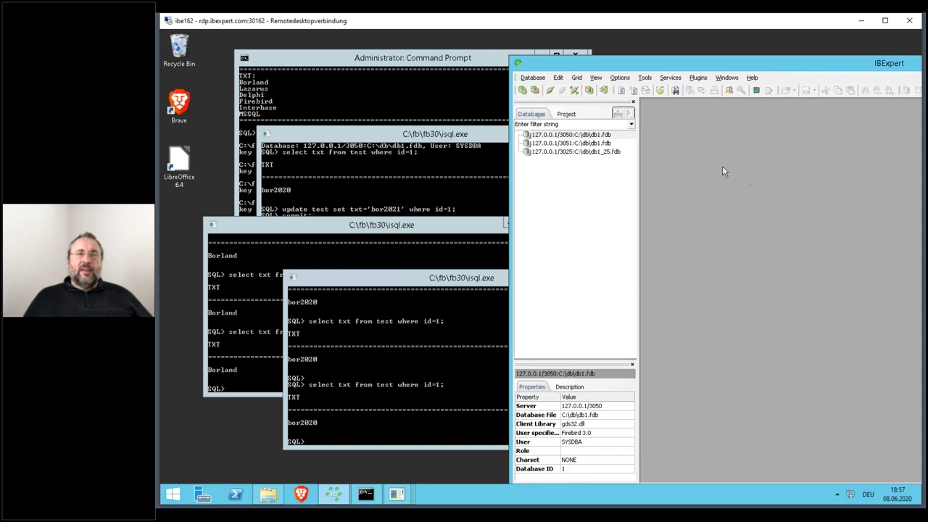
{"action": "mouse_move", "coordinate": [608, 138]}
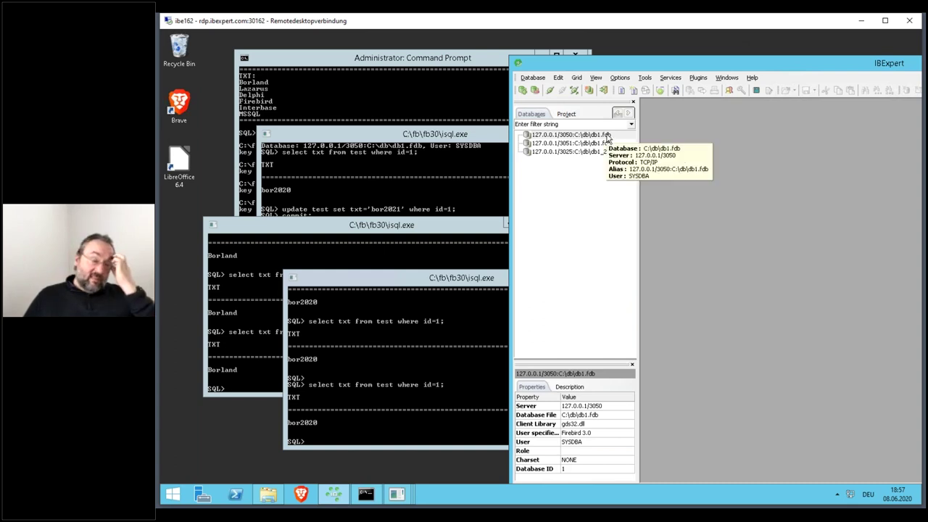
{"action": "double_click", "coordinate": [608, 139]}
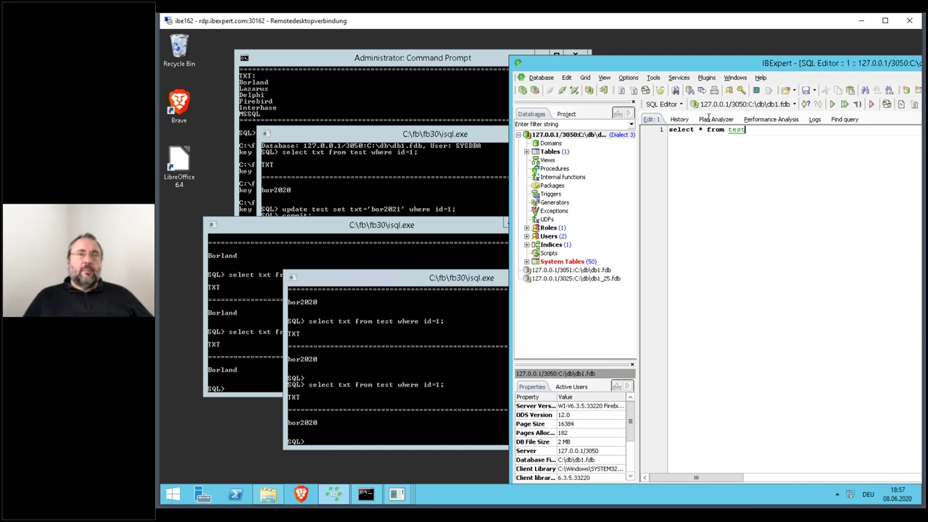
- Maximize IBExpert, run the TEST query, and change row 1's TXT from bor2021 to Klemt
{"action": "double_click", "coordinate": [732, 67]}
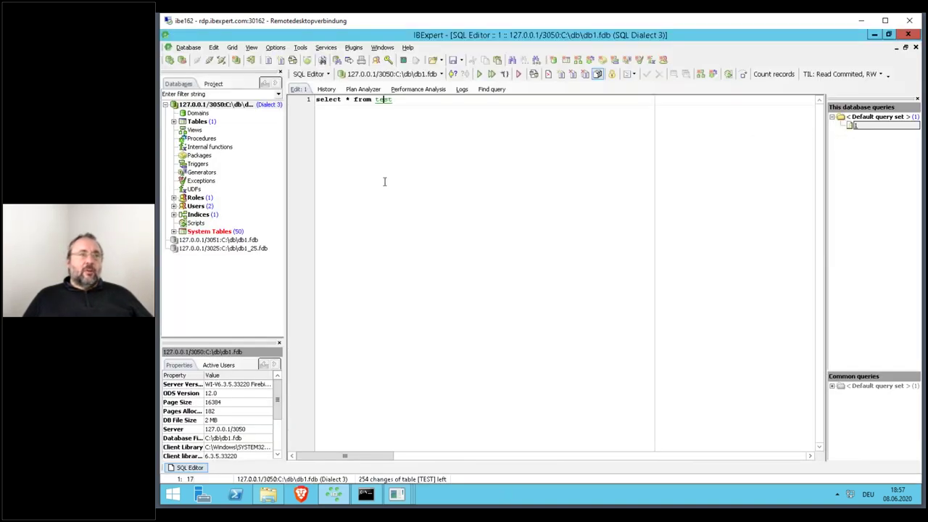
{"action": "key", "text": "F9"}
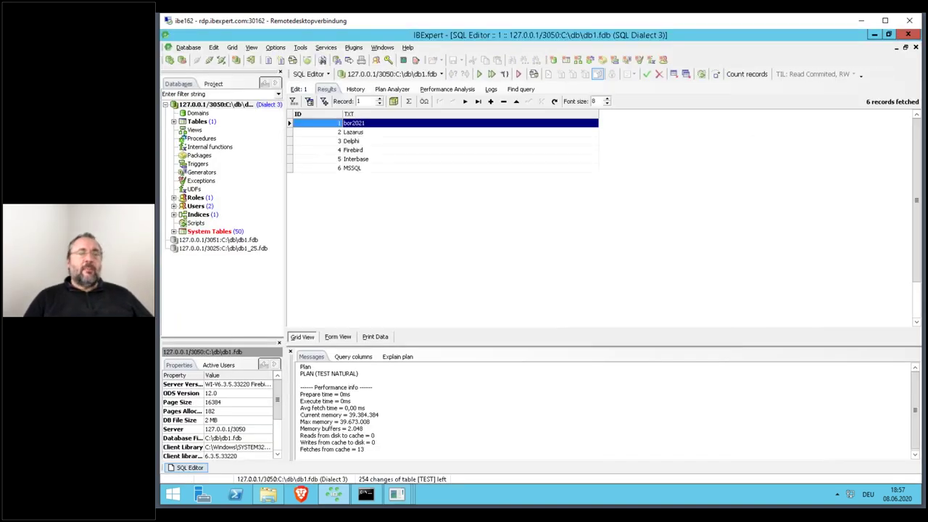
{"action": "left_click", "coordinate": [382, 123]}
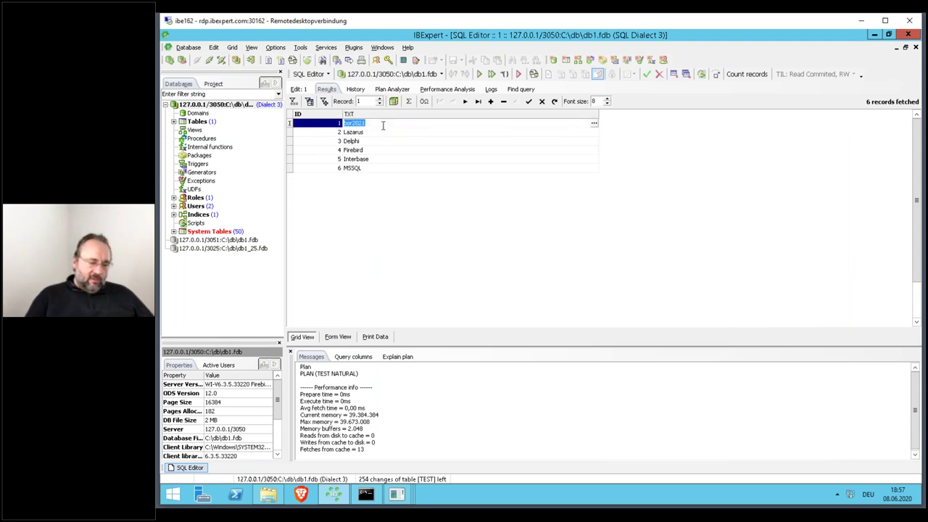
{"action": "type", "text": "Klemm"}
{"action": "key", "text": "BackSpace"}
{"action": "type", "text": "t"}
{"action": "key", "text": "Down"}
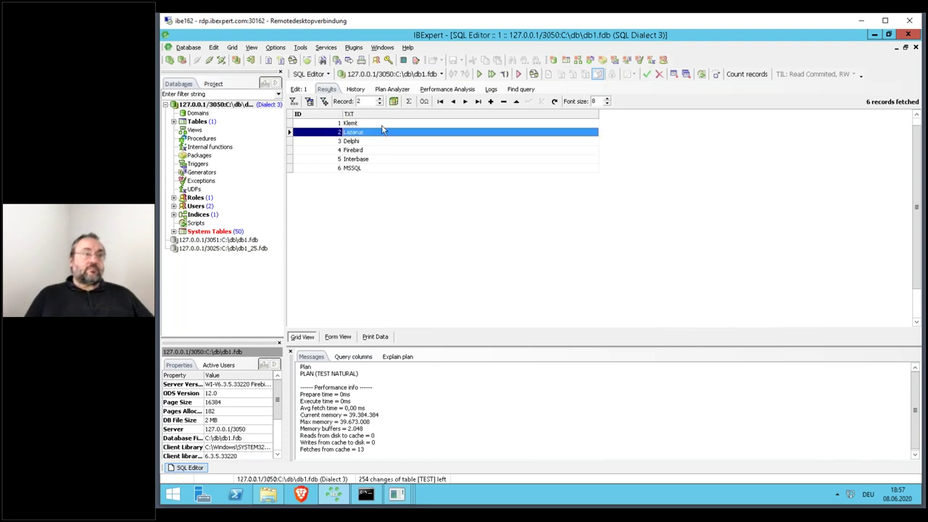
- Commit the edit, rerun the query to confirm six records, and restore the window
{"action": "left_click", "coordinate": [645, 74]}
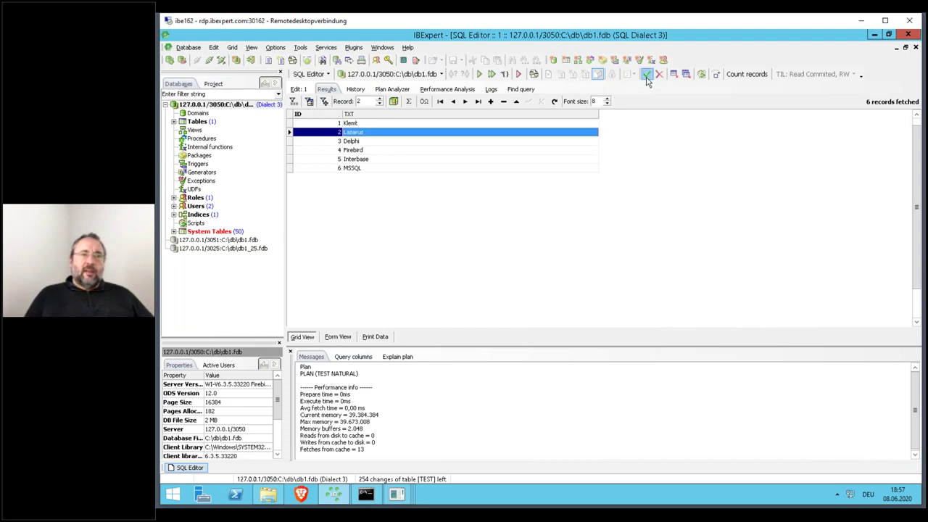
{"action": "key", "text": "Return"}
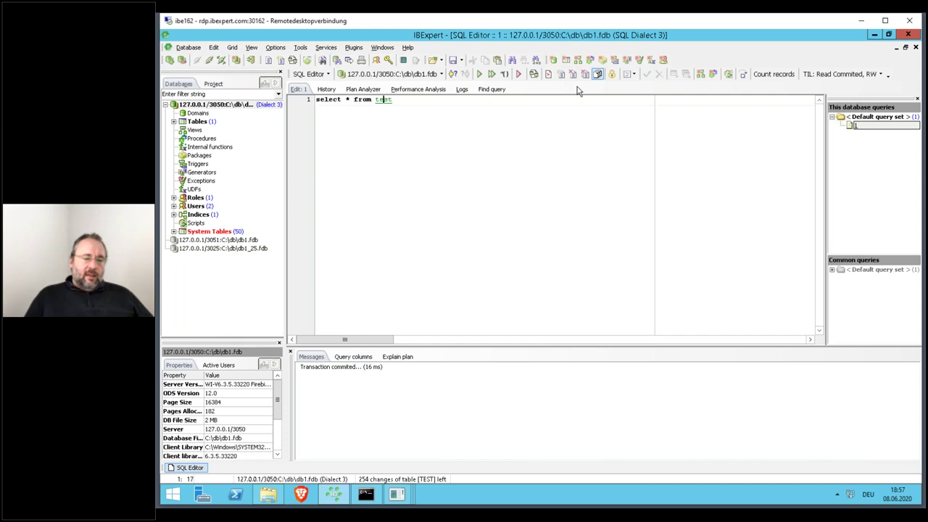
{"action": "key", "text": "F9"}
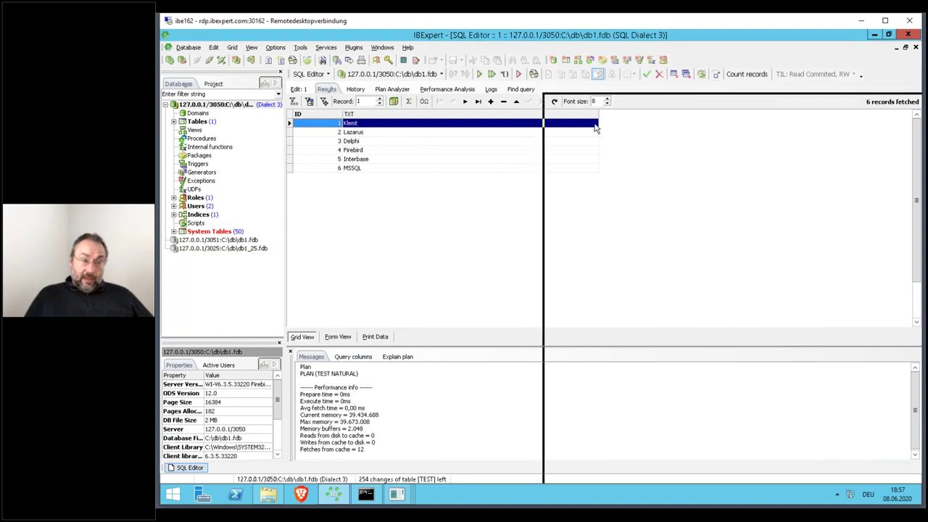
{"action": "key", "text": "super+Down"}
- Rerun the id=1 query in the first isql session, still returning bor2021, then bring IBExpert forward
{"action": "left_click", "coordinate": [404, 283]}
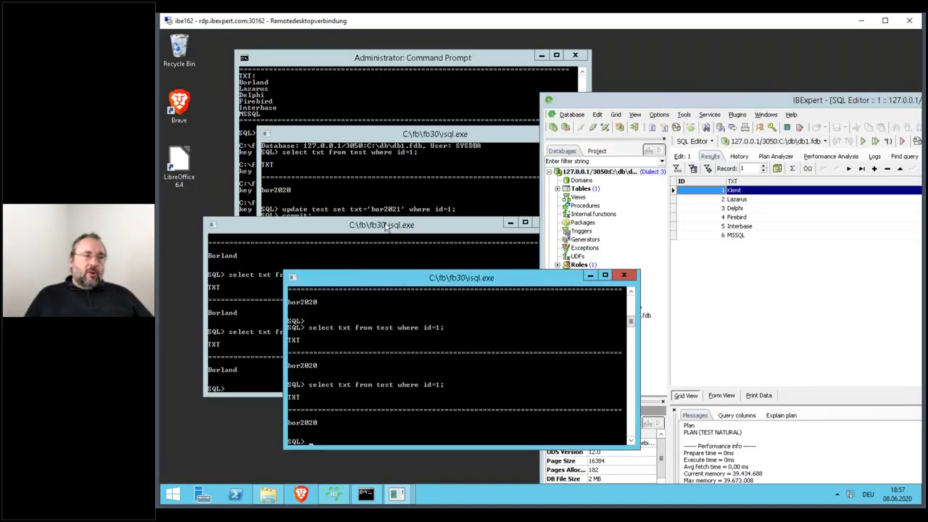
{"action": "left_click", "coordinate": [387, 228]}
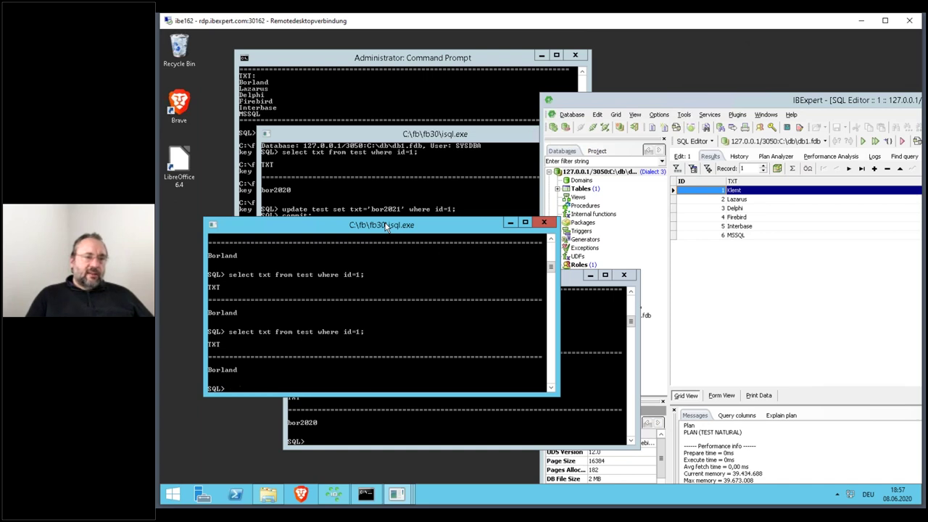
{"action": "left_click", "coordinate": [450, 142]}
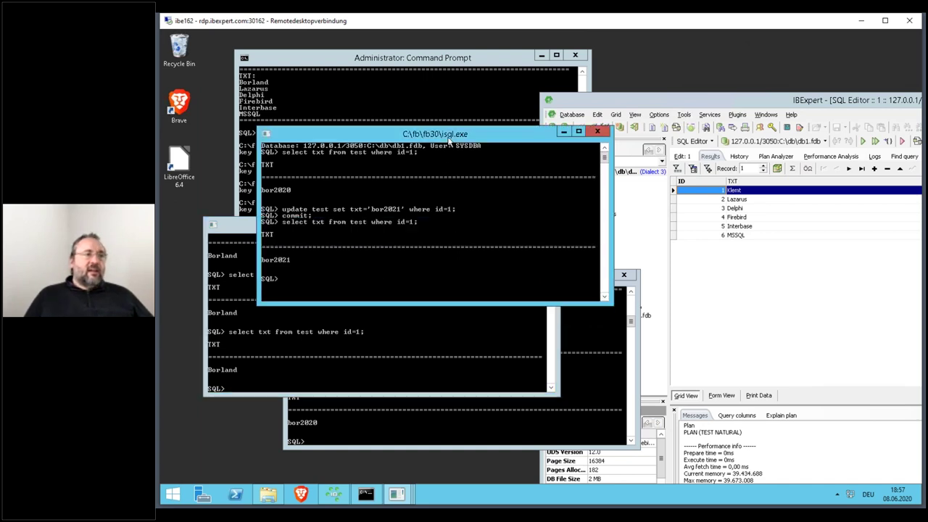
{"action": "key", "text": "Up"}
{"action": "key", "text": "Return"}
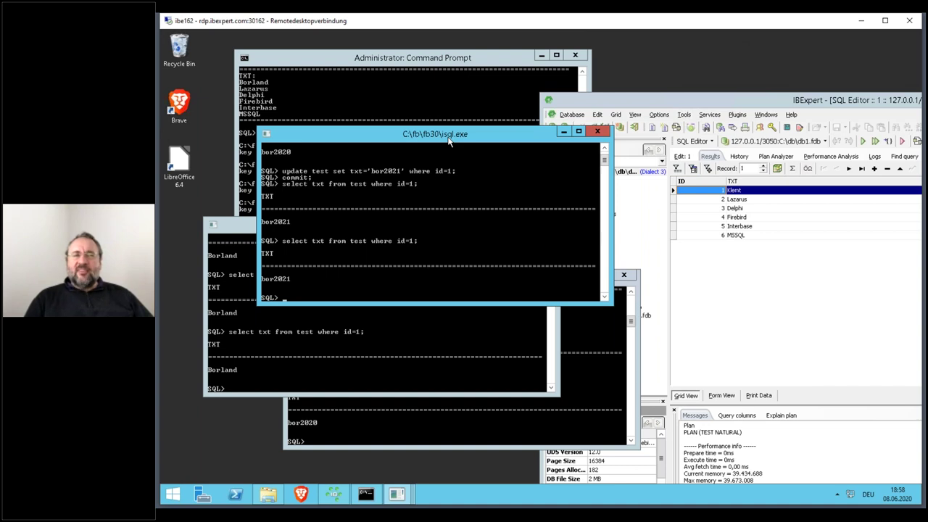
{"action": "left_click_drag", "start_coordinate": [627, 106], "coordinate": [305, 45]}
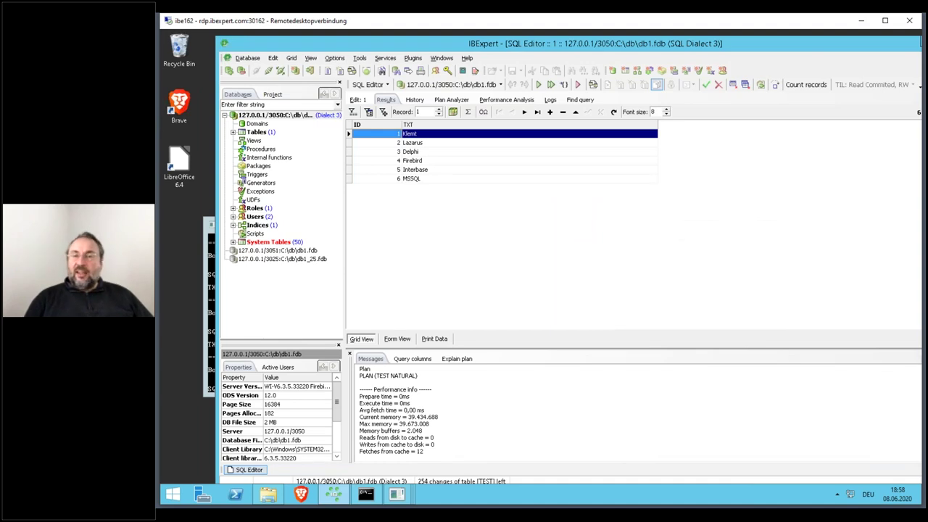
- Close the SQL Editor, committing its open transaction
{"action": "left_click", "coordinate": [363, 100]}
{"action": "key", "text": "ctrl+F4"}
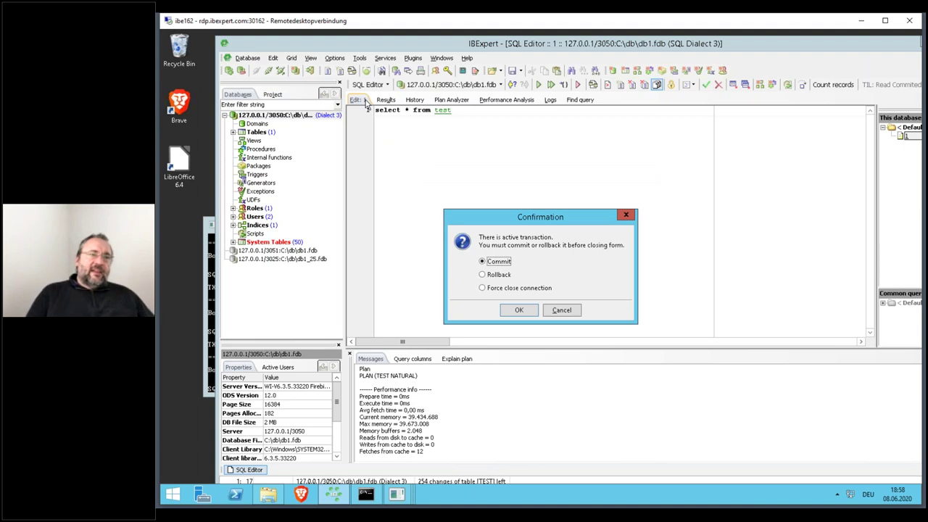
{"action": "left_click", "coordinate": [519, 310]}
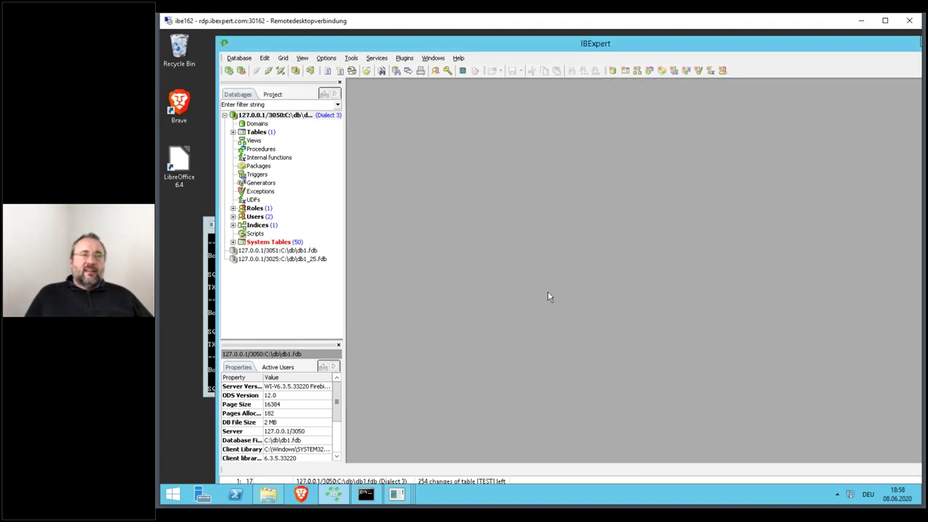
- Open Services > Database Statistics for db1 and maximize the window
{"action": "left_click", "coordinate": [352, 58]}
{"action": "mouse_move", "coordinate": [376, 58]}
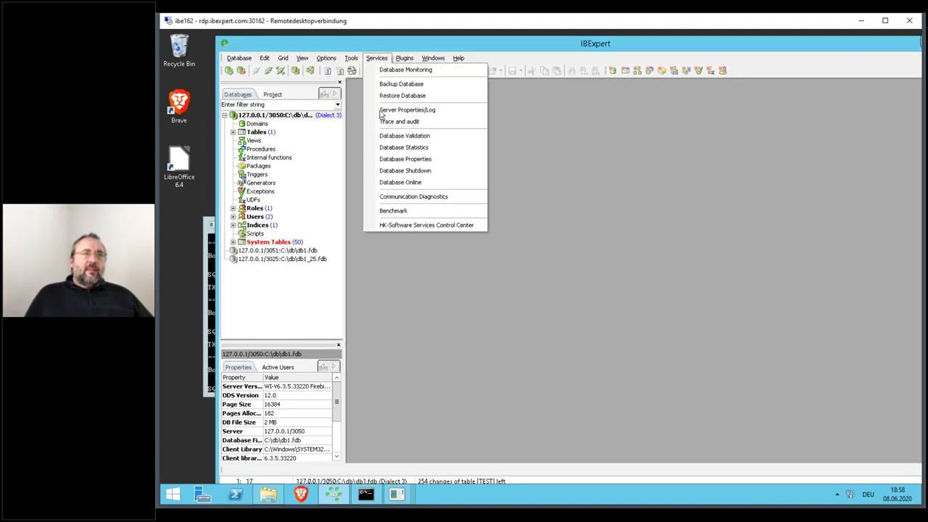
{"action": "left_click", "coordinate": [404, 147]}
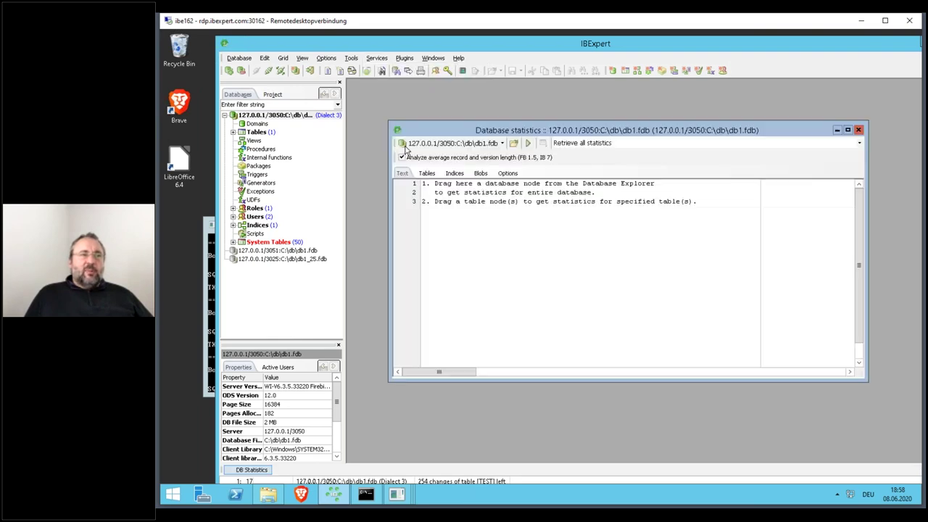
{"action": "double_click", "coordinate": [457, 124]}
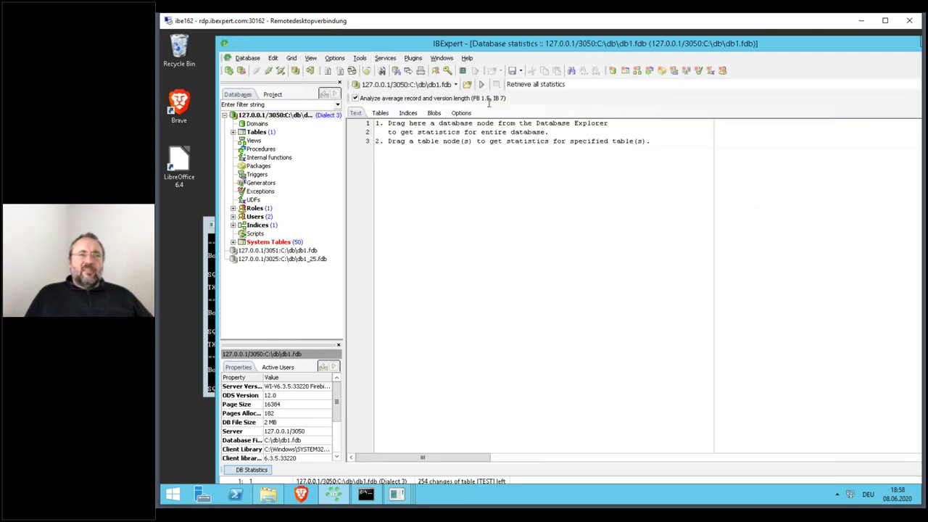
- Retrieve all statistics for db1 and review TEST's 6 records and 3 versions in the Text and Tables views
{"action": "left_click", "coordinate": [480, 84]}
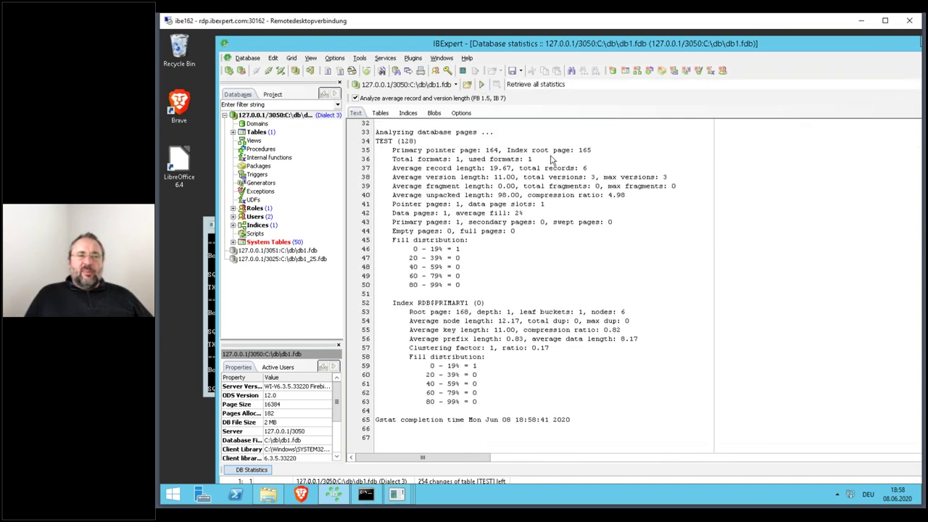
{"action": "left_click", "coordinate": [603, 169]}
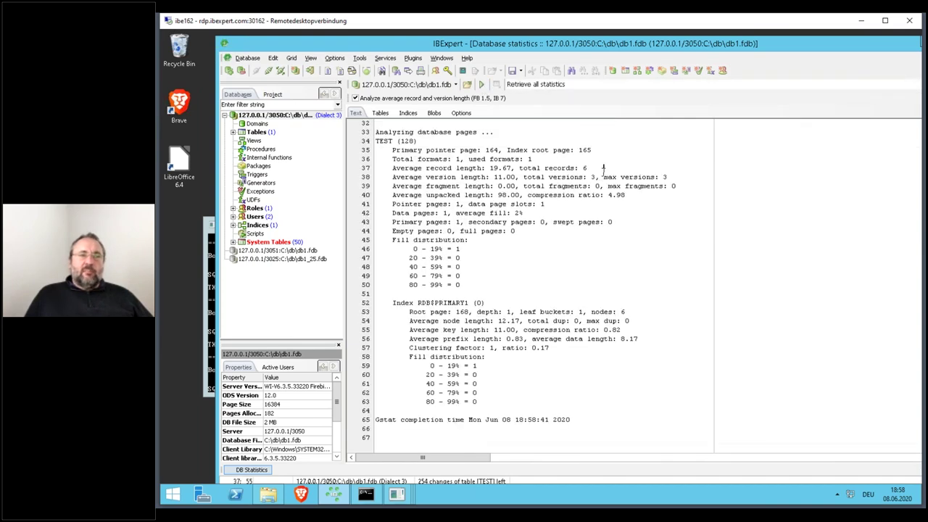
{"action": "key", "text": "ctrl+Home"}
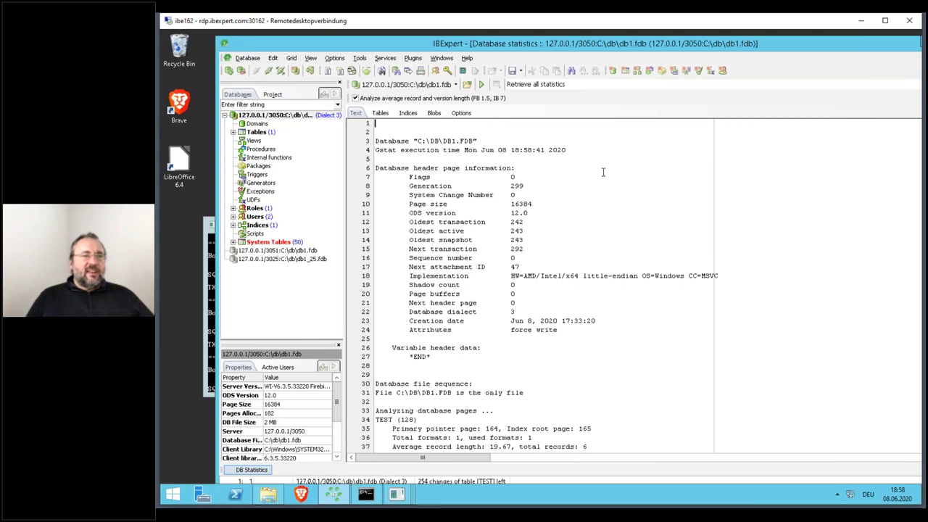
{"action": "left_click", "coordinate": [596, 184]}
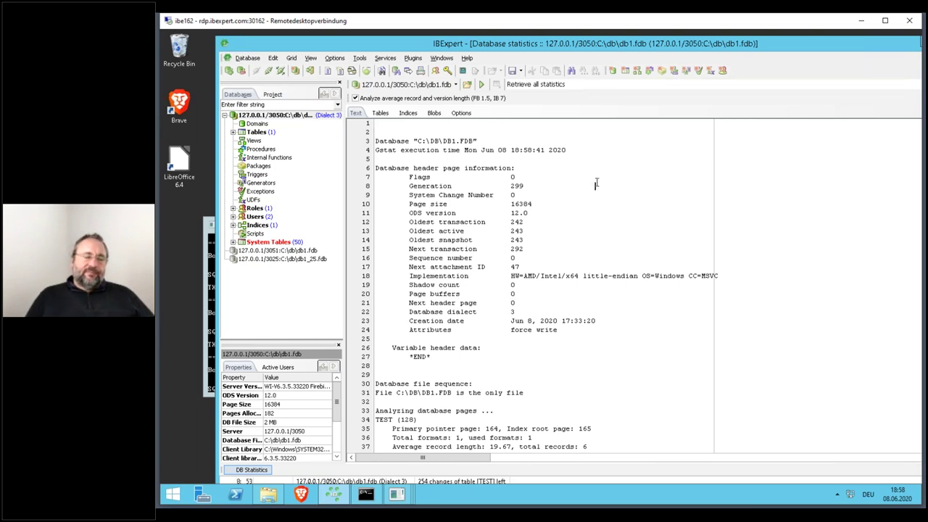
{"action": "key", "text": "Down"}
{"action": "key", "text": "Down"}
{"action": "key", "text": "Down"}
{"action": "key", "text": "Down"}
{"action": "key", "text": "Down"}
{"action": "key", "text": "Down"}
{"action": "key", "text": "Down"}
{"action": "key", "text": "Down"}
{"action": "key", "text": "Down"}
{"action": "key", "text": "Down"}
{"action": "key", "text": "Down"}
{"action": "key", "text": "Down"}
{"action": "key", "text": "Down"}
{"action": "key", "text": "Down"}
{"action": "key", "text": "Down"}
{"action": "key", "text": "Down"}
{"action": "key", "text": "Down"}
{"action": "key", "text": "Down"}
{"action": "key", "text": "Down"}
{"action": "key", "text": "Down"}
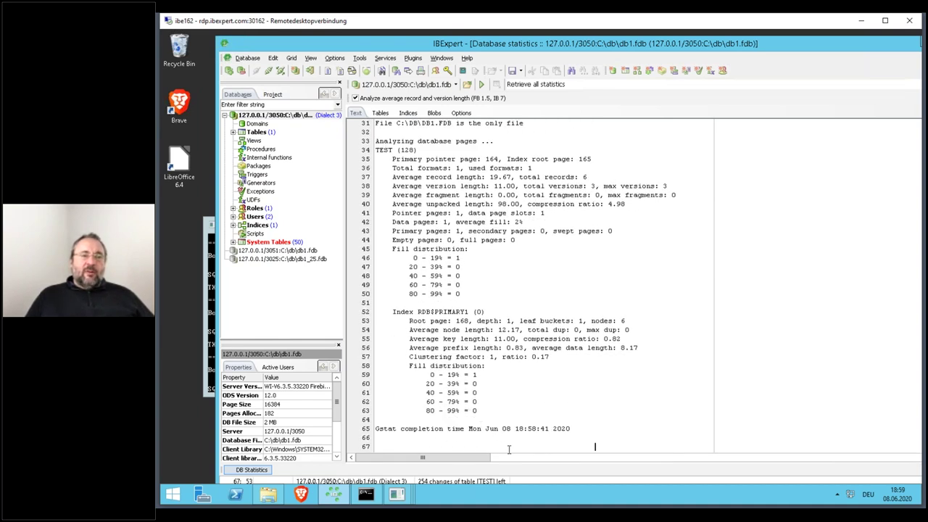
{"action": "left_click", "coordinate": [381, 113]}
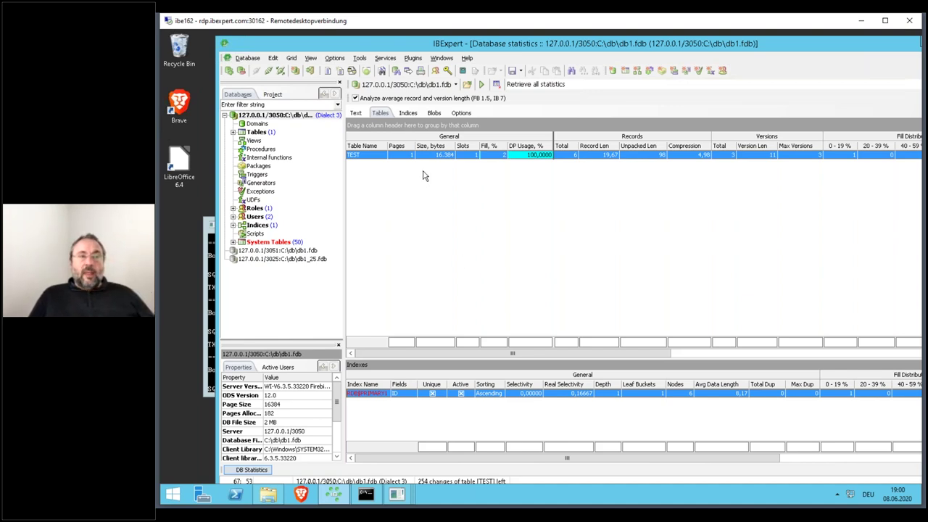
{"action": "left_click", "coordinate": [356, 114]}
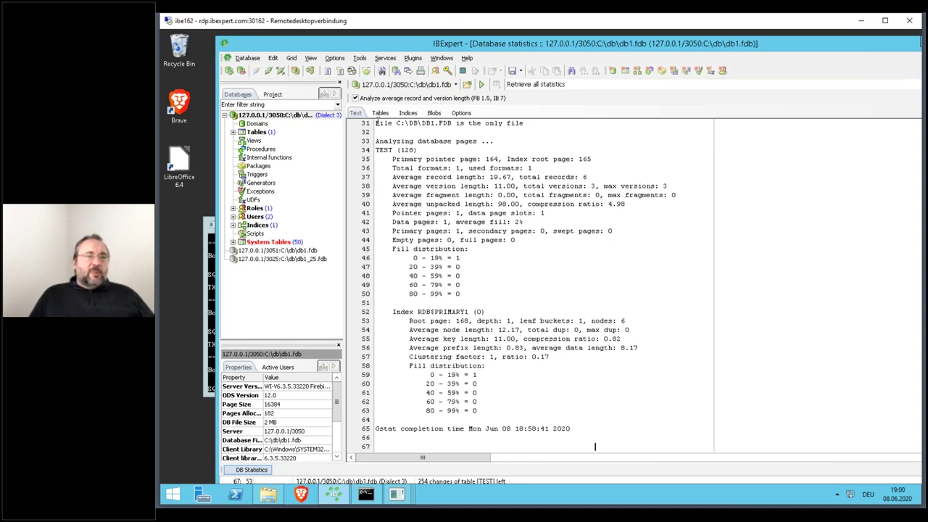
- Switch the db1.fdb statistics to the Blobs tab, which lists no blob entries
{"action": "left_click", "coordinate": [438, 114]}
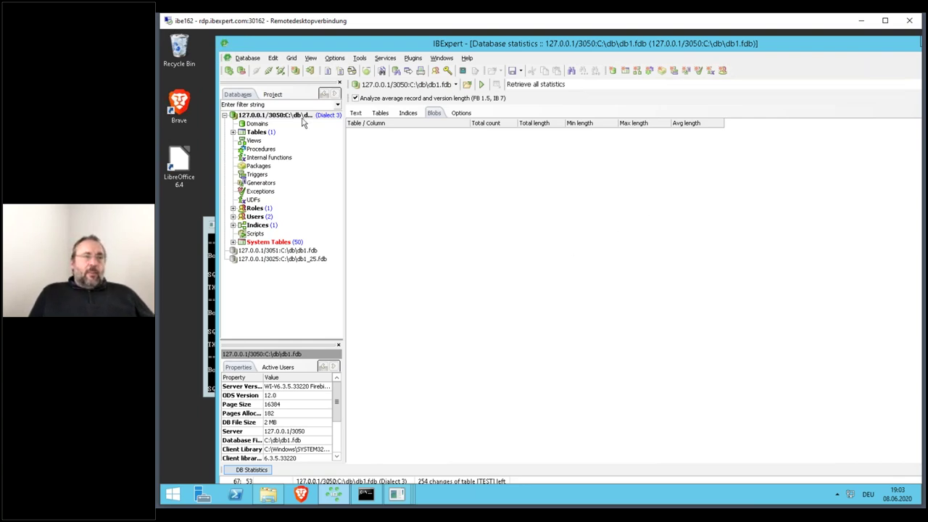
- Open the TEST table from db1's Tables list and view its six records, Klemt through MSSQL
{"action": "double_click", "coordinate": [258, 133]}
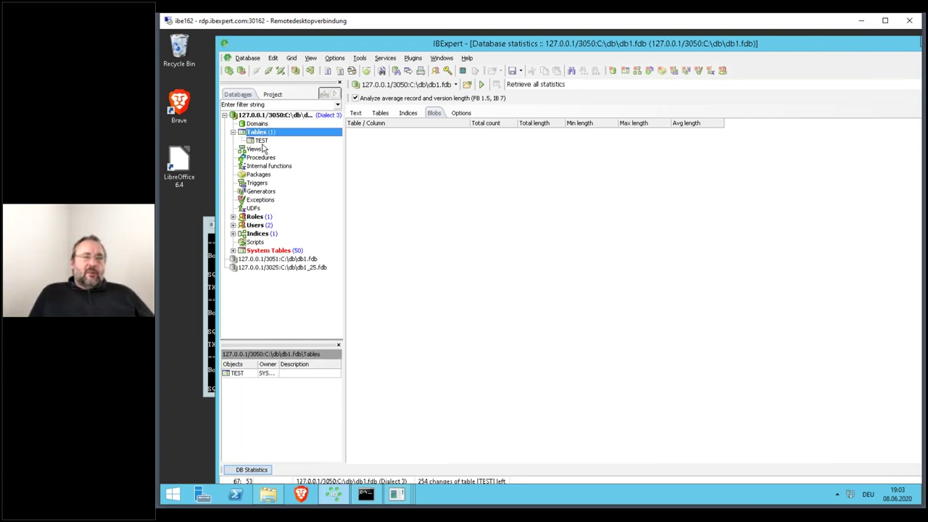
{"action": "double_click", "coordinate": [261, 140]}
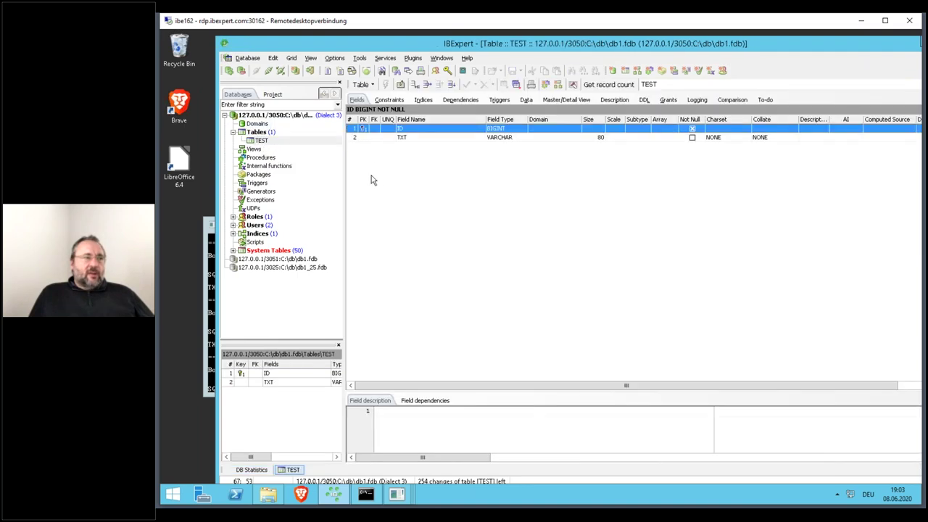
{"action": "left_click", "coordinate": [534, 100]}
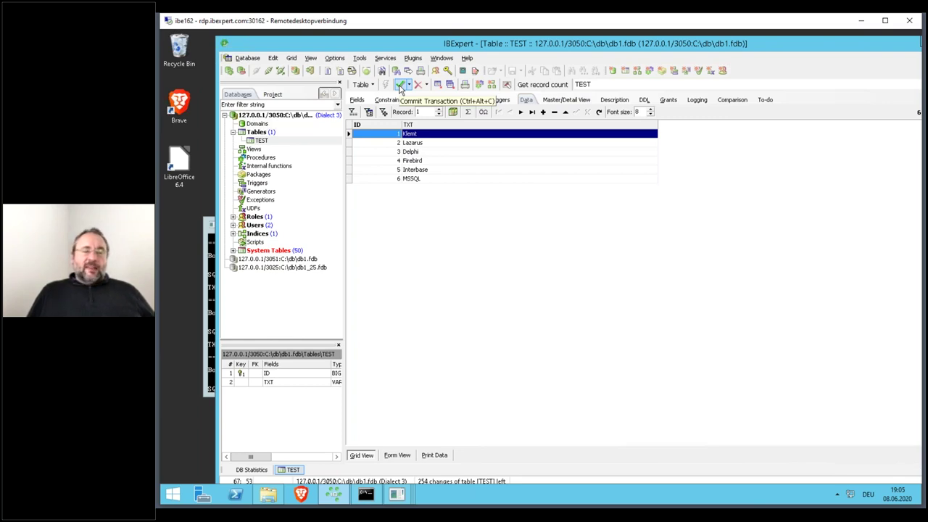
- Commit the open transaction and restore IBExpert so the isql consoles show behind it
{"action": "left_click", "coordinate": [399, 86]}
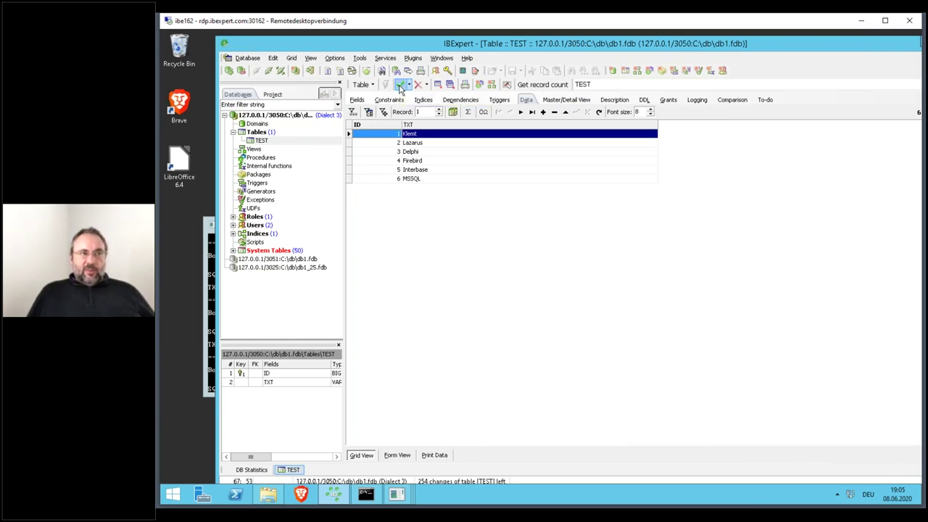
{"action": "left_click", "coordinate": [519, 287]}
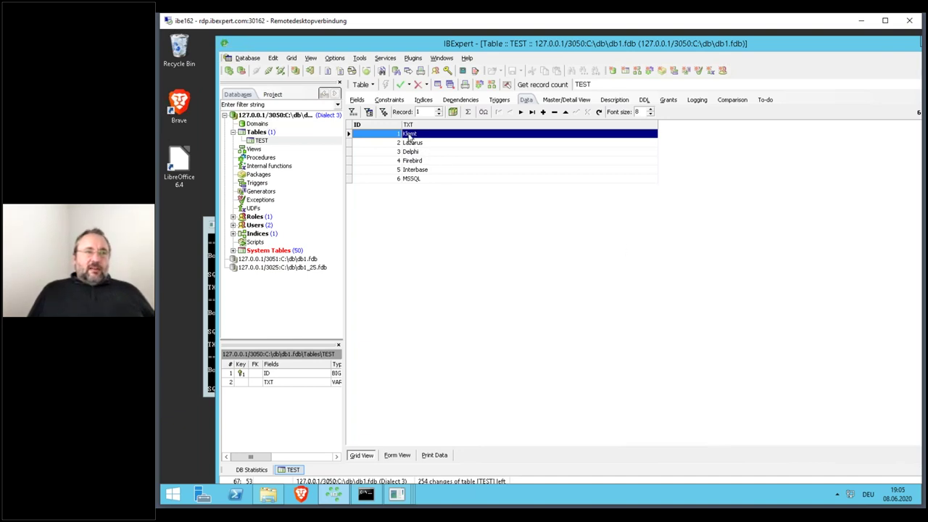
{"action": "double_click", "coordinate": [404, 48]}
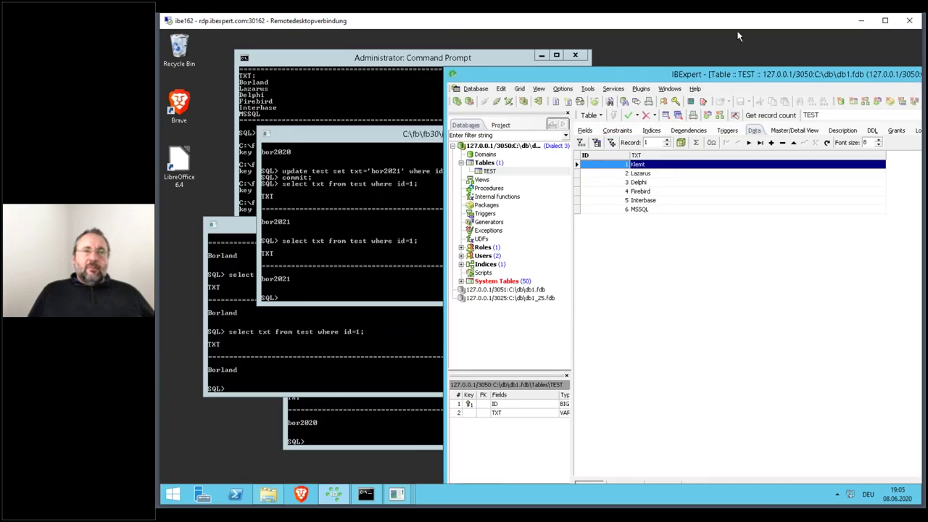
- Reposition IBExpert and show the per-table statistics for TEST
{"action": "left_click_drag", "start_coordinate": [745, 75], "coordinate": [698, 38]}
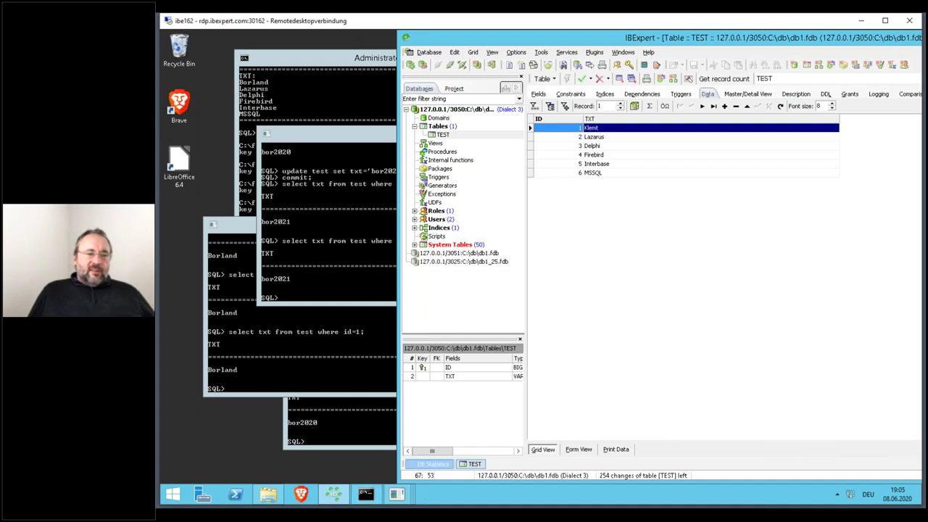
{"action": "left_click", "coordinate": [432, 464]}
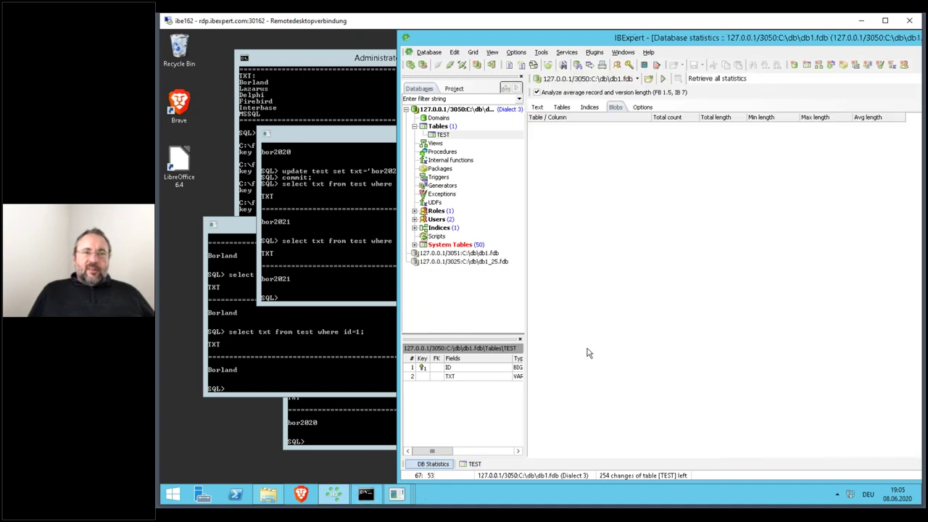
{"action": "left_click", "coordinate": [563, 106]}
{"action": "left_click_drag", "start_coordinate": [801, 43], "coordinate": [704, 45]}
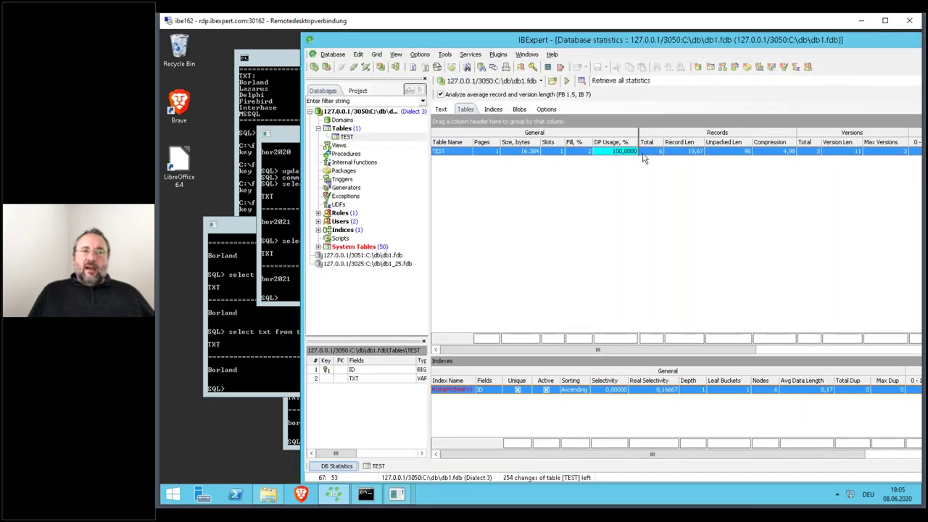
{"action": "double_click", "coordinate": [691, 41]}
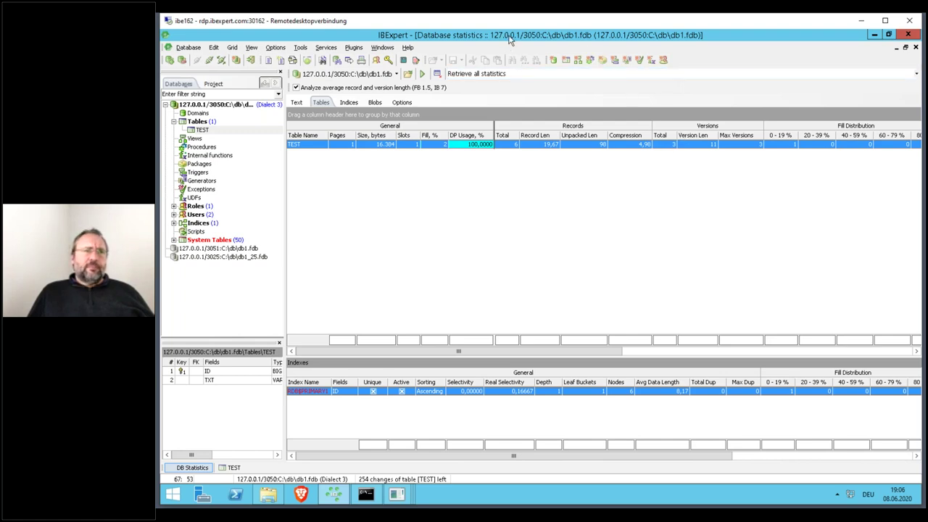
- Restore IBExpert and bring each of the three isql consoles to the front
{"action": "left_click", "coordinate": [890, 35]}
{"action": "left_click", "coordinate": [403, 296]}
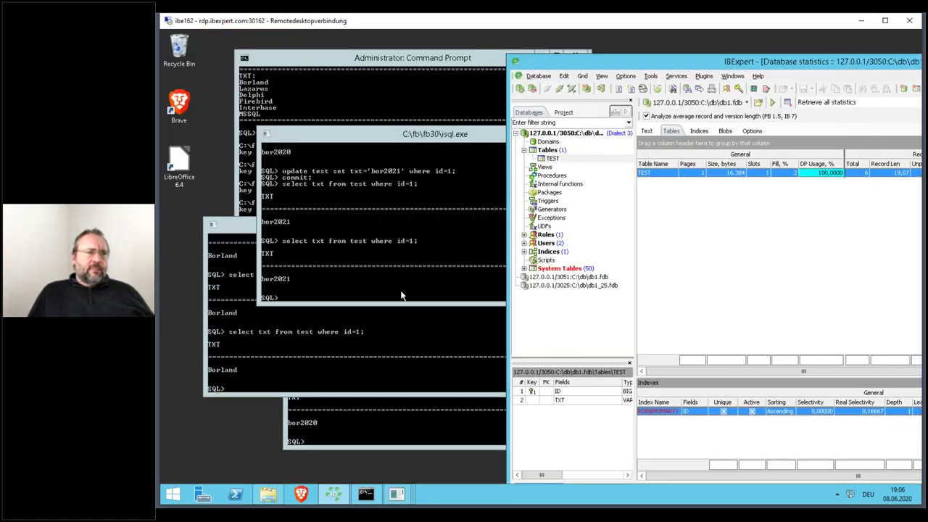
{"action": "left_click", "coordinate": [397, 327]}
{"action": "left_click", "coordinate": [388, 414]}
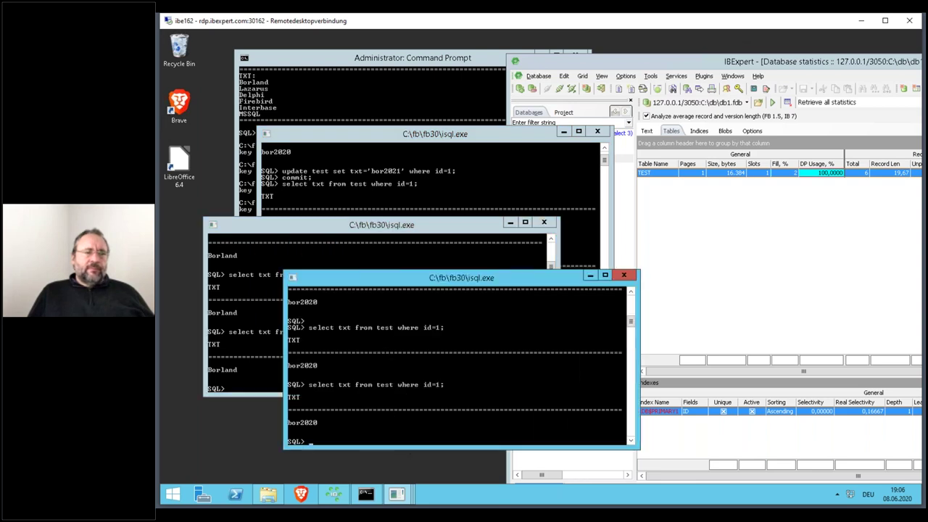
- Bring IBExpert in front of the consoles, maximize it, and open the Tools menu
{"action": "left_click", "coordinate": [769, 64]}
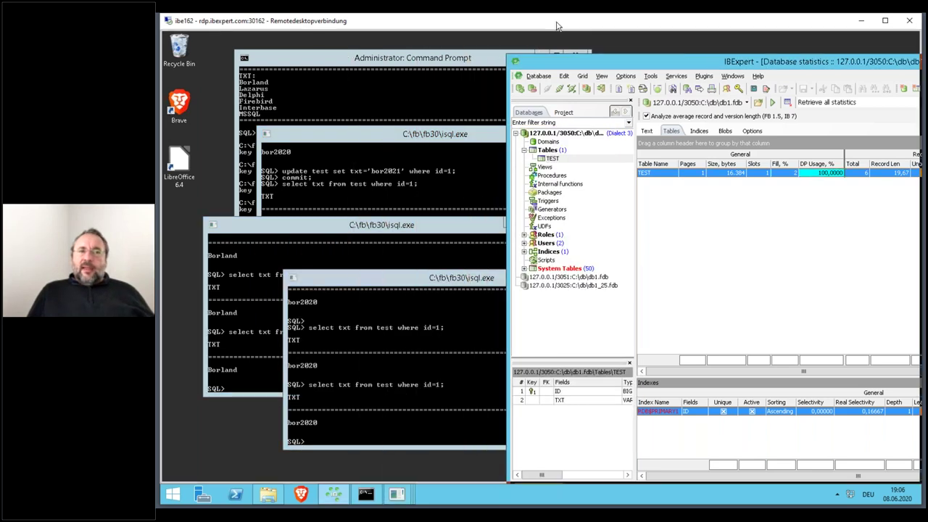
{"action": "double_click", "coordinate": [554, 61]}
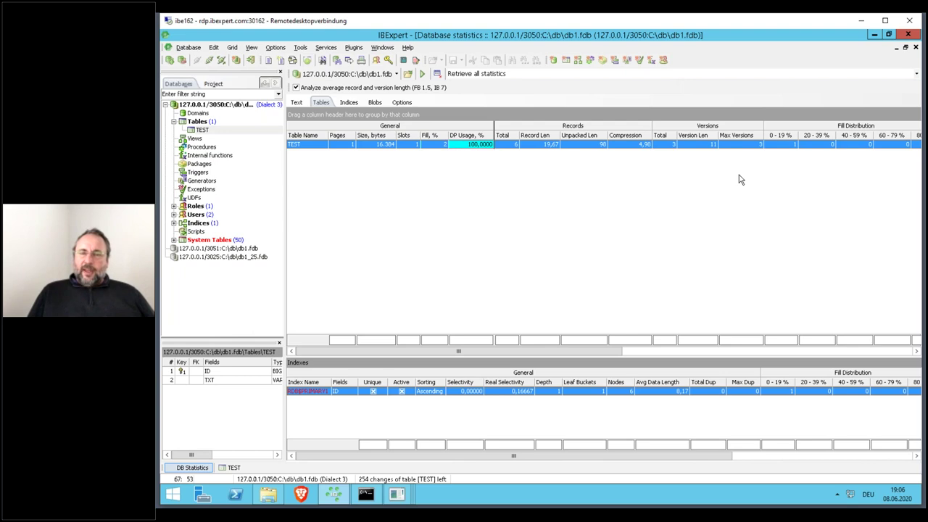
{"action": "left_click", "coordinate": [301, 48]}
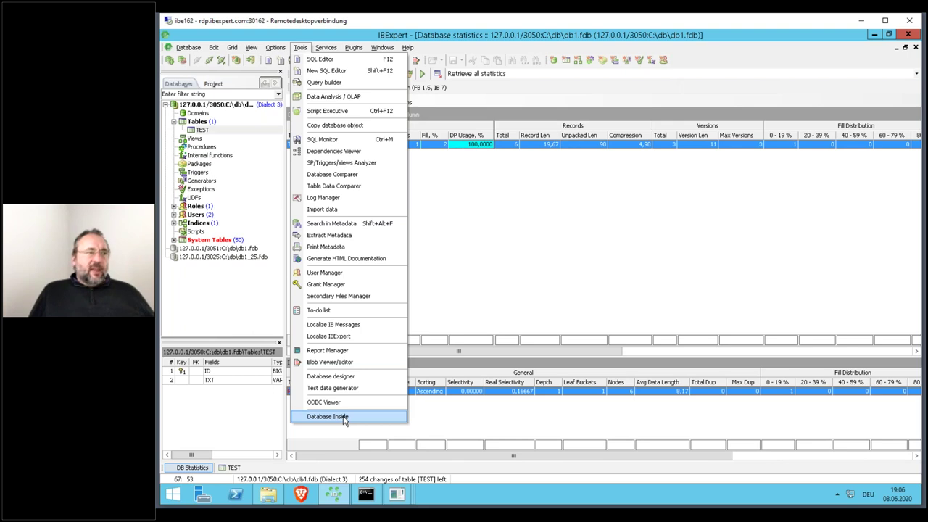
- Launch Database Inside and open C:\db\DB1.FDB, showing header page 0 with page size 16384
{"action": "left_click", "coordinate": [345, 418]}
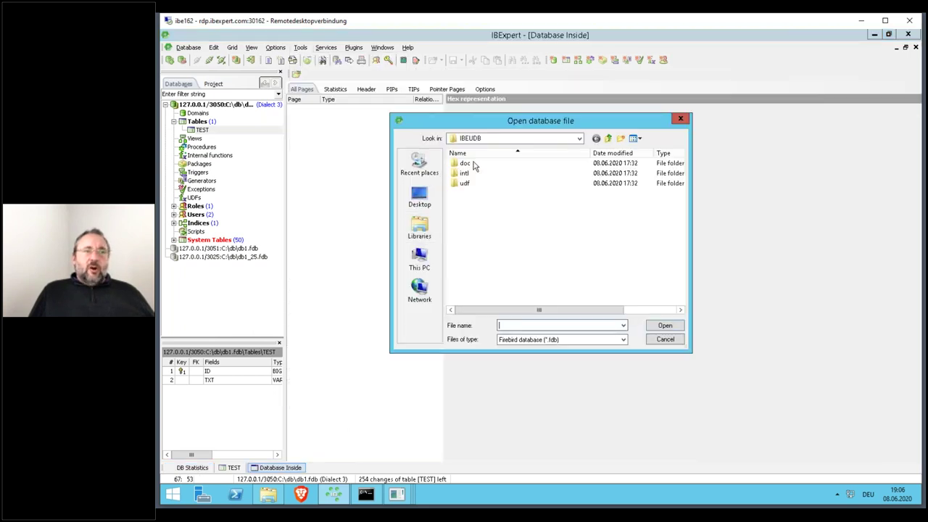
{"action": "left_click", "coordinate": [578, 144]}
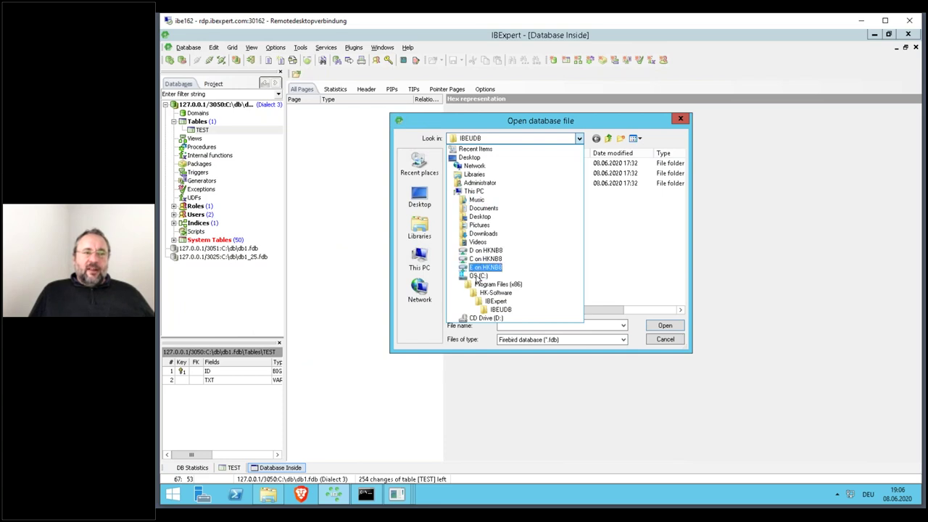
{"action": "left_click", "coordinate": [477, 276]}
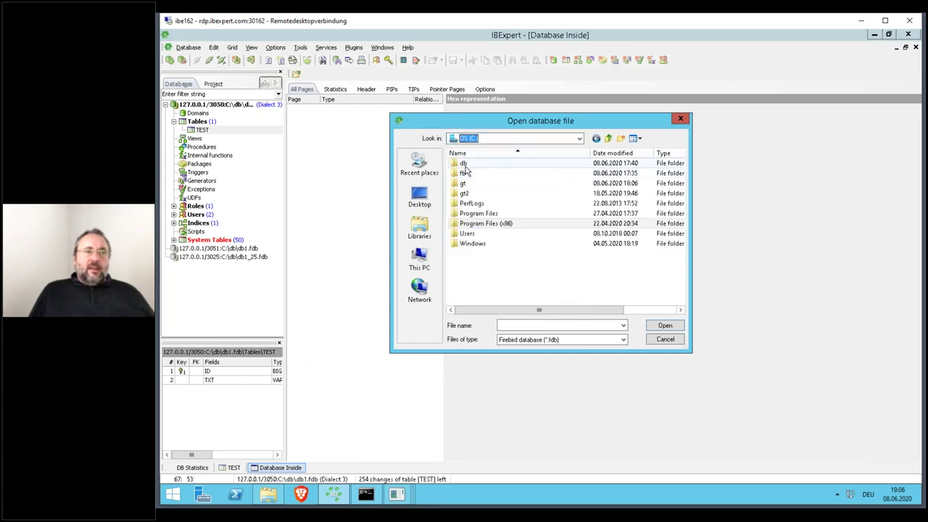
{"action": "double_click", "coordinate": [466, 164]}
{"action": "double_click", "coordinate": [475, 164]}
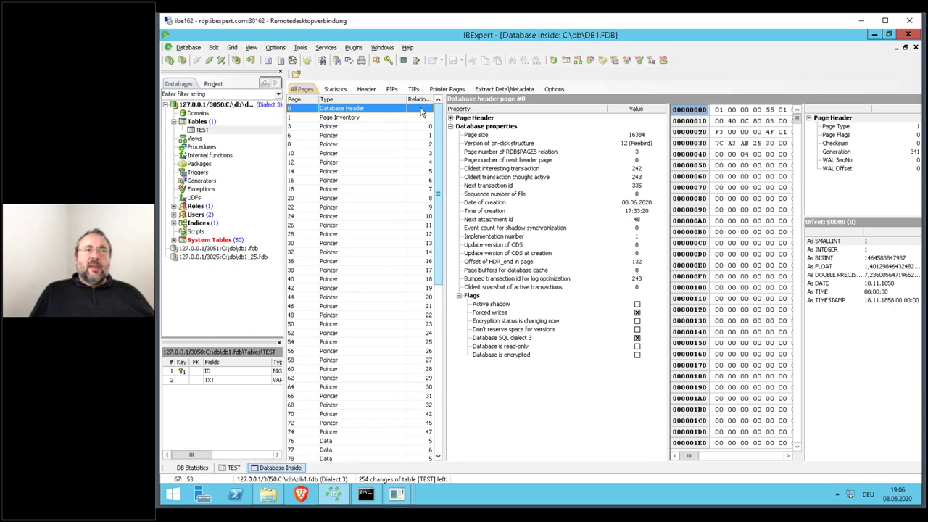
{"action": "left_click", "coordinate": [481, 90]}
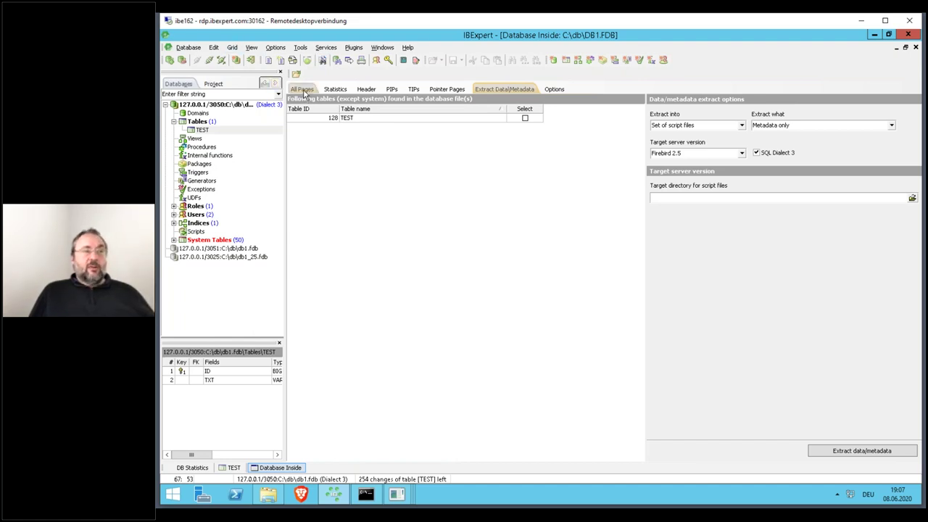
{"action": "left_click", "coordinate": [303, 90]}
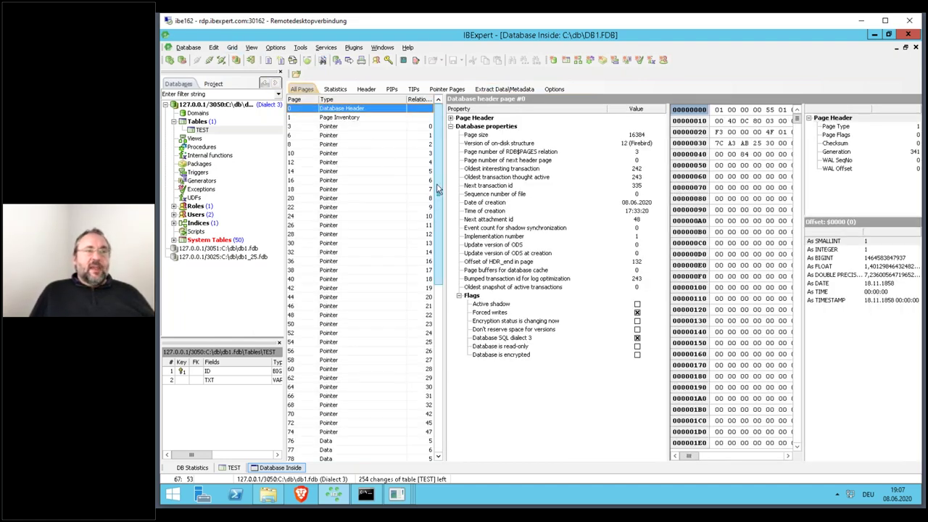
{"action": "left_click_drag", "start_coordinate": [438, 185], "coordinate": [411, 430]}
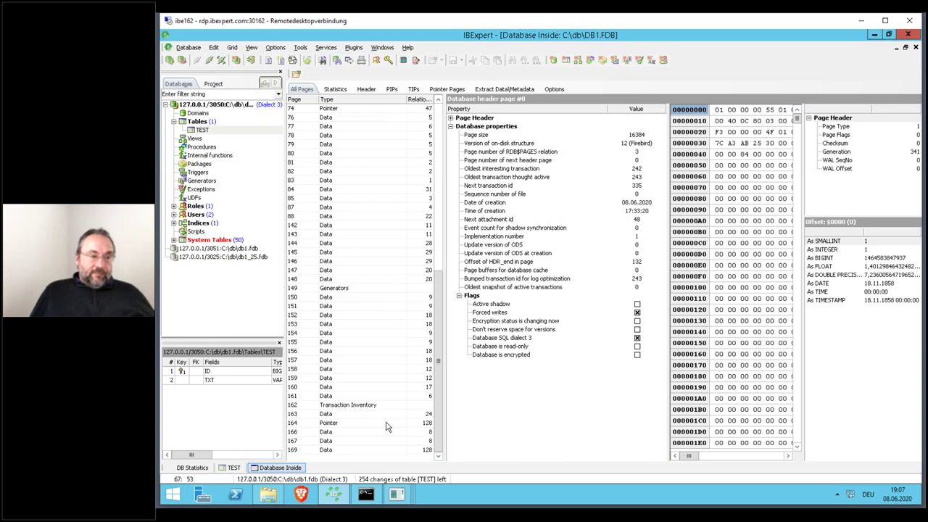
- Display pointer page 164 of TEST with its nine records on data page 169, locating the TXT field's bytes
{"action": "left_click", "coordinate": [354, 414]}
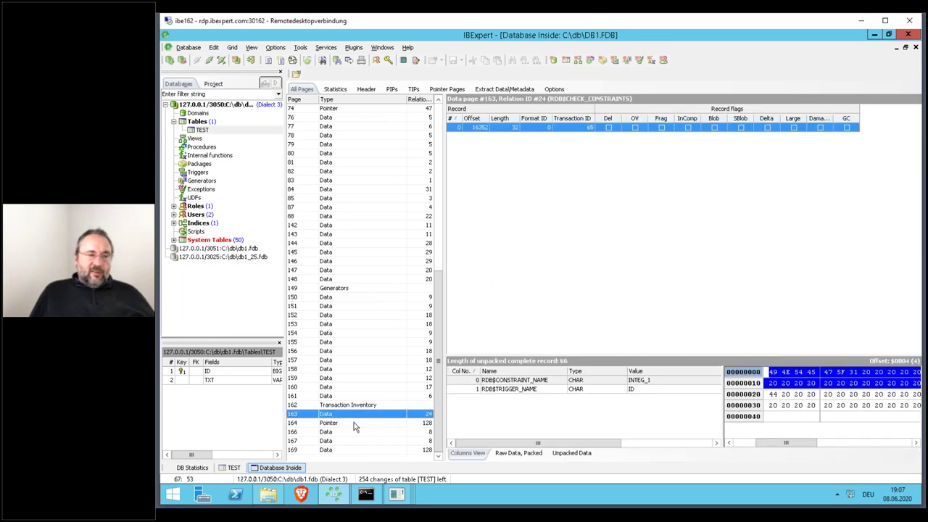
{"action": "left_click", "coordinate": [354, 424]}
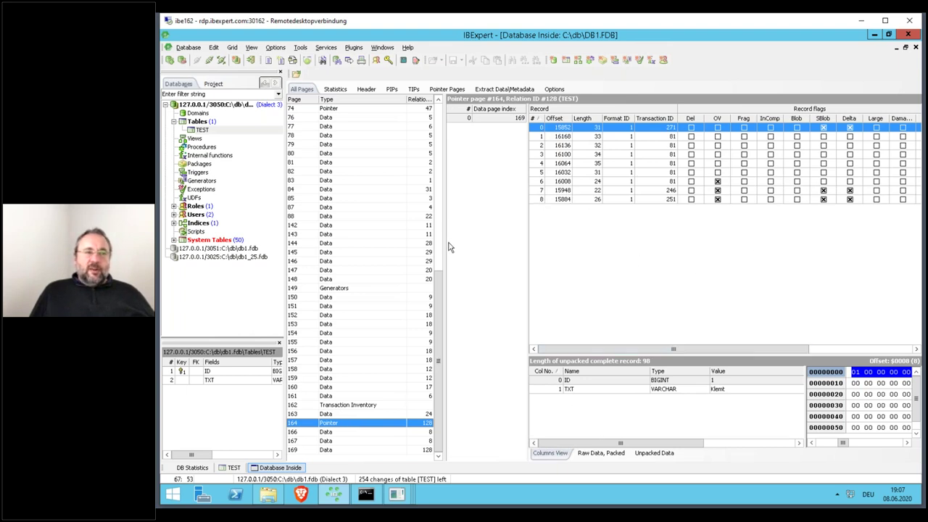
{"action": "left_click_drag", "start_coordinate": [446, 245], "coordinate": [411, 239]}
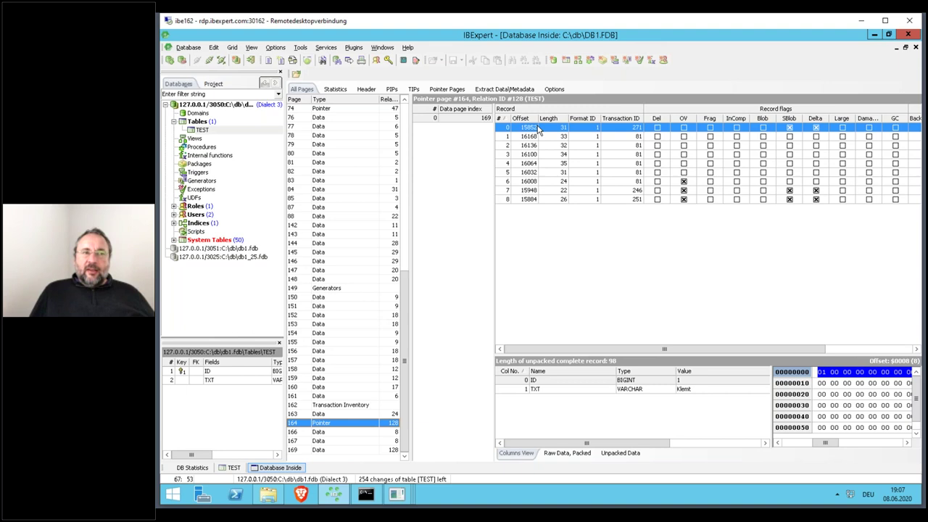
{"action": "left_click", "coordinate": [634, 391]}
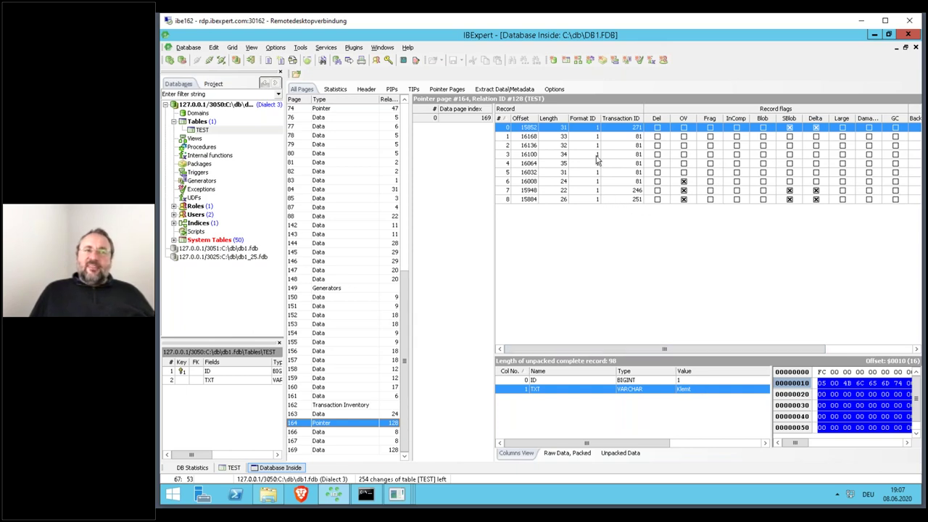
- Examine the raw hex bytes of delta records 8 (transaction 251) and 7 (transaction 246)
{"action": "left_click", "coordinate": [635, 200]}
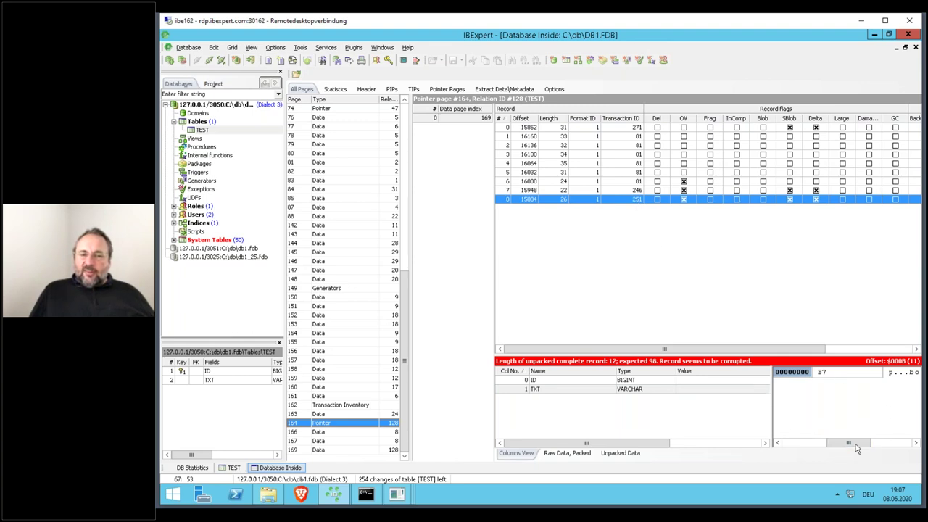
{"action": "left_click_drag", "start_coordinate": [861, 444], "coordinate": [877, 442]}
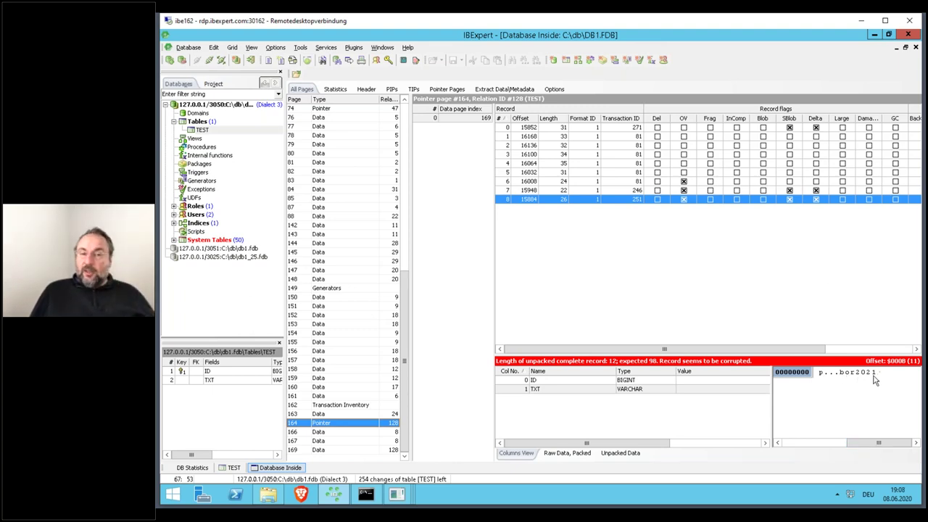
{"action": "left_click", "coordinate": [635, 193]}
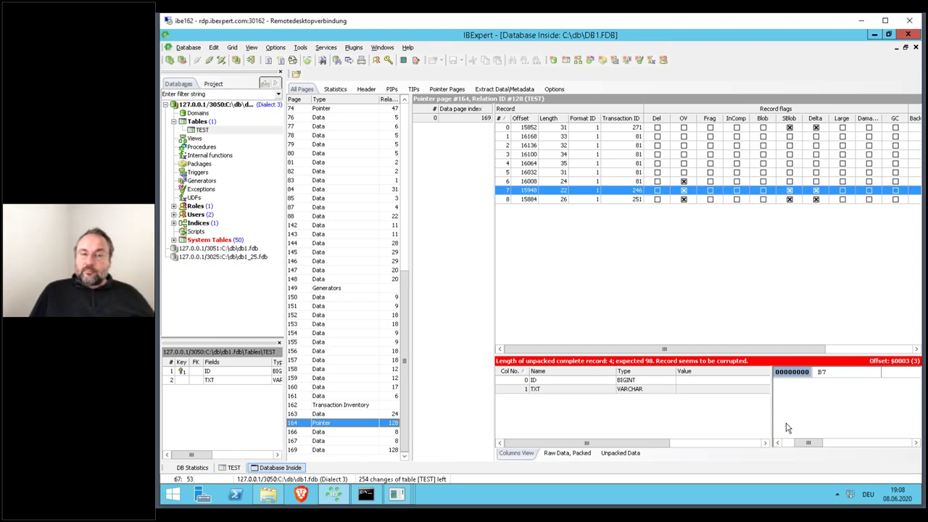
{"action": "left_click_drag", "start_coordinate": [812, 442], "coordinate": [859, 409]}
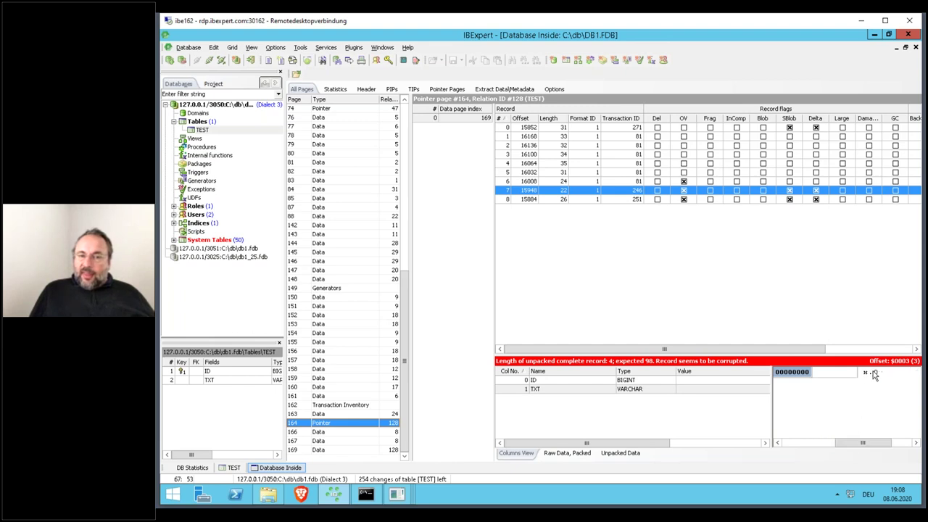
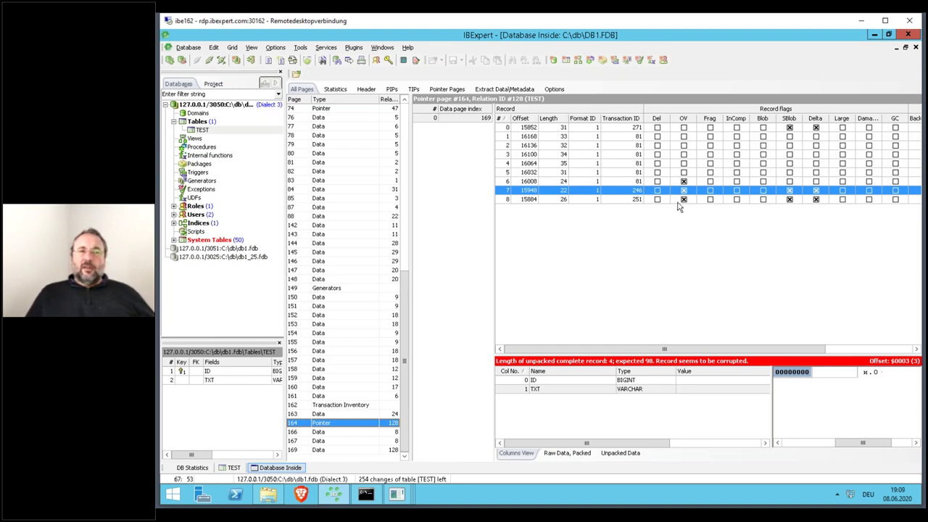
- Inspect TEST records 6 and 0 on pointer page 164, decoding record 0 as ID 1
{"action": "left_click", "coordinate": [616, 181]}
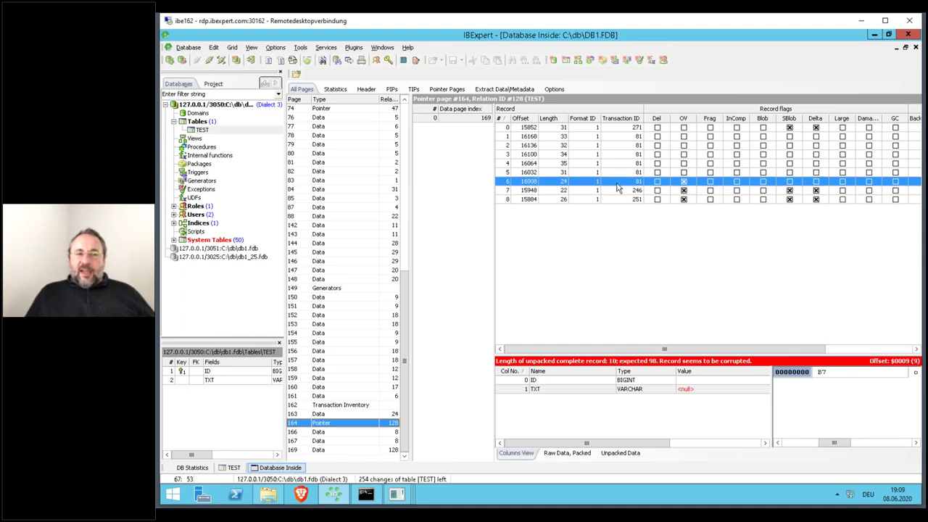
{"action": "left_click_drag", "start_coordinate": [832, 443], "coordinate": [853, 446]}
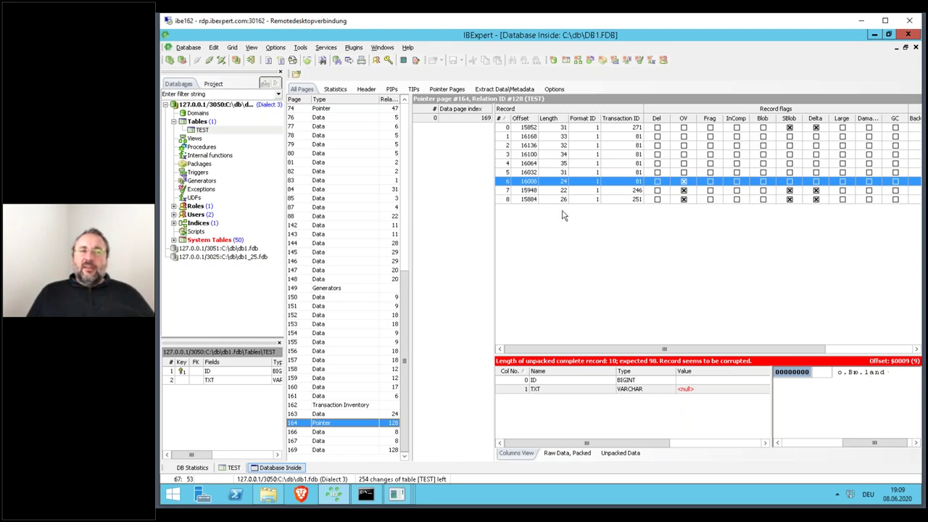
{"action": "left_click", "coordinate": [619, 128]}
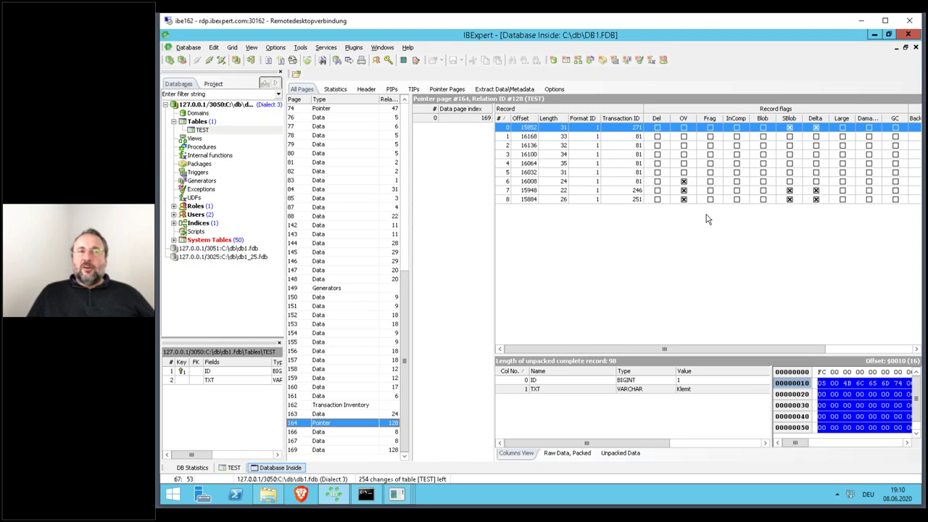
- Run select current_connection from rdb$database in the Borland isql session, returning connection 44
{"action": "left_click", "coordinate": [366, 494]}
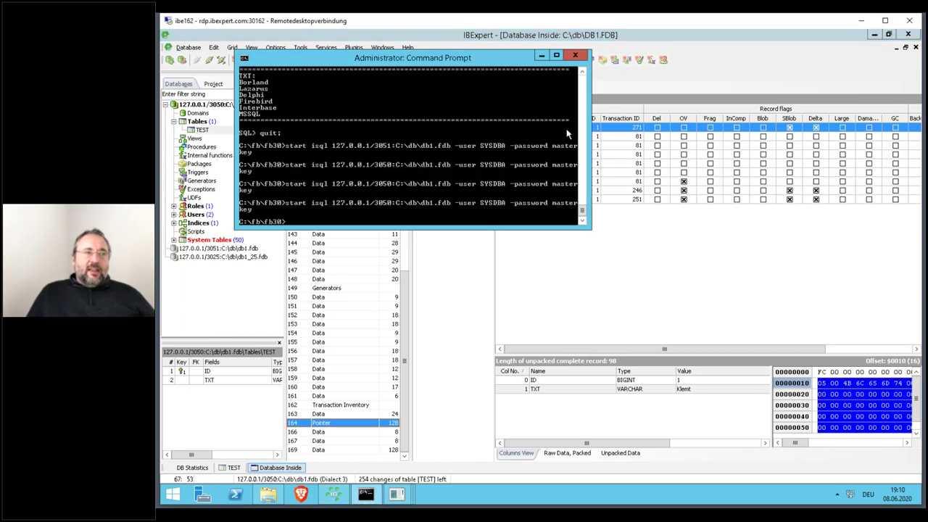
{"action": "left_click", "coordinate": [874, 34]}
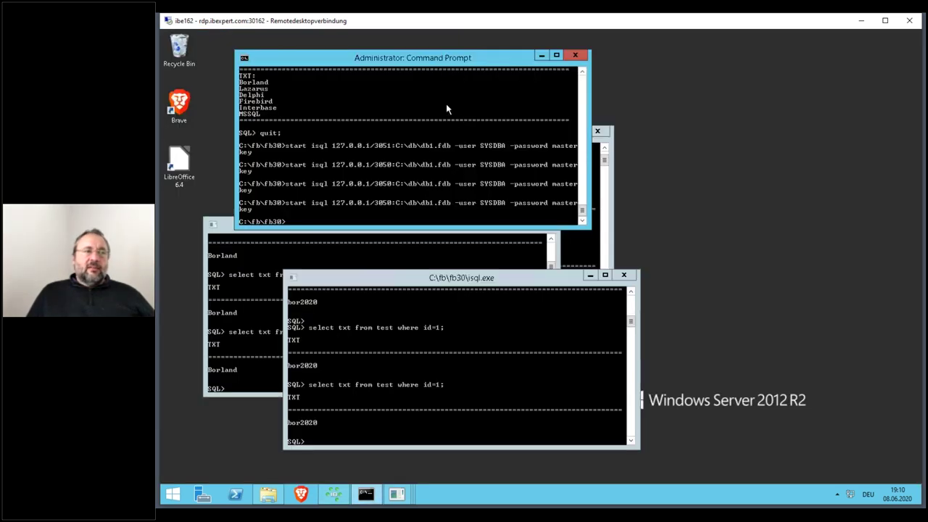
{"action": "left_click", "coordinate": [453, 355]}
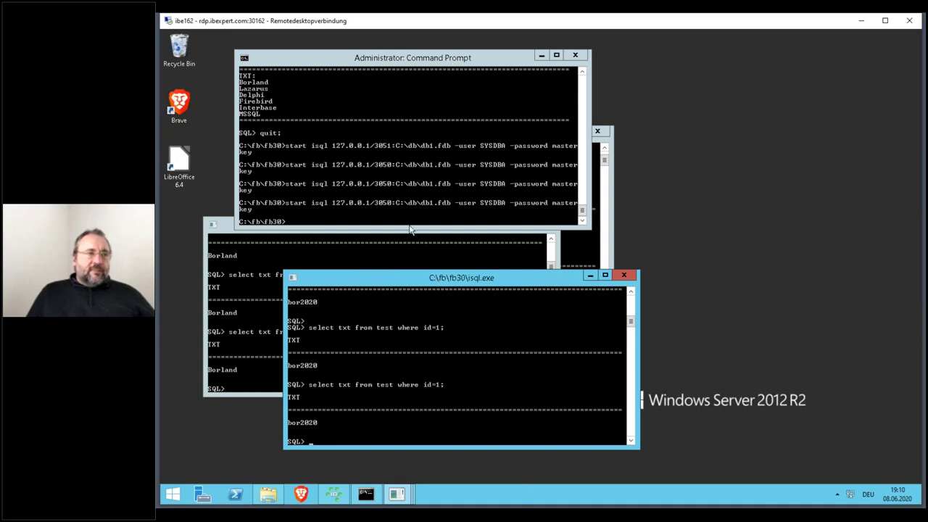
{"action": "left_click", "coordinate": [381, 245]}
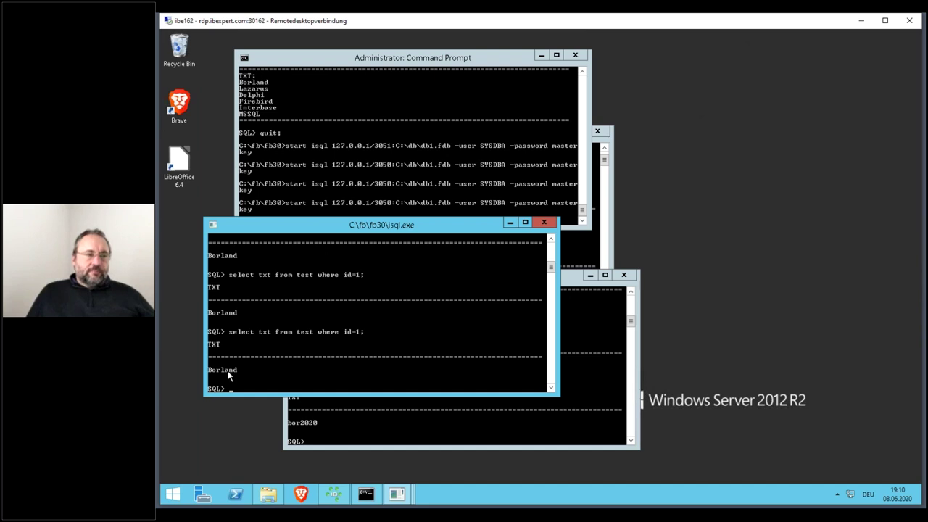
{"action": "type", "text": "select "}
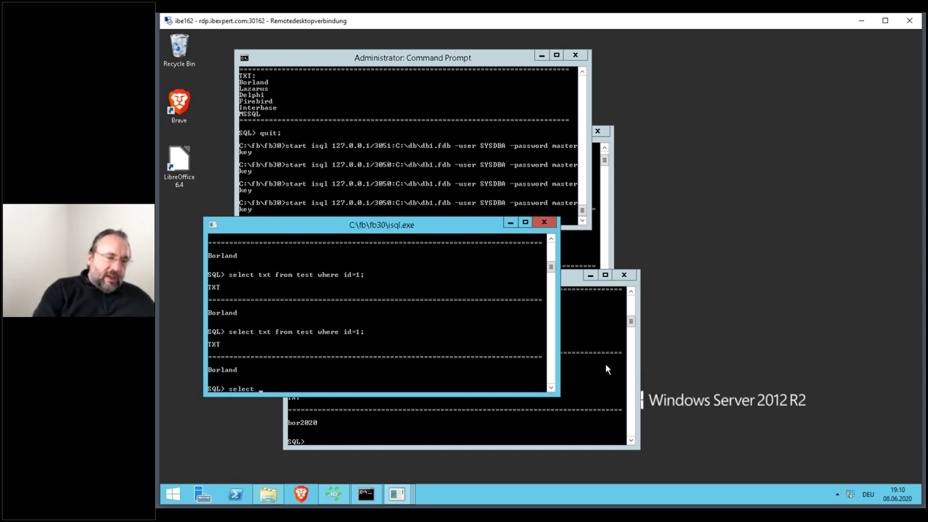
{"action": "type", "text": "current_connection from rdb$database;"}
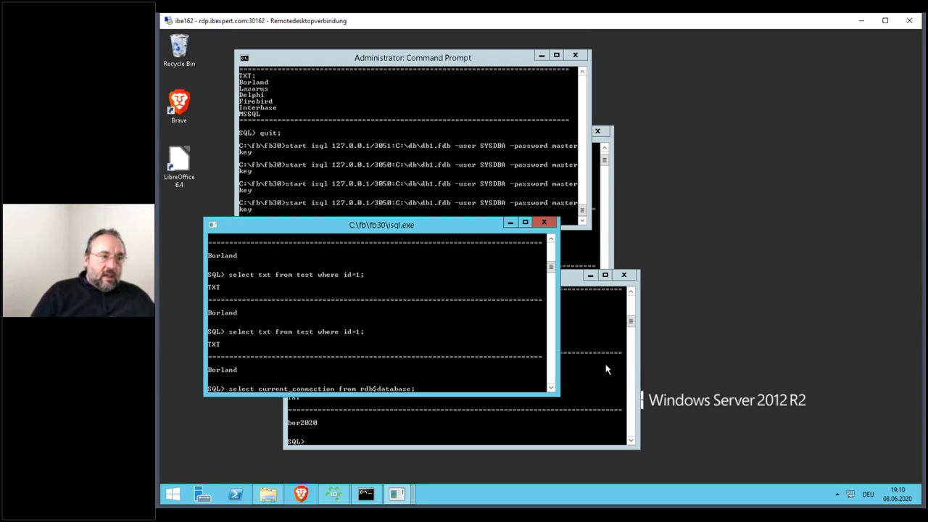
{"action": "key", "text": "Return"}
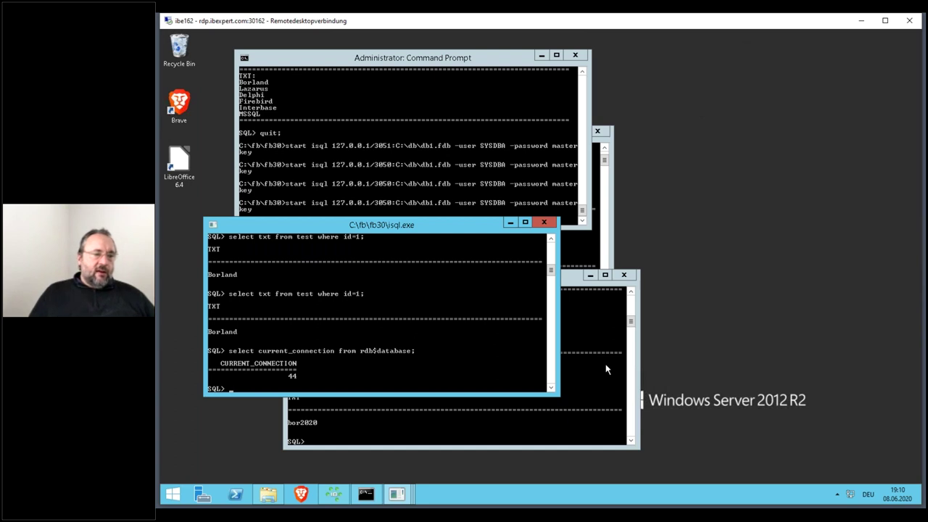
{"action": "left_click", "coordinate": [336, 494]}
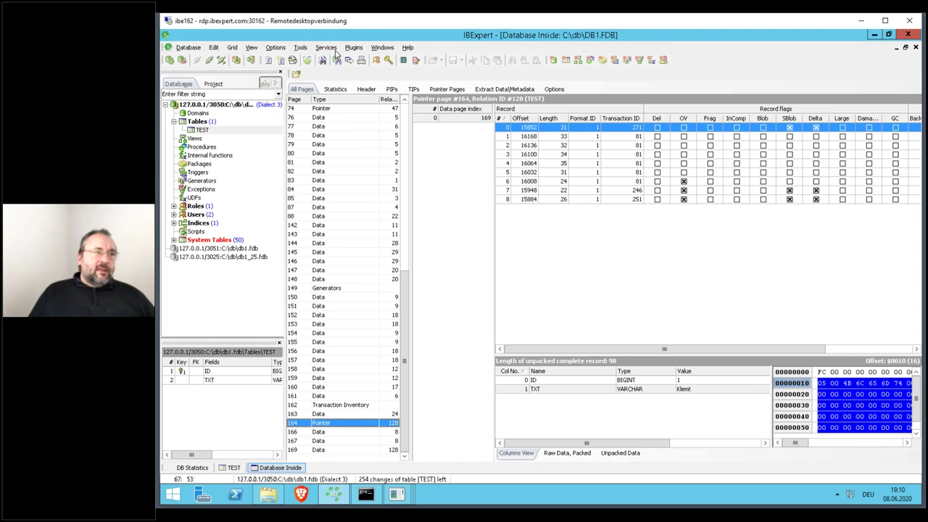
- Show DB1.FDB statistics as gstat text from the top, starting at the header page
{"action": "left_click", "coordinate": [190, 467]}
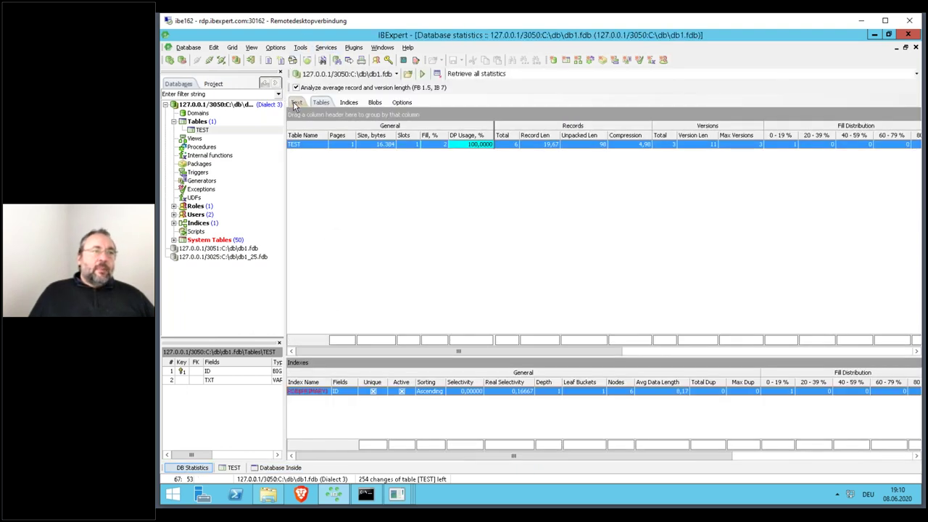
{"action": "left_click", "coordinate": [295, 104]}
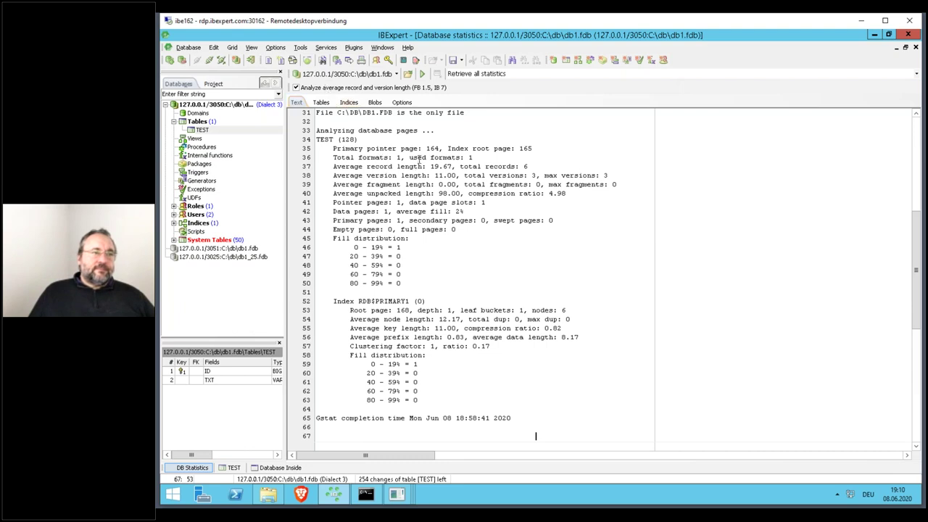
{"action": "key", "text": "ctrl+Home"}
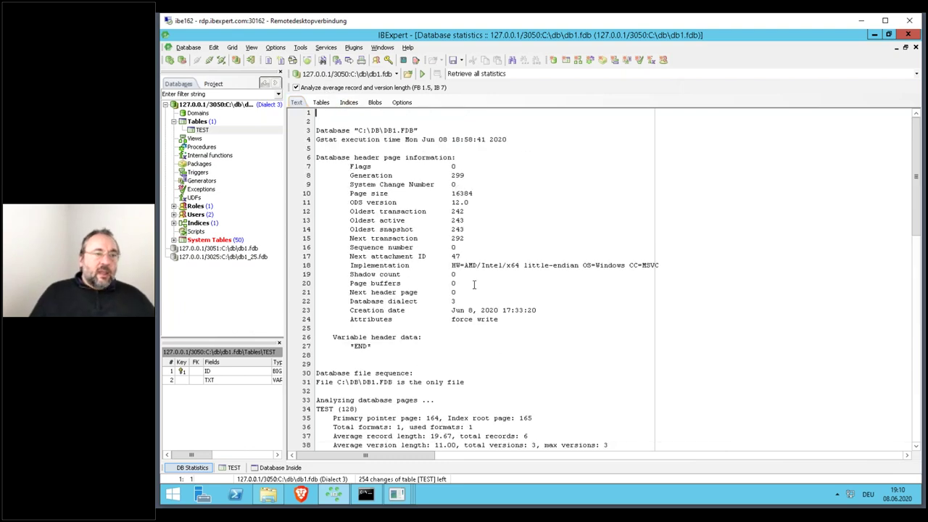
- Rerun the query as select current_transaction from rdb$database, returning transaction 243
{"action": "mouse_move", "coordinate": [366, 494]}
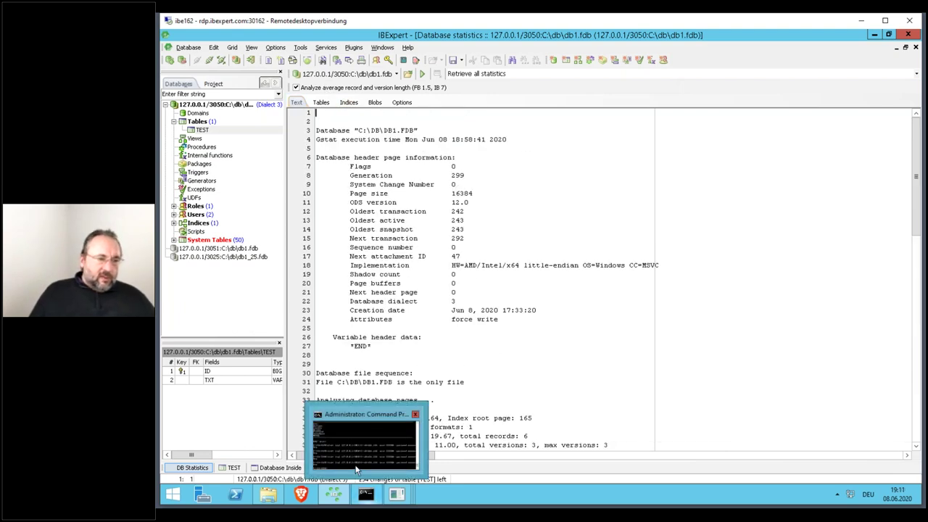
{"action": "left_click", "coordinate": [368, 494]}
{"action": "mouse_move", "coordinate": [392, 495]}
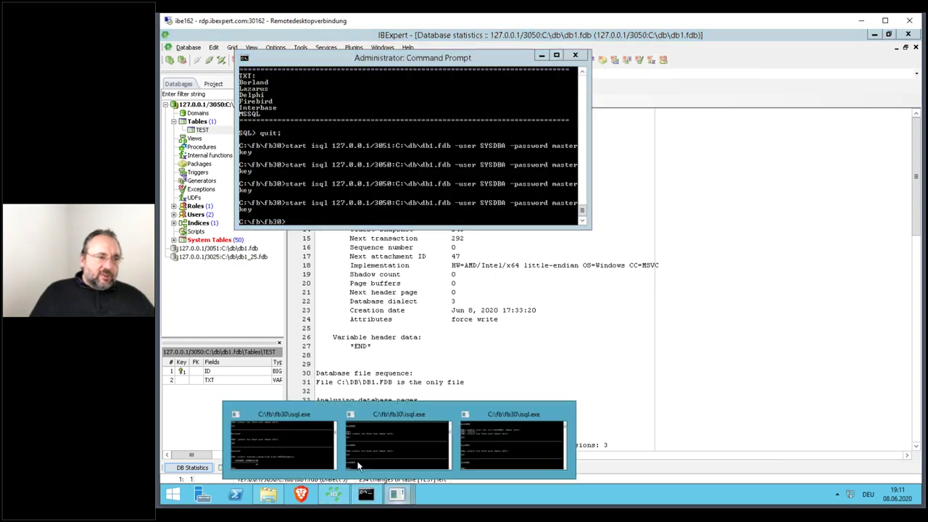
{"action": "left_click", "coordinate": [310, 450]}
{"action": "key", "text": "Up"}
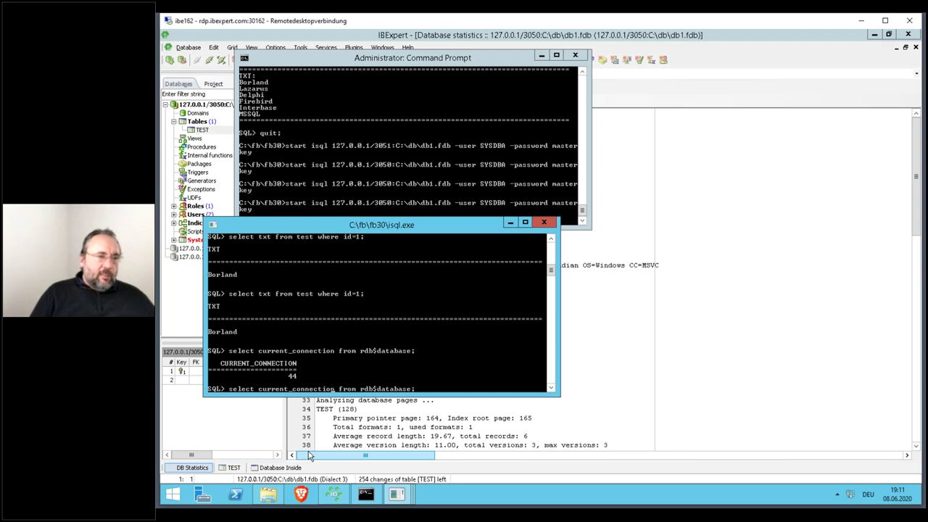
{"action": "key", "text": "BackSpace"}
{"action": "key", "text": "BackSpace"}
{"action": "key", "text": "BackSpace"}
{"action": "key", "text": "BackSpace"}
{"action": "key", "text": "BackSpace"}
{"action": "key", "text": "BackSpace"}
{"action": "key", "text": "BackSpace"}
{"action": "key", "text": "BackSpace"}
{"action": "key", "text": "BackSpace"}
{"action": "key", "text": "BackSpace"}
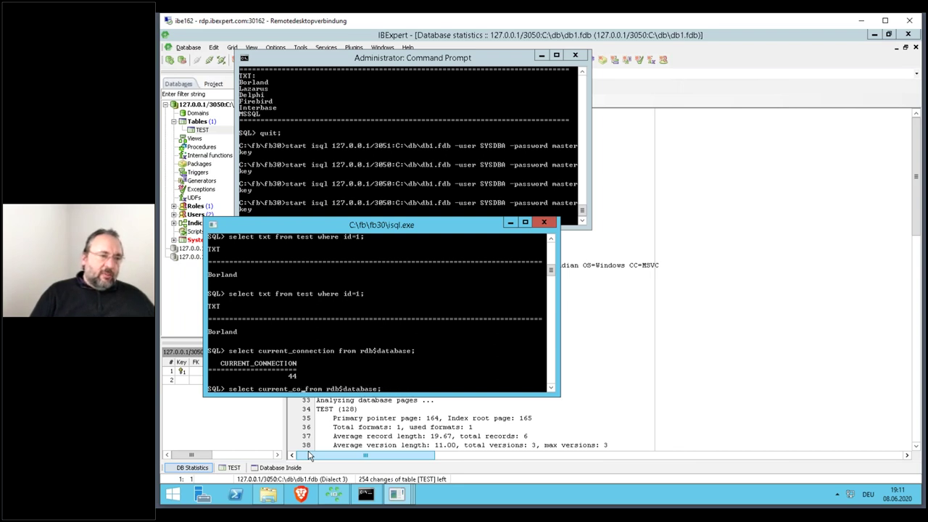
{"action": "type", "text": "tran"}
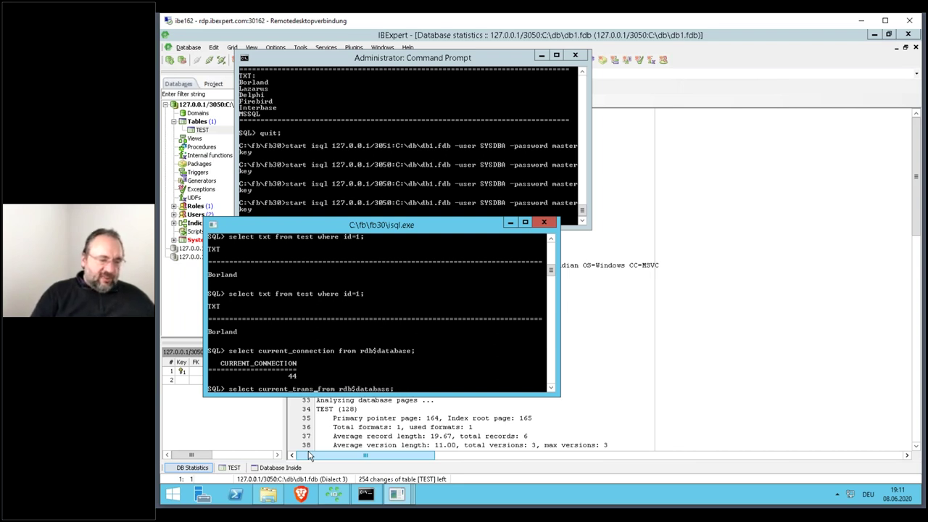
{"action": "type", "text": "s"}
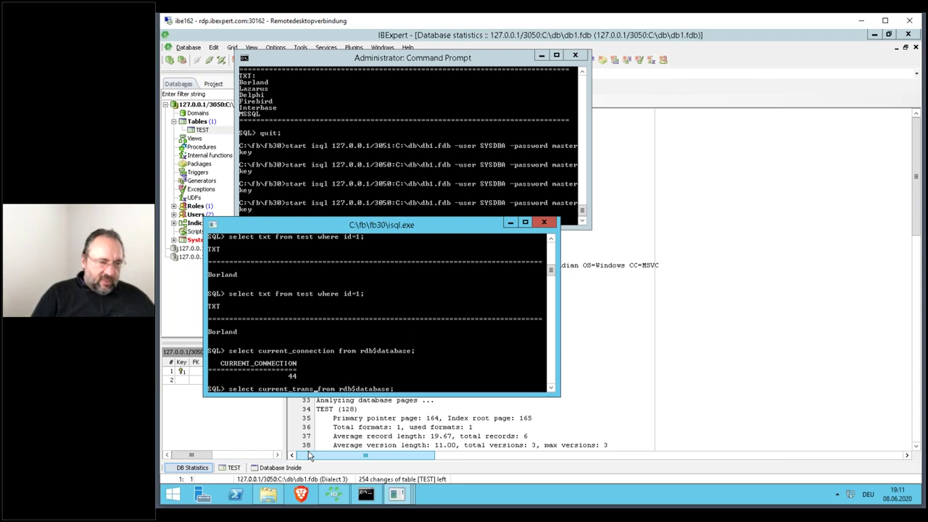
{"action": "type", "text": "action"}
{"action": "key", "text": "Return"}
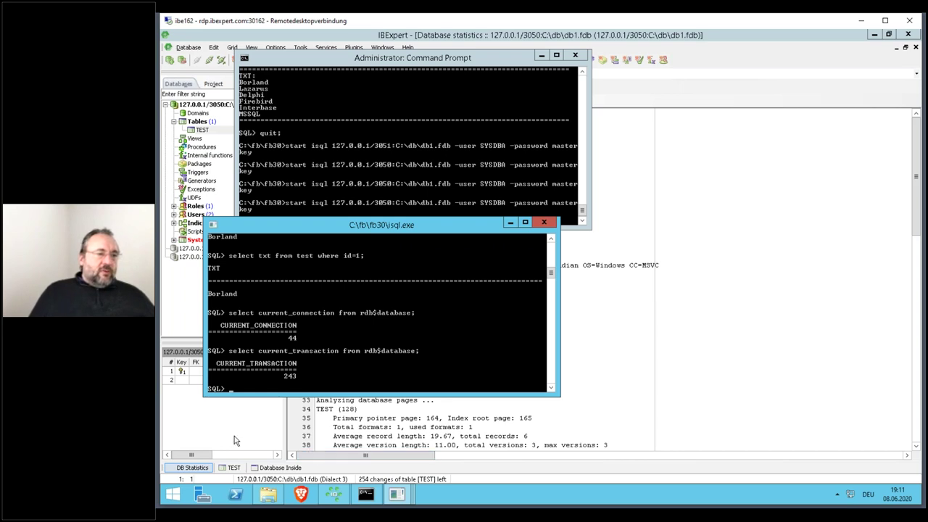
- Highlight the Oldest active 243 line and place IBExpert and the isql window side by side
{"action": "left_click", "coordinate": [648, 238]}
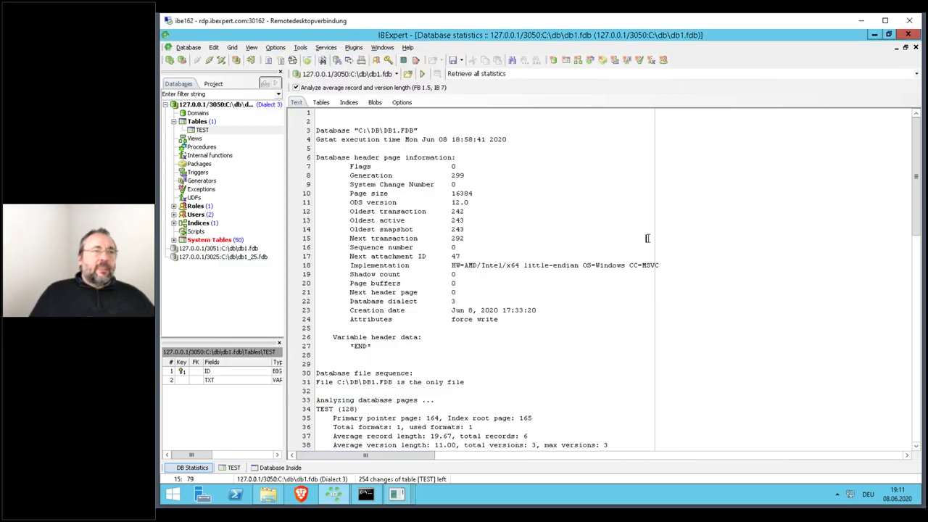
{"action": "double_click", "coordinate": [457, 221]}
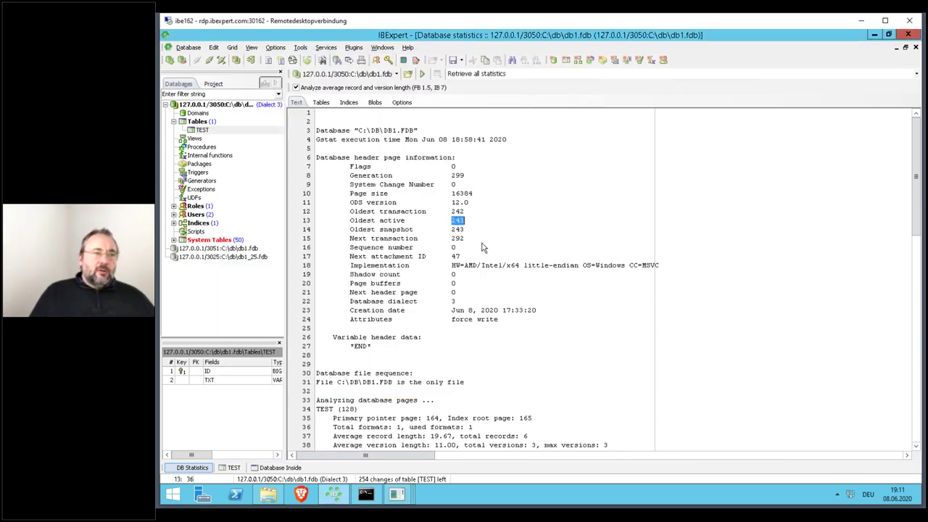
{"action": "left_click_drag", "start_coordinate": [347, 222], "coordinate": [468, 221]}
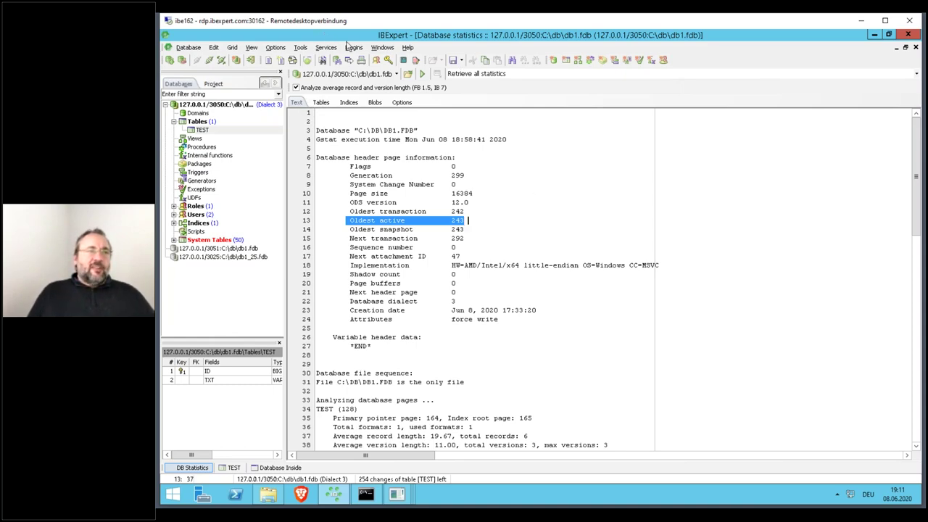
{"action": "left_click_drag", "start_coordinate": [682, 80], "coordinate": [670, 85]}
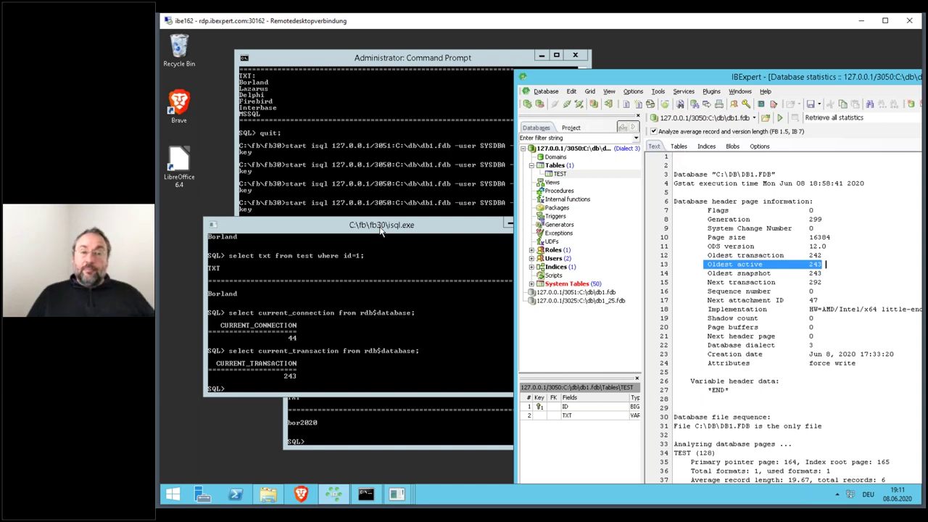
{"action": "left_click_drag", "start_coordinate": [428, 231], "coordinate": [422, 252]}
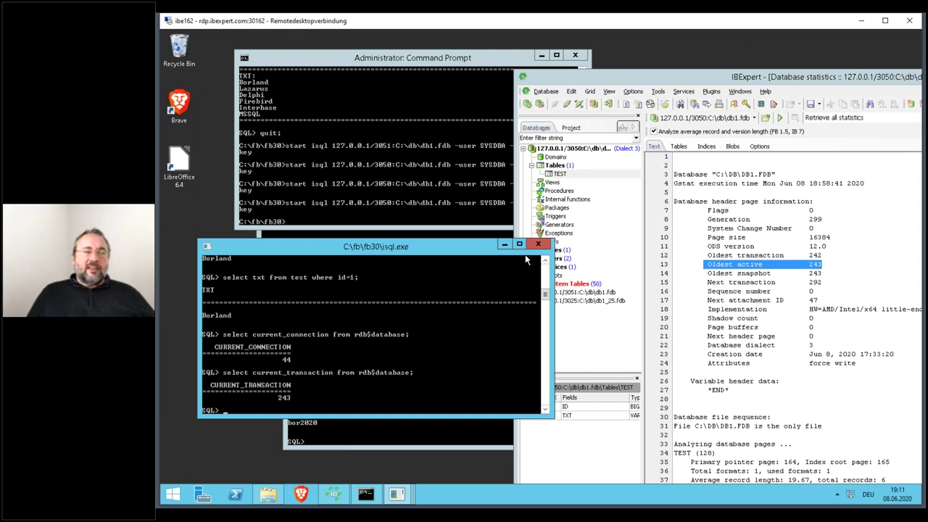
{"action": "left_click_drag", "start_coordinate": [462, 251], "coordinate": [450, 224]}
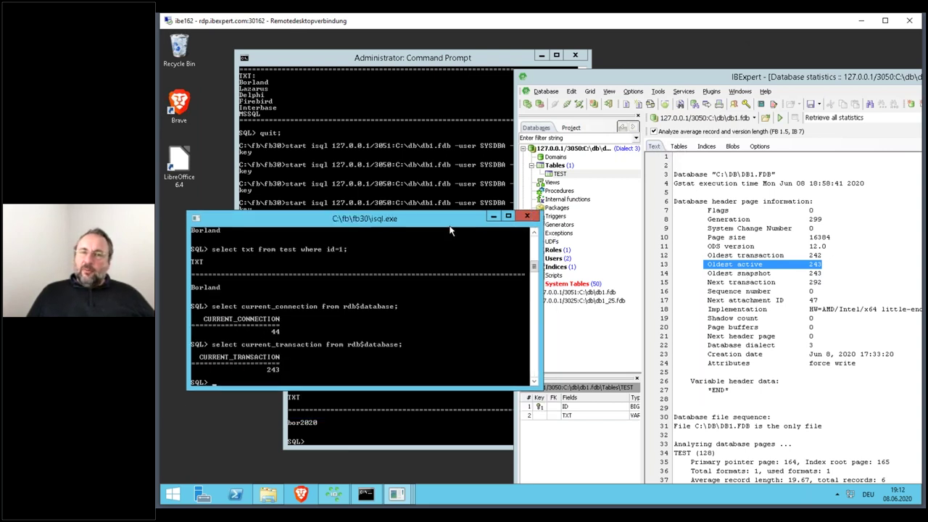
- Open the Database Monitor with the IBExpert window maximised
{"action": "left_click", "coordinate": [689, 91]}
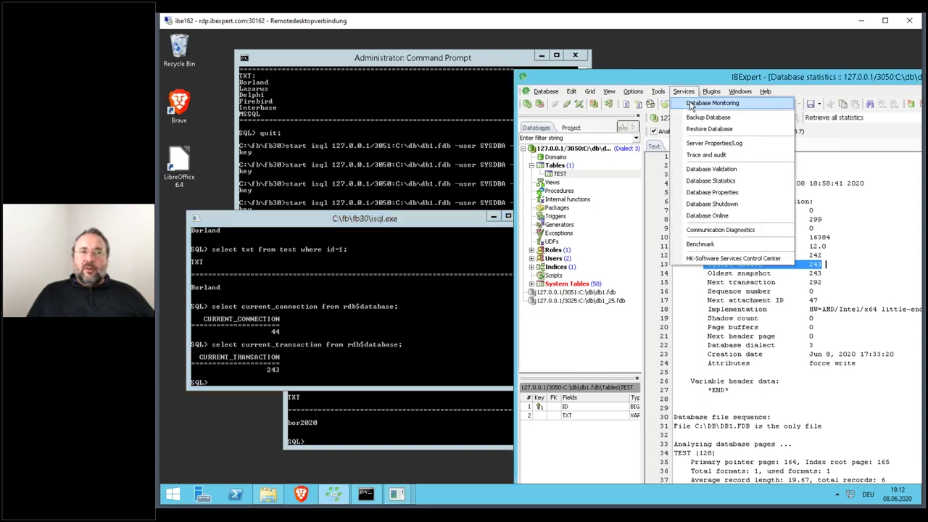
{"action": "left_click", "coordinate": [690, 103]}
{"action": "double_click", "coordinate": [734, 71]}
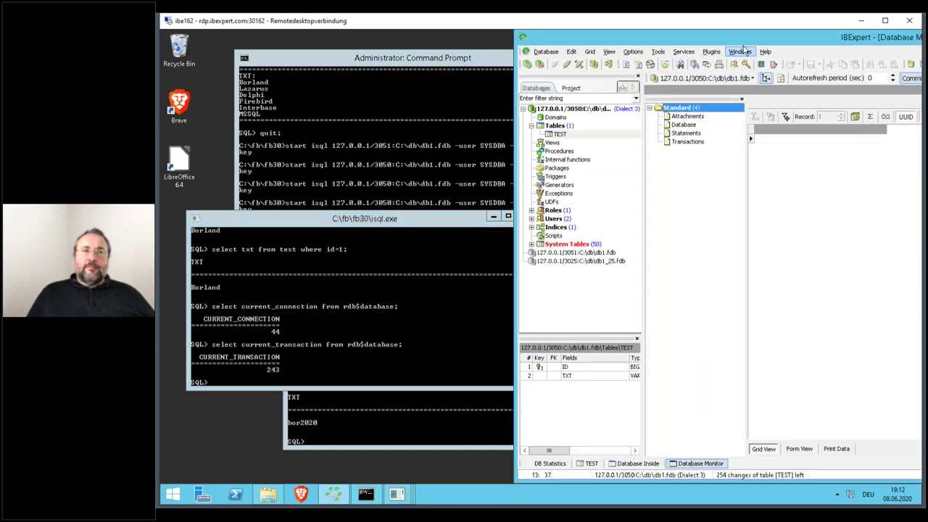
{"action": "double_click", "coordinate": [696, 30]}
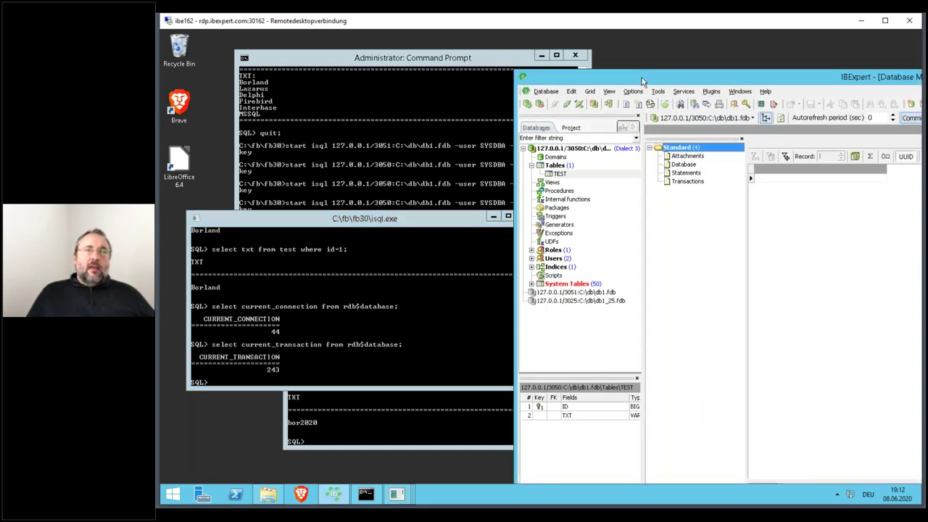
{"action": "double_click", "coordinate": [642, 81]}
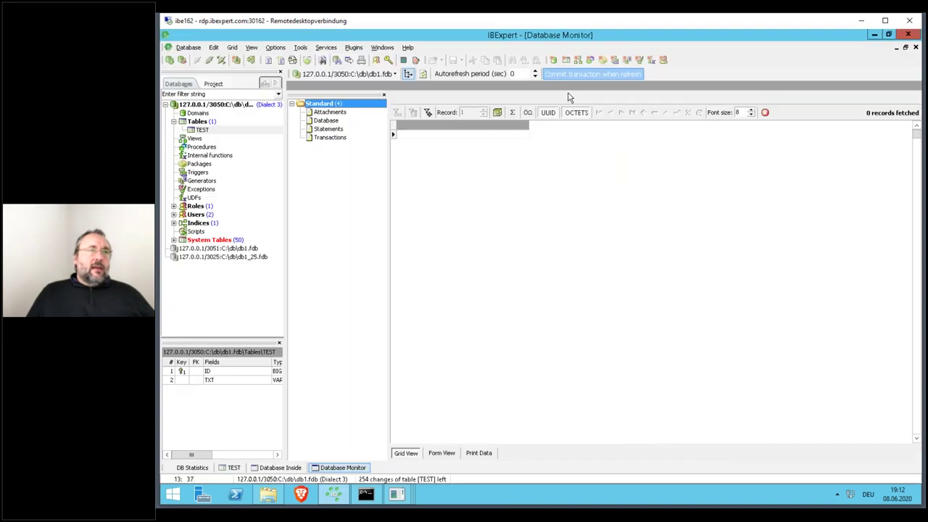
- Review the six attachments, select attachment 44, then list the 8 current transactions
{"action": "left_click", "coordinate": [327, 113]}
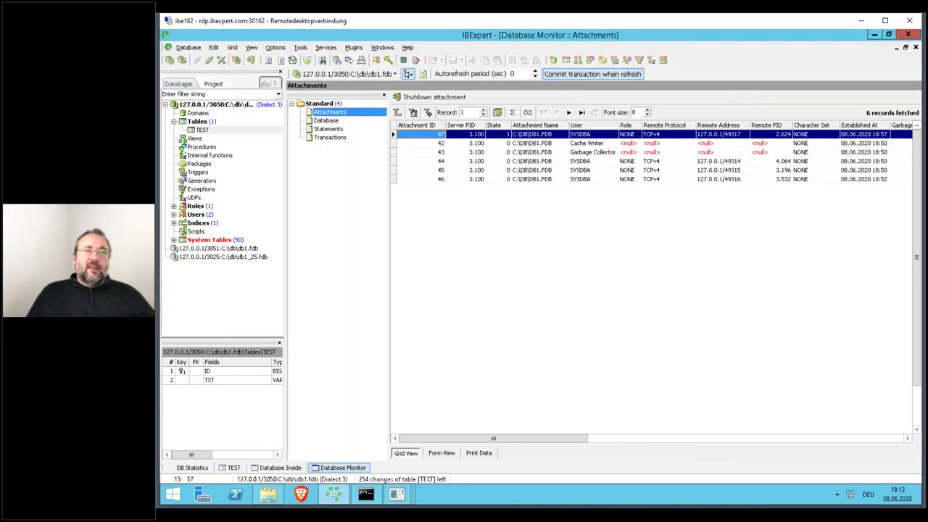
{"action": "left_click", "coordinate": [439, 162]}
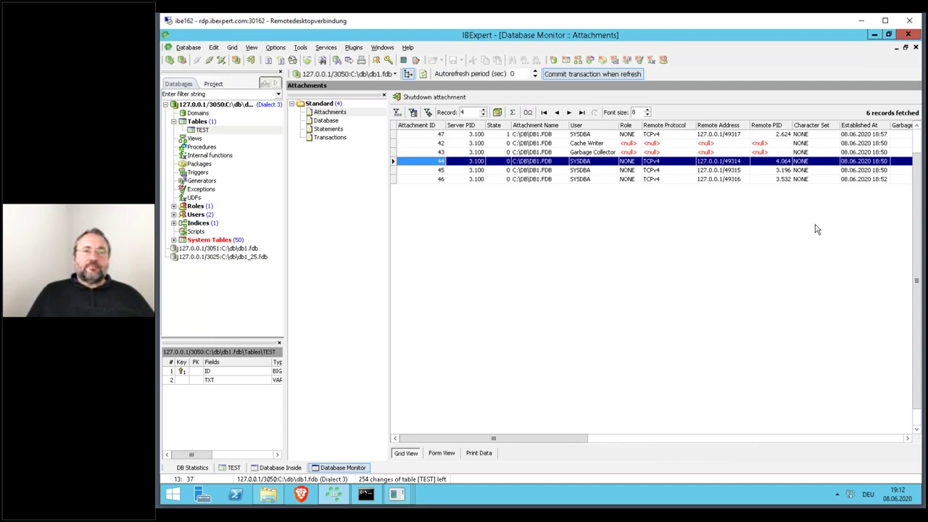
{"action": "left_click", "coordinate": [332, 138]}
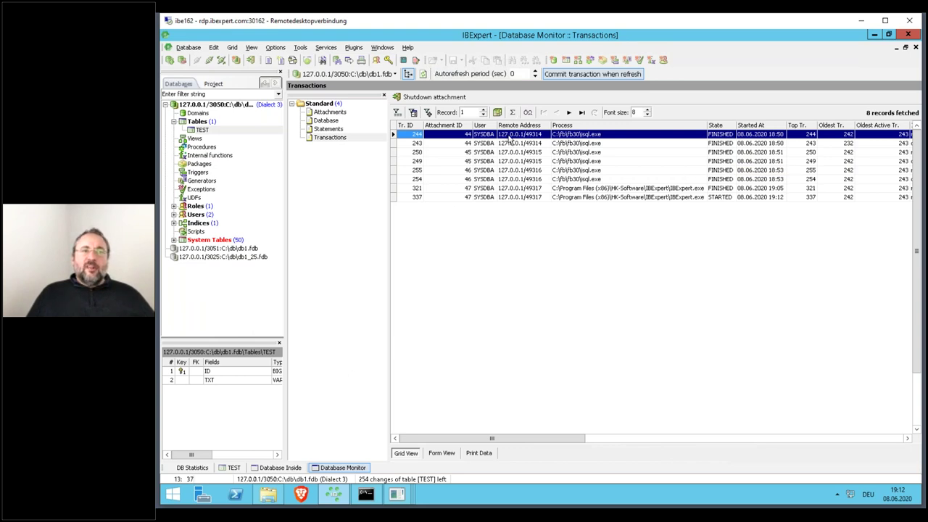
- Rearrange the isql and IBExpert windows and show TEST pointer page 164 in Database Inside
{"action": "left_click_drag", "start_coordinate": [543, 85], "coordinate": [380, 425]}
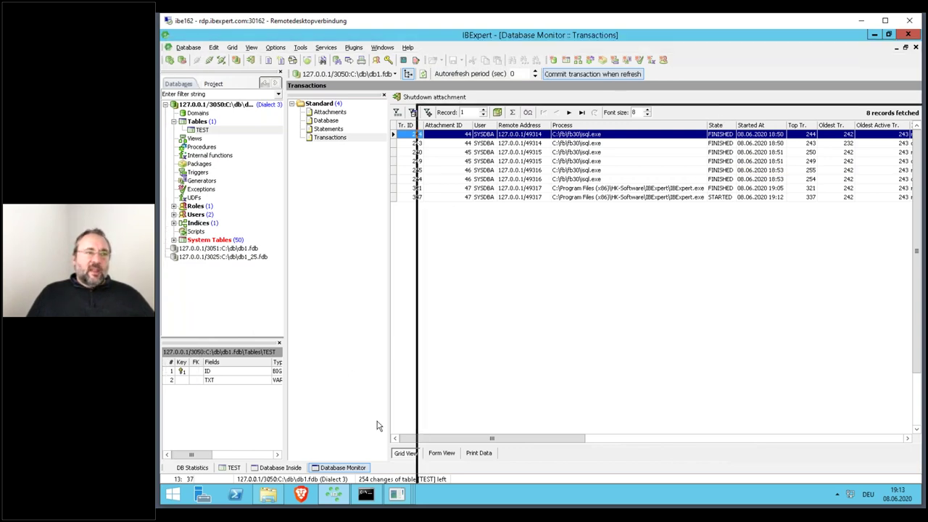
{"action": "key", "text": "alt+Tab"}
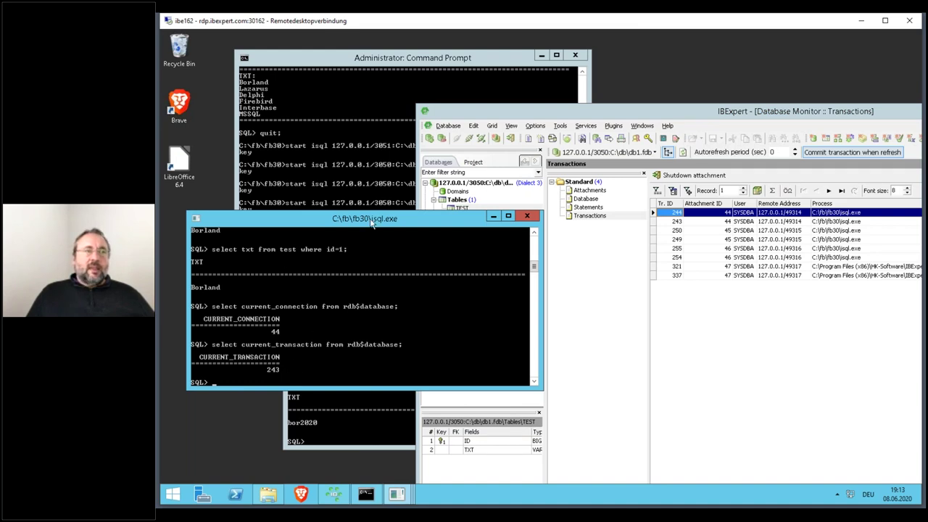
{"action": "left_click_drag", "start_coordinate": [371, 221], "coordinate": [346, 121]}
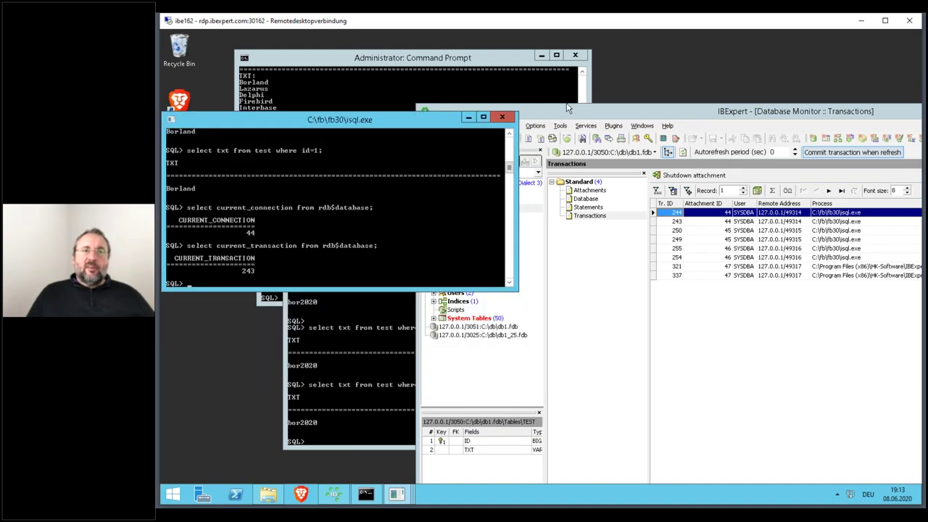
{"action": "left_click", "coordinate": [559, 116]}
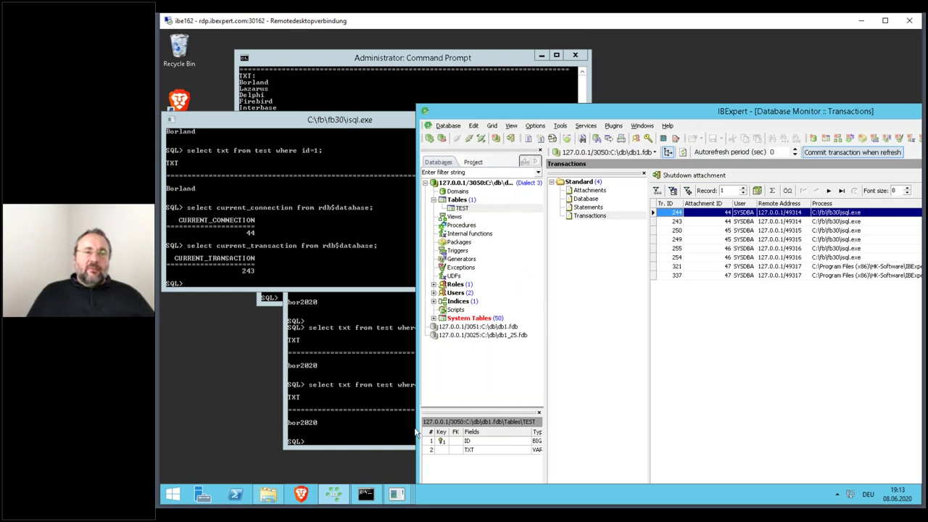
{"action": "left_click_drag", "start_coordinate": [659, 107], "coordinate": [640, 40]}
{"action": "left_click", "coordinate": [523, 472]}
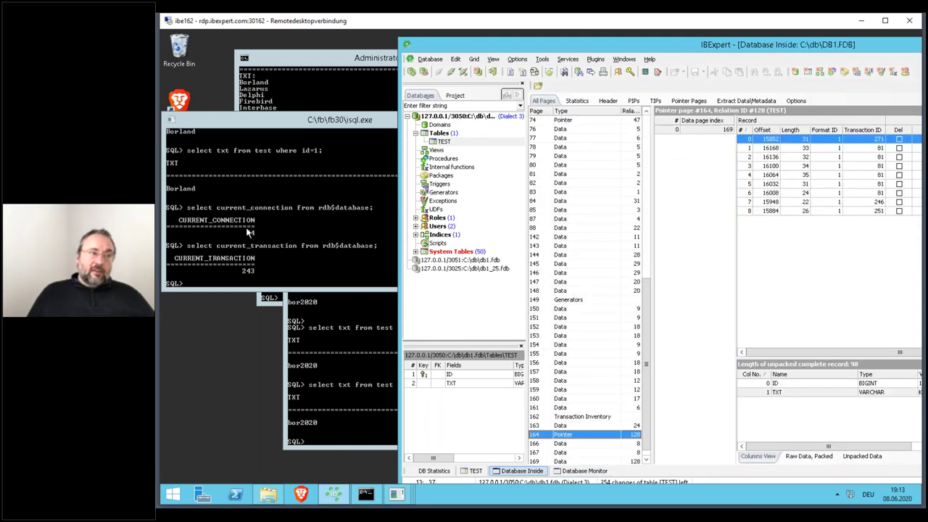
- Rerun select txt from test where id=1 in isql, again returning Borland
{"action": "left_click", "coordinate": [247, 233]}
{"action": "key", "text": "Up"}
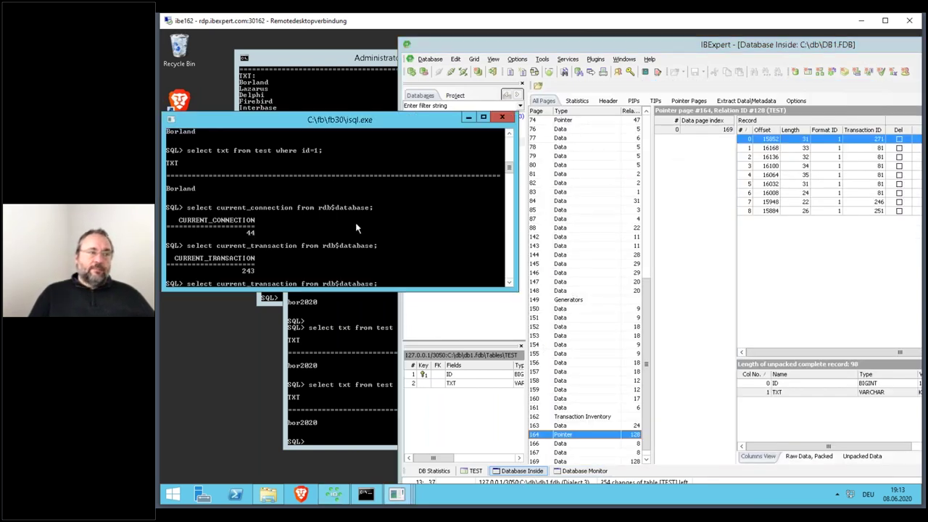
{"action": "key", "text": "Up"}
{"action": "key", "text": "Up"}
{"action": "key", "text": "Return"}
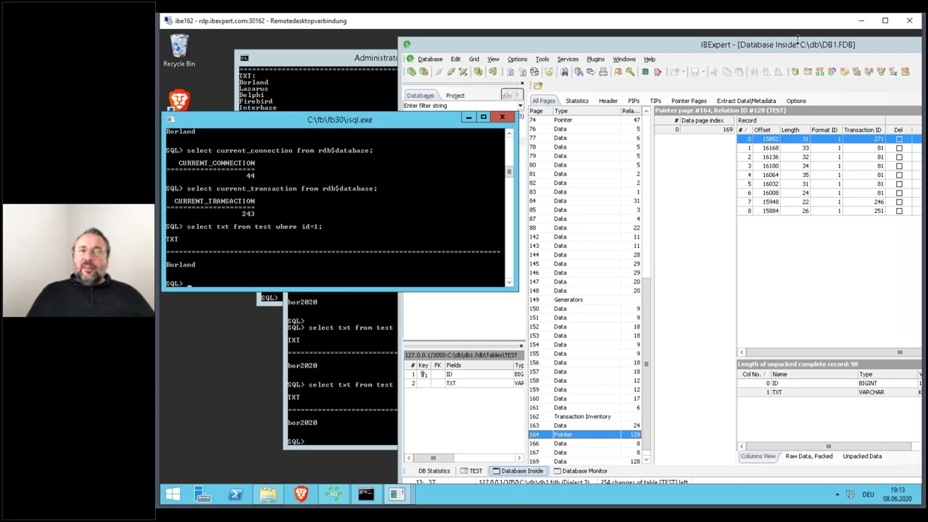
- Maximise IBExpert to inspect TEST record versions and flags, then disconnect from db1.fdb
{"action": "left_click_drag", "start_coordinate": [797, 44], "coordinate": [703, 40]}
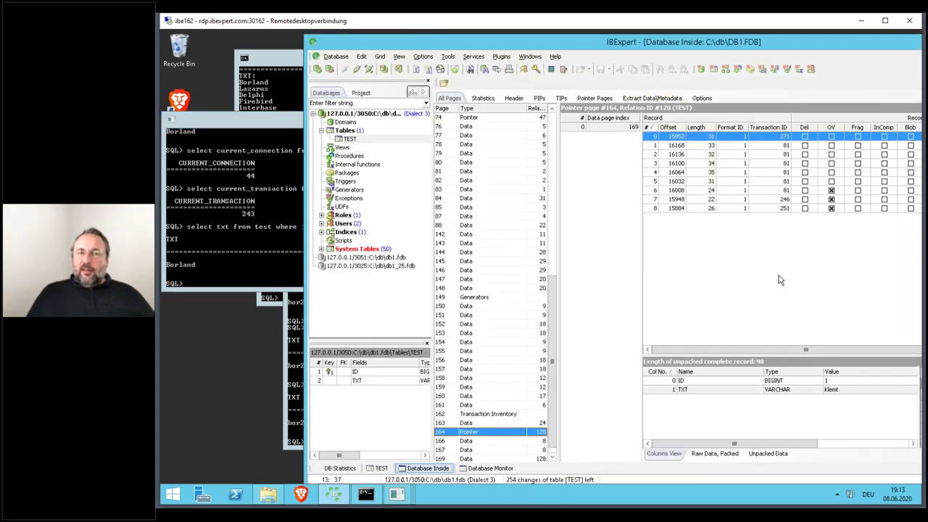
{"action": "left_click_drag", "start_coordinate": [768, 46], "coordinate": [683, 53]}
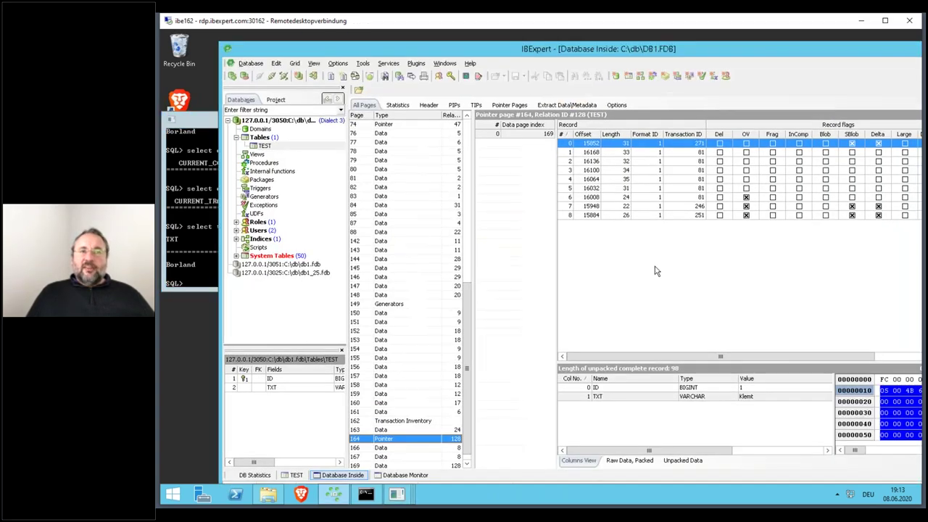
{"action": "double_click", "coordinate": [823, 47]}
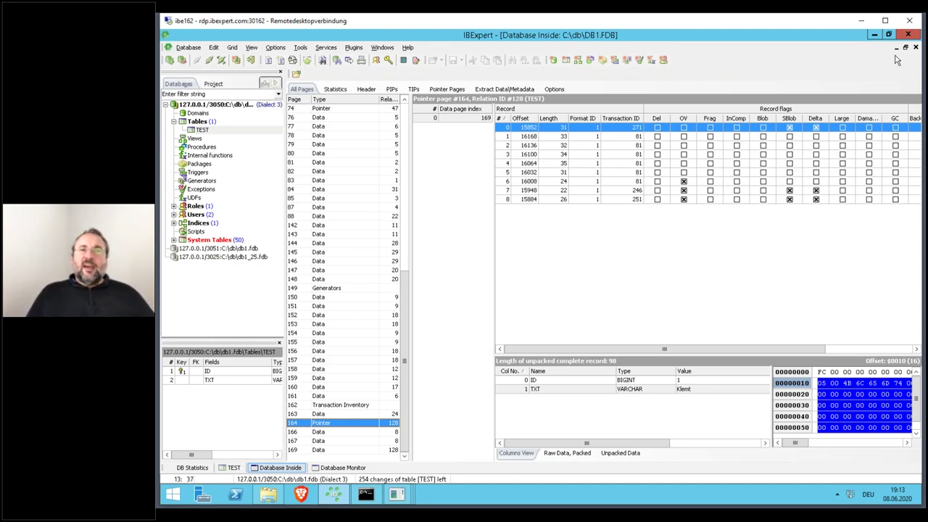
{"action": "left_click_drag", "start_coordinate": [839, 58], "coordinate": [877, 85]}
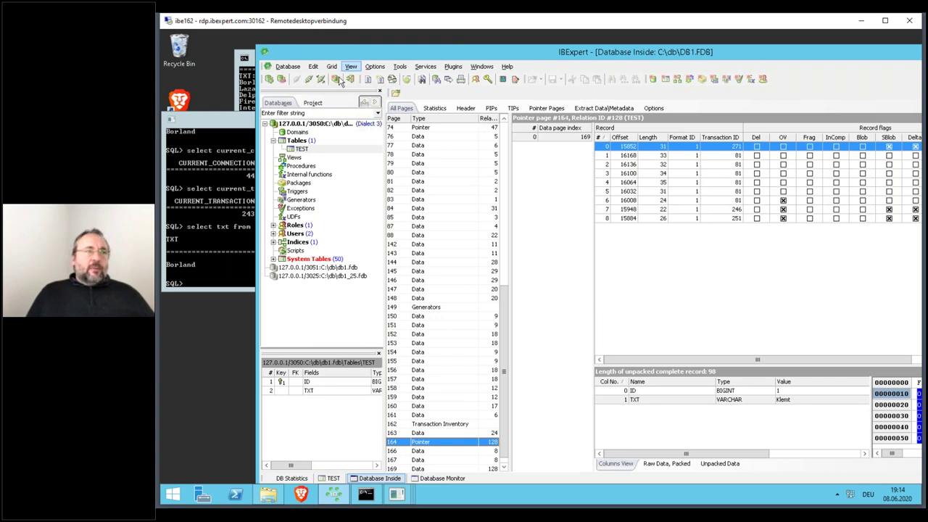
{"action": "left_click", "coordinate": [309, 78]}
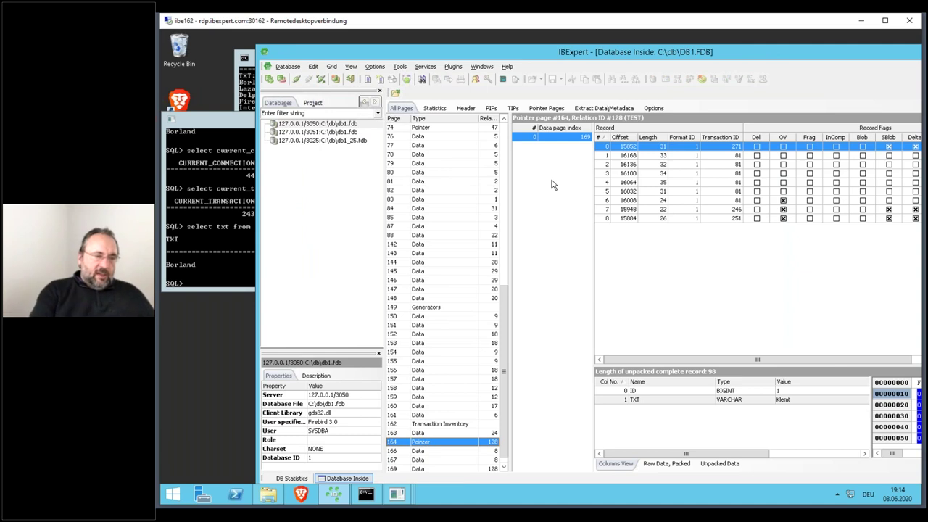
- Show db1.fdb table statistics, listing TEST with 6 records and 3 record versions
{"action": "left_click", "coordinate": [576, 266]}
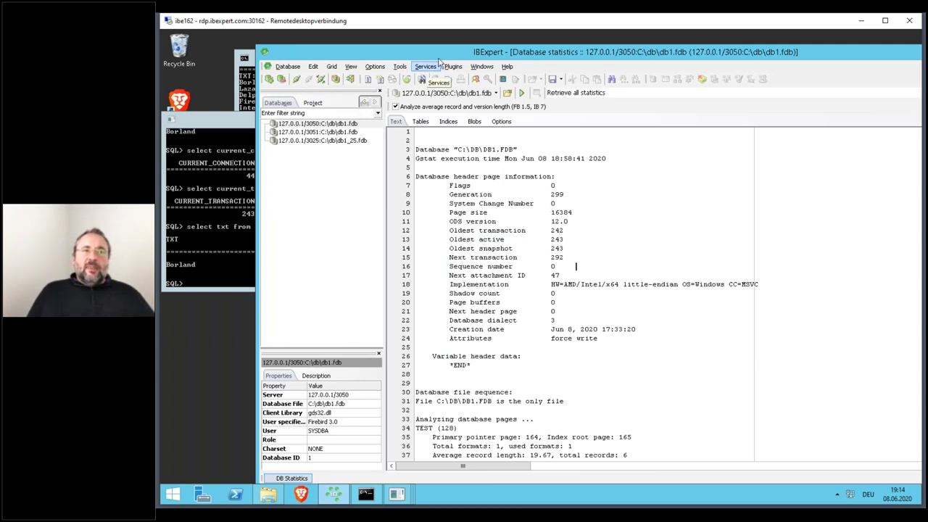
{"action": "left_click_drag", "start_coordinate": [446, 60], "coordinate": [469, 60]}
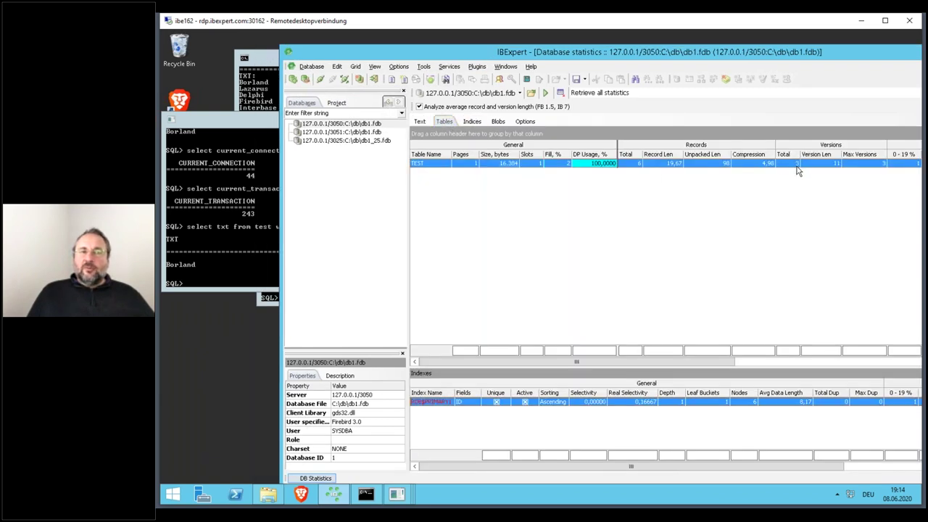
{"action": "left_click_drag", "start_coordinate": [657, 57], "coordinate": [760, 81]}
- Commit the second isql session, rerun the id=1 query to see the new text, then exit
{"action": "left_click", "coordinate": [349, 376]}
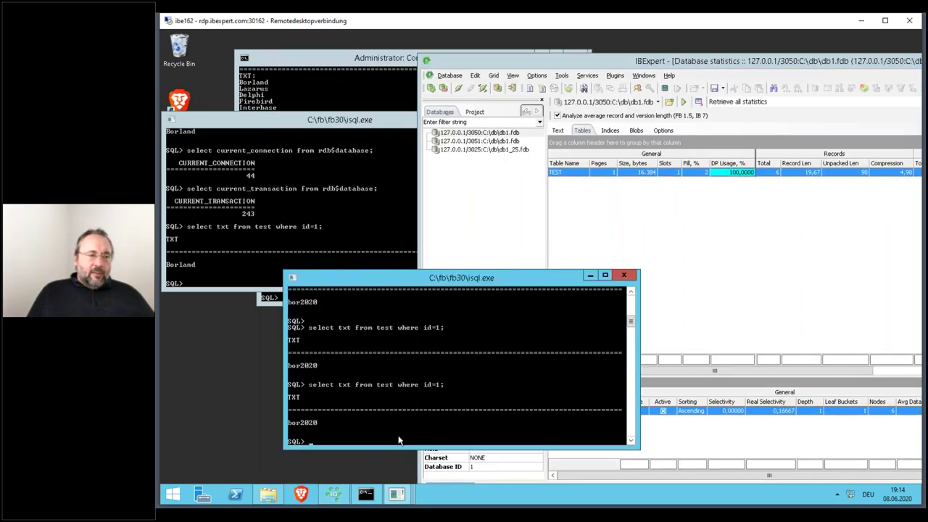
{"action": "type", "text": "commit"}
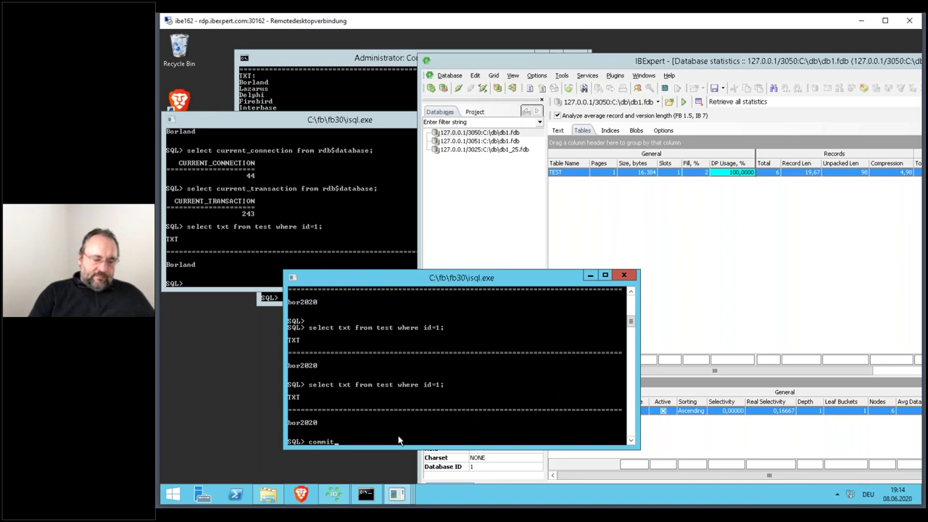
{"action": "type", "text": ";"}
{"action": "key", "text": "Return"}
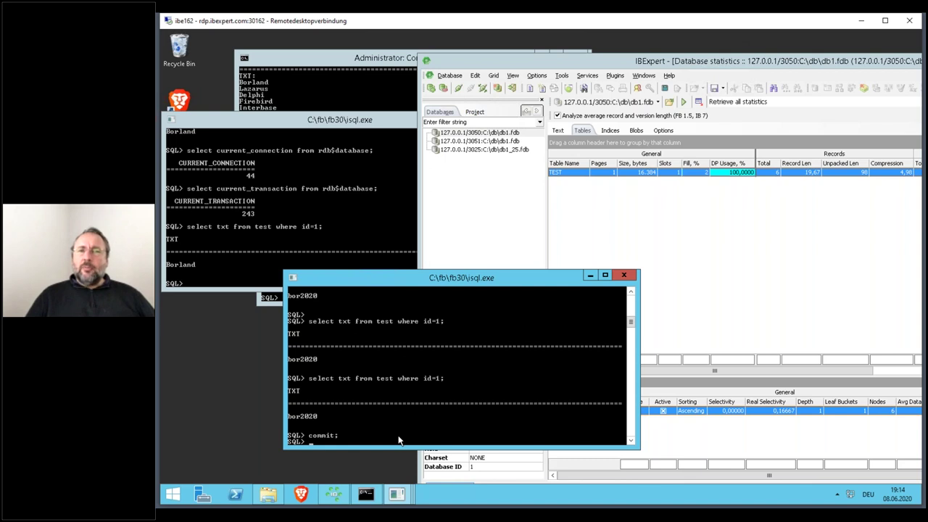
{"action": "key", "text": "Up"}
{"action": "key", "text": "Up"}
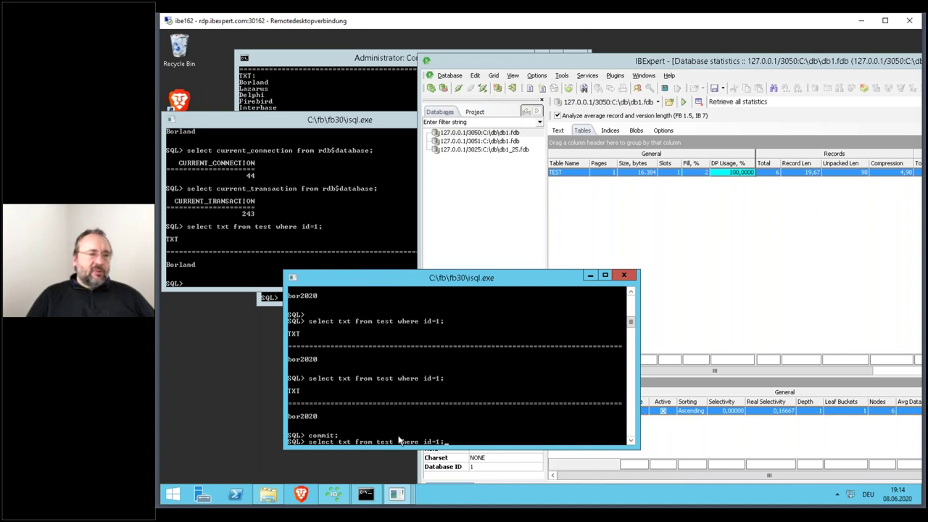
{"action": "key", "text": "Return"}
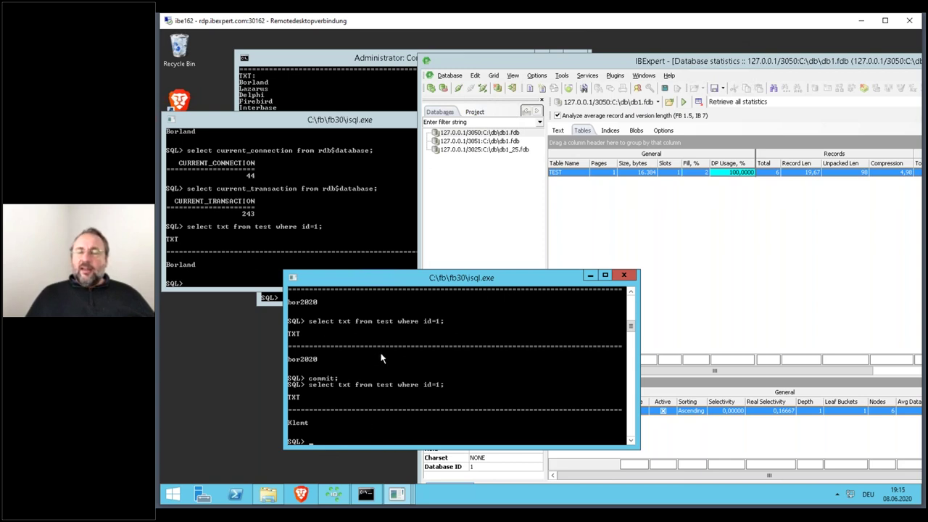
{"action": "type", "text": "it"}
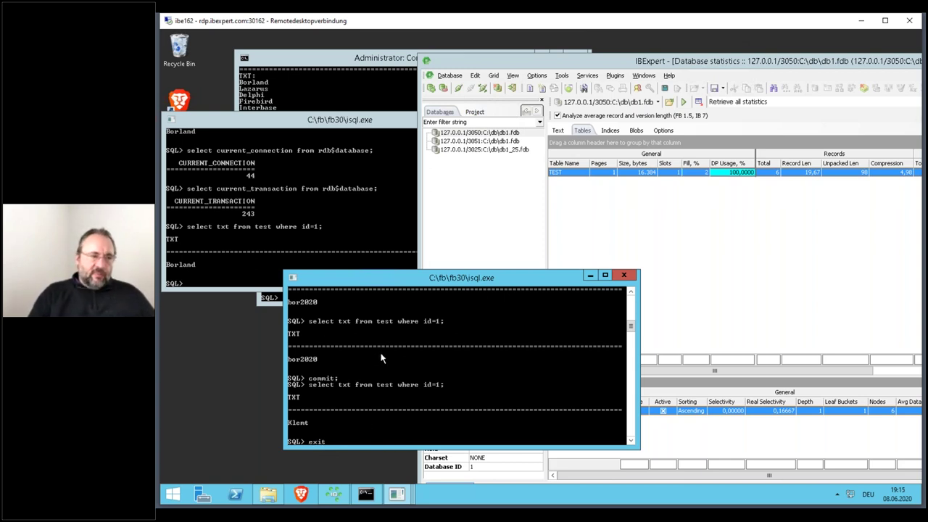
{"action": "type", "text": ";"}
{"action": "key", "text": "Return"}
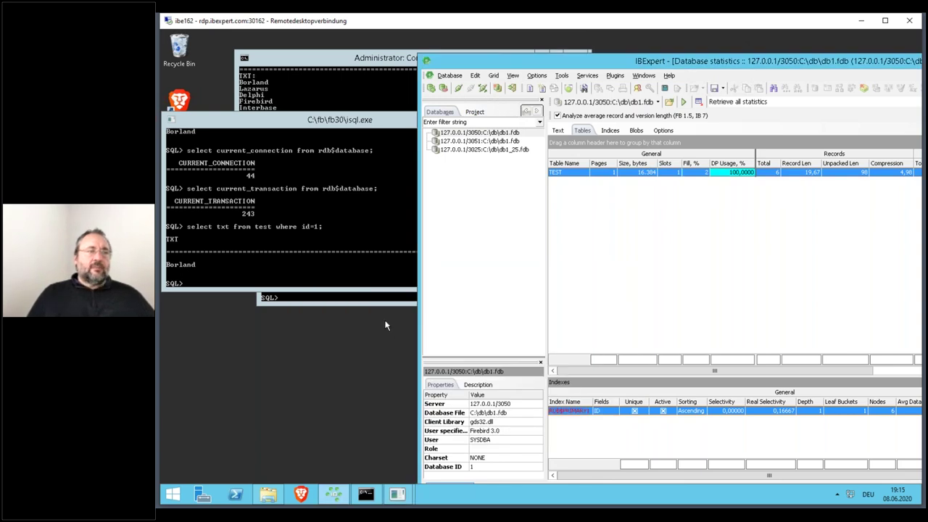
- In the other isql session, run commit; and exit; to commit and close it
{"action": "left_click", "coordinate": [353, 297]}
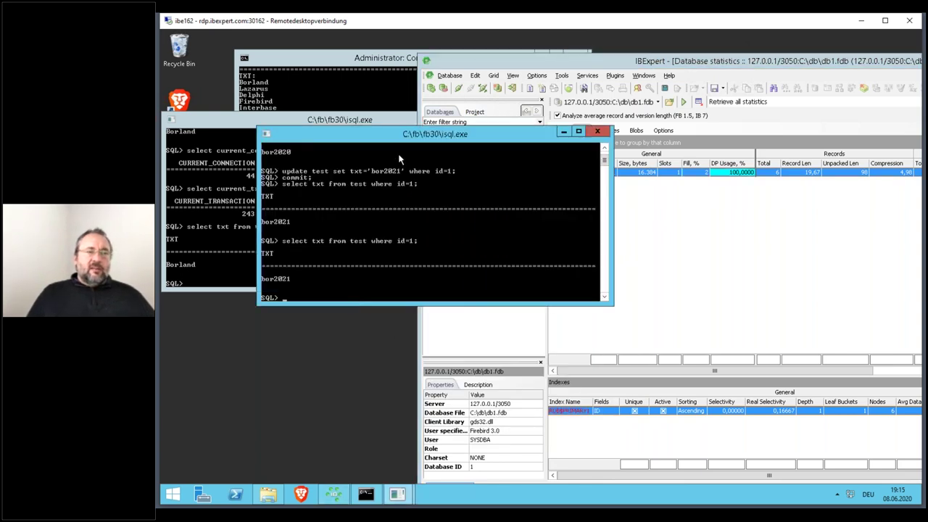
{"action": "left_click_drag", "start_coordinate": [405, 142], "coordinate": [416, 301]}
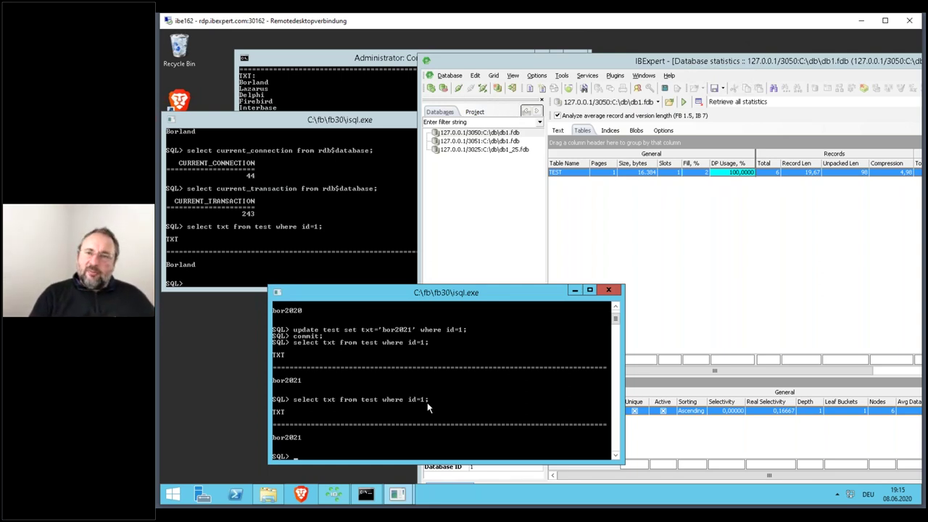
{"action": "type", "text": "commit;"}
{"action": "key", "text": "Return"}
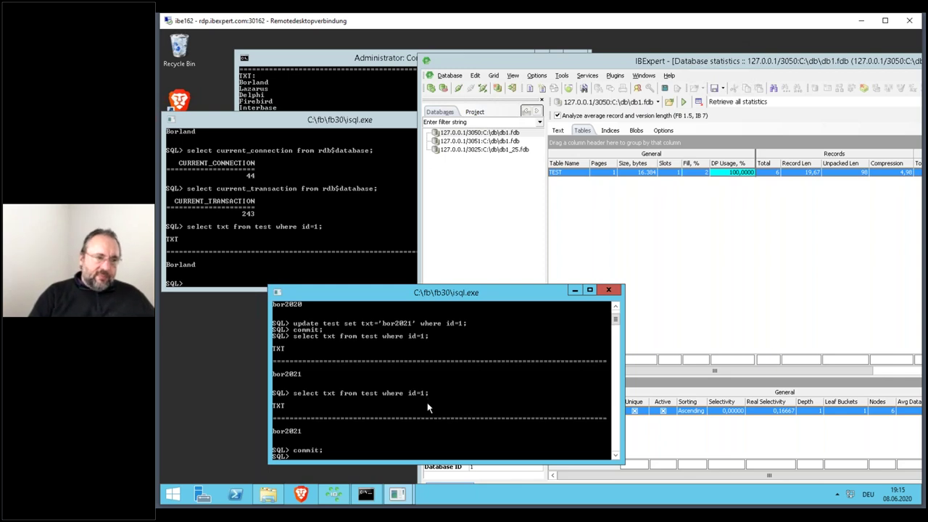
{"action": "type", "text": "exit;"}
{"action": "key", "text": "Return"}
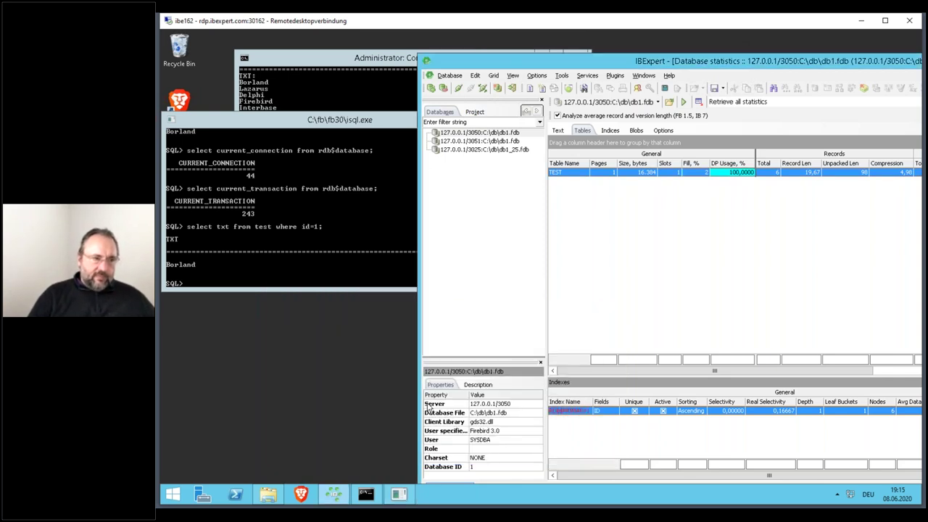
- Rerun select txt from test where id=1 in the first isql console, still returning Borland
{"action": "left_click", "coordinate": [342, 133]}
{"action": "key", "text": "Up"}
{"action": "key", "text": "Return"}
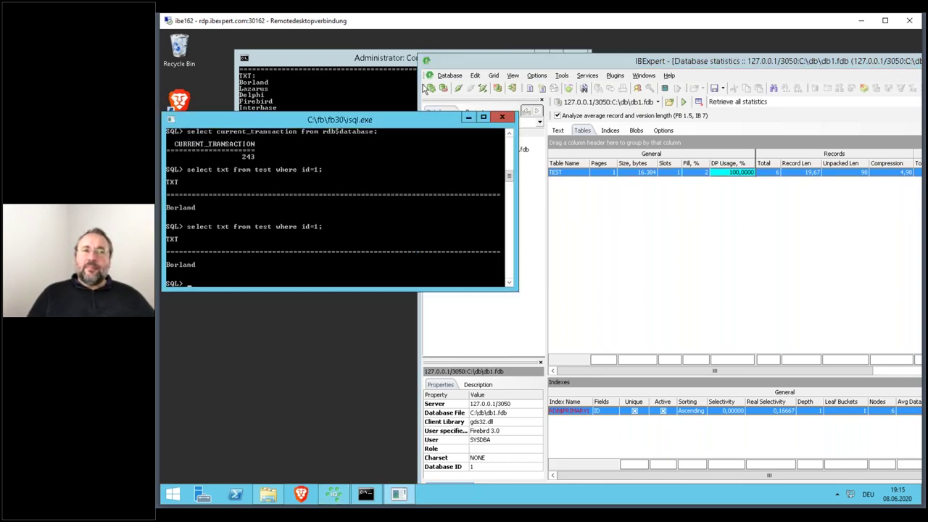
{"action": "left_click", "coordinate": [683, 102]}
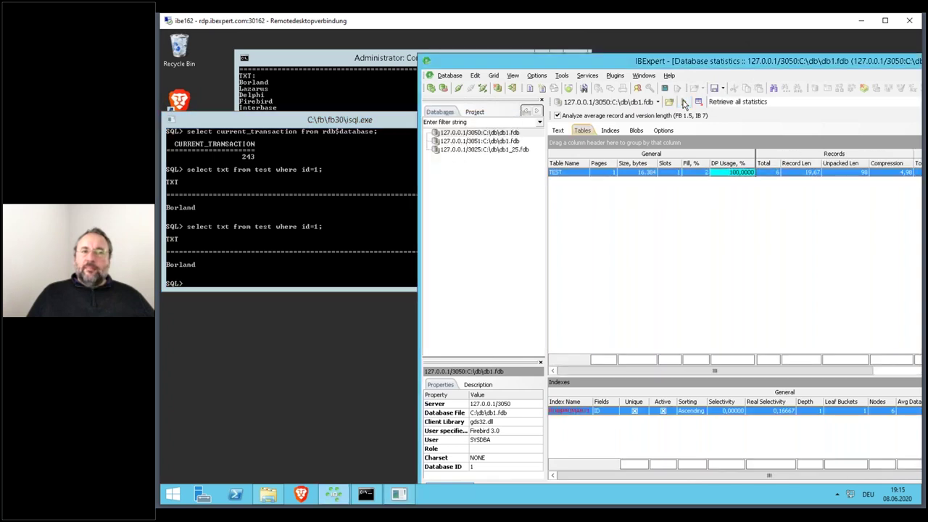
- Retrieve the database statistics again, showing TEST with 6 records and 3 back versions
{"action": "left_click", "coordinate": [683, 102]}
{"action": "left_click_drag", "start_coordinate": [743, 67], "coordinate": [587, 67]}
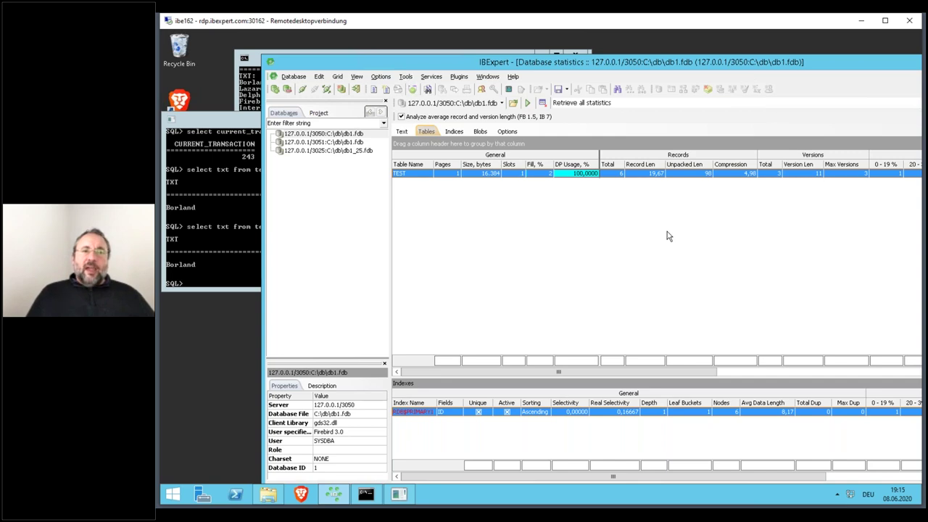
{"action": "left_click", "coordinate": [219, 131]}
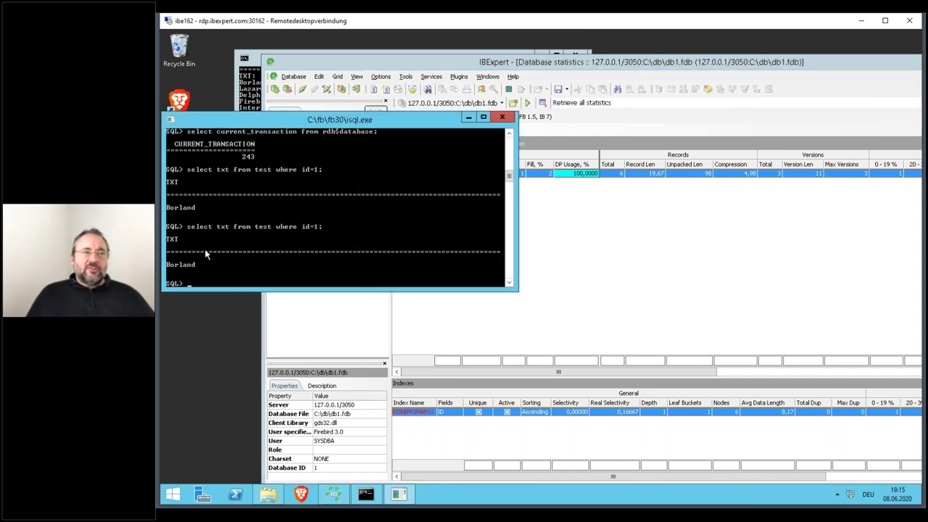
{"action": "left_click", "coordinate": [389, 58]}
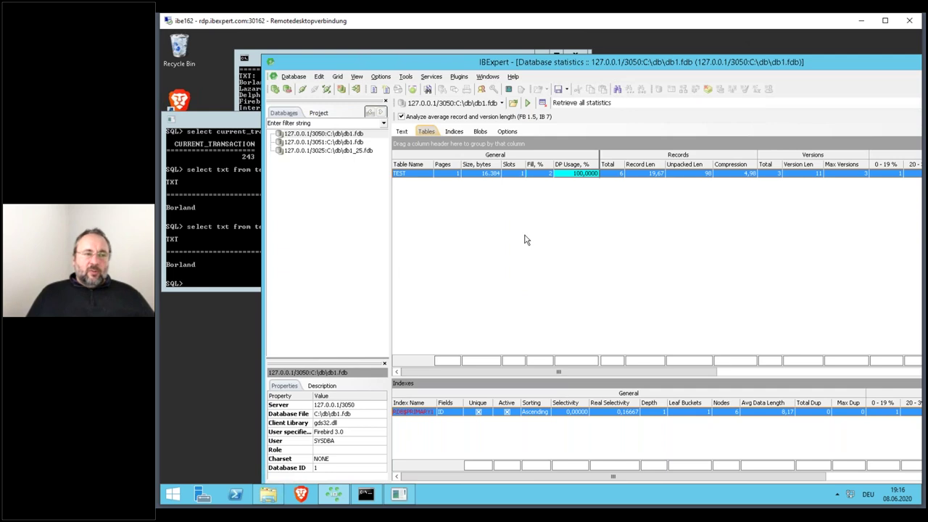
- Close the statistics window, connect to db1.fdb on port 3050, and close the TEST table editor
{"action": "key", "text": "ctrl+F4"}
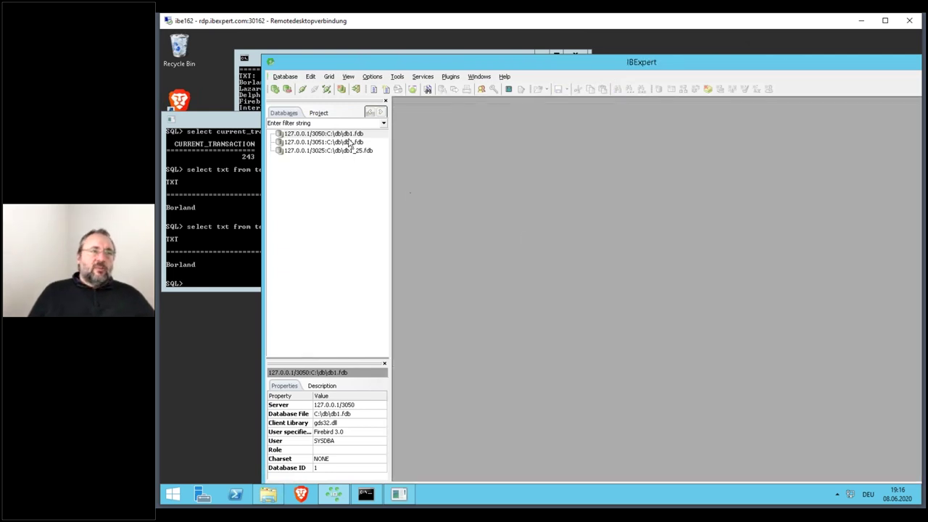
{"action": "double_click", "coordinate": [351, 134]}
{"action": "left_click", "coordinate": [428, 76]}
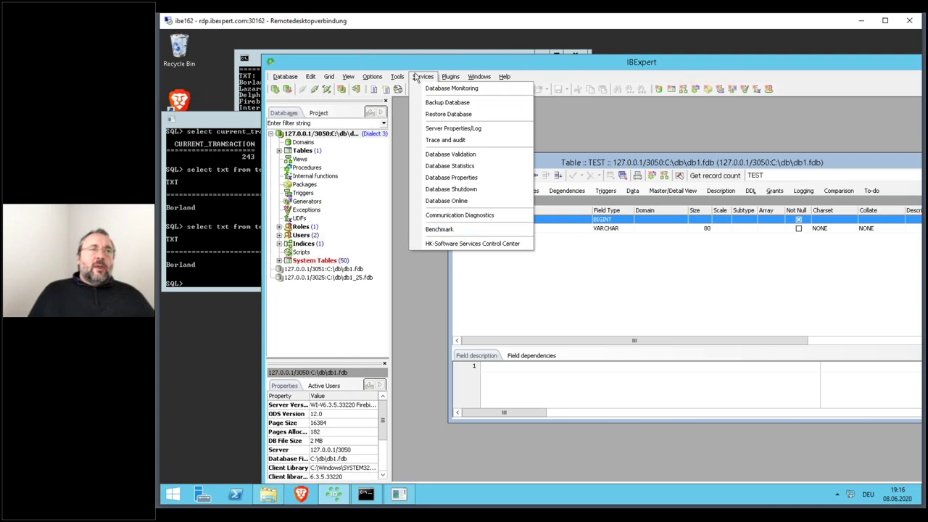
{"action": "mouse_move", "coordinate": [398, 79]}
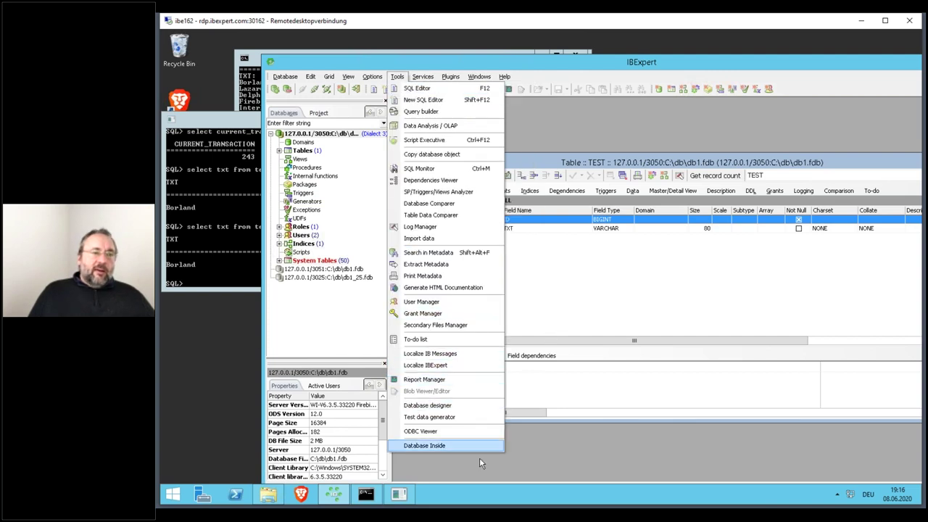
{"action": "left_click", "coordinate": [608, 300]}
{"action": "double_click", "coordinate": [457, 164]}
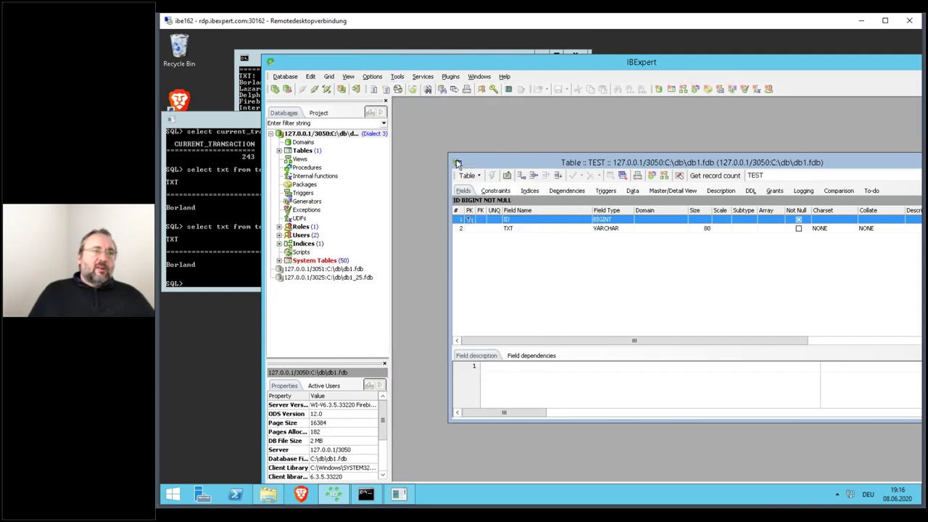
- In a new maximized SQL Editor, replace the query with an execute block / as / begin / end skeleton
{"action": "left_click", "coordinate": [373, 88]}
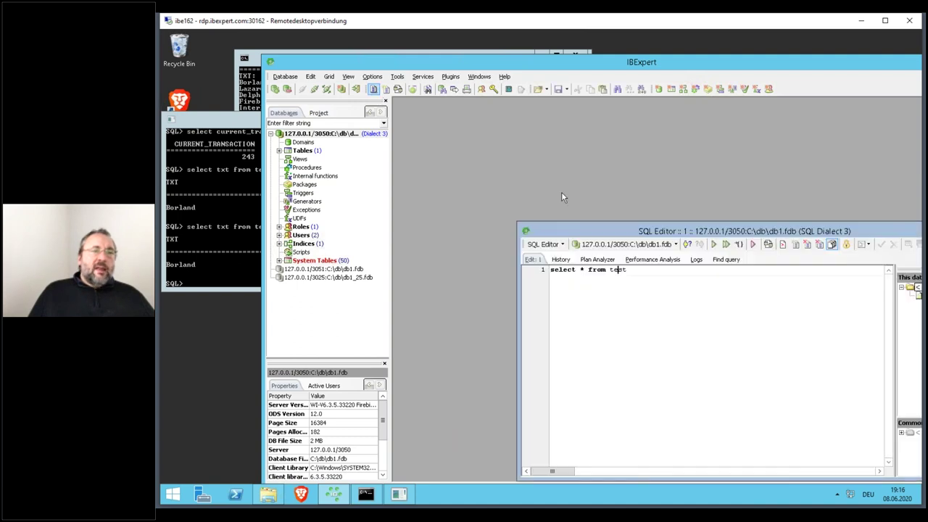
{"action": "double_click", "coordinate": [590, 232]}
{"action": "key", "text": "ctrl+a"}
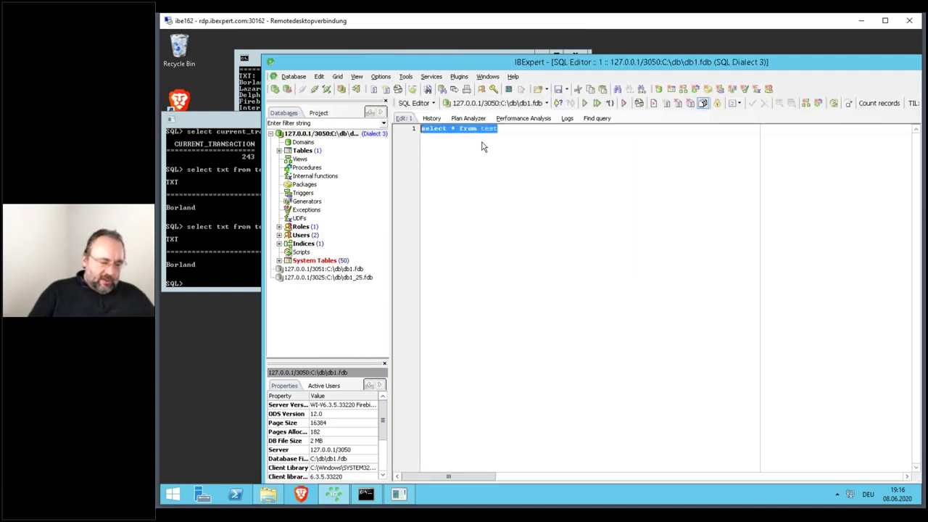
{"action": "type", "text": "execute block"}
{"action": "key", "text": "Return"}
{"action": "type", "text": "as"}
{"action": "key", "text": "Return"}
{"action": "type", "text": "begin"}
{"action": "key", "text": "Return"}
{"action": "key", "text": "Return"}
{"action": "key", "text": "Return"}
{"action": "type", "text": "end"}
- Declare variable id bigint and set id=100000; at the start of the block
{"action": "key", "text": "Up"}
{"action": "key", "text": "Up"}
{"action": "key", "text": "Up"}
{"action": "key", "text": "Up"}
{"action": "key", "text": "Up"}
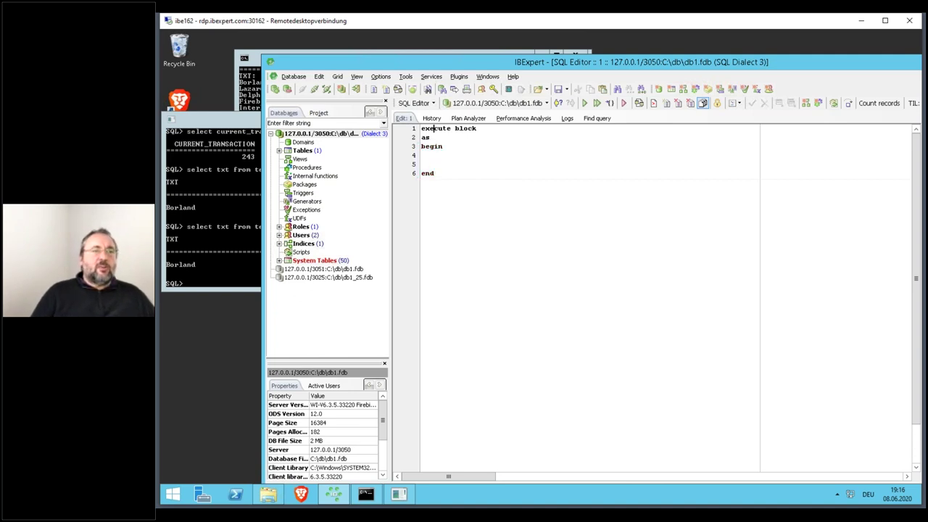
{"action": "key", "text": "Down"}
{"action": "key", "text": "Return"}
{"action": "type", "text": "declare variable id bigint ;"}
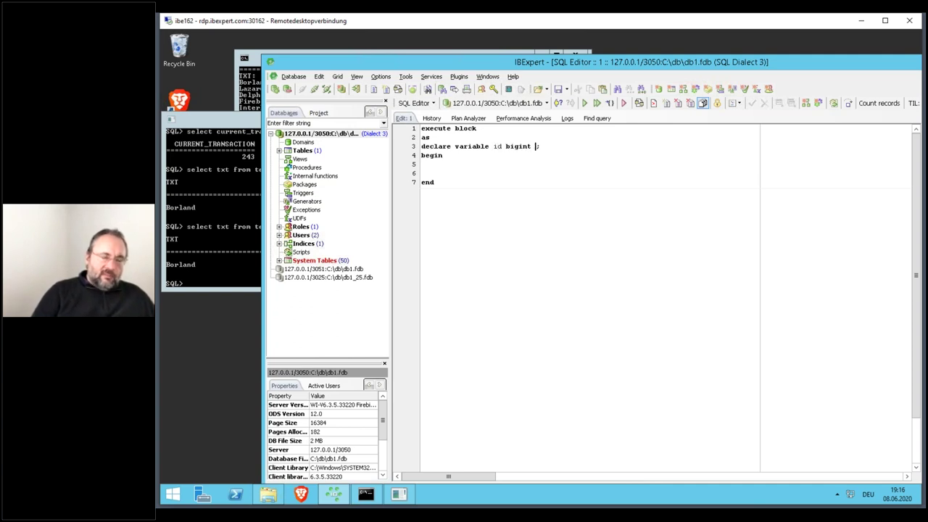
{"action": "key", "text": "BackSpace"}
{"action": "key", "text": "Down"}
{"action": "key", "text": "Return"}
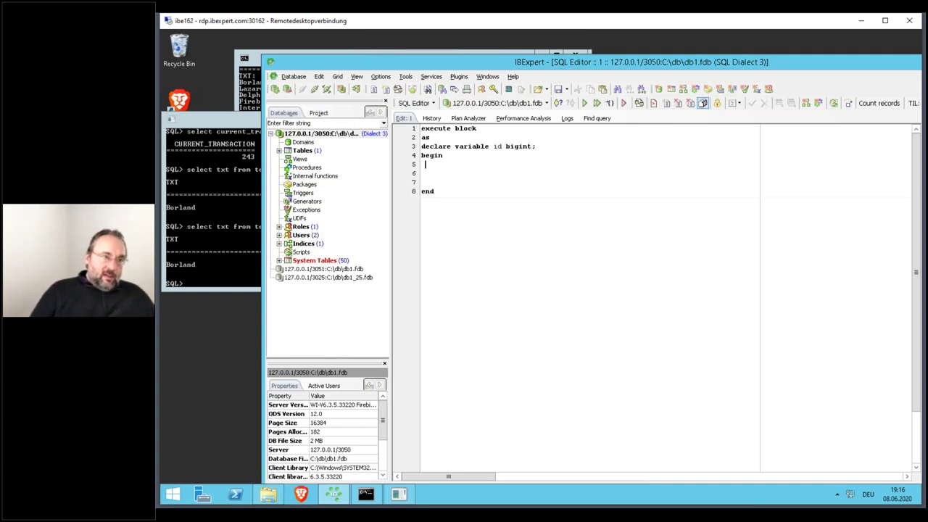
{"action": "type", "text": "id=100000"}
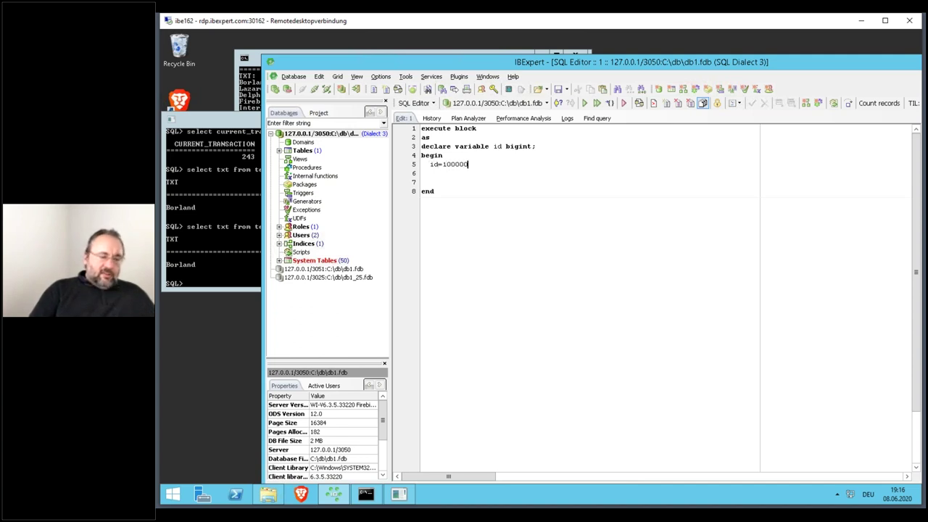
{"action": "type", "text": ";"}
{"action": "key", "text": "Return"}
- Add a while (id>1) do begin/end loop and a delete from test; statement before it
{"action": "type", "text": "whil"}
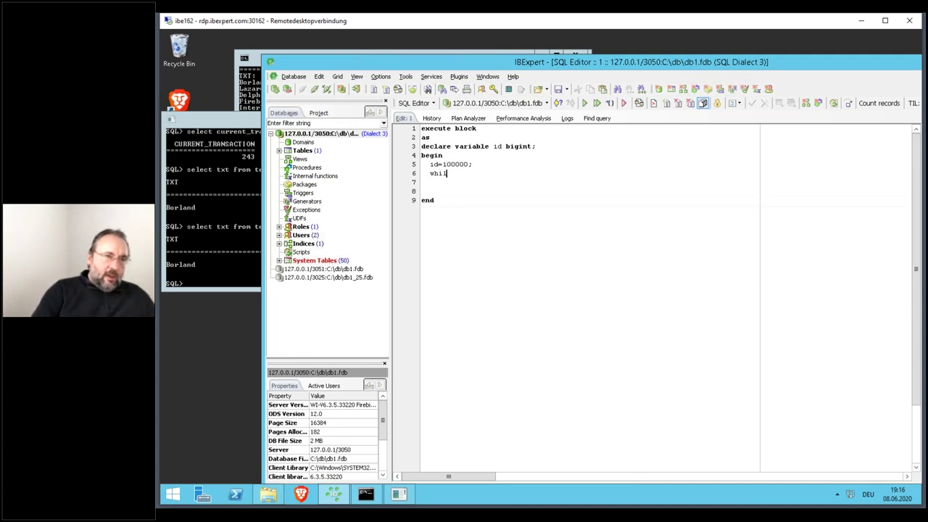
{"action": "type", "text": "e (id"}
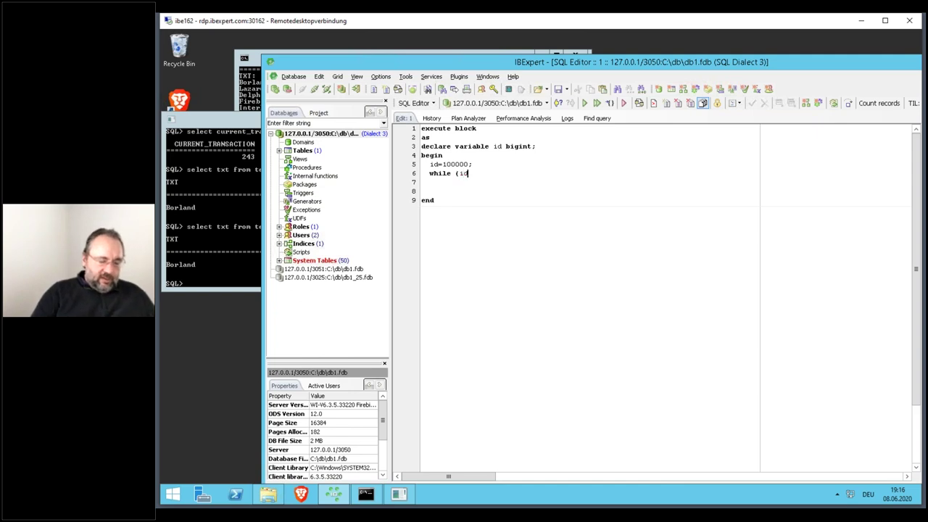
{"action": "type", "text": ">1)"}
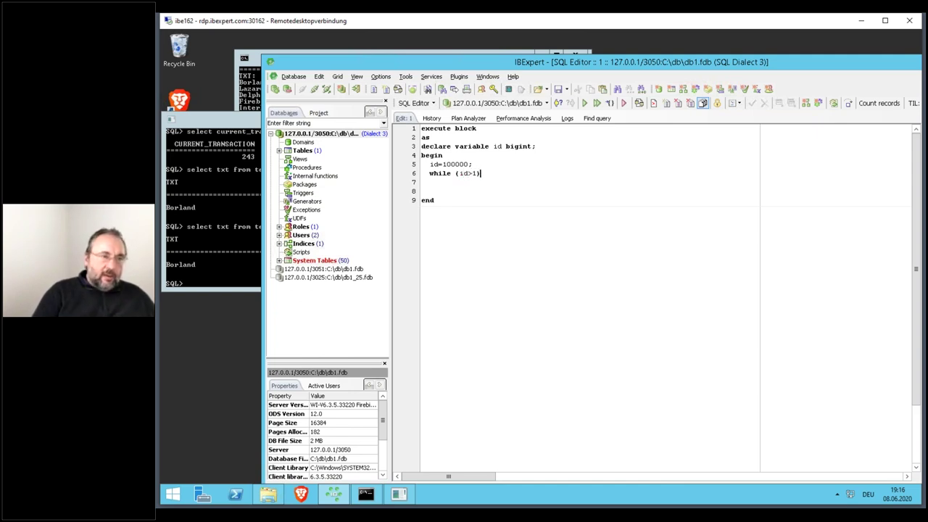
{"action": "type", "text": " do"}
{"action": "key", "text": "Return"}
{"action": "type", "text": "begin"}
{"action": "key", "text": "Return"}
{"action": "key", "text": "Return"}
{"action": "key", "text": "Return"}
{"action": "key", "text": "Return"}
{"action": "key", "text": "Return"}
{"action": "type", "text": "end"}
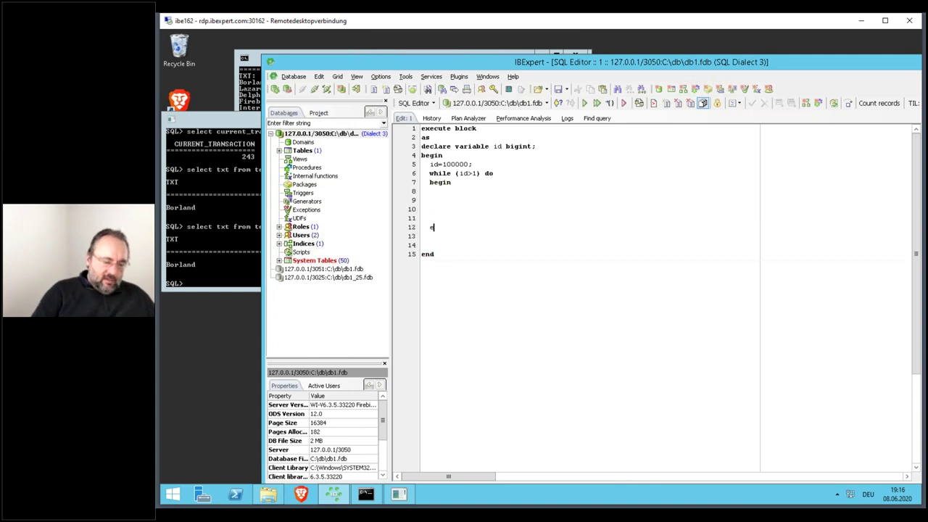
{"action": "key", "text": "Up"}
{"action": "key", "text": "Up"}
{"action": "key", "text": "Up"}
{"action": "key", "text": "Up"}
{"action": "key", "text": "Up"}
{"action": "key", "text": "Up"}
{"action": "key", "text": "Up"}
{"action": "key", "text": "Up"}
{"action": "key", "text": "Return"}
{"action": "type", "text": "delete from test;"}
{"action": "key", "text": "Down"}
{"action": "key", "text": "Down"}
{"action": "key", "text": "Down"}
{"action": "key", "text": "Down"}
{"action": "key", "text": "Home"}
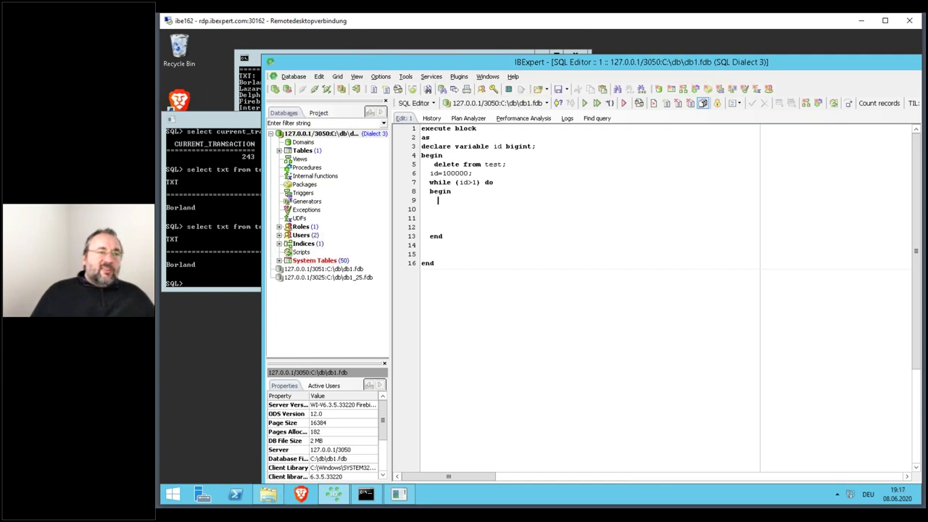
- Insert an INSERT INTO TEST template in the loop body, setting TXT to 'TXT' ||id
{"action": "left_click", "coordinate": [279, 150]}
{"action": "left_click", "coordinate": [307, 158]}
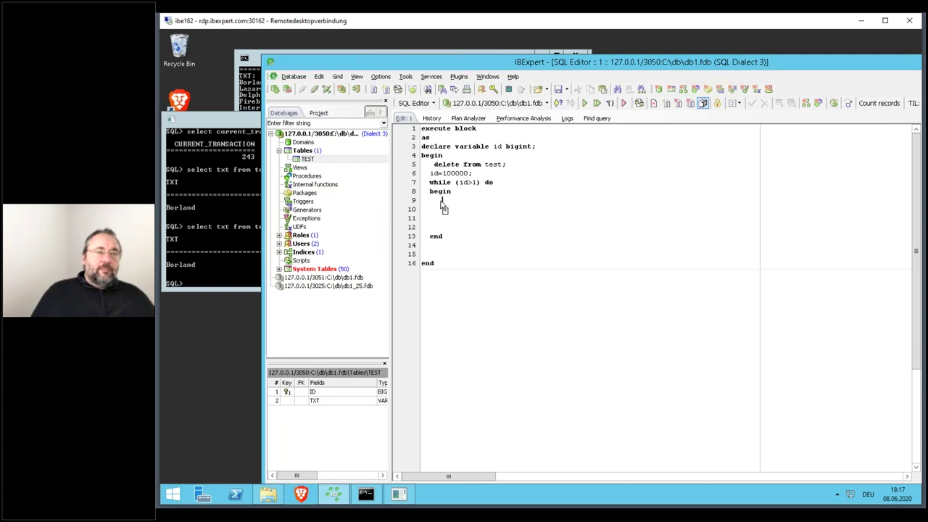
{"action": "left_click_drag", "start_coordinate": [444, 209], "coordinate": [441, 207]}
{"action": "left_click", "coordinate": [395, 212]}
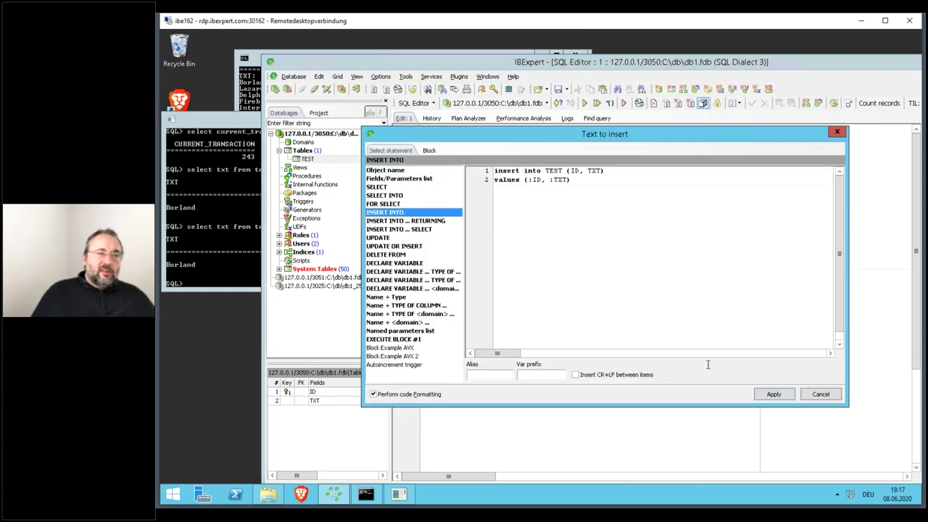
{"action": "left_click", "coordinate": [764, 396]}
{"action": "left_click", "coordinate": [483, 209]}
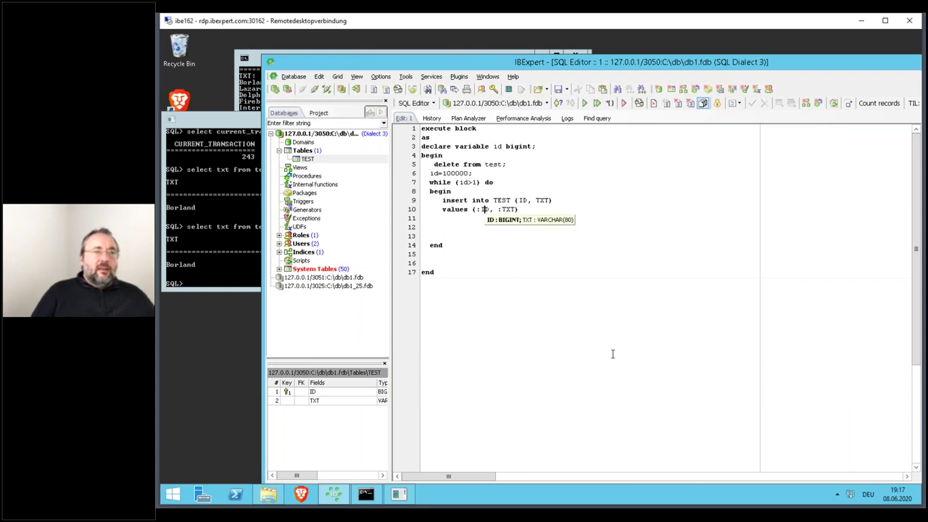
{"action": "key", "text": "Right"}
{"action": "key", "text": "Right"}
{"action": "key", "text": "Right"}
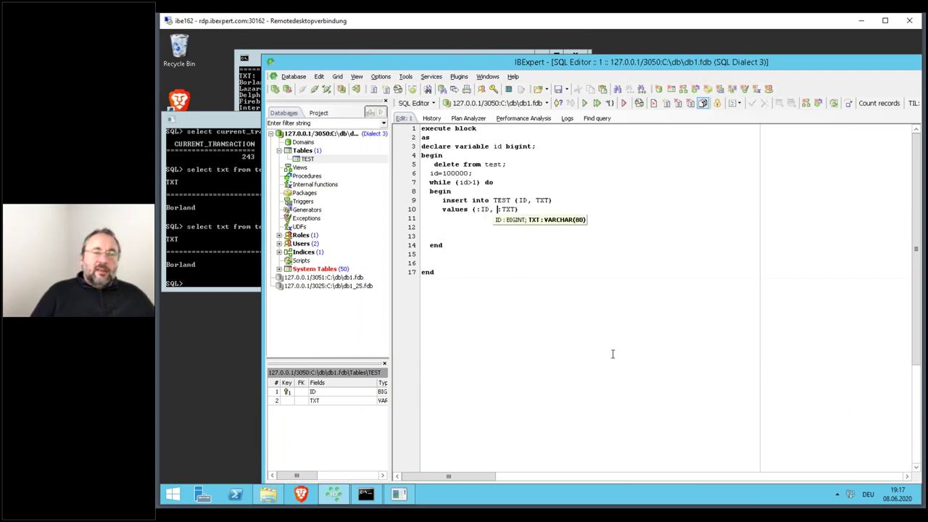
{"action": "key", "text": "Delete"}
{"action": "key", "text": "Delete"}
{"action": "key", "text": "Delete"}
{"action": "key", "text": "BackSpace"}
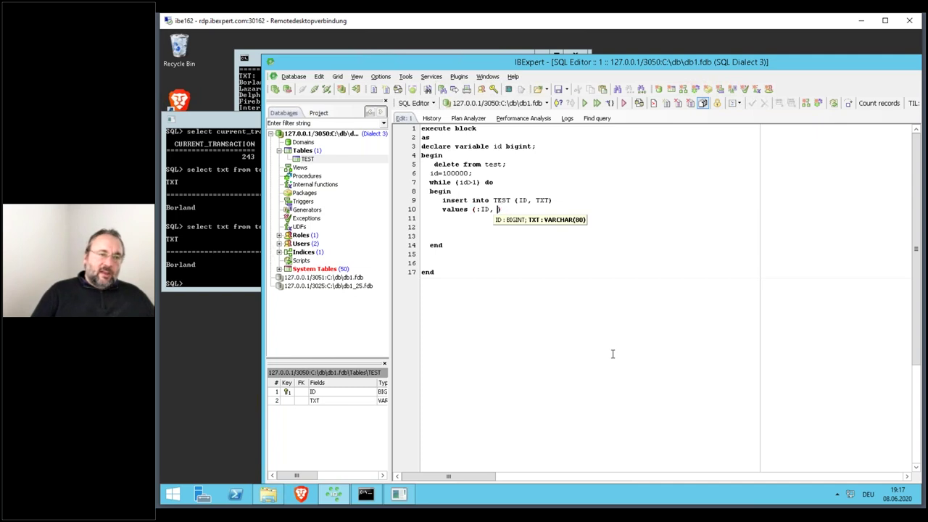
{"action": "type", "text": "'TXT'"}
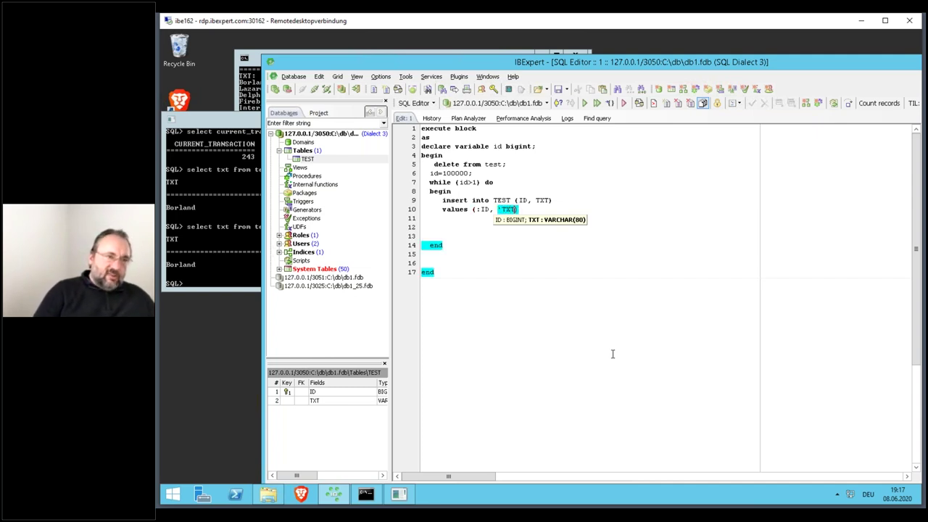
{"action": "type", "text": " ||"}
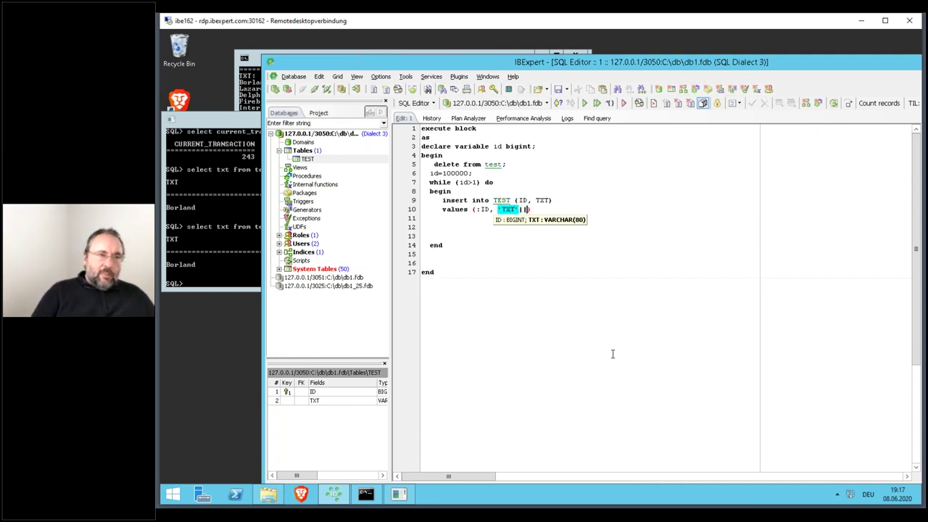
{"action": "type", "text": "id"}
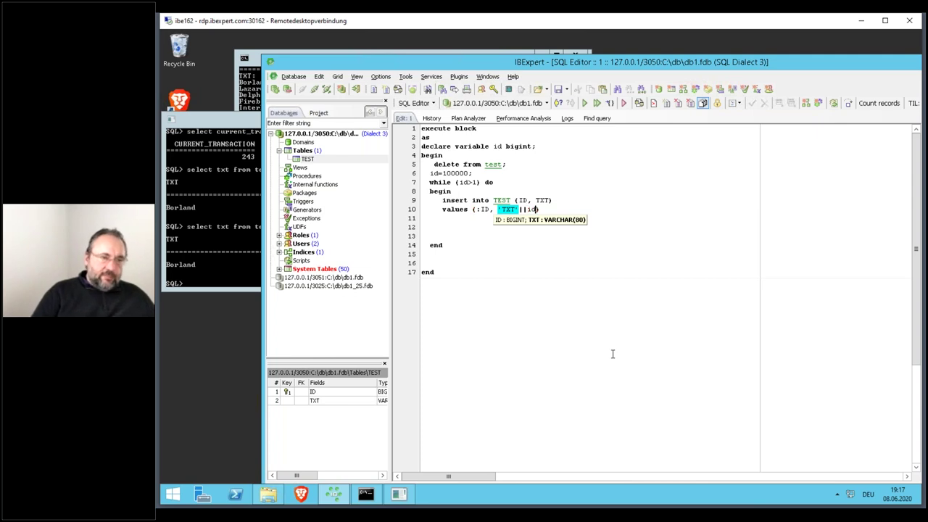
{"action": "type", "text": ":id"}
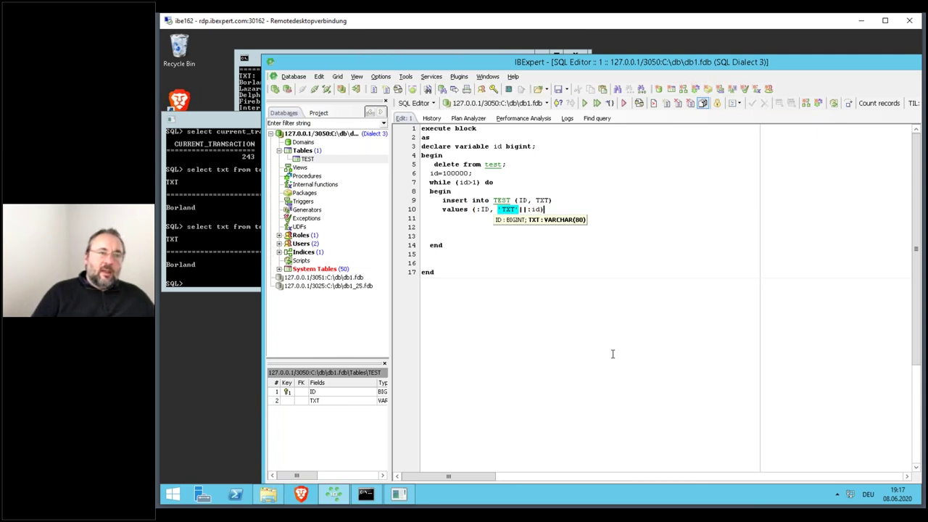
{"action": "type", "text": ";"}
- Tidy the insert line, remove the empty lines, and run the block, which hits a primary-key violation
{"action": "key", "text": "Up"}
{"action": "key", "text": "End"}
{"action": "key", "text": "Delete"}
{"action": "key", "text": "Delete"}
{"action": "key", "text": "Delete"}
{"action": "key", "text": "Delete"}
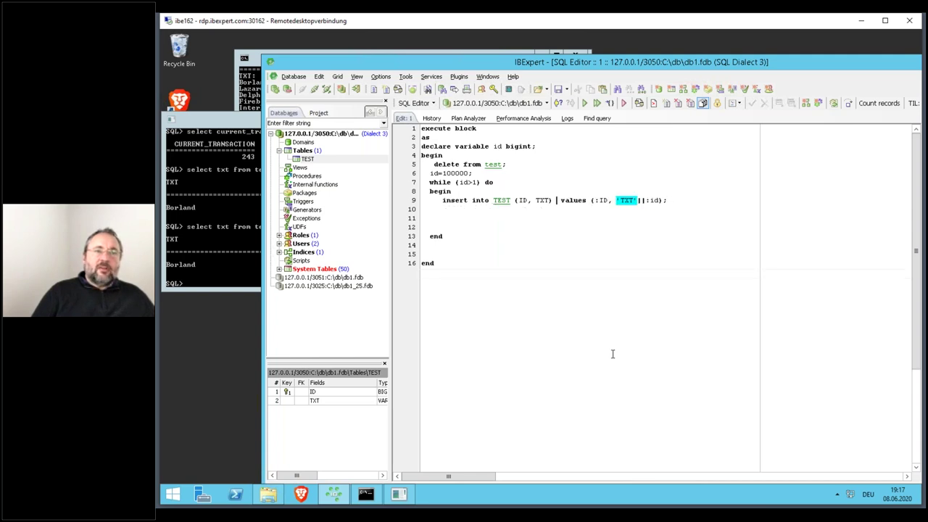
{"action": "key", "text": "Delete"}
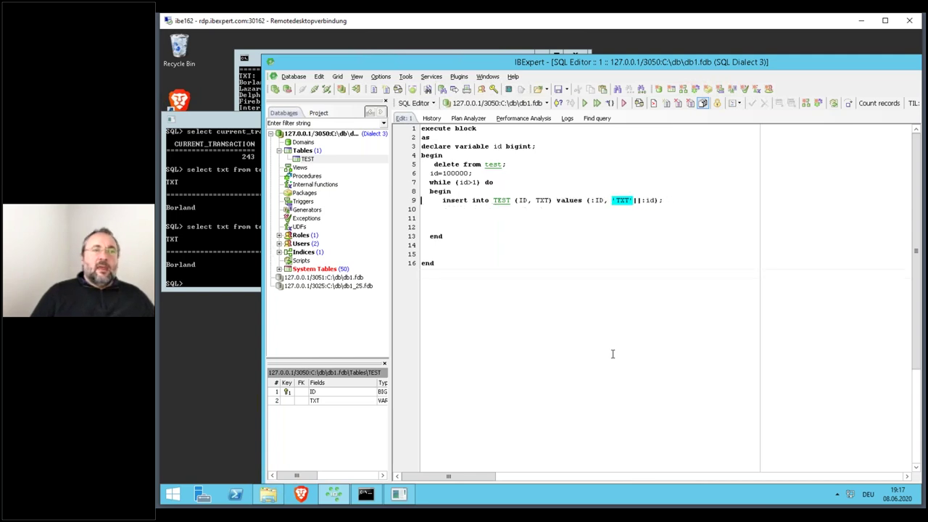
{"action": "key", "text": "shift+Down"}
{"action": "key", "text": "shift+Down"}
{"action": "key", "text": "shift+Down"}
{"action": "key", "text": "Delete"}
{"action": "key", "text": "Down"}
{"action": "key", "text": "shift+Down"}
{"action": "key", "text": "shift+Down"}
{"action": "key", "text": "Delete"}
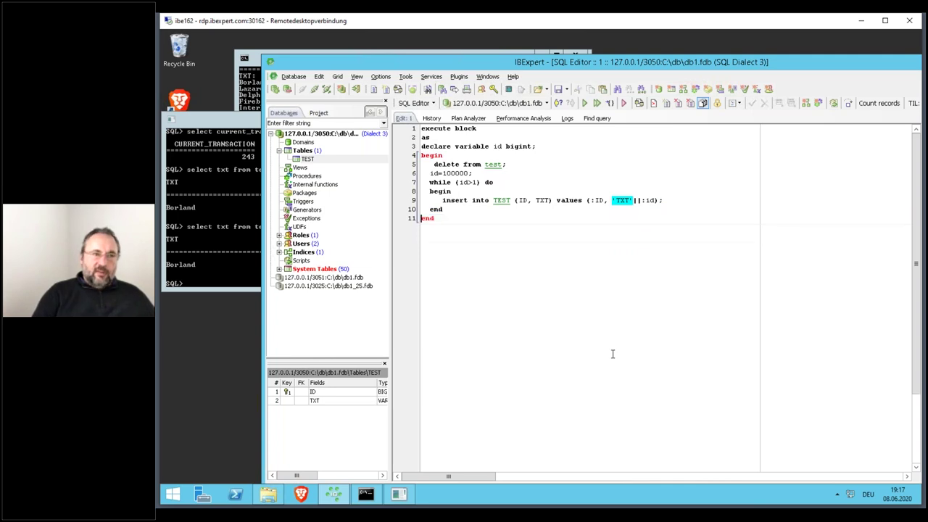
{"action": "key", "text": "F9"}
{"action": "key", "text": "Up"}
{"action": "key", "text": "Up"}
{"action": "key", "text": "Up"}
{"action": "key", "text": "Up"}
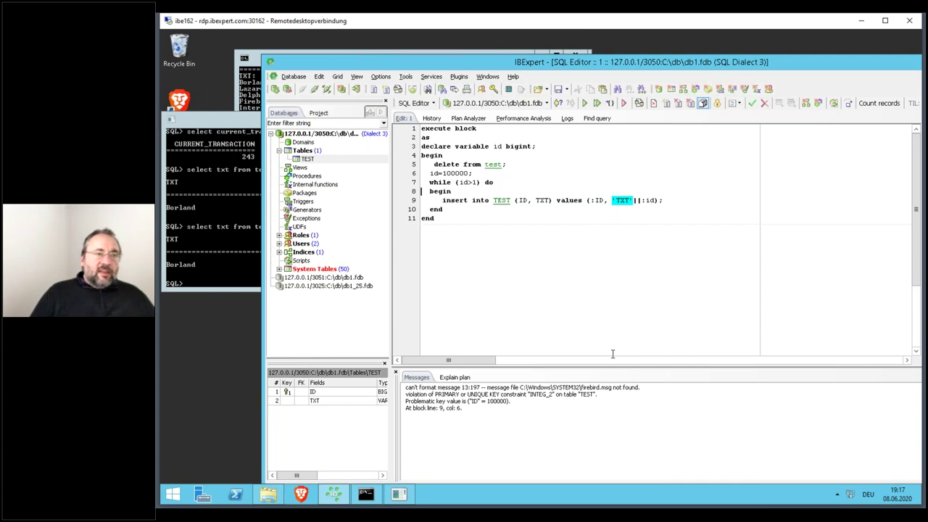
- Add a line after the insert for the id increment and run the revised block again
{"action": "key", "text": "End"}
{"action": "key", "text": "Return"}
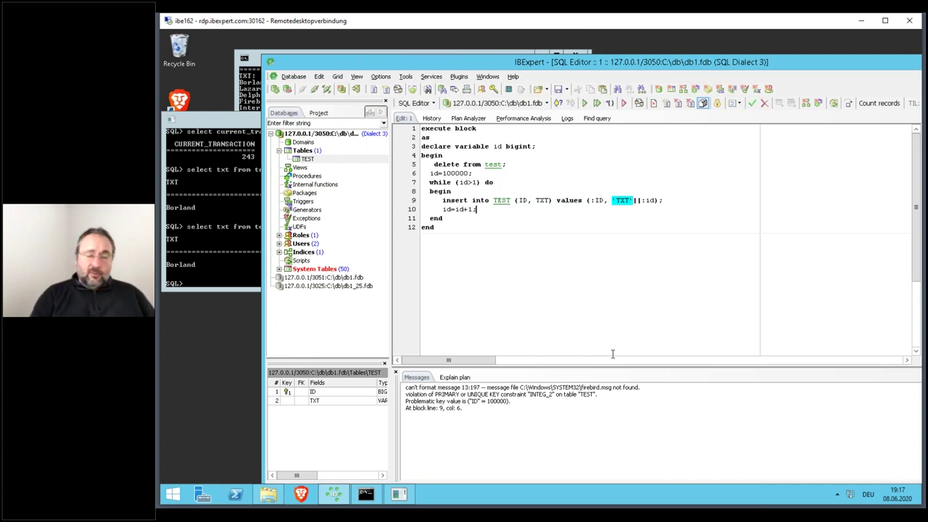
{"action": "key", "text": "F9"}
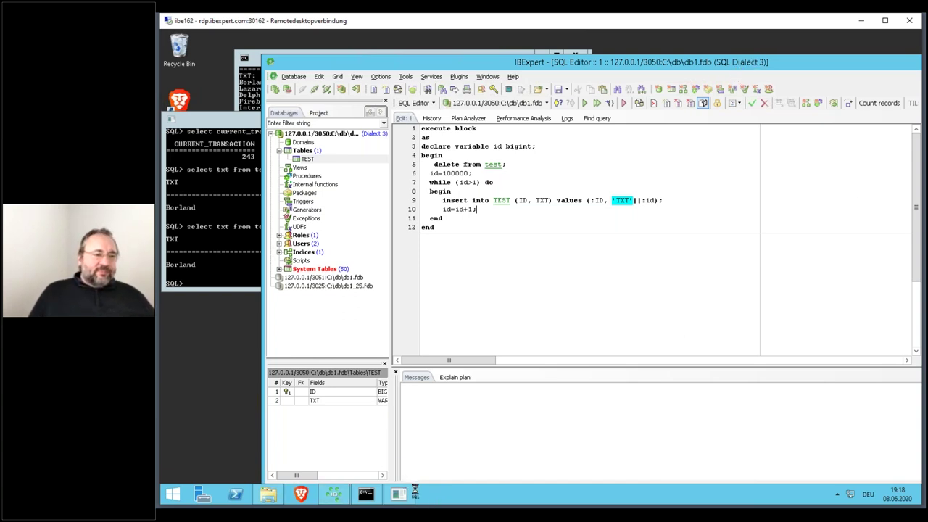
- Launch a second IBExpert instance and connect it to db1.fdb on port 3050 after a failed attempt
{"action": "left_click", "coordinate": [247, 122]}
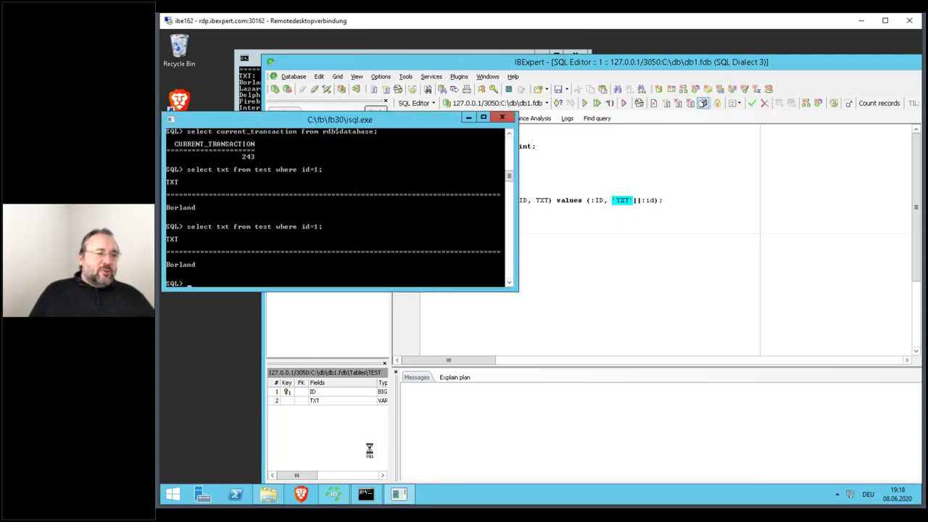
{"action": "right_click", "coordinate": [333, 494]}
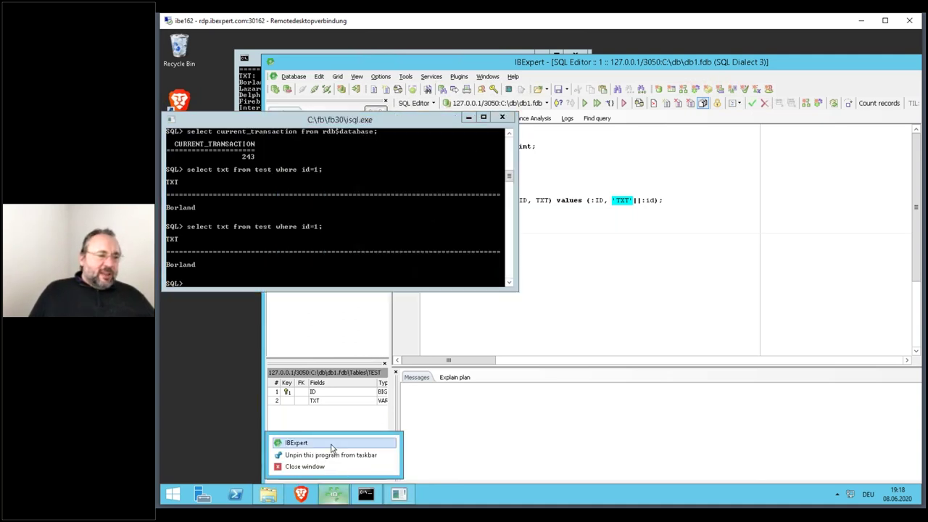
{"action": "left_click", "coordinate": [332, 444]}
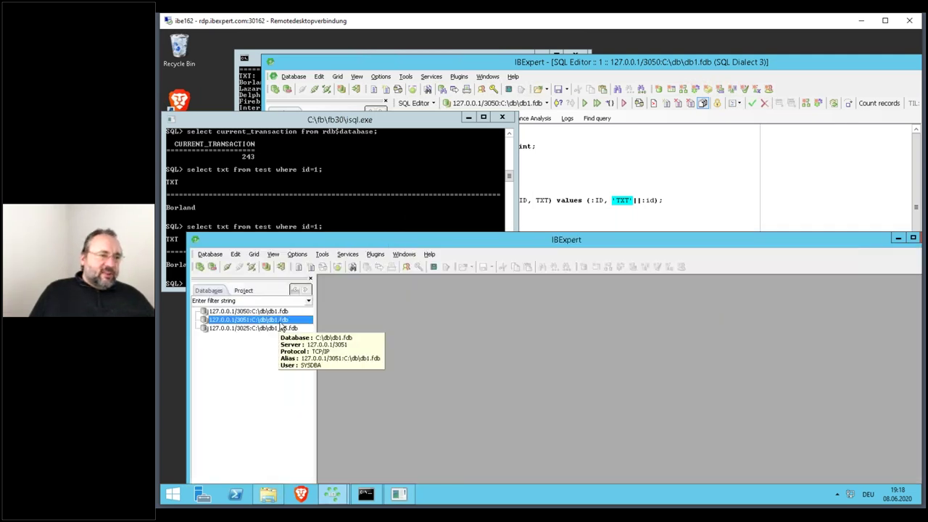
{"action": "double_click", "coordinate": [279, 324]}
{"action": "key", "text": "Return"}
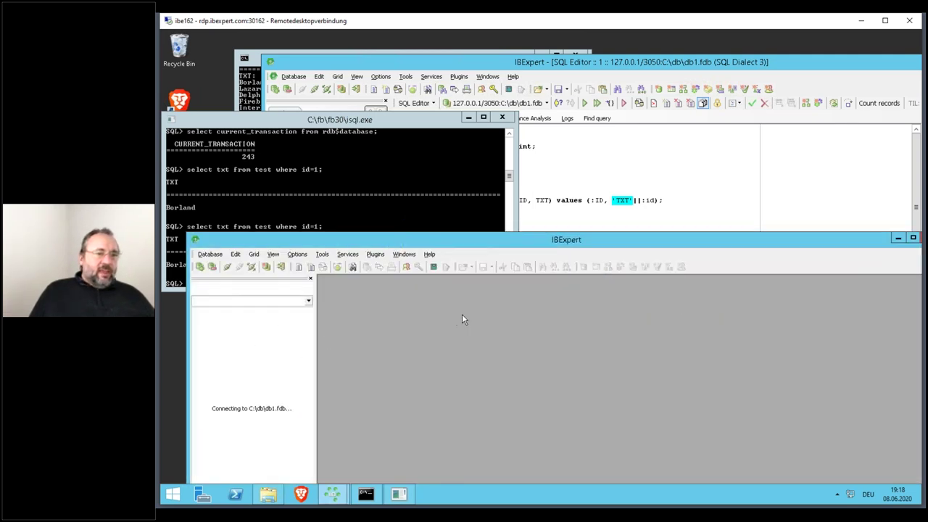
{"action": "double_click", "coordinate": [262, 313]}
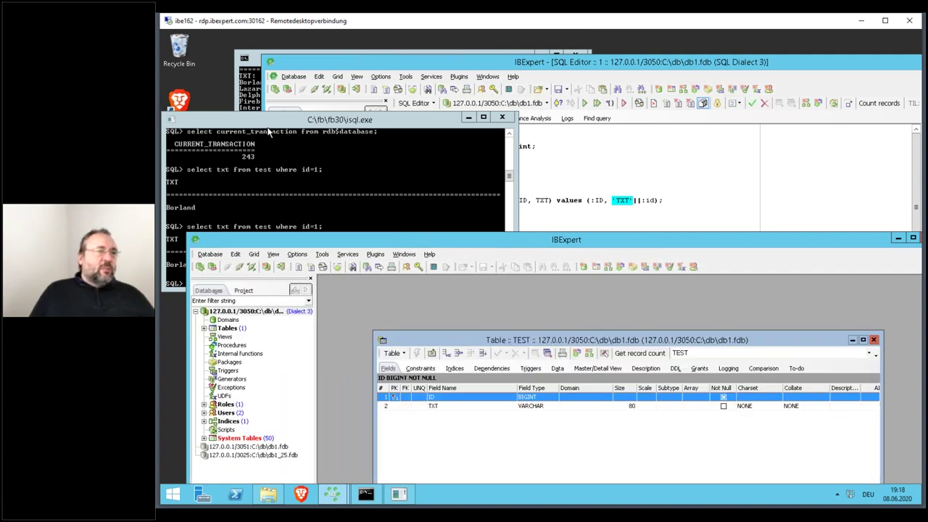
- Bring the new IBExpert window forward and open its Services menu
{"action": "left_click", "coordinate": [261, 229]}
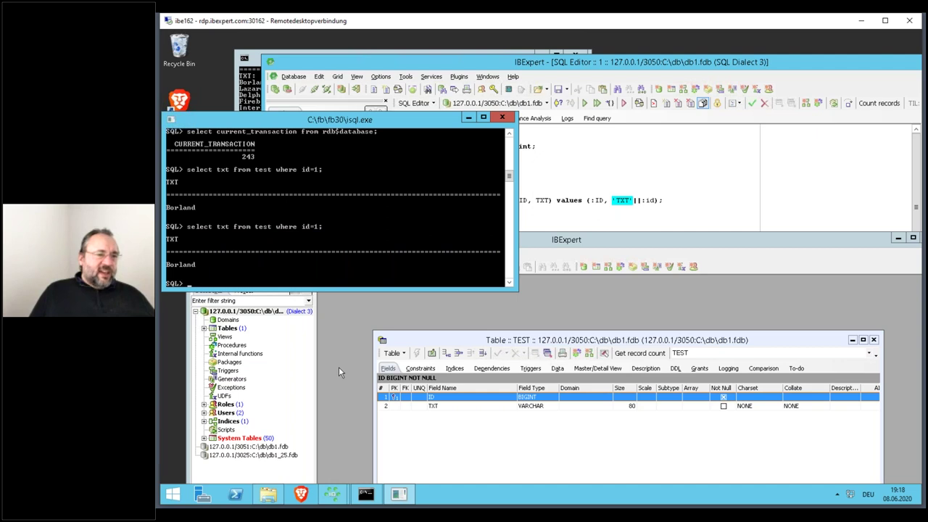
{"action": "left_click", "coordinate": [338, 367]}
{"action": "left_click", "coordinate": [347, 254]}
{"action": "left_click", "coordinate": [375, 255]}
{"action": "left_click", "coordinate": [348, 253]}
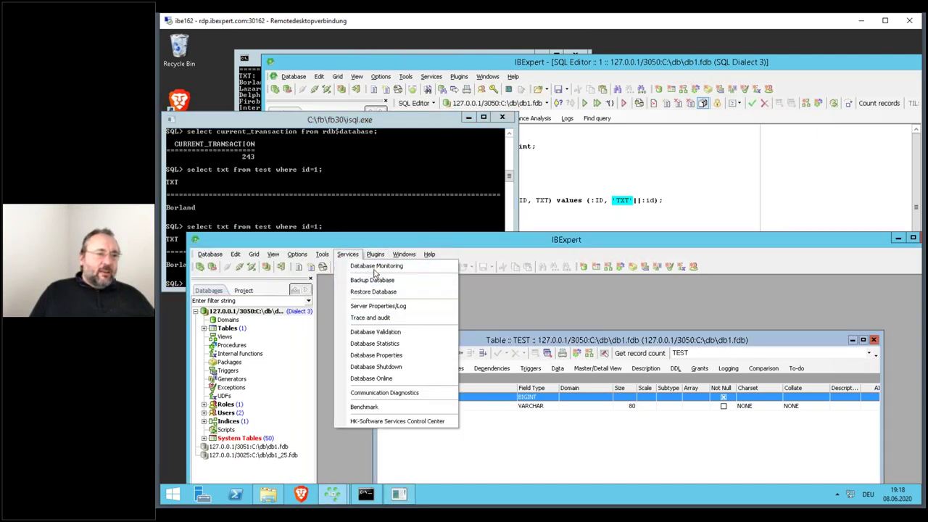
- Open the Database Monitor maximized, list Transactions, and select the third one, the big inserter
{"action": "left_click", "coordinate": [376, 267]}
{"action": "double_click", "coordinate": [401, 240]}
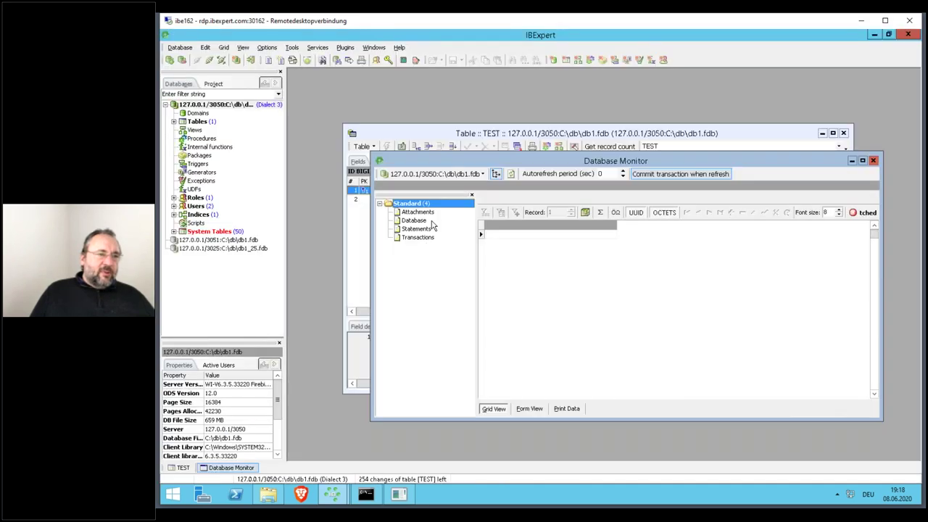
{"action": "double_click", "coordinate": [451, 160]}
{"action": "left_click", "coordinate": [331, 137]}
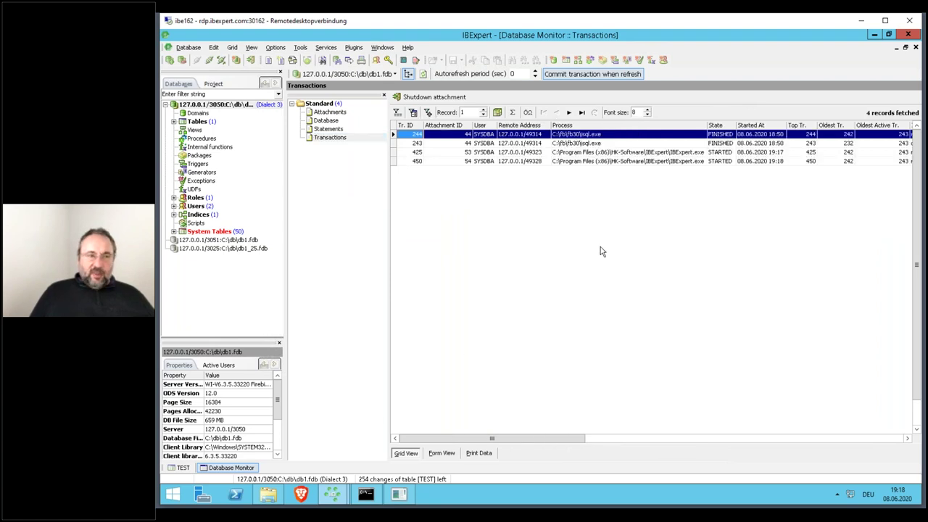
{"action": "left_click", "coordinate": [712, 439]}
{"action": "left_click", "coordinate": [817, 155]}
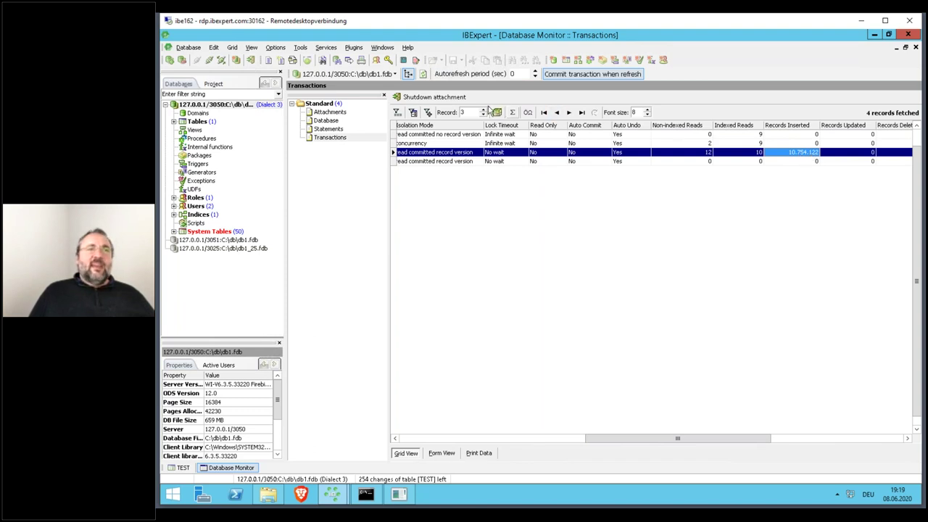
- Try shutting down that transaction's attachment, then disconnect from db1
{"action": "left_click", "coordinate": [448, 101]}
{"action": "key", "text": "Return"}
{"action": "scroll", "coordinate": [797, 160], "scroll_direction": "right", "scroll_amount": 5}
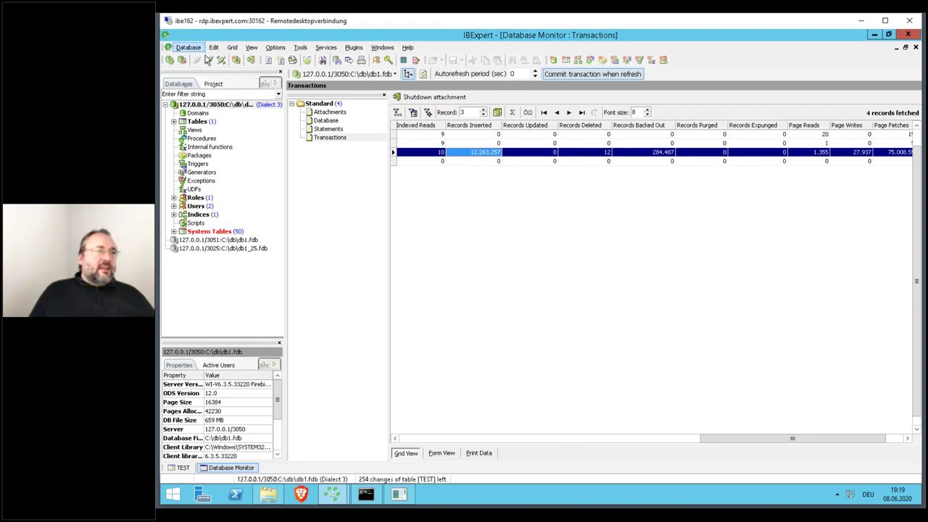
{"action": "left_click", "coordinate": [208, 61]}
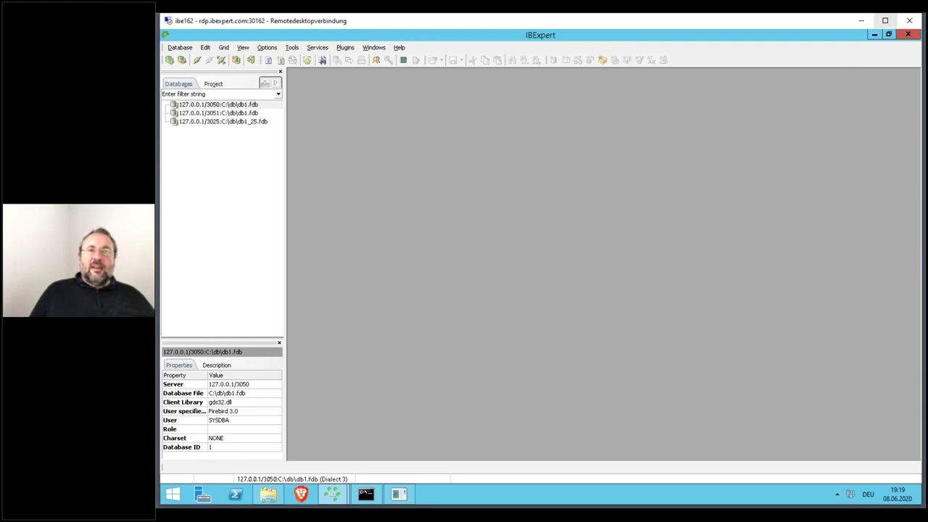
{"action": "left_click", "coordinate": [875, 38]}
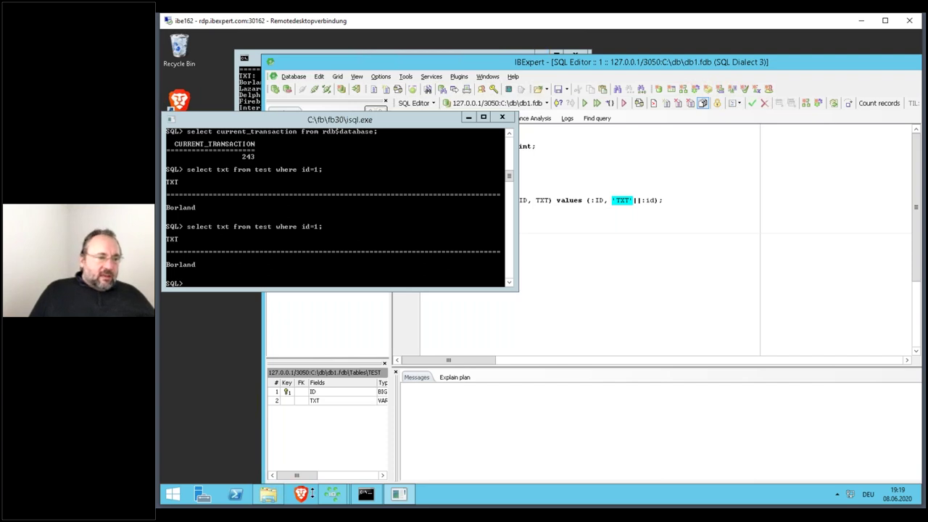
{"action": "mouse_move", "coordinate": [332, 493]}
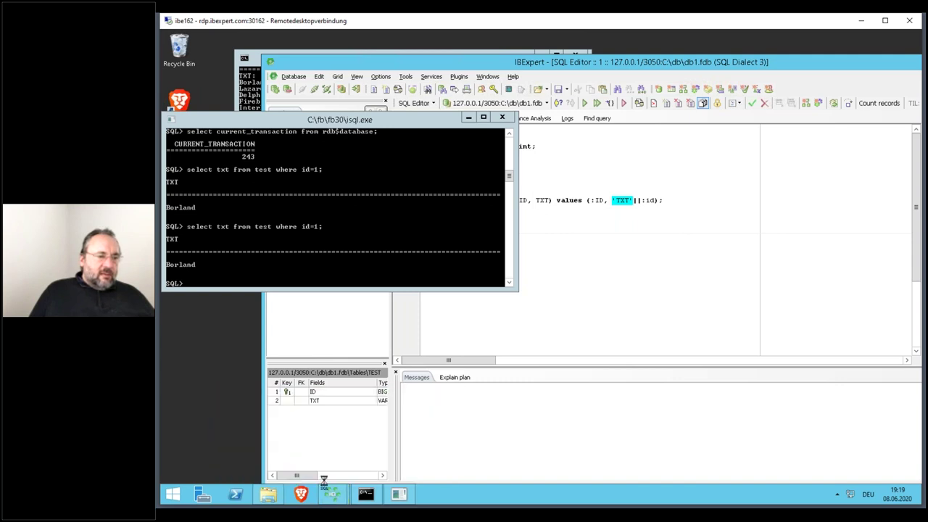
{"action": "left_click", "coordinate": [386, 441]}
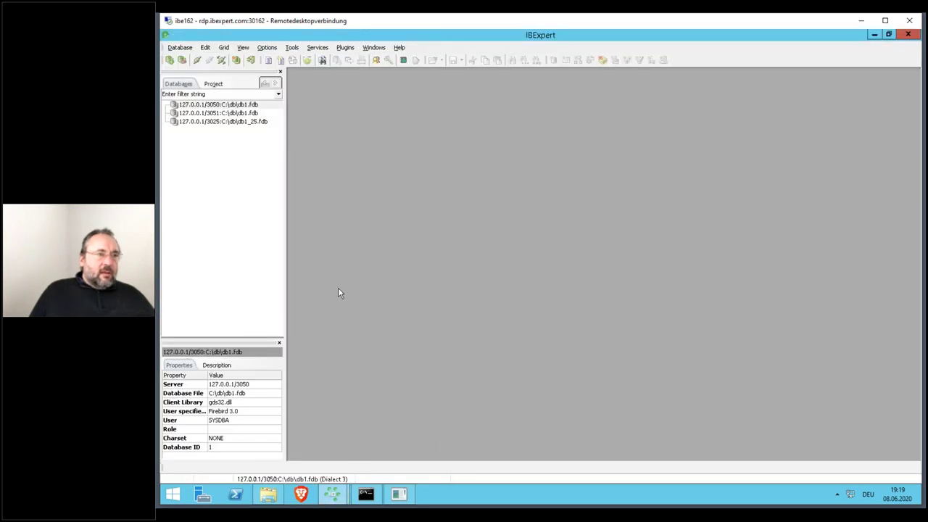
{"action": "double_click", "coordinate": [240, 105]}
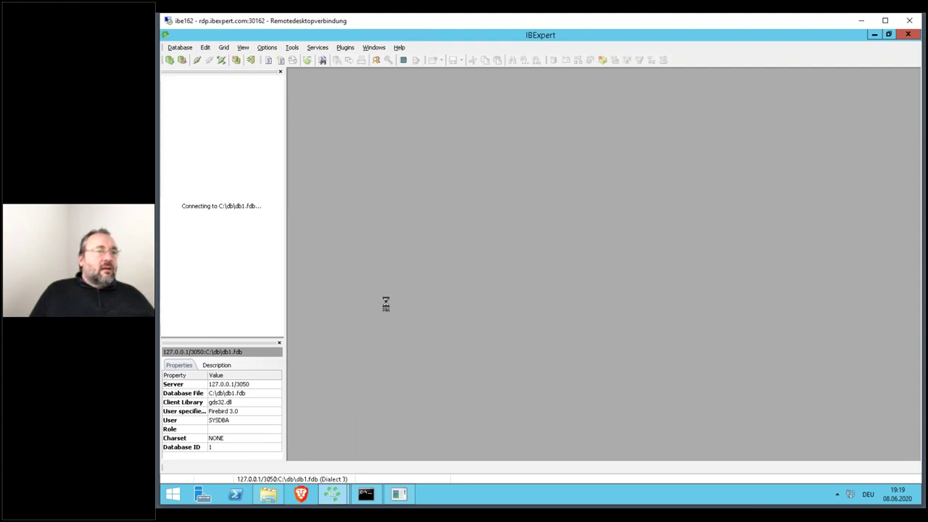
{"action": "right_click", "coordinate": [458, 499]}
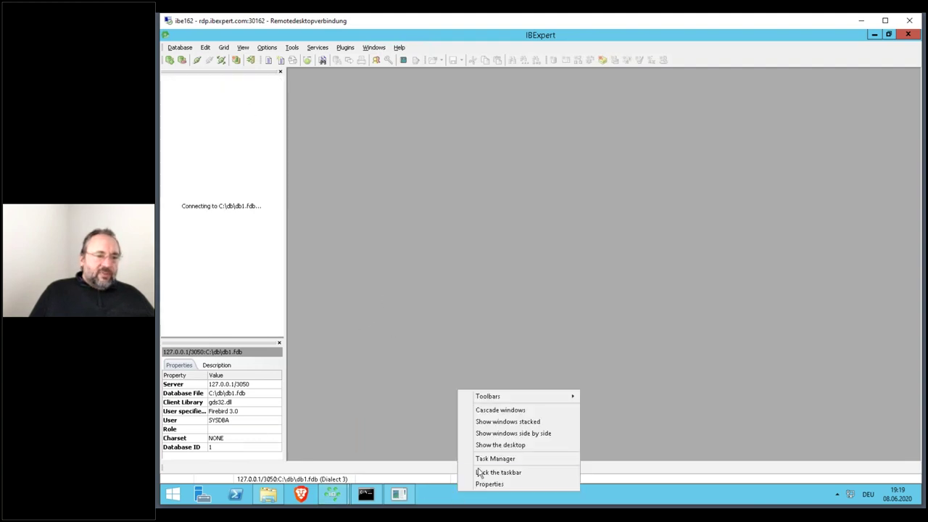
{"action": "left_click", "coordinate": [494, 458]}
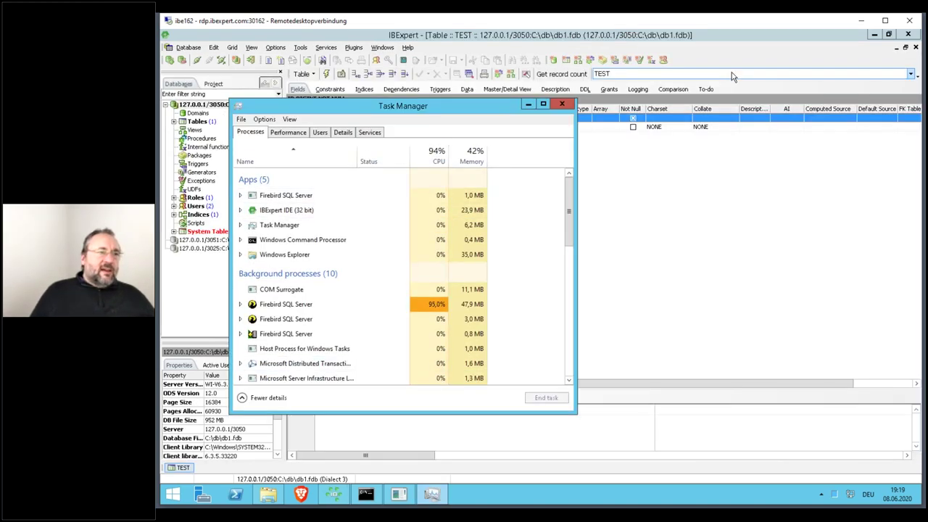
{"action": "left_click", "coordinate": [562, 104]}
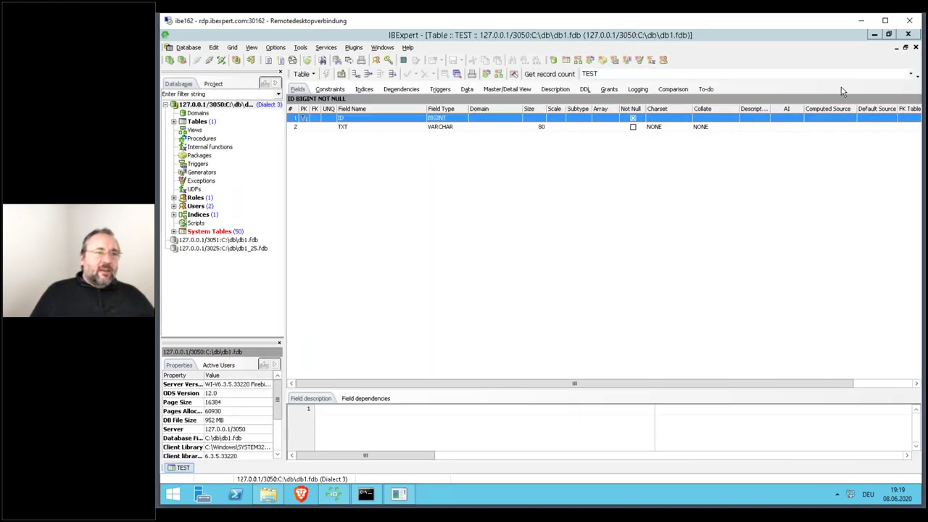
{"action": "left_click", "coordinate": [210, 60]}
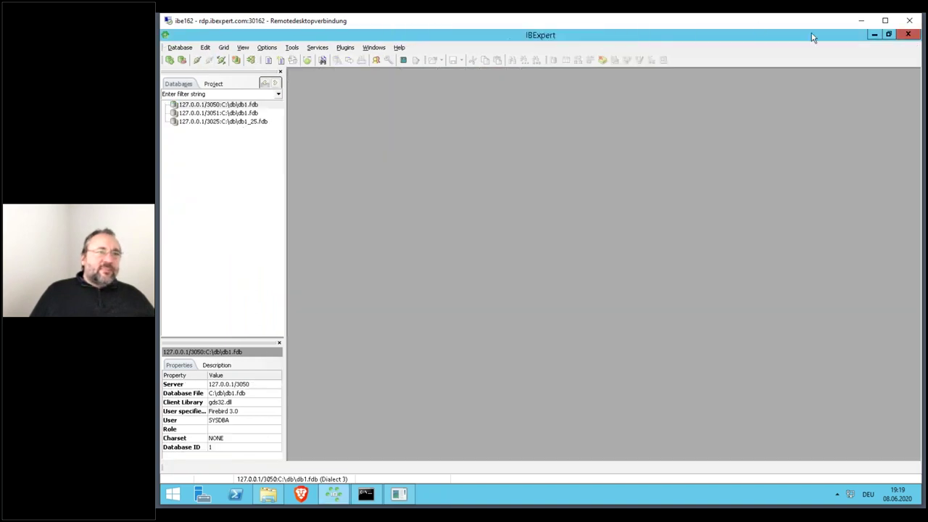
{"action": "left_click", "coordinate": [874, 34]}
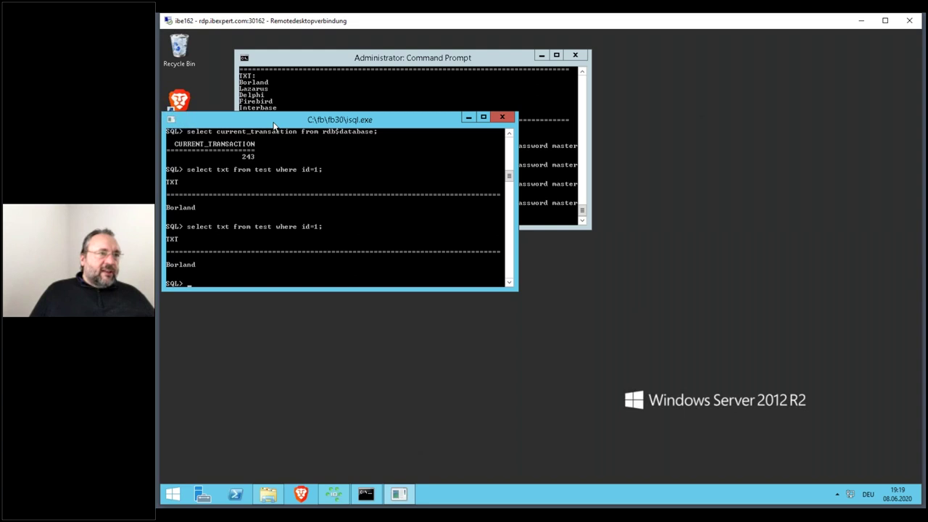
{"action": "key", "text": "Up"}
{"action": "key", "text": "Return"}
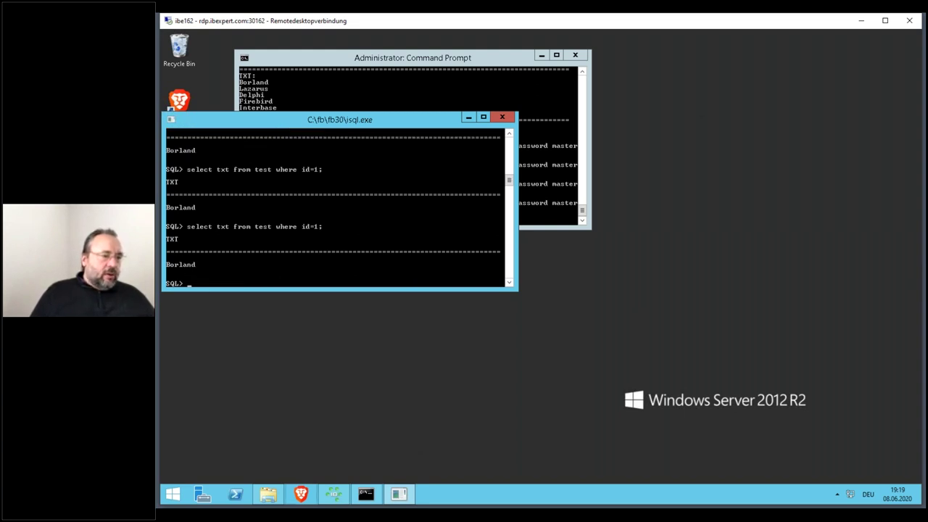
{"action": "left_click", "coordinate": [333, 494]}
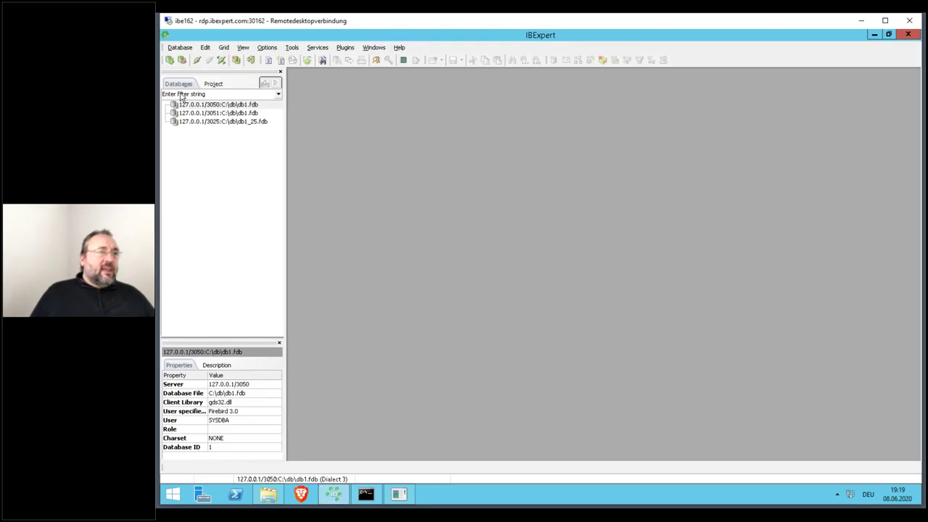
- Reconnect to db1, change id=id+1 to id=id-1 in the fill script, and run it
{"action": "double_click", "coordinate": [224, 105]}
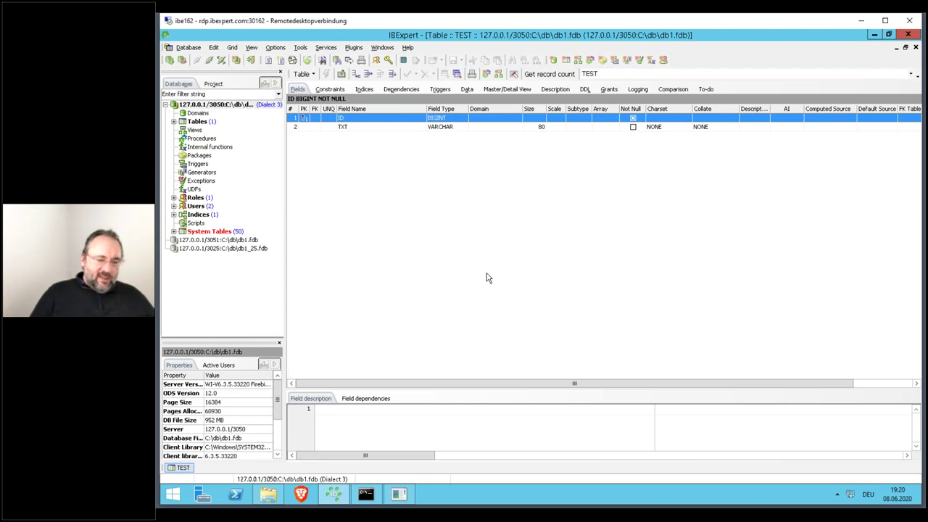
{"action": "key", "text": "F12"}
{"action": "key", "text": "Left"}
{"action": "key", "text": "Left"}
{"action": "key", "text": "BackSpace"}
{"action": "type", "text": "-"}
{"action": "key", "text": "Up"}
{"action": "key", "text": "Up"}
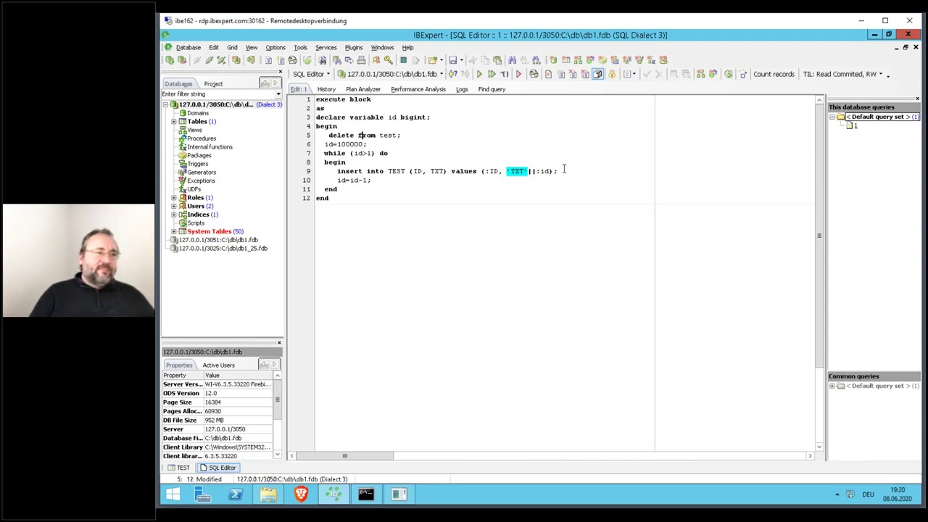
{"action": "key", "text": "F9"}
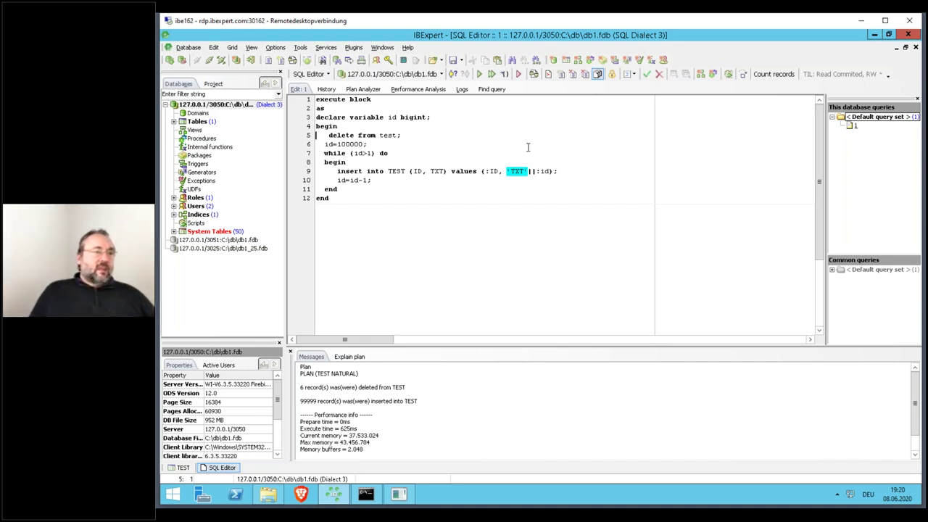
- Commit the 99,999 inserted rows and open Database Statistics for db1.fdb
{"action": "key", "text": "ctrl+alt+c"}
{"action": "left_click", "coordinate": [523, 285]}
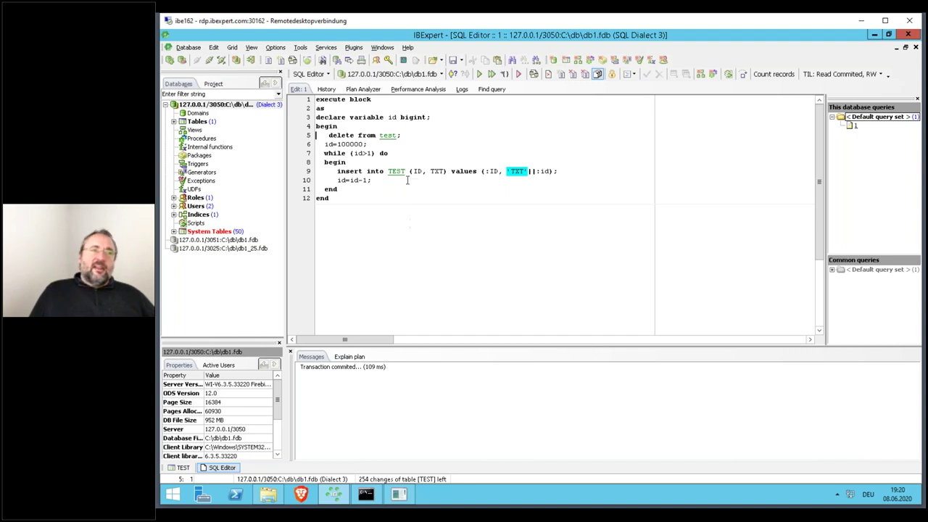
{"action": "left_click", "coordinate": [326, 47]}
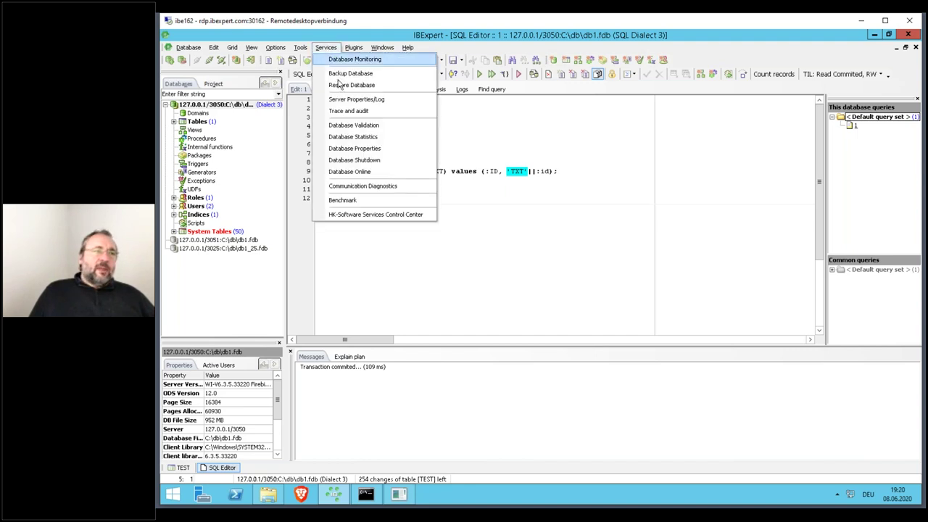
{"action": "left_click", "coordinate": [353, 136]}
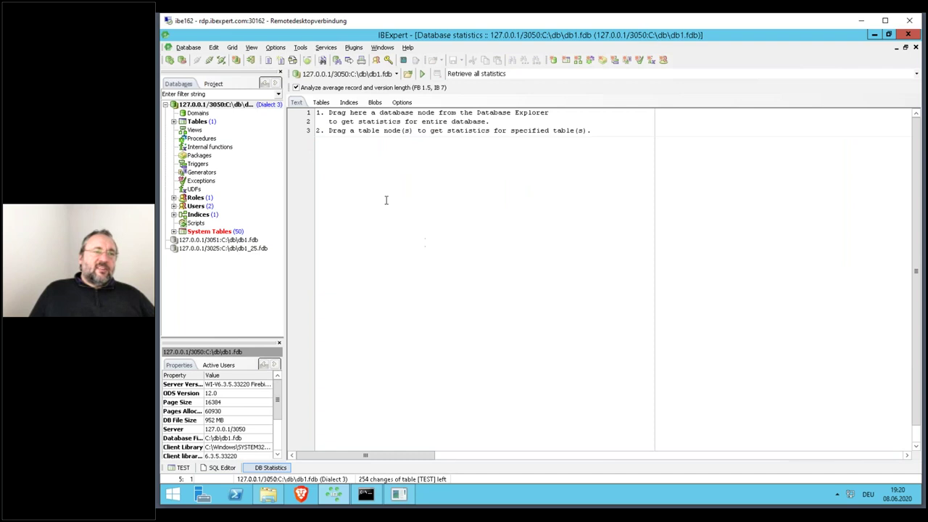
- Retrieve all statistics, view the Tables grid showing TEST with 100005 records, then disconnect
{"action": "left_click", "coordinate": [422, 74]}
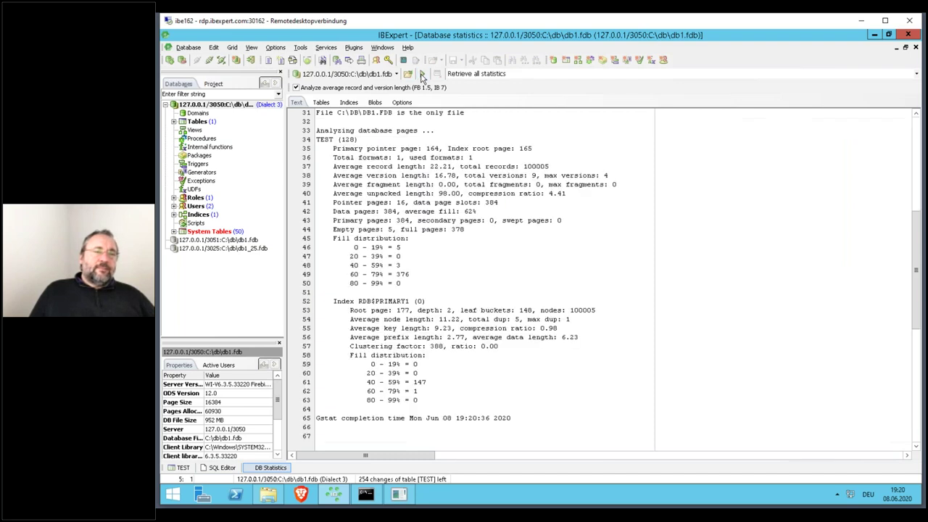
{"action": "left_click", "coordinate": [320, 104]}
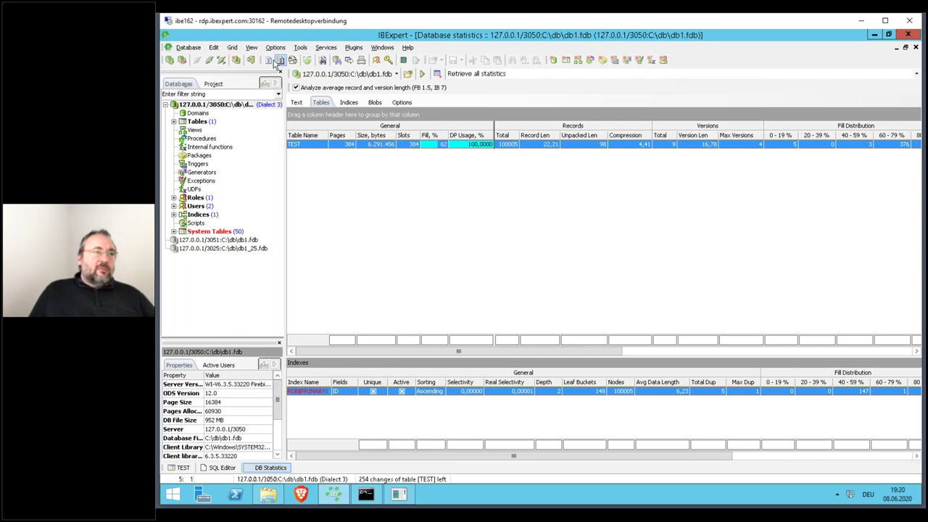
{"action": "left_click", "coordinate": [211, 61]}
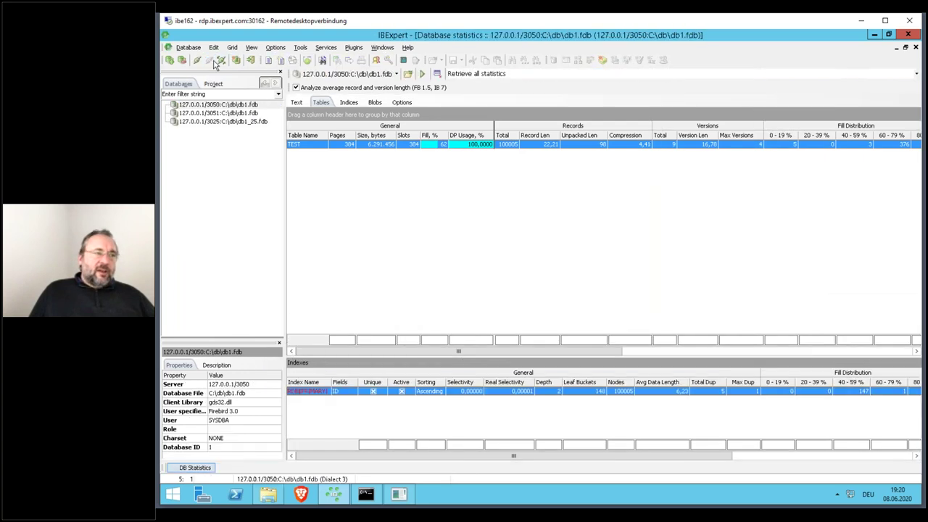
- Reconnect to db1, run the delete-and-reinsert block on TEST, and commit it
{"action": "double_click", "coordinate": [243, 107]}
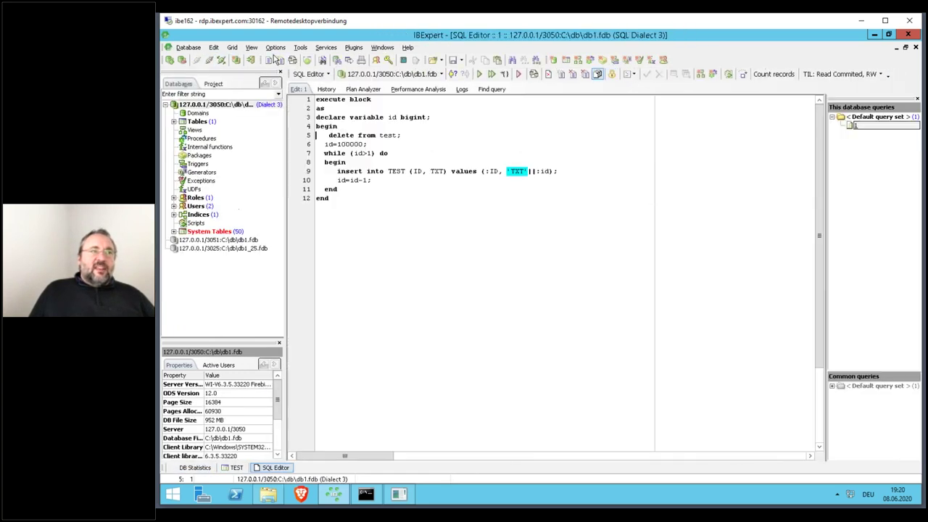
{"action": "left_click_drag", "start_coordinate": [464, 35], "coordinate": [527, 74]}
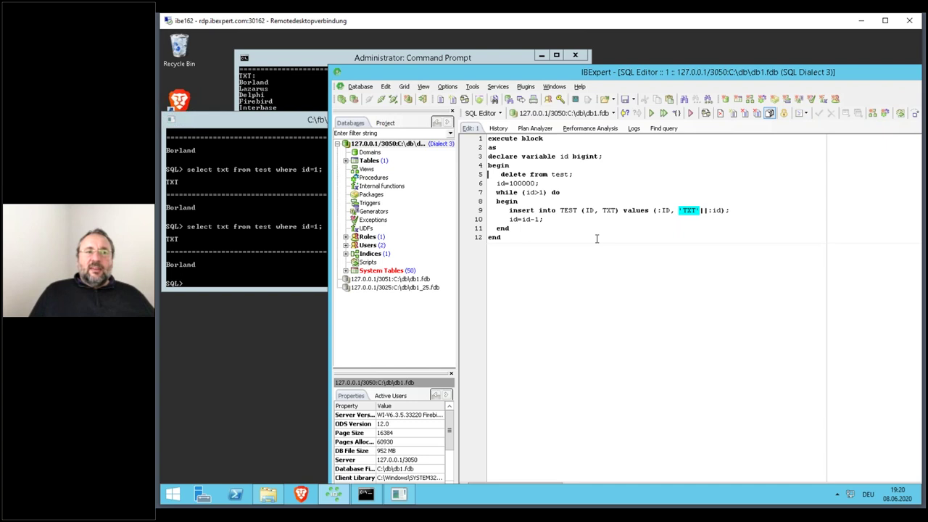
{"action": "double_click", "coordinate": [612, 73]}
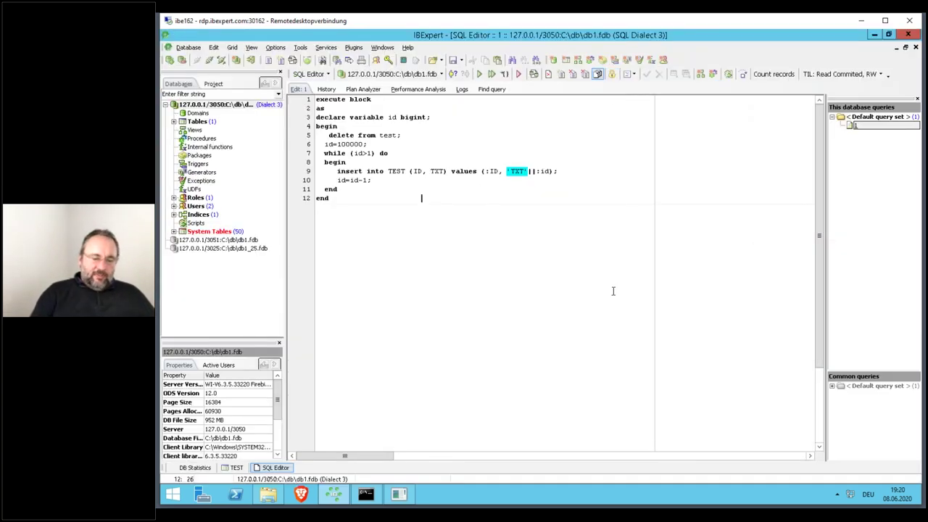
{"action": "key", "text": "F9"}
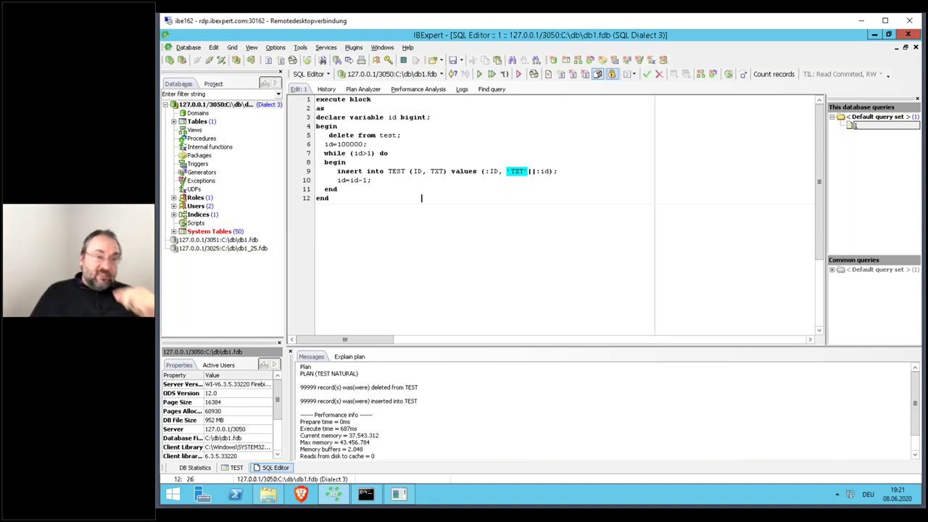
{"action": "left_click", "coordinate": [646, 74]}
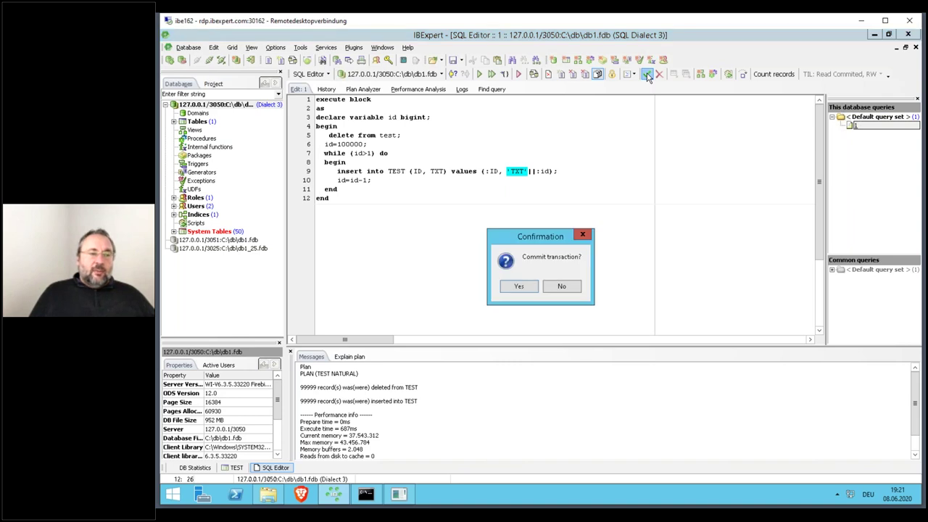
{"action": "key", "text": "Return"}
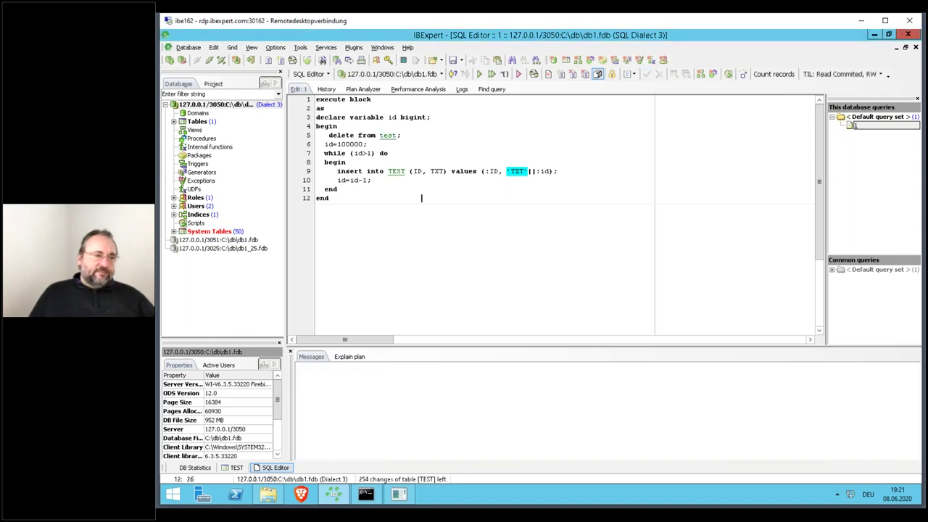
- Rerun the delete-and-reinsert block three more times, committing after each run
{"action": "key", "text": "F9"}
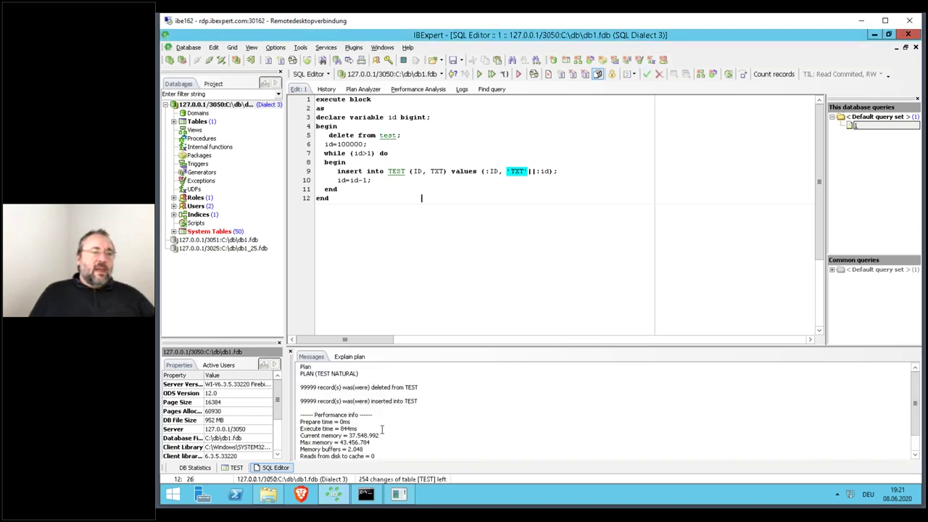
{"action": "left_click", "coordinate": [646, 75]}
{"action": "key", "text": "Return"}
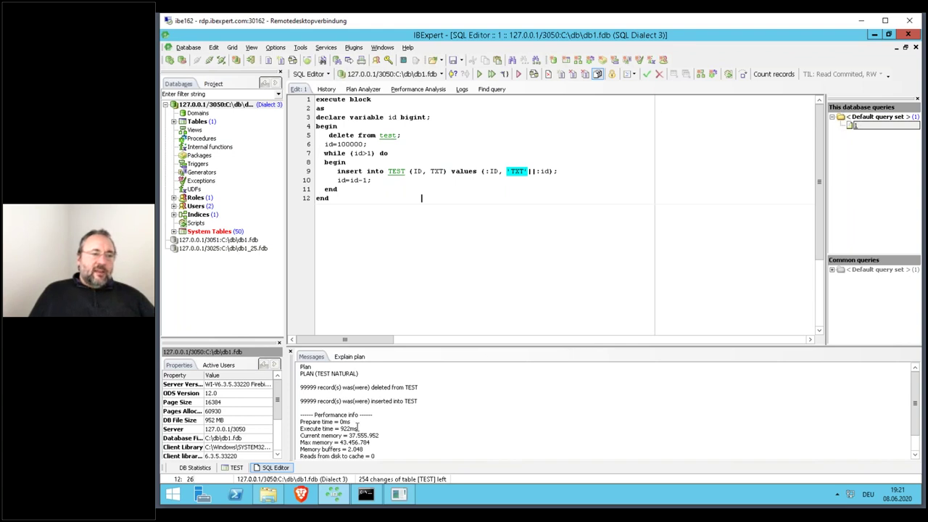
{"action": "left_click", "coordinate": [646, 74]}
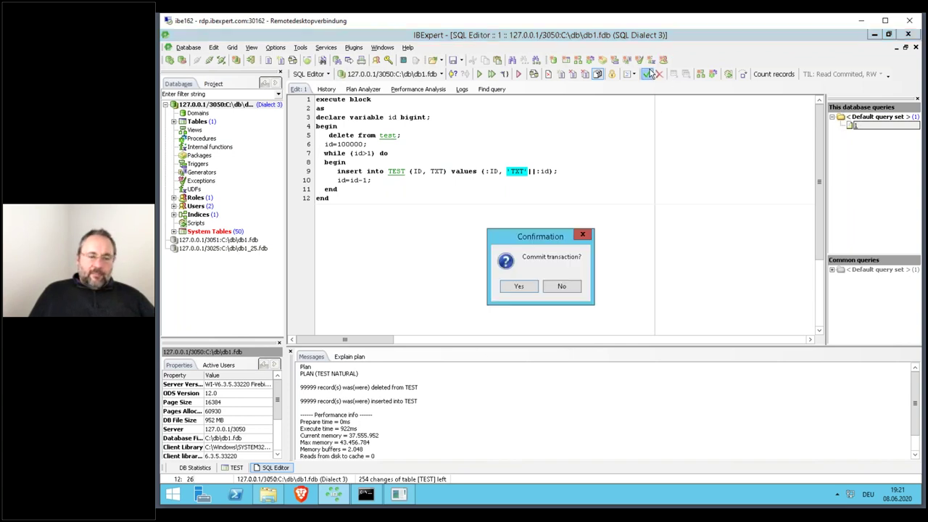
{"action": "key", "text": "Return"}
{"action": "key", "text": "F9"}
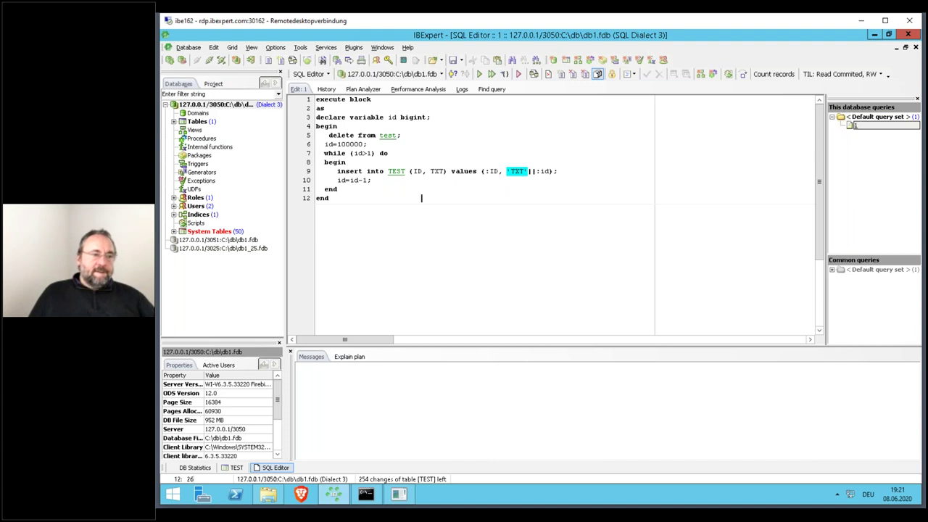
{"action": "key", "text": "ctrl+alt+c"}
{"action": "key", "text": "Return"}
{"action": "key", "text": "F9"}
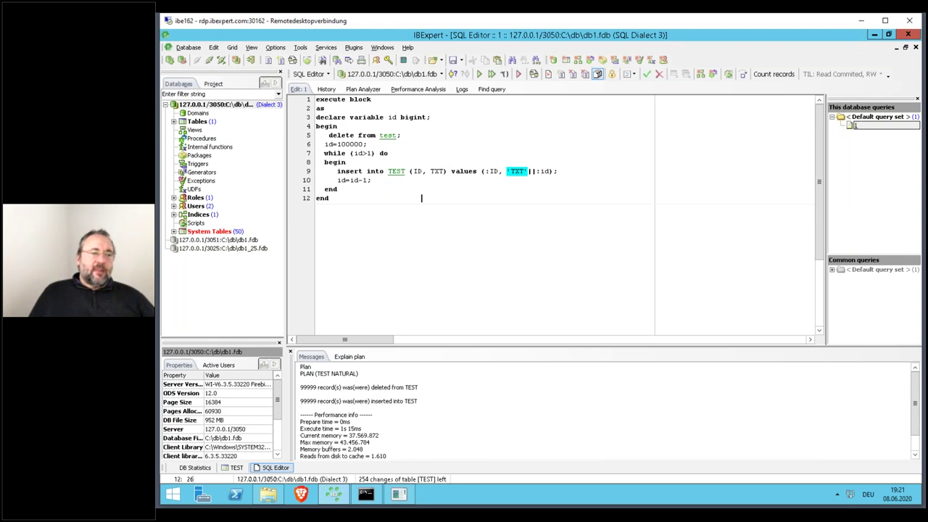
{"action": "key", "text": "ctrl+alt+c"}
{"action": "key", "text": "Return"}
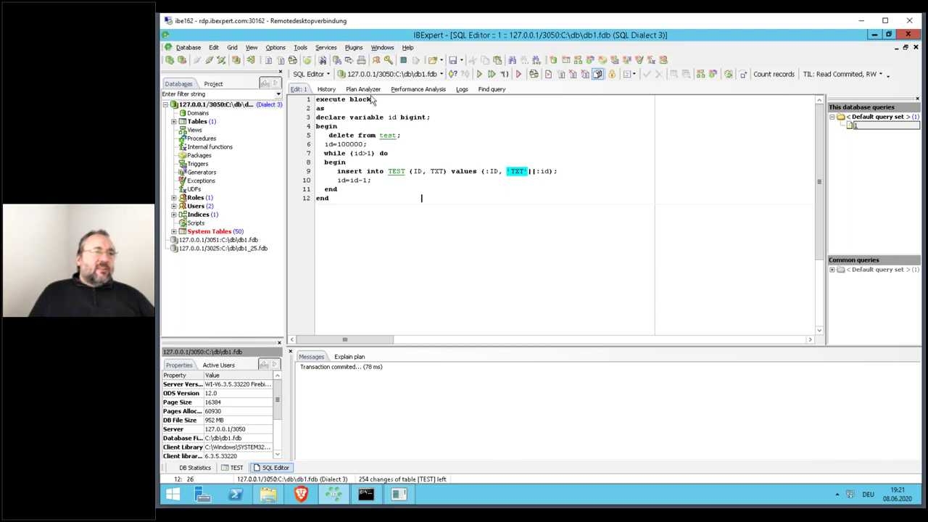
- Open a new Database Statistics view, retrieve all statistics, and show the Tables grid (TEST: 600000 records, 2280 pages)
{"action": "left_click", "coordinate": [326, 47]}
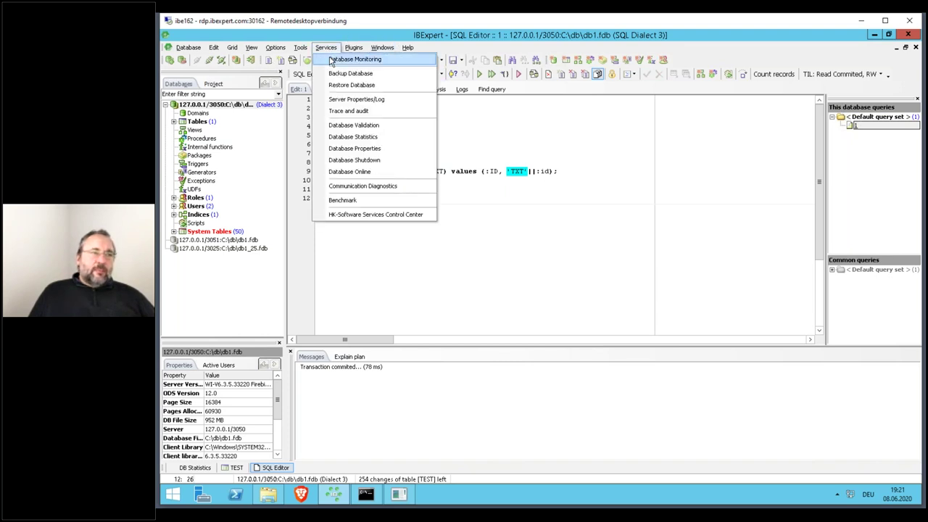
{"action": "left_click", "coordinate": [347, 136]}
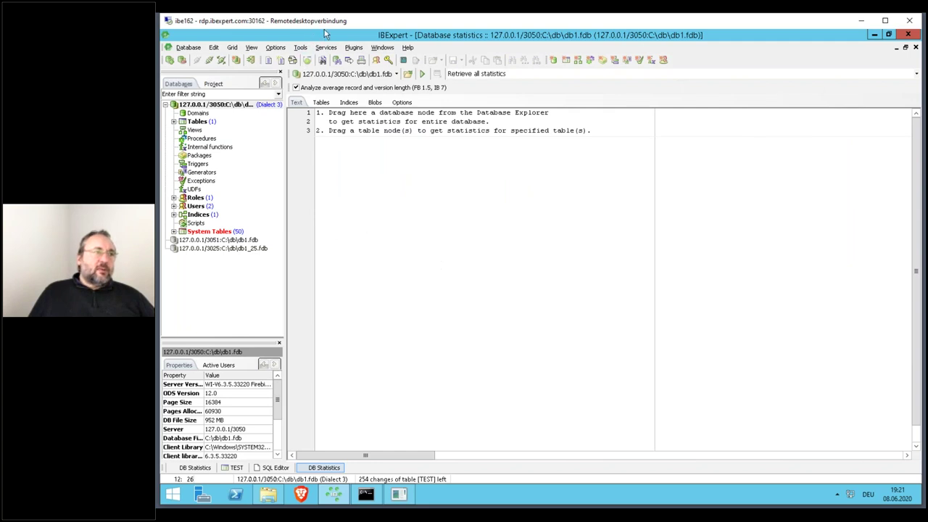
{"action": "double_click", "coordinate": [642, 40]}
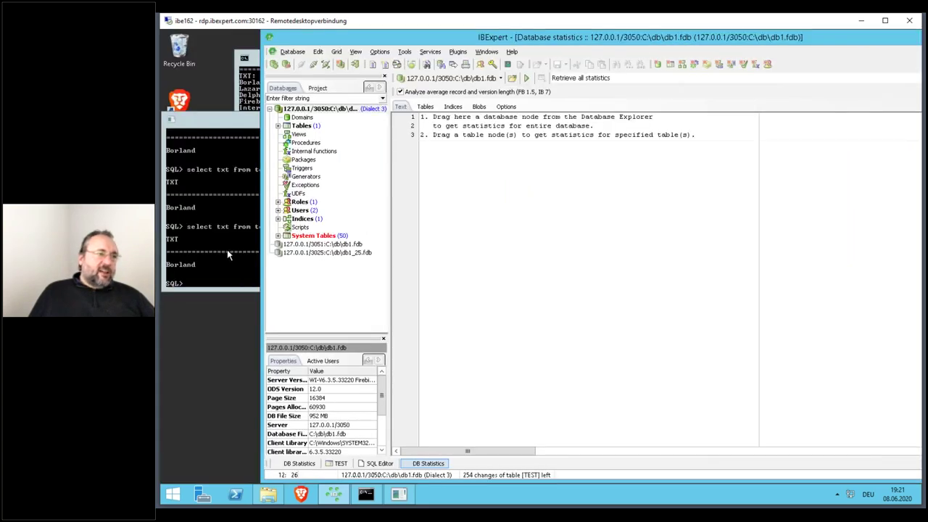
{"action": "left_click", "coordinate": [227, 254]}
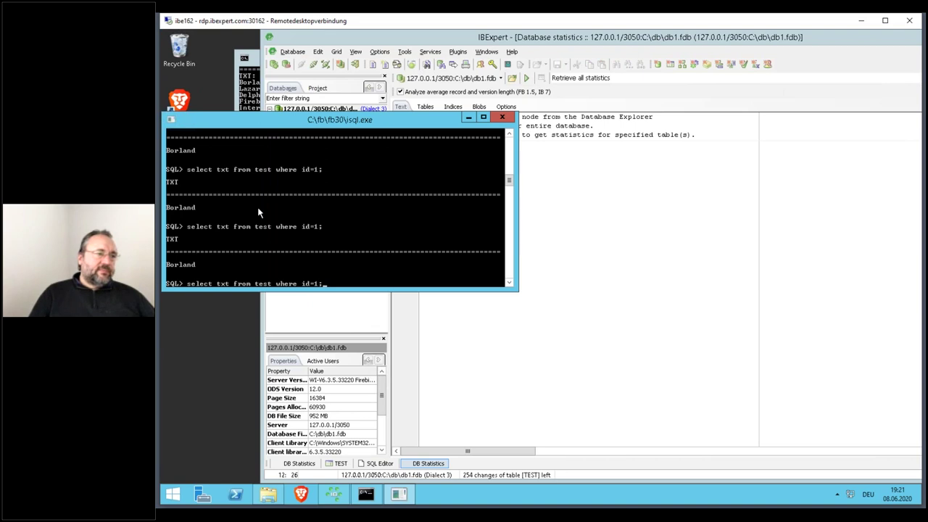
{"action": "left_click", "coordinate": [575, 140]}
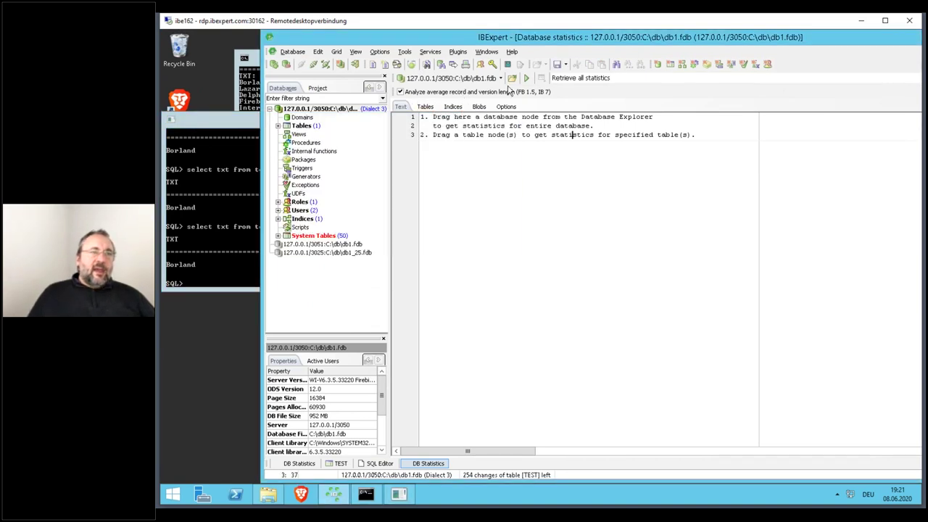
{"action": "left_click", "coordinate": [526, 78]}
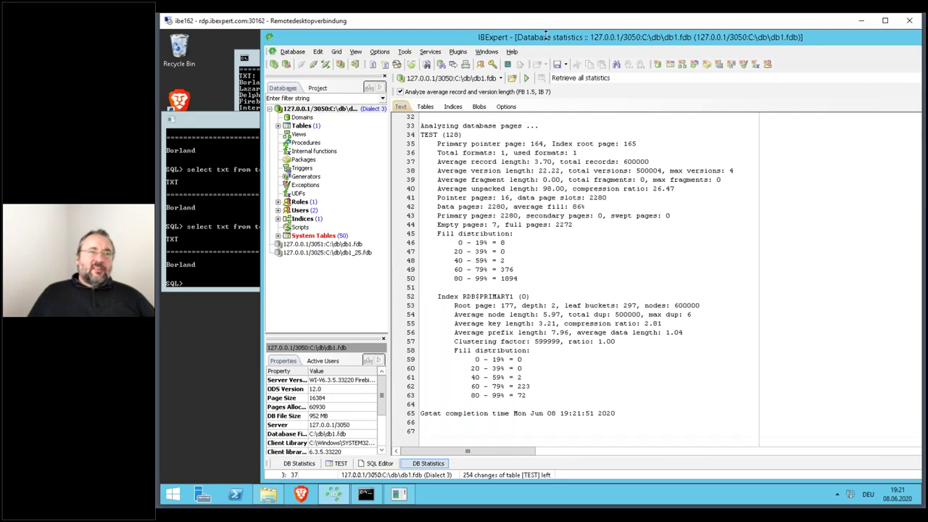
{"action": "double_click", "coordinate": [545, 36]}
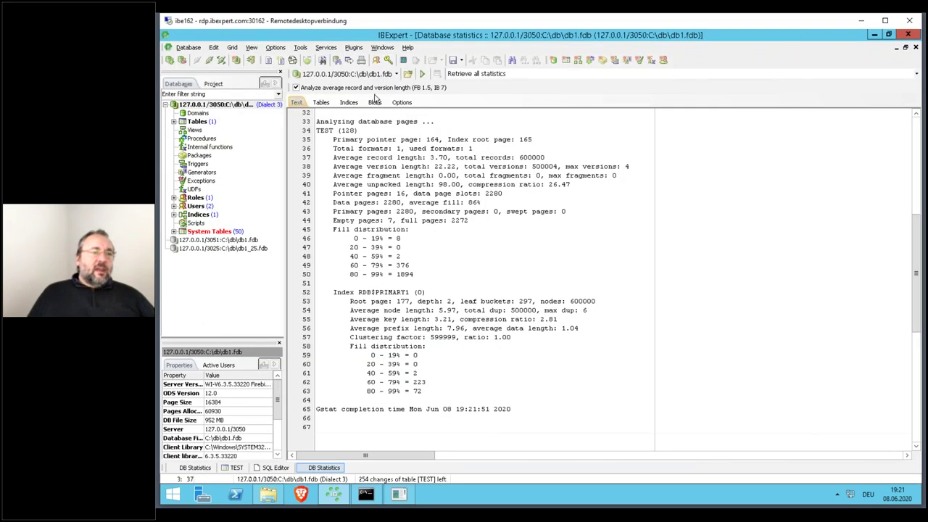
{"action": "left_click", "coordinate": [322, 103]}
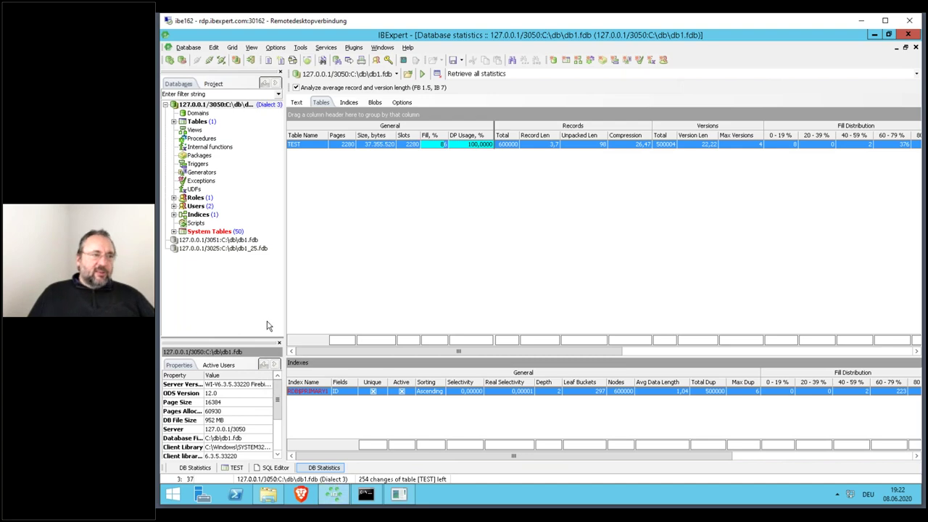
- Open the TEST table, check that its record count is 99,999, and close the editor
{"action": "double_click", "coordinate": [239, 122]}
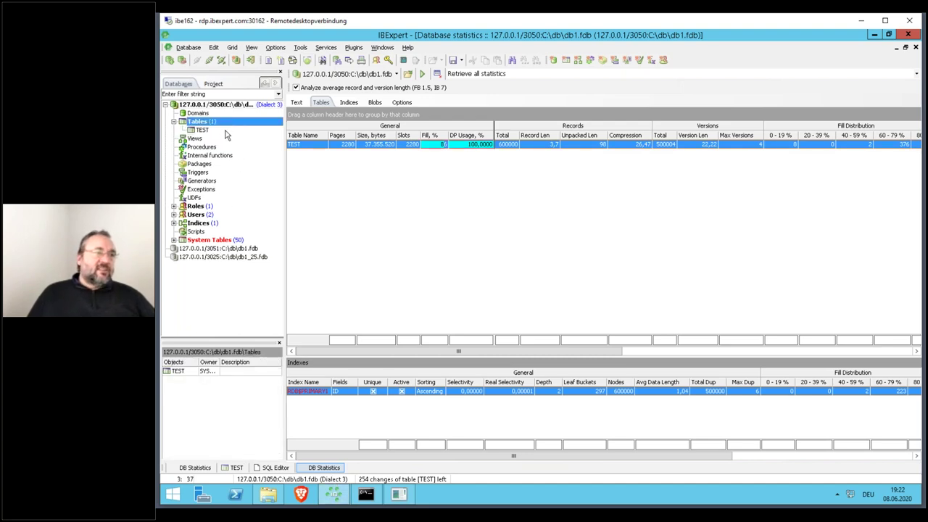
{"action": "double_click", "coordinate": [226, 130]}
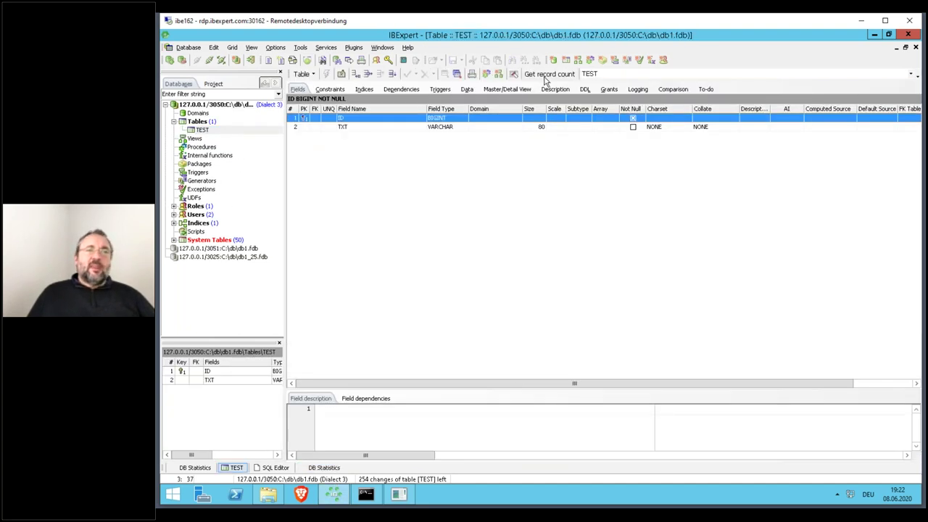
{"action": "left_click", "coordinate": [540, 74]}
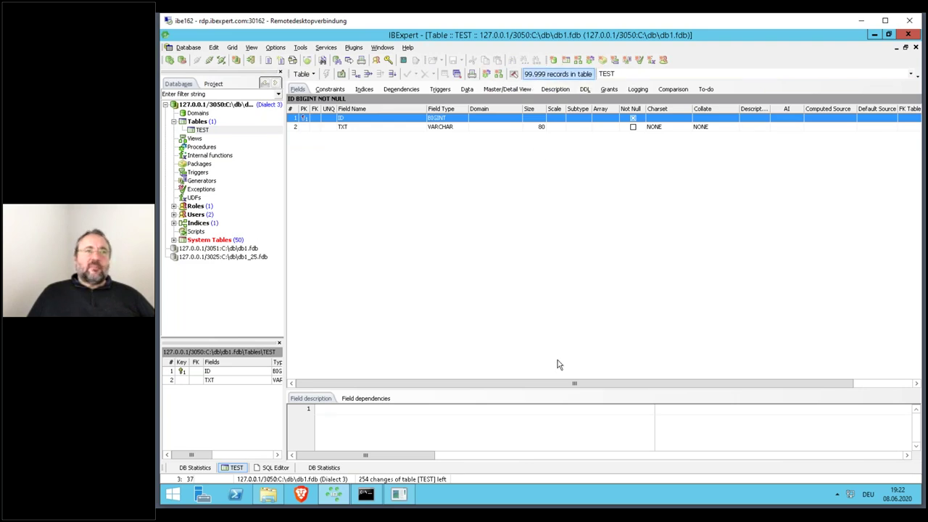
{"action": "key", "text": "ctrl+F4"}
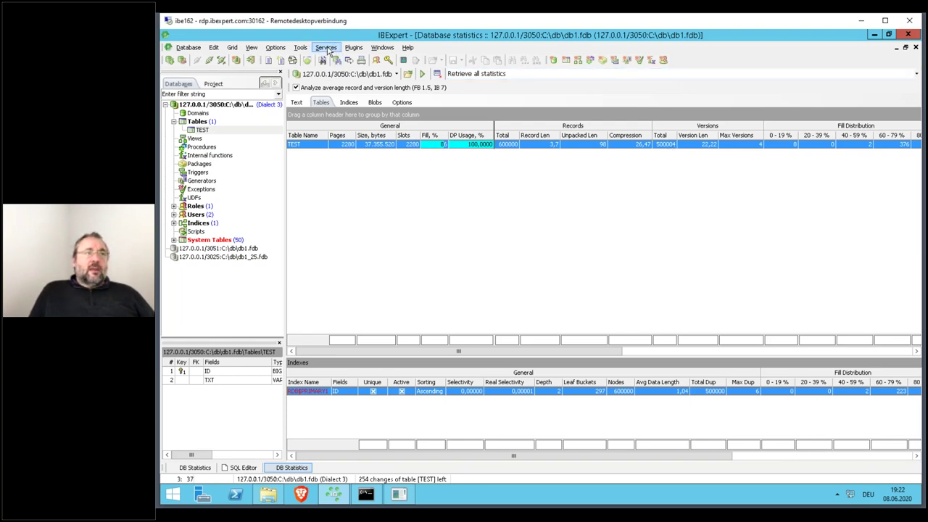
- Open DB1.FDB in Database Inside and inspect TEST's pointer page 164
{"action": "left_click", "coordinate": [300, 48]}
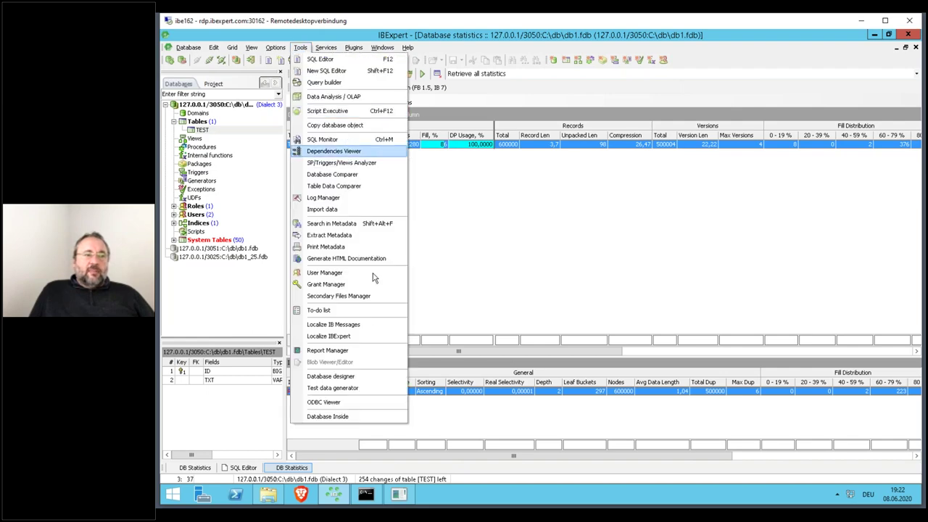
{"action": "left_click", "coordinate": [359, 418]}
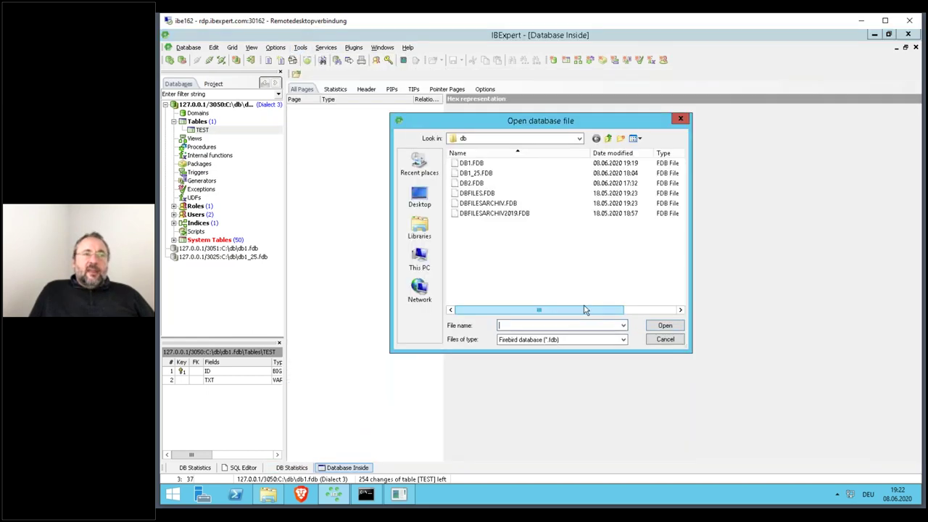
{"action": "left_click", "coordinate": [478, 163]}
{"action": "double_click", "coordinate": [478, 164]}
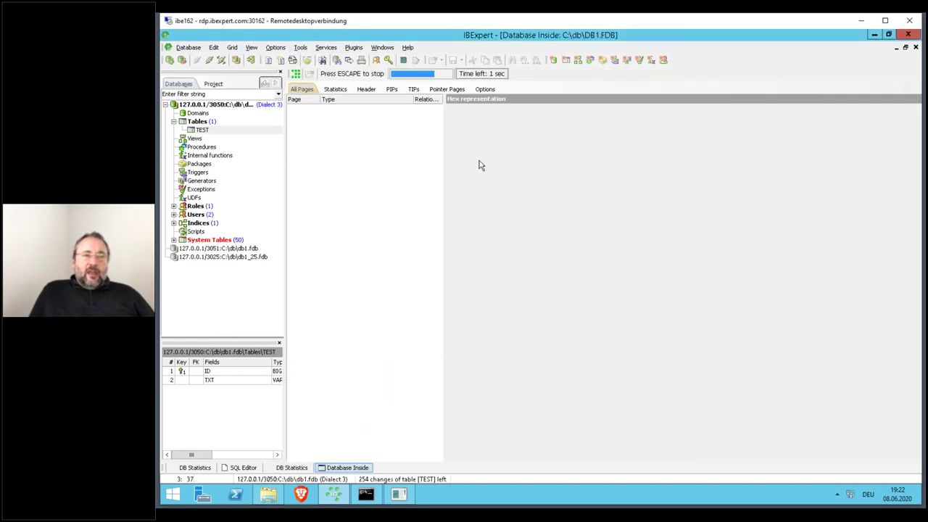
{"action": "scroll", "coordinate": [440, 119], "scroll_direction": "down", "scroll_amount": 10}
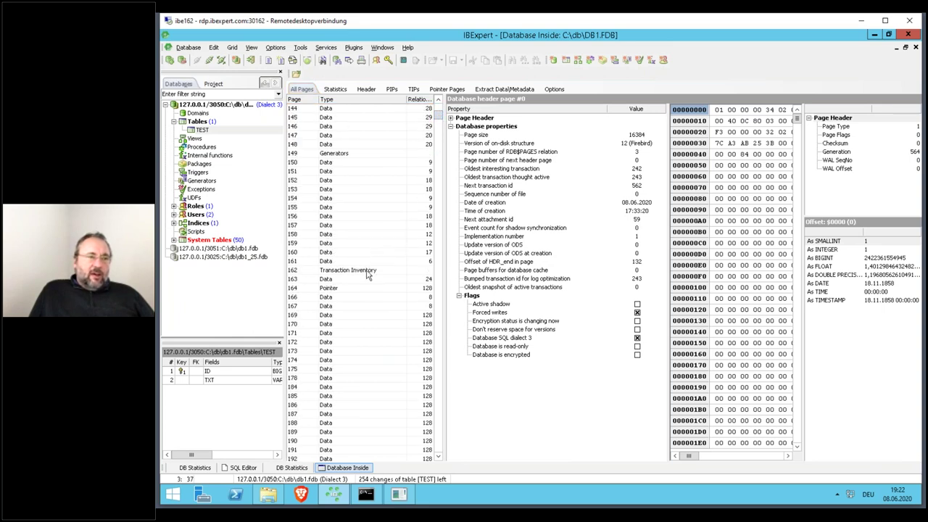
{"action": "left_click", "coordinate": [368, 290]}
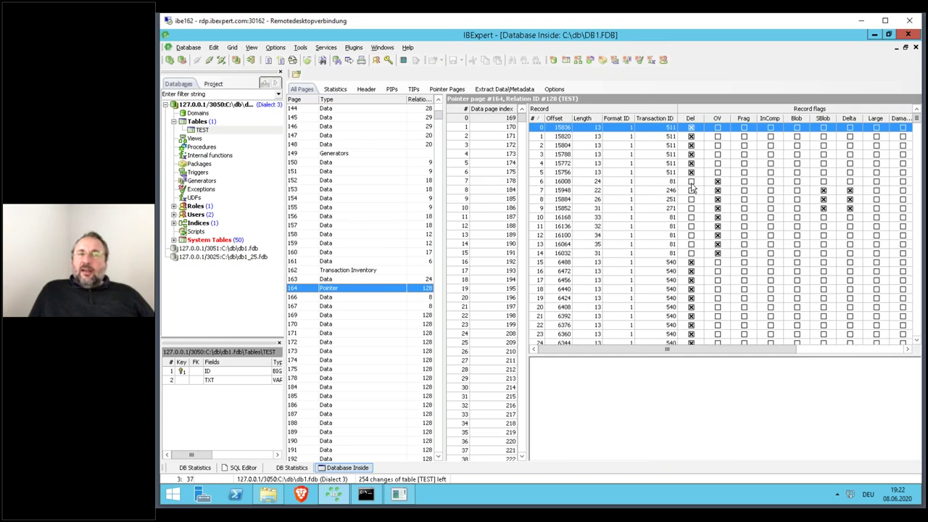
- Review records 15 and 16 at offsets 6488 and 6472, then disconnect db1
{"action": "left_click_drag", "start_coordinate": [780, 354], "coordinate": [923, 338]}
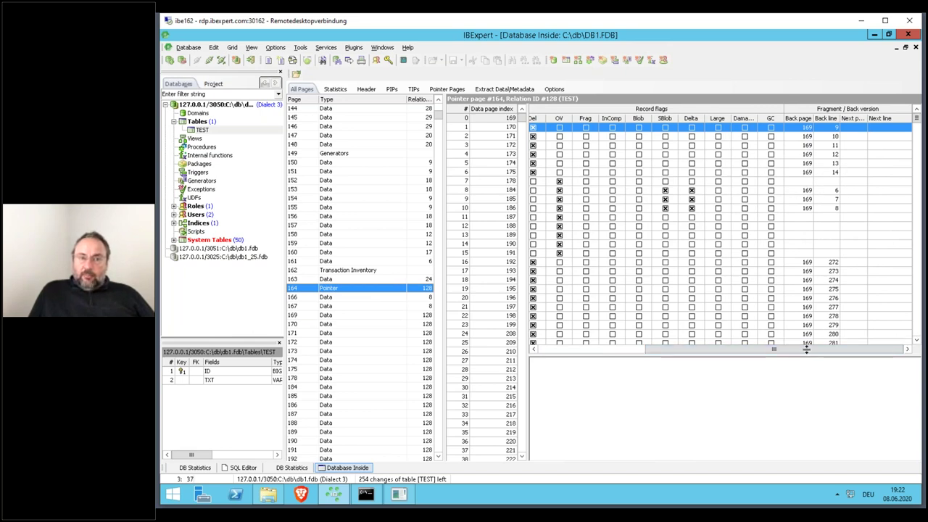
{"action": "left_click_drag", "start_coordinate": [810, 352], "coordinate": [621, 351]}
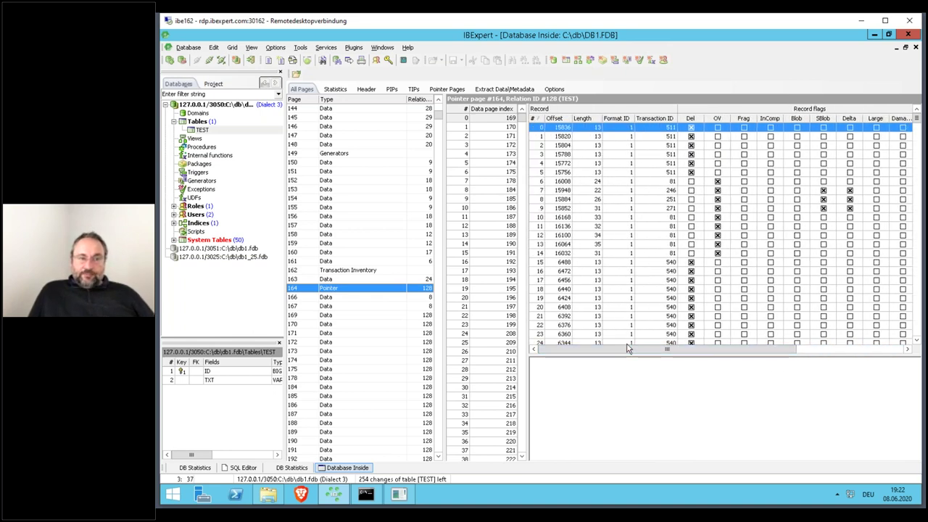
{"action": "left_click", "coordinate": [592, 262]}
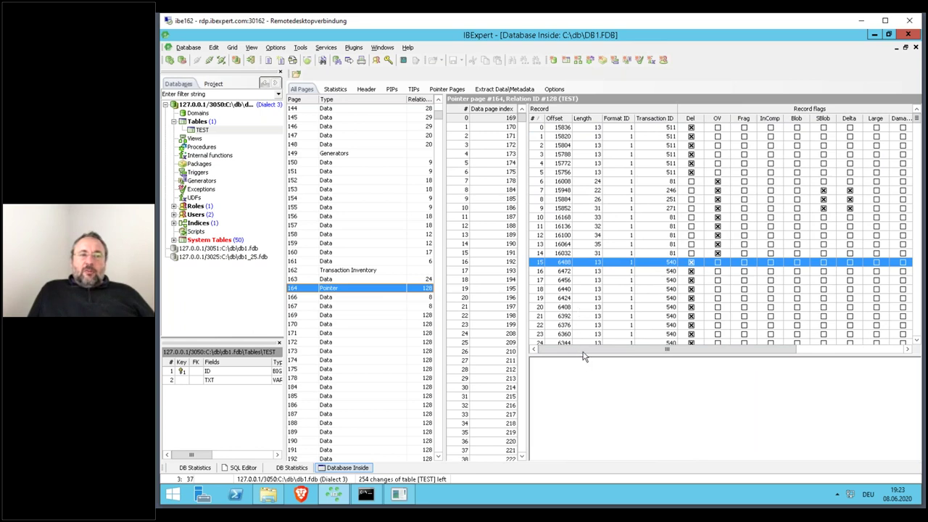
{"action": "left_click", "coordinate": [596, 273]}
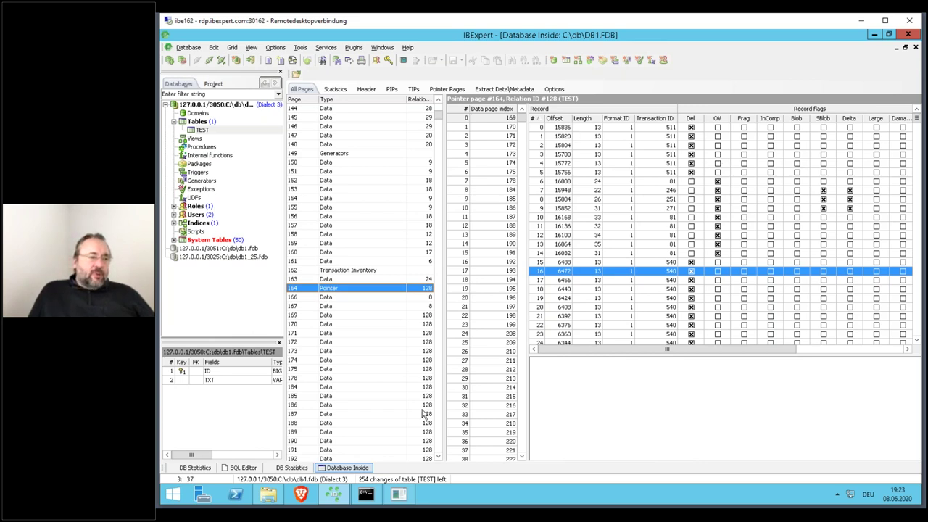
{"action": "left_click", "coordinate": [219, 105]}
{"action": "left_click", "coordinate": [209, 62]}
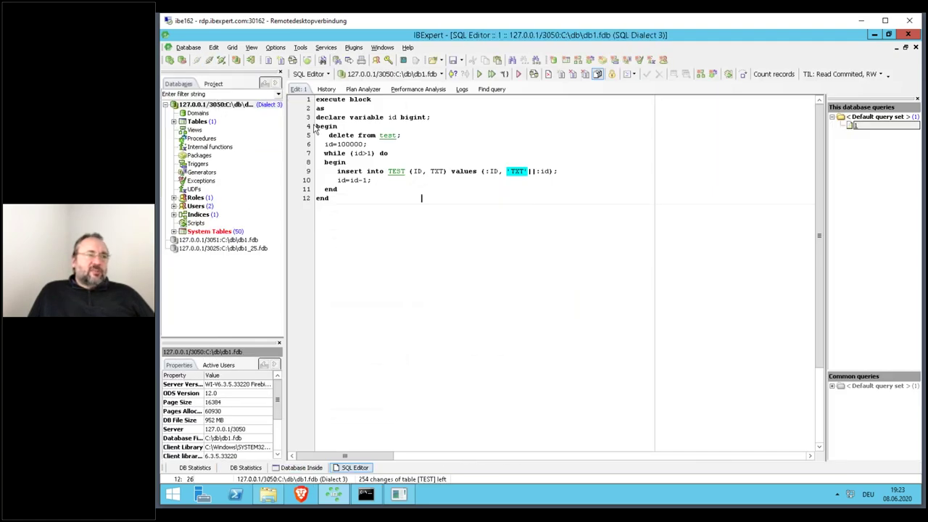
- Run Database Validation on db1.fdb with only Sweep Database checked, confirming the login
{"action": "left_click", "coordinate": [327, 48]}
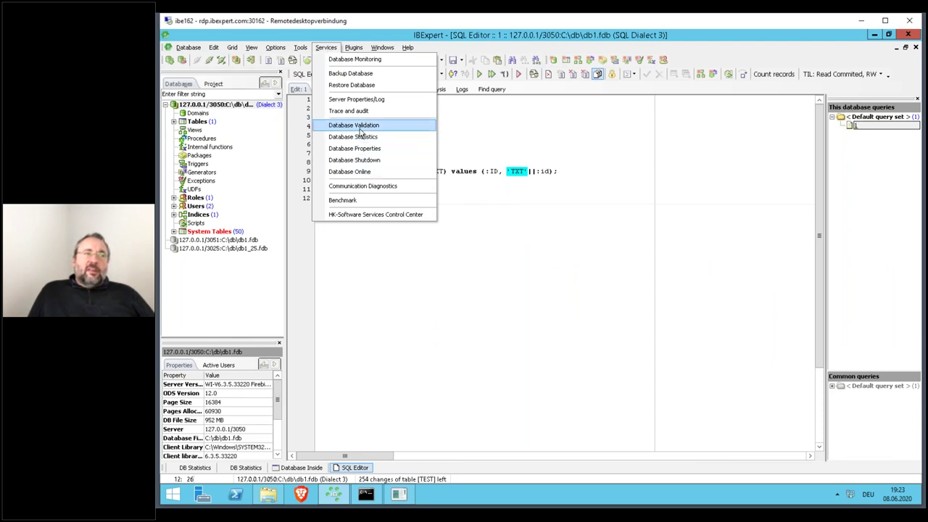
{"action": "left_click", "coordinate": [359, 126]}
{"action": "left_click", "coordinate": [318, 190]}
{"action": "left_click", "coordinate": [339, 202]}
{"action": "left_click", "coordinate": [321, 177]}
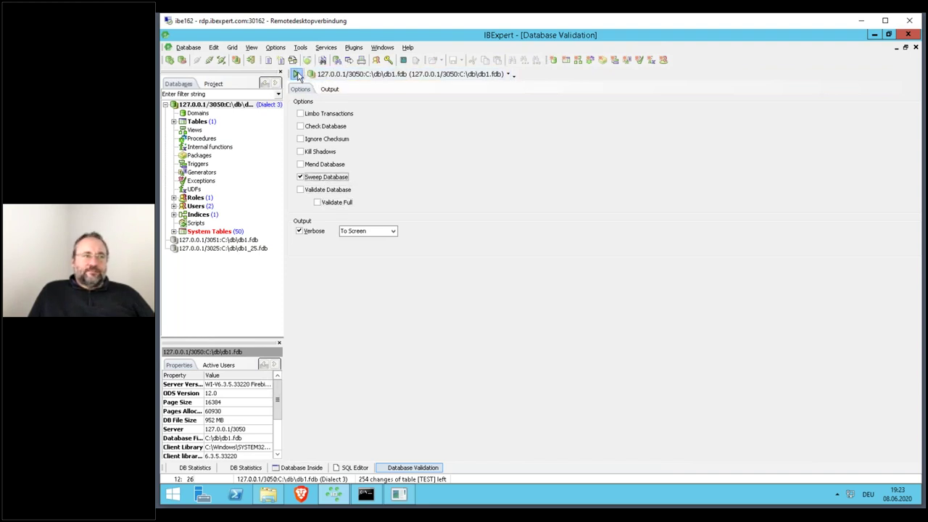
{"action": "left_click", "coordinate": [296, 76]}
{"action": "left_click", "coordinate": [588, 296]}
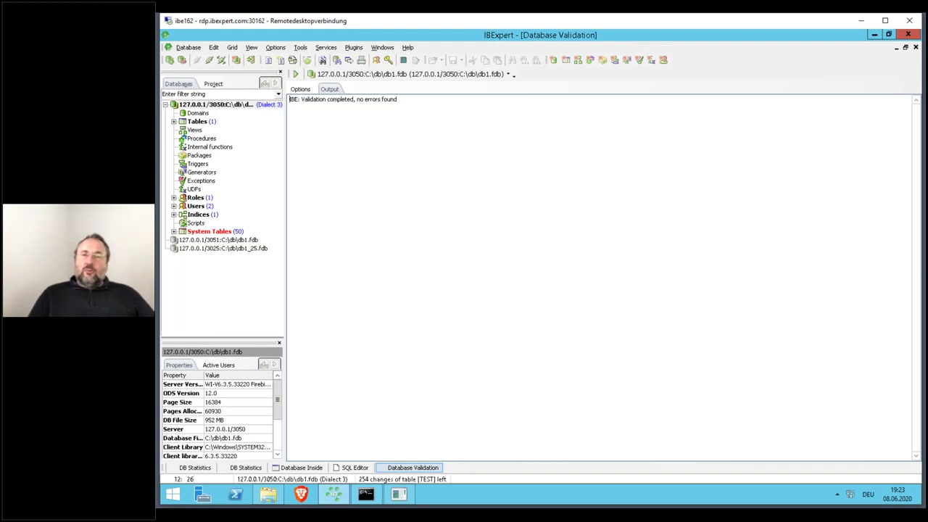
{"action": "left_click", "coordinate": [214, 108]}
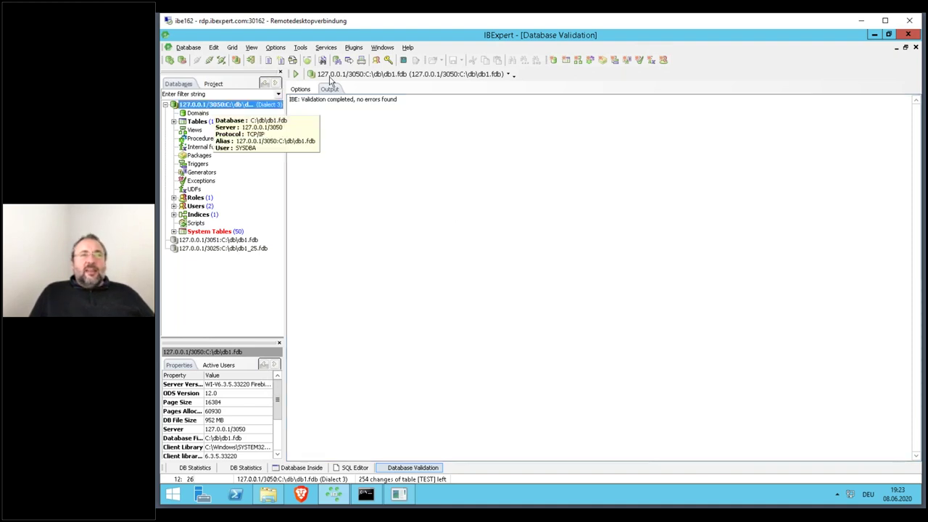
- Retrieve all db1.fdb statistics and mark the Oldest active line showing 243
{"action": "left_click", "coordinate": [326, 47]}
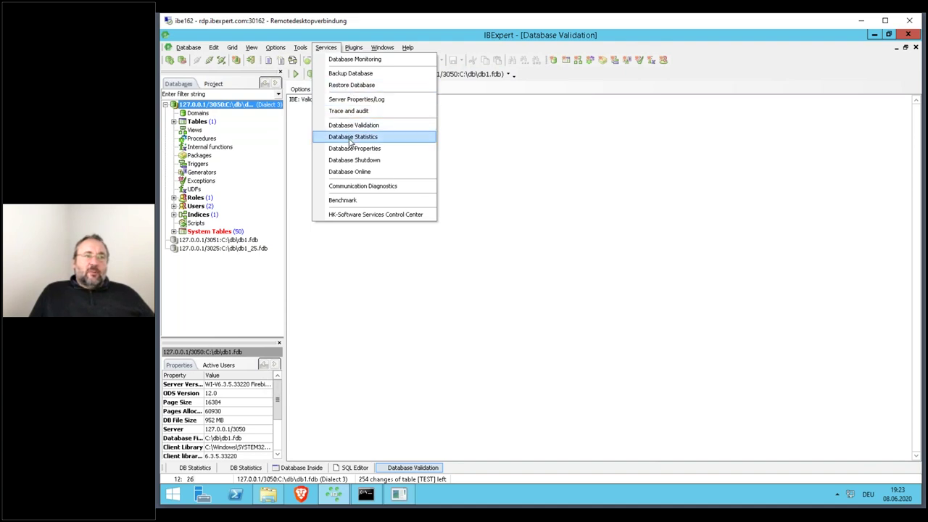
{"action": "left_click", "coordinate": [352, 137]}
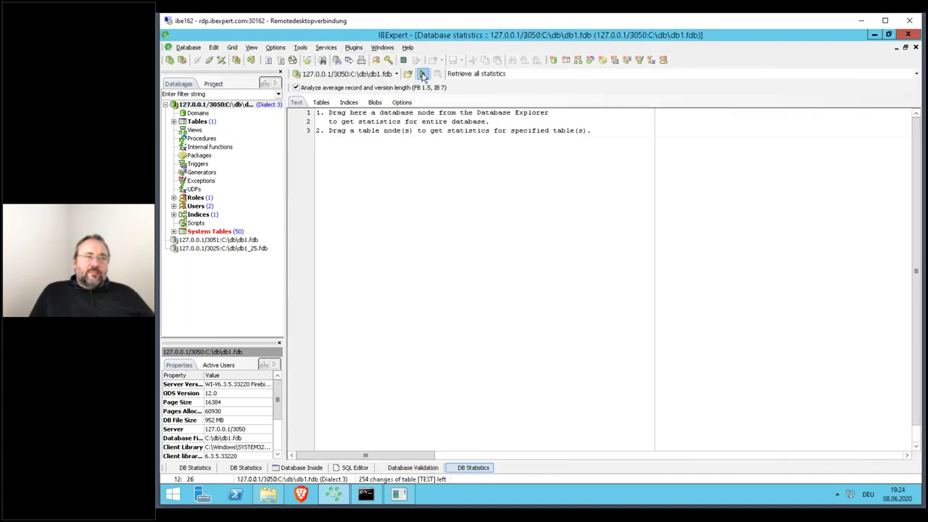
{"action": "left_click", "coordinate": [422, 73]}
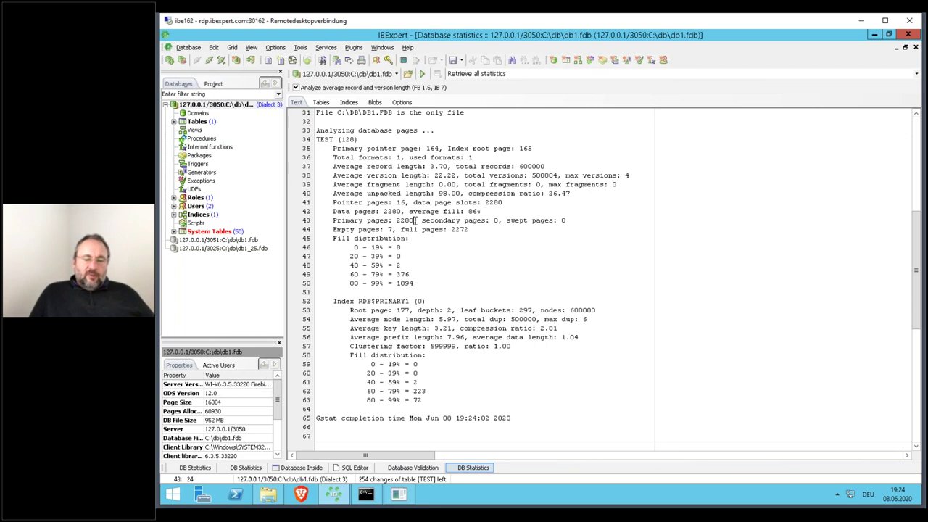
{"action": "key", "text": "ctrl+Home"}
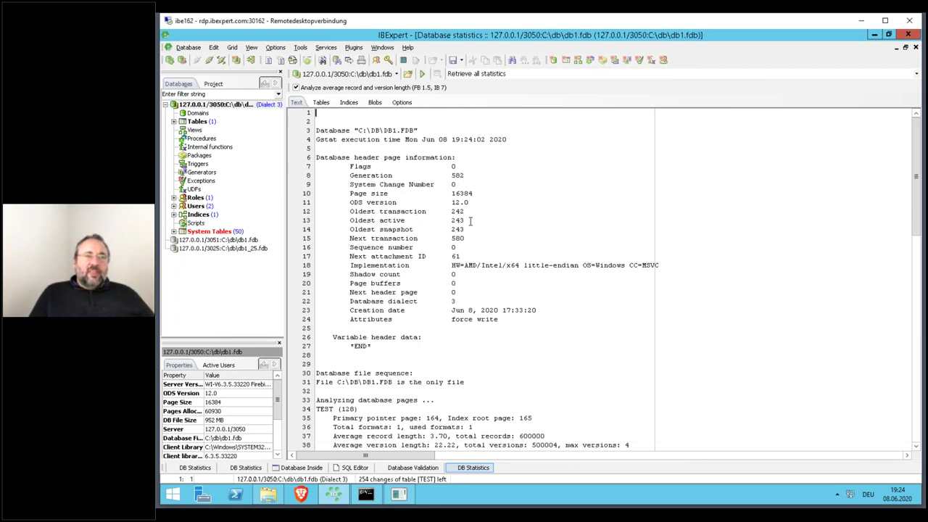
{"action": "left_click_drag", "start_coordinate": [468, 220], "coordinate": [315, 226]}
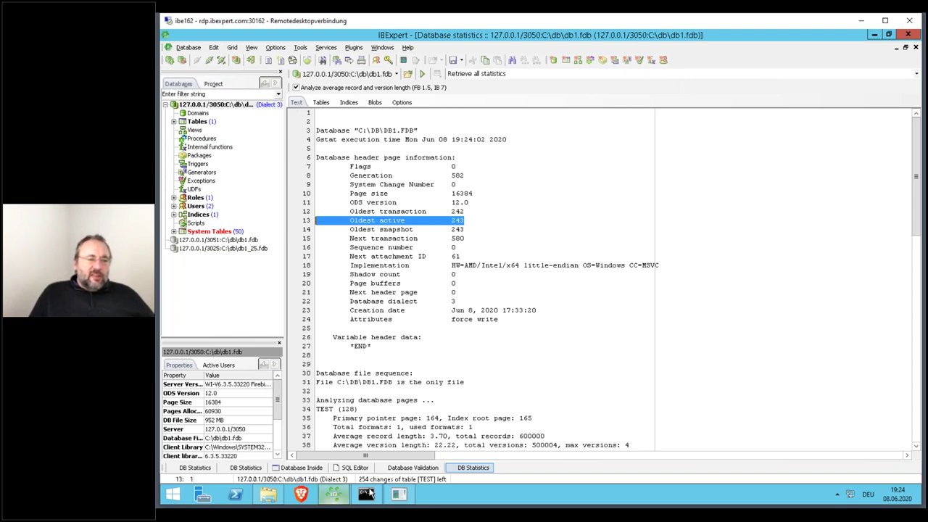
{"action": "left_click", "coordinate": [366, 494]}
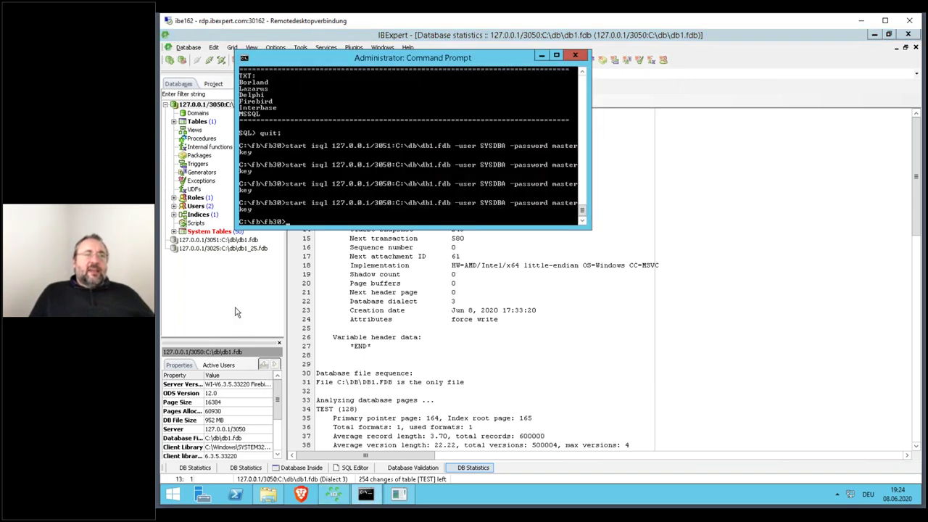
- In isql, run commit;, rerun the id=1 query returning Borland, and exit
{"action": "left_click", "coordinate": [398, 494]}
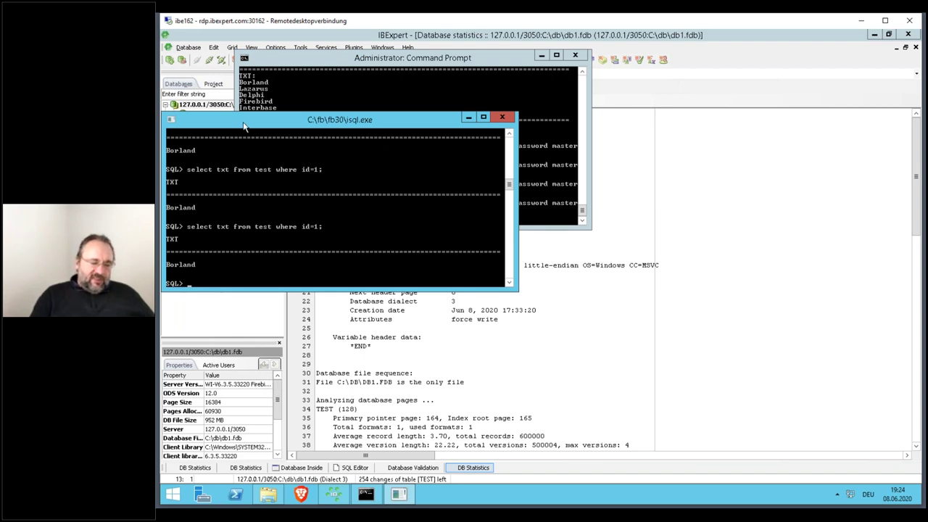
{"action": "type", "text": "commit;"}
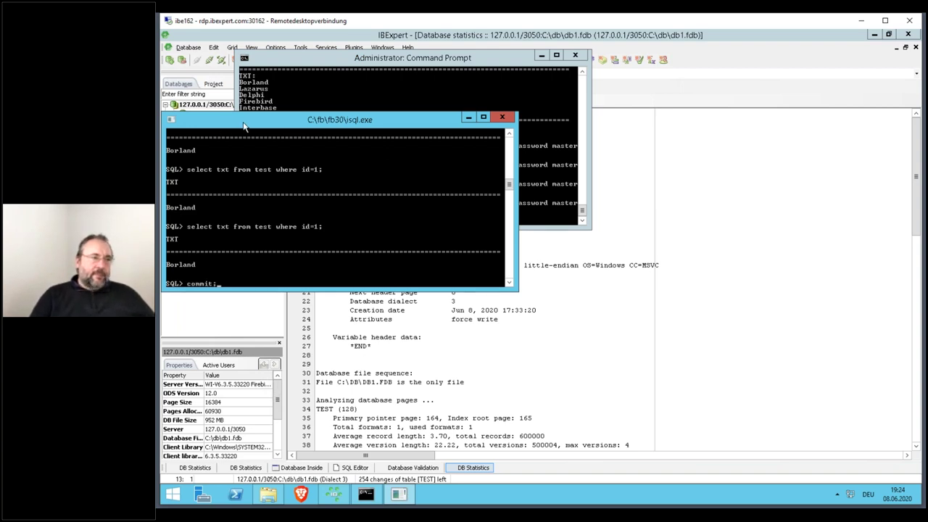
{"action": "key", "text": "Return"}
{"action": "key", "text": "Up"}
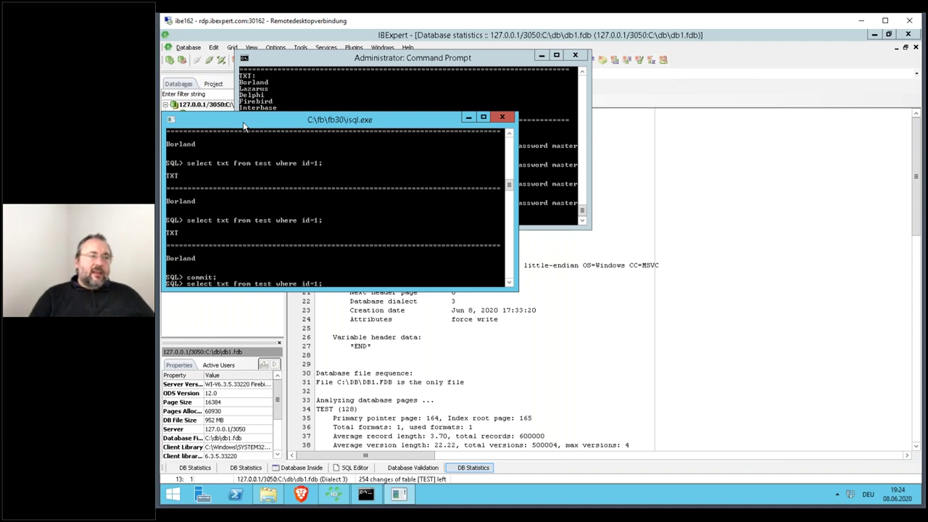
{"action": "key", "text": "Return"}
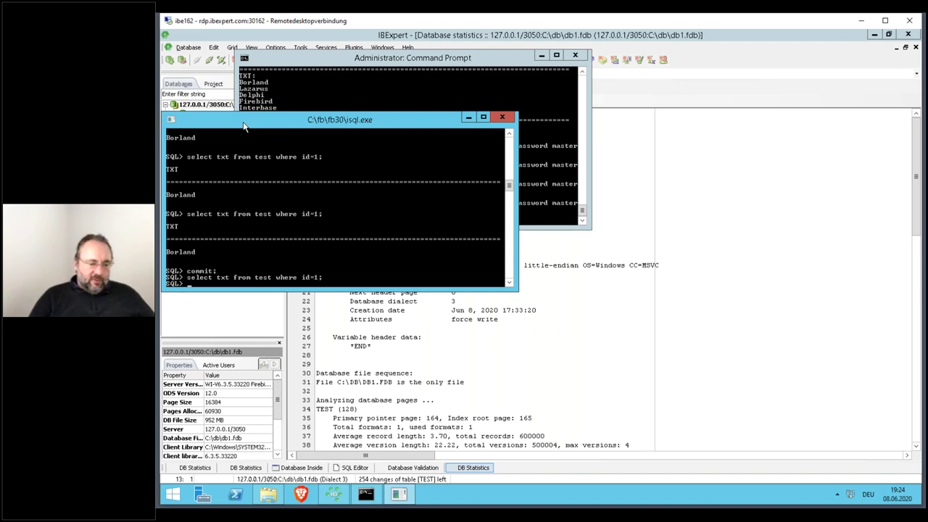
{"action": "type", "text": "exit;"}
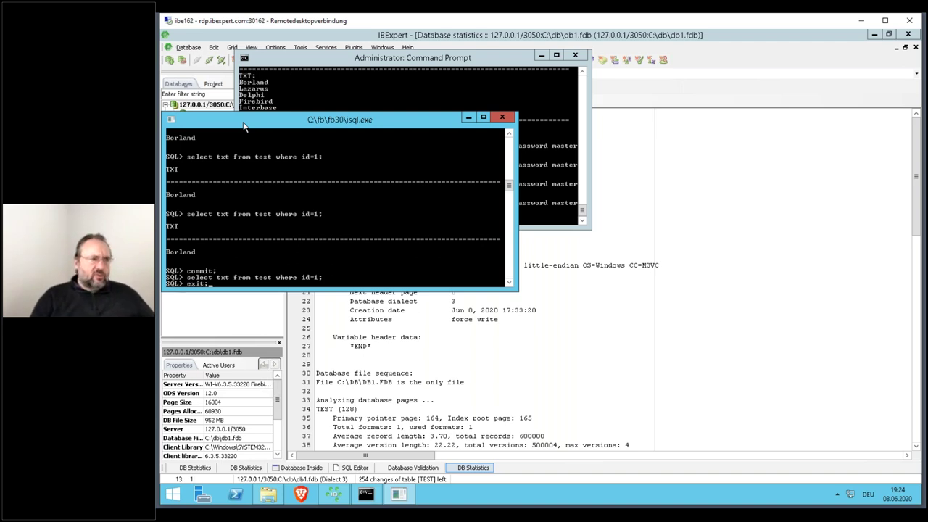
{"action": "key", "text": "Return"}
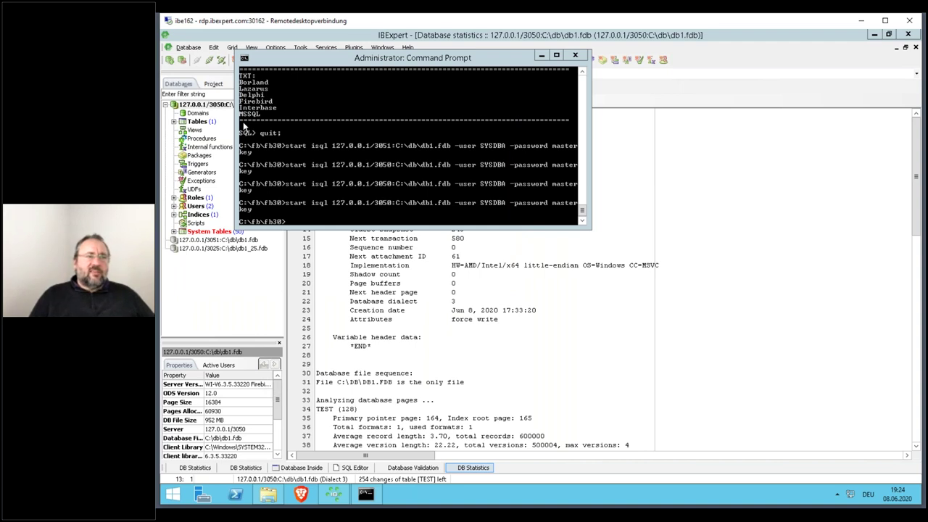
- Refresh db1.fdb statistics to check oldest active 583 and TEST's 99999 records without back versions
{"action": "left_click", "coordinate": [439, 281]}
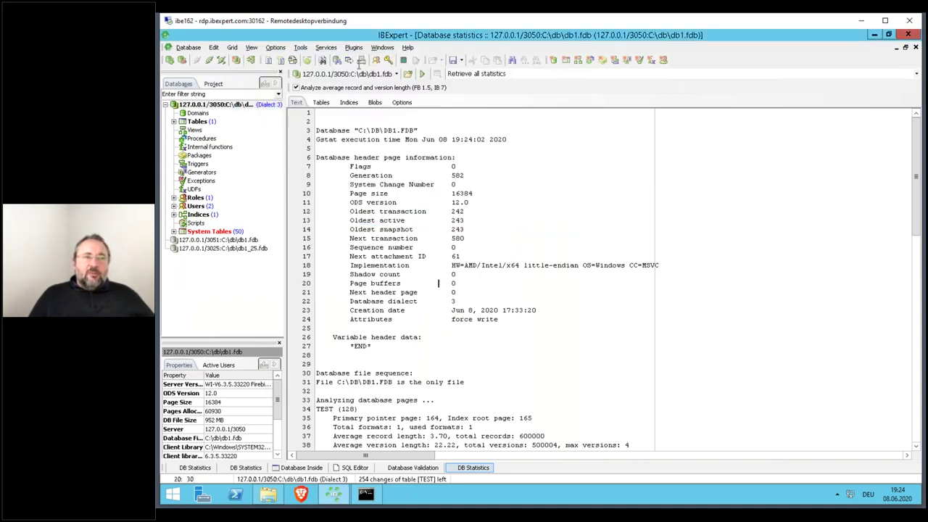
{"action": "left_click", "coordinate": [419, 73]}
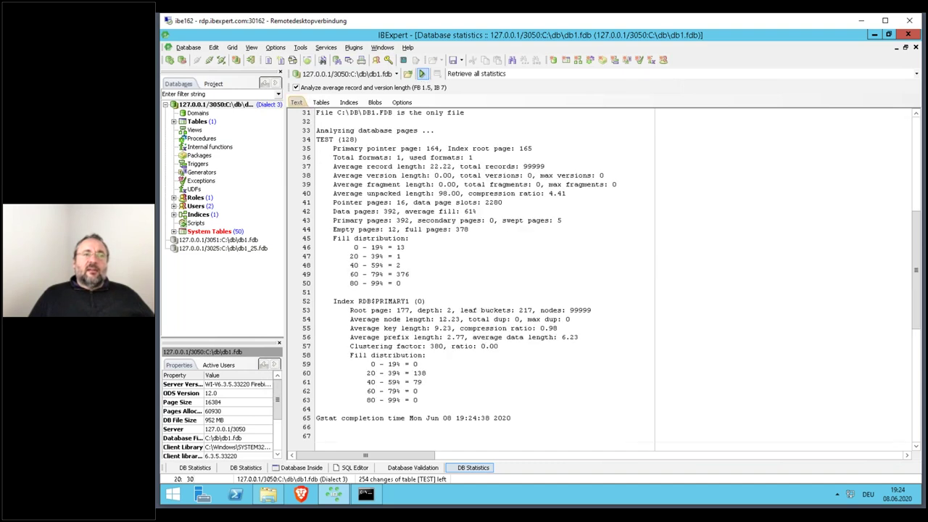
{"action": "key", "text": "ctrl+Home"}
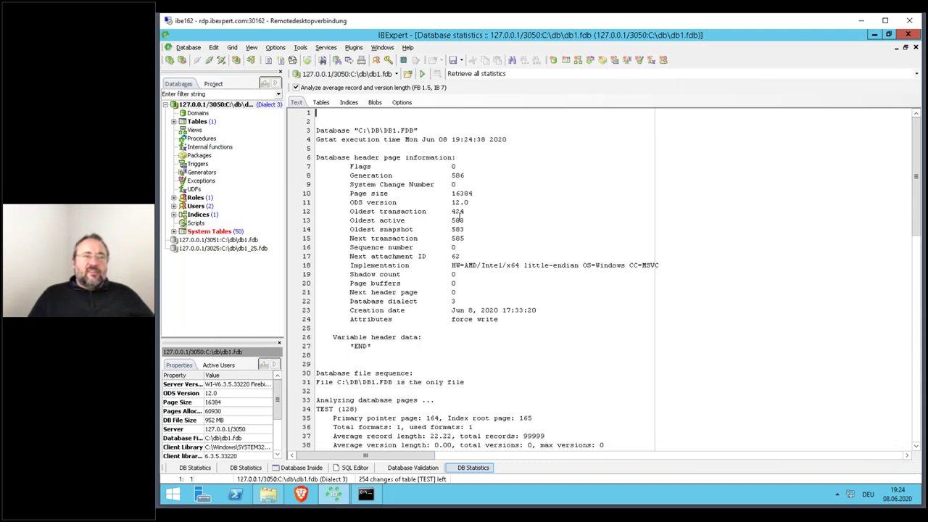
{"action": "double_click", "coordinate": [457, 220]}
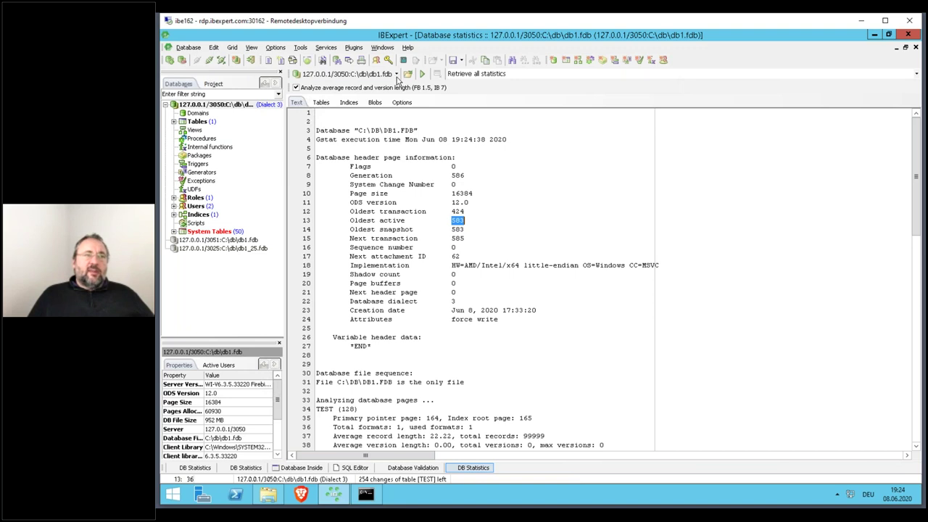
{"action": "left_click", "coordinate": [424, 75]}
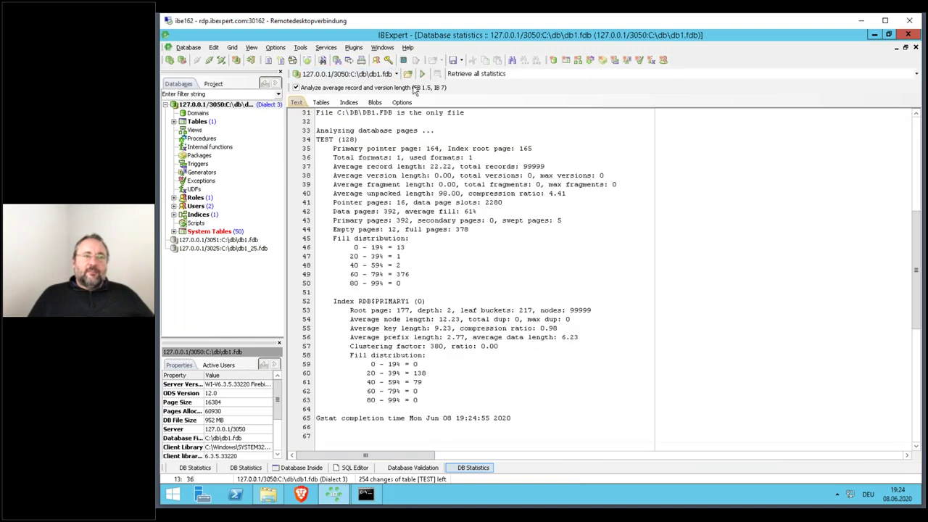
{"action": "left_click", "coordinate": [321, 102]}
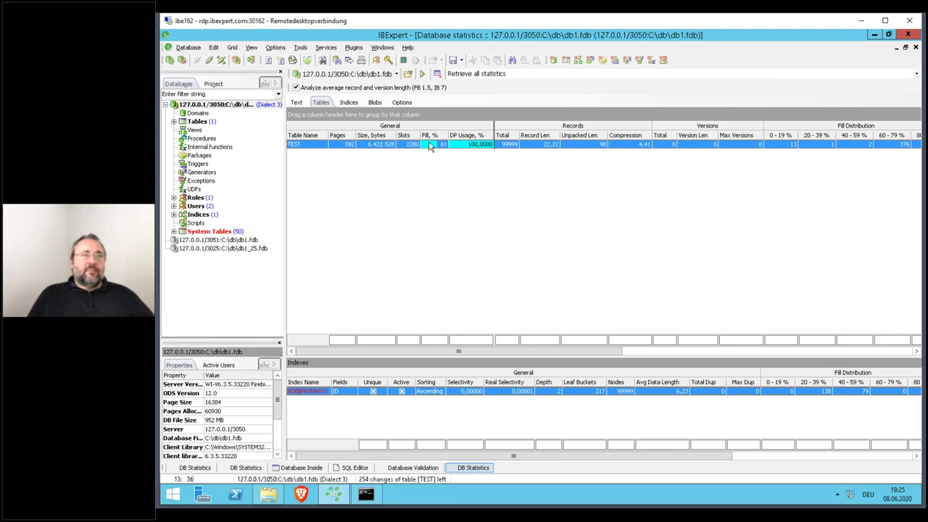
{"action": "left_click", "coordinate": [297, 102]}
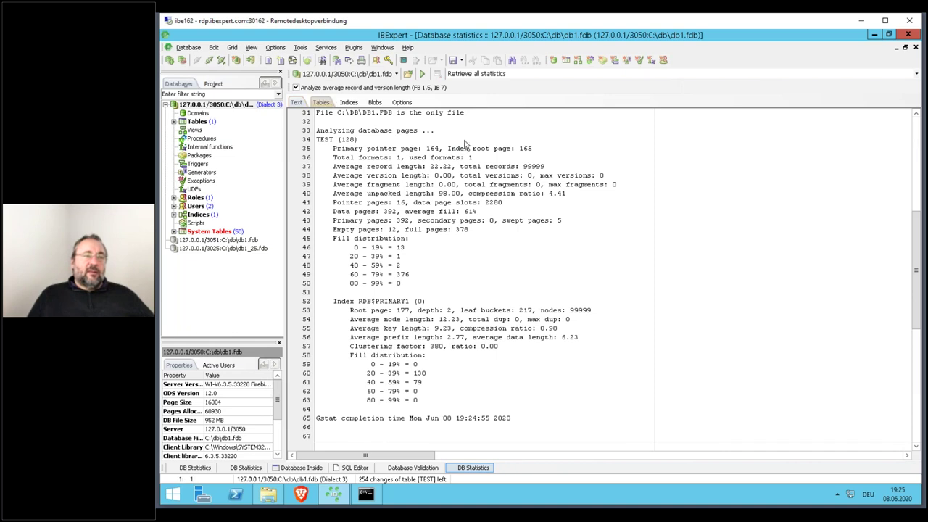
- Disconnect and reconnect db1, then check the database file size
{"action": "left_click", "coordinate": [208, 60]}
{"action": "left_click", "coordinate": [506, 203]}
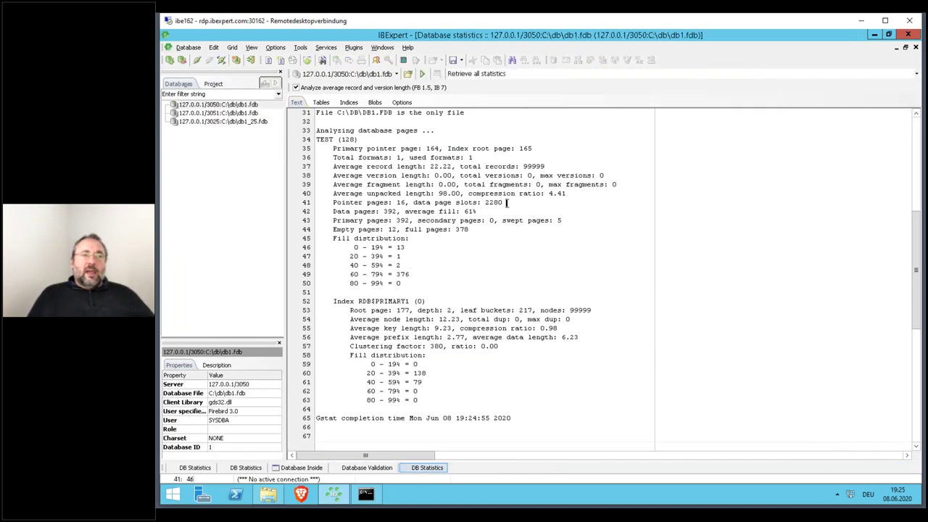
{"action": "double_click", "coordinate": [254, 108]}
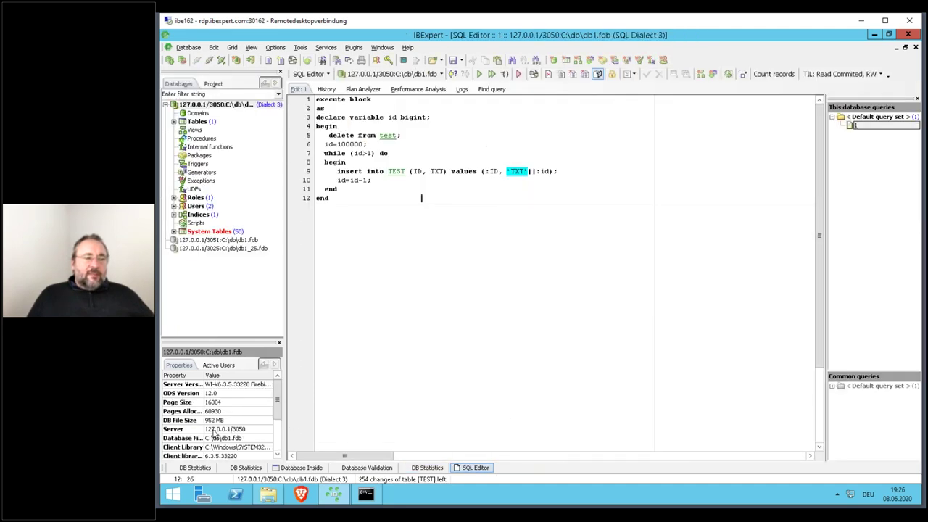
{"action": "left_click", "coordinate": [196, 423]}
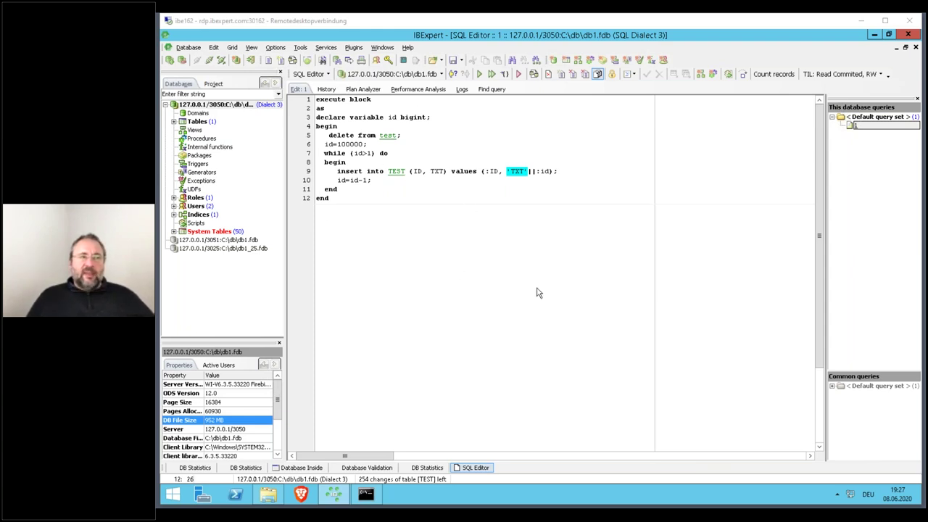
- Glance at the tools list, then disconnect and reconnect db1
{"action": "left_click", "coordinate": [300, 47]}
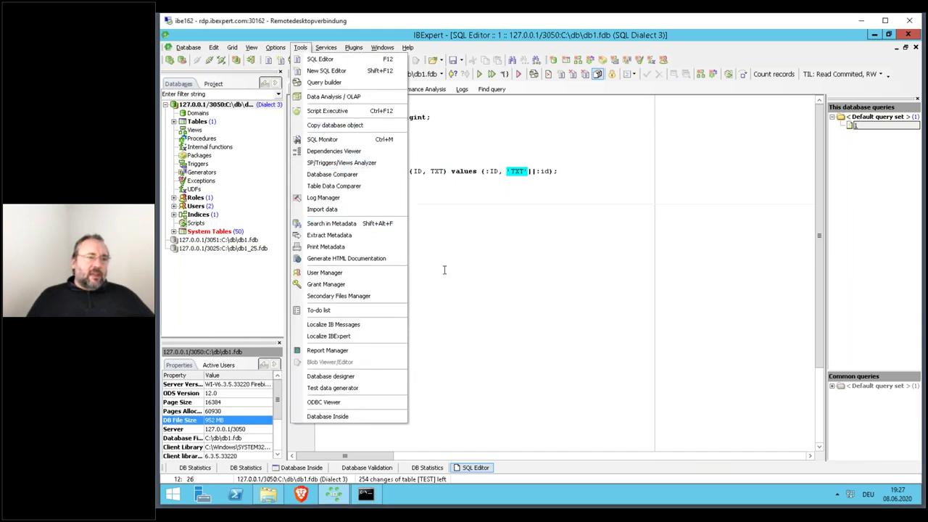
{"action": "left_click", "coordinate": [442, 198]}
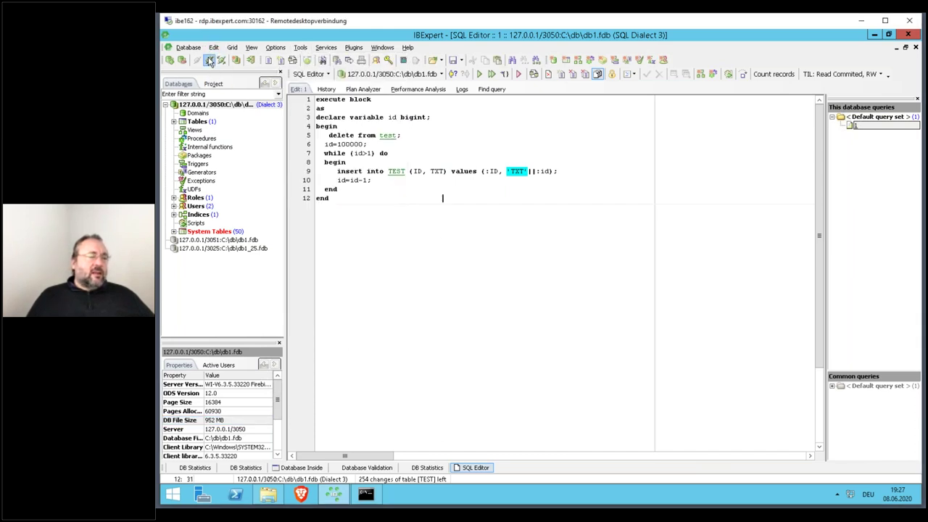
{"action": "left_click", "coordinate": [210, 59]}
{"action": "double_click", "coordinate": [217, 105]}
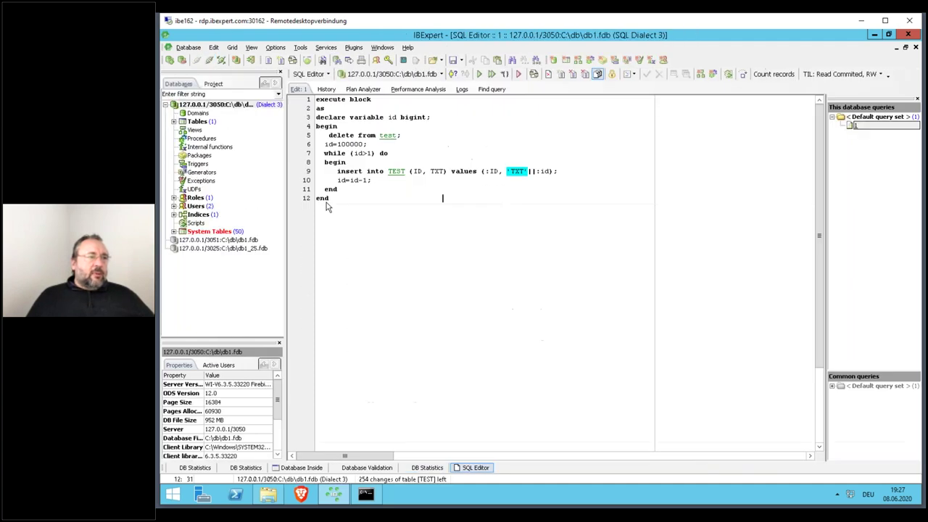
- Drop the TEST table, commit the change, and disconnect from db1
{"action": "left_click", "coordinate": [200, 121]}
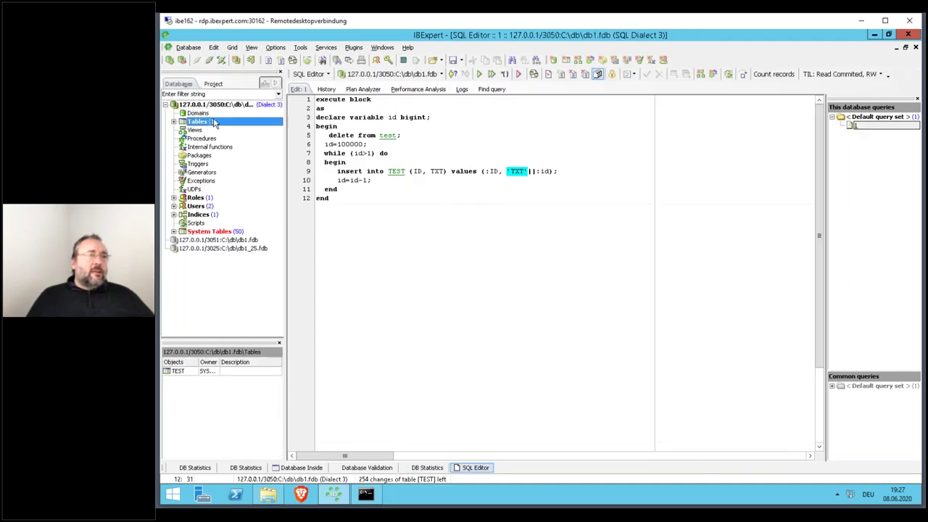
{"action": "double_click", "coordinate": [214, 123]}
{"action": "left_click", "coordinate": [207, 130]}
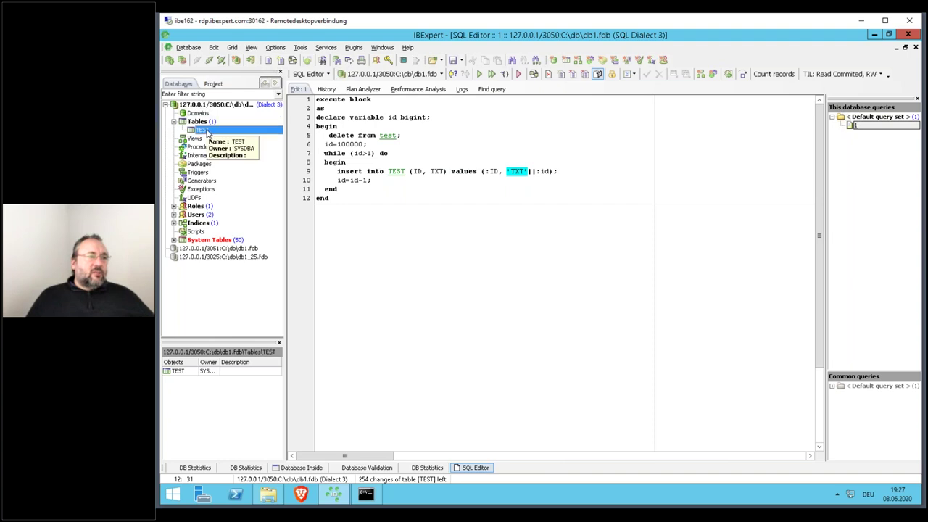
{"action": "right_click", "coordinate": [207, 132]}
{"action": "left_click", "coordinate": [232, 151]}
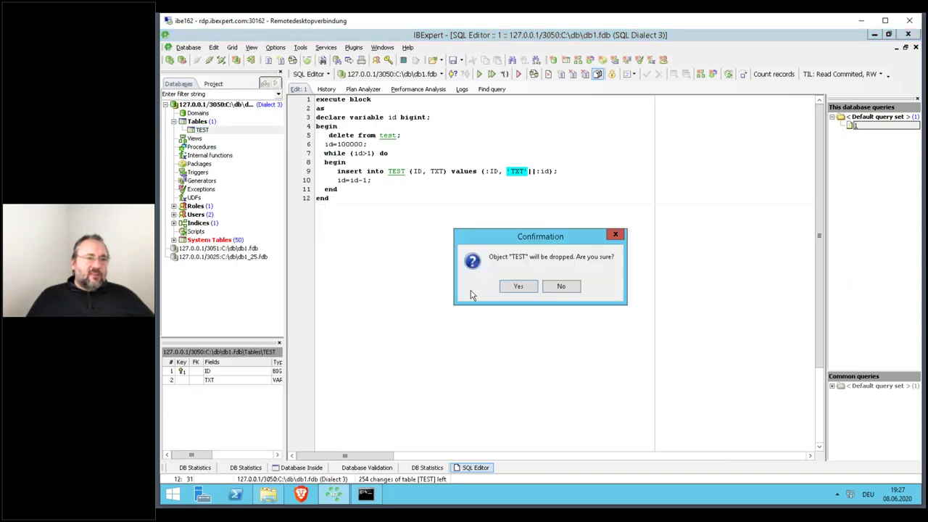
{"action": "left_click", "coordinate": [526, 286]}
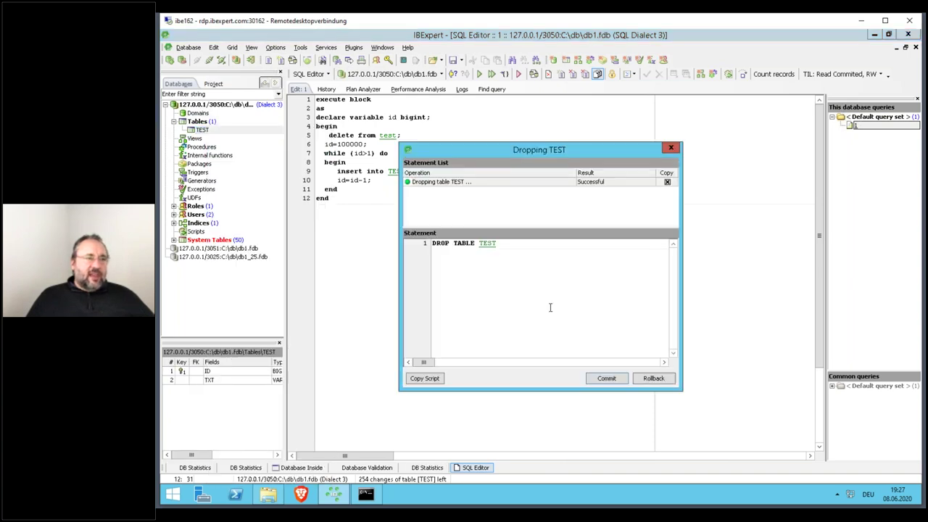
{"action": "left_click", "coordinate": [606, 378]}
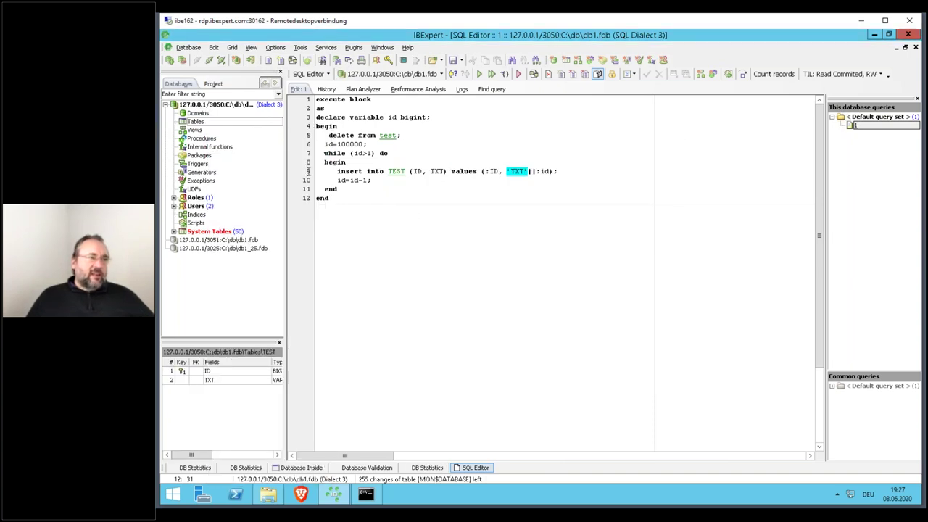
{"action": "left_click", "coordinate": [202, 107]}
{"action": "left_click", "coordinate": [209, 59]}
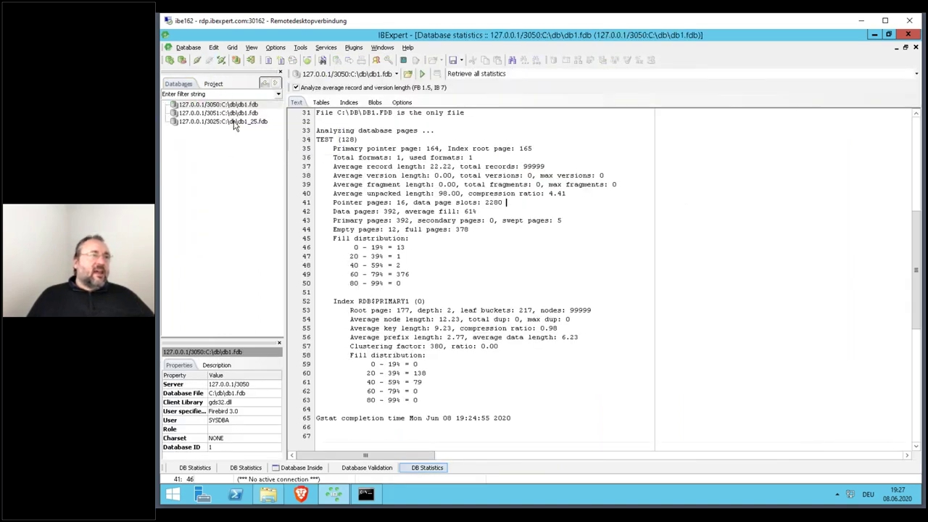
- Connect to db1_25 on port 3025, view TEST's records, then reconnect and reopen TEST
{"action": "double_click", "coordinate": [233, 123]}
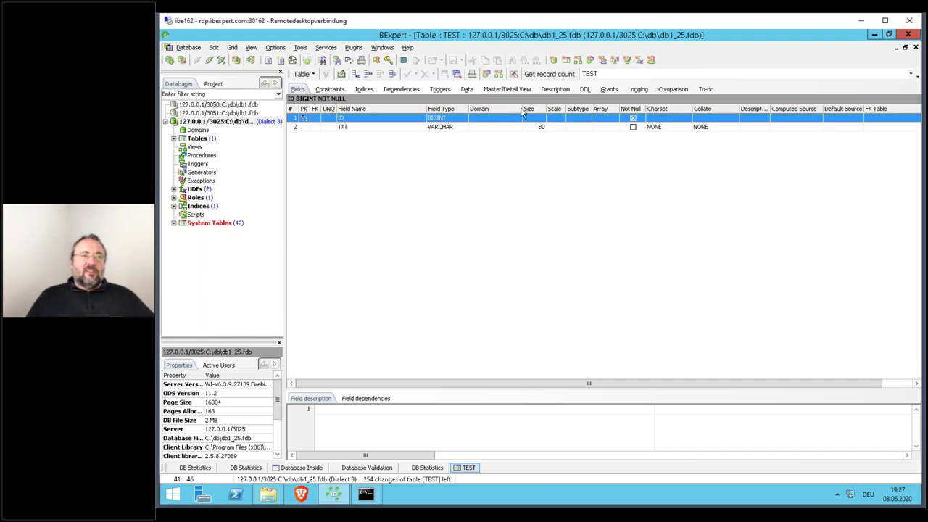
{"action": "left_click", "coordinate": [467, 89]}
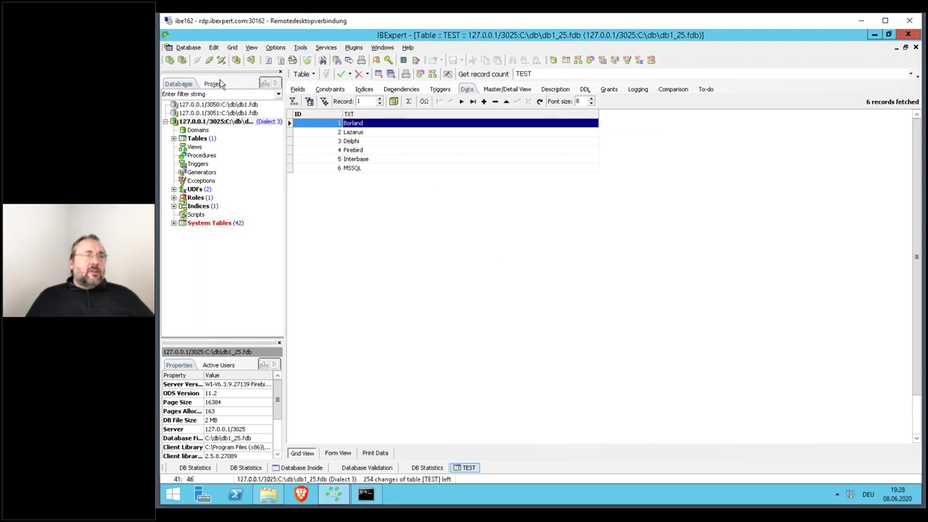
{"action": "left_click", "coordinate": [209, 60]}
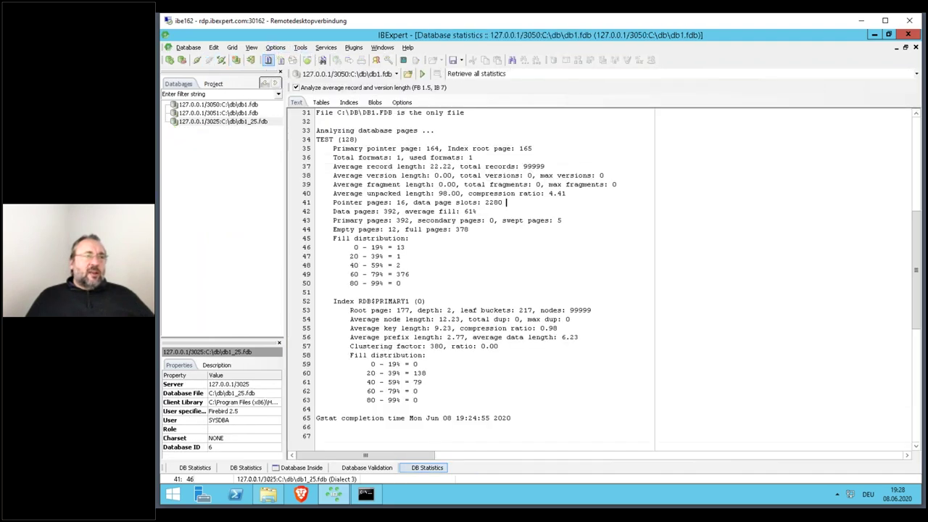
{"action": "double_click", "coordinate": [245, 125]}
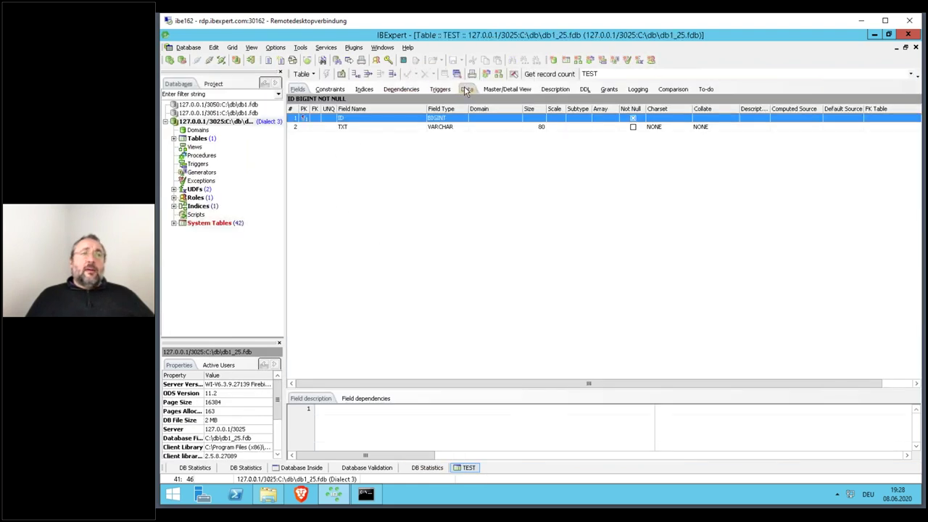
- Add a new BIGINT field named INFO to TEST and commit it
{"action": "right_click", "coordinate": [353, 149]}
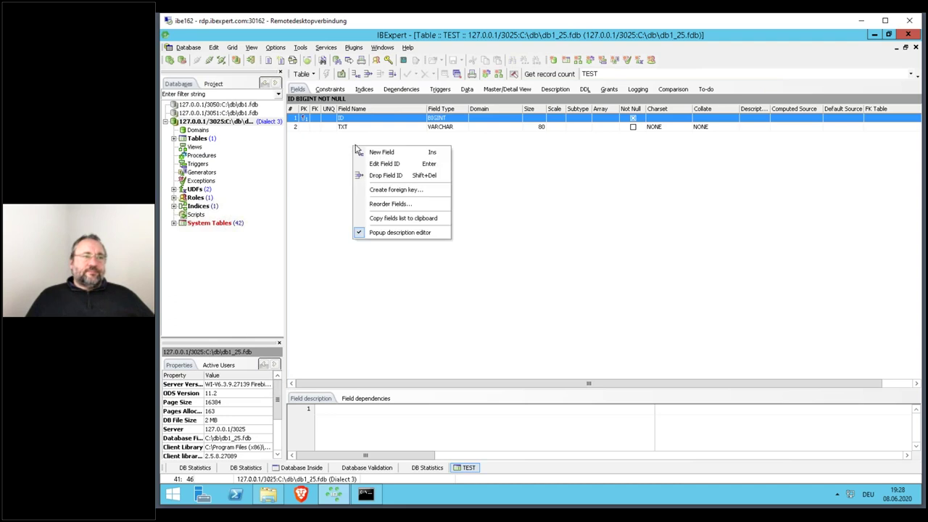
{"action": "left_click", "coordinate": [468, 89]}
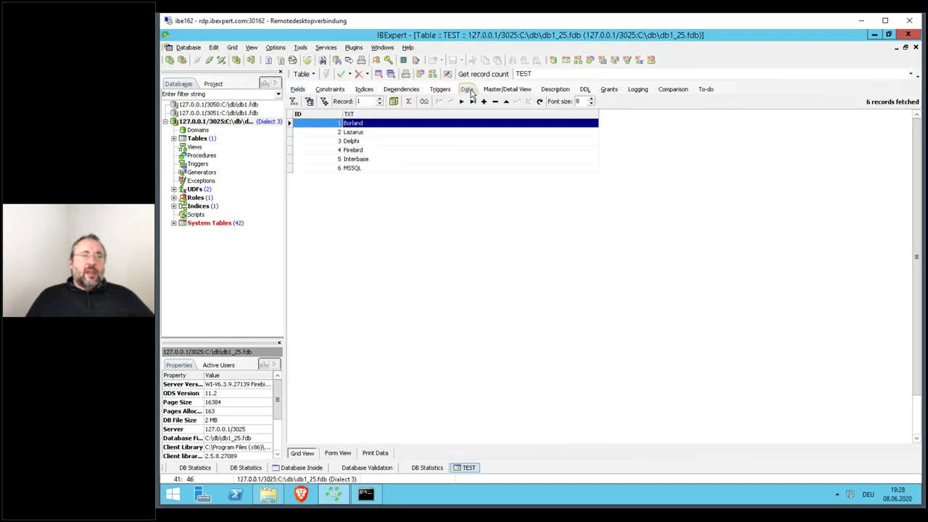
{"action": "left_click", "coordinate": [297, 90]}
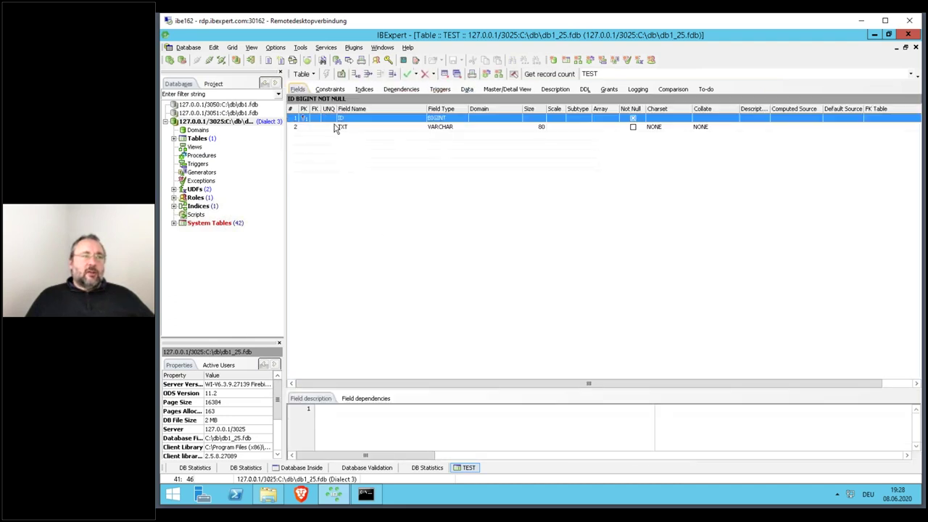
{"action": "right_click", "coordinate": [366, 129]}
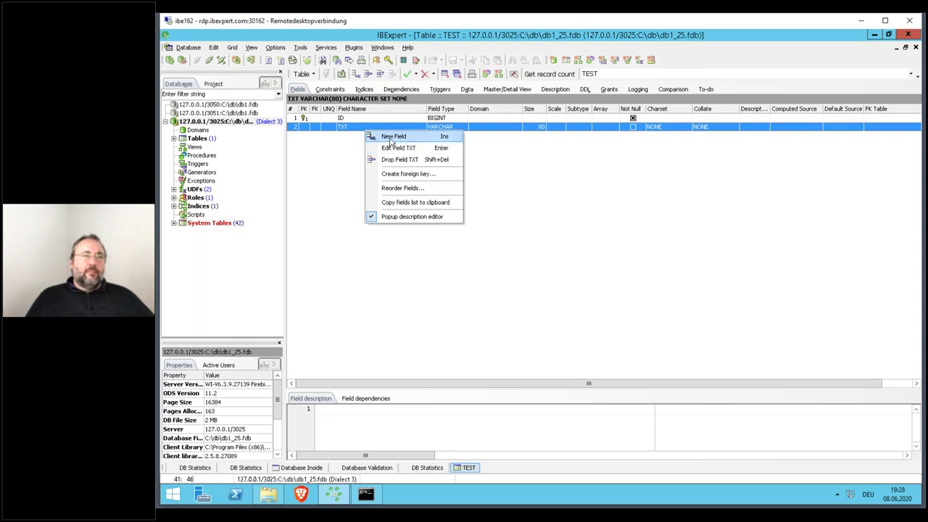
{"action": "left_click", "coordinate": [393, 137]}
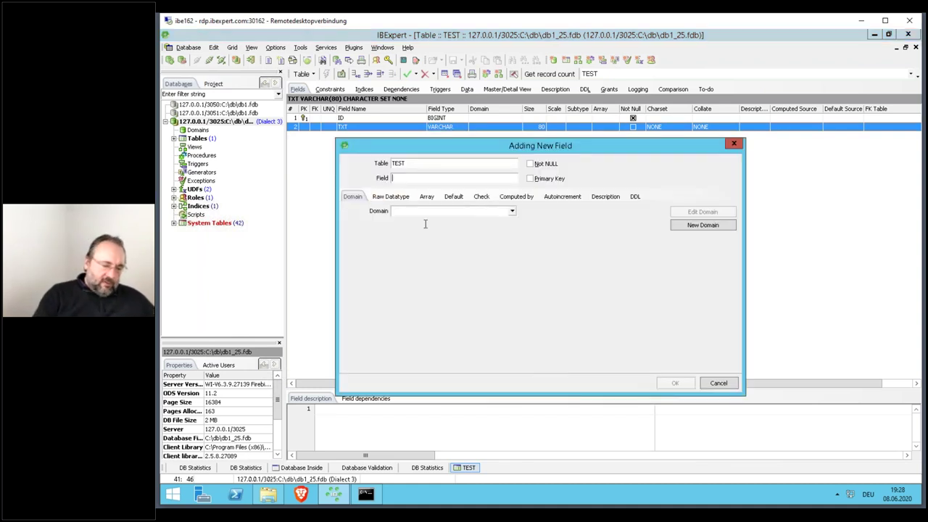
{"action": "type", "text": "INFO"}
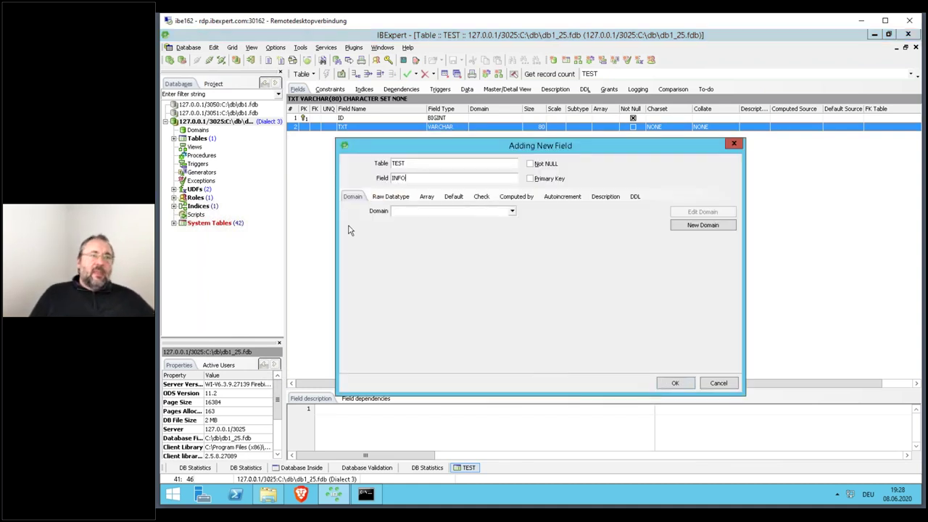
{"action": "left_click", "coordinate": [392, 196]}
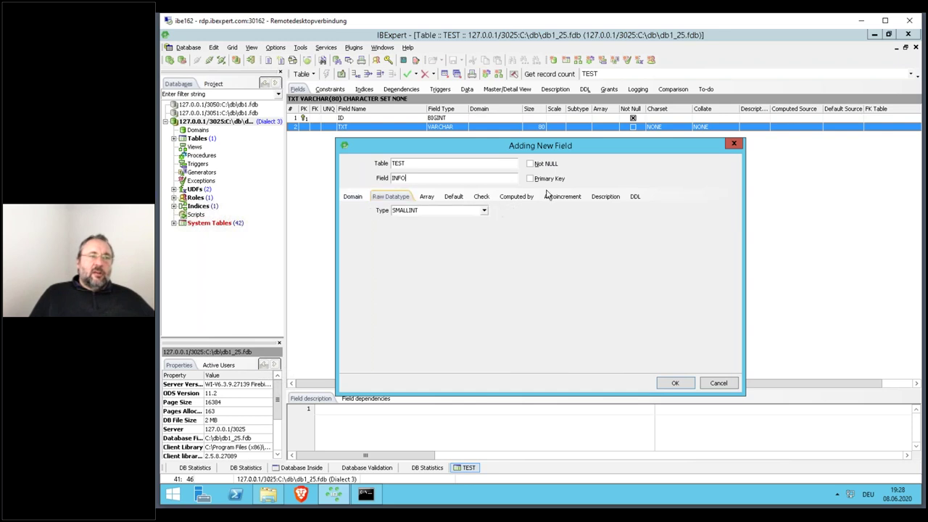
{"action": "left_click", "coordinate": [484, 210]}
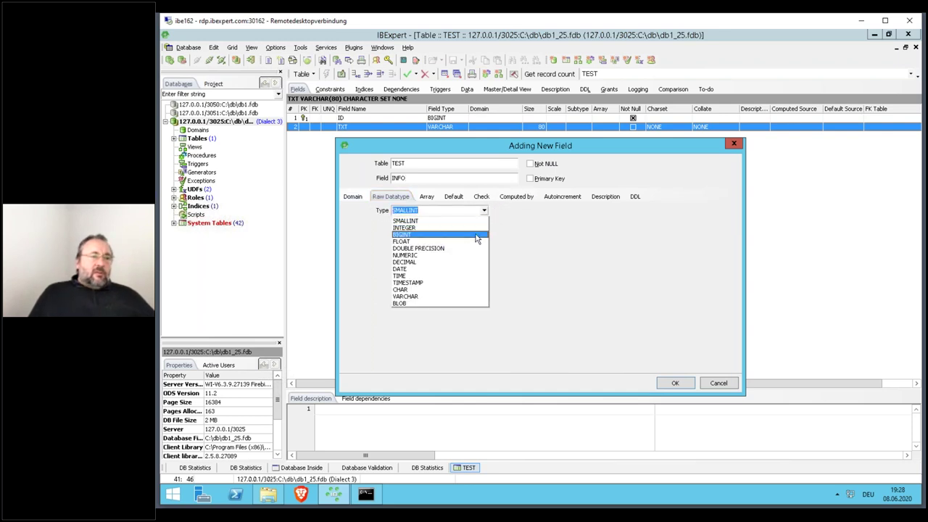
{"action": "left_click", "coordinate": [482, 235]}
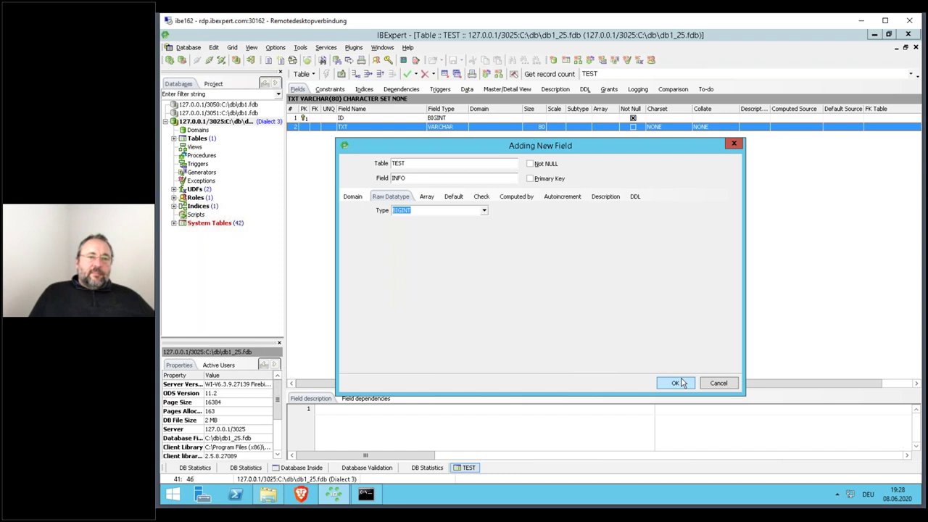
{"action": "left_click", "coordinate": [676, 382]}
{"action": "left_click", "coordinate": [607, 379]}
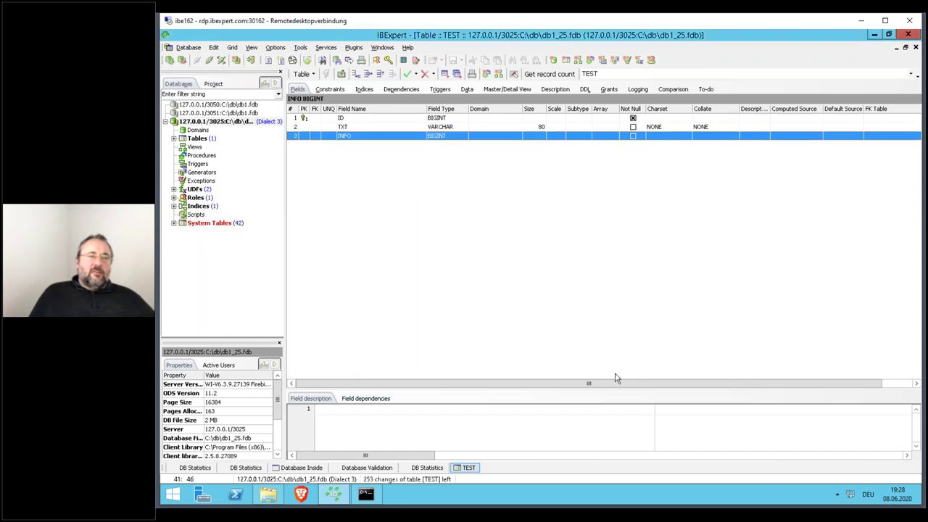
- Show TEST's data records and commit the open transaction
{"action": "left_click", "coordinate": [467, 90]}
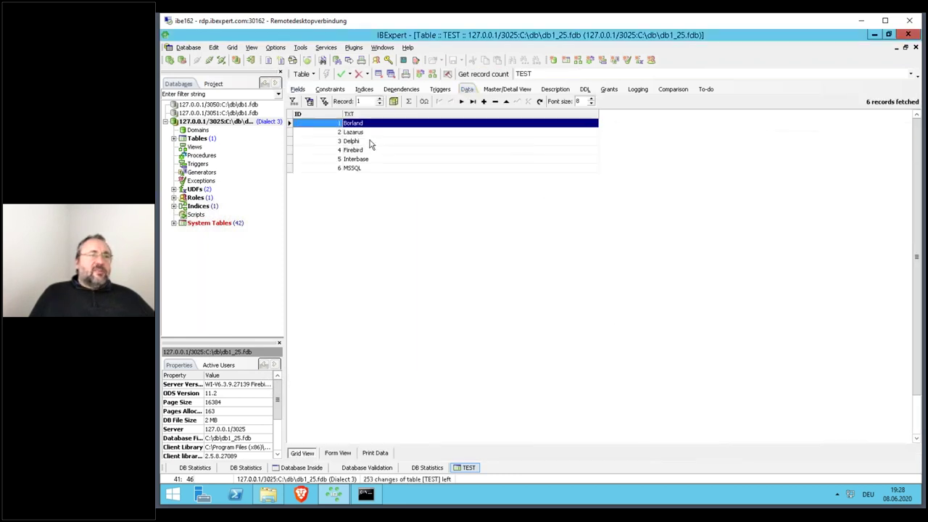
{"action": "left_click", "coordinate": [344, 75]}
{"action": "key", "text": "Return"}
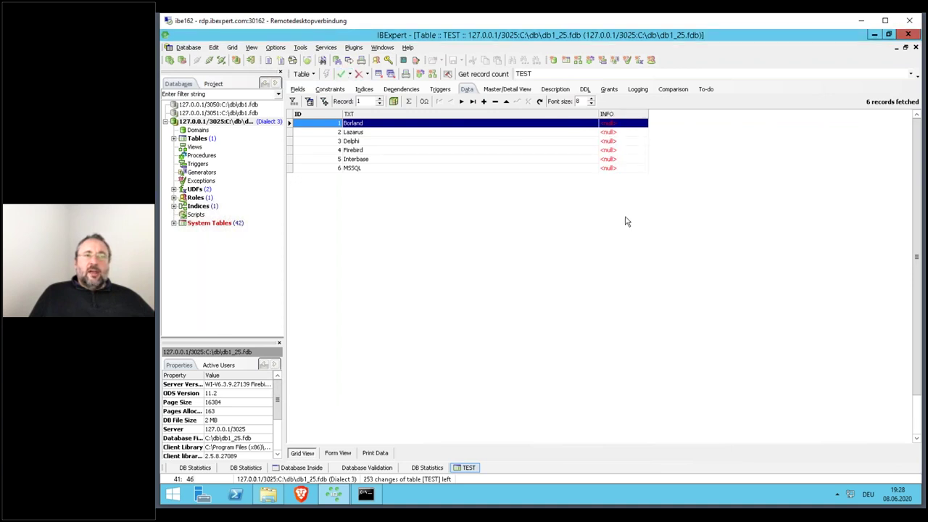
- Enter 123 as the Lazarus record's INFO value, post it, and commit the transaction
{"action": "left_click", "coordinate": [623, 133]}
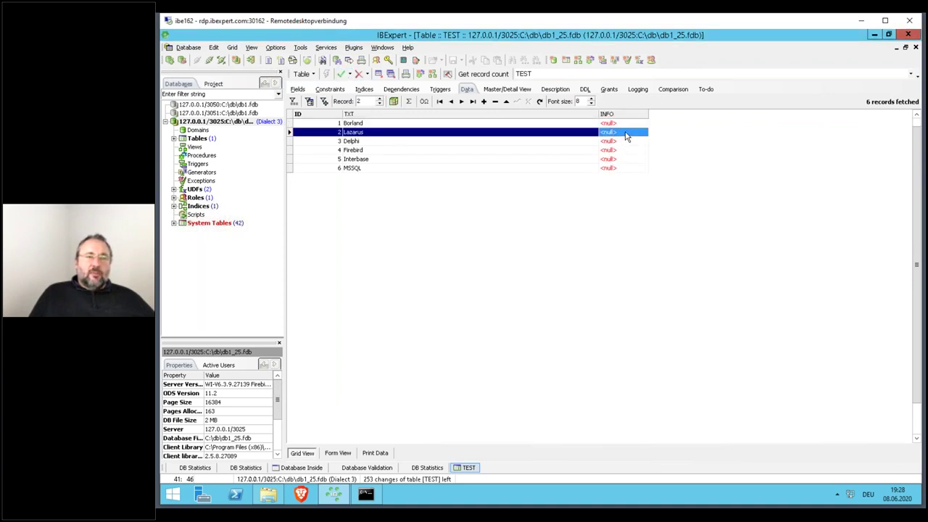
{"action": "left_click", "coordinate": [623, 133]}
{"action": "type", "text": "123"}
{"action": "key", "text": "Down"}
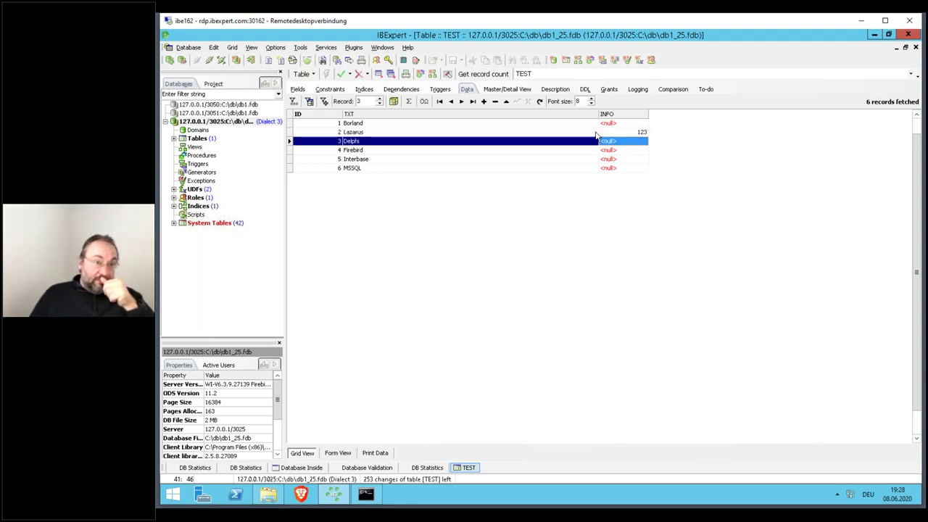
{"action": "left_click", "coordinate": [341, 74]}
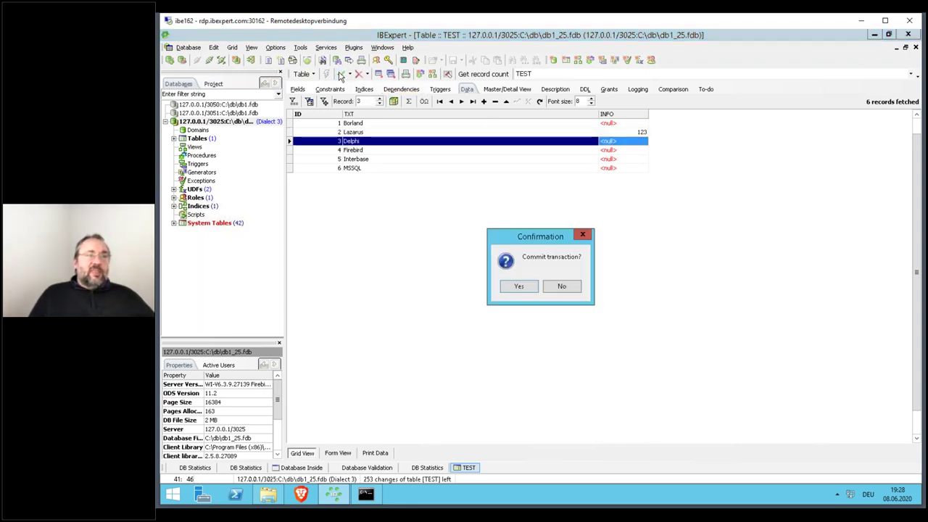
{"action": "key", "text": "Return"}
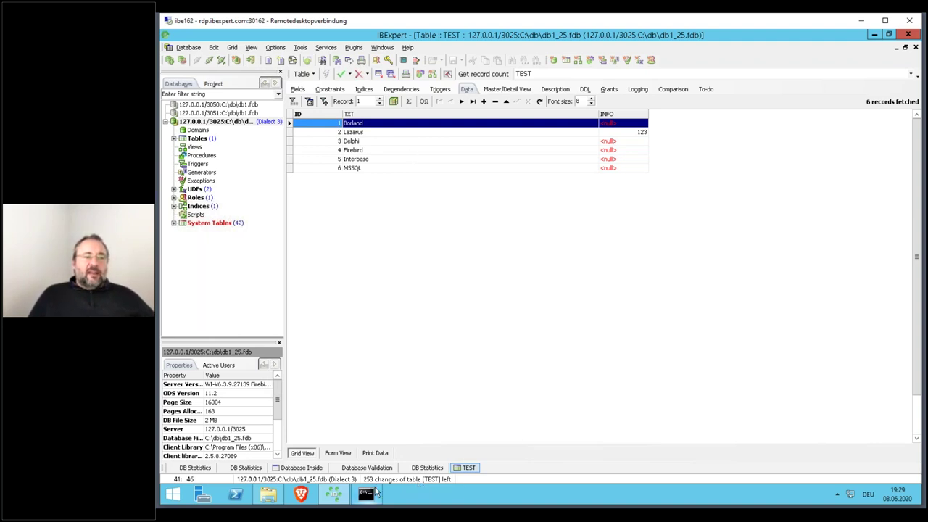
- Switch from the field definitions back to the TEST table's six data records
{"action": "mouse_move", "coordinate": [377, 491]}
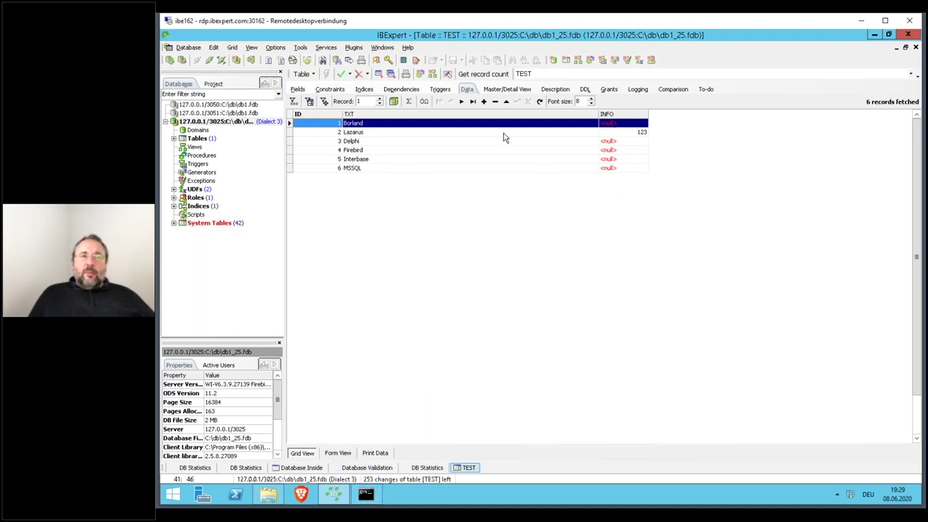
{"action": "left_click", "coordinate": [299, 89]}
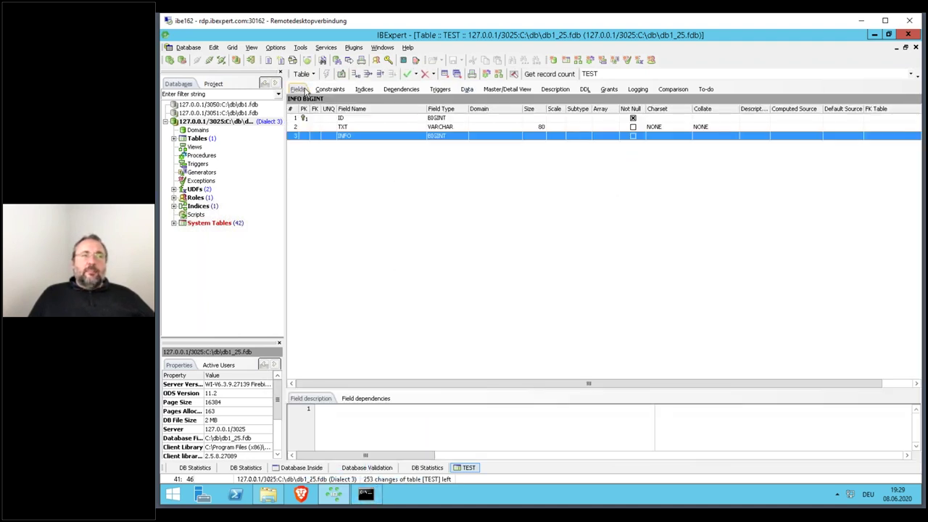
{"action": "left_click", "coordinate": [468, 89]}
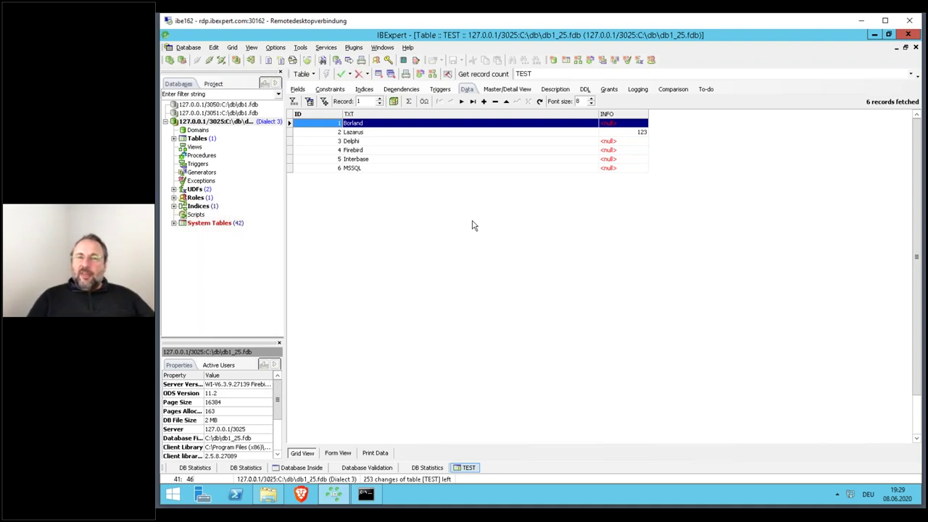
- Expand the System Tables branch, select RDB$DATABASE, and collapse the branch again
{"action": "left_click", "coordinate": [232, 227]}
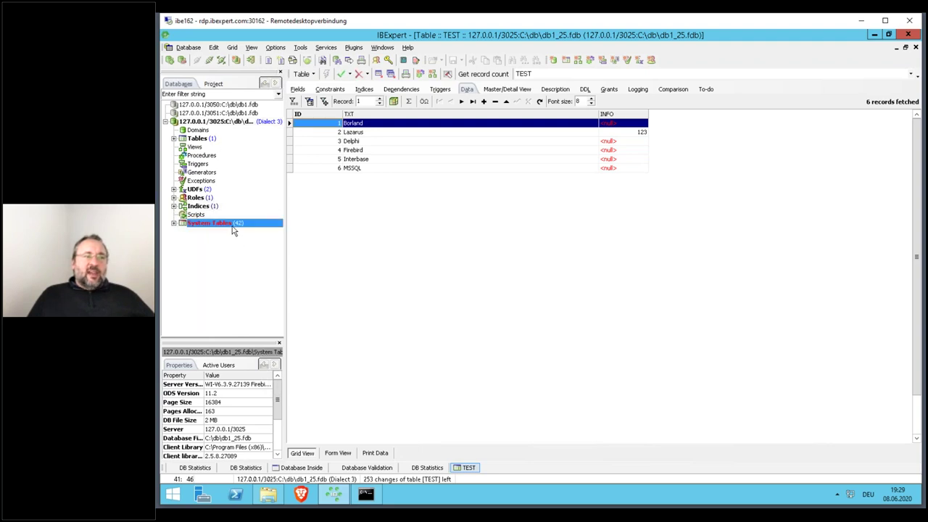
{"action": "double_click", "coordinate": [233, 227]}
{"action": "scroll", "coordinate": [250, 322], "scroll_direction": "down", "scroll_amount": 5}
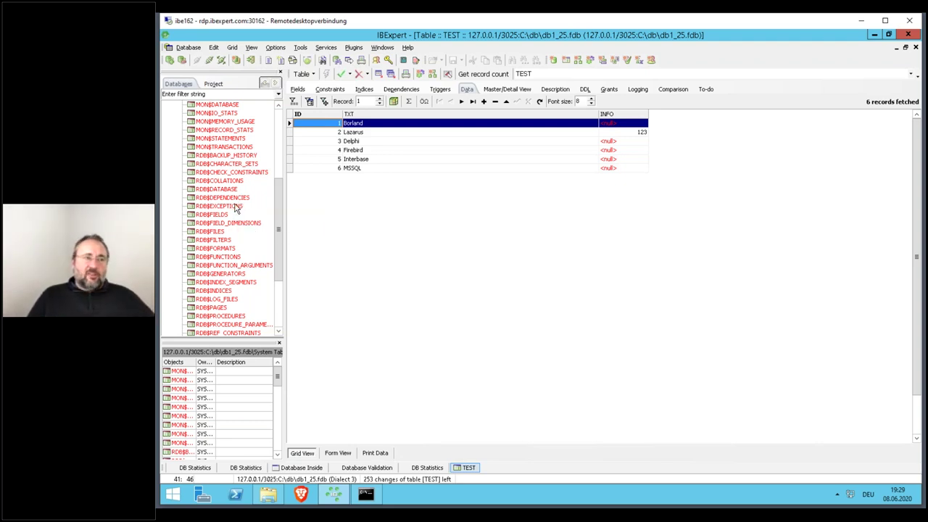
{"action": "left_click", "coordinate": [226, 190]}
{"action": "key", "text": "Left"}
{"action": "key", "text": "Left"}
{"action": "key", "text": "Left"}
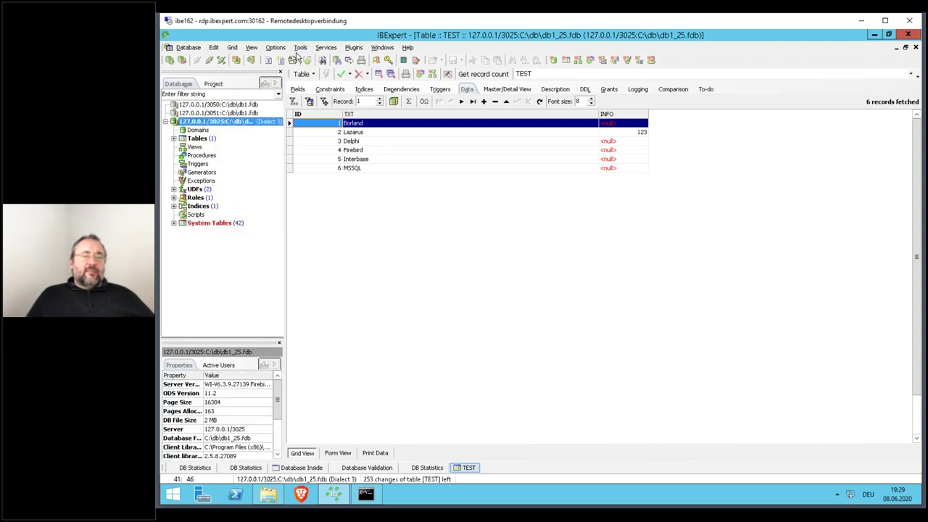
- Close the TEST table editor window
{"action": "left_click", "coordinate": [301, 48]}
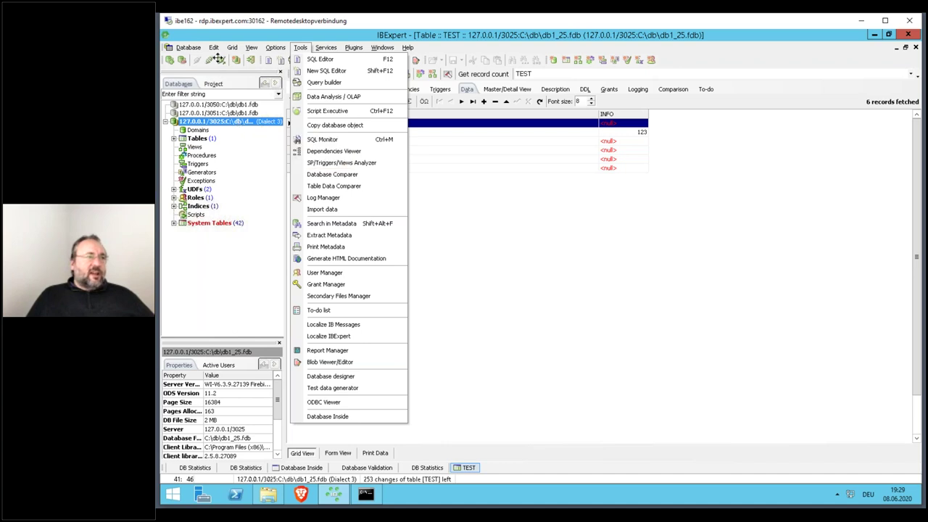
{"action": "mouse_move", "coordinate": [213, 48]}
{"action": "key", "text": "Escape"}
{"action": "key", "text": "Escape"}
{"action": "key", "text": "Escape"}
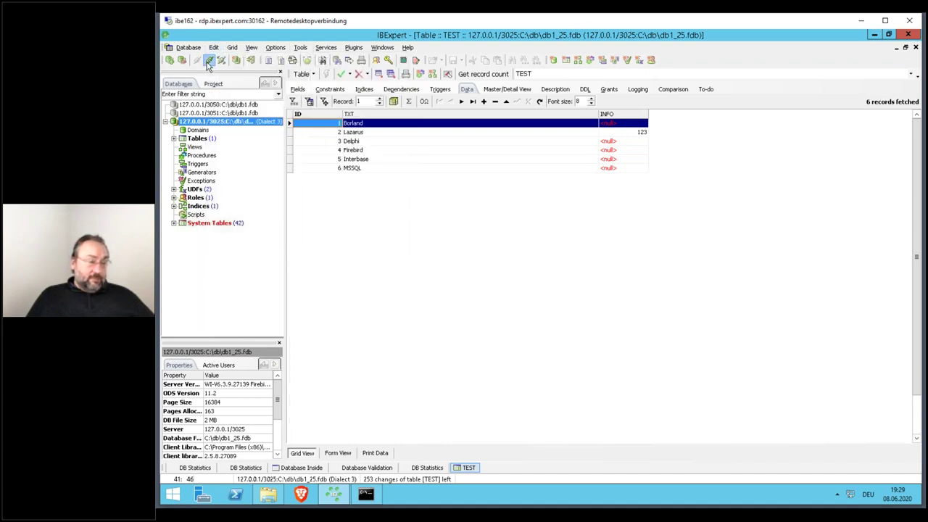
- Launch Tools > Database Inside and open DB1_25.FDB to show its header page #0
{"action": "left_click", "coordinate": [300, 48]}
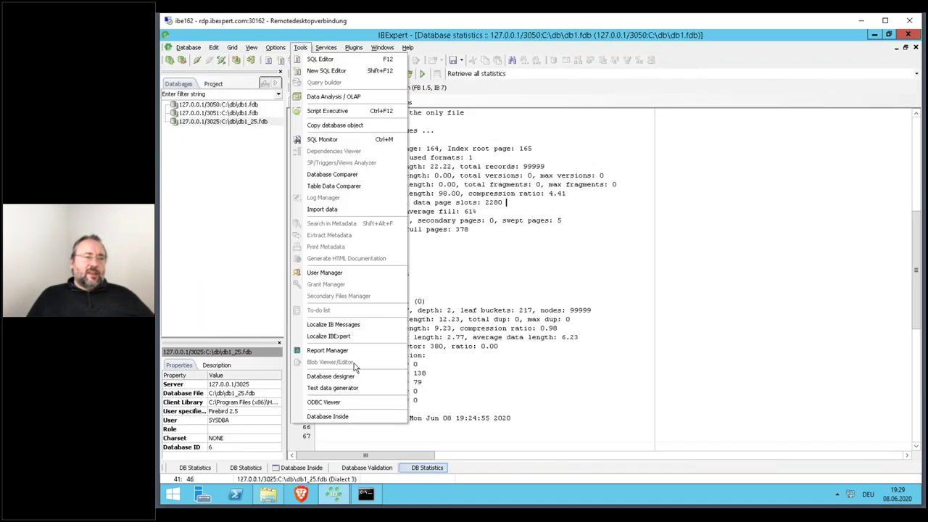
{"action": "left_click", "coordinate": [340, 419]}
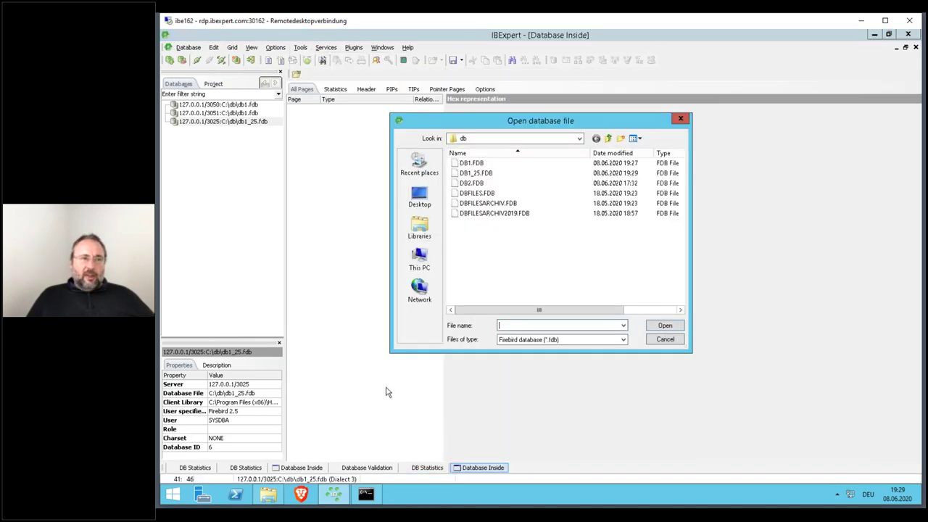
{"action": "left_click", "coordinate": [476, 174]}
{"action": "double_click", "coordinate": [476, 174]}
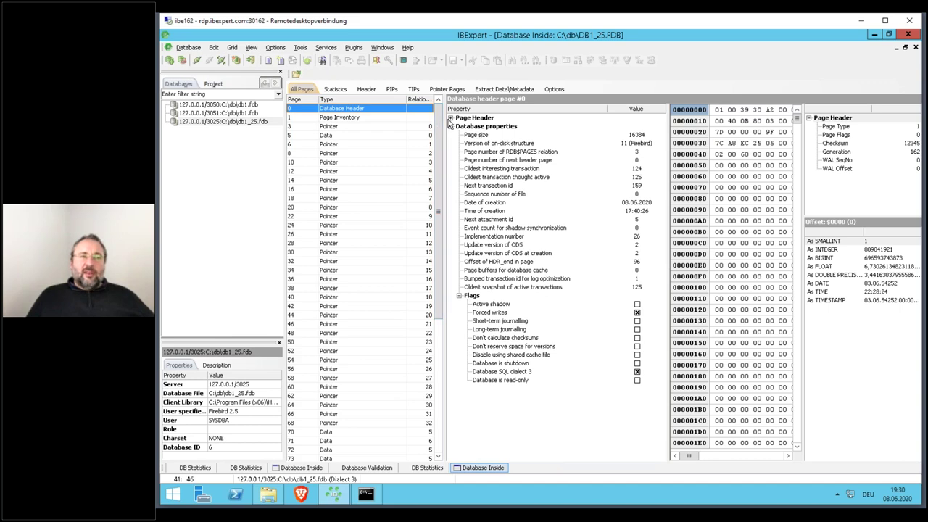
- Expand Page Header and find the bytes holding next transaction 159 and oldest active 125
{"action": "left_click", "coordinate": [450, 118]}
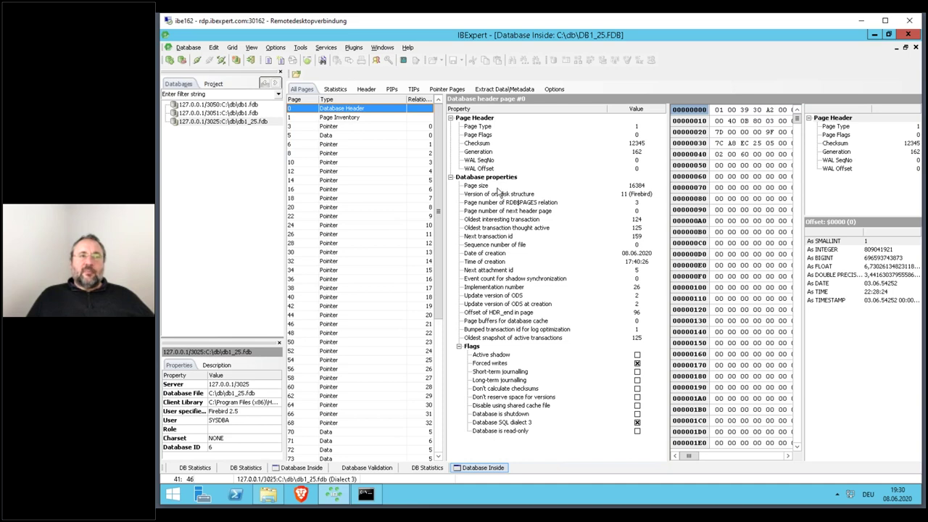
{"action": "left_click", "coordinate": [502, 237]}
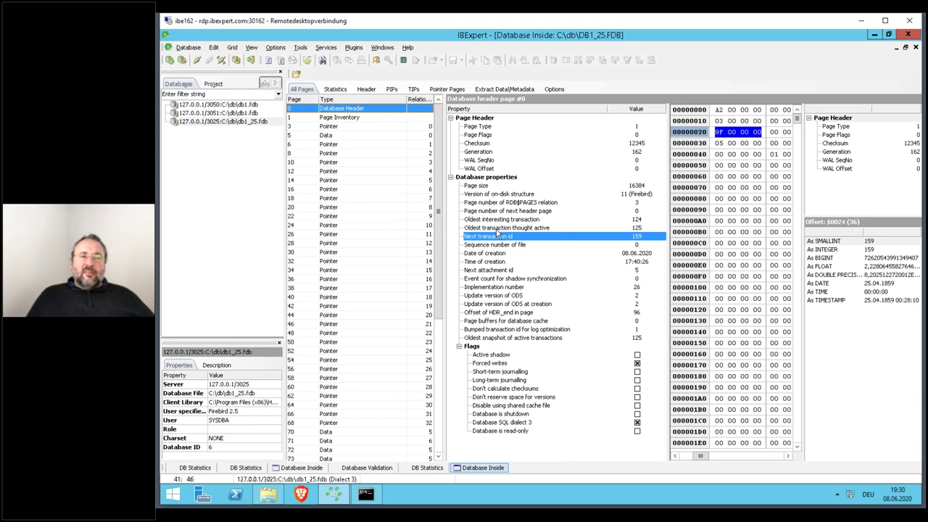
{"action": "left_click", "coordinate": [499, 229]}
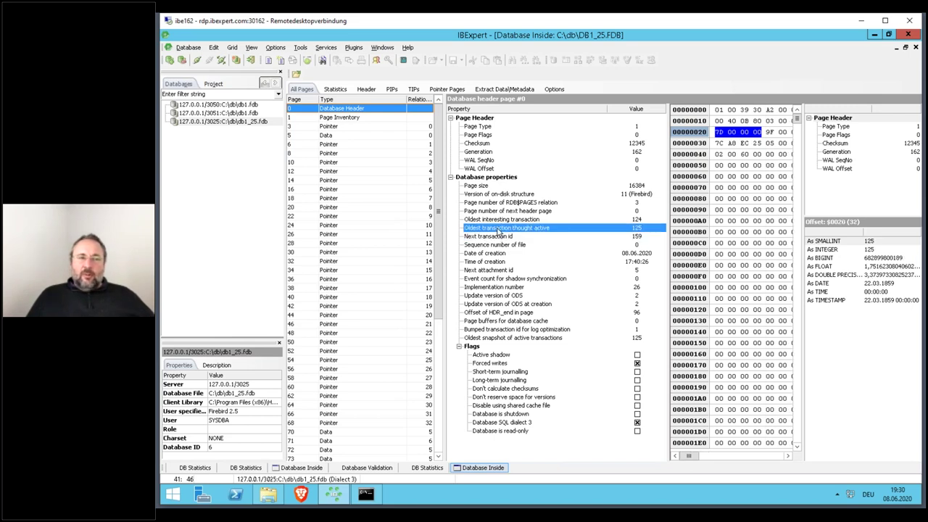
{"action": "left_click", "coordinate": [497, 237]}
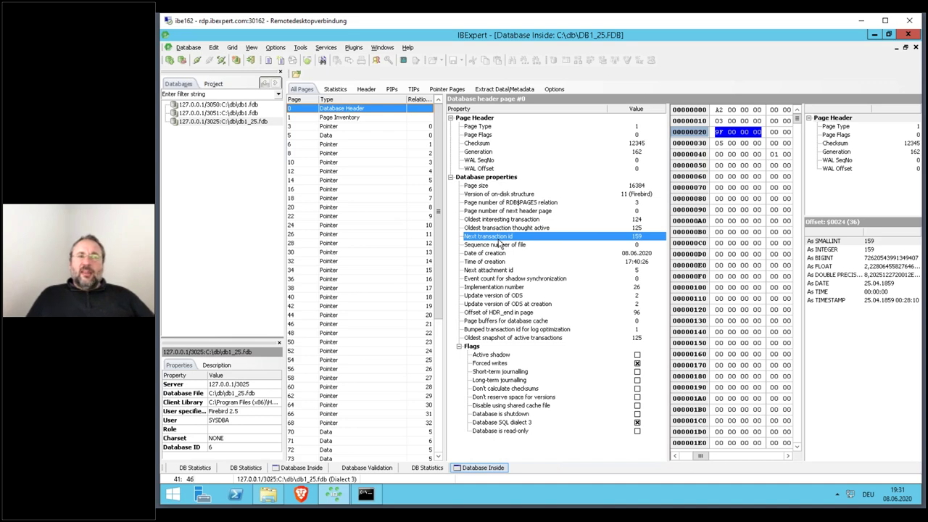
- Recheck the transaction rows, inspect the Forced writes and SQL dialect 3 flags, and scroll the page list
{"action": "left_click", "coordinate": [504, 228]}
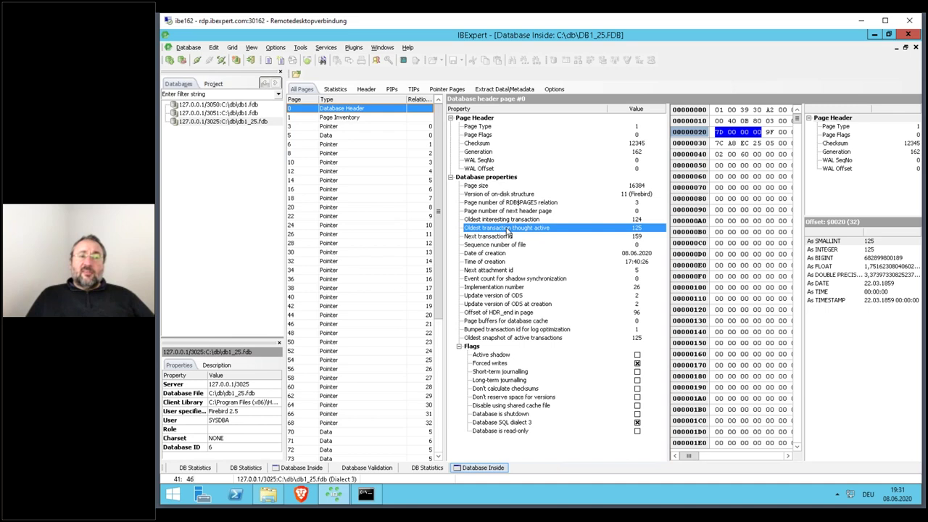
{"action": "left_click", "coordinate": [511, 237]}
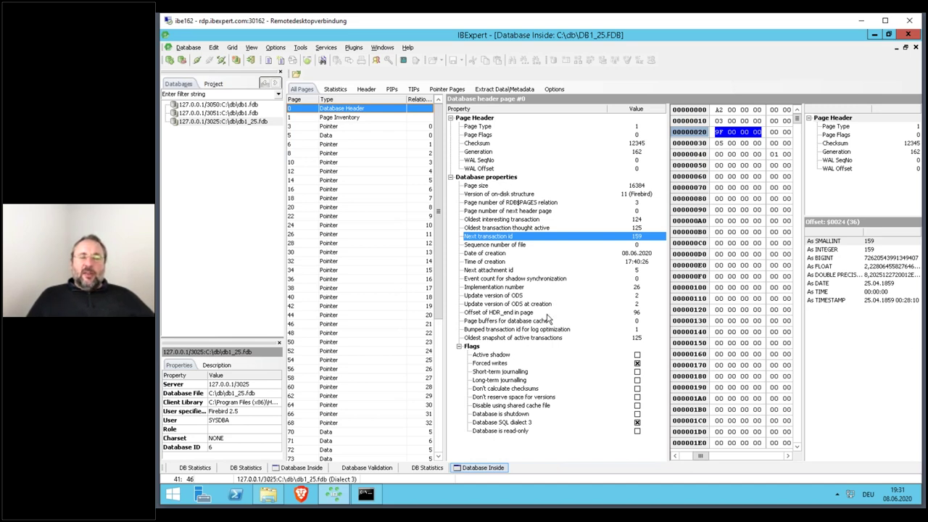
{"action": "left_click", "coordinate": [493, 366]}
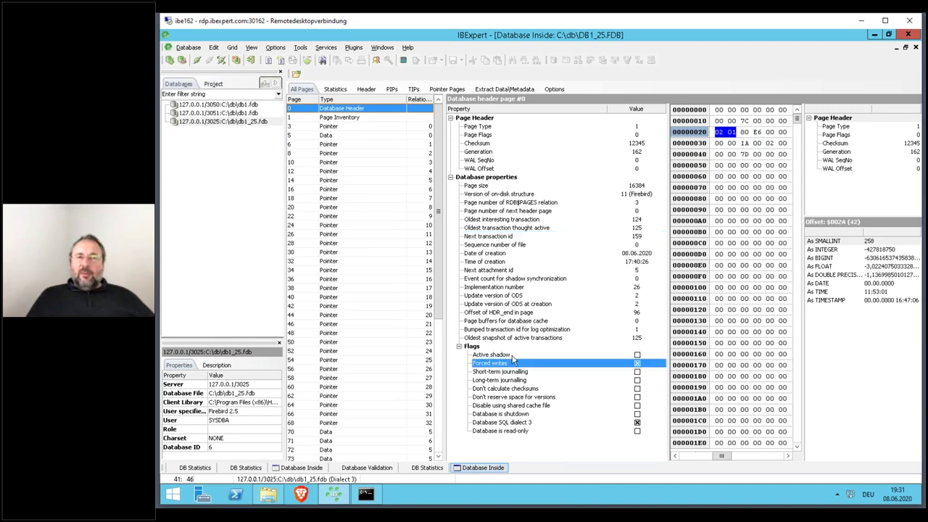
{"action": "left_click", "coordinate": [530, 424]}
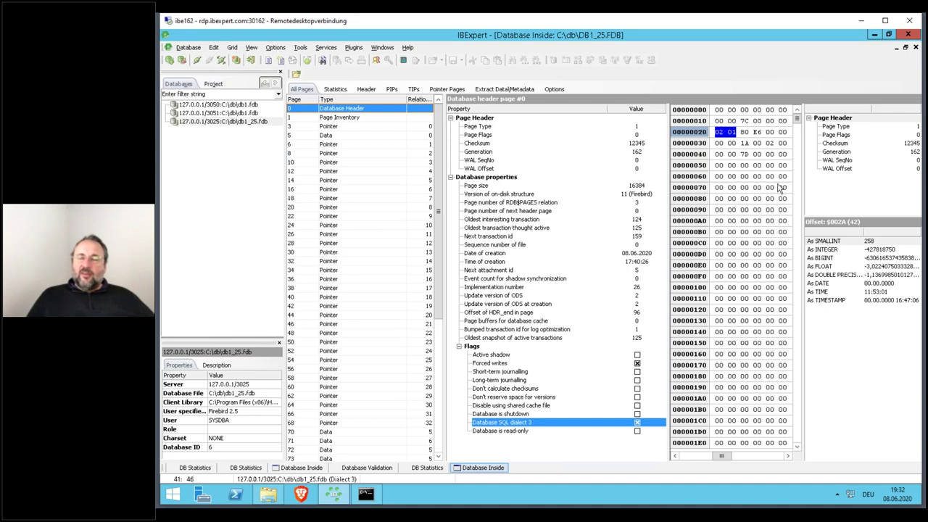
{"action": "left_click", "coordinate": [438, 330]}
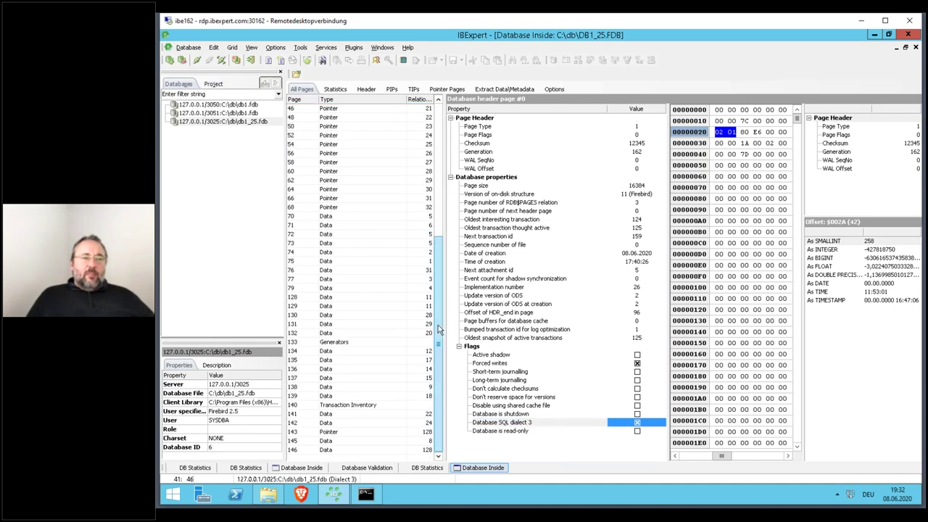
- Compare pointer page 143 with data page 146, then inspect the Lazarus and Borland records
{"action": "left_click", "coordinate": [399, 432]}
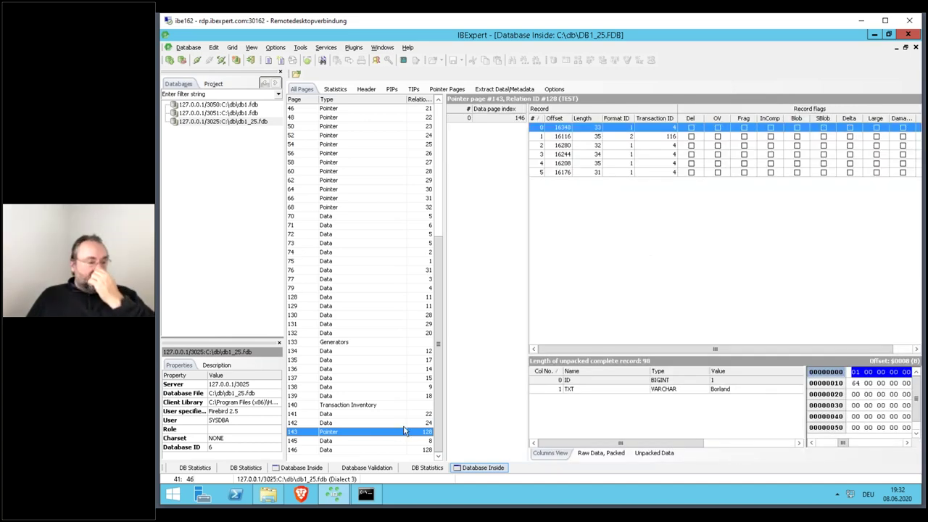
{"action": "left_click", "coordinate": [384, 451]}
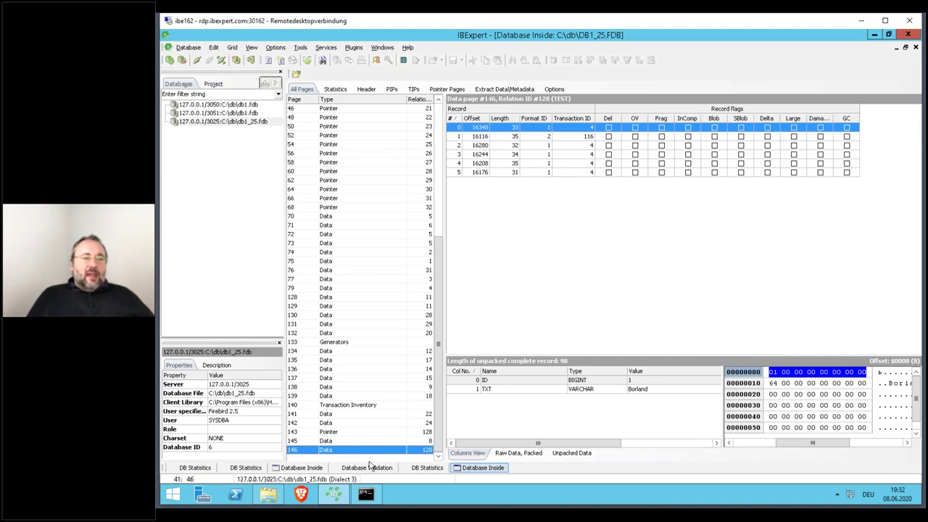
{"action": "left_click", "coordinate": [349, 433]}
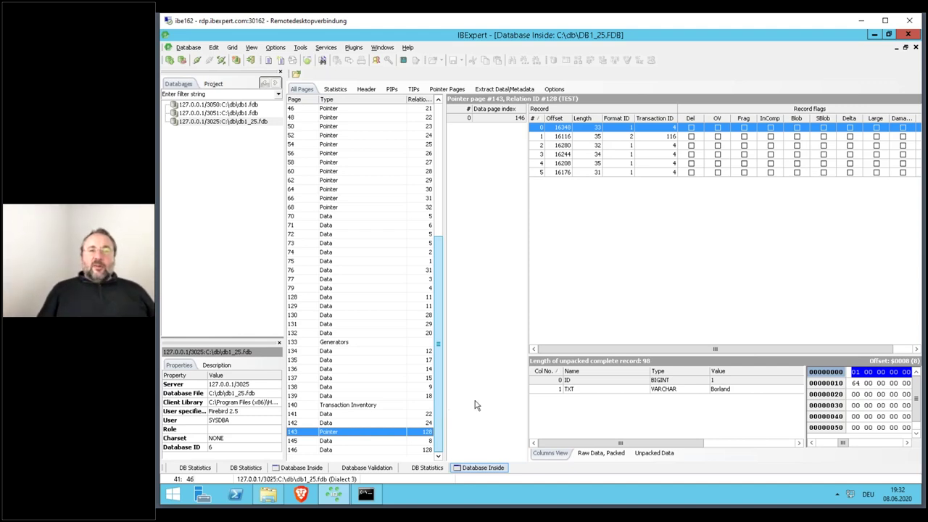
{"action": "left_click", "coordinate": [589, 136]}
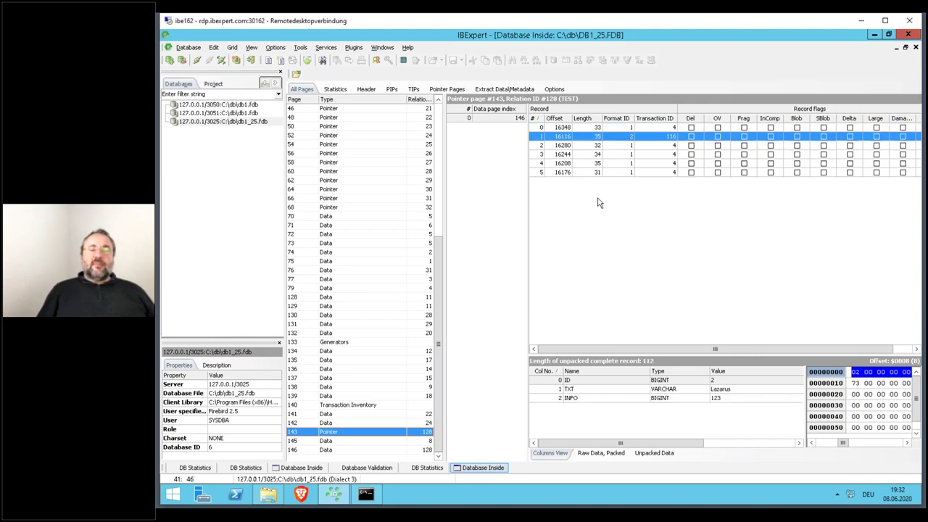
{"action": "left_click", "coordinate": [661, 128]}
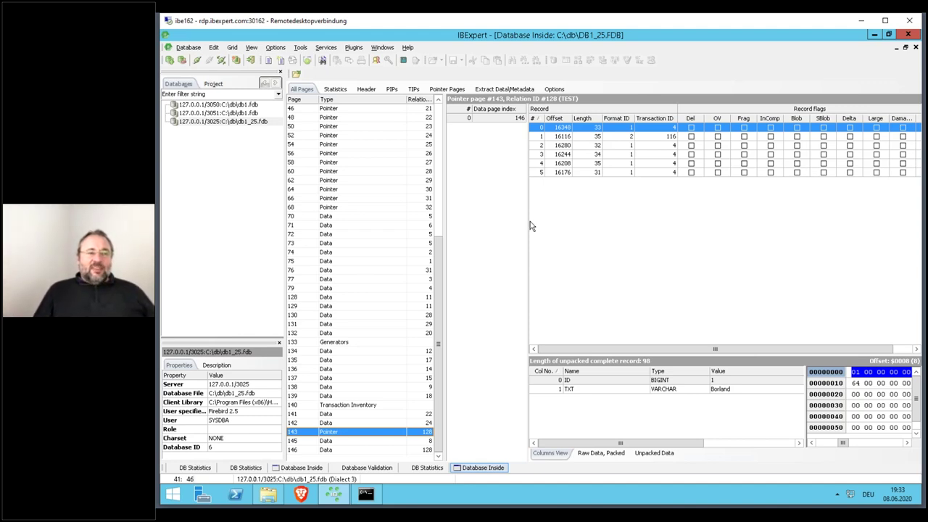
- Open Transaction Inventory page 140 and inspect its status bytes at offsets $0015 and $0016
{"action": "left_click", "coordinate": [346, 406]}
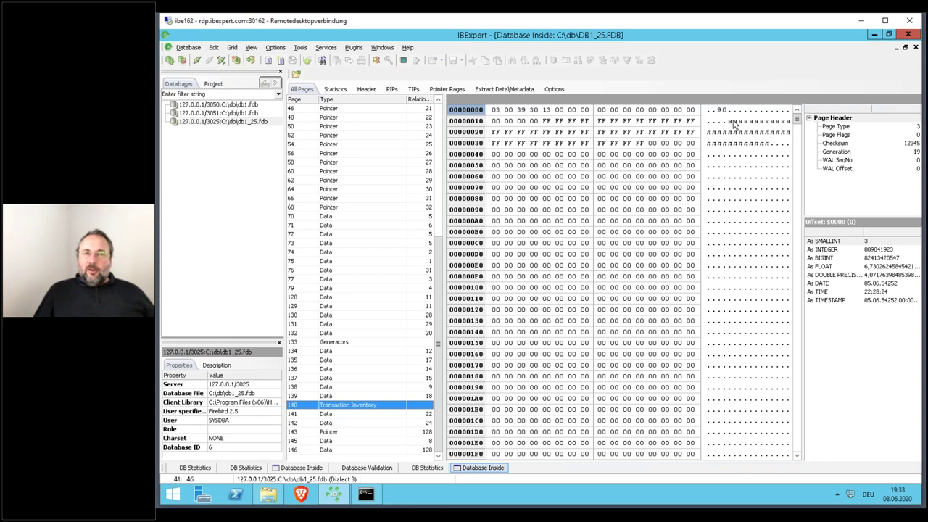
{"action": "left_click", "coordinate": [738, 123]}
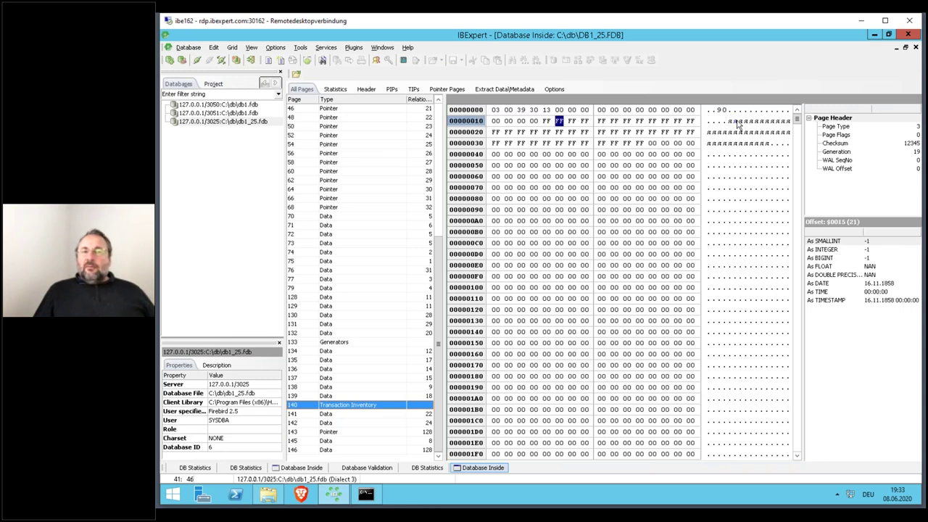
{"action": "left_click", "coordinate": [740, 122]}
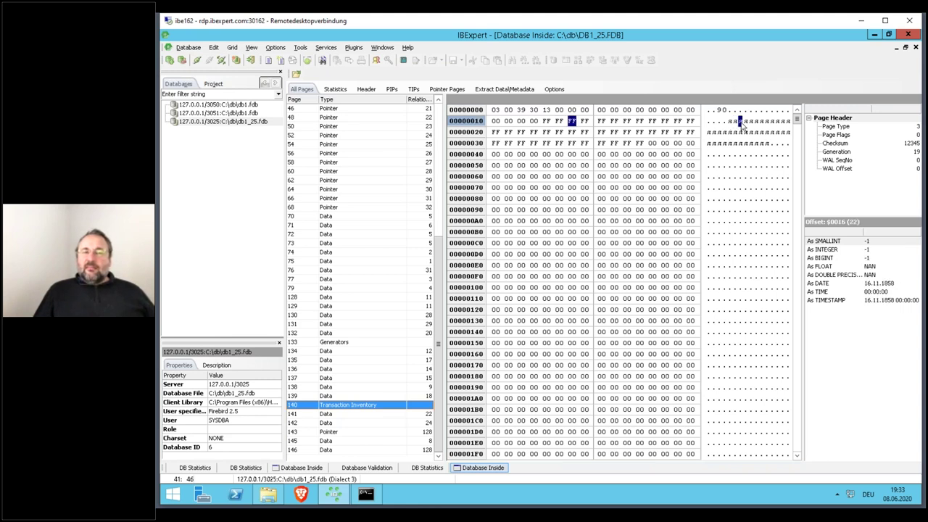
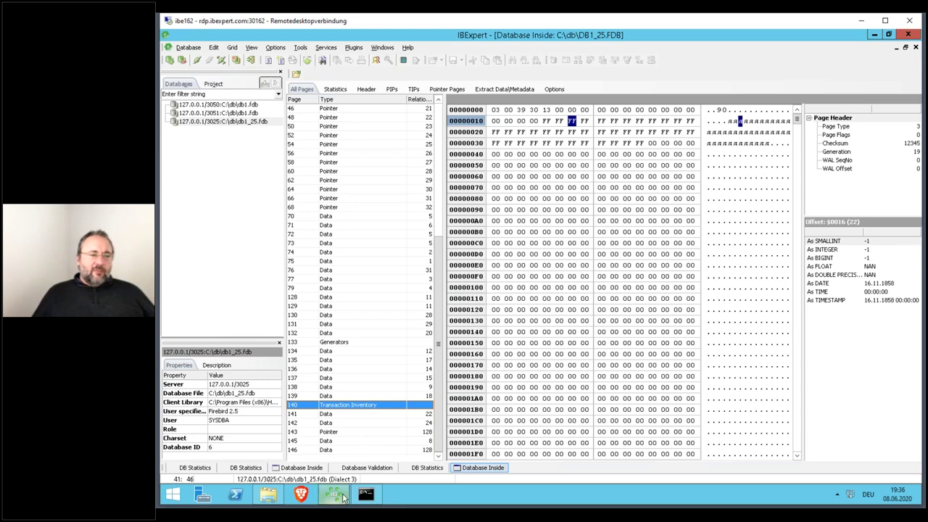
- Browse pages 73, 146 and 143 of db1_25.fdb and unpack record 1: ID 2, Lazarus, INFO 123
{"action": "mouse_move", "coordinate": [346, 494]}
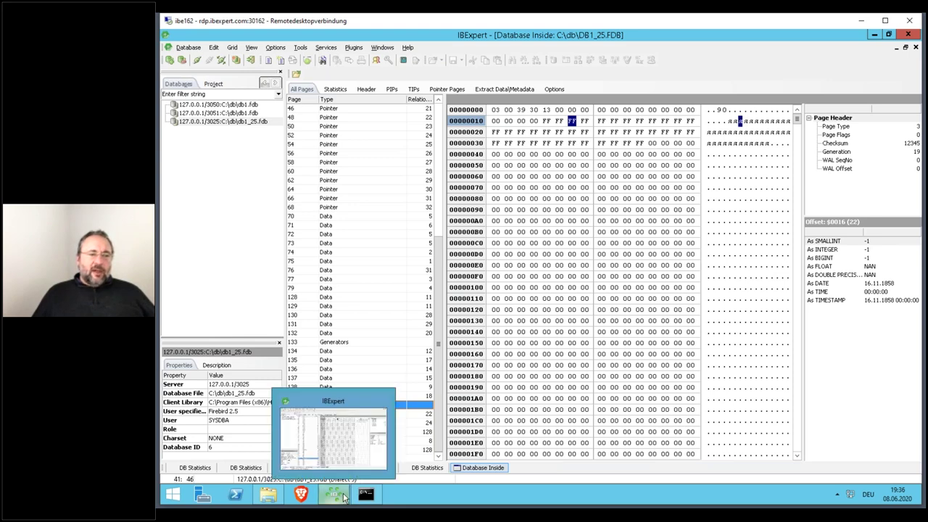
{"action": "left_click", "coordinate": [384, 244]}
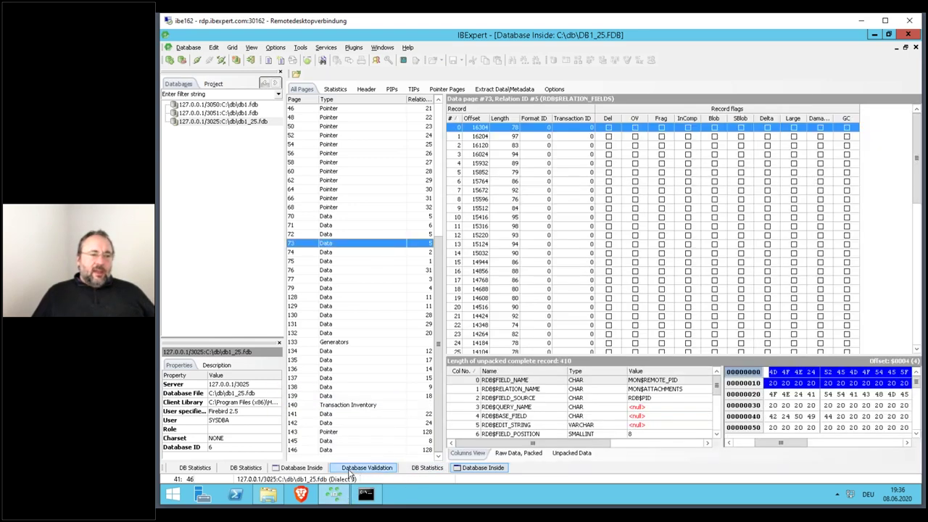
{"action": "left_click", "coordinate": [300, 467]}
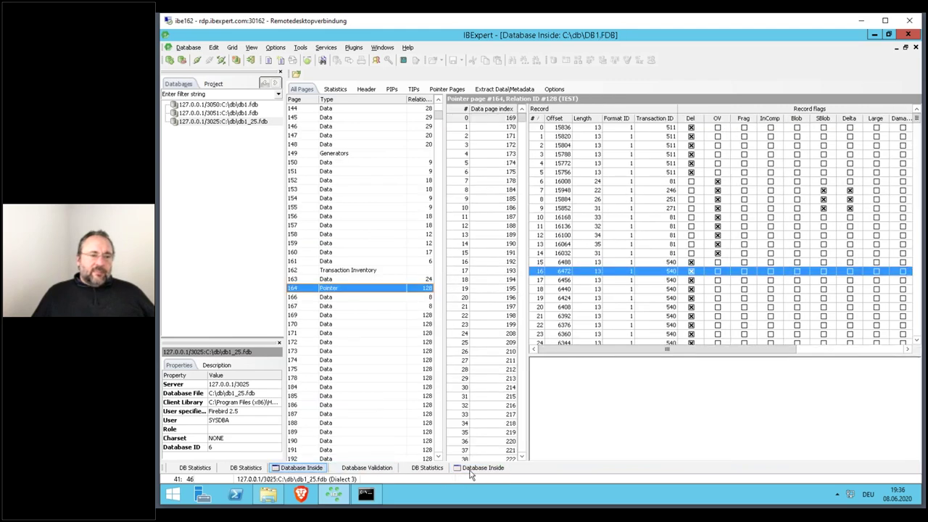
{"action": "left_click", "coordinate": [478, 468]}
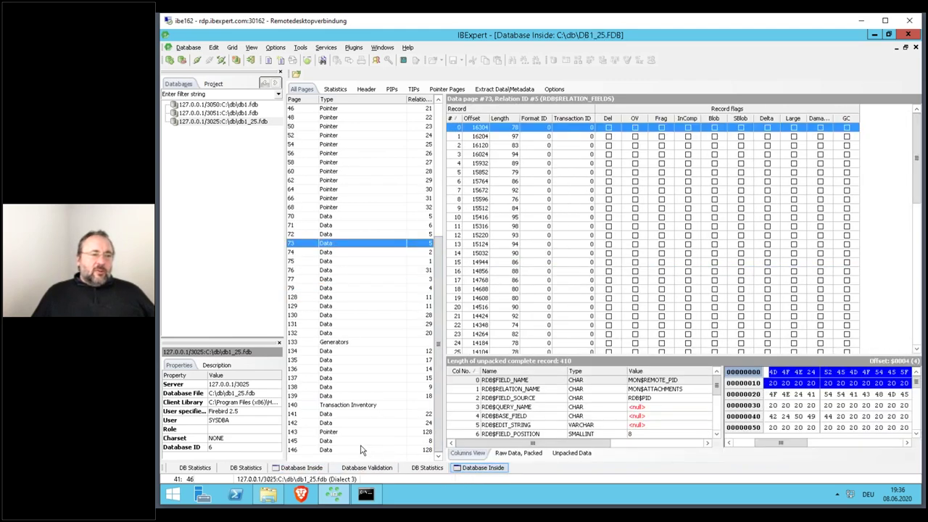
{"action": "left_click", "coordinate": [344, 450]}
{"action": "left_click", "coordinate": [346, 432]}
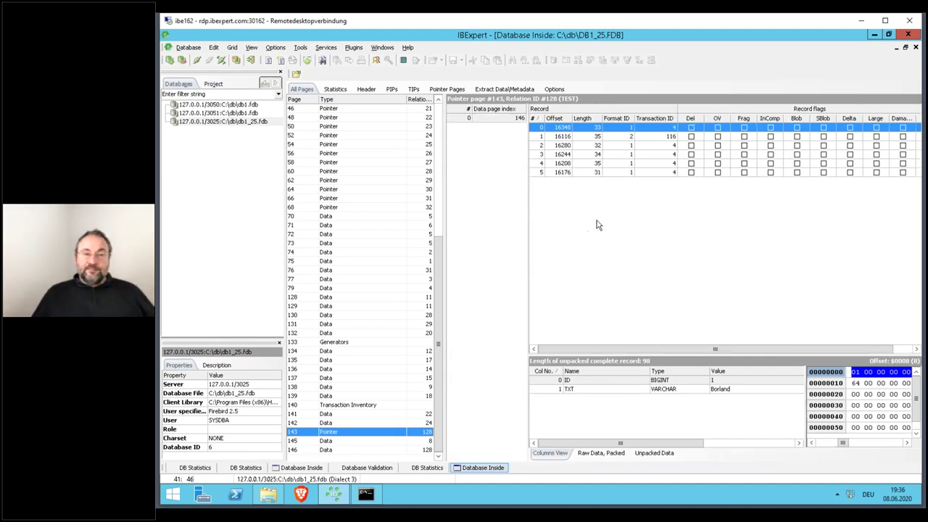
{"action": "left_click", "coordinate": [671, 137]}
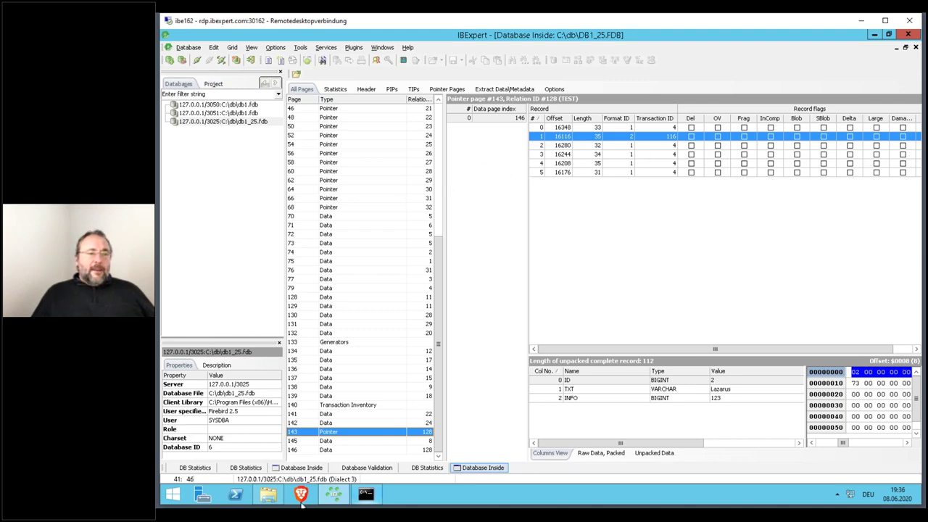
- Show db1.fdb's statistics as a text report and select the Next transaction value 555
{"action": "left_click", "coordinate": [246, 467]}
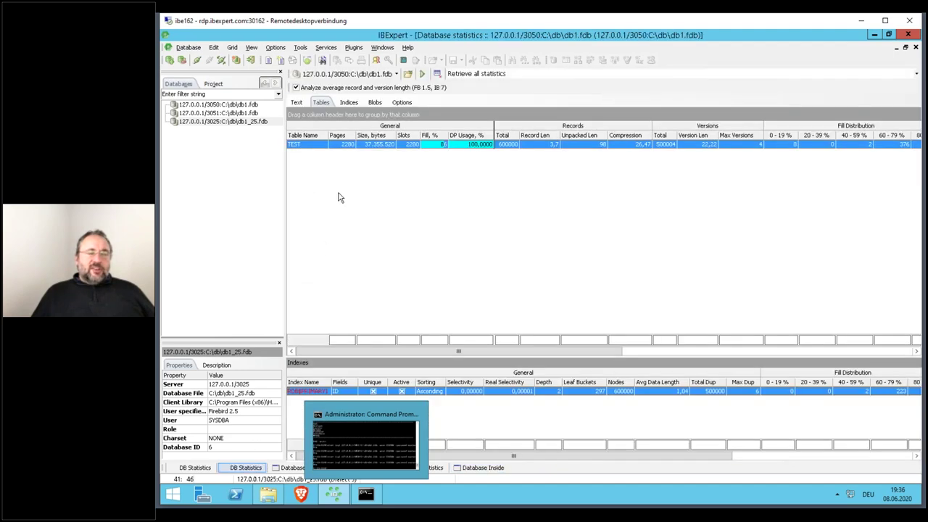
{"action": "left_click", "coordinate": [296, 102]}
{"action": "left_click", "coordinate": [394, 194]}
{"action": "scroll", "coordinate": [395, 195], "scroll_direction": "up", "scroll_amount": 10}
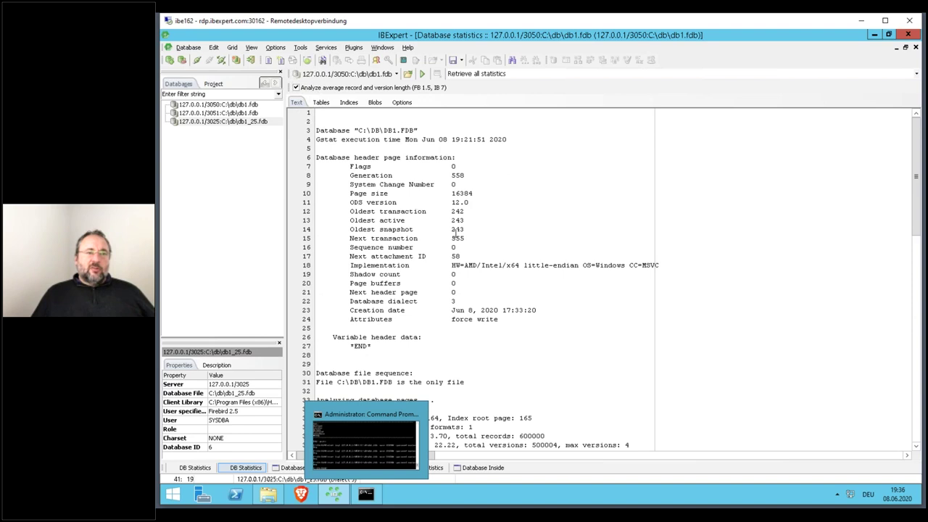
{"action": "double_click", "coordinate": [458, 238]}
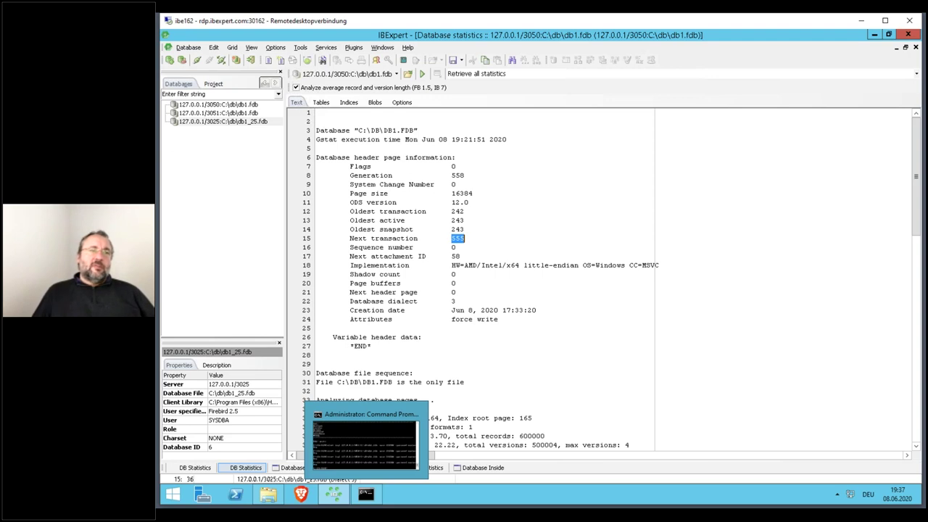
{"action": "left_click_drag", "start_coordinate": [351, 238], "coordinate": [476, 239]}
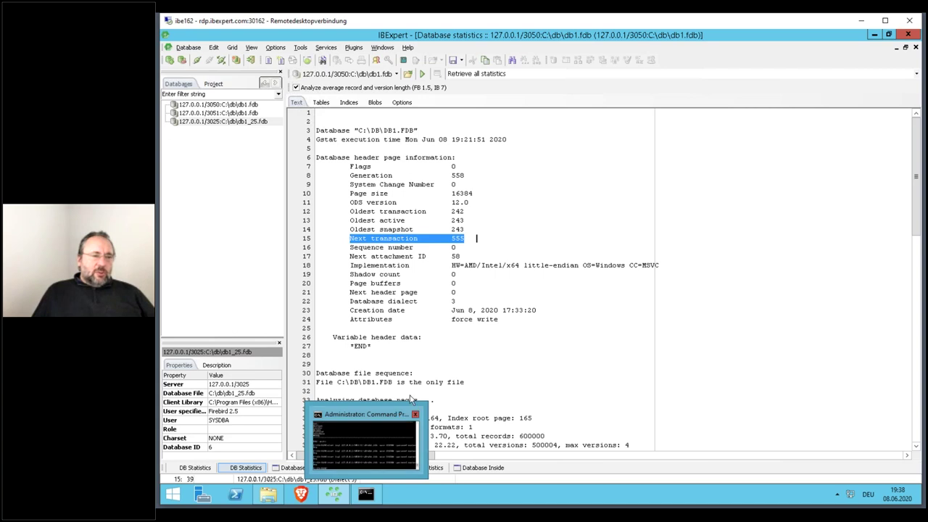
{"action": "left_click", "coordinate": [451, 363]}
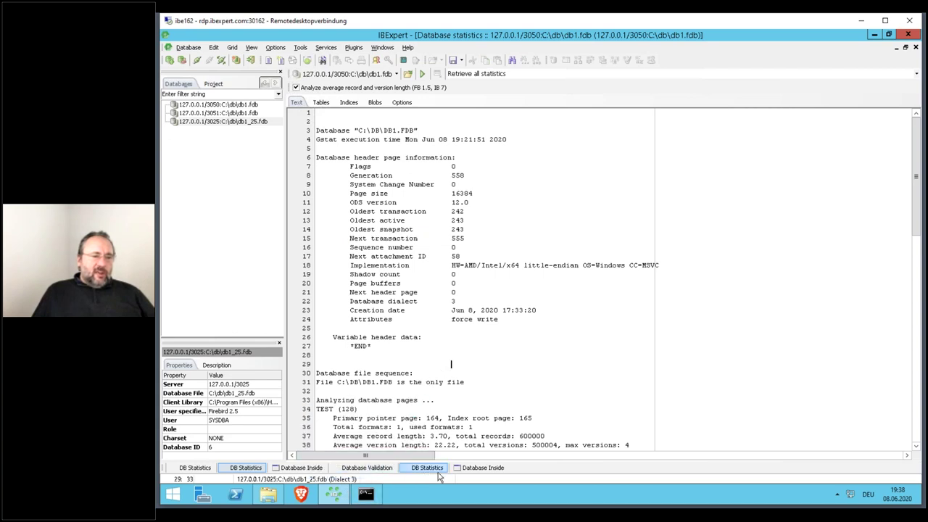
- Locate the TXT, ID and INFO field bytes of the Lazarus record on pointer page 143
{"action": "left_click", "coordinate": [481, 468]}
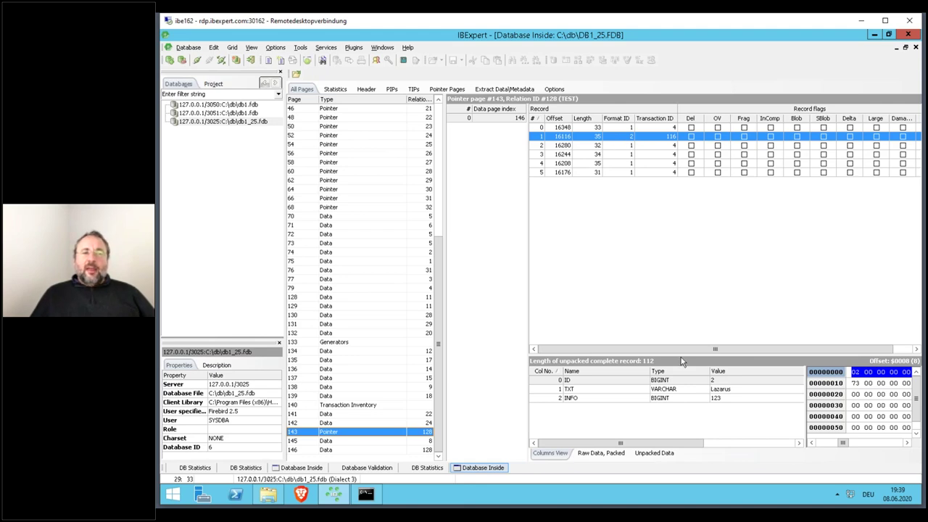
{"action": "left_click", "coordinate": [621, 390]}
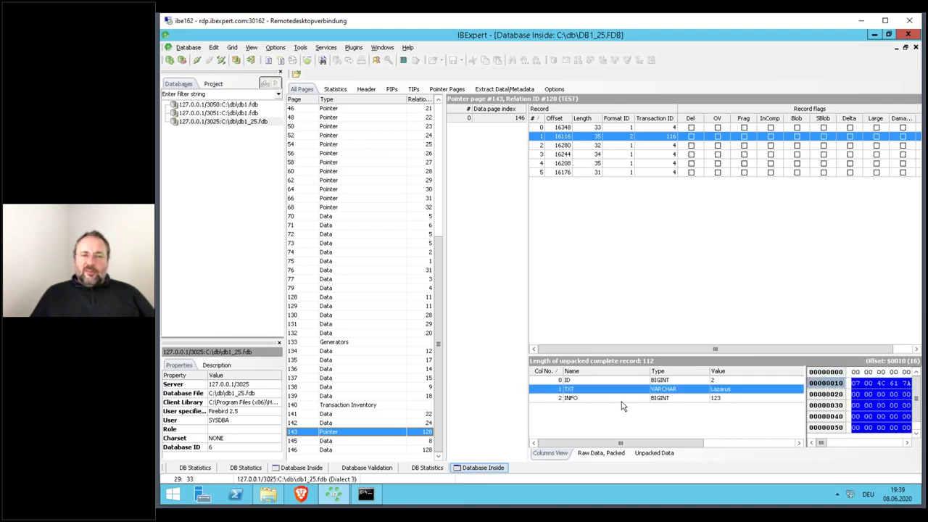
{"action": "left_click", "coordinate": [622, 400]}
{"action": "left_click", "coordinate": [621, 382]}
{"action": "left_click", "coordinate": [620, 391]}
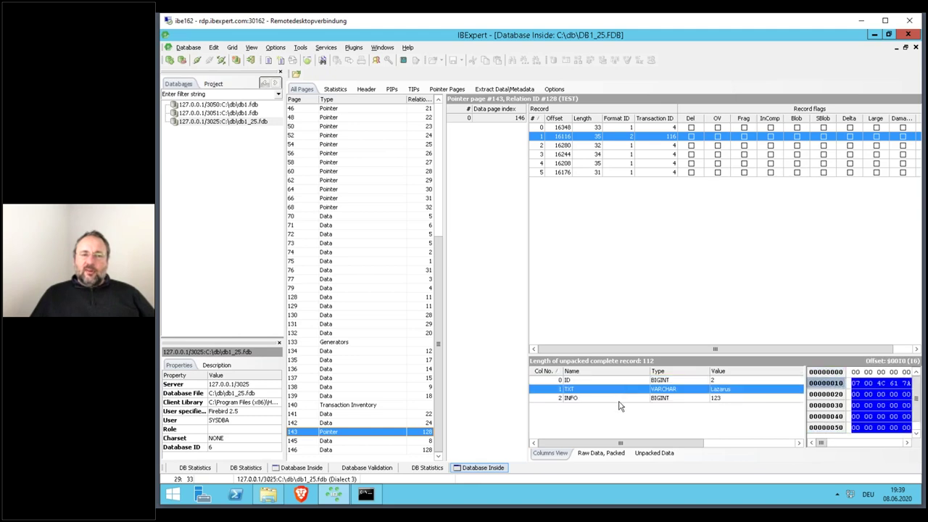
{"action": "left_click", "coordinate": [620, 403]}
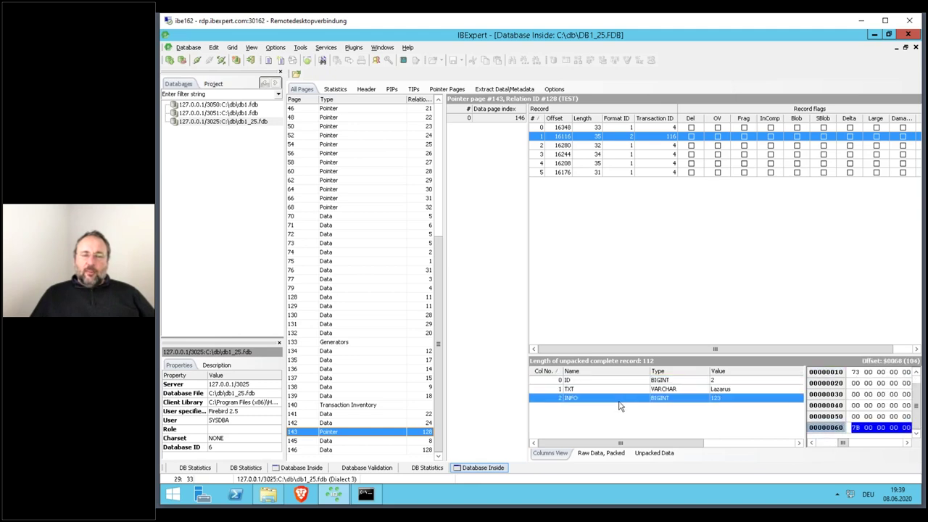
- Compare the Borland, Lazarus and Delphi records, then connect to db1_25.fdb's TEST table
{"action": "left_click", "coordinate": [579, 126]}
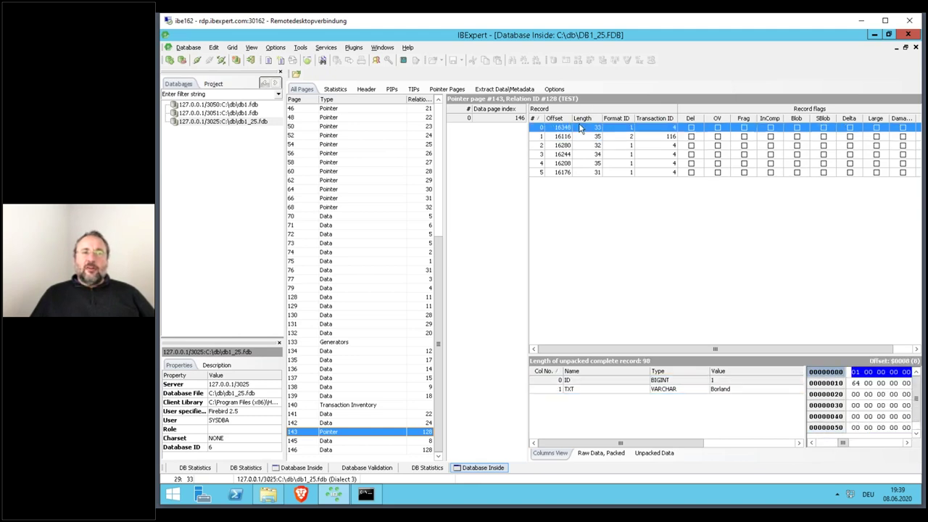
{"action": "left_click", "coordinate": [701, 390]}
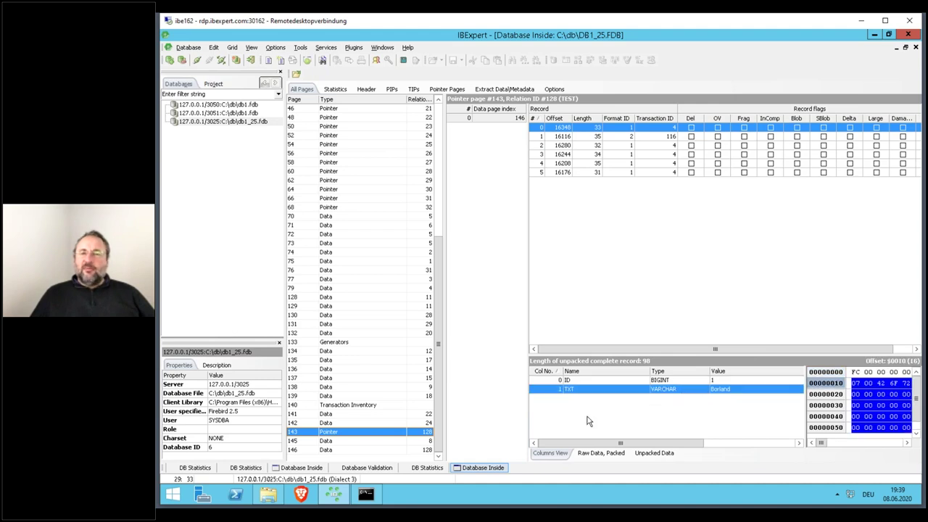
{"action": "left_click", "coordinate": [594, 137]}
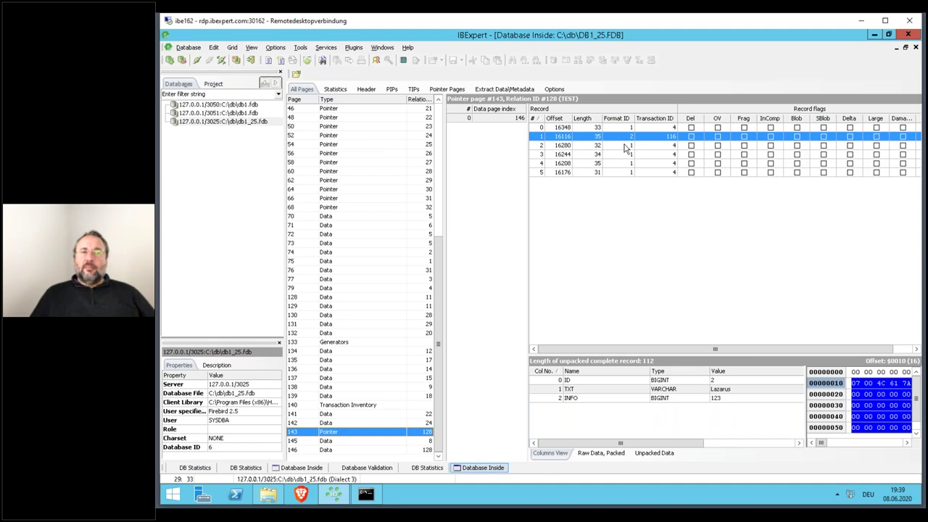
{"action": "left_click", "coordinate": [624, 146]}
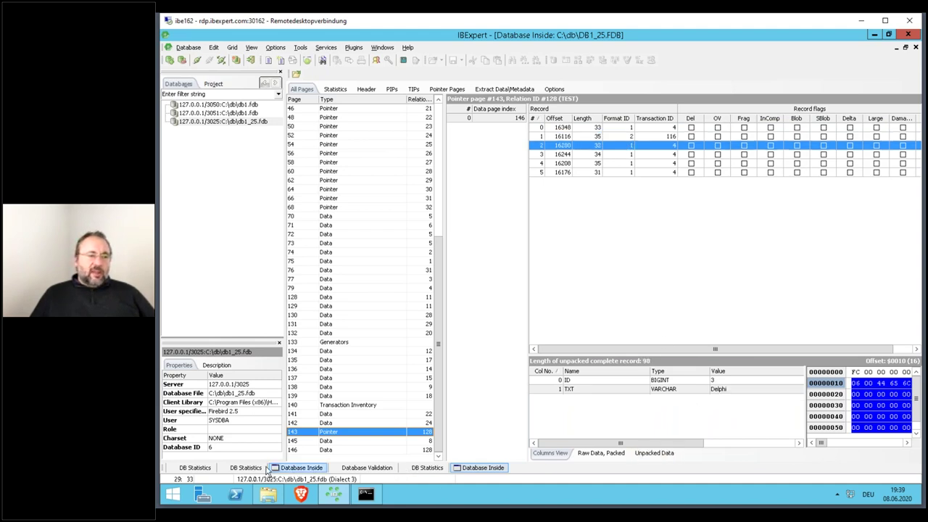
{"action": "double_click", "coordinate": [255, 122]}
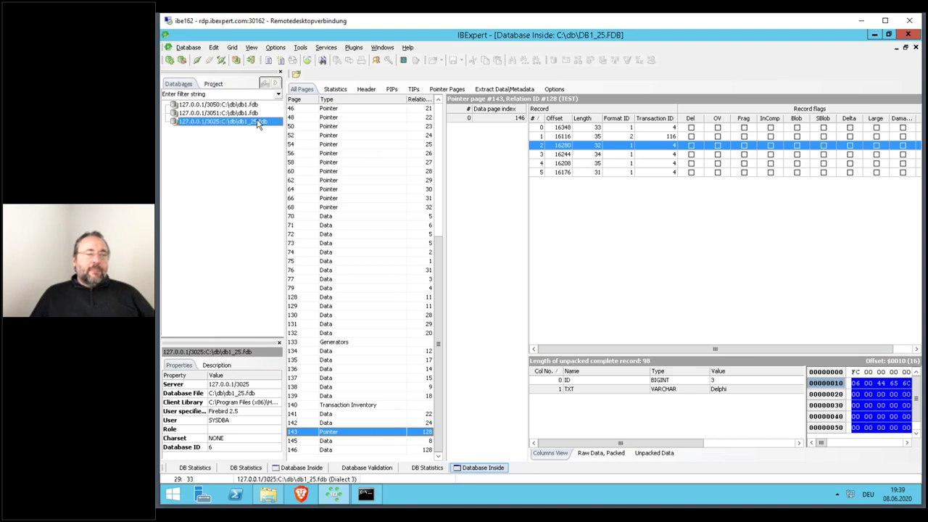
- Show the six stored TEST rows, selecting the Lazarus and Borland records
{"action": "left_click", "coordinate": [467, 89]}
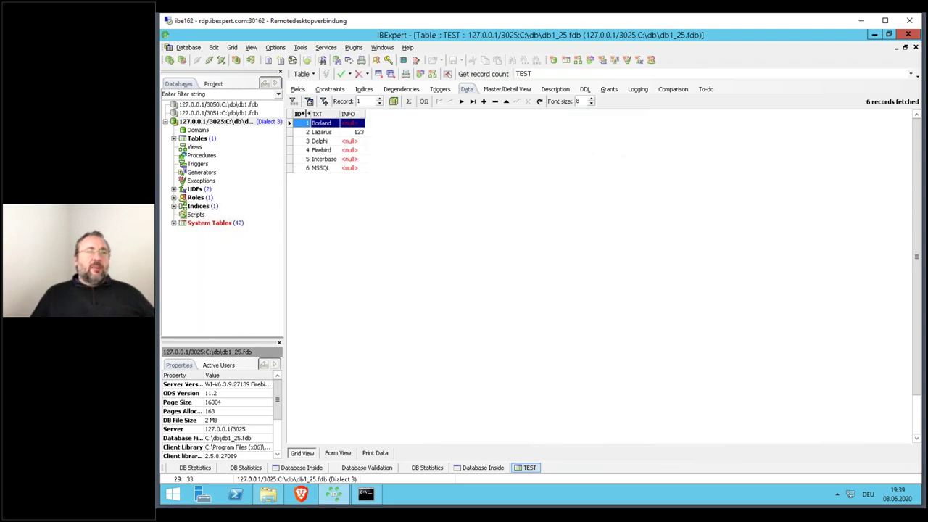
{"action": "left_click", "coordinate": [323, 132]}
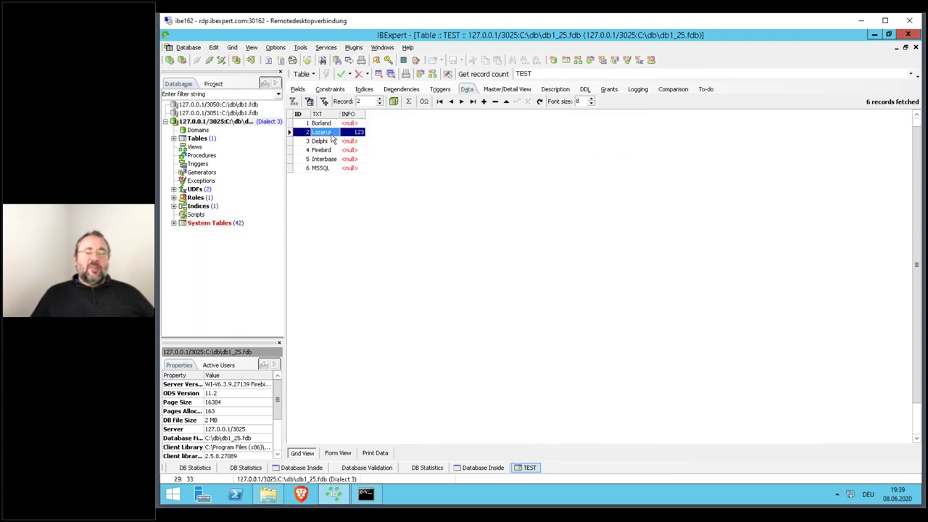
{"action": "left_click", "coordinate": [354, 125]}
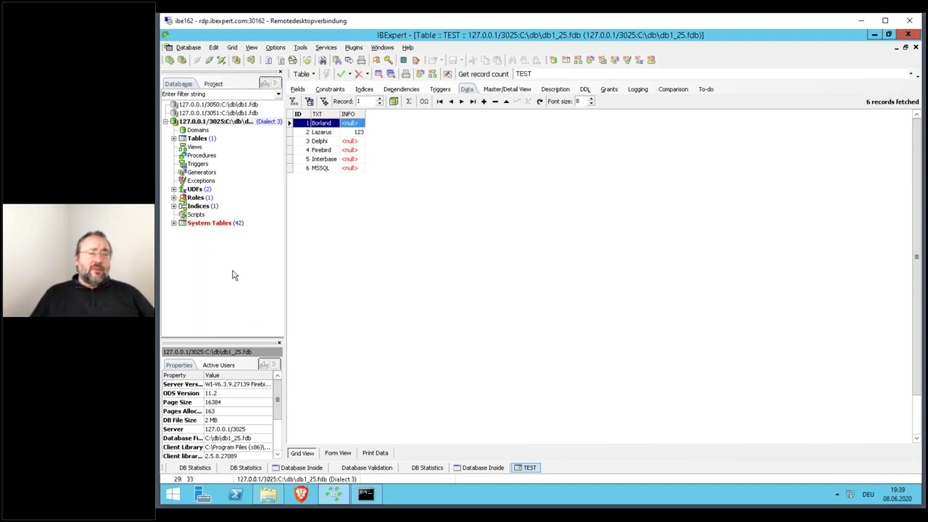
- Expand System Tables and select the RDB$FORMATS table
{"action": "left_click", "coordinate": [175, 225]}
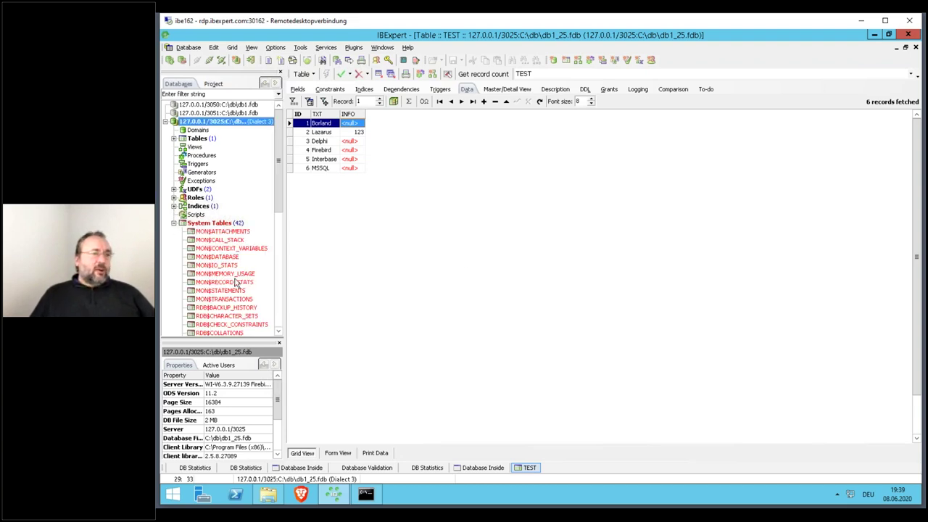
{"action": "scroll", "coordinate": [253, 294], "scroll_direction": "down", "scroll_amount": 4}
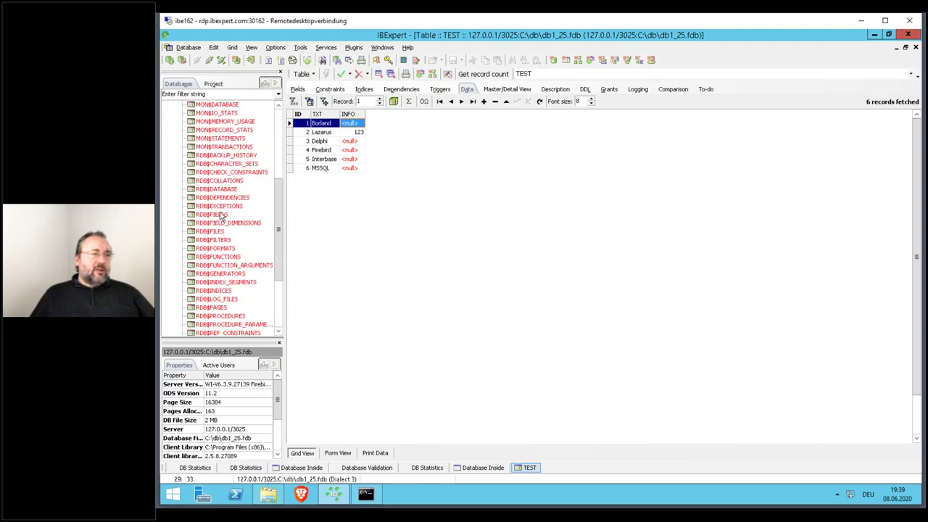
{"action": "left_click", "coordinate": [216, 248]}
- Open the RDB$FORMATS table and show its format records
{"action": "double_click", "coordinate": [215, 248]}
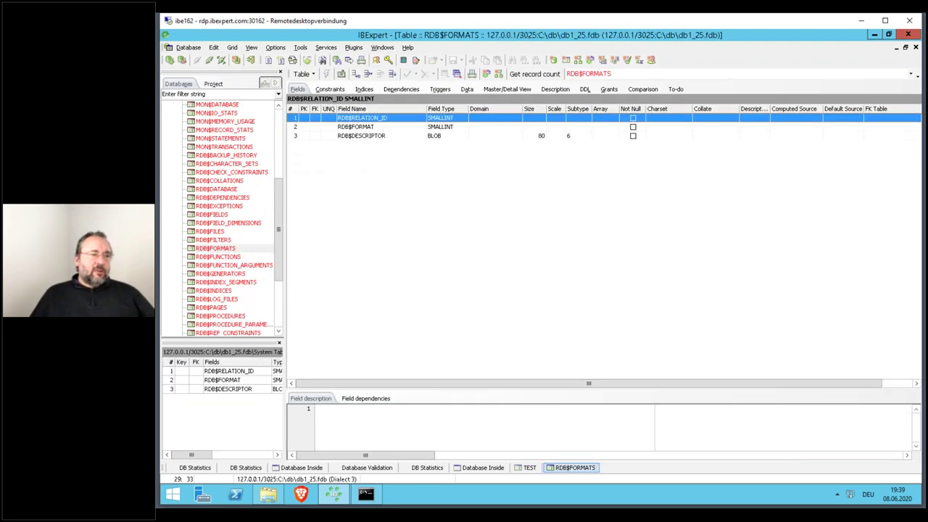
{"action": "left_click", "coordinate": [466, 89]}
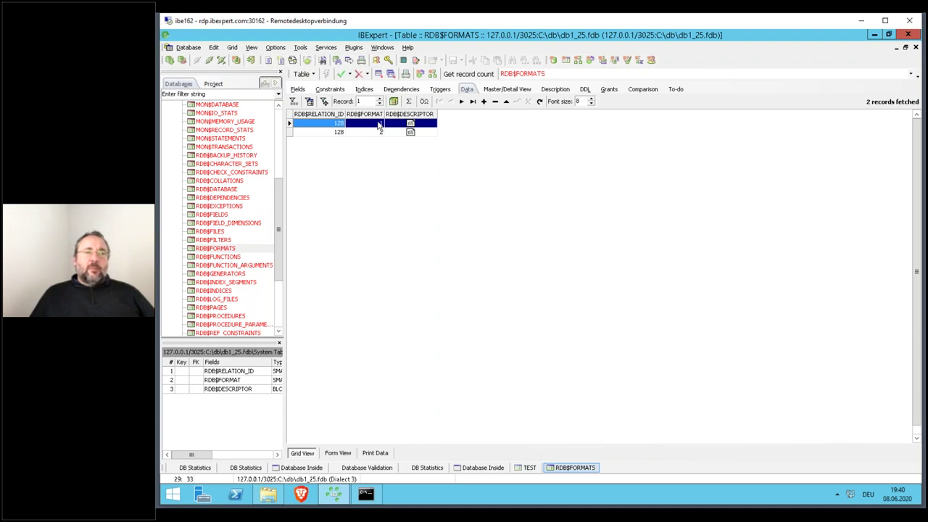
{"action": "left_click", "coordinate": [384, 134]}
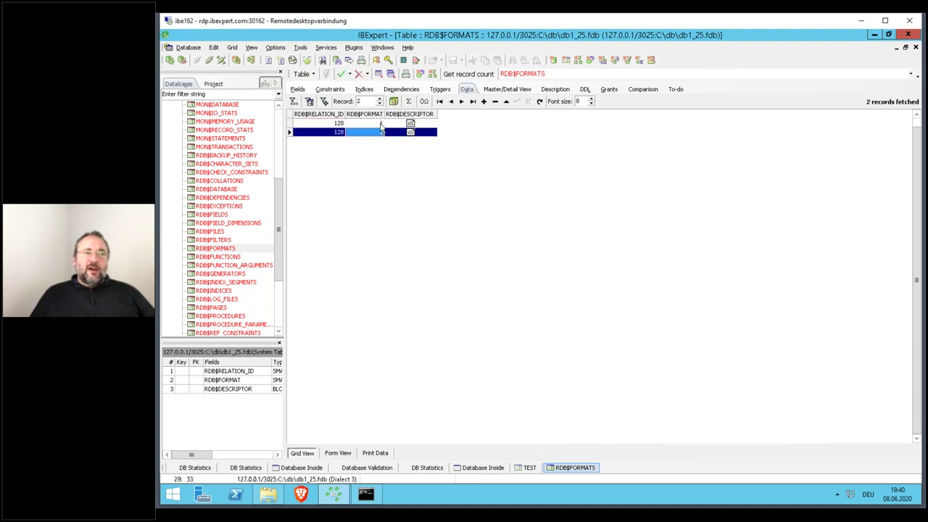
- Decode format 1's RDB$DESCRIPTOR as format text and mark its first field line
{"action": "double_click", "coordinate": [410, 124]}
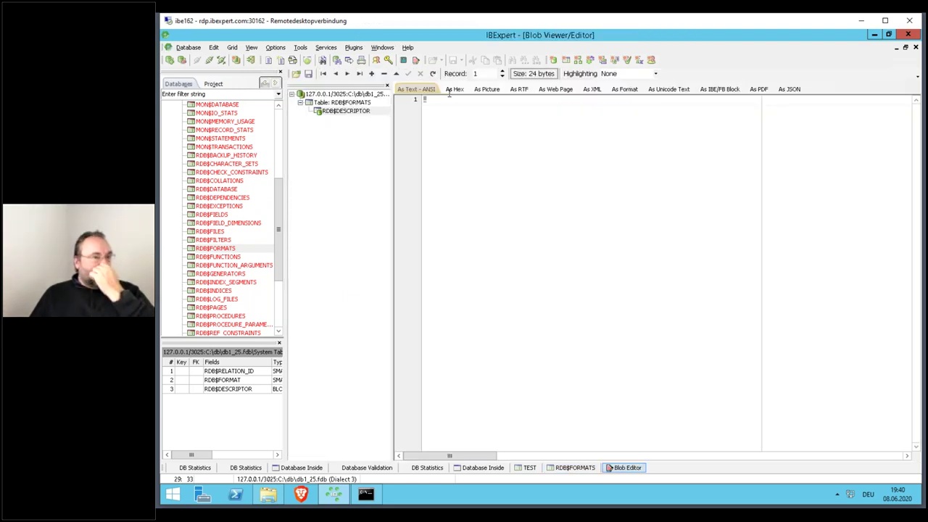
{"action": "left_click", "coordinate": [451, 90]}
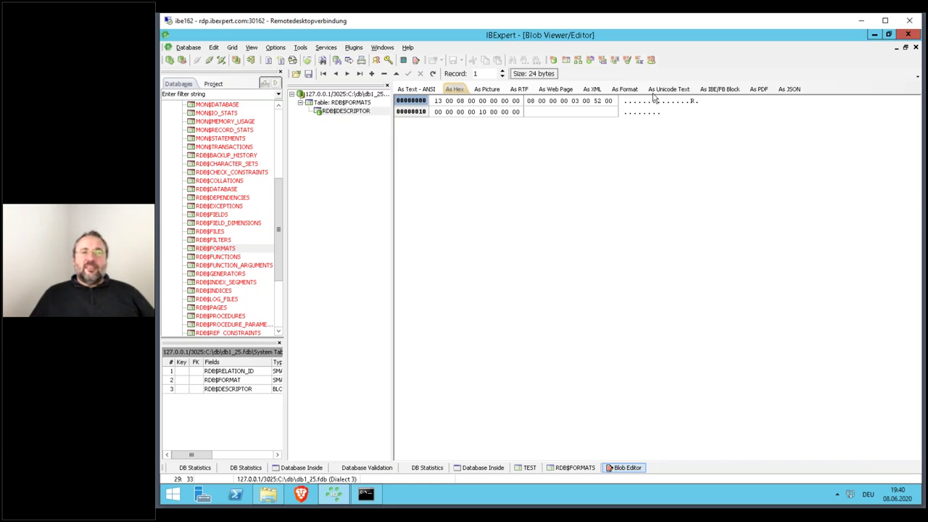
{"action": "left_click", "coordinate": [625, 90]}
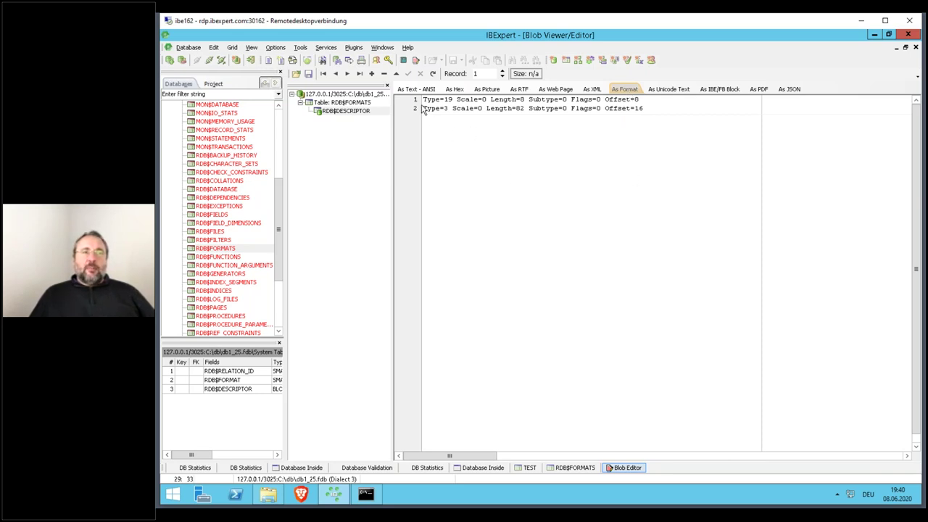
{"action": "left_click_drag", "start_coordinate": [423, 99], "coordinate": [580, 82]}
{"action": "left_click_drag", "start_coordinate": [638, 88], "coordinate": [666, 100]}
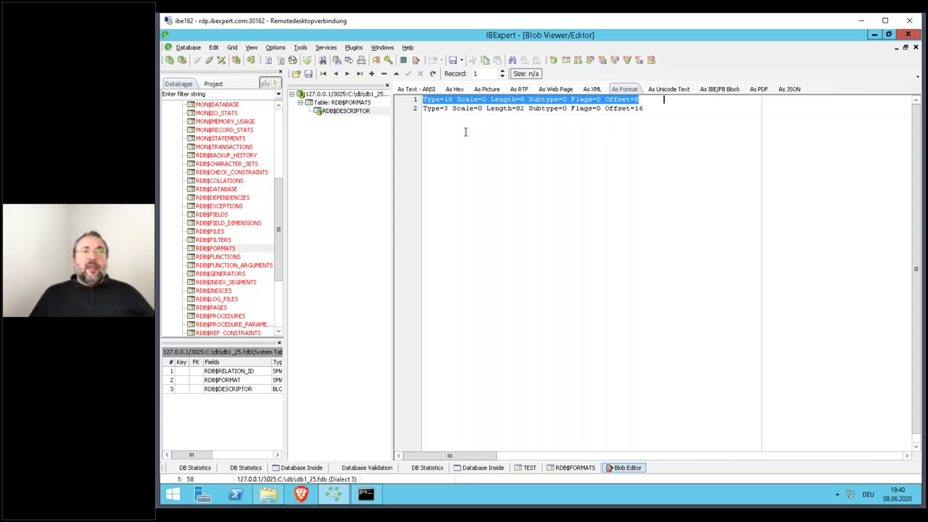
- Mark the second field's type and offset 16, then switch to format record 2
{"action": "left_click_drag", "start_coordinate": [423, 110], "coordinate": [526, 117]}
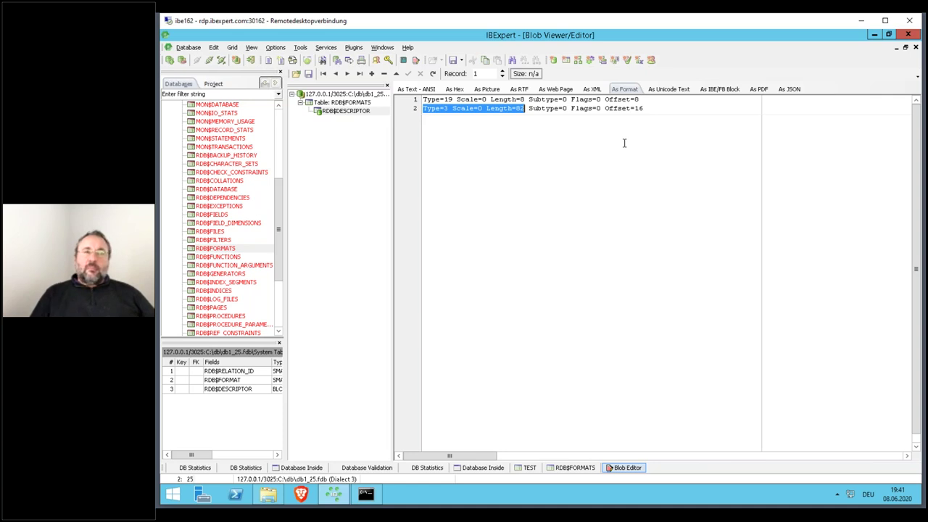
{"action": "left_click_drag", "start_coordinate": [636, 108], "coordinate": [651, 109]}
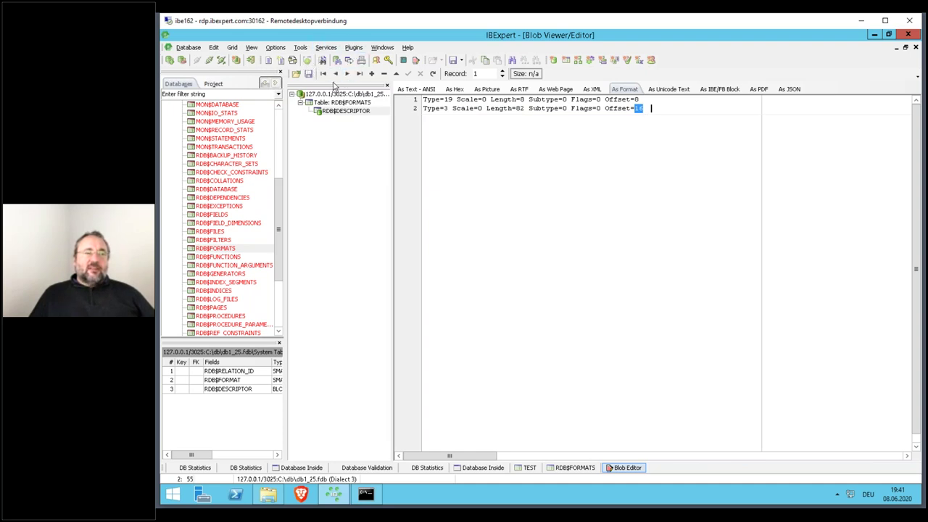
{"action": "left_click", "coordinate": [904, 47]}
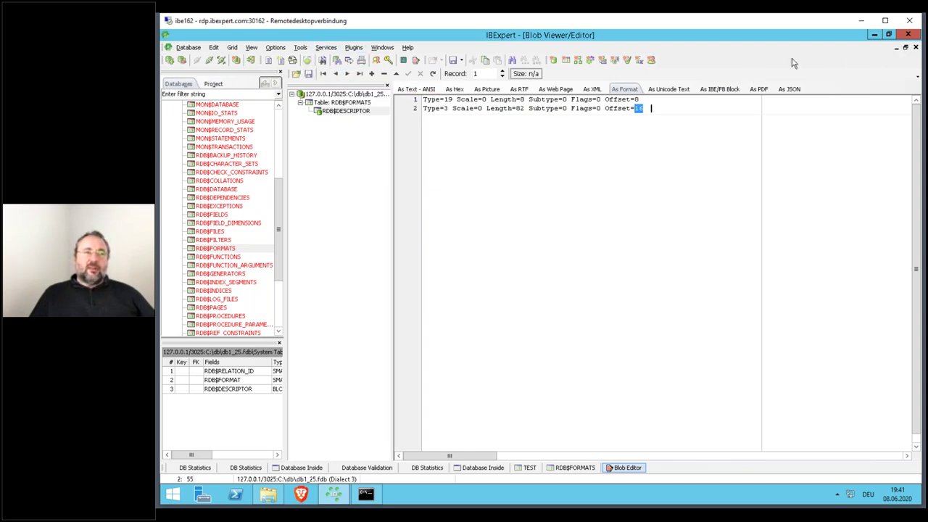
{"action": "left_click", "coordinate": [437, 274]}
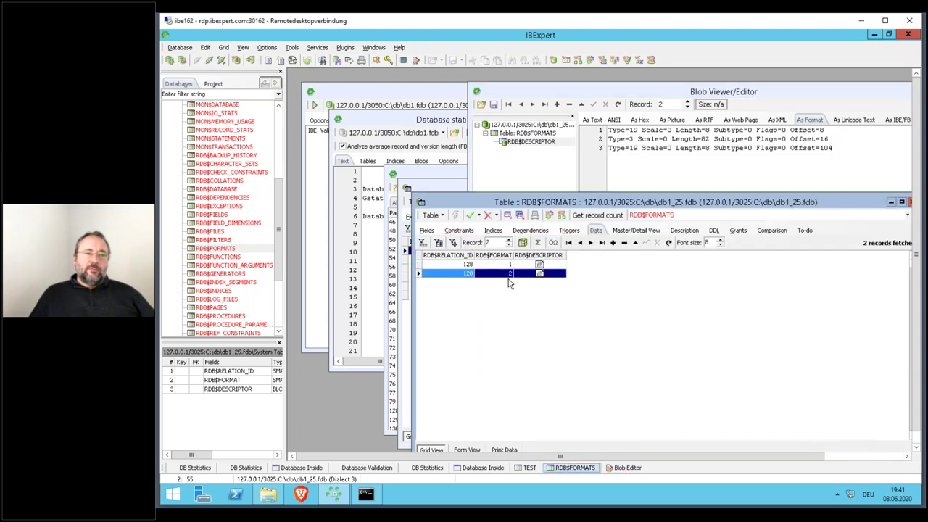
- Maximize the Blob Viewer, select format 2's three descriptor lines, and close it
{"action": "left_click", "coordinate": [635, 95]}
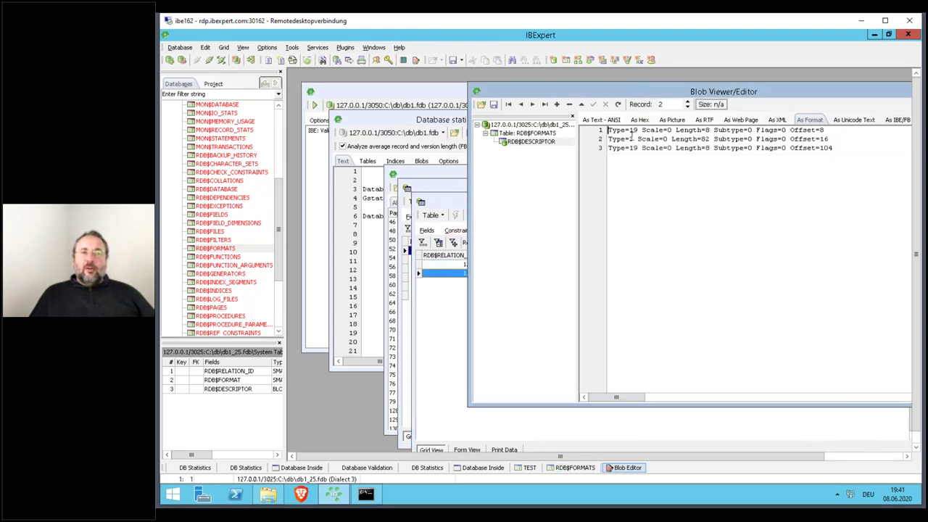
{"action": "double_click", "coordinate": [656, 92]}
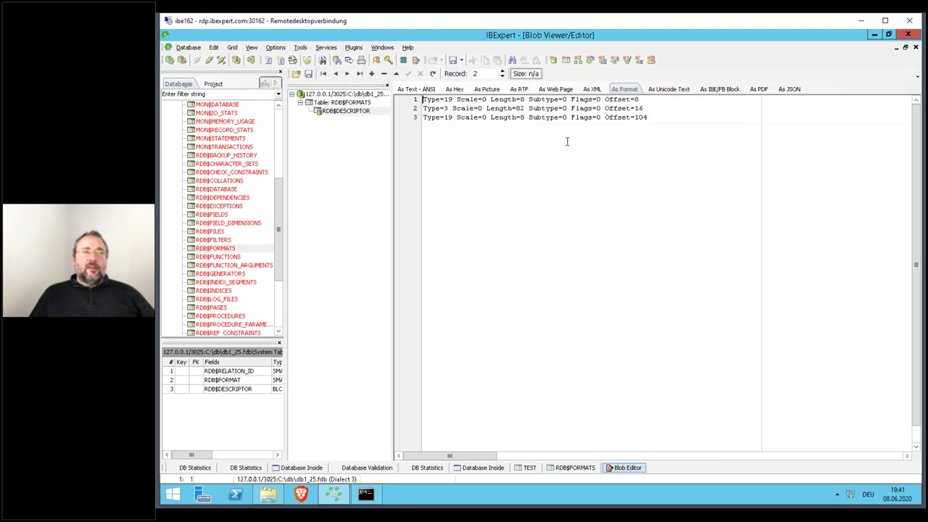
{"action": "triple_click", "coordinate": [440, 101]}
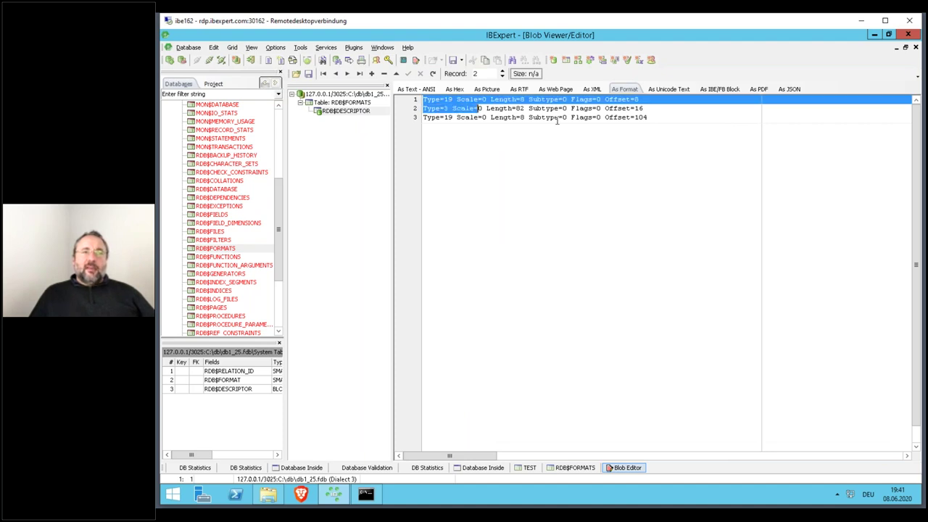
{"action": "left_click", "coordinate": [681, 108], "text": "shift"}
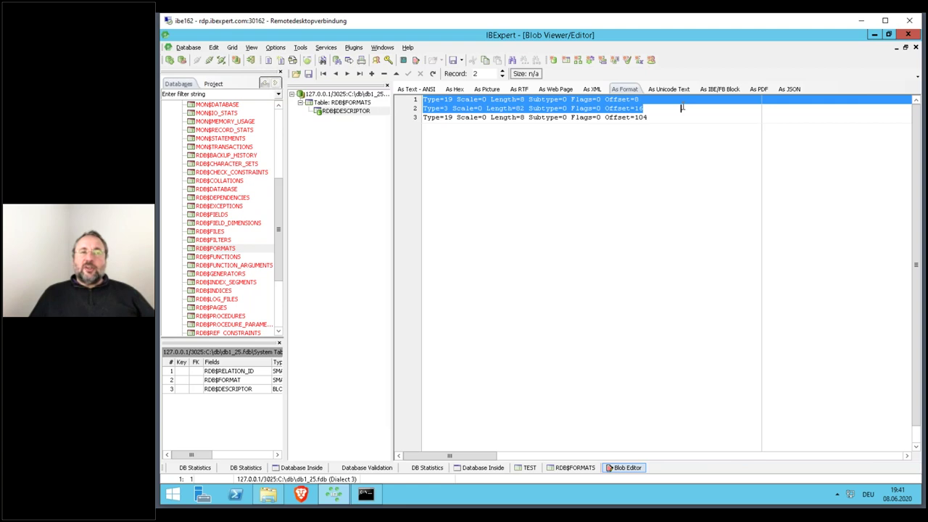
{"action": "left_click", "coordinate": [684, 117], "text": "shift"}
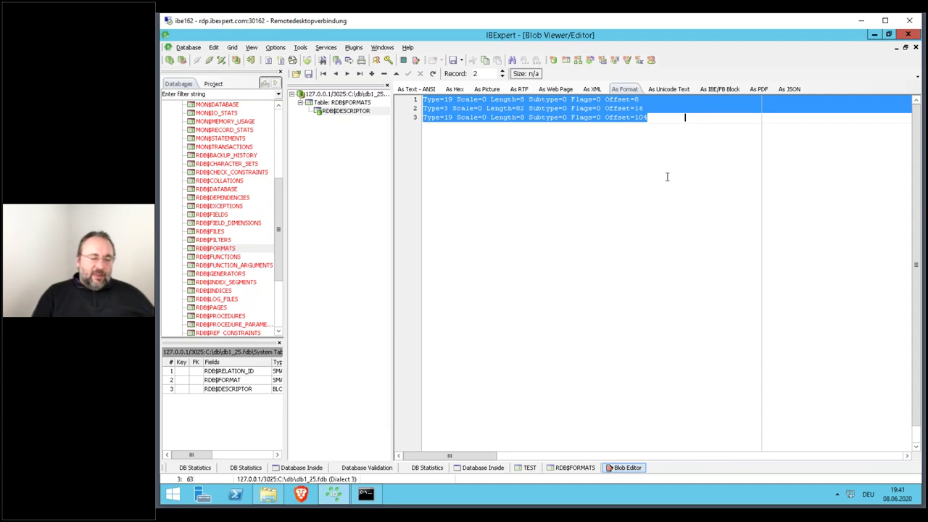
{"action": "key", "text": "Escape"}
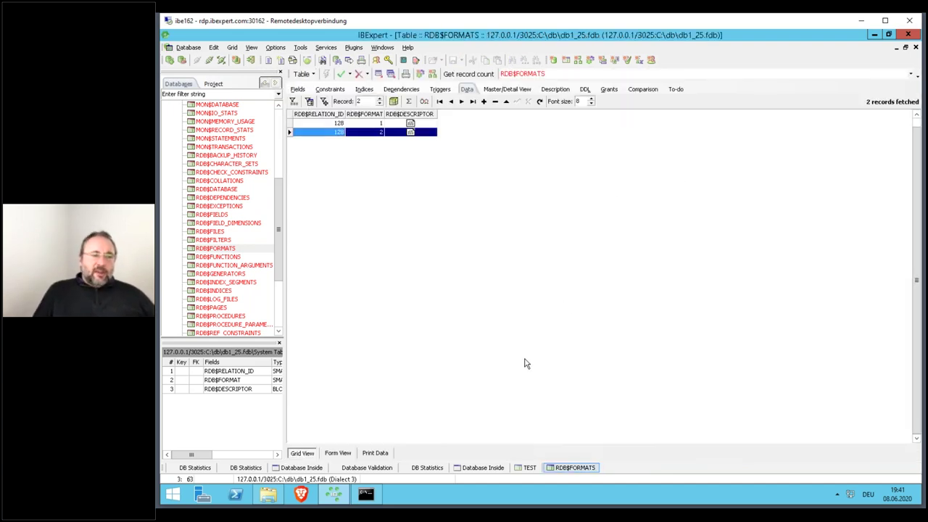
- Return to TEST's Database Inside view and unpack the Borland record 0 on pointer page 143
{"action": "left_click", "coordinate": [531, 469]}
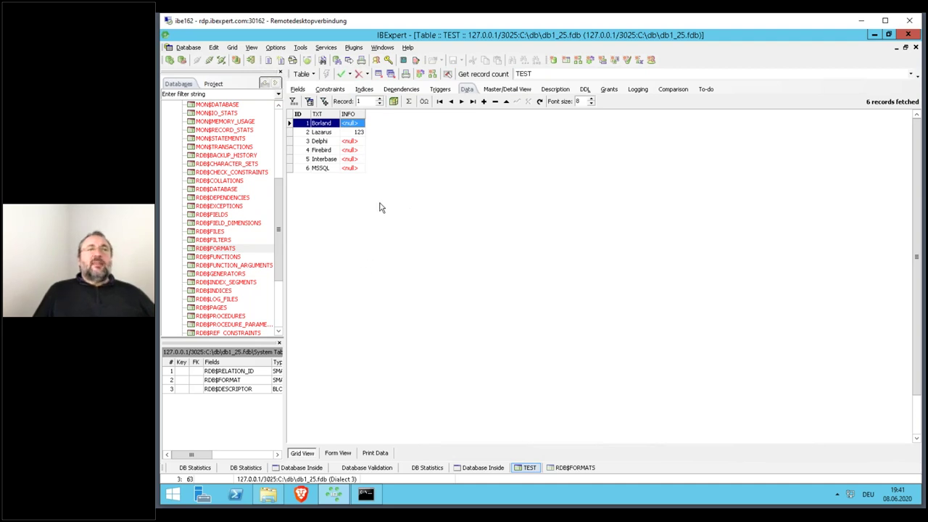
{"action": "left_click", "coordinate": [482, 467]}
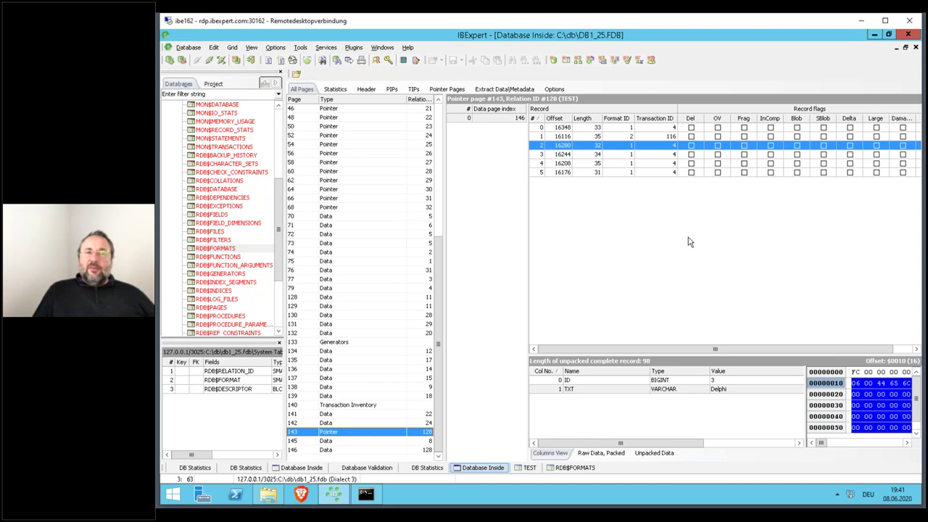
{"action": "left_click", "coordinate": [632, 130]}
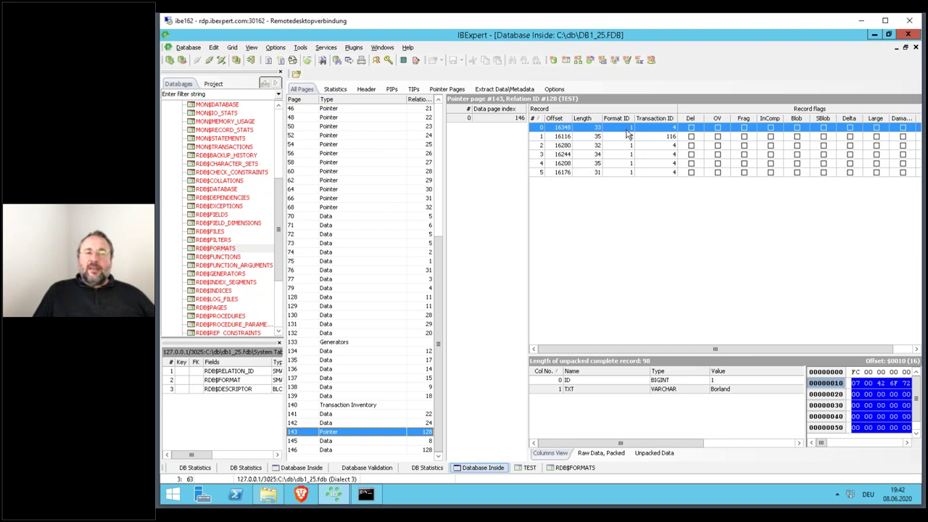
- Reopen format 1's RDB$DESCRIPTOR blob in RDB$FORMATS and close it again
{"action": "left_click", "coordinate": [571, 467]}
{"action": "left_click", "coordinate": [410, 123]}
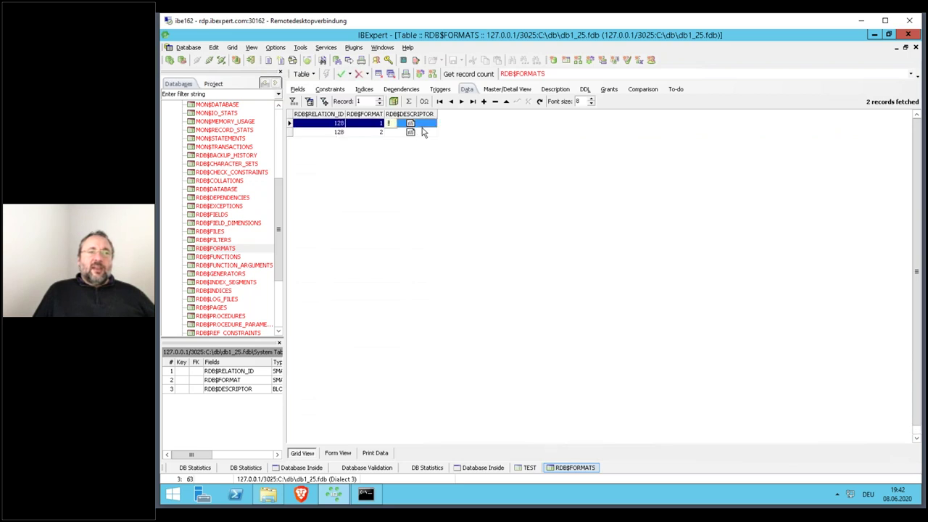
{"action": "double_click", "coordinate": [410, 123]}
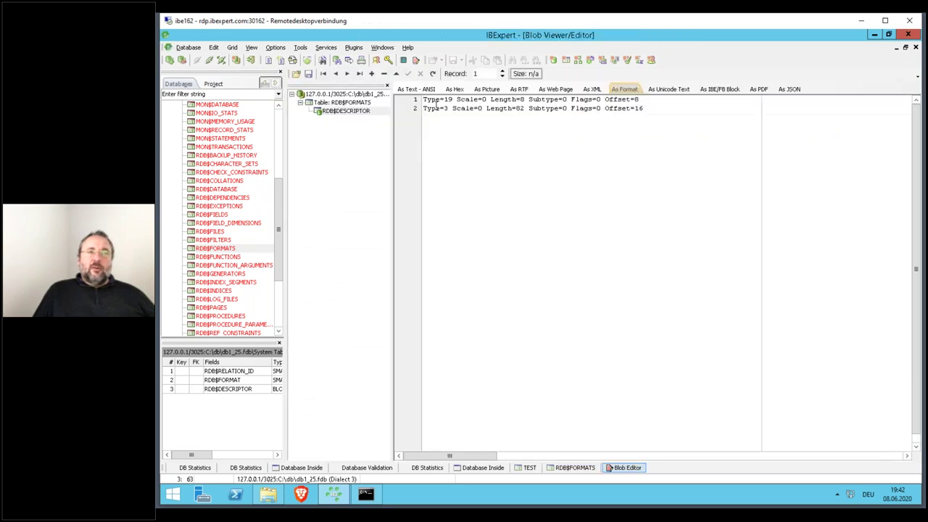
{"action": "left_click", "coordinate": [485, 154]}
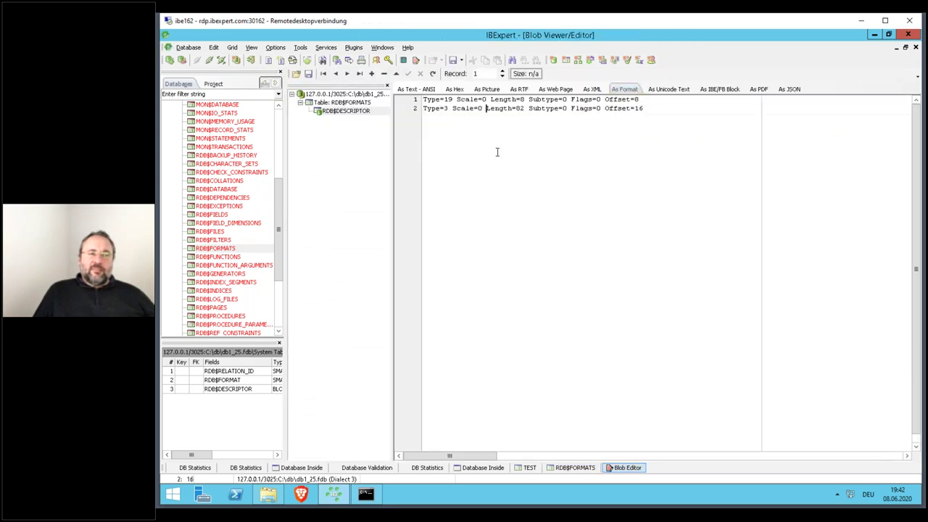
{"action": "key", "text": "Escape"}
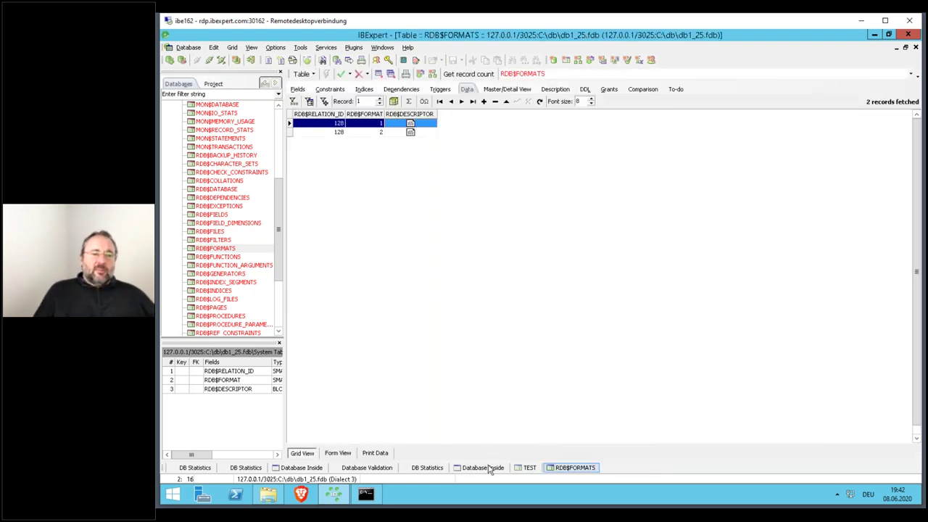
- Select the Lazarus row in TEST, then select format record 2 in RDB$FORMATS
{"action": "left_click", "coordinate": [527, 467]}
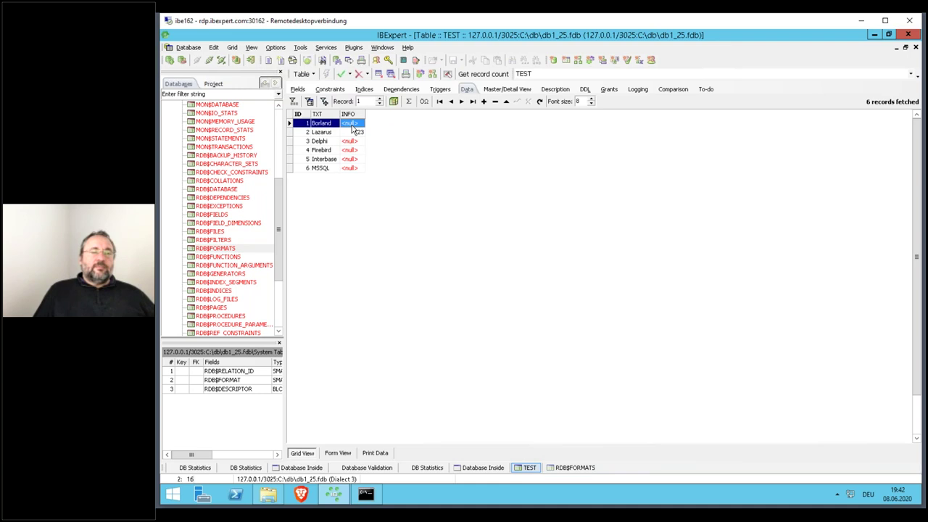
{"action": "left_click", "coordinate": [320, 133]}
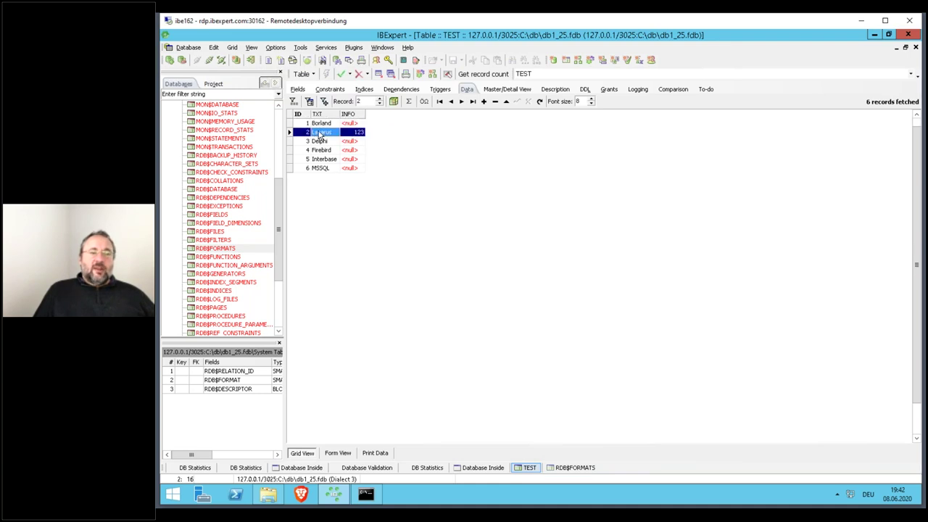
{"action": "left_click", "coordinate": [576, 467]}
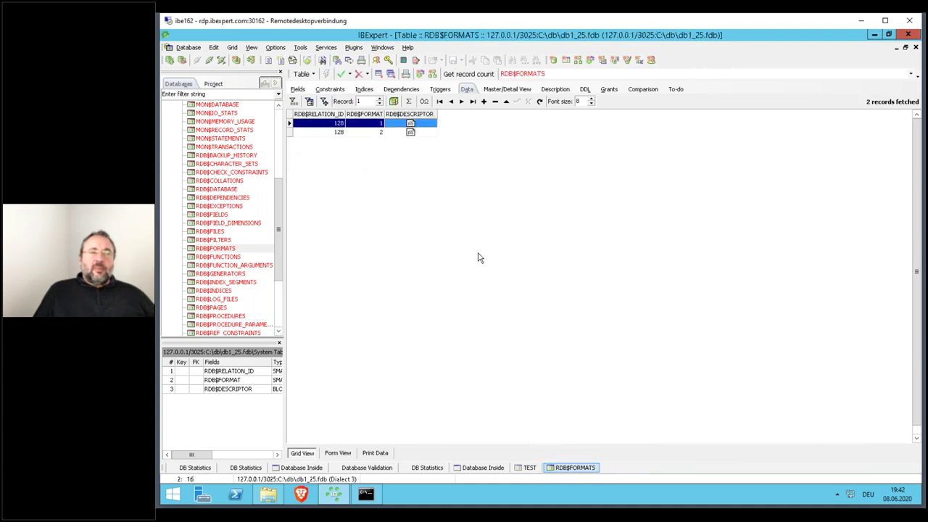
{"action": "left_click", "coordinate": [376, 133]}
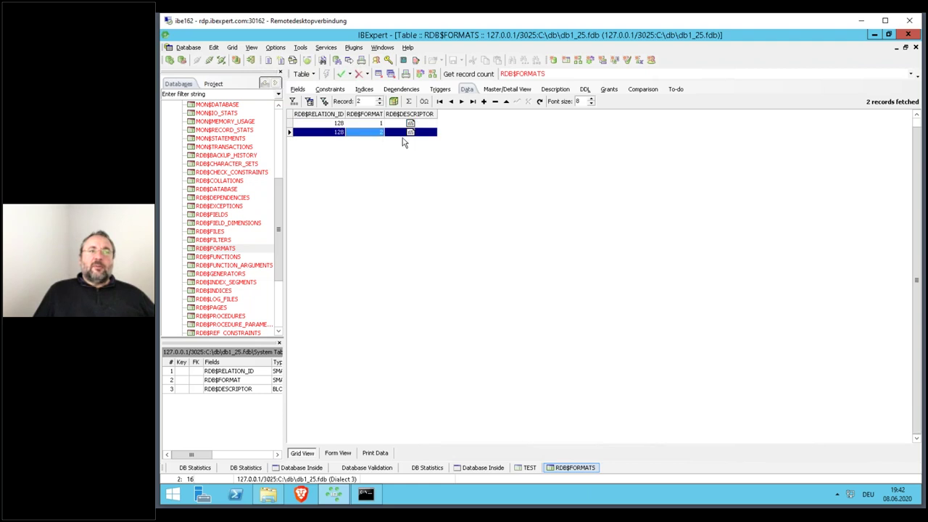
{"action": "double_click", "coordinate": [419, 134]}
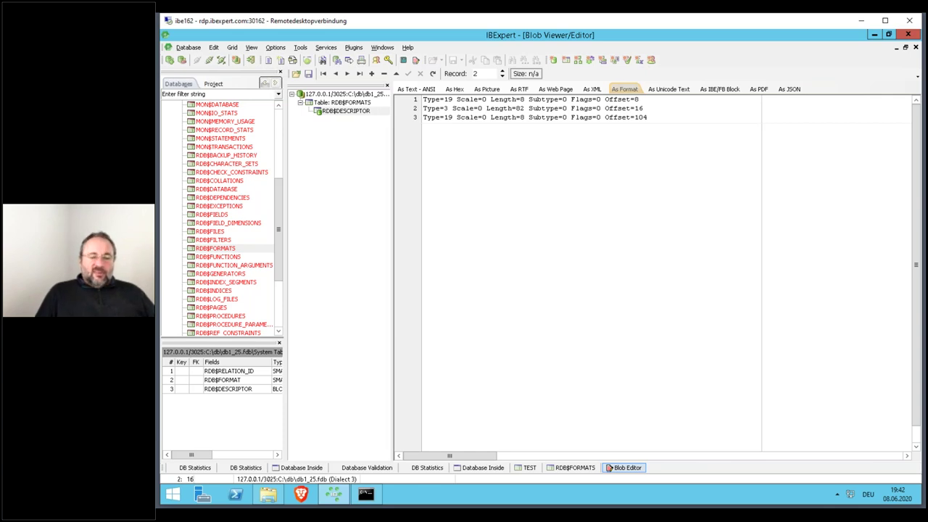
{"action": "double_click", "coordinate": [667, 155]}
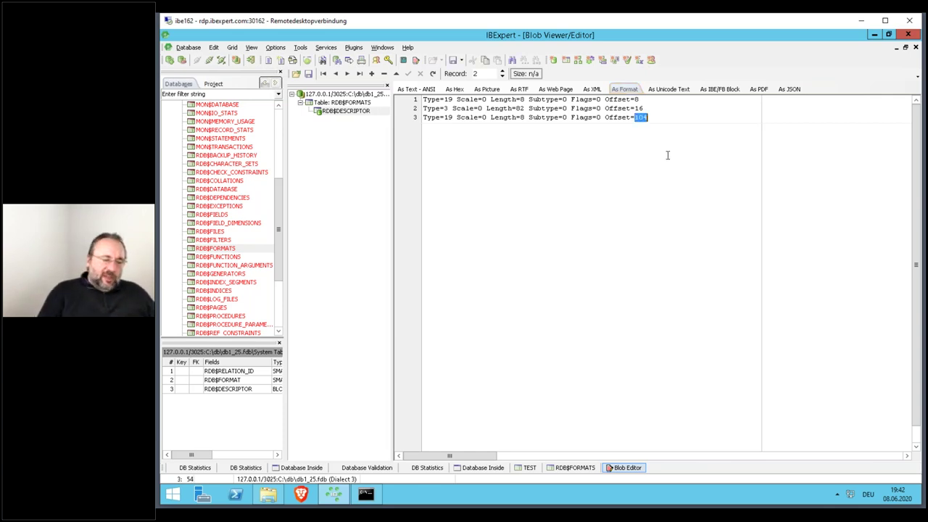
{"action": "key", "text": "Escape"}
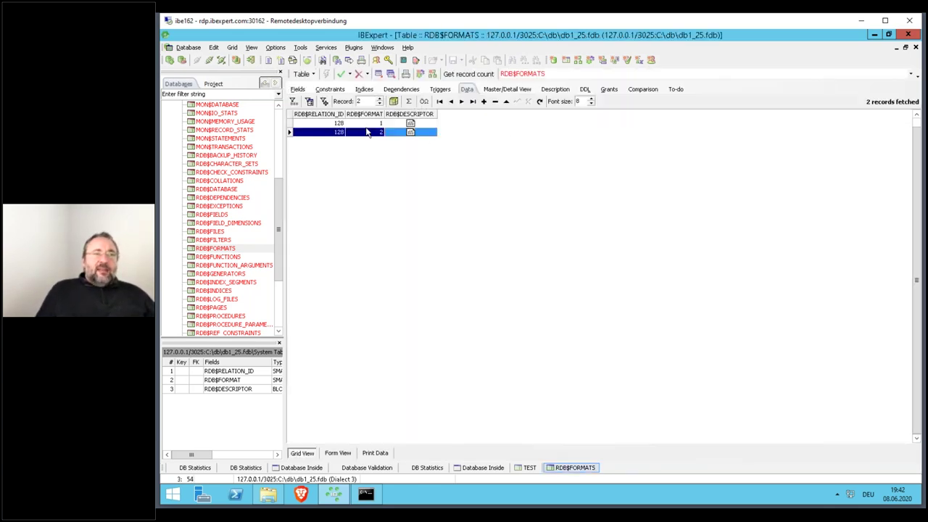
{"action": "mouse_move", "coordinate": [369, 120]}
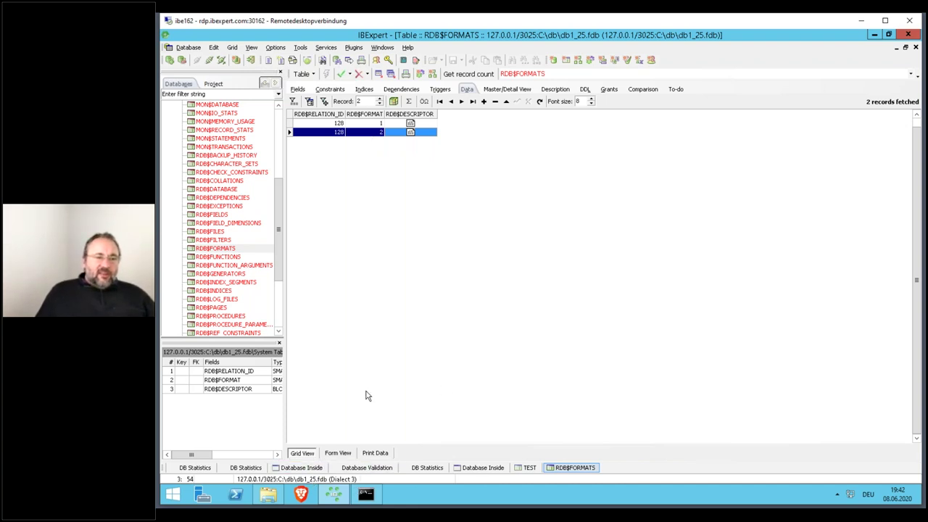
- Collapse System Tables and open the TEST table's data
{"action": "left_click", "coordinate": [237, 216]}
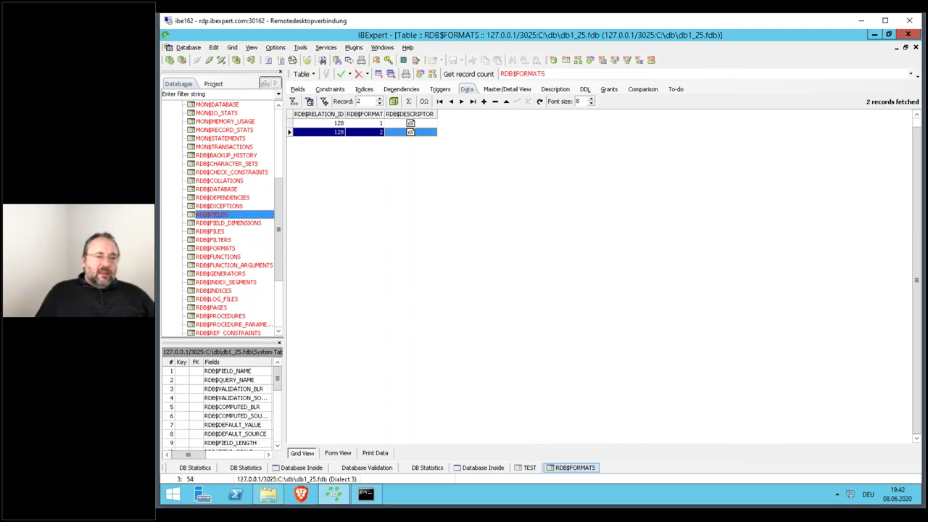
{"action": "key", "text": "Left"}
{"action": "key", "text": "Left"}
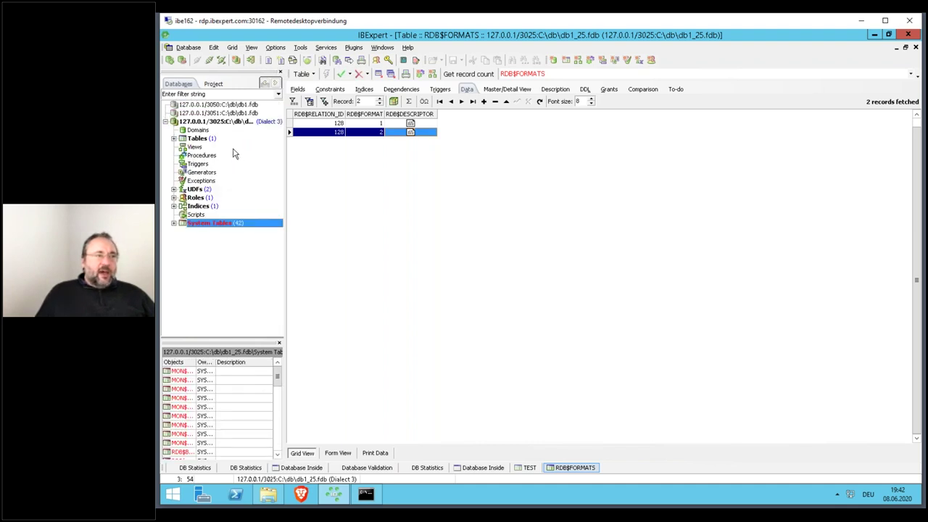
{"action": "double_click", "coordinate": [222, 140]}
{"action": "left_click", "coordinate": [219, 149]}
{"action": "double_click", "coordinate": [220, 154]}
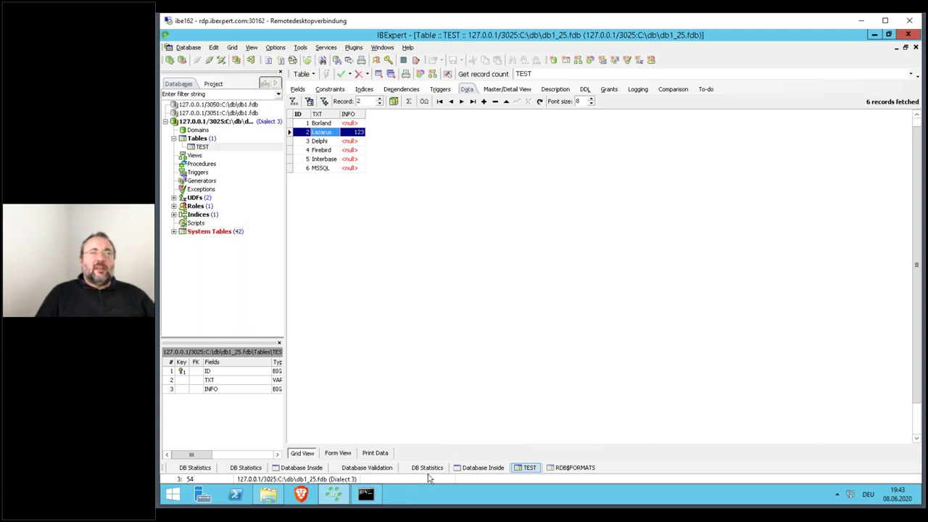
- Disconnect and reconnect the db1_25 database, then reload the RDB$FORMATS records
{"action": "left_click", "coordinate": [212, 61]}
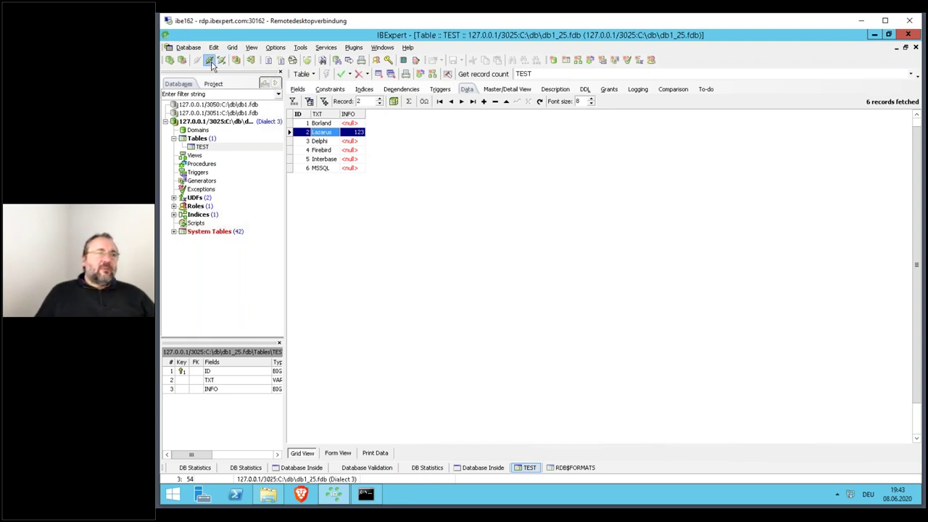
{"action": "left_click", "coordinate": [251, 123]}
{"action": "double_click", "coordinate": [251, 123]}
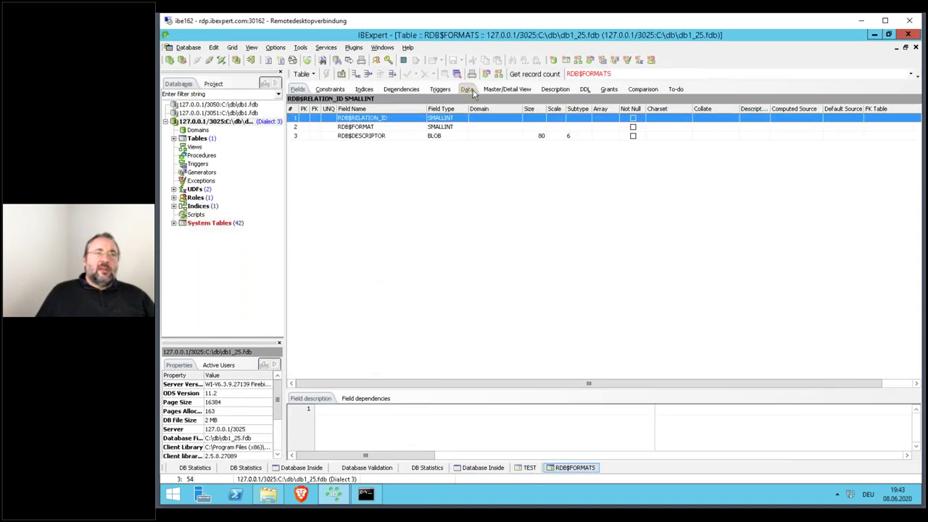
{"action": "left_click", "coordinate": [467, 90]}
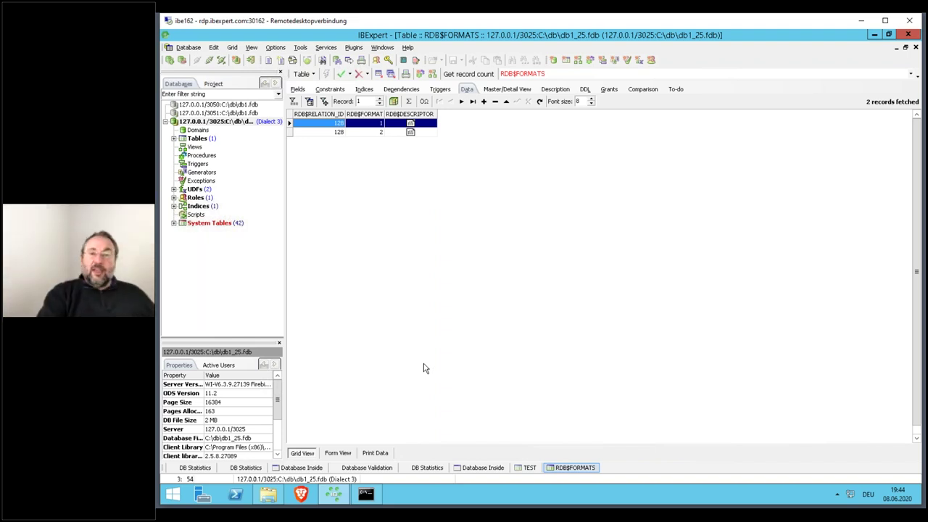
- Close RDB$FORMATS and unpack the ID 2 Lazarus record in db1_25's Database Inside view
{"action": "key", "text": "ctrl+F4"}
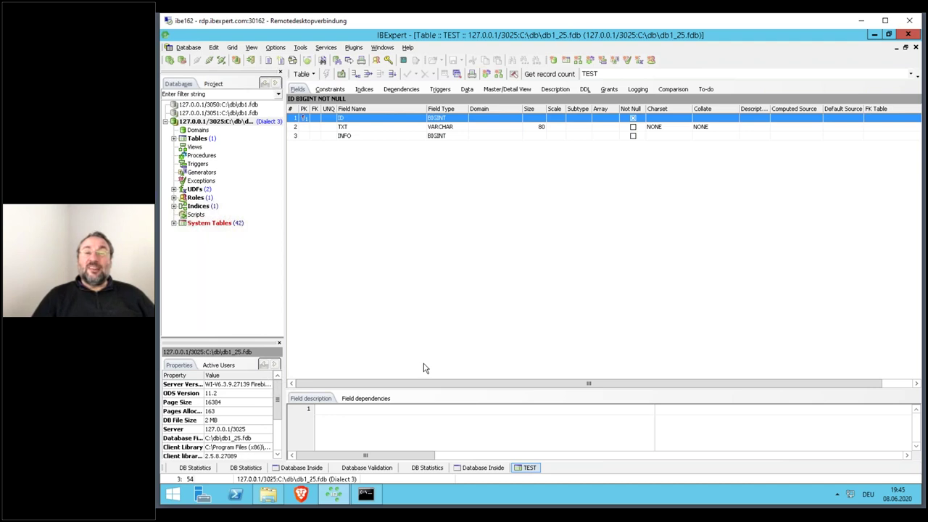
{"action": "left_click", "coordinate": [468, 468]}
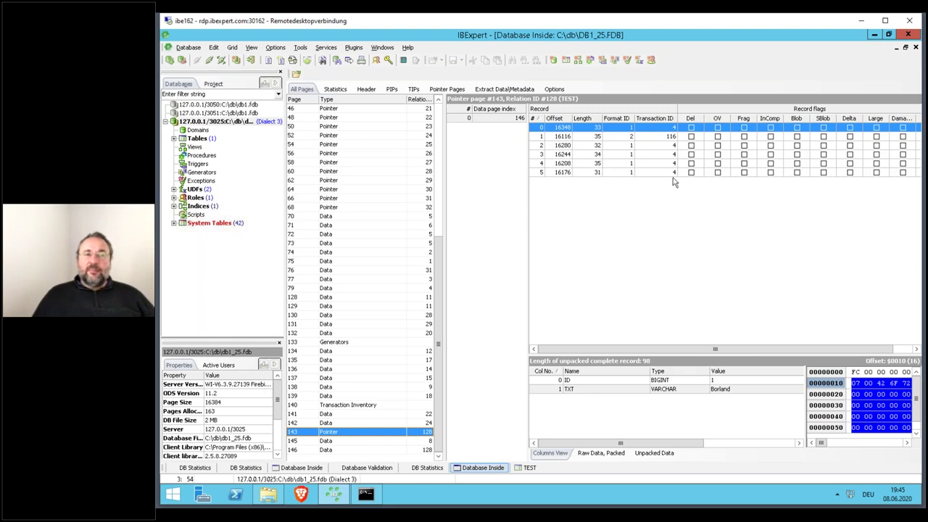
{"action": "left_click", "coordinate": [623, 137]}
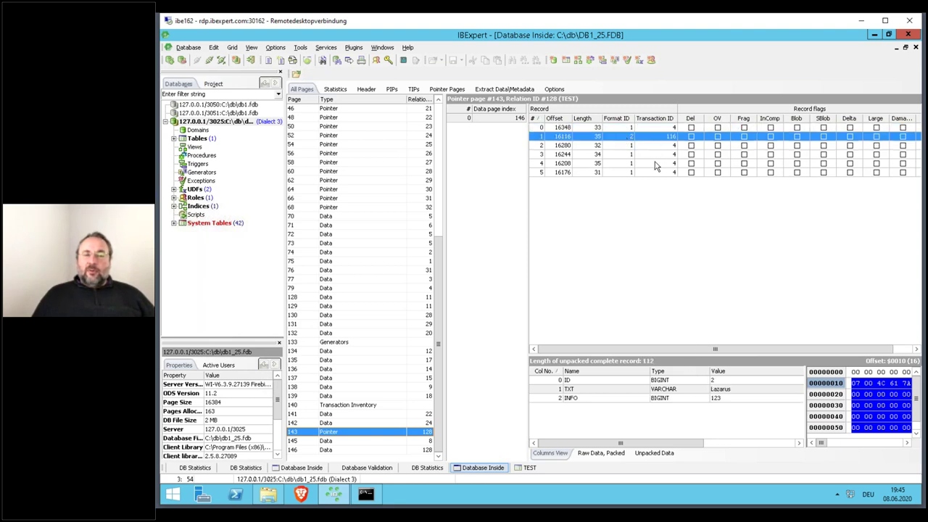
{"action": "left_click", "coordinate": [644, 392]}
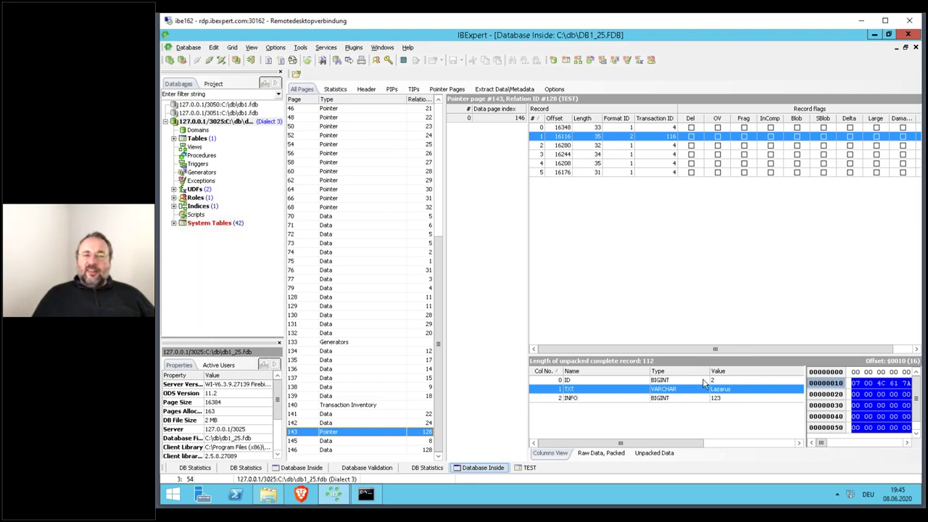
- Unpack the ID 3 Delphi record, then close the db1_25 inspection windows
{"action": "left_click", "coordinate": [656, 148]}
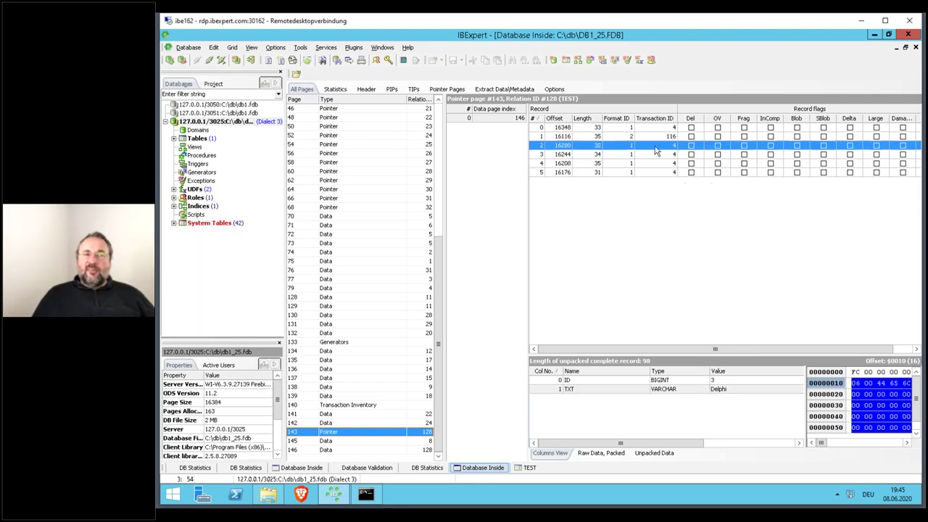
{"action": "left_click", "coordinate": [716, 392]}
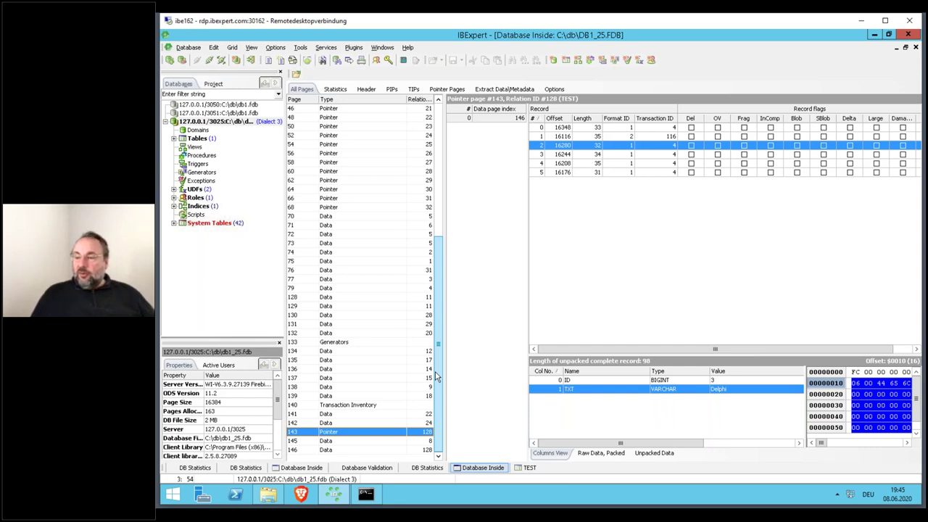
{"action": "left_click", "coordinate": [621, 252]}
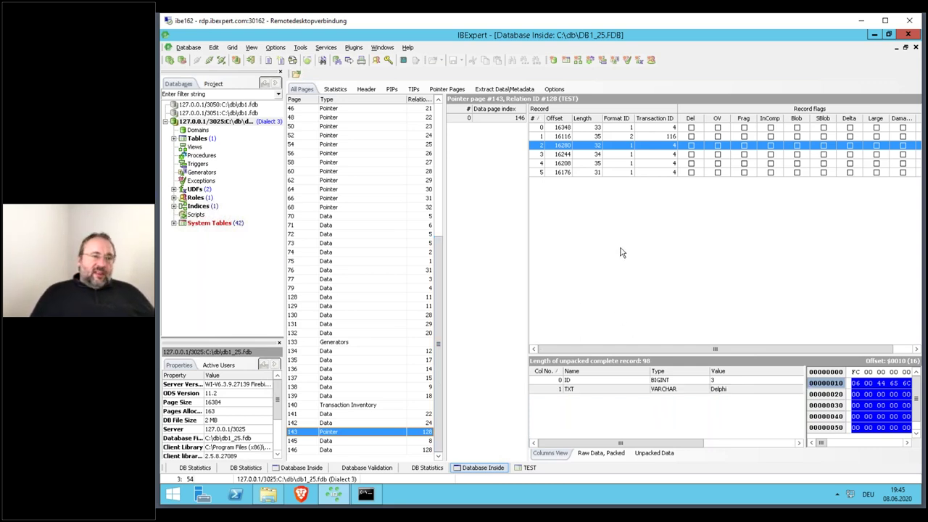
{"action": "key", "text": "ctrl+F4"}
{"action": "key", "text": "ctrl+F4"}
{"action": "key", "text": "ctrl+F4"}
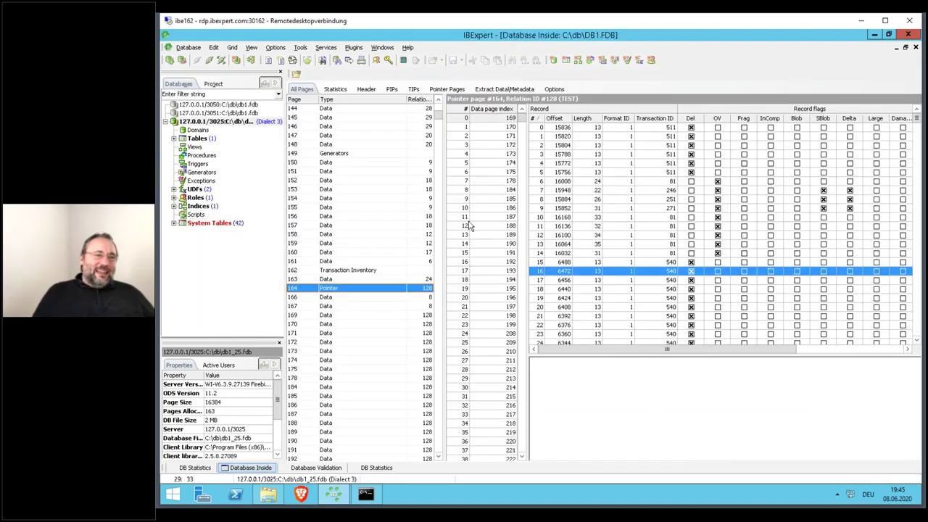
- Reconnect db1_25 and db1.fdb, then copy the DDL script of db1_25's TEST table
{"action": "left_click", "coordinate": [208, 60]}
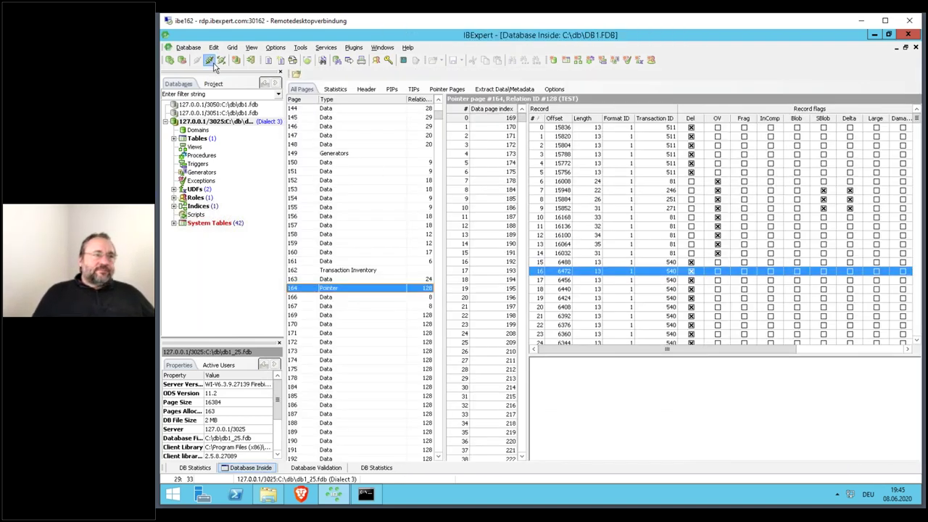
{"action": "double_click", "coordinate": [257, 121]}
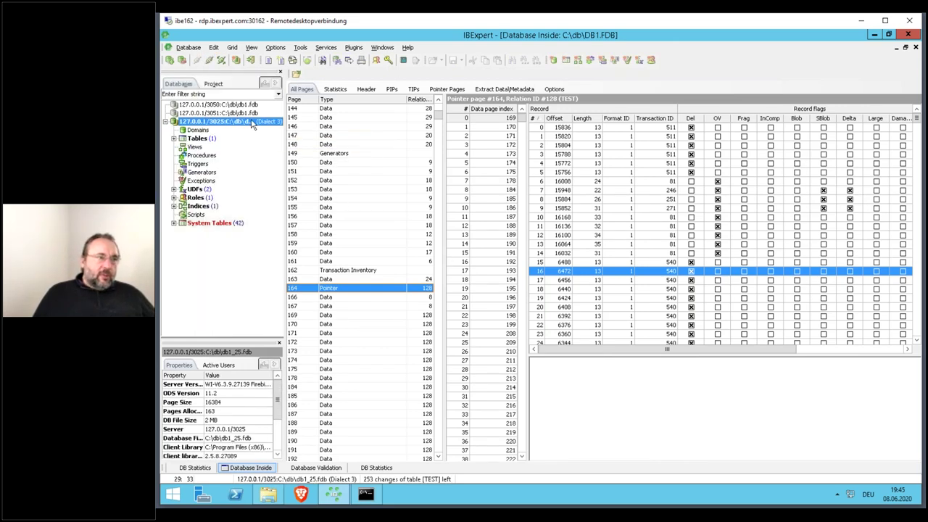
{"action": "double_click", "coordinate": [244, 105]}
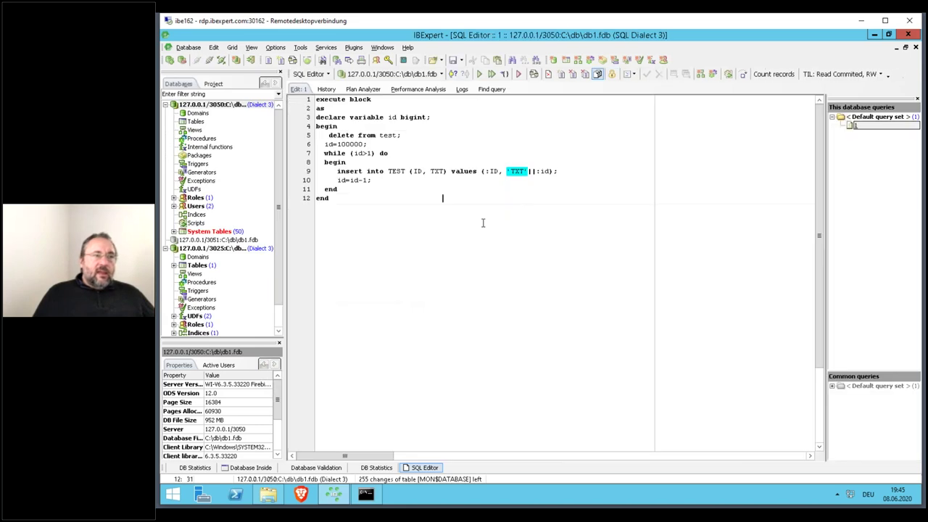
{"action": "double_click", "coordinate": [204, 265]}
{"action": "left_click", "coordinate": [205, 274]}
{"action": "double_click", "coordinate": [205, 274]}
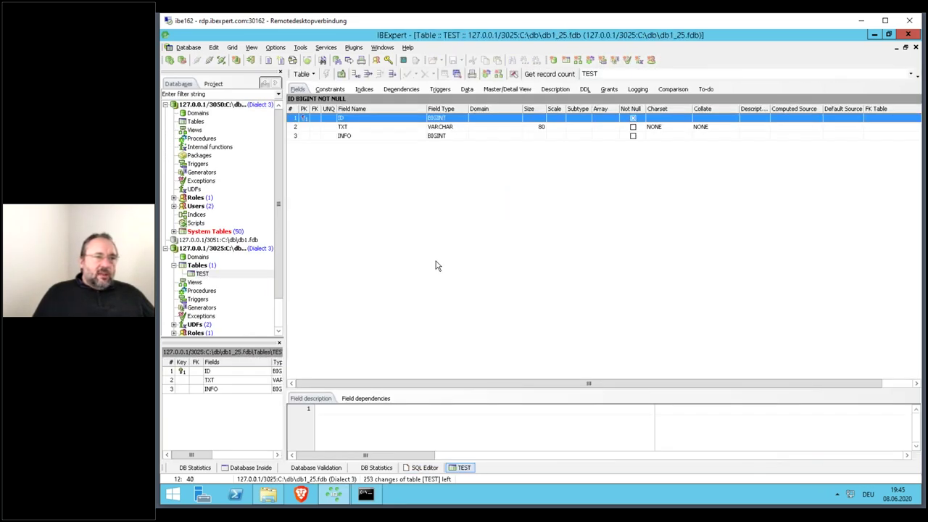
{"action": "left_click", "coordinate": [583, 89]}
{"action": "key", "text": "ctrl+a"}
{"action": "key", "text": "ctrl+c"}
- Run the copied TEST table DDL as a script on db1.fdb and confirm TEST exists
{"action": "left_click", "coordinate": [267, 110]}
{"action": "key", "text": "ctrl+F12"}
{"action": "key", "text": "ctrl+v"}
{"action": "key", "text": "F9"}
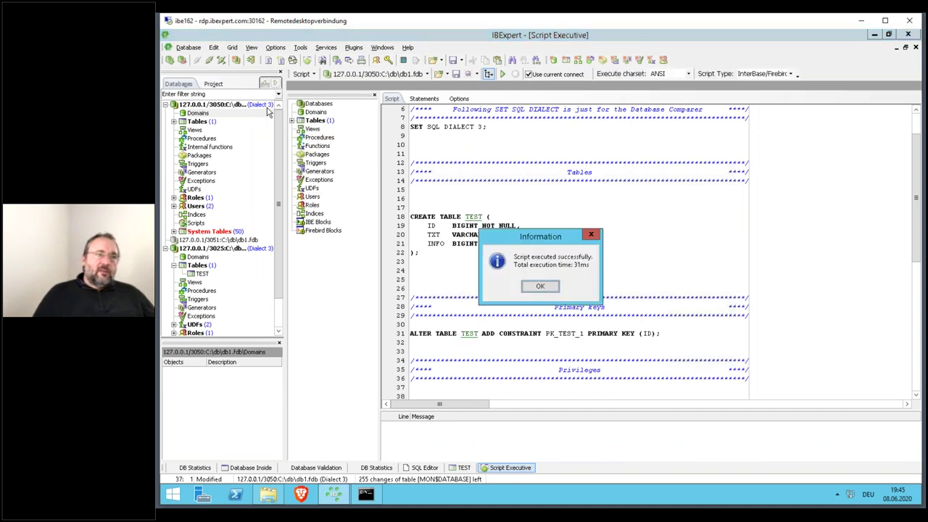
{"action": "key", "text": "Return"}
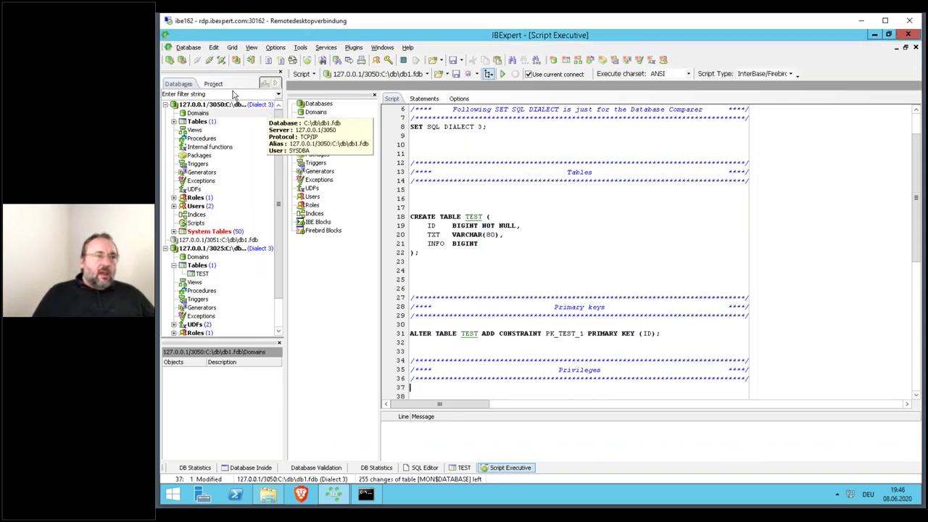
{"action": "double_click", "coordinate": [203, 122]}
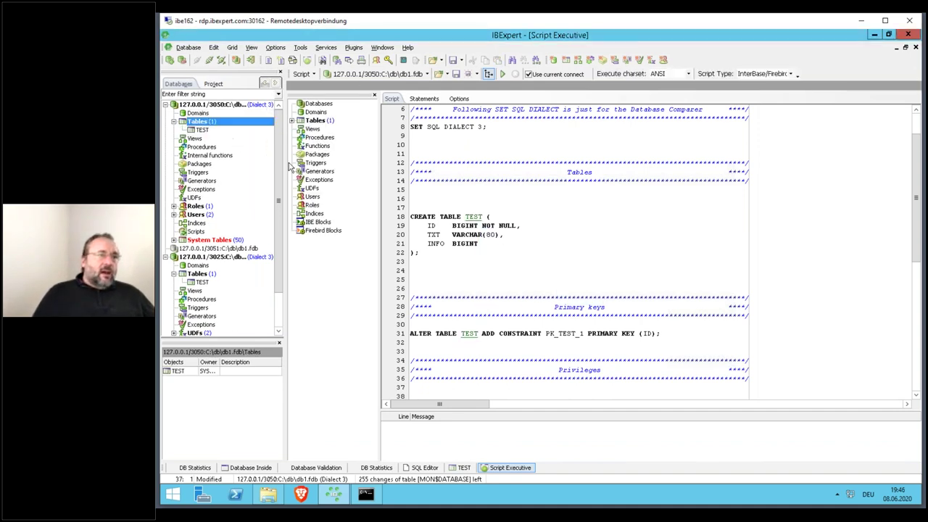
{"action": "key", "text": "F12"}
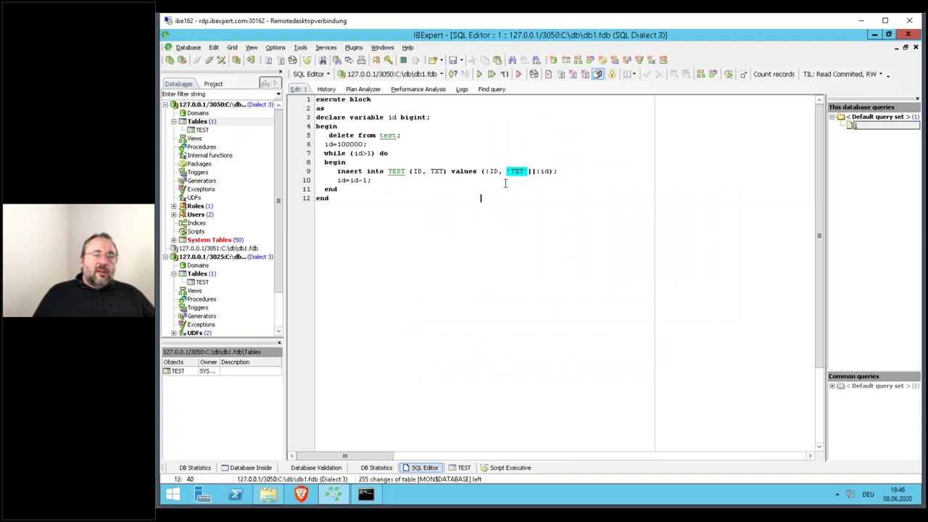
- Remove the stray space before delete, run the execute block, and commit the inserted rows
{"action": "left_click", "coordinate": [328, 135]}
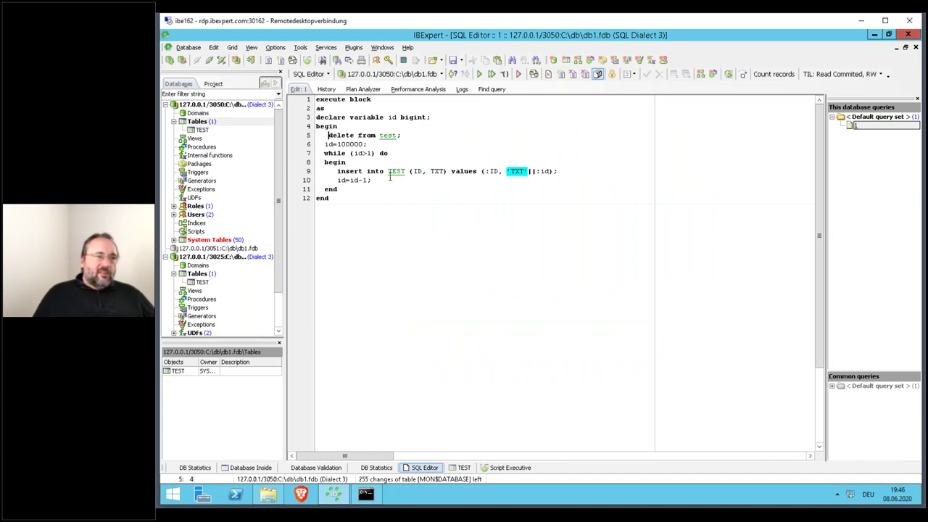
{"action": "key", "text": "BackSpace"}
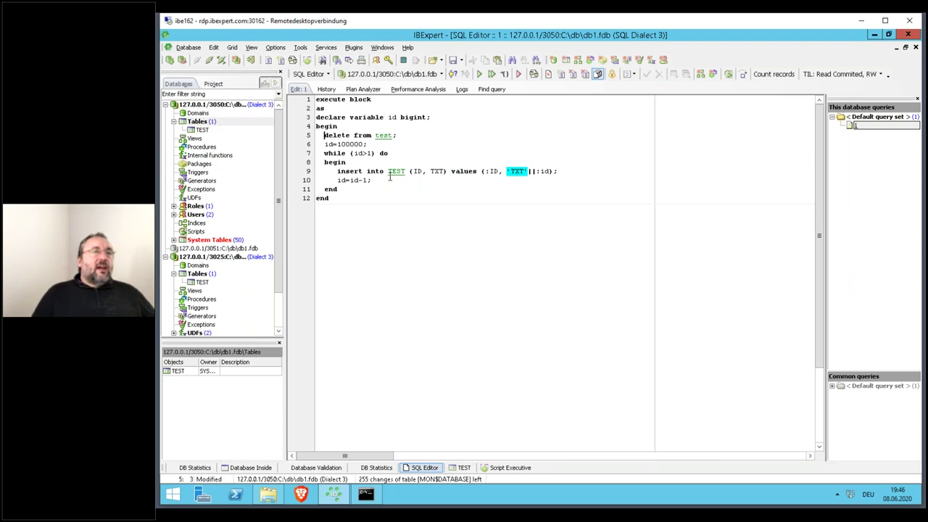
{"action": "left_click", "coordinate": [492, 73]}
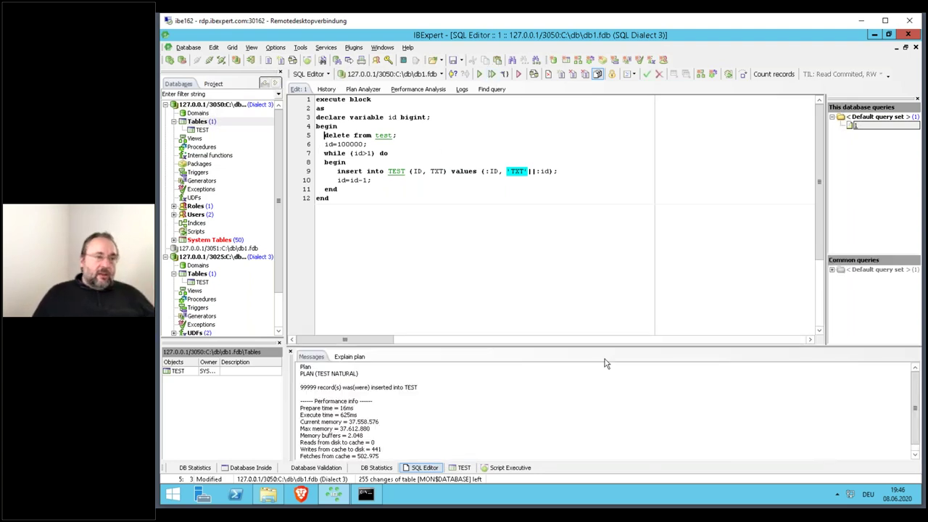
{"action": "left_click", "coordinate": [647, 76]}
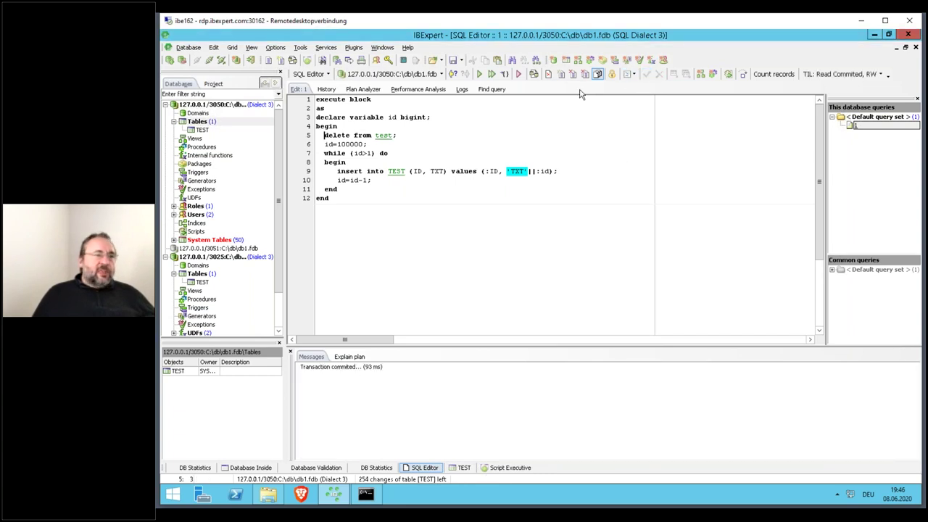
- Close the script without saving, then close the TEST table and statistics windows
{"action": "key", "text": "ctrl+F12"}
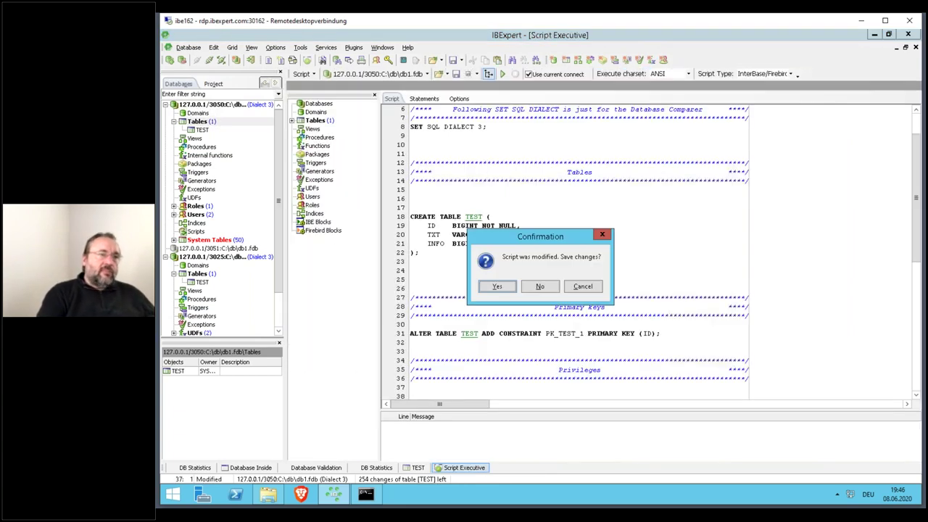
{"action": "key", "text": "Tab"}
{"action": "key", "text": "Return"}
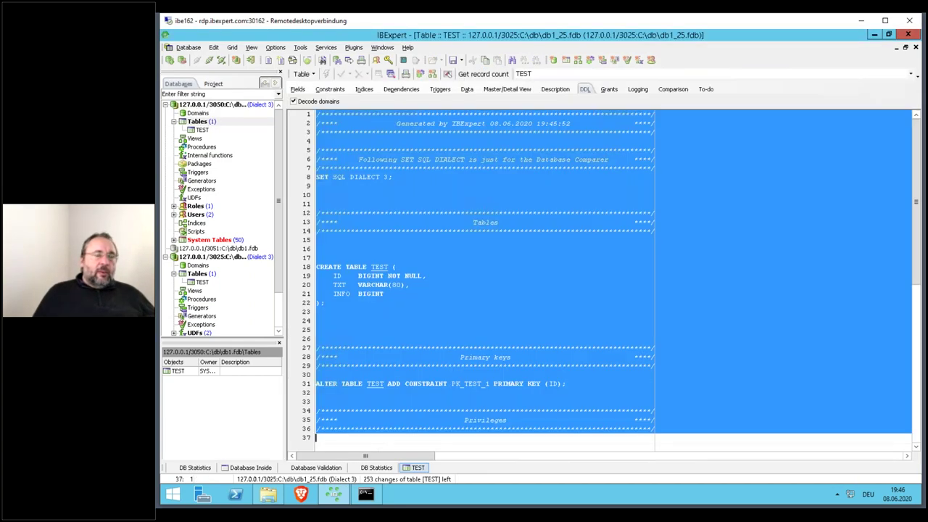
{"action": "left_click", "coordinate": [447, 186]}
{"action": "key", "text": "ctrl+F4"}
{"action": "key", "text": "ctrl+F4"}
{"action": "key", "text": "ctrl+F4"}
{"action": "key", "text": "ctrl+F4"}
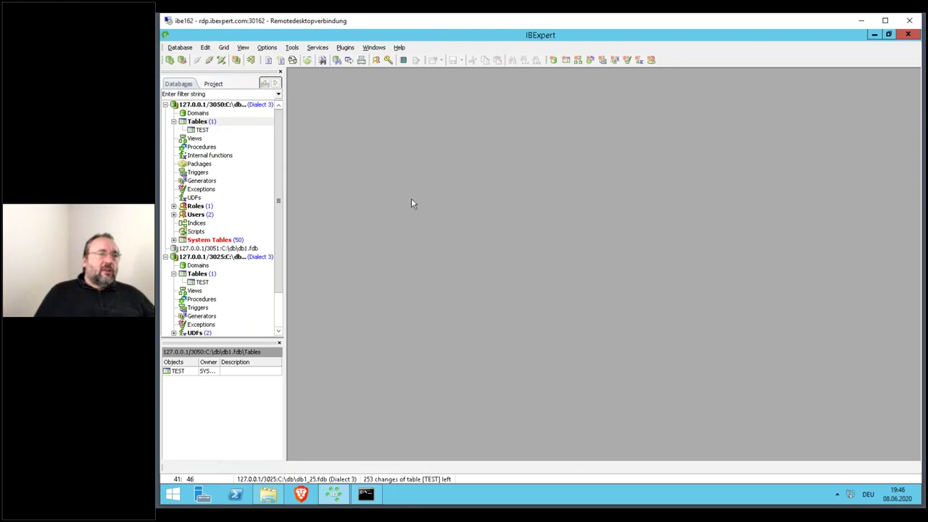
- Disconnect db1_25 and open db1.fdb's TEST table DDL in a maximized script window
{"action": "left_click", "coordinate": [232, 258]}
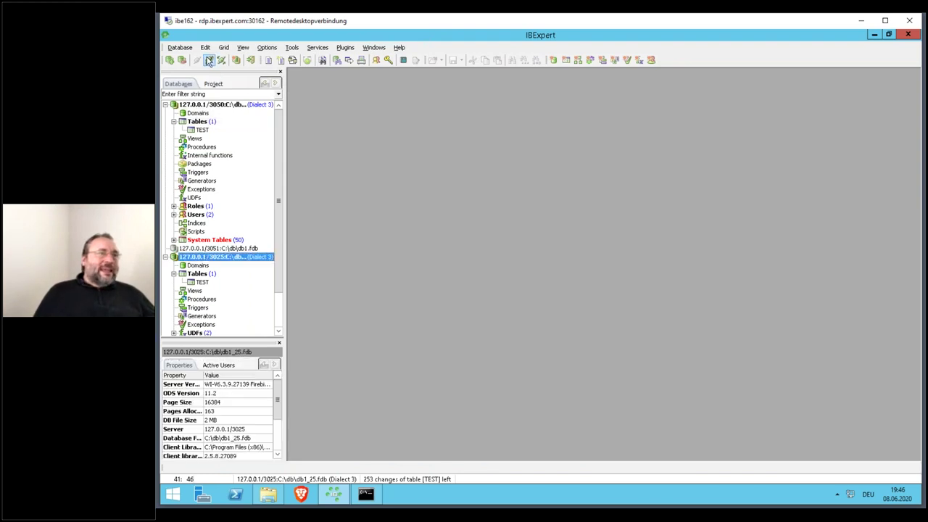
{"action": "left_click", "coordinate": [209, 61]}
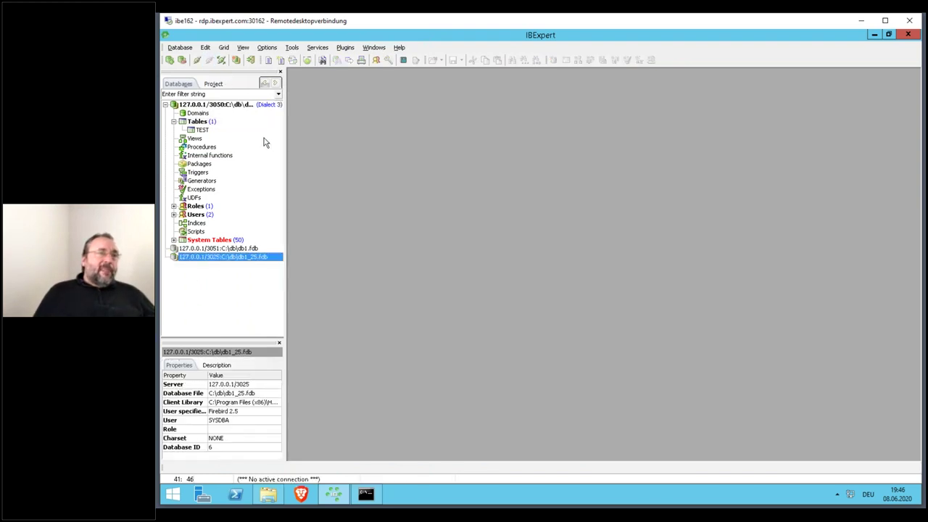
{"action": "double_click", "coordinate": [200, 129]}
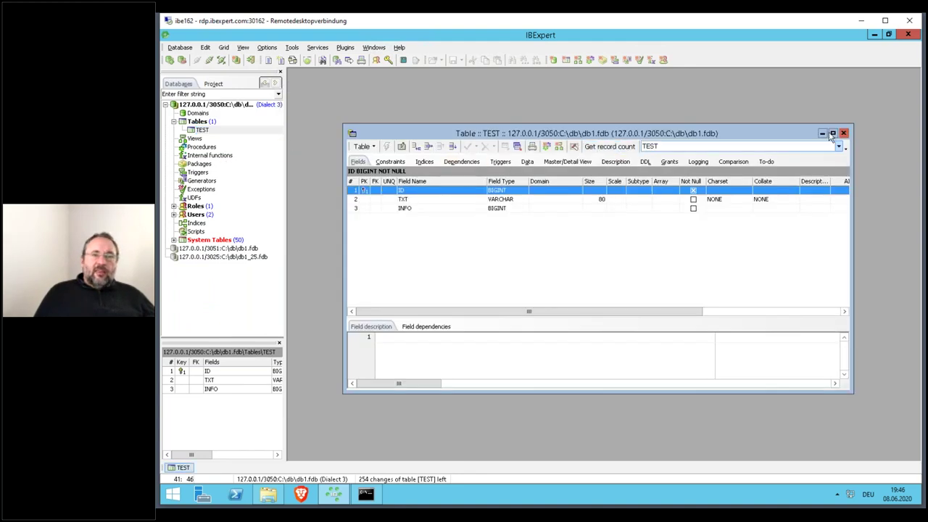
{"action": "left_click", "coordinate": [845, 135]}
{"action": "key", "text": "F12"}
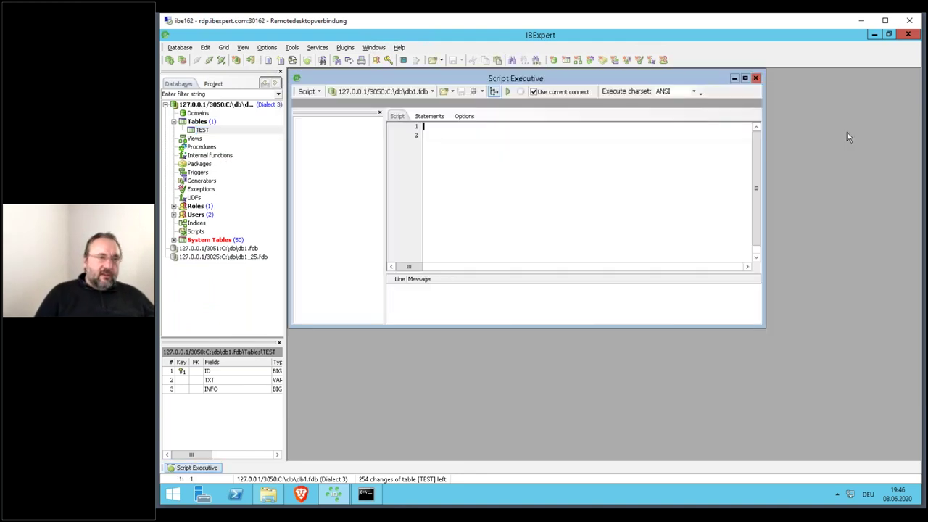
{"action": "double_click", "coordinate": [672, 81]}
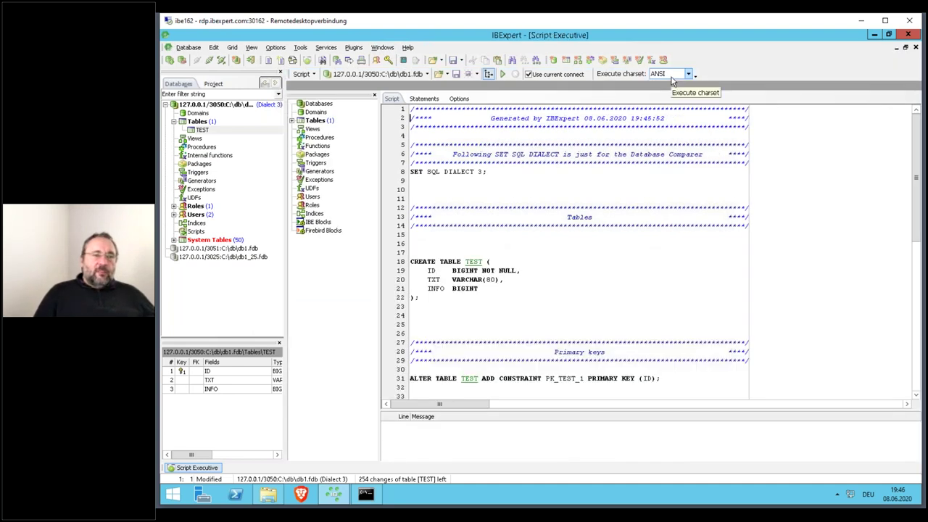
- Replace every occurrence of TEST with TEST2 throughout the script
{"action": "key", "text": "Down"}
{"action": "key", "text": "Down"}
{"action": "key", "text": "Down"}
{"action": "key", "text": "Down"}
{"action": "key", "text": "Down"}
{"action": "key", "text": "Down"}
{"action": "key", "text": "Down"}
{"action": "key", "text": "Down"}
{"action": "key", "text": "Down"}
{"action": "key", "text": "Down"}
{"action": "key", "text": "Down"}
{"action": "key", "text": "Down"}
{"action": "key", "text": "Down"}
{"action": "key", "text": "Down"}
{"action": "key", "text": "Down"}
{"action": "key", "text": "Down"}
{"action": "key", "text": "Down"}
{"action": "key", "text": "Up"}
{"action": "key", "text": "ctrl+Right"}
{"action": "key", "text": "ctrl+Right"}
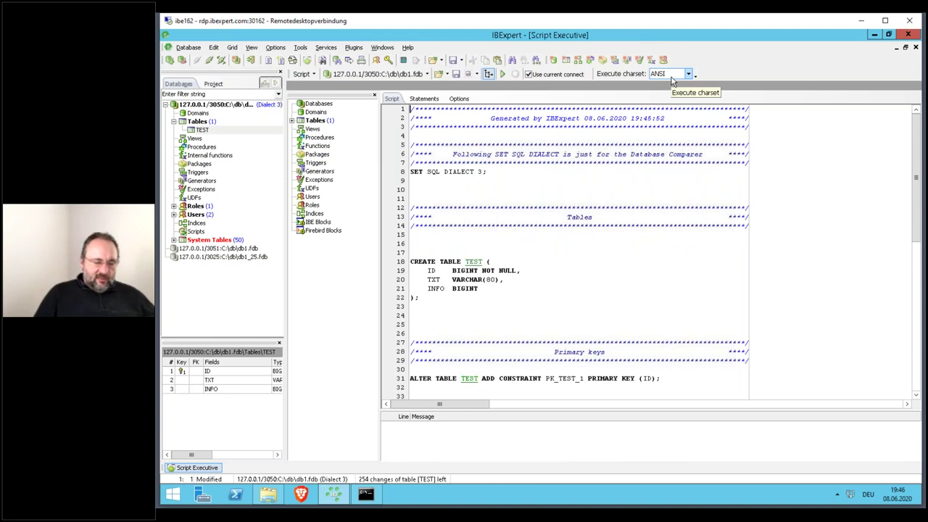
{"action": "key", "text": "ctrl+r"}
{"action": "key", "text": "Tab"}
{"action": "type", "text": "TEST2"}
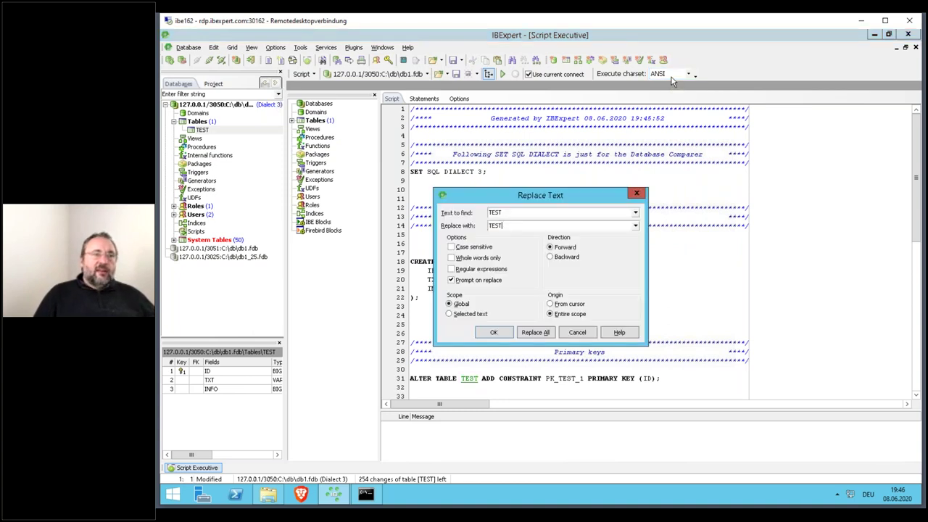
{"action": "left_click", "coordinate": [477, 281]}
{"action": "left_click", "coordinate": [538, 338]}
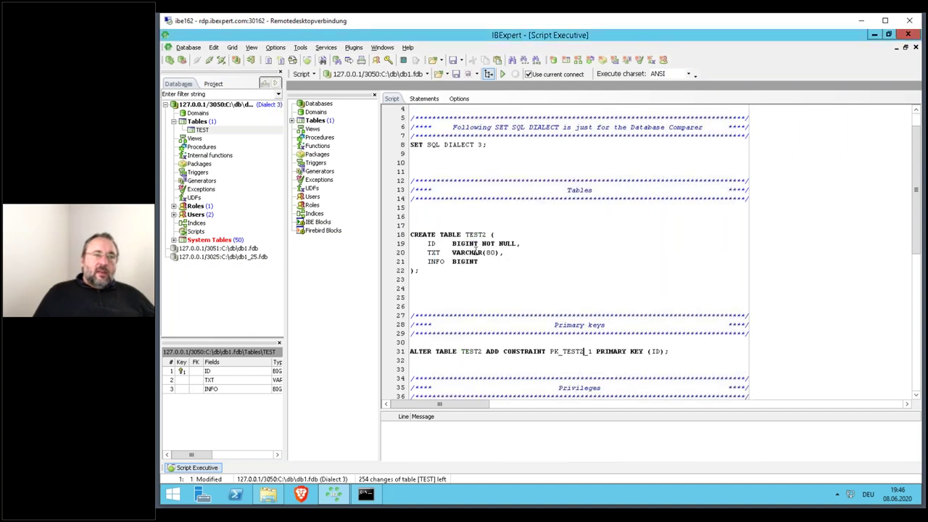
- Change TXT to VARCHAR(32000), run the CREATE TABLE TEST2 script, and close it
{"action": "left_click", "coordinate": [491, 253]}
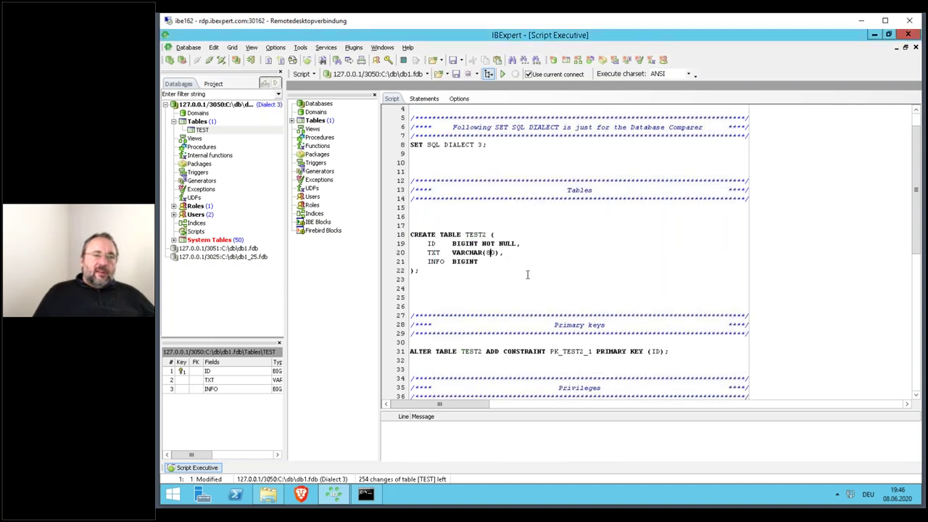
{"action": "type", "text": "32000"}
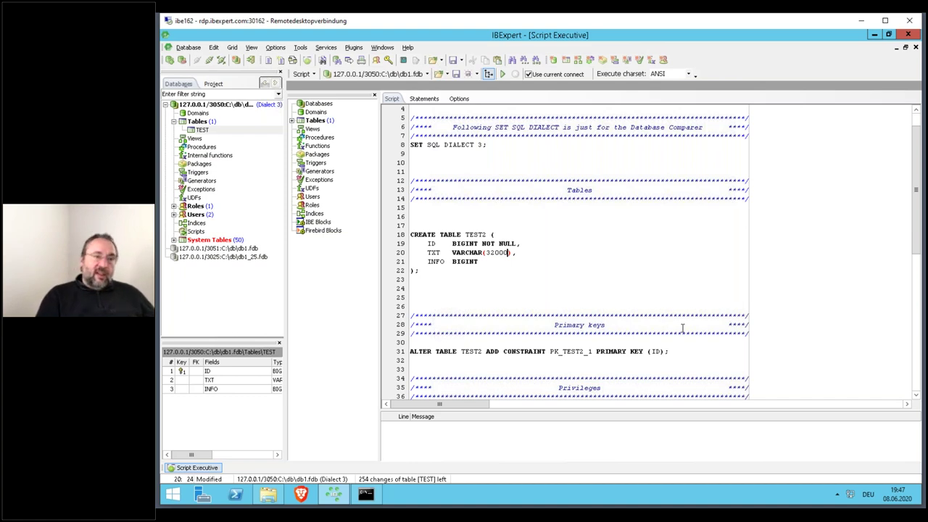
{"action": "key", "text": "F9"}
{"action": "key", "text": "Return"}
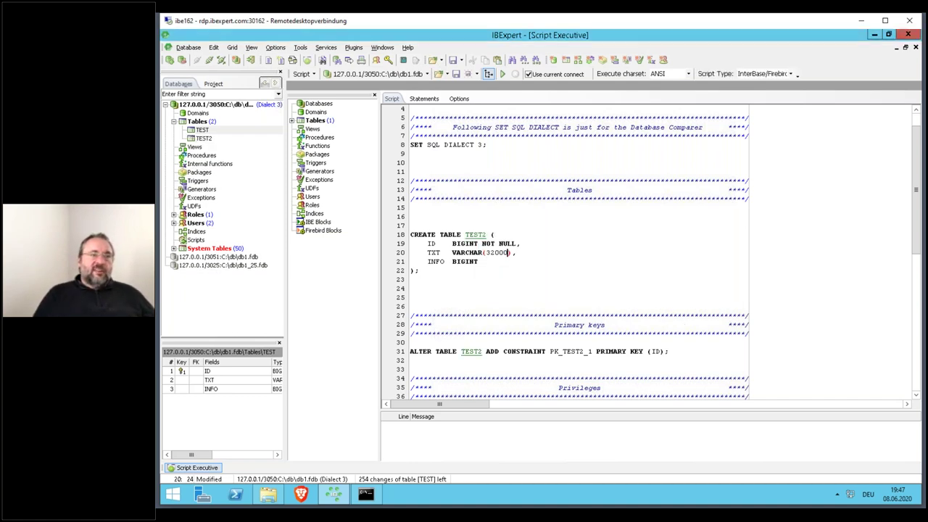
{"action": "left_click", "coordinate": [678, 325]}
{"action": "key", "text": "ctrl+F4"}
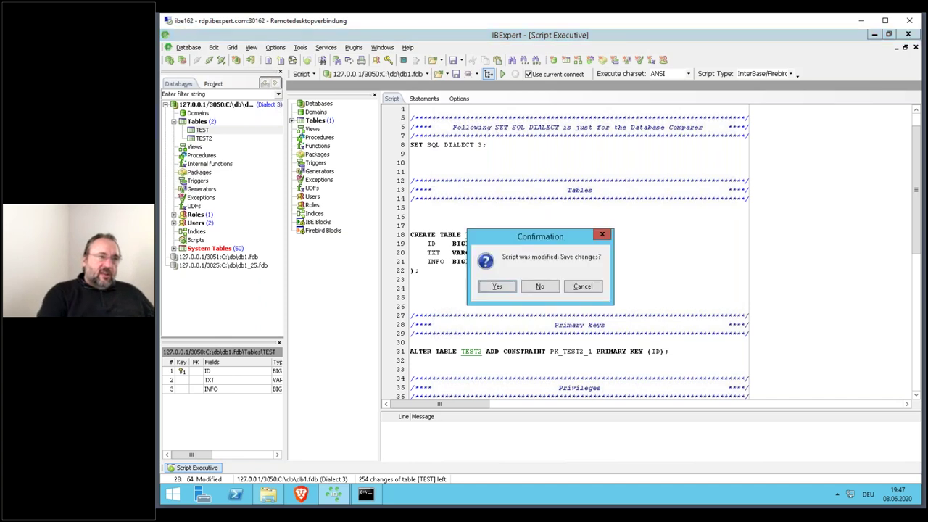
- Run 'insert into test2 select * from test' in the SQL editor, commit, and close it
{"action": "left_click", "coordinate": [554, 293]}
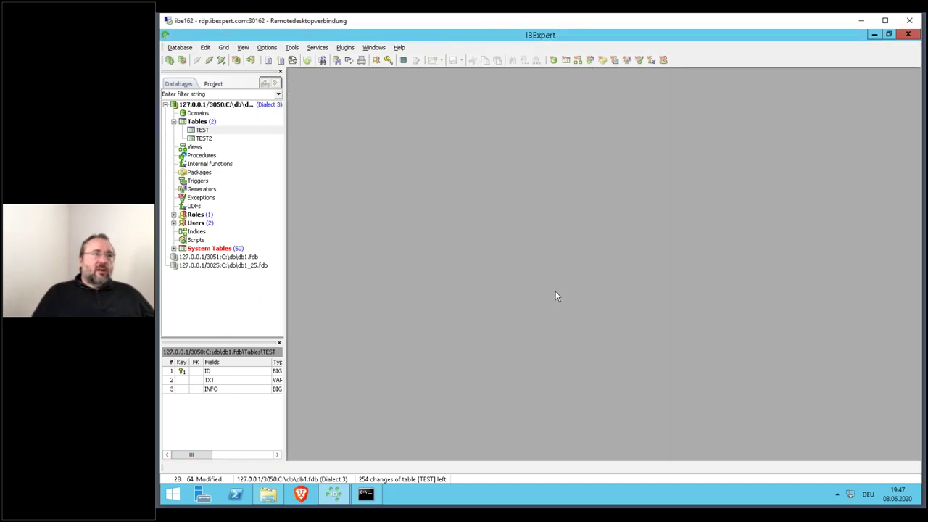
{"action": "key", "text": "F12"}
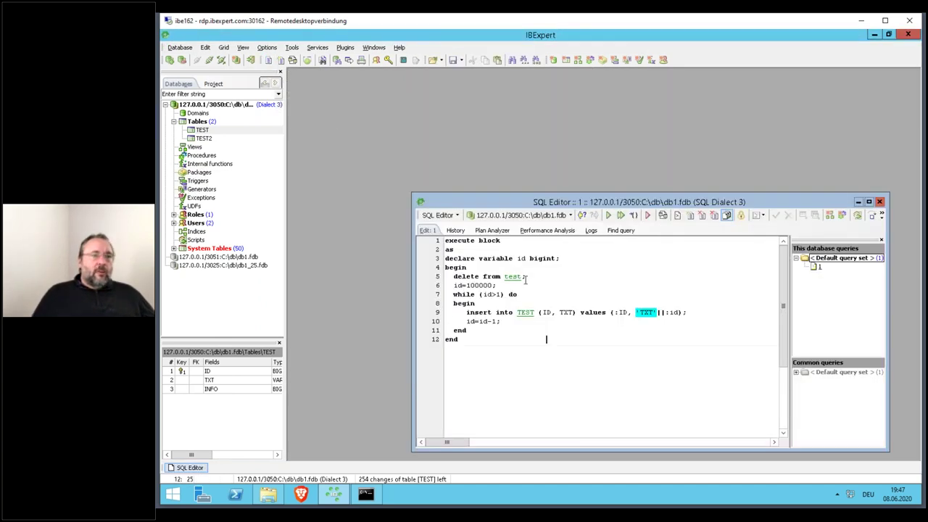
{"action": "key", "text": "ctrl+a"}
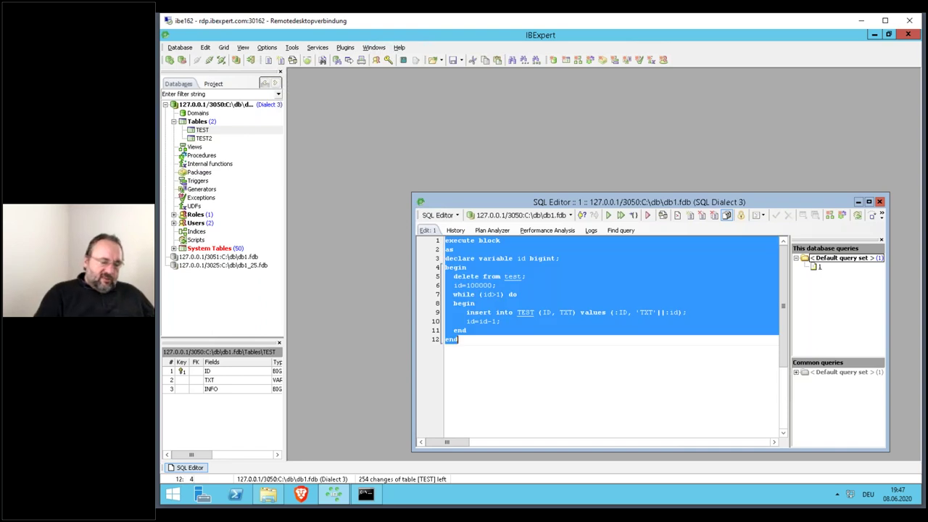
{"action": "type", "text": "insert into test2 select"}
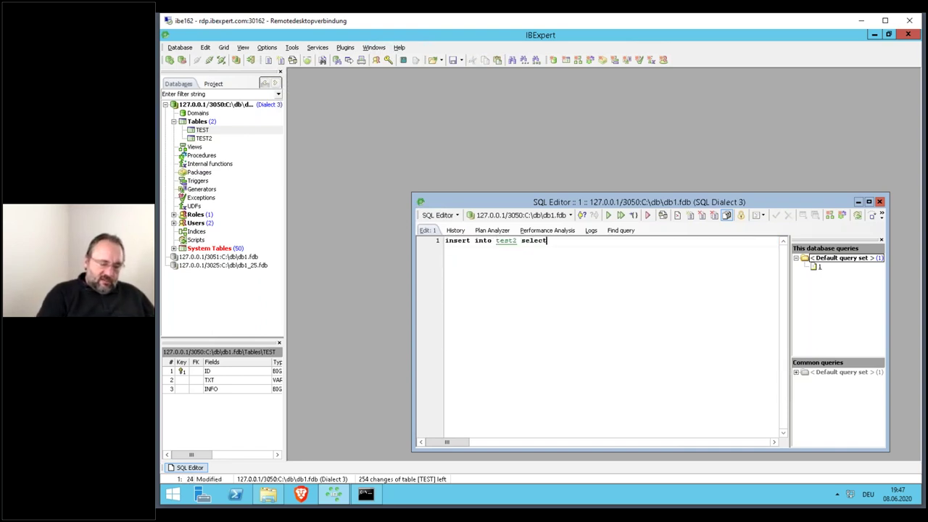
{"action": "type", "text": " * from test"}
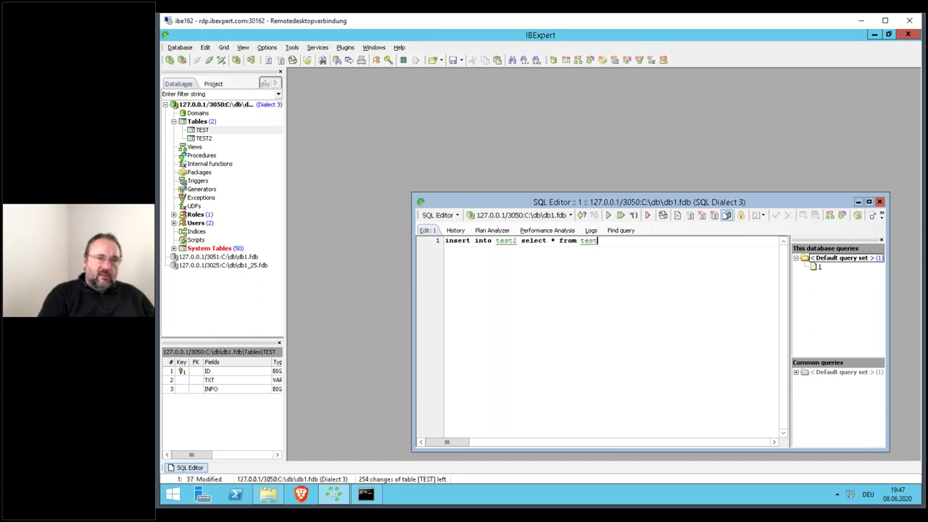
{"action": "key", "text": "F9"}
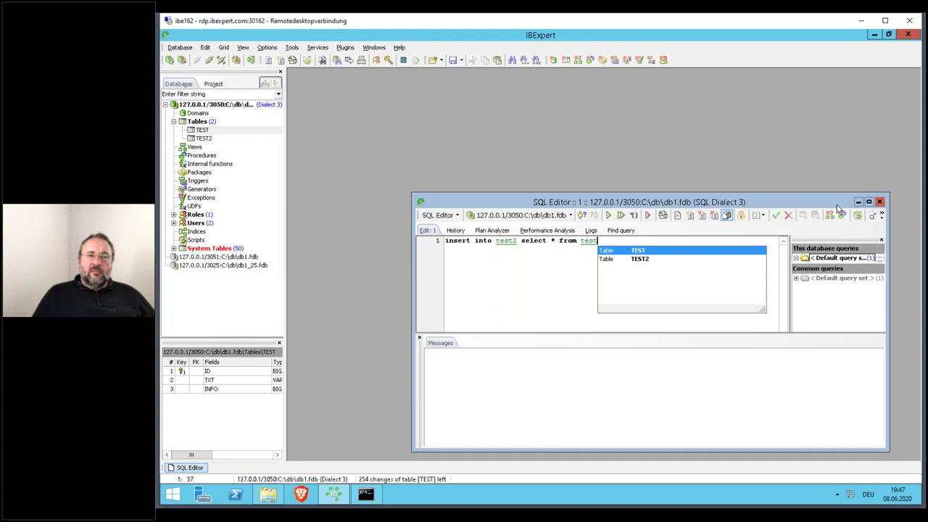
{"action": "left_click", "coordinate": [776, 215]}
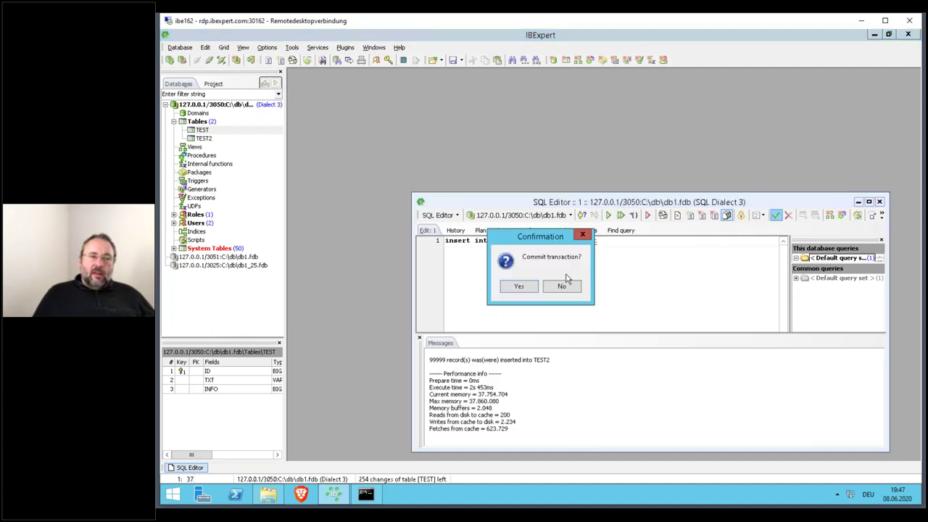
{"action": "left_click", "coordinate": [527, 290]}
{"action": "left_click", "coordinate": [879, 201]}
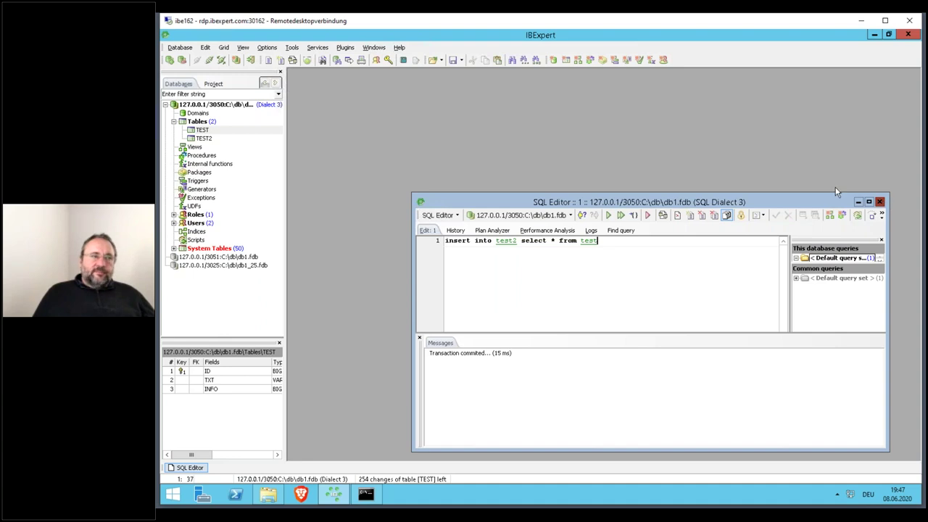
- Run 'select * from test where id=12345' in the SQL editor
{"action": "left_click", "coordinate": [198, 121]}
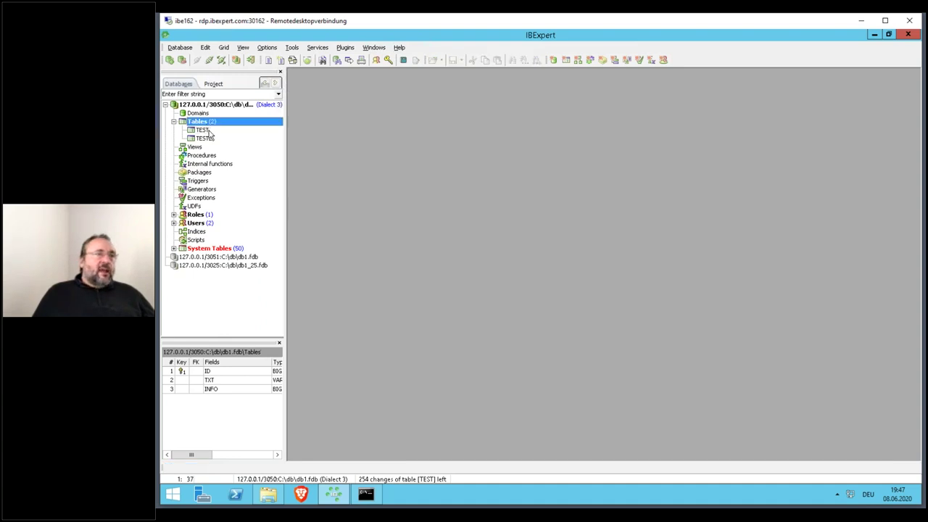
{"action": "left_click", "coordinate": [323, 60]}
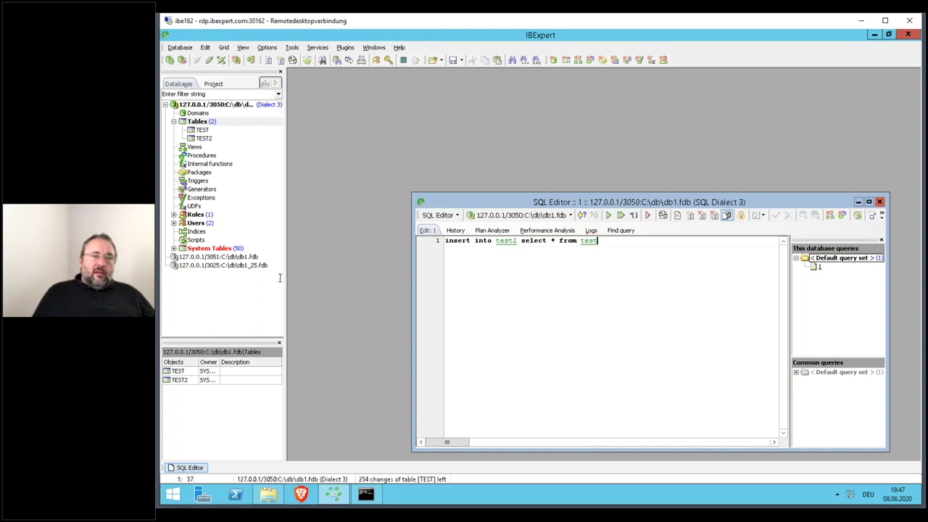
{"action": "key", "text": "ctrl+a"}
{"action": "type", "text": "select "}
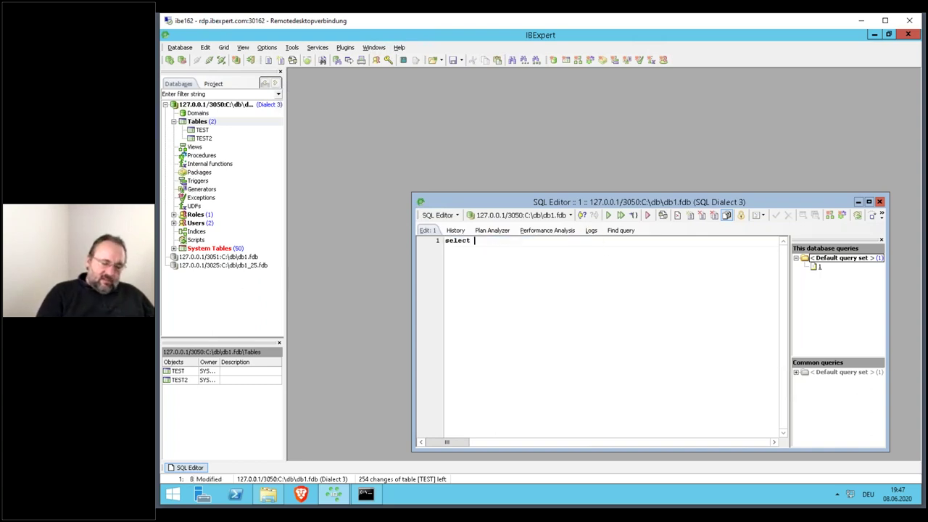
{"action": "type", "text": "* from test"}
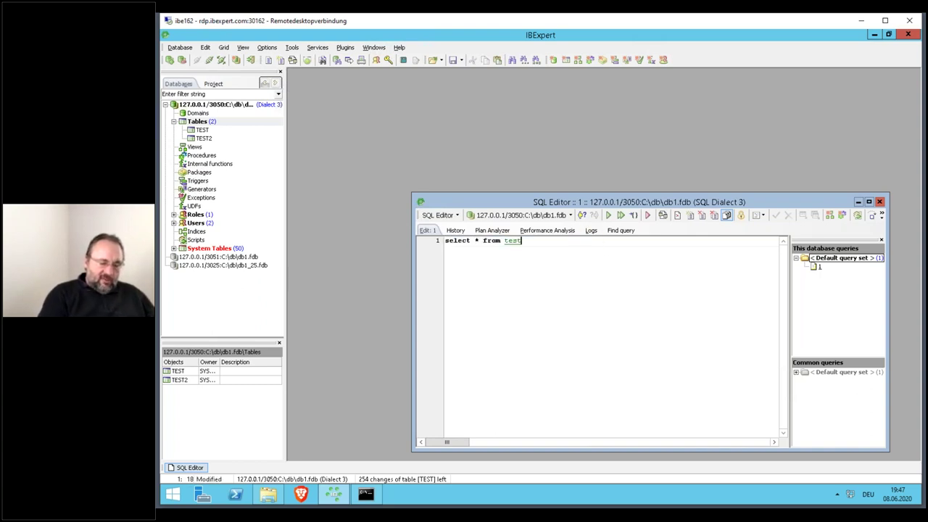
{"action": "type", "text": " where id"}
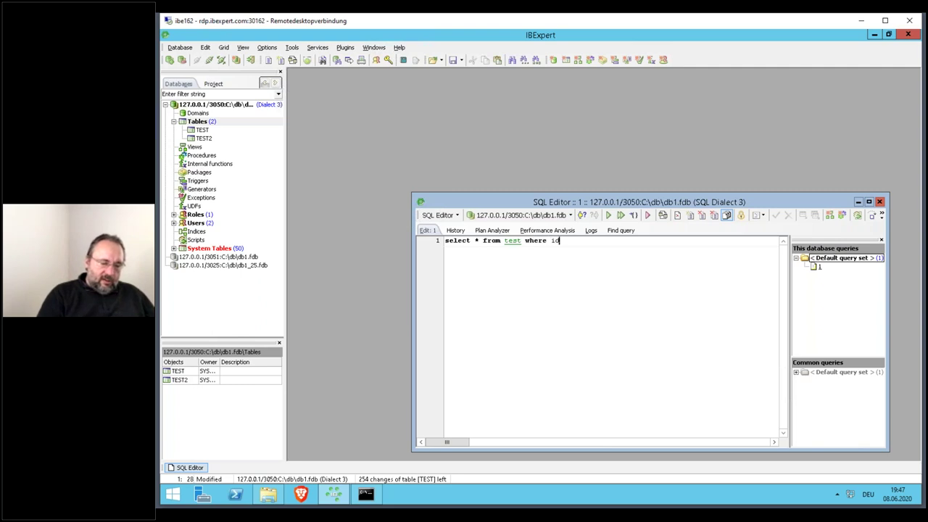
{"action": "type", "text": "=12345"}
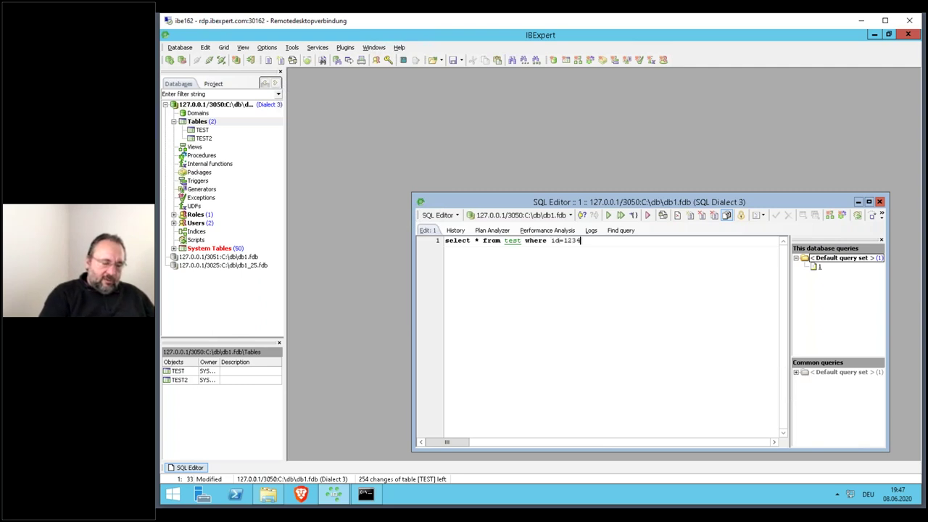
{"action": "key", "text": "F9"}
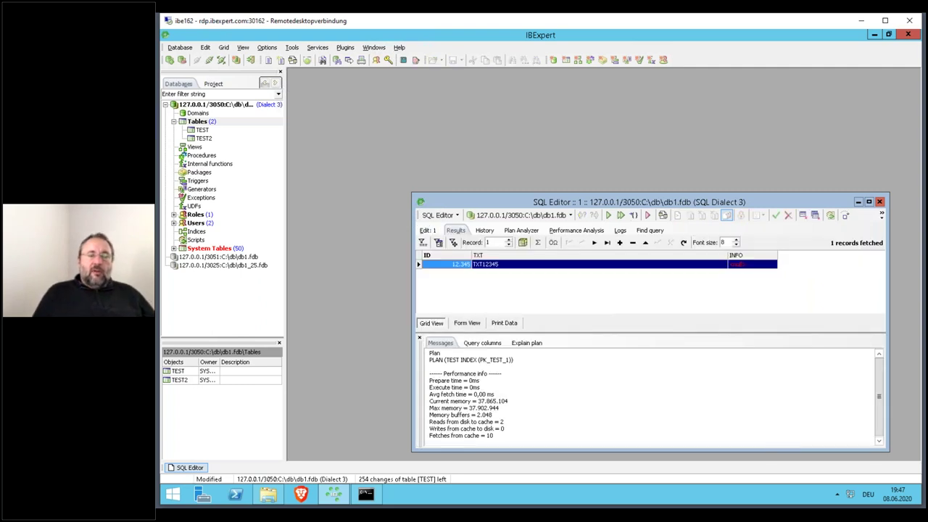
- Rerun the id=12345 lookup against test2, then close the editor committing the transaction
{"action": "left_click", "coordinate": [428, 230]}
{"action": "left_click", "coordinate": [518, 247]}
{"action": "type", "text": "2 where id=12345"}
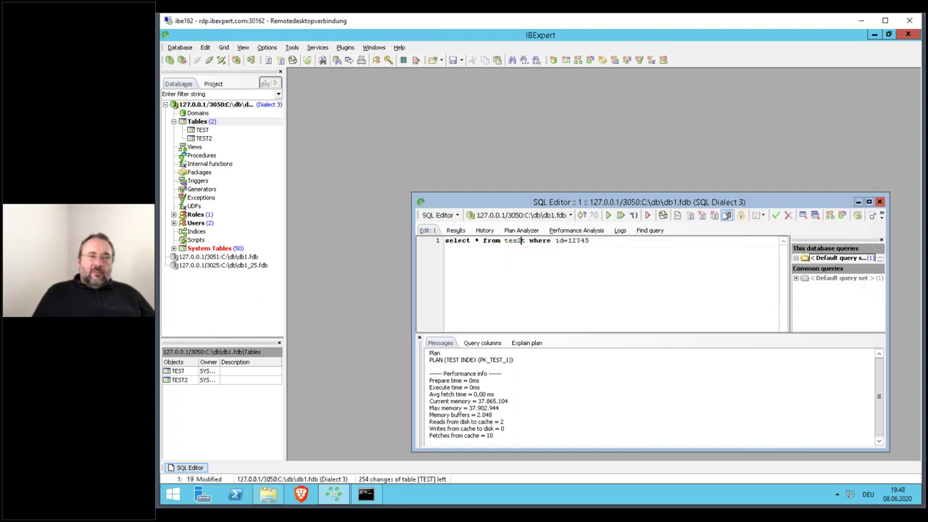
{"action": "key", "text": "BackSpace"}
{"action": "key", "text": "Right"}
{"action": "type", "text": "2"}
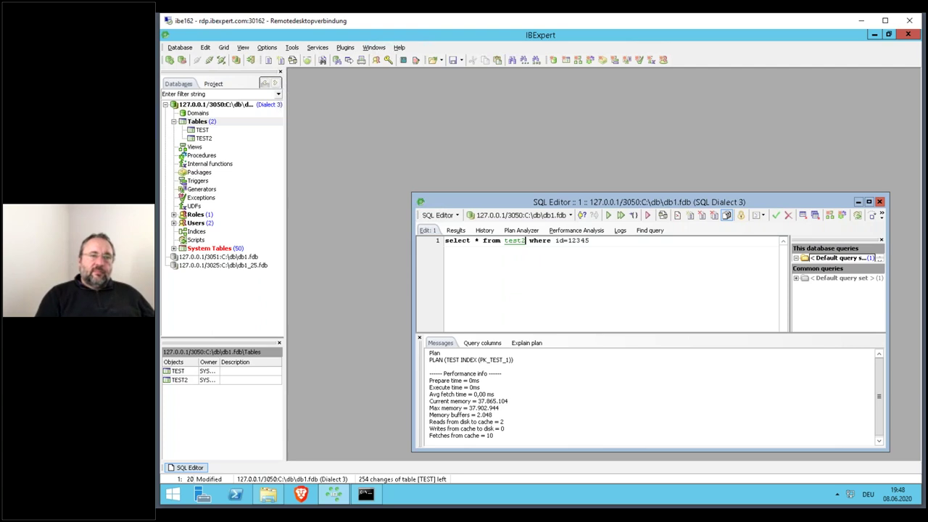
{"action": "key", "text": "F9"}
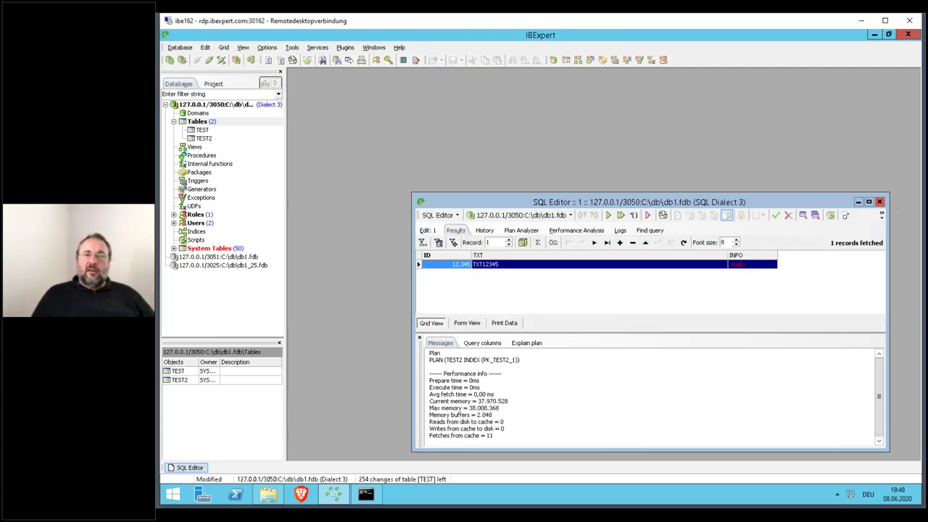
{"action": "left_click", "coordinate": [879, 202]}
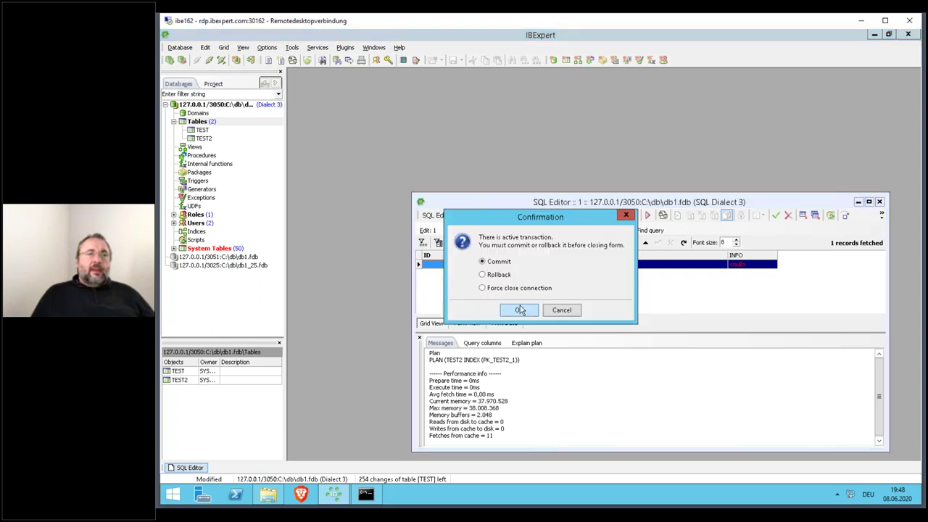
{"action": "left_click", "coordinate": [520, 310]}
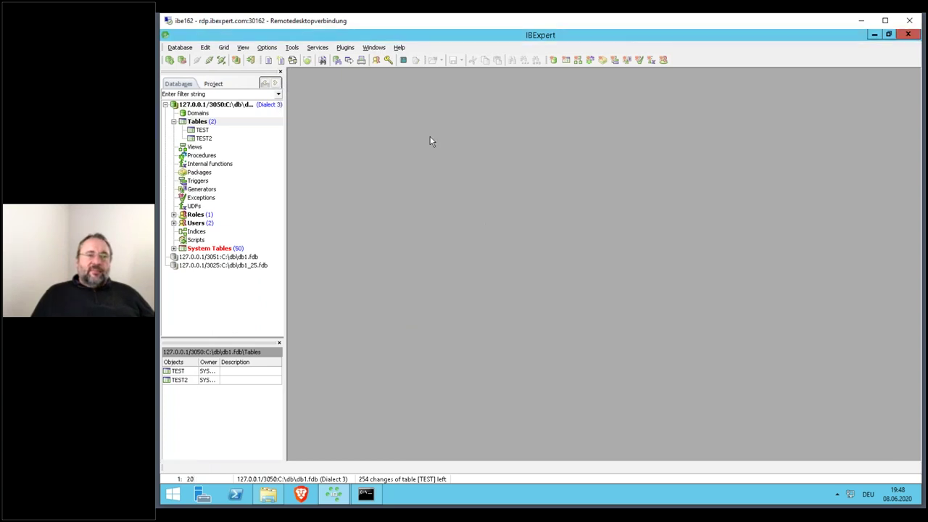
- View the rows stored in the TEST2 table, then close its window
{"action": "left_click", "coordinate": [215, 123]}
{"action": "left_click", "coordinate": [323, 48]}
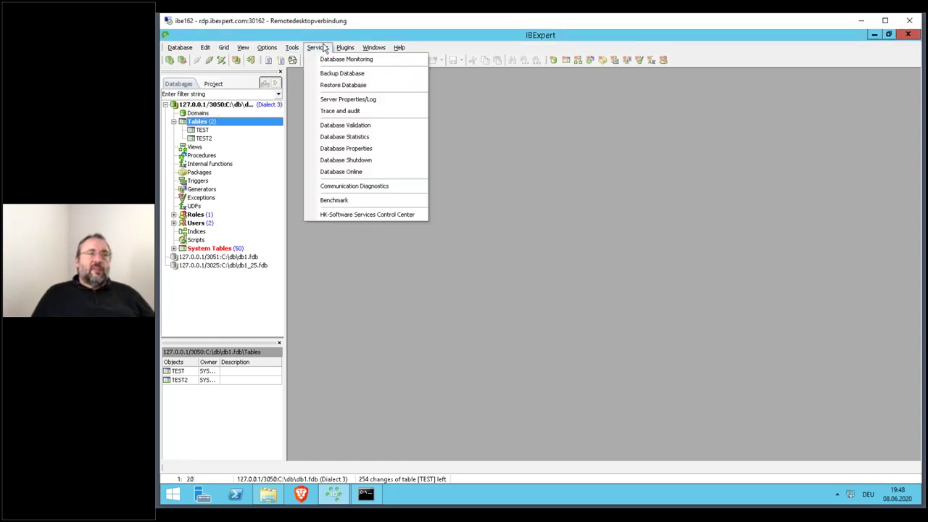
{"action": "double_click", "coordinate": [210, 137]}
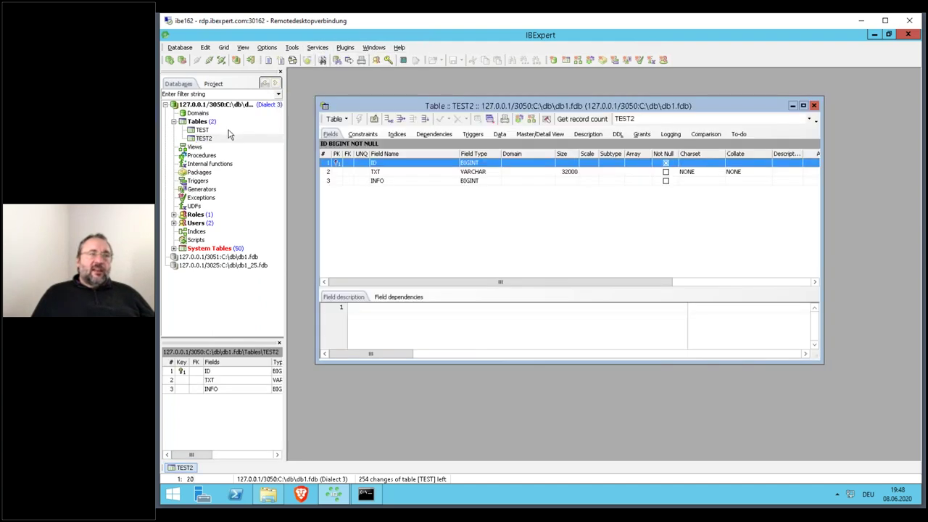
{"action": "left_click", "coordinate": [500, 134]}
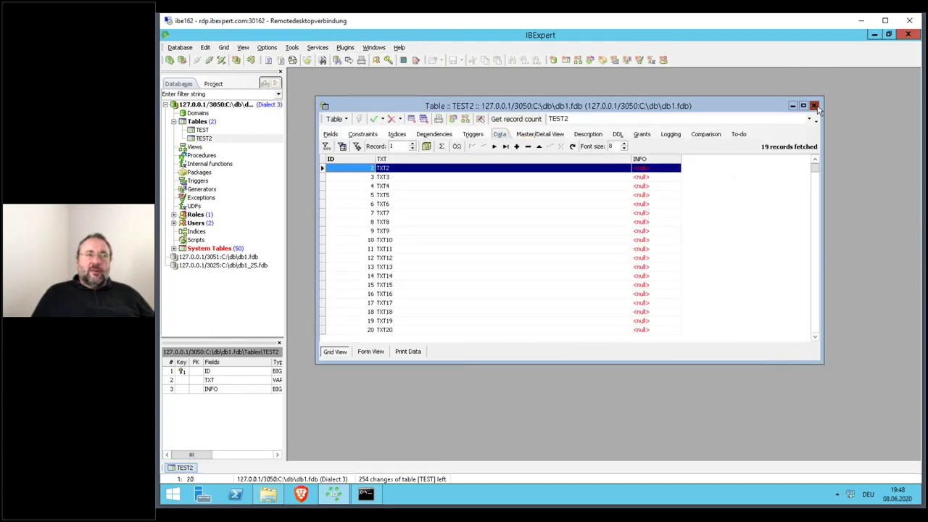
{"action": "left_click", "coordinate": [813, 105]}
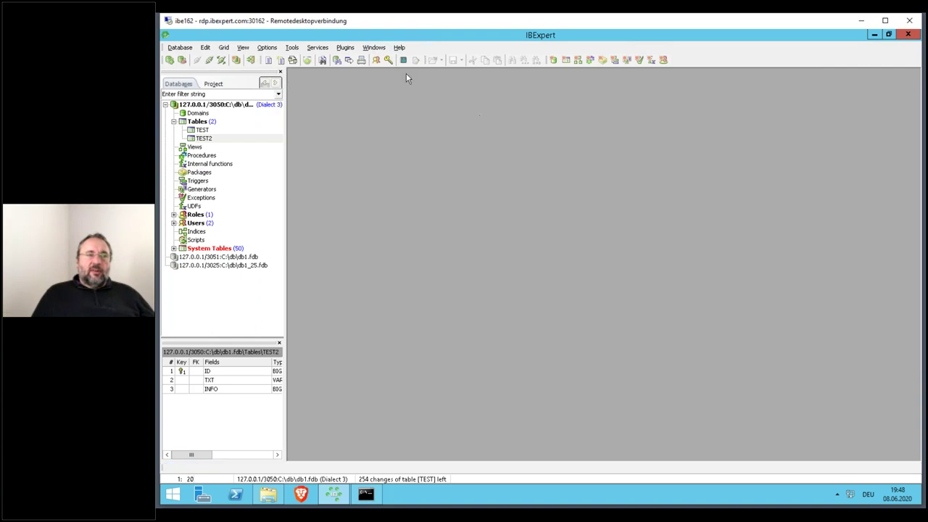
- Retrieve full Database Statistics for db1.fdb and show the per-table grid
{"action": "left_click", "coordinate": [316, 48]}
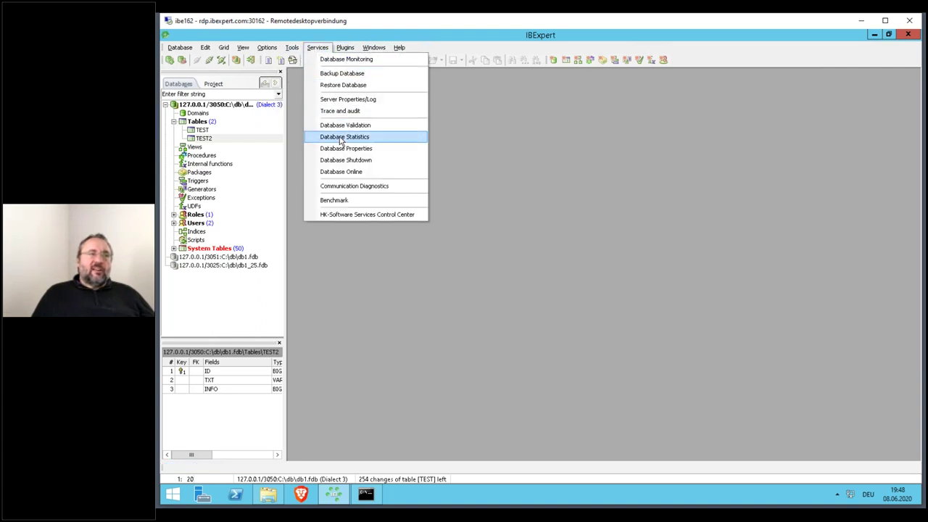
{"action": "left_click", "coordinate": [345, 137]}
{"action": "double_click", "coordinate": [420, 121]}
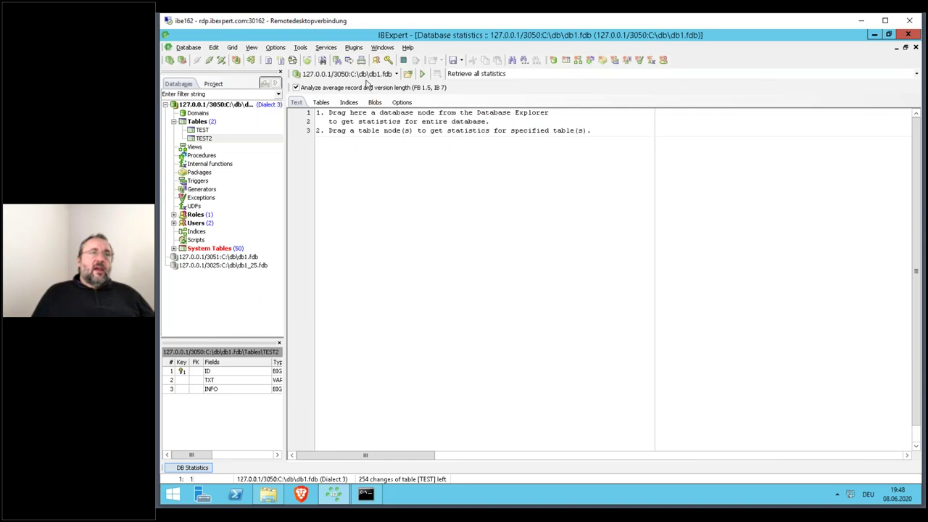
{"action": "left_click", "coordinate": [422, 73]}
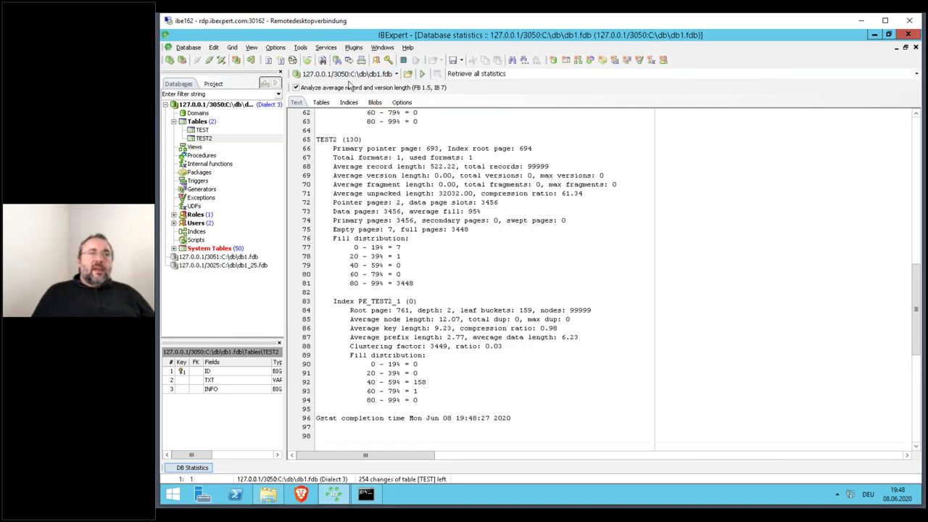
{"action": "left_click", "coordinate": [321, 105]}
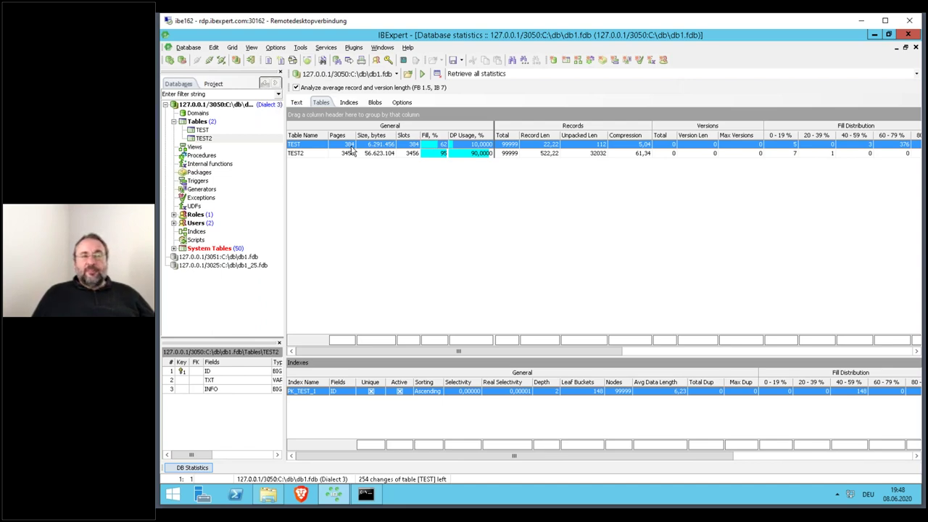
- Compare the TEST and TEST2 table and index statistics, then close Database Statistics
{"action": "left_click", "coordinate": [347, 154]}
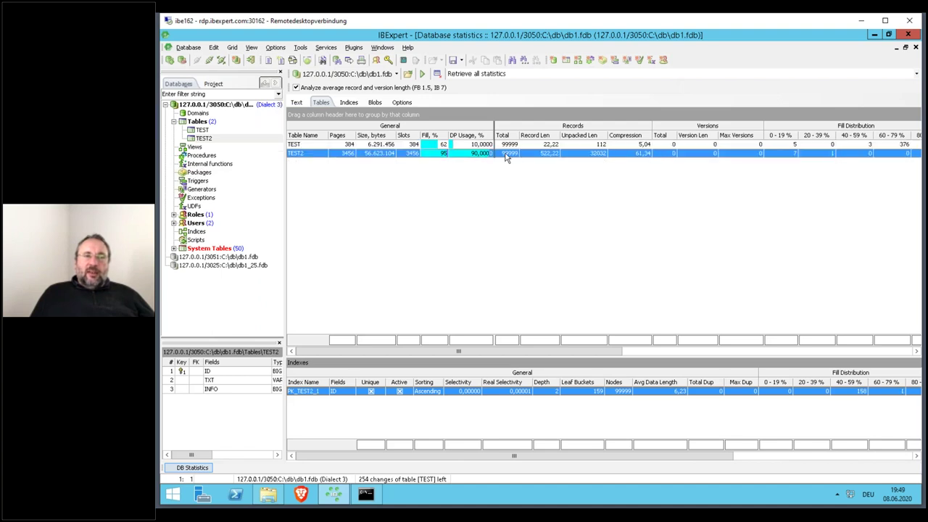
{"action": "left_click", "coordinate": [543, 147]}
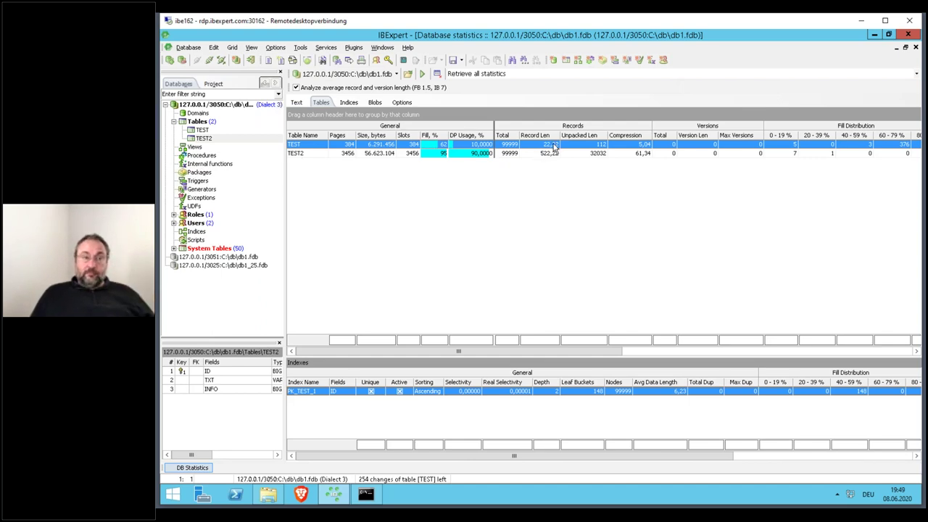
{"action": "left_click", "coordinate": [551, 156]}
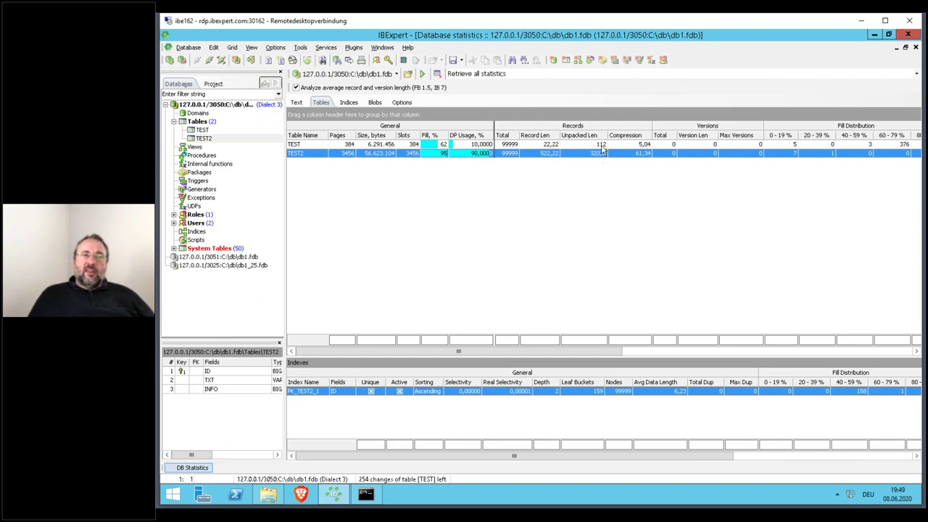
{"action": "left_click", "coordinate": [602, 145]}
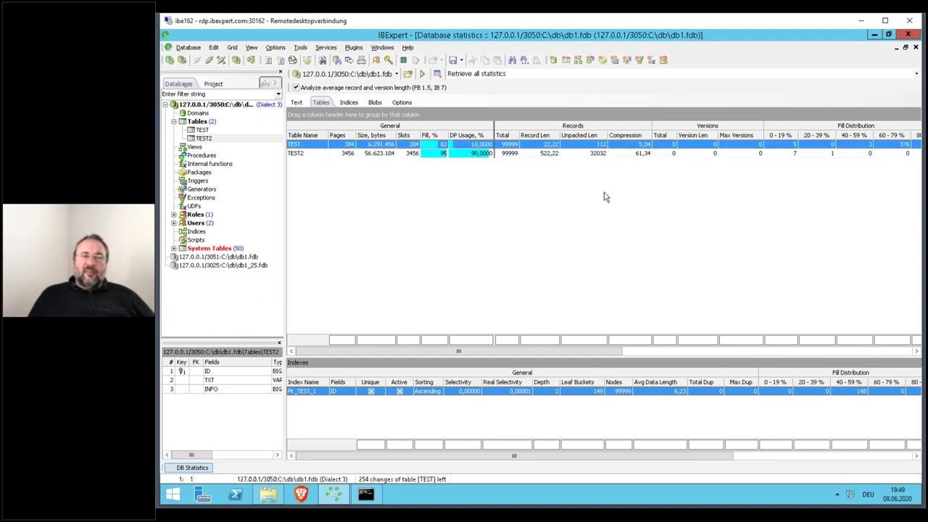
{"action": "left_click", "coordinate": [643, 153]}
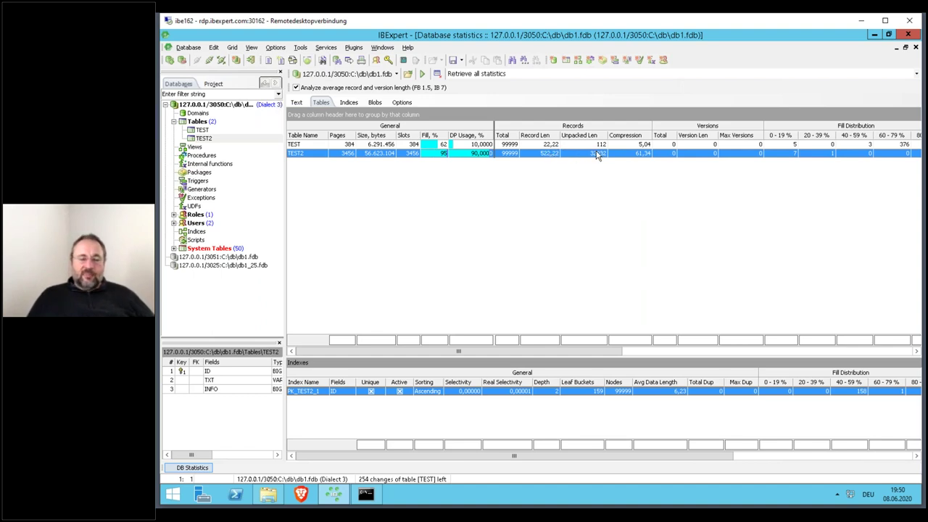
{"action": "key", "text": "ctrl+F4"}
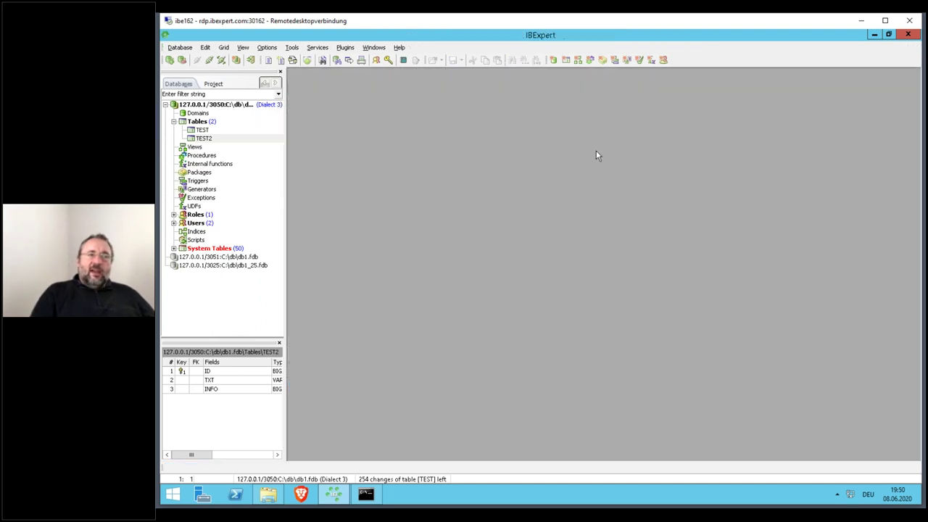
- Run 'select first 10 id,txt from test order by txt desc' in the maximized SQL editor
{"action": "left_click", "coordinate": [268, 60]}
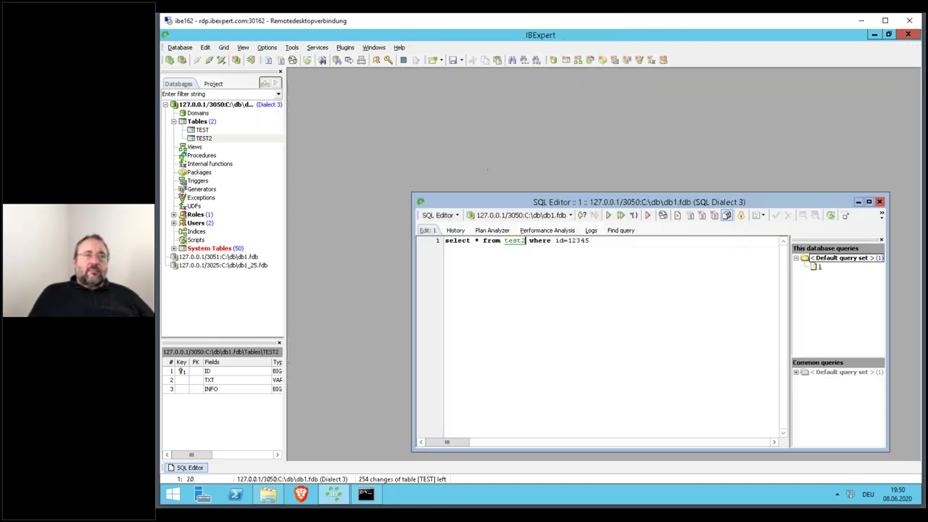
{"action": "double_click", "coordinate": [527, 202]}
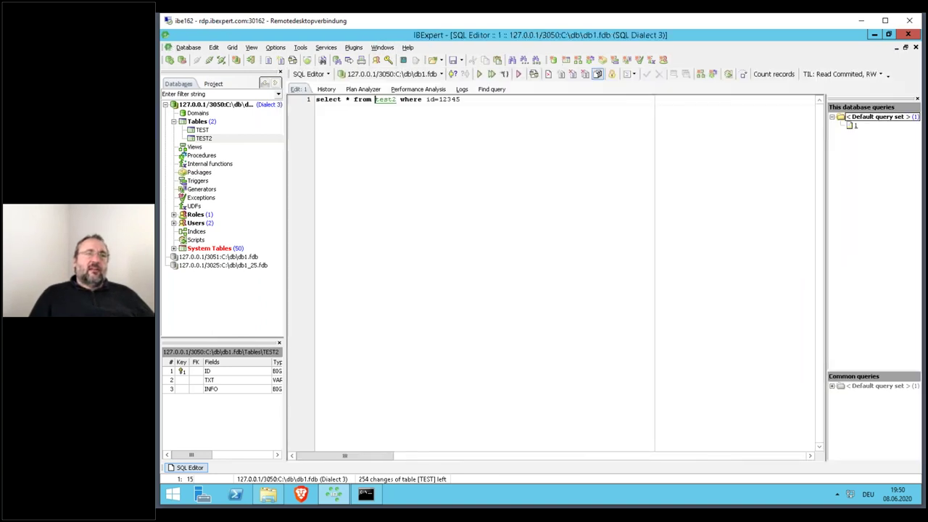
{"action": "key", "text": "BackSpace"}
{"action": "left_click", "coordinate": [349, 99]}
{"action": "key", "text": "BackSpace"}
{"action": "type", "text": "first 1"}
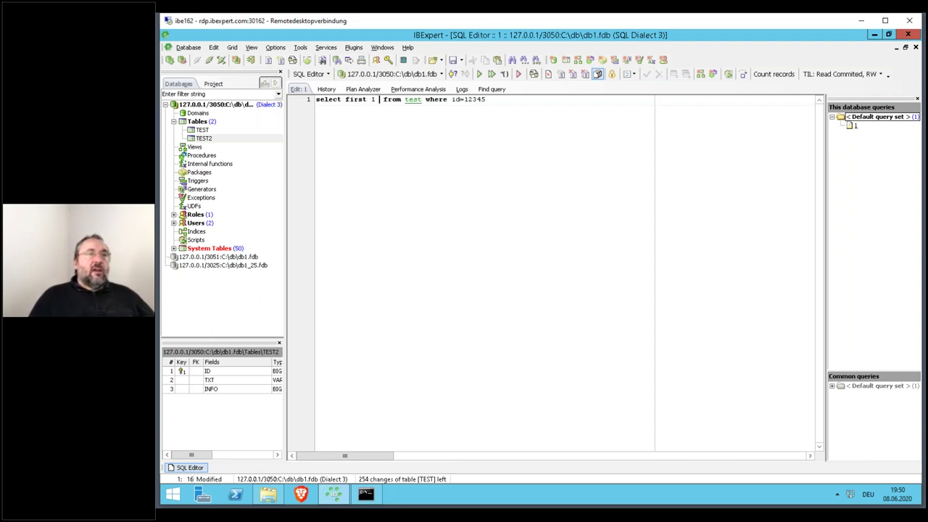
{"action": "key", "text": "Delete"}
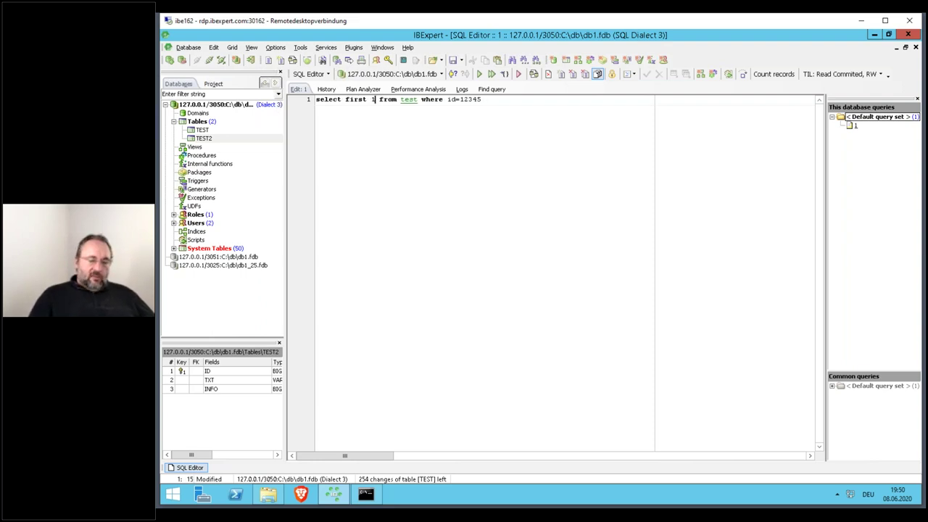
{"action": "type", "text": "0 "}
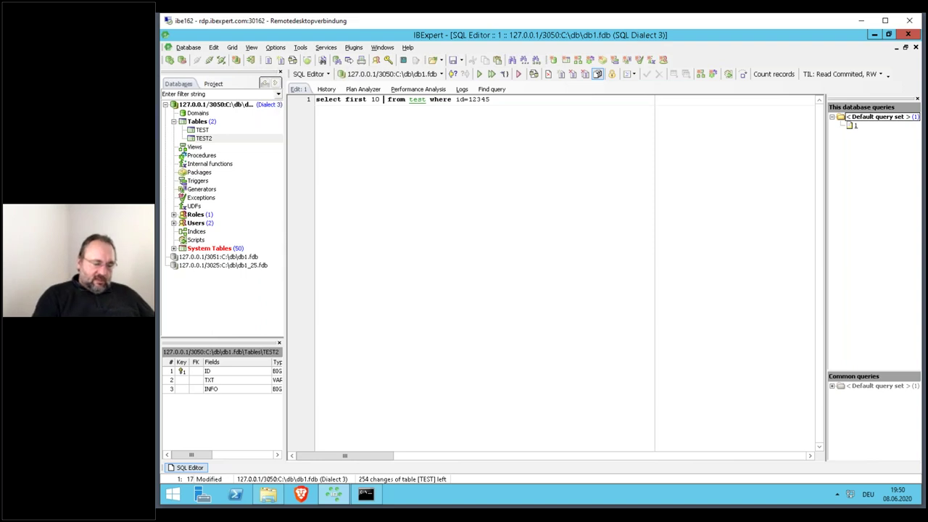
{"action": "type", "text": "id,txt"}
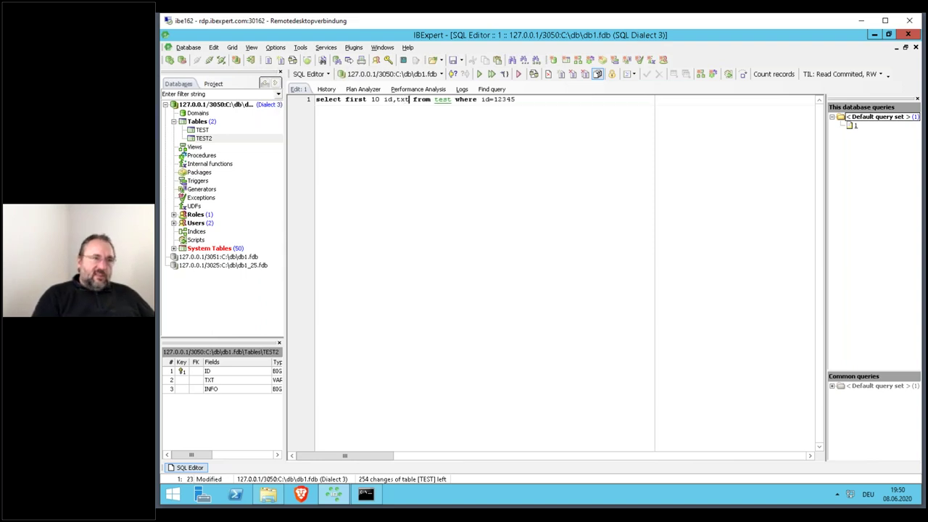
{"action": "key", "text": "End"}
{"action": "key", "text": "ctrl+shift+Left"}
{"action": "key", "text": "ctrl+shift+Left"}
{"action": "key", "text": "ctrl+shift+Left"}
{"action": "key", "text": "ctrl+shift+Left"}
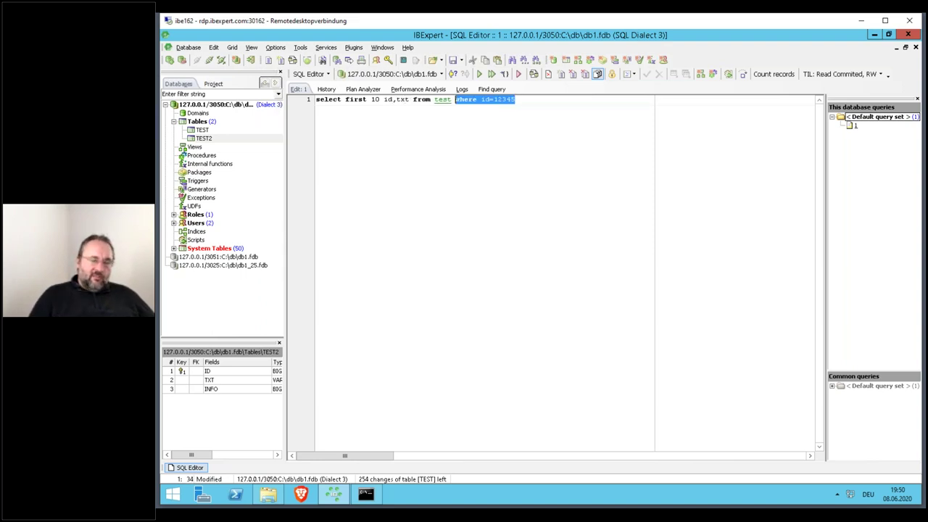
{"action": "type", "text": "order by txt desc"}
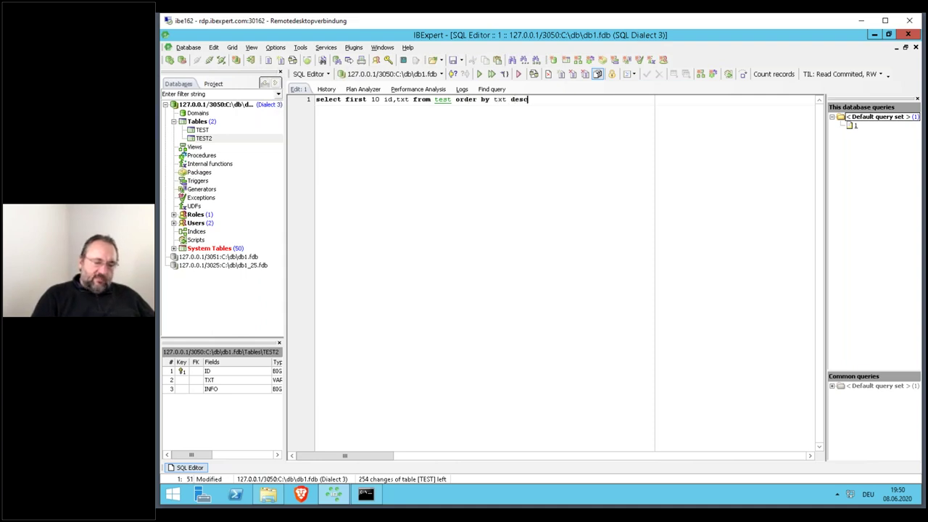
{"action": "key", "text": "F9"}
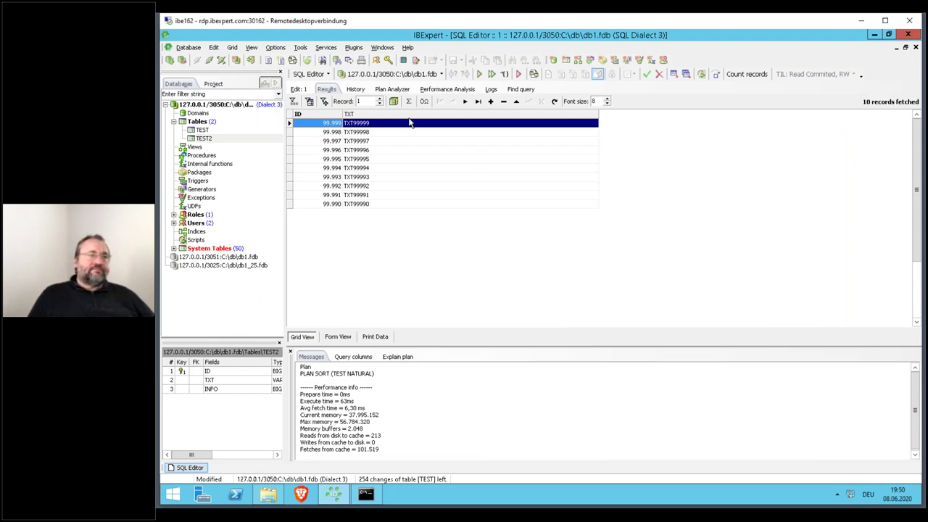
- Switch the query to test2 and highlight its 3.449 reads from disk
{"action": "left_click", "coordinate": [298, 88]}
{"action": "left_click", "coordinate": [447, 108]}
{"action": "type", "text": "2"}
{"action": "key", "text": "BackSpace"}
{"action": "type", "text": "2"}
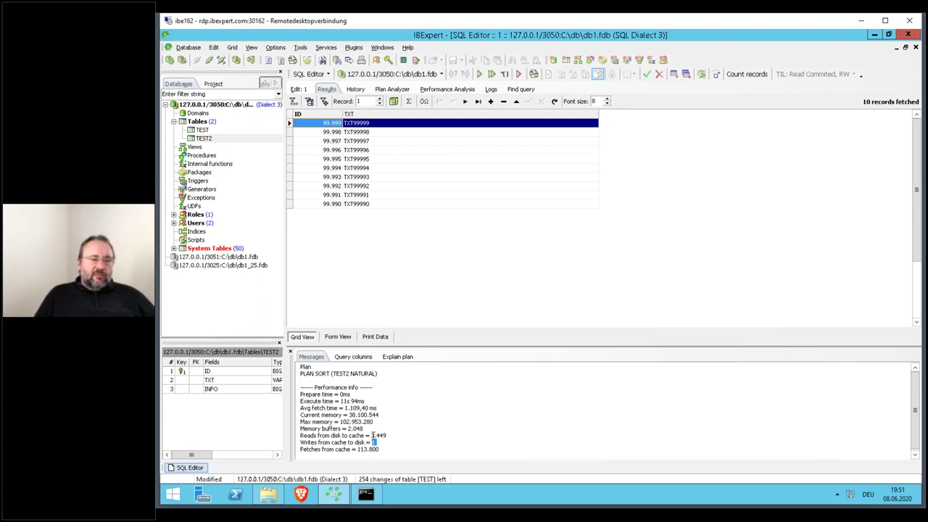
{"action": "left_click_drag", "start_coordinate": [373, 435], "coordinate": [384, 440]}
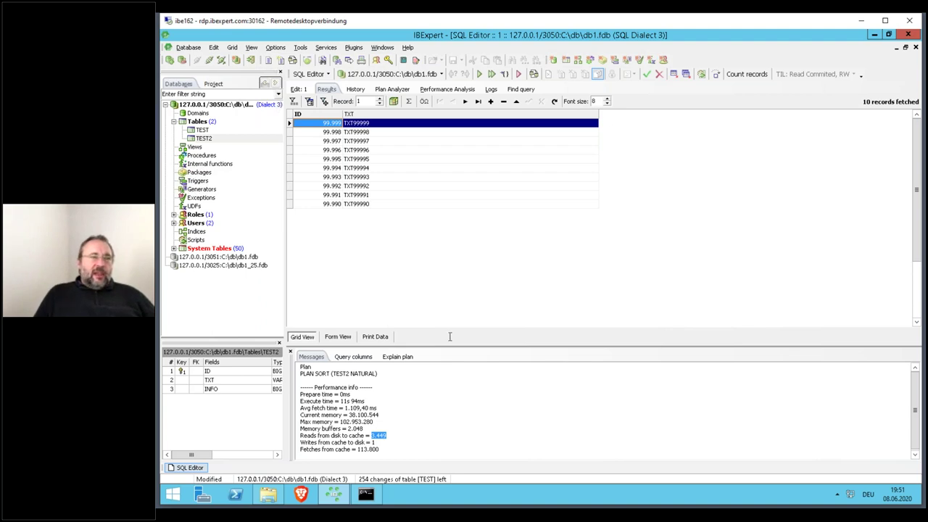
- Open Task Manager's Details list sorted by name and select firebird.exe
{"action": "right_click", "coordinate": [486, 496]}
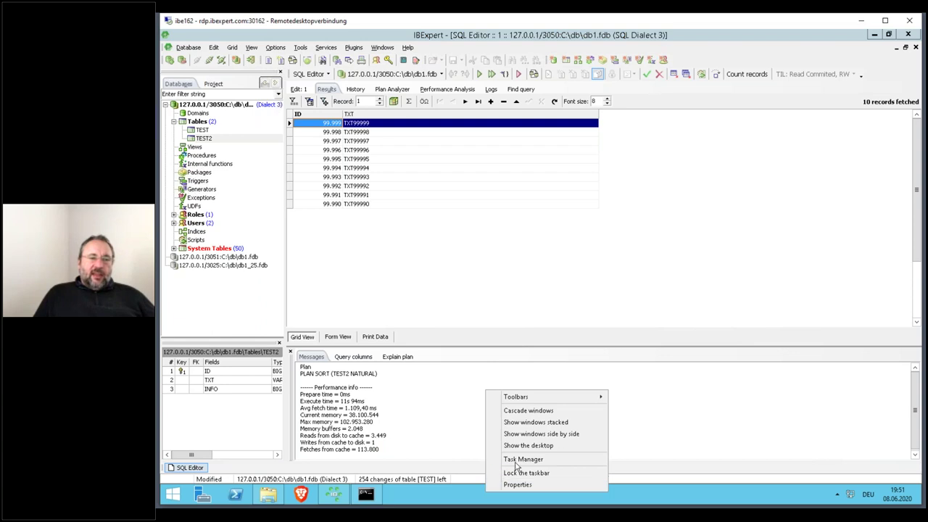
{"action": "left_click", "coordinate": [518, 461]}
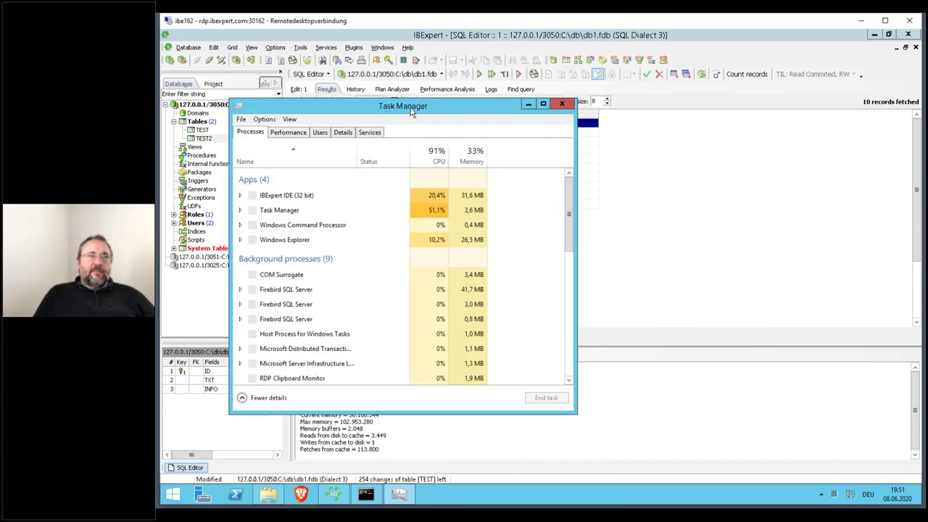
{"action": "left_click_drag", "start_coordinate": [423, 106], "coordinate": [631, 151]}
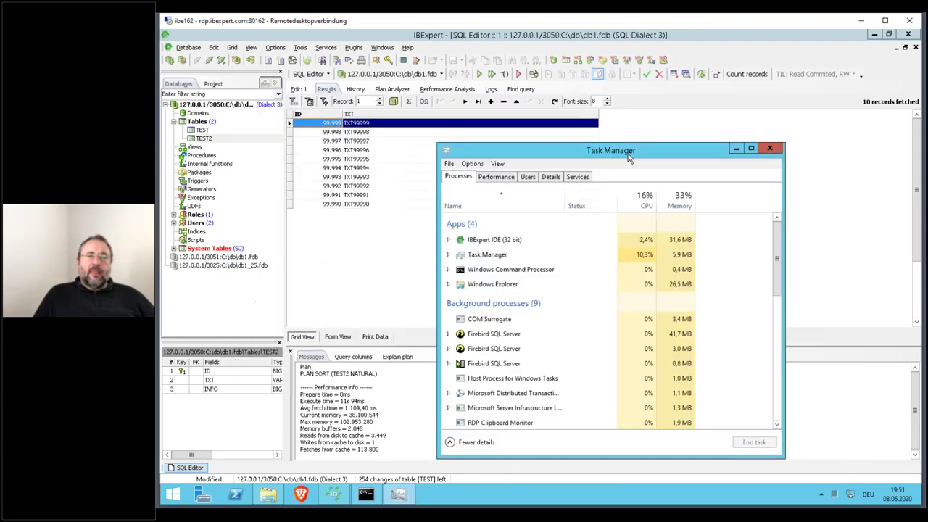
{"action": "left_click", "coordinate": [549, 178]}
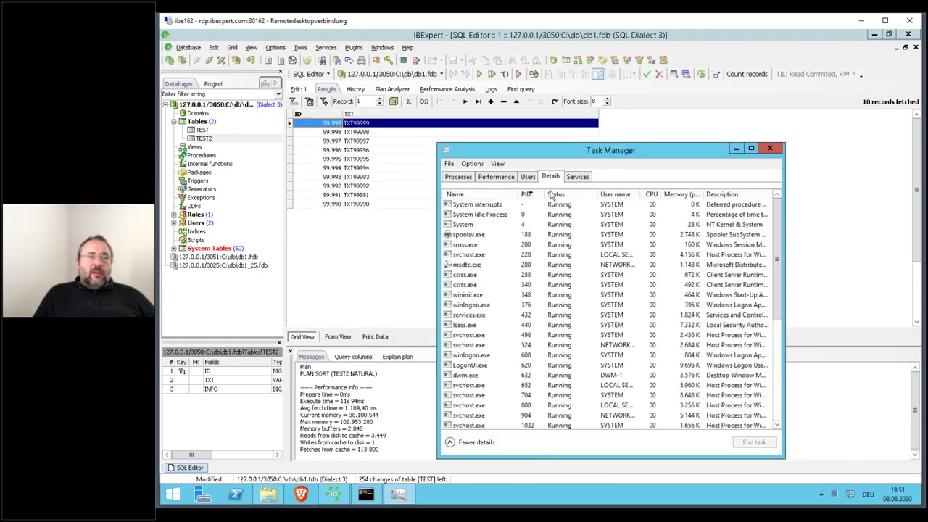
{"action": "left_click", "coordinate": [457, 195]}
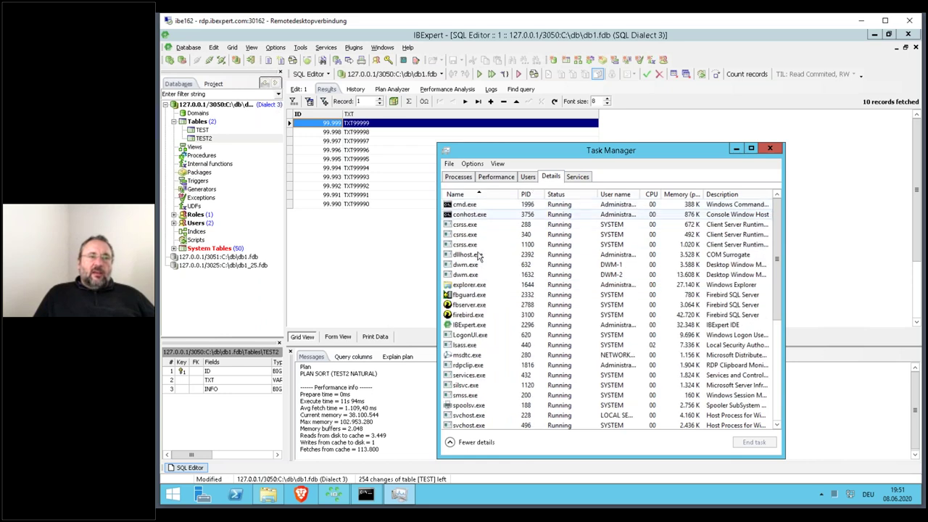
{"action": "left_click", "coordinate": [469, 316]}
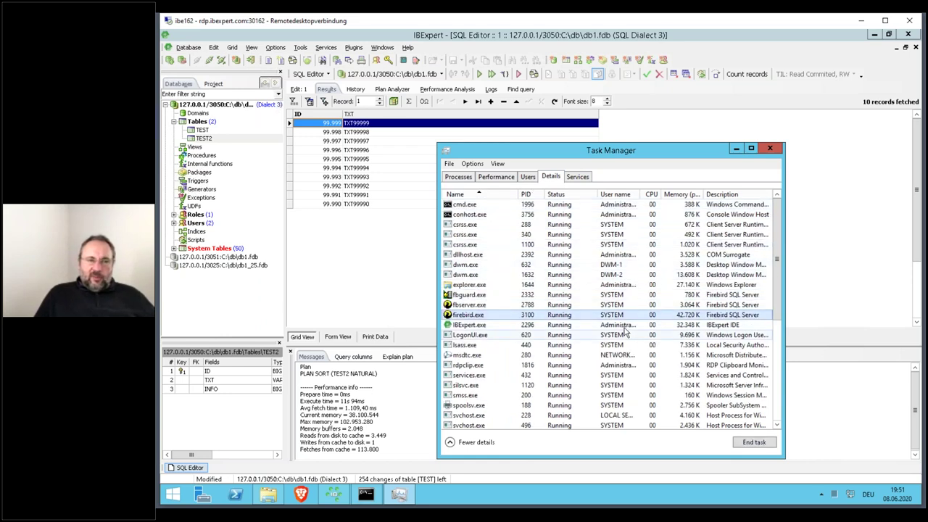
- Add the I/O read bytes and I/O write bytes columns, then disconnect IBExpert
{"action": "right_click", "coordinate": [514, 195]}
{"action": "left_click", "coordinate": [519, 216]}
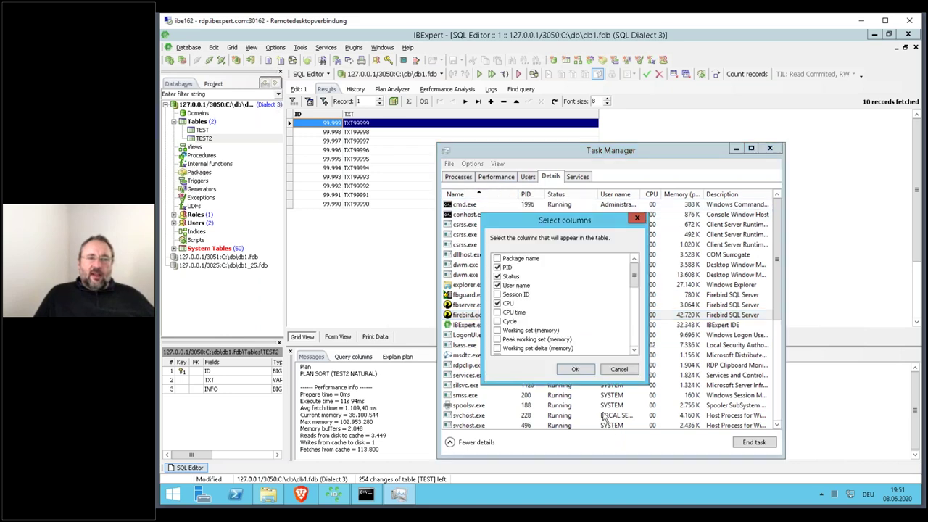
{"action": "scroll", "coordinate": [623, 312], "scroll_direction": "down", "scroll_amount": 2}
{"action": "scroll", "coordinate": [635, 315], "scroll_direction": "down", "scroll_amount": 6}
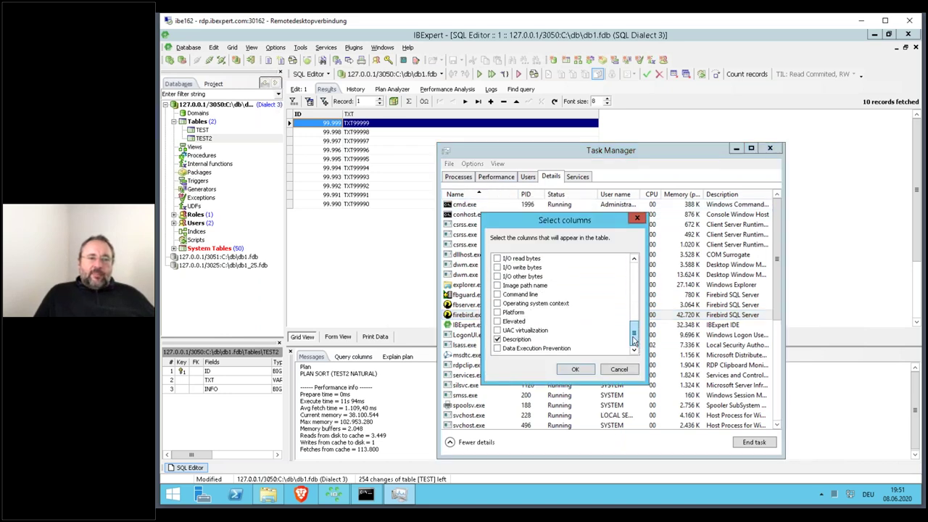
{"action": "left_click", "coordinate": [498, 285]}
{"action": "left_click", "coordinate": [498, 294]}
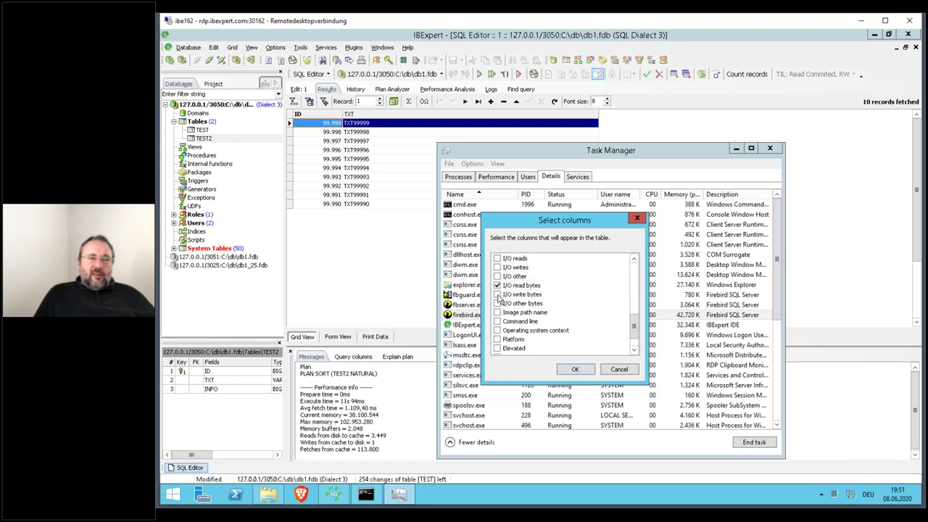
{"action": "left_click", "coordinate": [571, 370]}
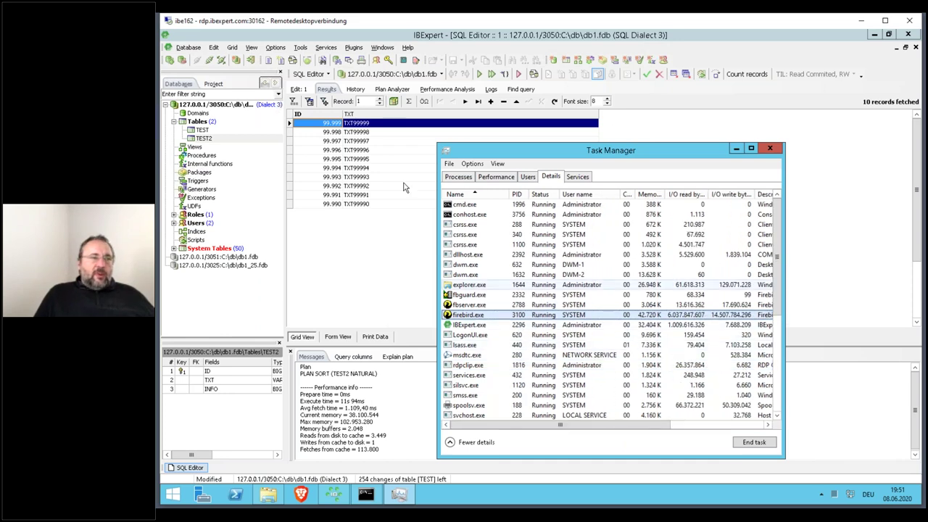
{"action": "left_click", "coordinate": [210, 59]}
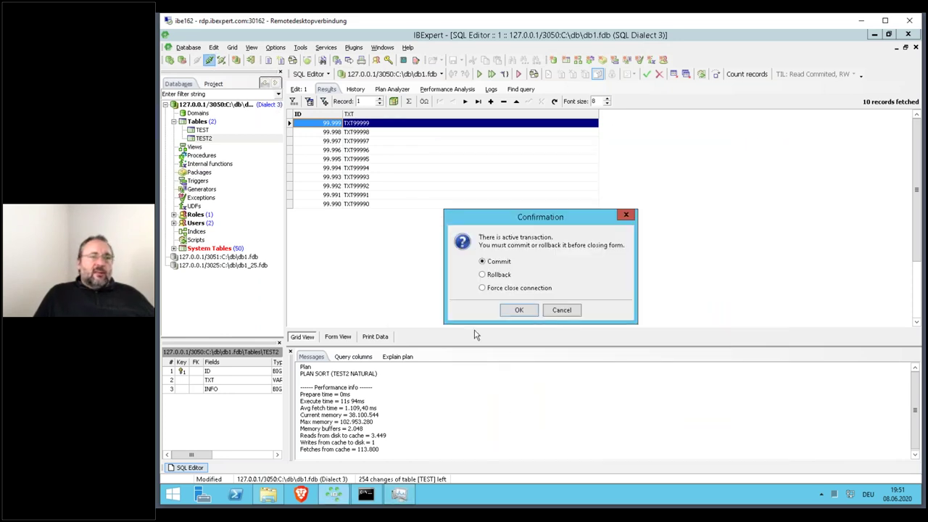
- Commit the transaction, end firebird.exe so it restarts, and reconnect to db1.fdb on port 3050
{"action": "left_click", "coordinate": [510, 312]}
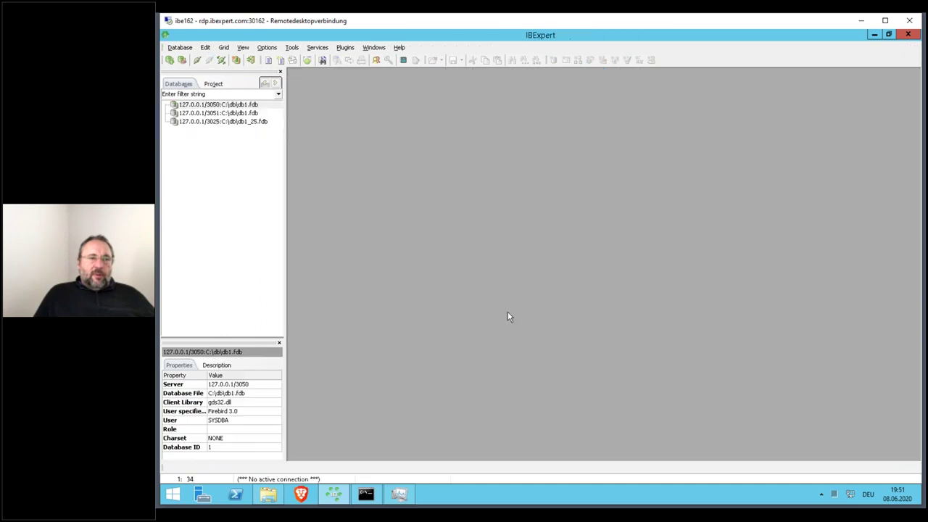
{"action": "left_click", "coordinate": [399, 493]}
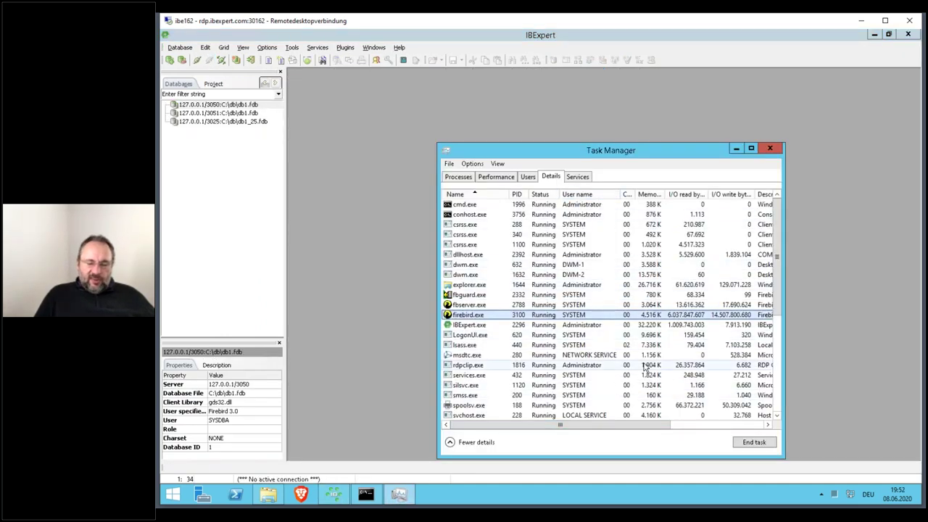
{"action": "key", "text": "Delete"}
{"action": "key", "text": "Return"}
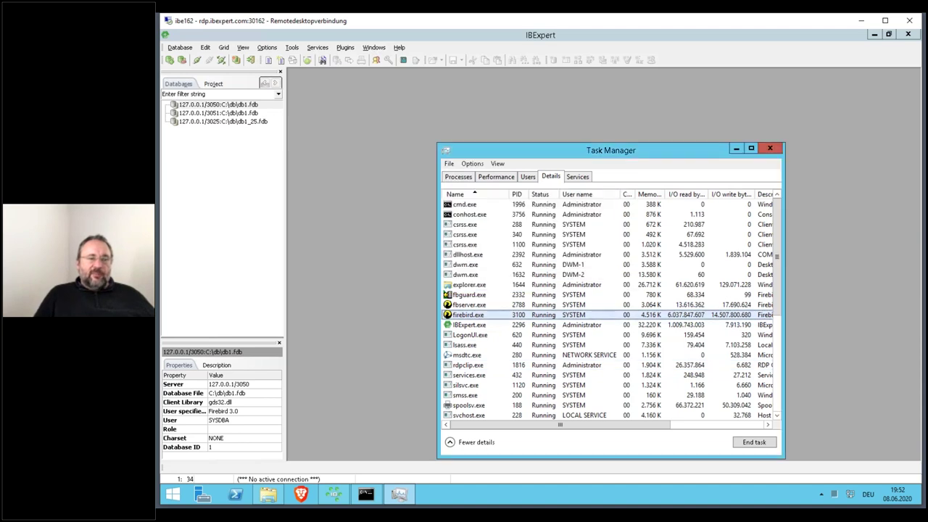
{"action": "left_click", "coordinate": [465, 315]}
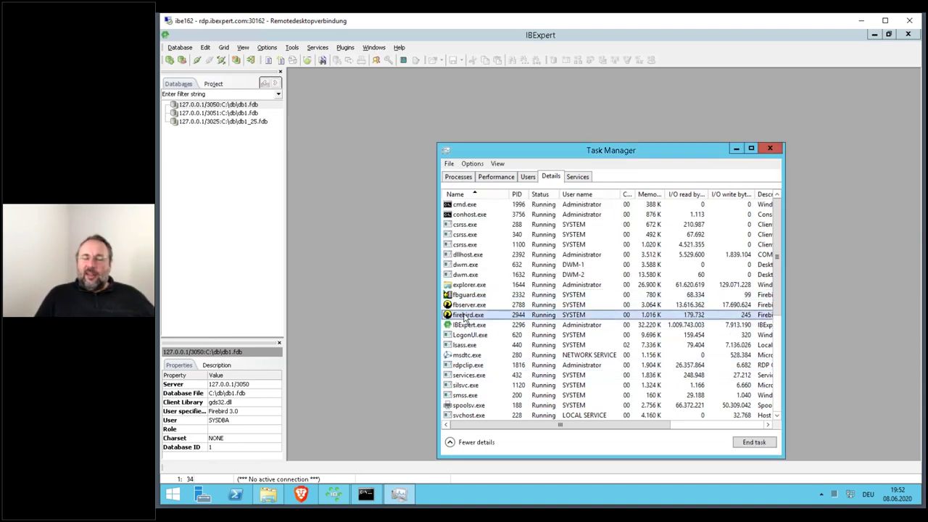
{"action": "double_click", "coordinate": [248, 105]}
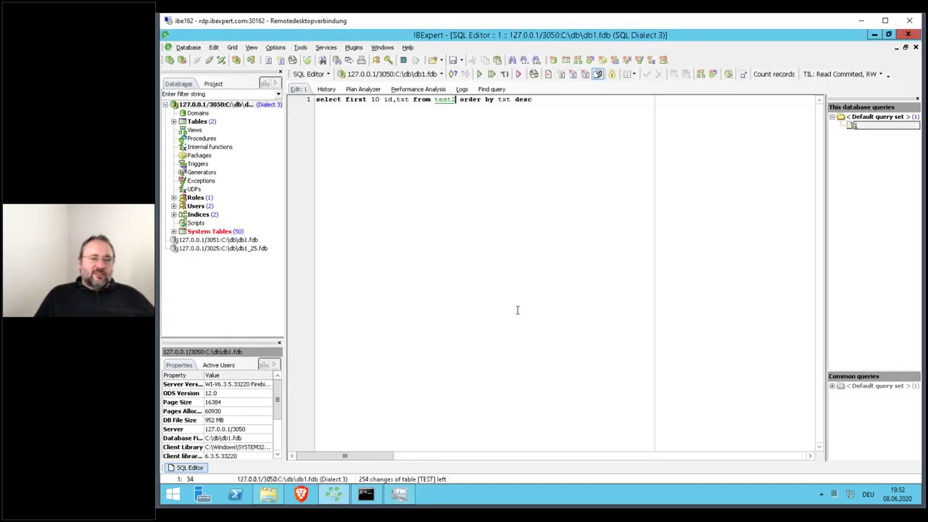
- Change the query's table from TEST2 to TEST, run it, and check firebird.exe's I/O
{"action": "left_click", "coordinate": [398, 494]}
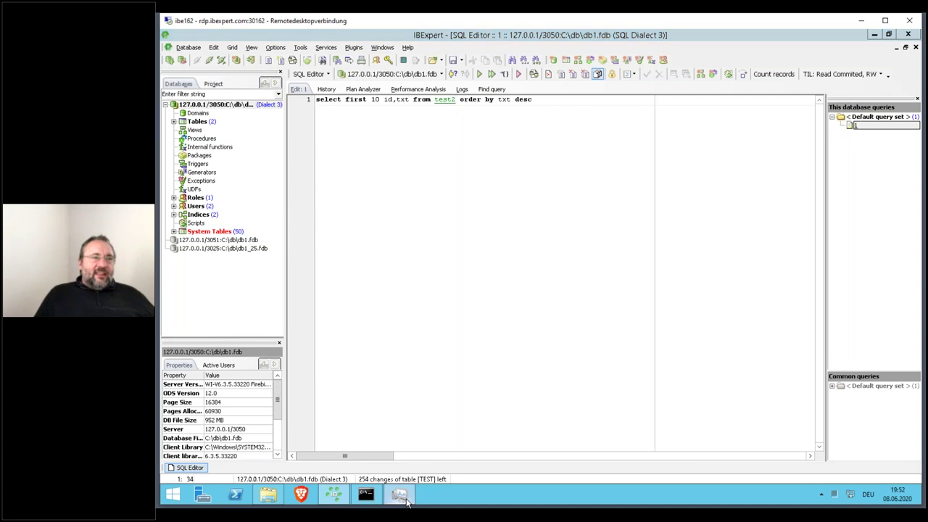
{"action": "left_click", "coordinate": [456, 104]}
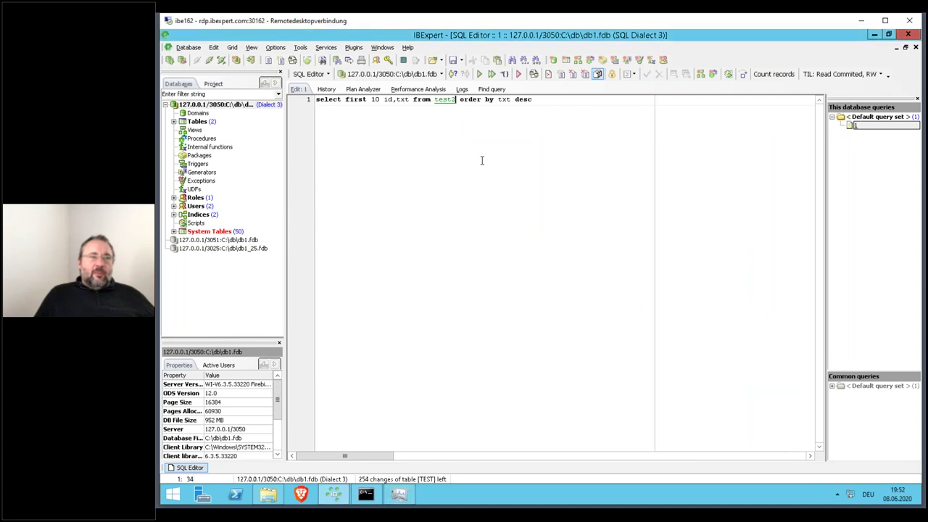
{"action": "key", "text": "BackSpace"}
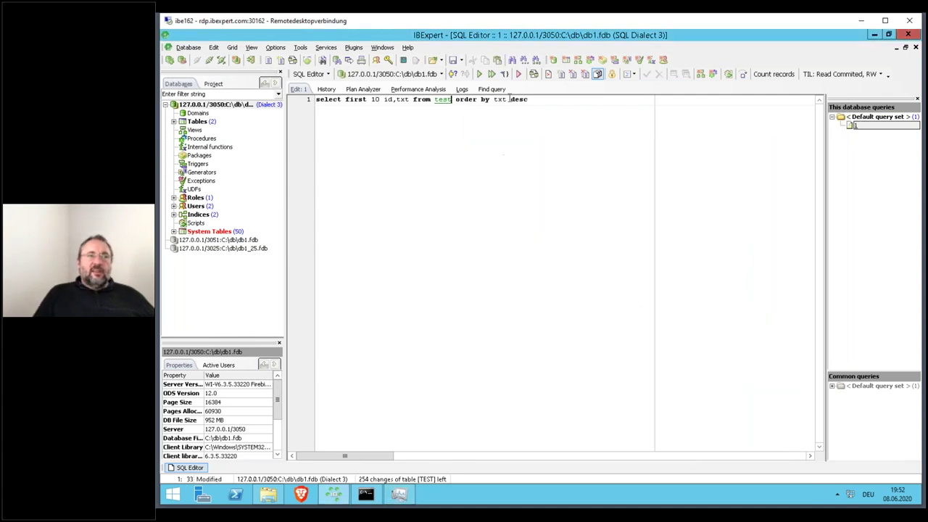
{"action": "left_click", "coordinate": [491, 74]}
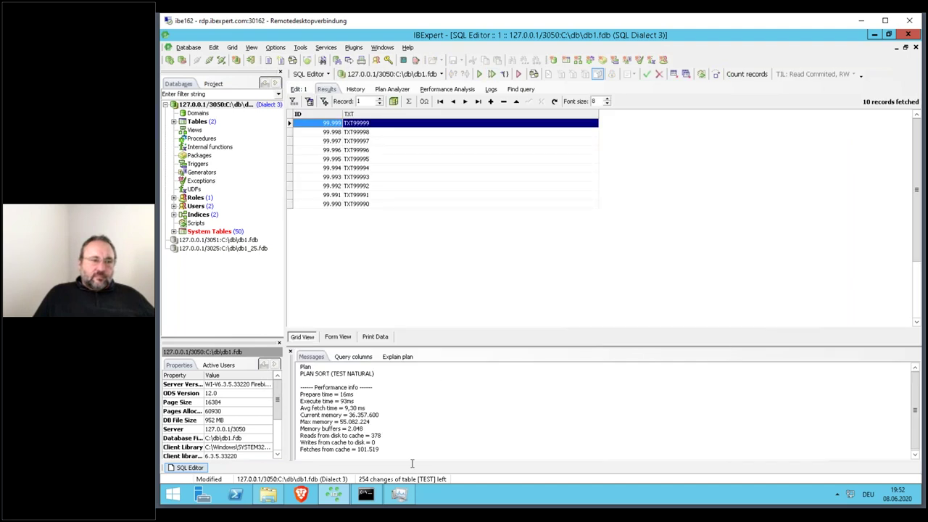
{"action": "left_click", "coordinate": [399, 496]}
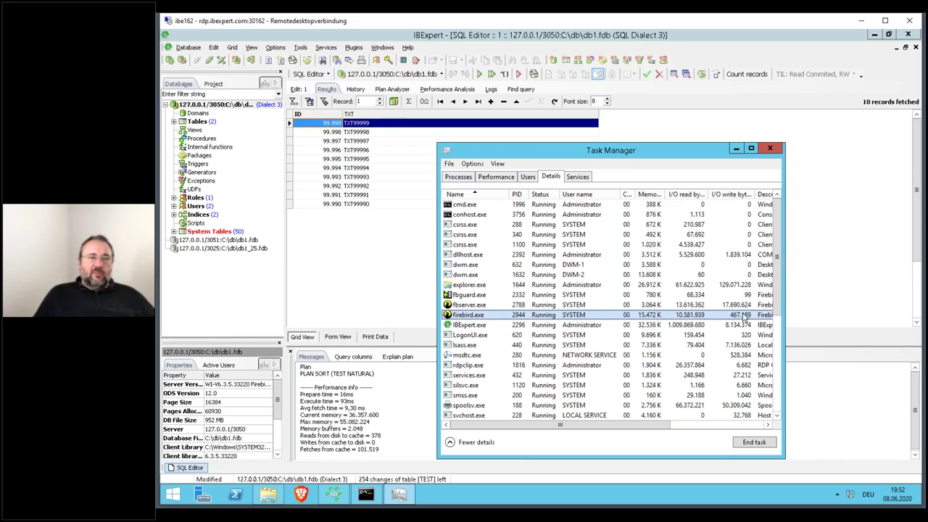
- Commit and disconnect from db1, then end the firebird.exe process
{"action": "left_click", "coordinate": [210, 59]}
{"action": "left_click", "coordinate": [518, 310]}
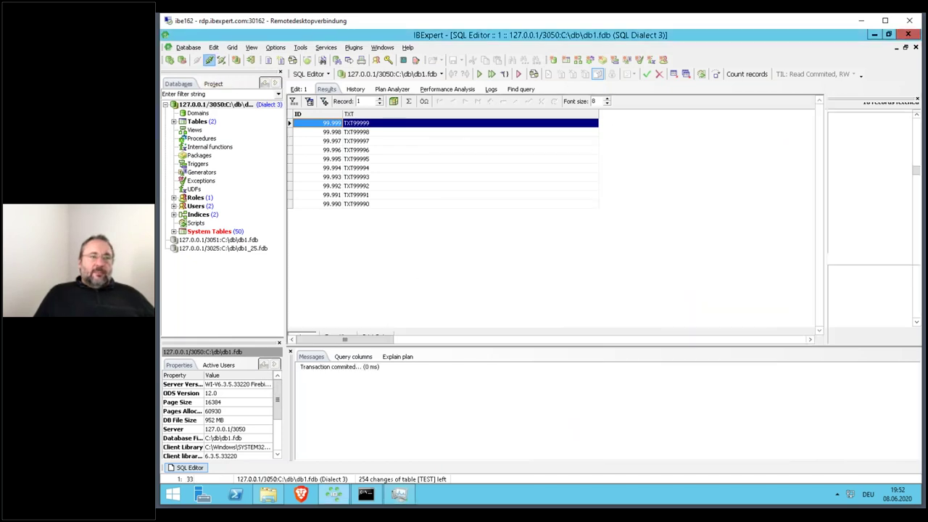
{"action": "left_click", "coordinate": [399, 493]}
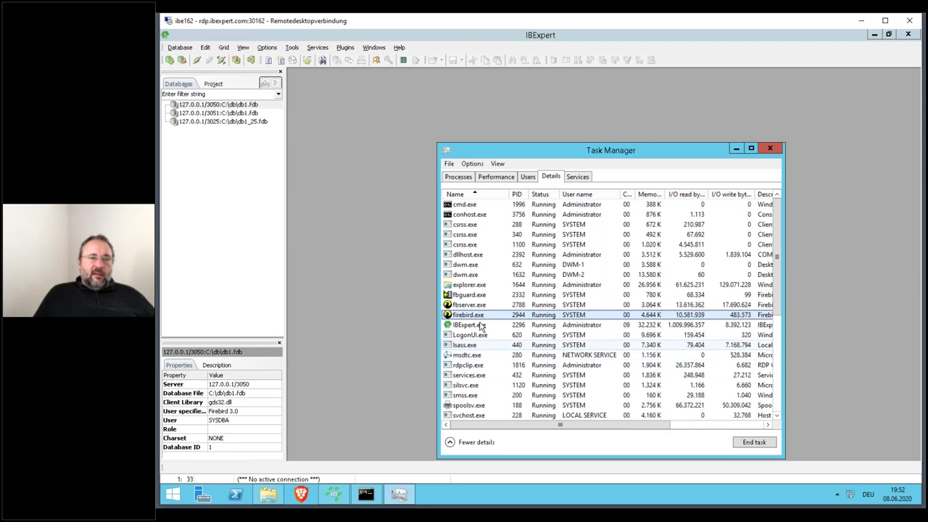
{"action": "key", "text": "Delete"}
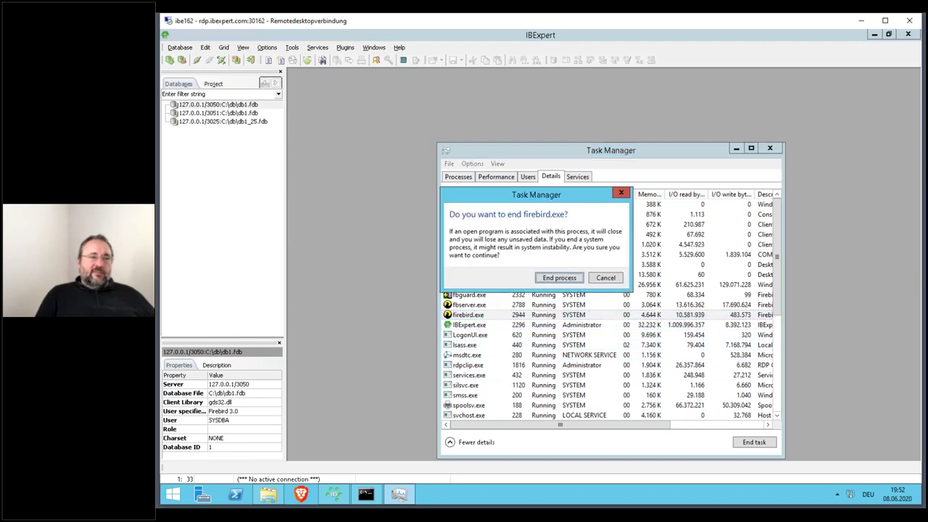
{"action": "left_click", "coordinate": [555, 275]}
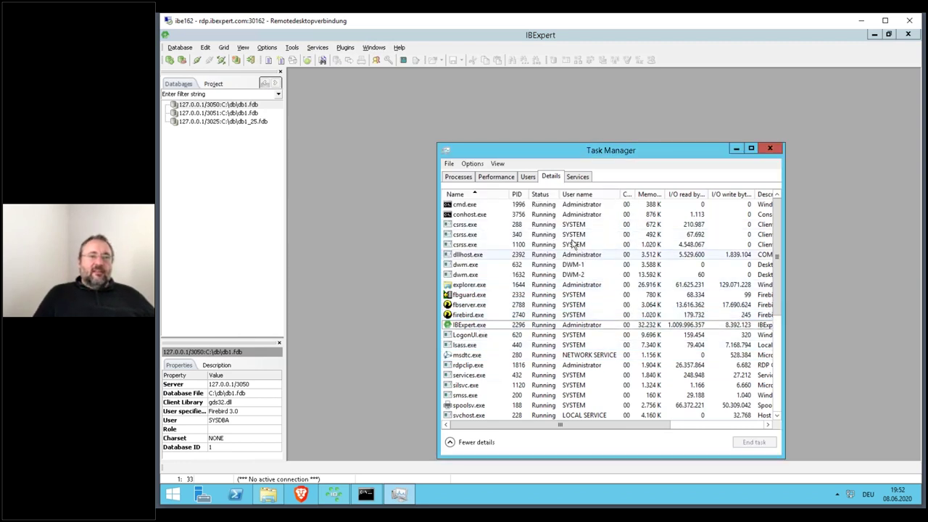
- Reconnect to db1, check the restarted firebird.exe, and point the query back at TEST2
{"action": "double_click", "coordinate": [233, 106]}
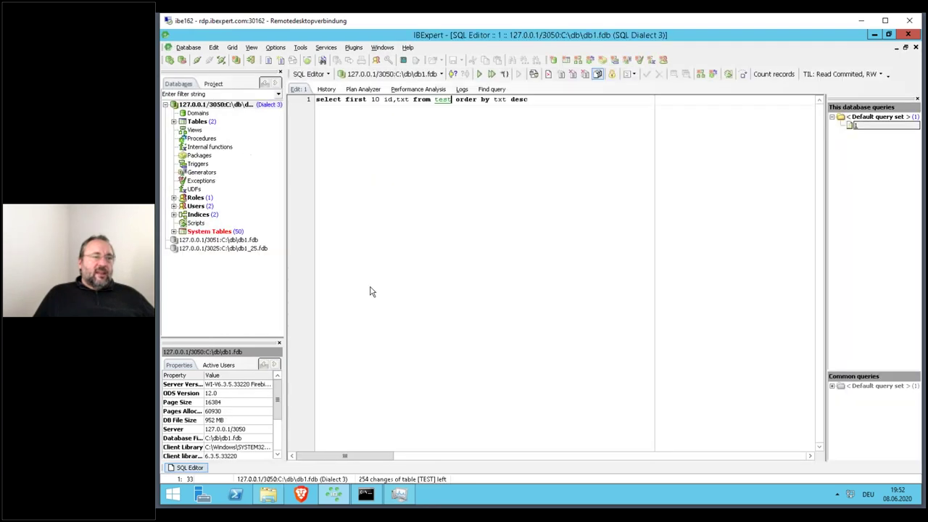
{"action": "left_click", "coordinate": [397, 496]}
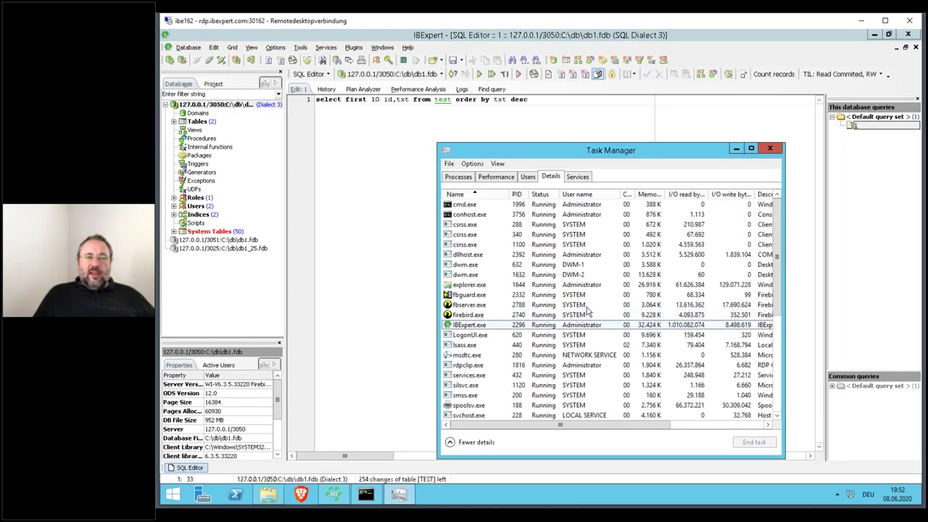
{"action": "left_click", "coordinate": [736, 315]}
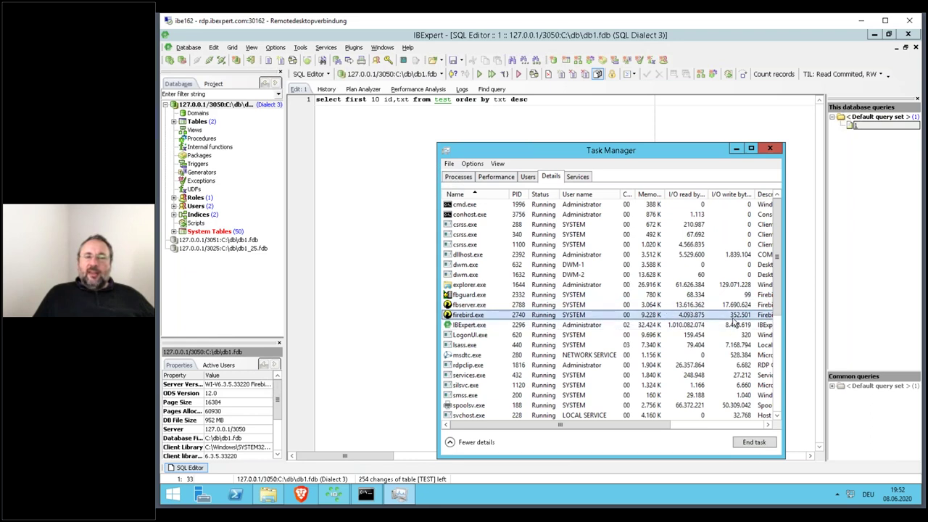
{"action": "left_click", "coordinate": [452, 102]}
{"action": "type", "text": "2"}
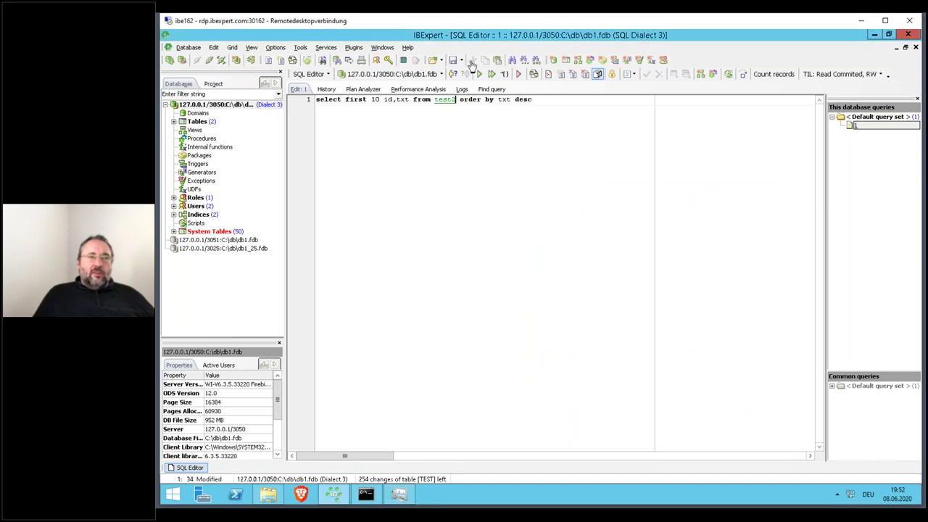
{"action": "double_click", "coordinate": [509, 36]}
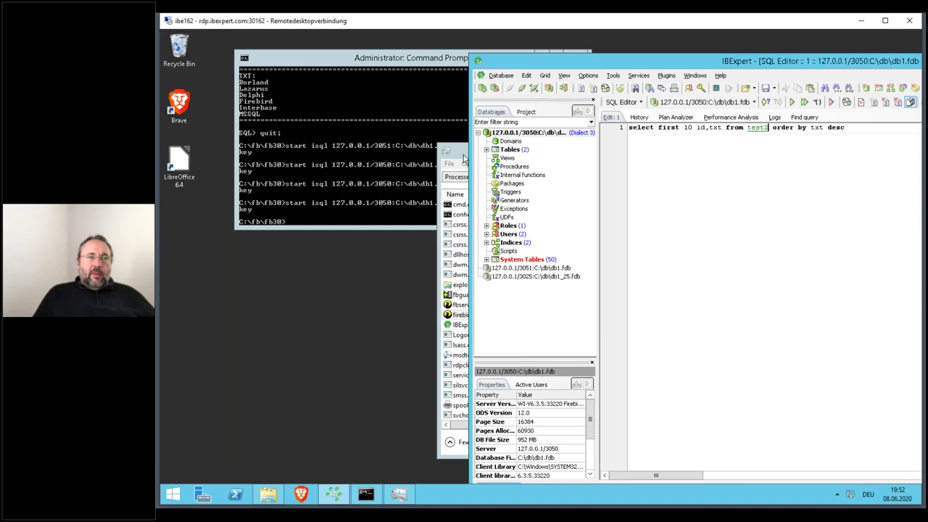
- Run the TEST2 query (10s 891ms) and compare firebird.exe's I/O: 4,705,313,331 bytes read
{"action": "left_click", "coordinate": [435, 149]}
{"action": "left_click_drag", "start_coordinate": [471, 150], "coordinate": [240, 135]}
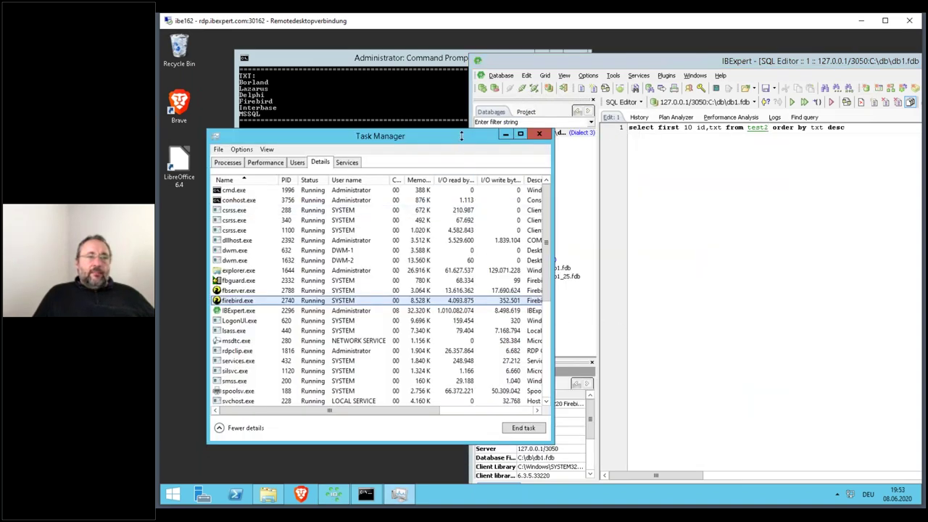
{"action": "left_click_drag", "start_coordinate": [449, 143], "coordinate": [434, 147]}
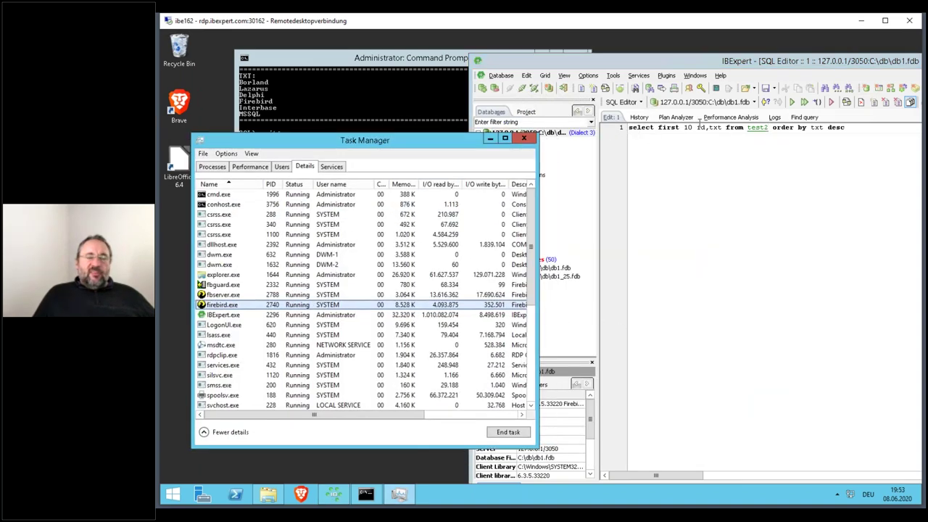
{"action": "left_click", "coordinate": [804, 102]}
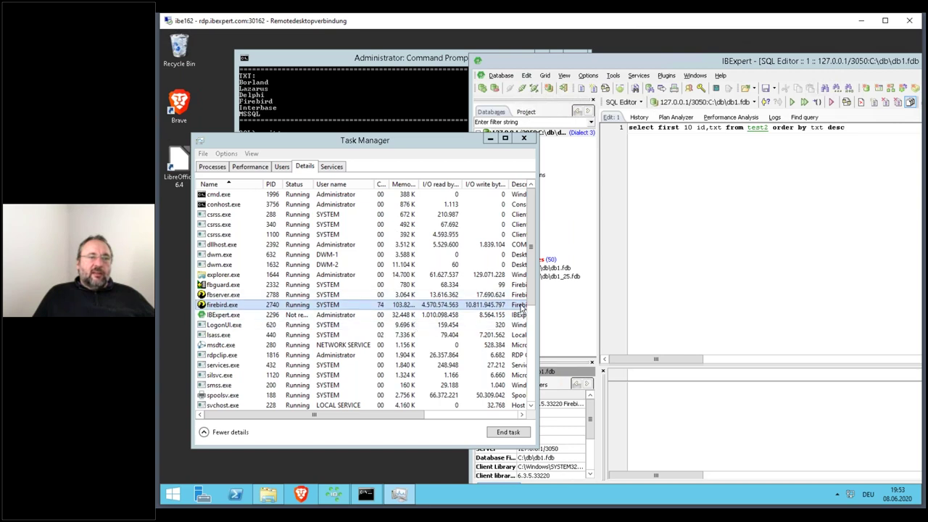
{"action": "left_click", "coordinate": [739, 266]}
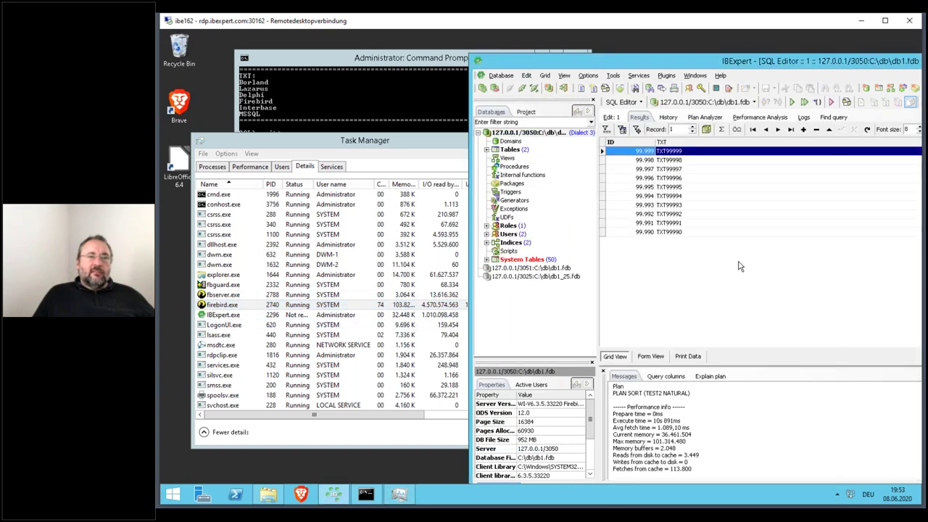
{"action": "left_click", "coordinate": [437, 150]}
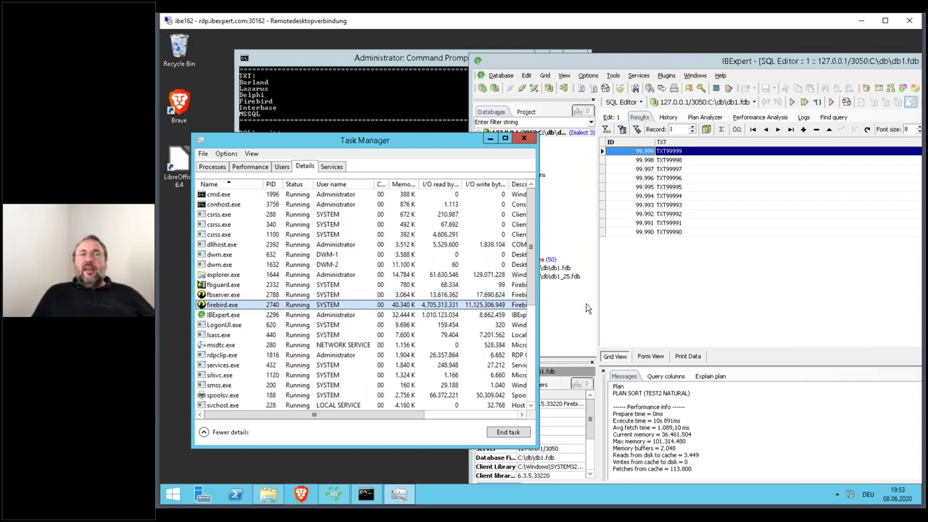
{"action": "left_click", "coordinate": [611, 117]}
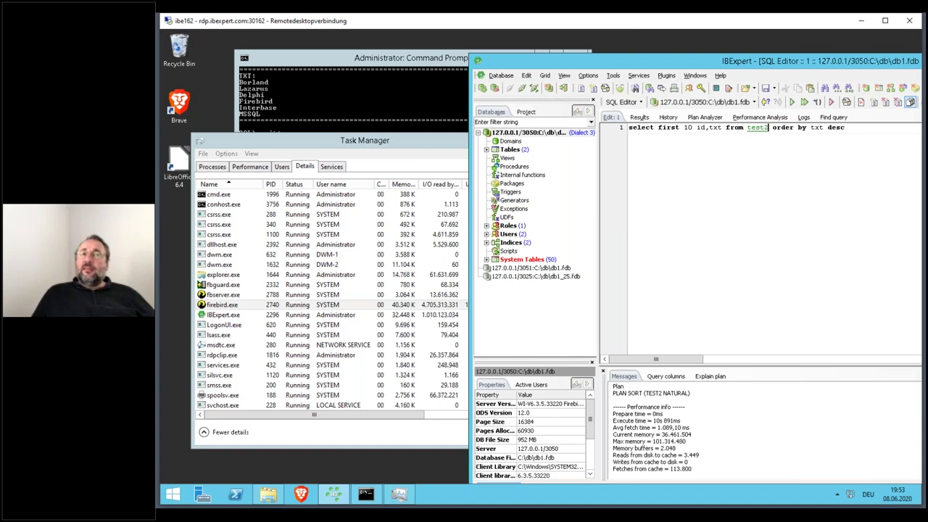
- Confirm TEST2's TXT field is VARCHAR(32000), then select the PLAN SORT (TEST2 NATURAL) message line
{"action": "left_click", "coordinate": [757, 127], "text": "ctrl"}
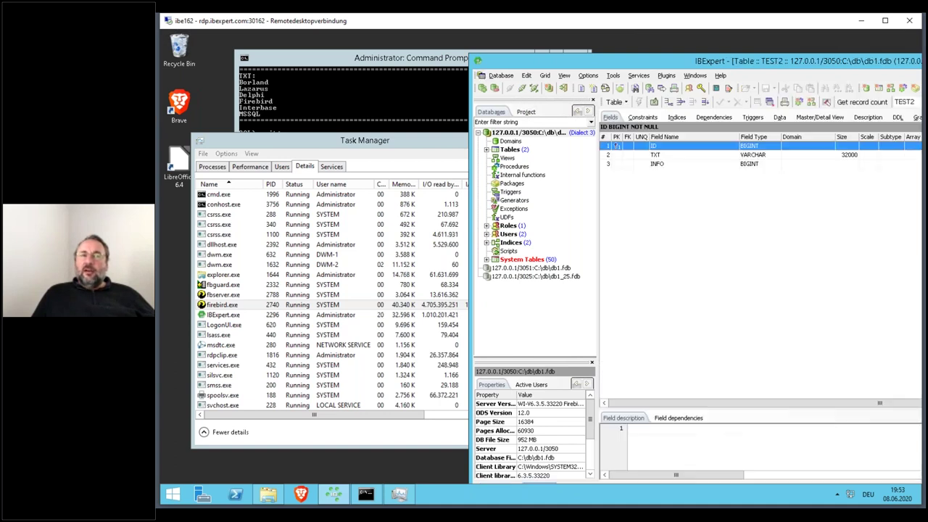
{"action": "left_click", "coordinate": [761, 159]}
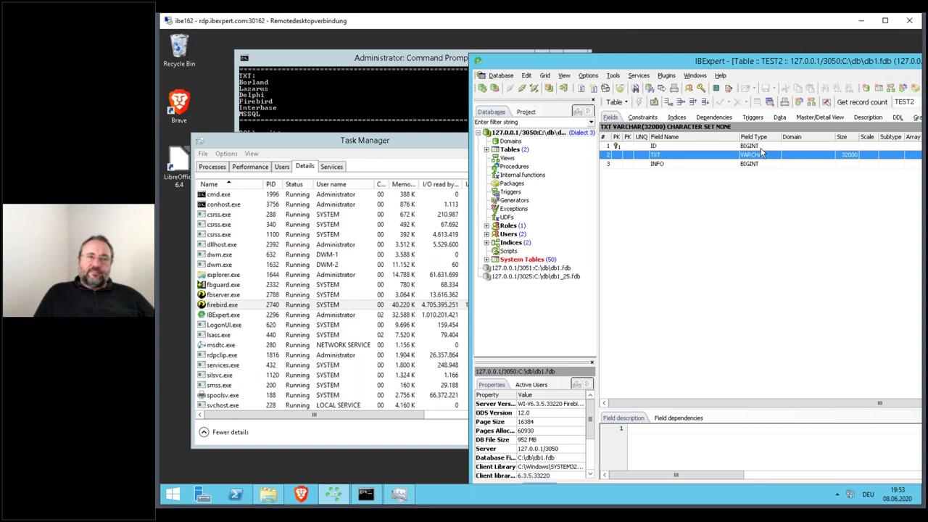
{"action": "key", "text": "ctrl+Tab"}
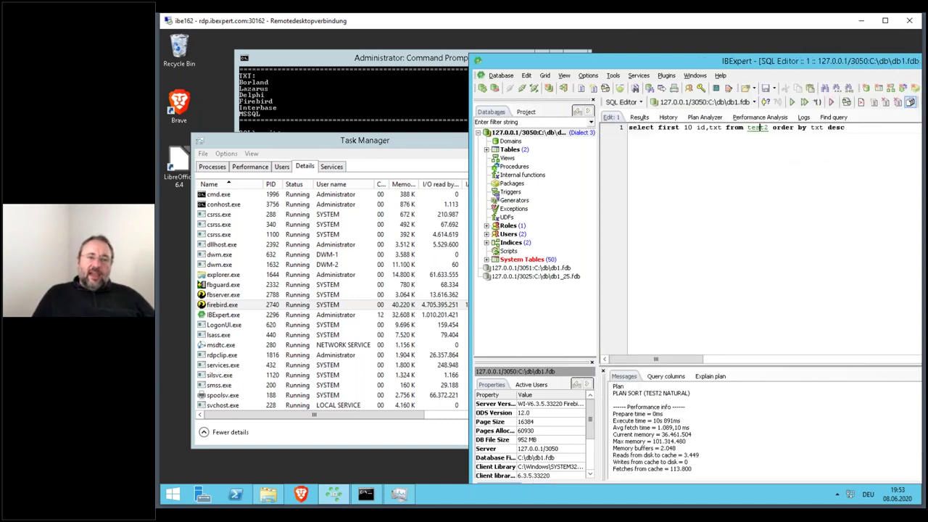
{"action": "left_click", "coordinate": [614, 393]}
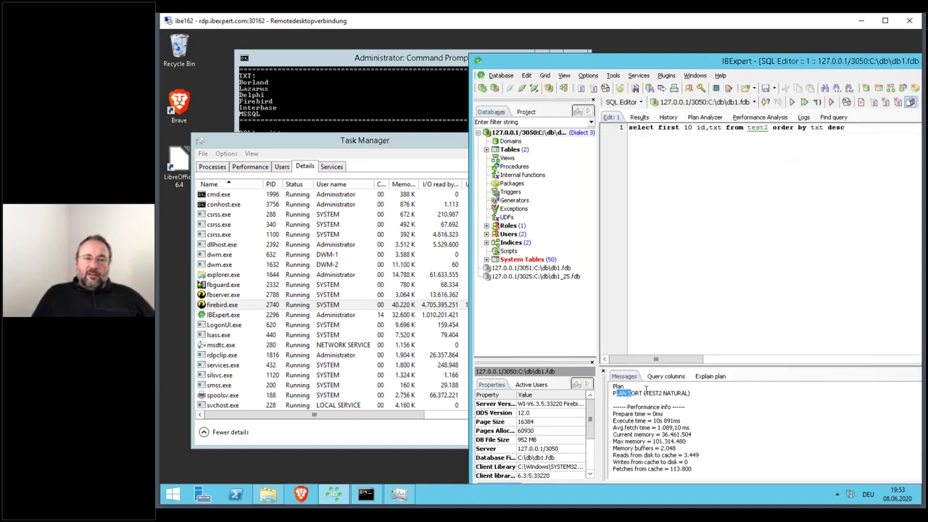
{"action": "left_click", "coordinate": [721, 392], "text": "shift"}
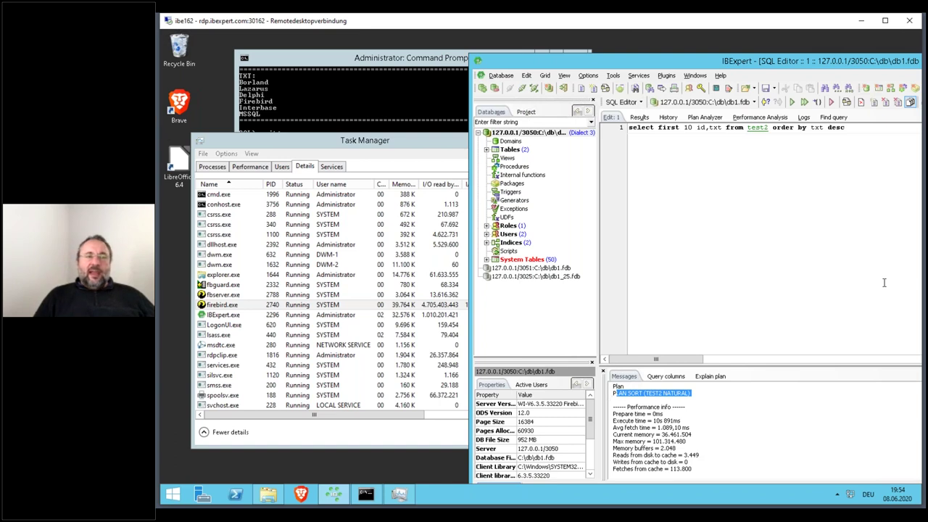
- Review firebird.exe's final I/O figures, then close Task Manager
{"action": "left_click", "coordinate": [433, 147]}
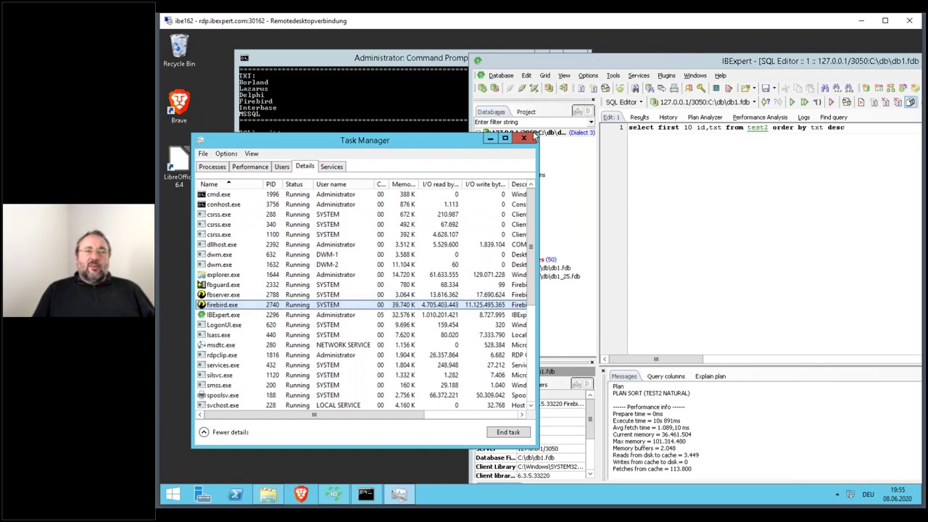
{"action": "left_click", "coordinate": [523, 137]}
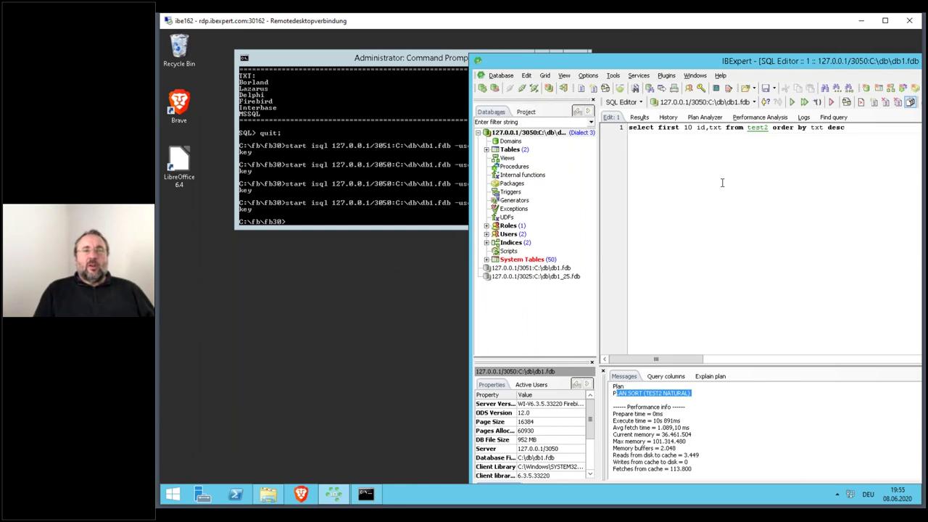